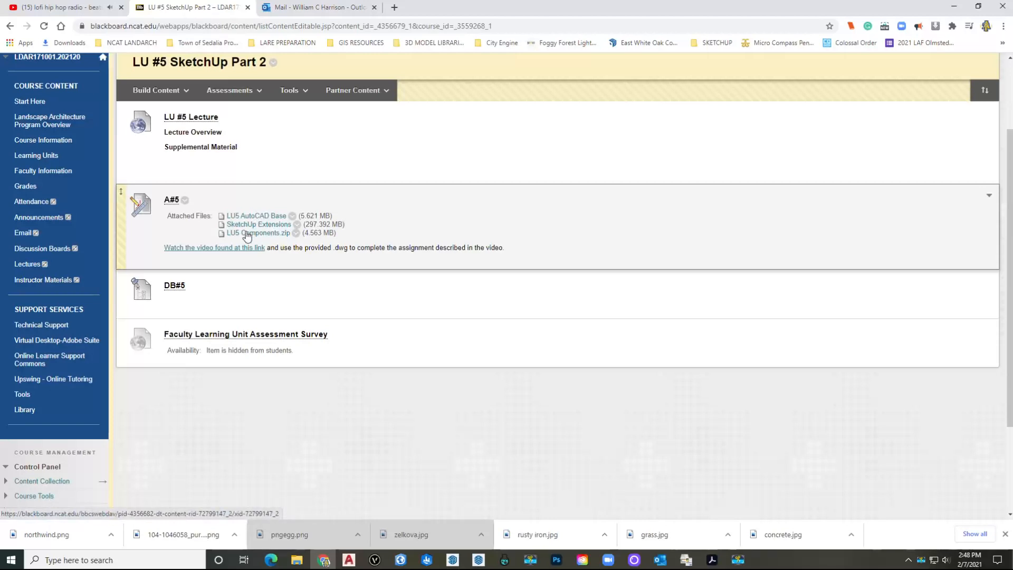
Step: Open File Explorer on the Downloads folder
{"action": "left_click", "coordinate": [296, 560]}
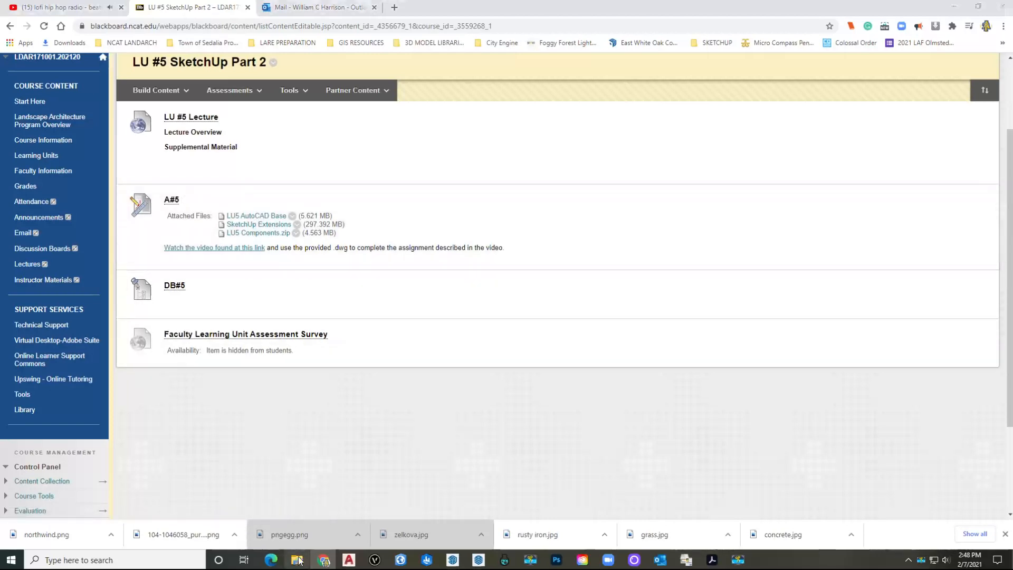
{"action": "left_click", "coordinate": [50, 125]}
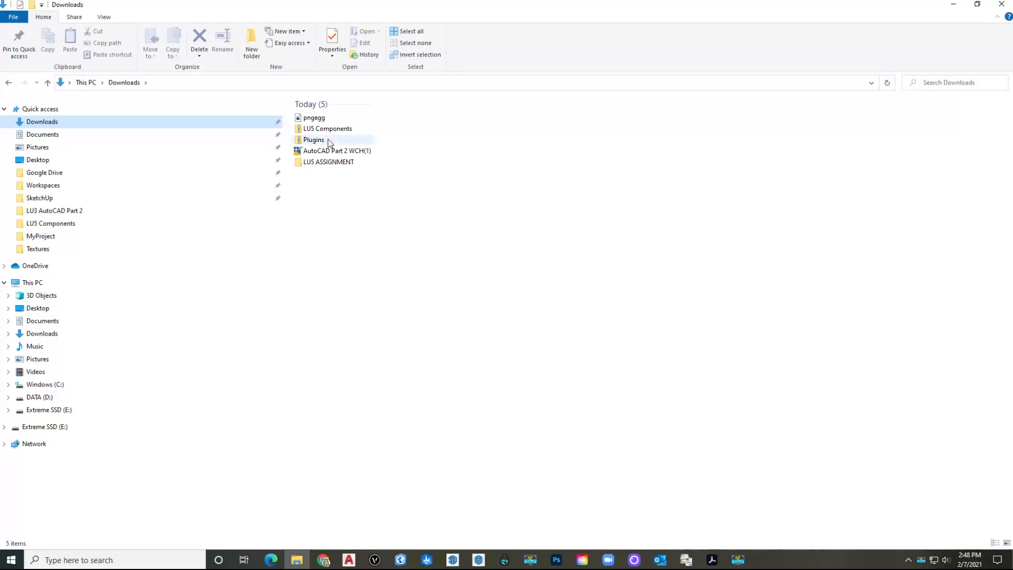
Step: Open the inner Plugins folder of the Plugins zip and copy all 131 plugin folders
{"action": "mouse_move", "coordinate": [340, 140]}
{"action": "double_click", "coordinate": [313, 139]}
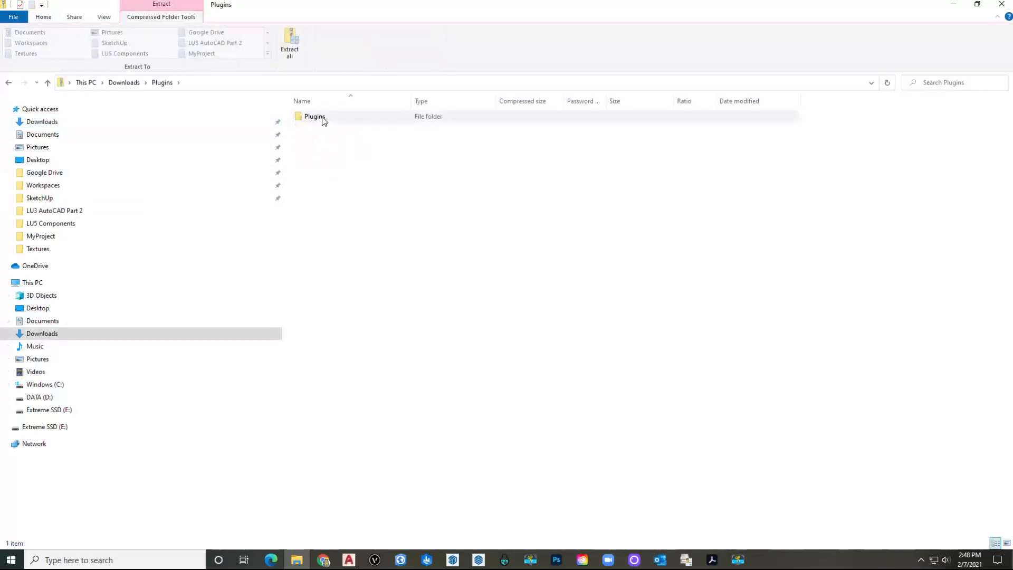
{"action": "double_click", "coordinate": [313, 116]}
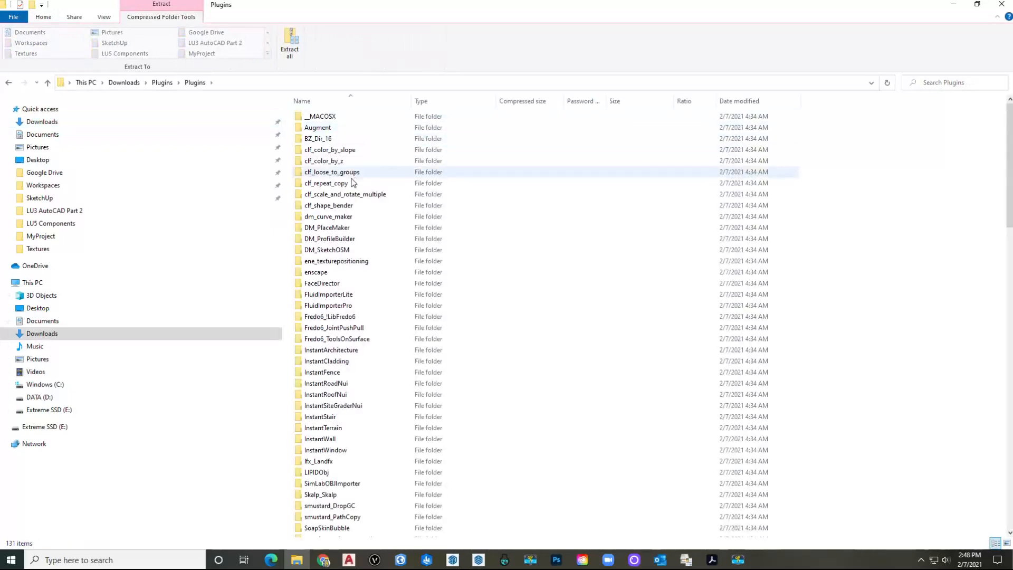
{"action": "left_click", "coordinate": [369, 184]}
{"action": "key", "text": "ctrl+a"}
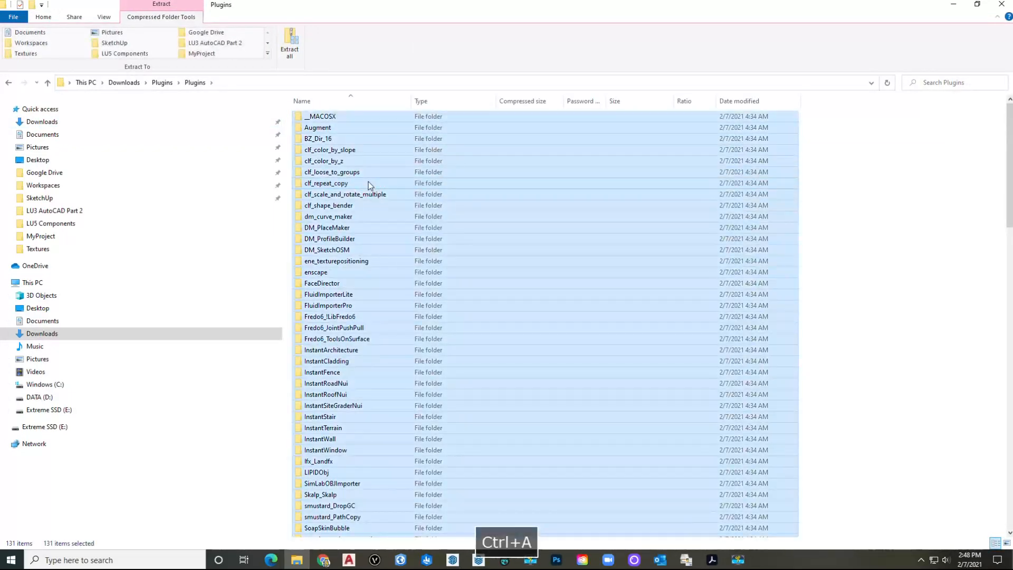
{"action": "key", "text": "ctrl+c"}
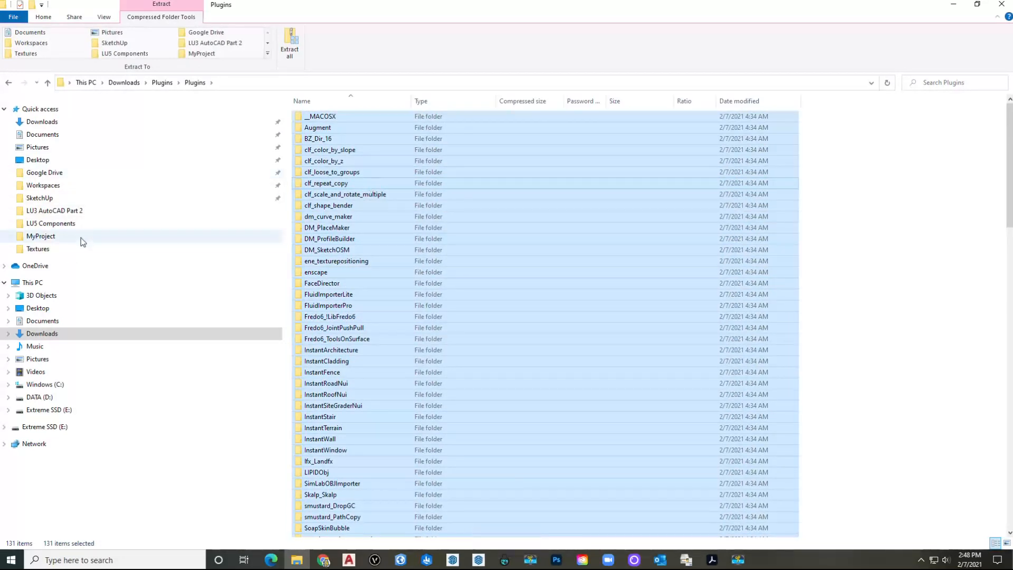
Step: Go to app data SketchUp 2021 > SketchUp > Plugins and paste the copied plugin folders
{"action": "left_click", "coordinate": [79, 198]}
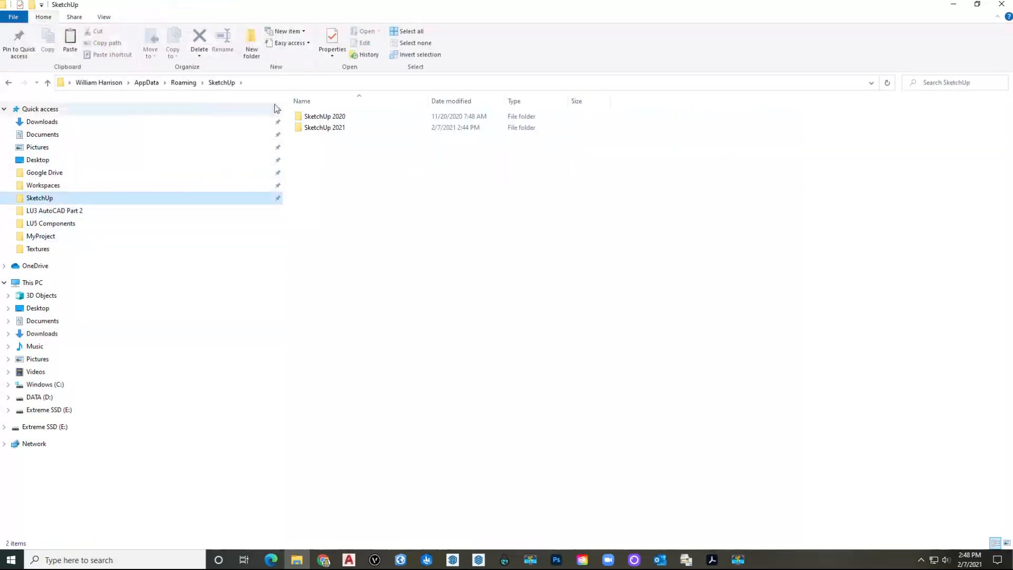
{"action": "left_click", "coordinate": [285, 84]}
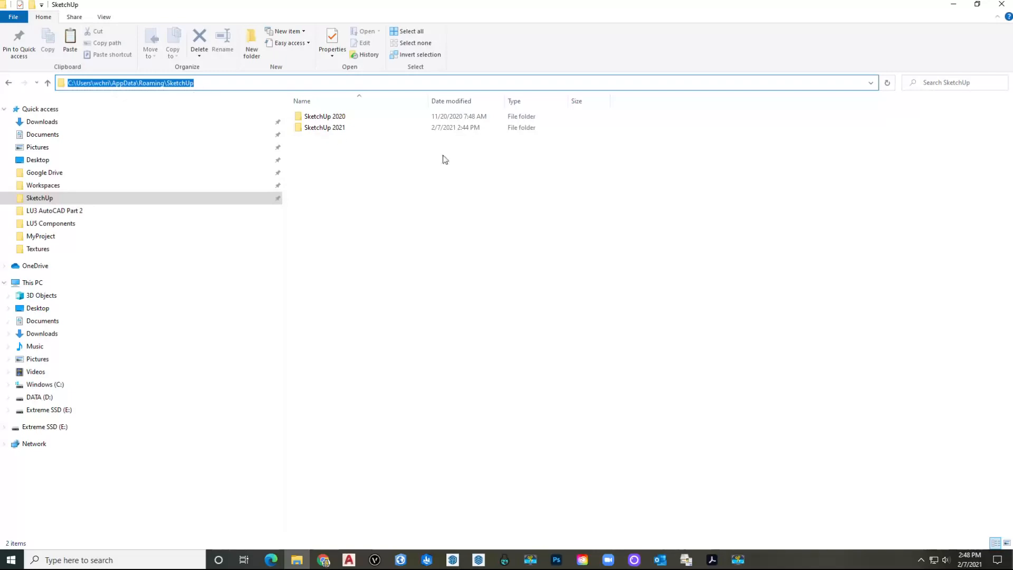
{"action": "double_click", "coordinate": [334, 128]}
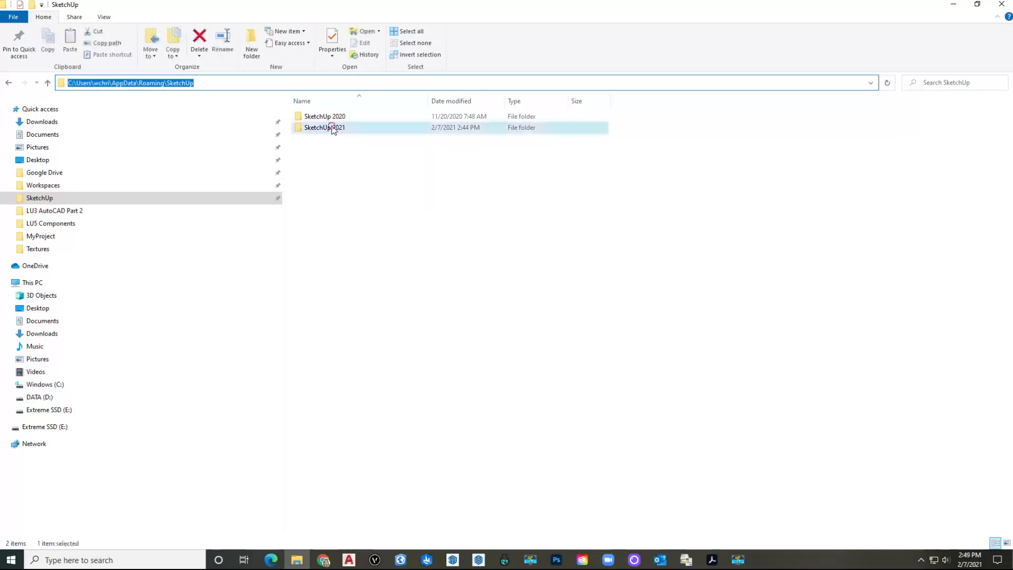
{"action": "double_click", "coordinate": [322, 129]}
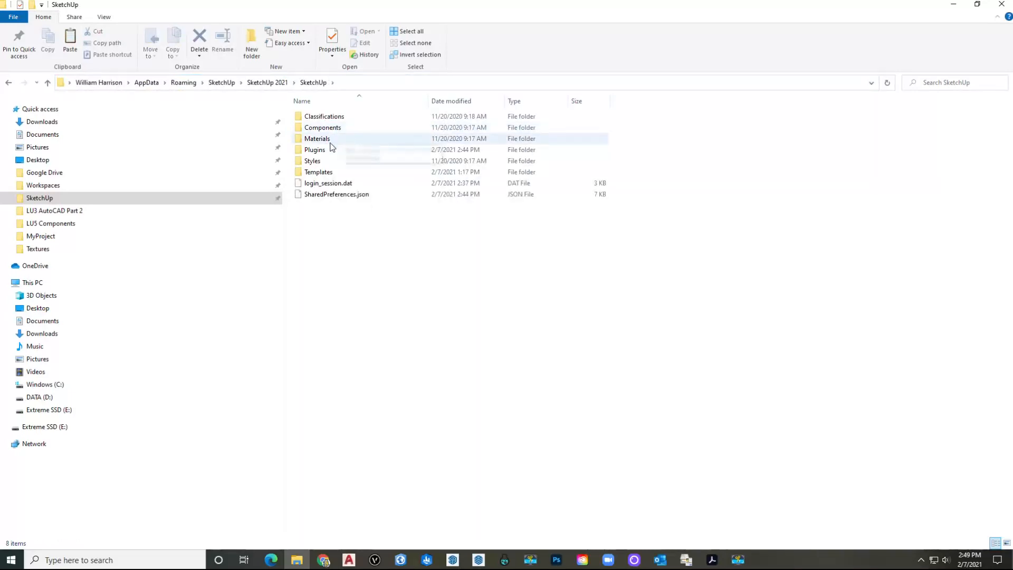
{"action": "double_click", "coordinate": [319, 150]}
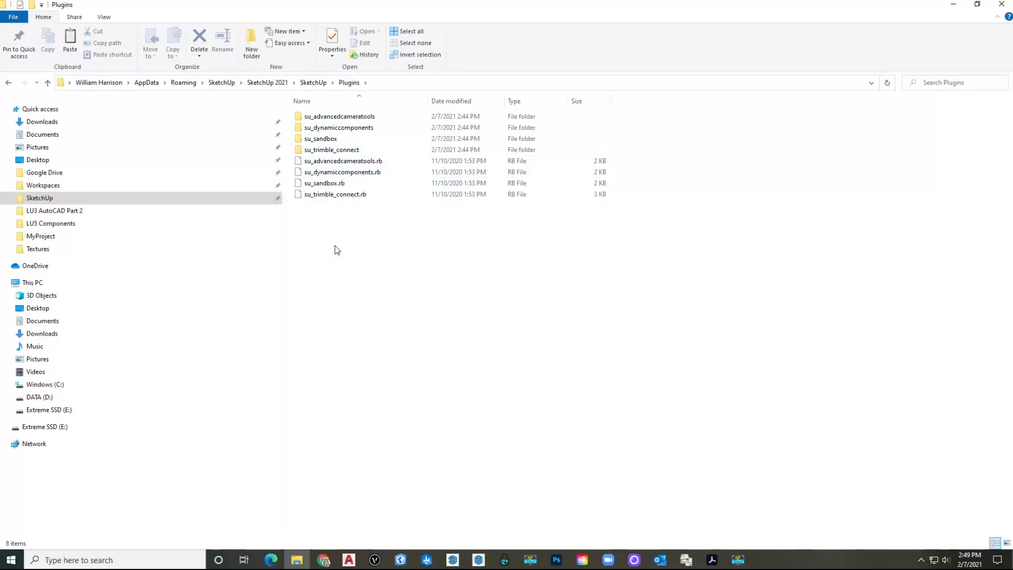
{"action": "key", "text": "ctrl+v"}
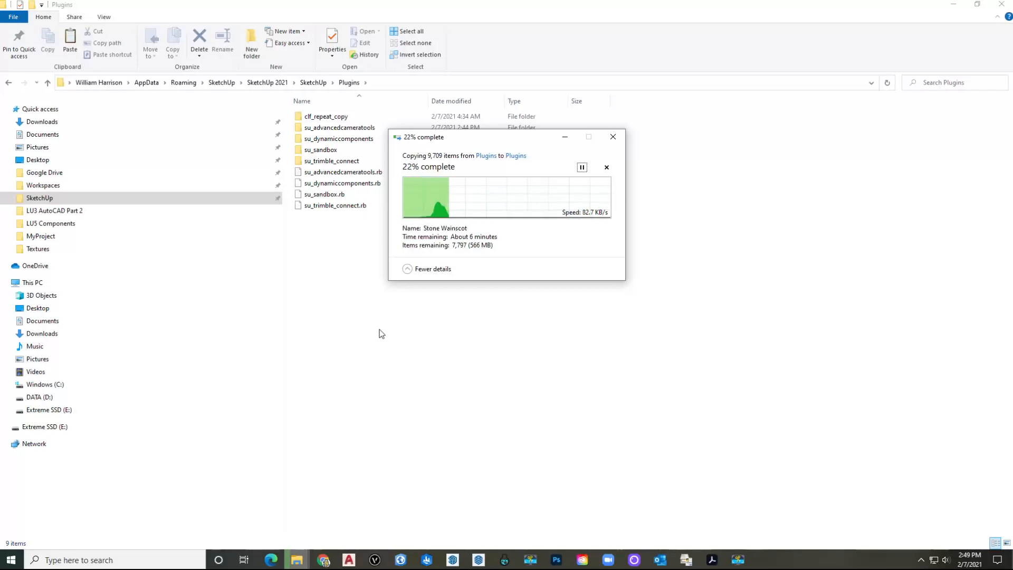
Step: Adjust the background music volume while the plugin copy runs
{"action": "key", "text": "XF86AudioLowerVolume"}
{"action": "key", "text": "XF86AudioLowerVolume"}
{"action": "key", "text": "XF86AudioRaiseVolume"}
{"action": "key", "text": "XF86AudioRaiseVolume"}
{"action": "key", "text": "XF86AudioRaiseVolume"}
{"action": "key", "text": "XF86AudioRaiseVolume"}
{"action": "key", "text": "XF86AudioRaiseVolume"}
{"action": "key", "text": "XF86AudioRaiseVolume"}
{"action": "key", "text": "XF86AudioRaiseVolume"}
{"action": "key", "text": "XF86AudioRaiseVolume"}
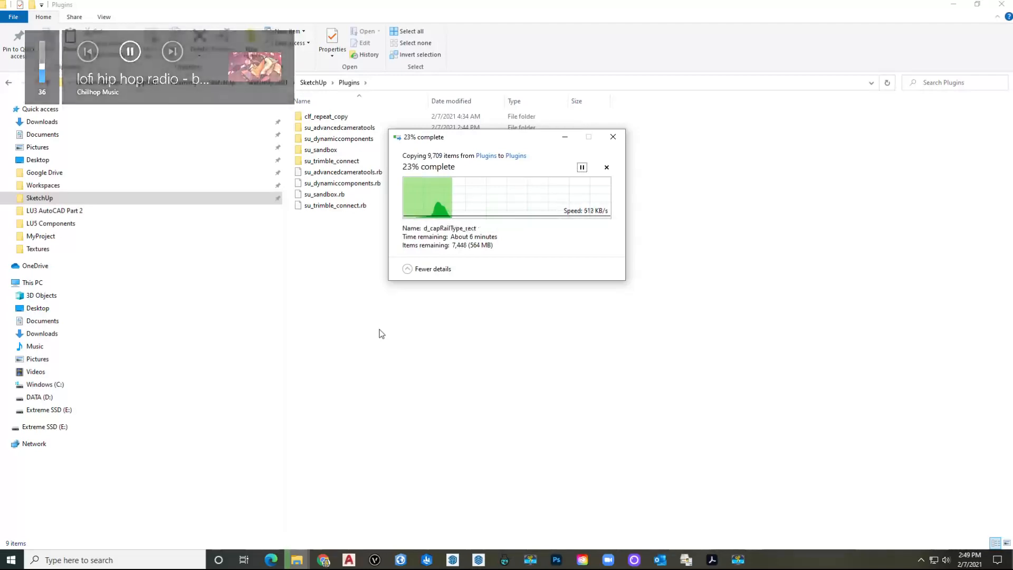
{"action": "key", "text": "XF86AudioRaiseVolume"}
{"action": "key", "text": "XF86AudioRaiseVolume"}
{"action": "key", "text": "XF86AudioRaiseVolume"}
{"action": "key", "text": "XF86AudioRaiseVolume"}
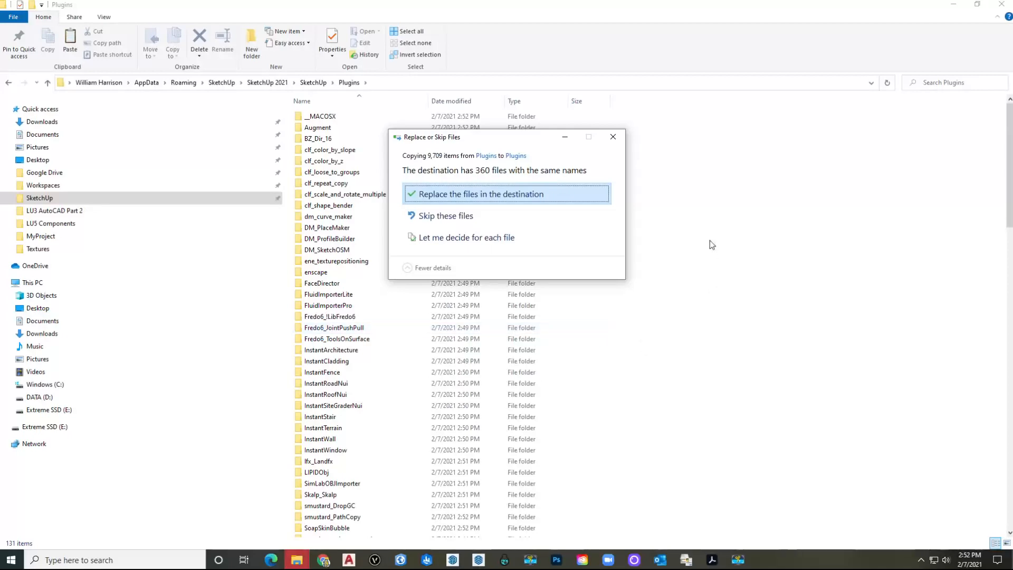
Step: Skip files already in the destination, clear the selection and close the Plugins window
{"action": "left_click", "coordinate": [497, 225]}
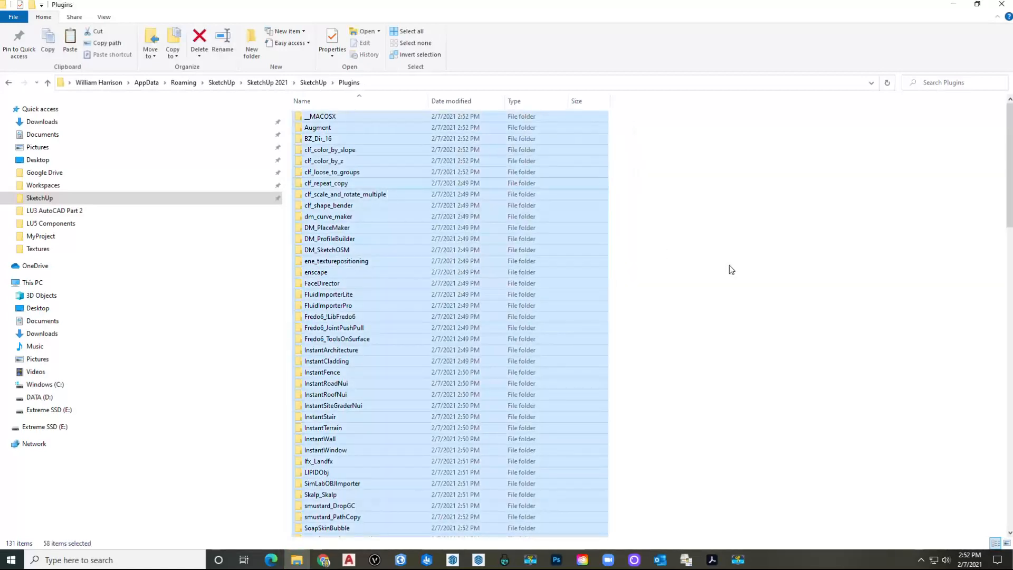
{"action": "key", "text": "XF86AudioLowerVolume"}
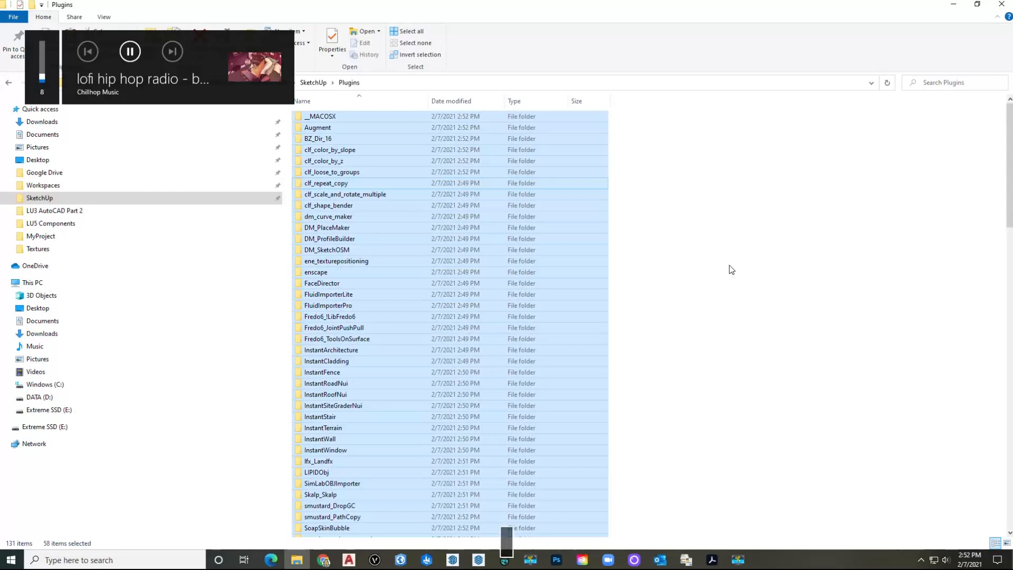
{"action": "left_click", "coordinate": [752, 243]}
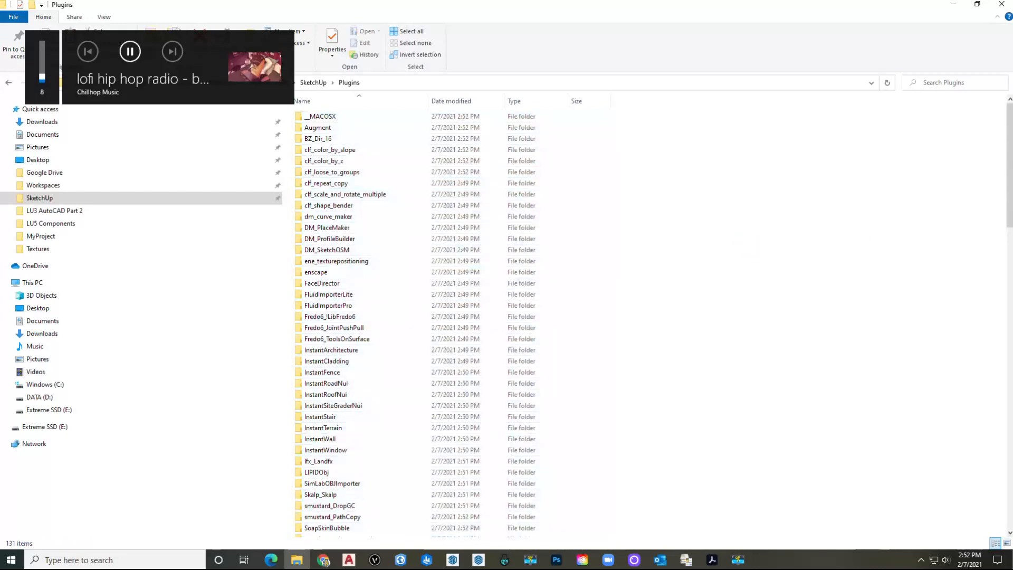
{"action": "left_click", "coordinate": [1001, 4]}
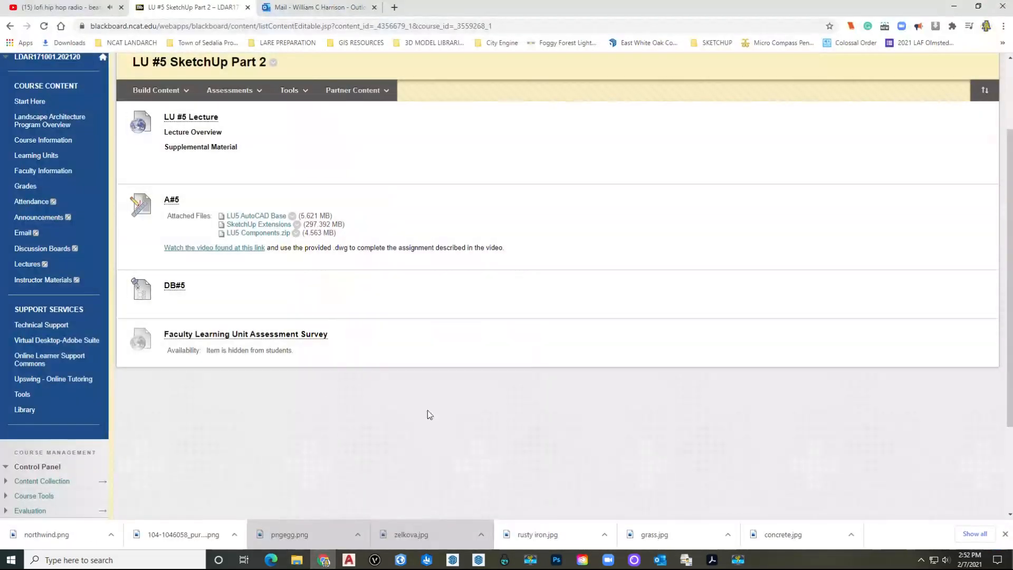
Step: Switch to SketchUp and start a new untitled model from the Welcome window
{"action": "mouse_move", "coordinate": [452, 562]}
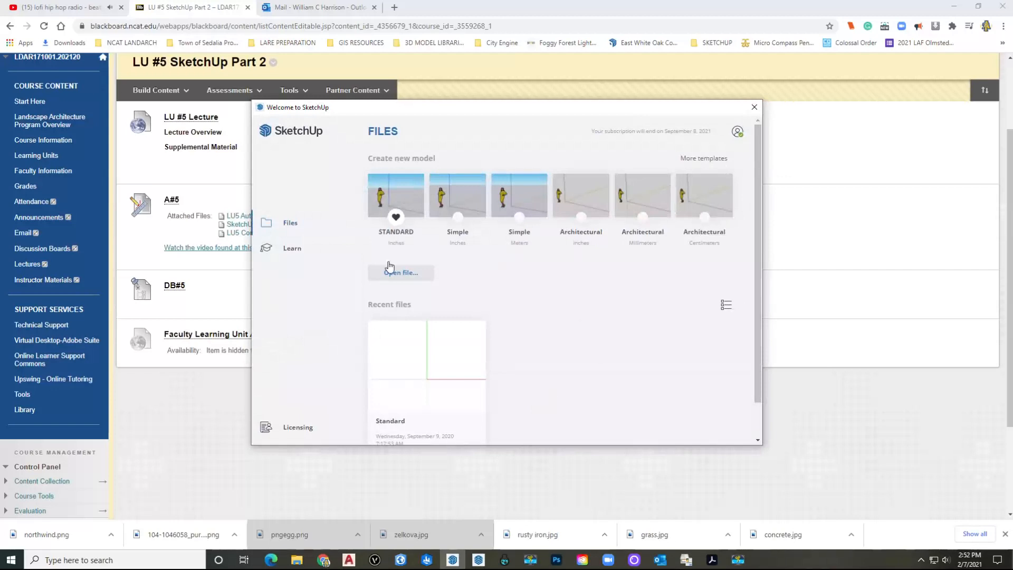
{"action": "left_click", "coordinate": [402, 202]}
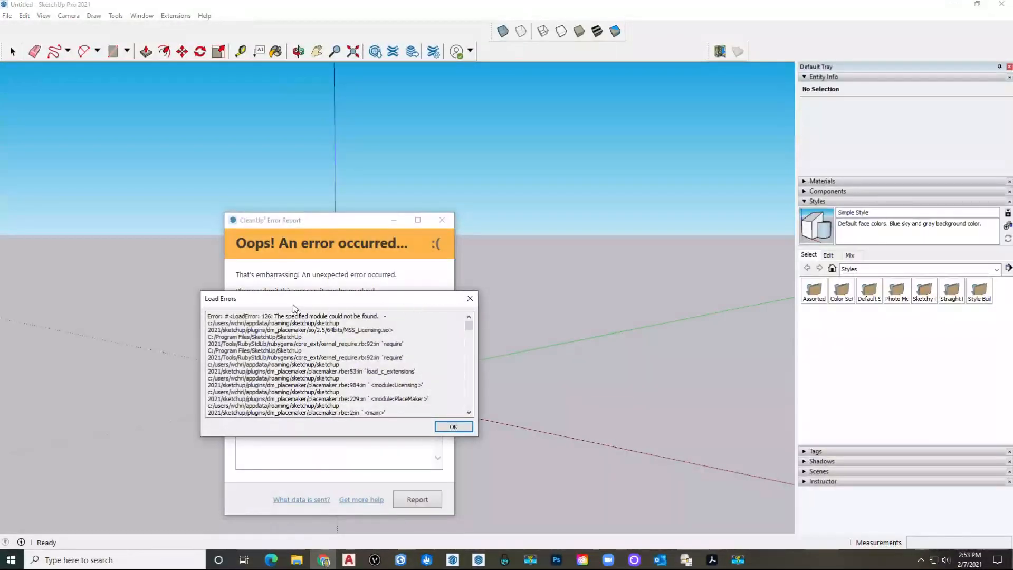
Step: Dismiss the load-errors report and hide the small extension and LandFX toolbars
{"action": "left_click_drag", "start_coordinate": [303, 305], "coordinate": [280, 183]}
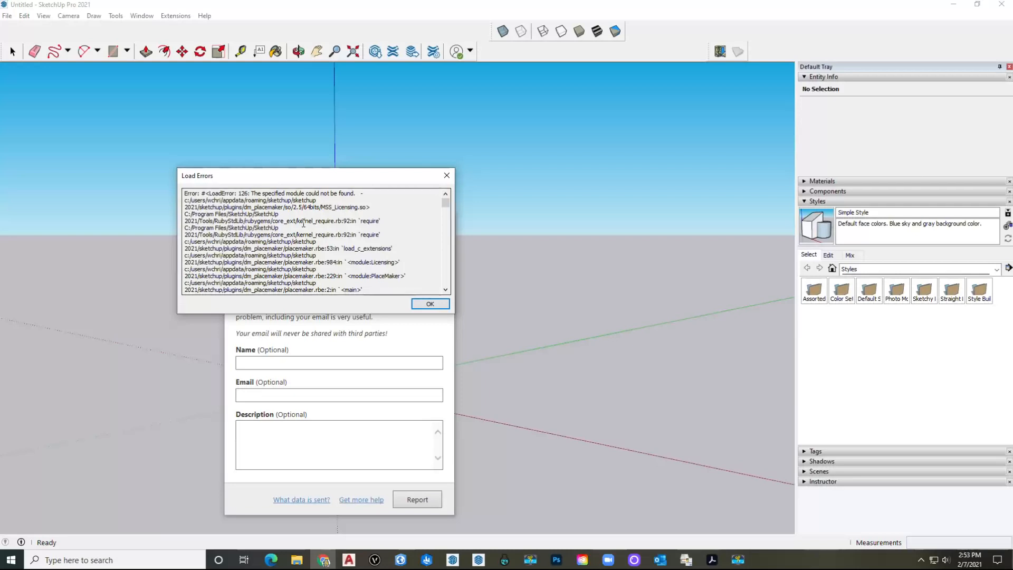
{"action": "left_click", "coordinate": [431, 304]}
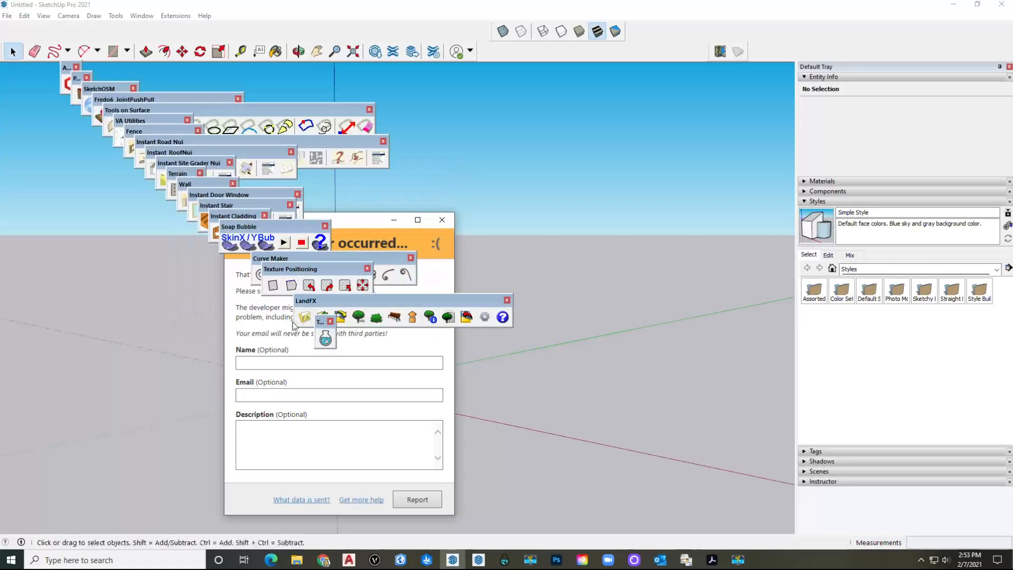
{"action": "left_click", "coordinate": [331, 321]}
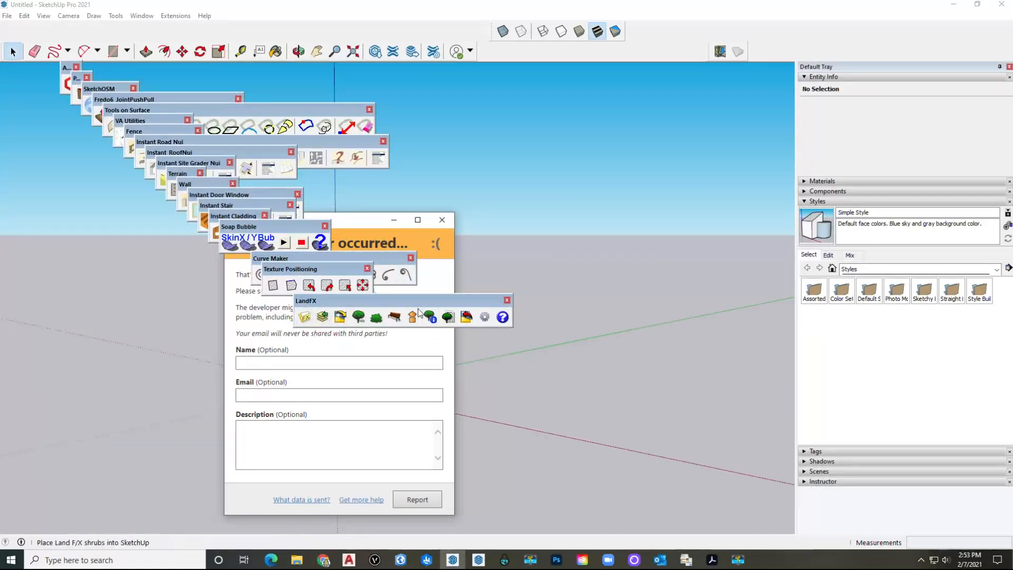
{"action": "left_click", "coordinate": [507, 300]}
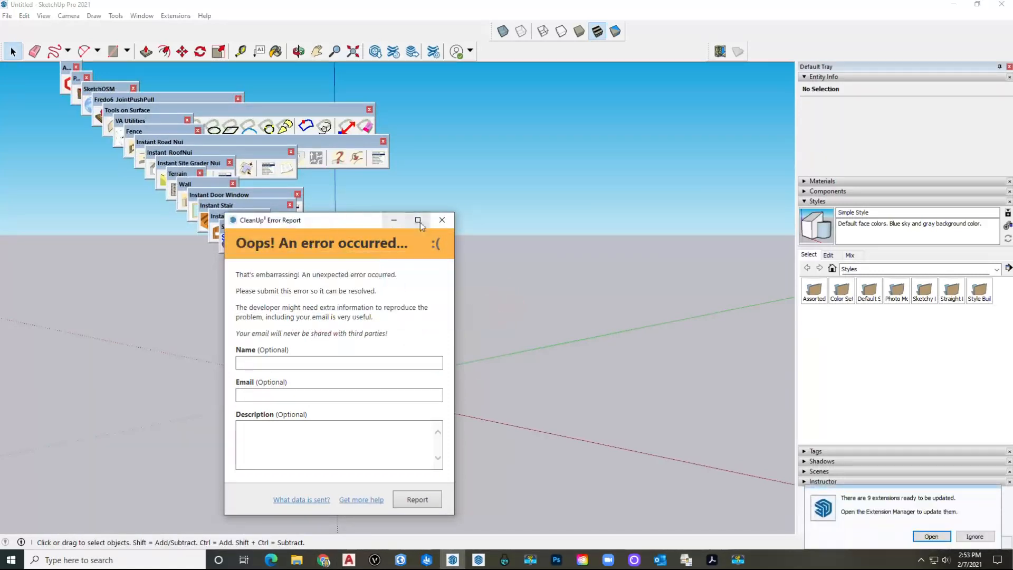
{"action": "left_click", "coordinate": [442, 219]}
Step: Dock Texture Positioning and Soap Bubble; hide Curve Maker, Instant Cladding, Stair and Door Window
{"action": "left_click_drag", "start_coordinate": [323, 270], "coordinate": [561, 69]}
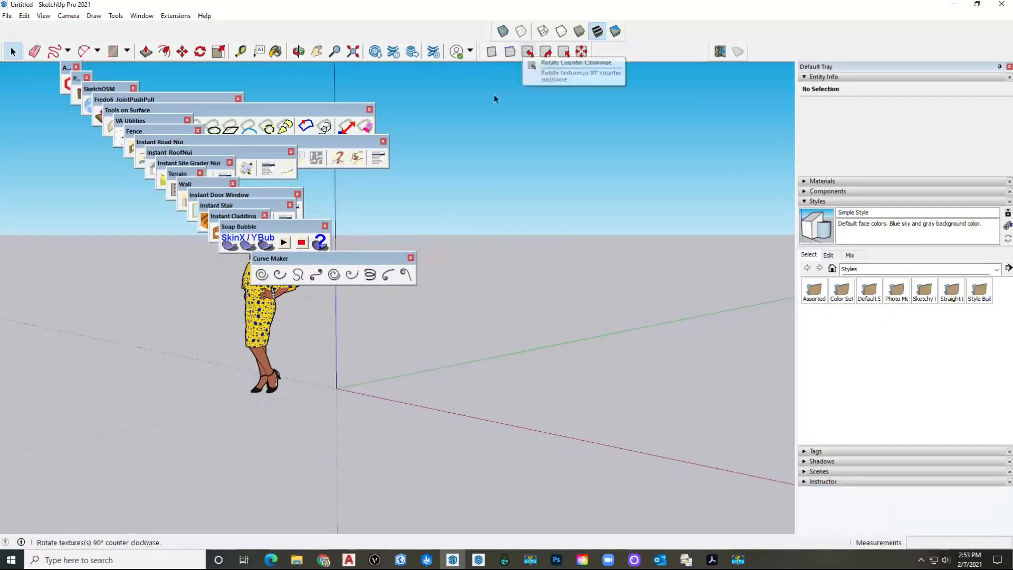
{"action": "left_click", "coordinate": [410, 258]}
{"action": "left_click_drag", "start_coordinate": [263, 233], "coordinate": [630, 70]}
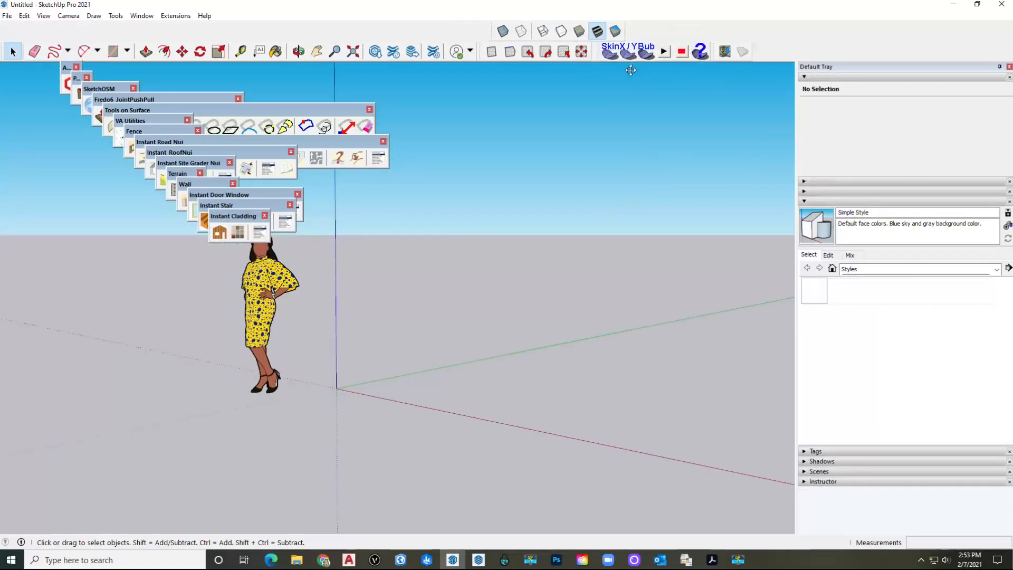
{"action": "left_click", "coordinate": [265, 215]}
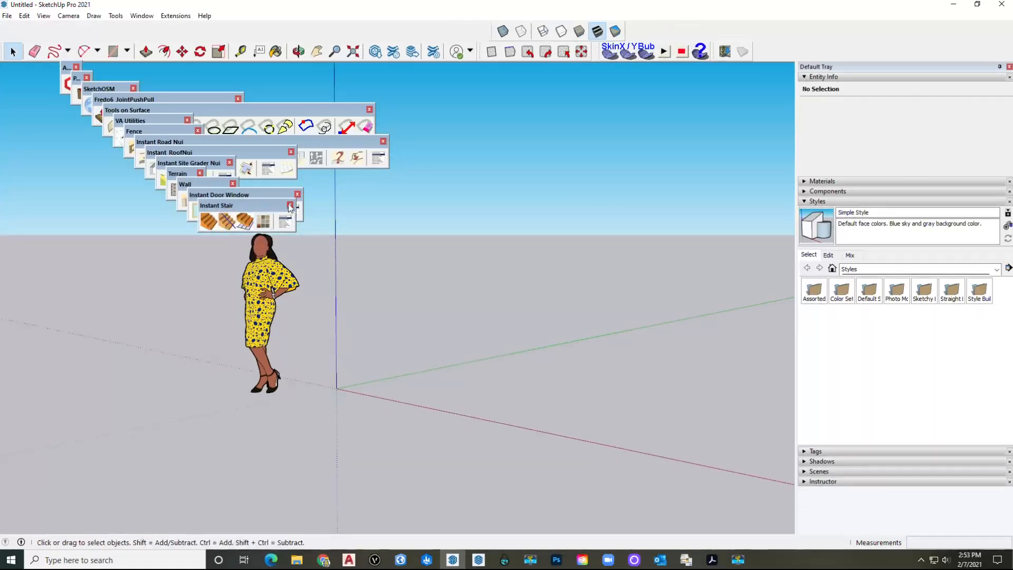
{"action": "left_click", "coordinate": [289, 205]}
{"action": "left_click", "coordinate": [297, 194]}
Step: Hide the Wall, Terrain, Site Grader, RoofNui, Road Nui, Fence and VA Utilities toolbars
{"action": "left_click", "coordinate": [232, 184]}
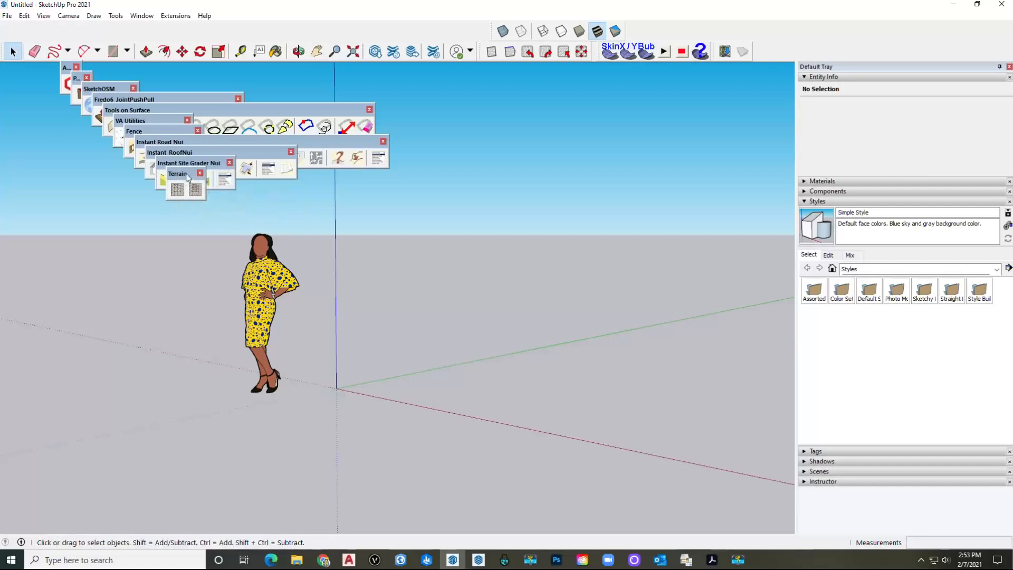
{"action": "left_click", "coordinate": [201, 174]}
{"action": "left_click", "coordinate": [230, 162]}
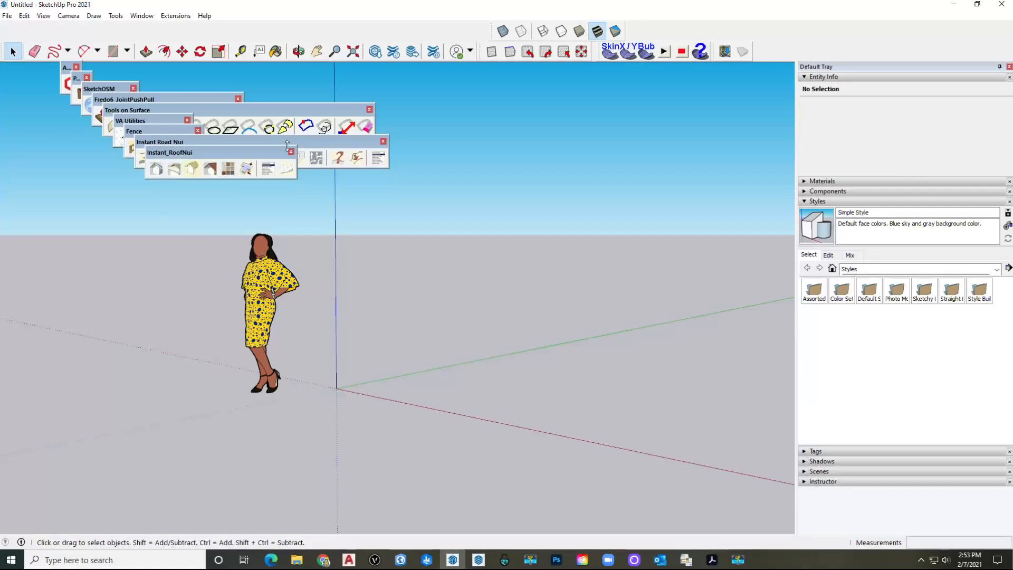
{"action": "left_click", "coordinate": [291, 152]}
{"action": "left_click", "coordinate": [384, 142]}
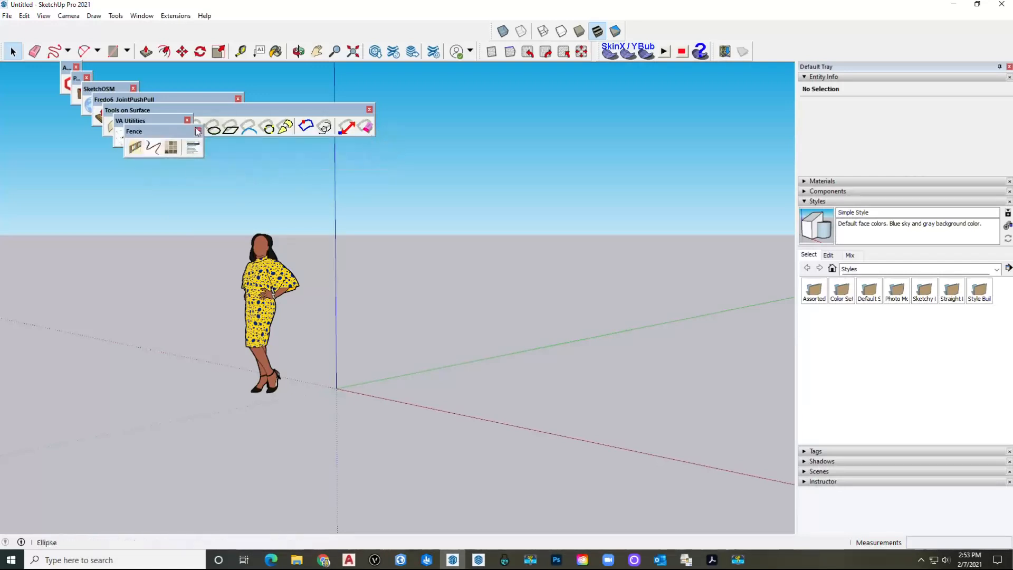
{"action": "left_click", "coordinate": [198, 131]}
{"action": "left_click", "coordinate": [187, 120]}
Step: Dock Tools on Surface and SketchOSM, close leftover toolbars, and orbit the horizon lower
{"action": "mouse_move", "coordinate": [158, 110]}
{"action": "left_mouse_down"}
{"action": "mouse_move", "coordinate": [257, 76]}
{"action": "mouse_move", "coordinate": [113, 35]}
{"action": "mouse_move", "coordinate": [43, 41]}
{"action": "mouse_move", "coordinate": [32, 28]}
{"action": "left_mouse_up"}
{"action": "mouse_move", "coordinate": [127, 99]}
{"action": "left_mouse_down"}
{"action": "mouse_move", "coordinate": [275, 66]}
{"action": "mouse_move", "coordinate": [311, 31]}
{"action": "left_mouse_up"}
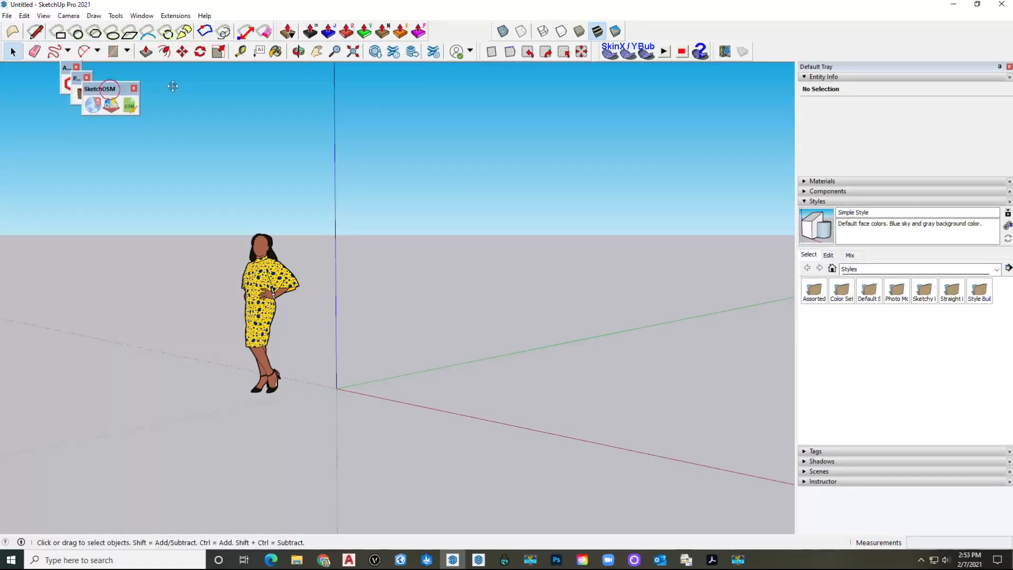
{"action": "left_click_drag", "start_coordinate": [109, 89], "coordinate": [459, 31]}
{"action": "left_click", "coordinate": [87, 79]}
{"action": "left_click", "coordinate": [77, 69]}
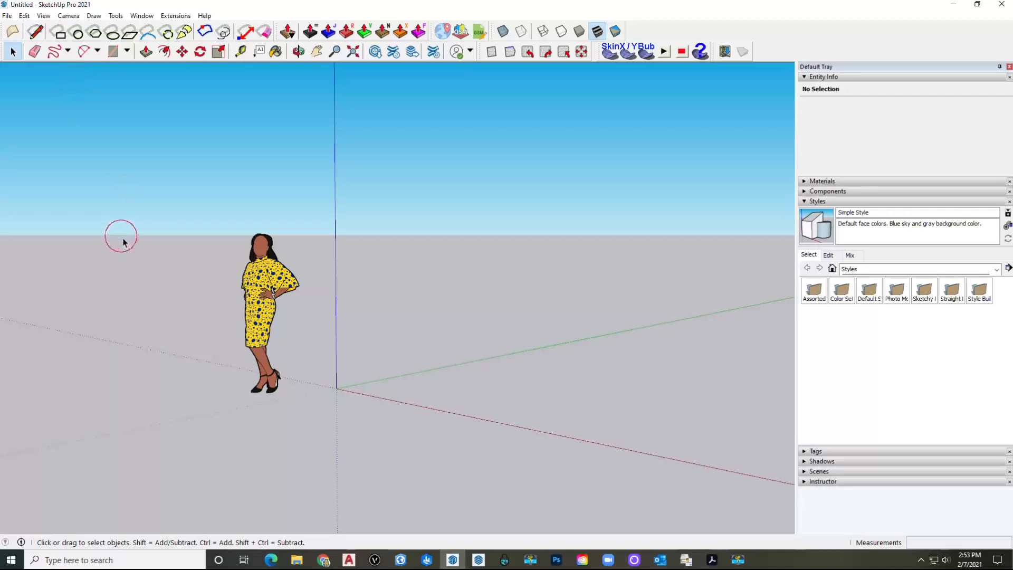
{"action": "key", "text": "o"}
{"action": "left_click_drag", "start_coordinate": [494, 324], "coordinate": [441, 275]}
{"action": "key", "text": "space"}
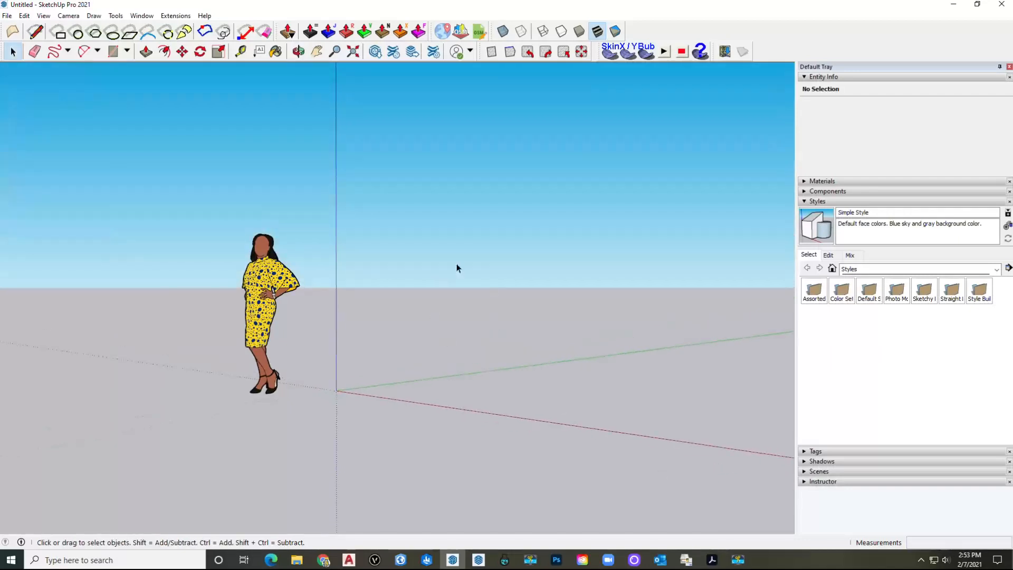
Step: In Extension Manager's Manage tab, run Update All on the eight outdated extensions
{"action": "left_click", "coordinate": [434, 51]}
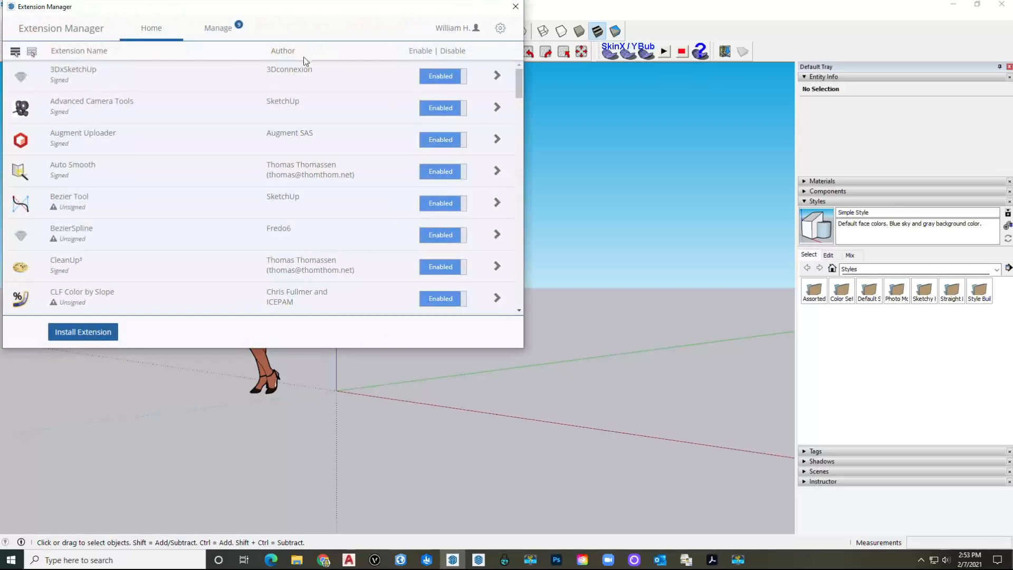
{"action": "left_click", "coordinate": [216, 27]}
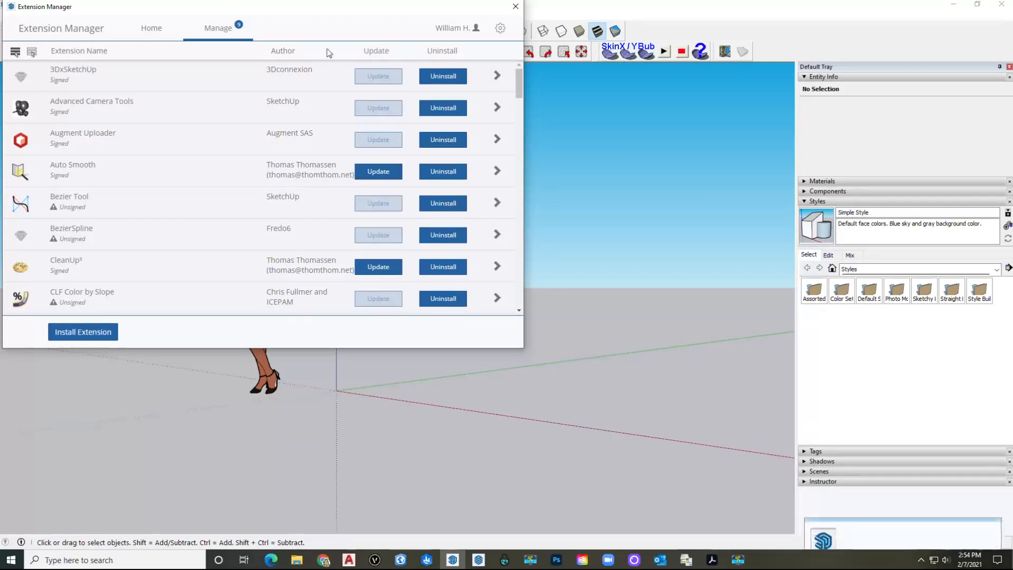
{"action": "left_click", "coordinate": [375, 51]}
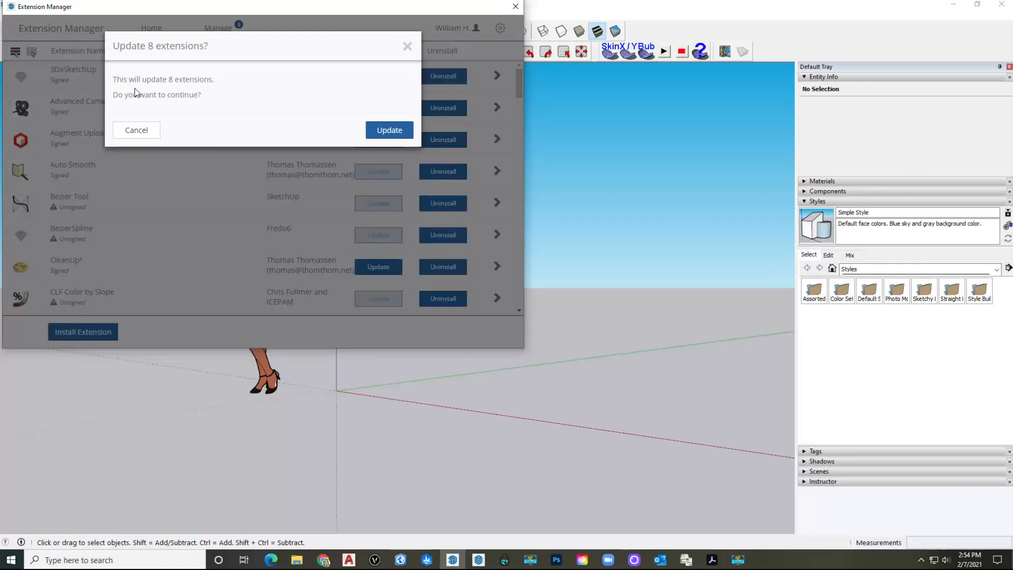
{"action": "left_click", "coordinate": [371, 129]}
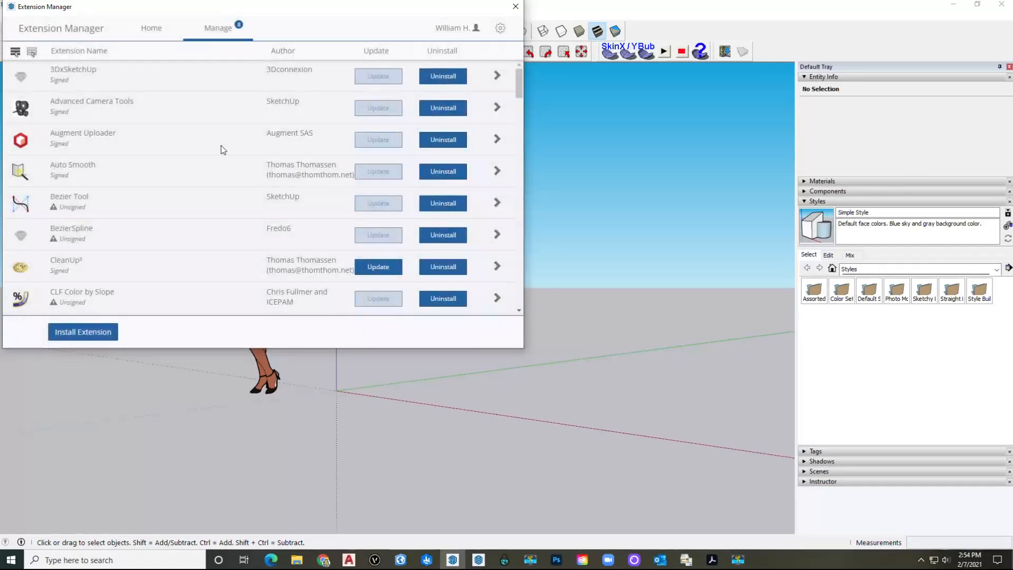
{"action": "scroll", "coordinate": [282, 166], "scroll_direction": "down", "scroll_amount": 3}
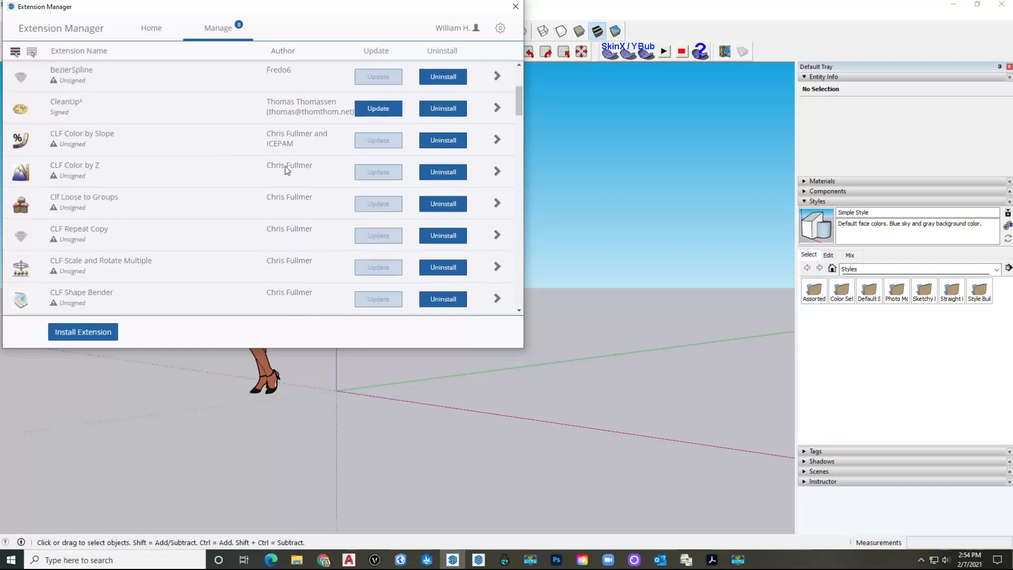
{"action": "scroll", "coordinate": [288, 169], "scroll_direction": "up", "scroll_amount": 3}
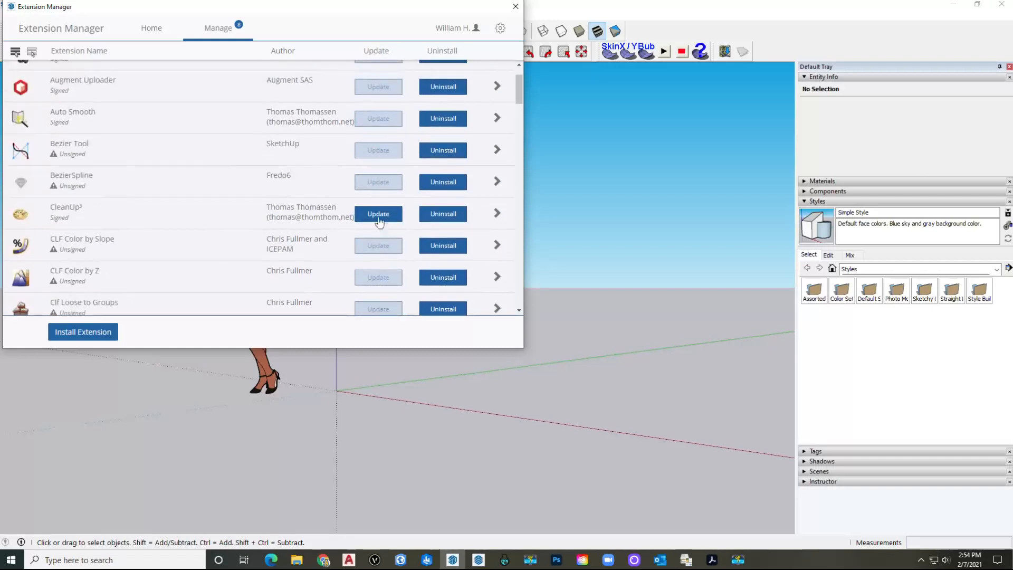
Step: Retry updating the eight extensions and look through the extension list
{"action": "left_click", "coordinate": [372, 54]}
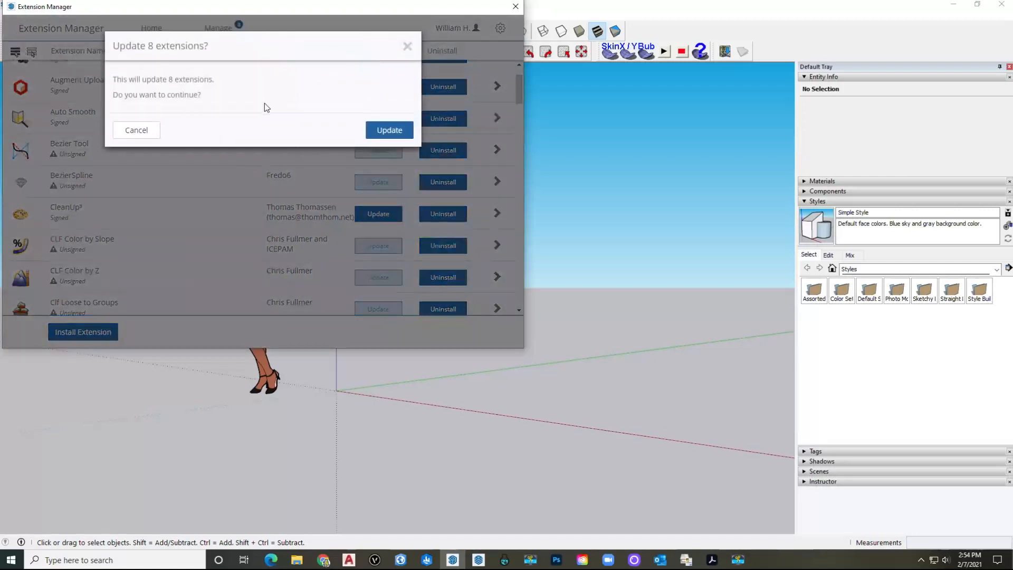
{"action": "left_click", "coordinate": [383, 133]}
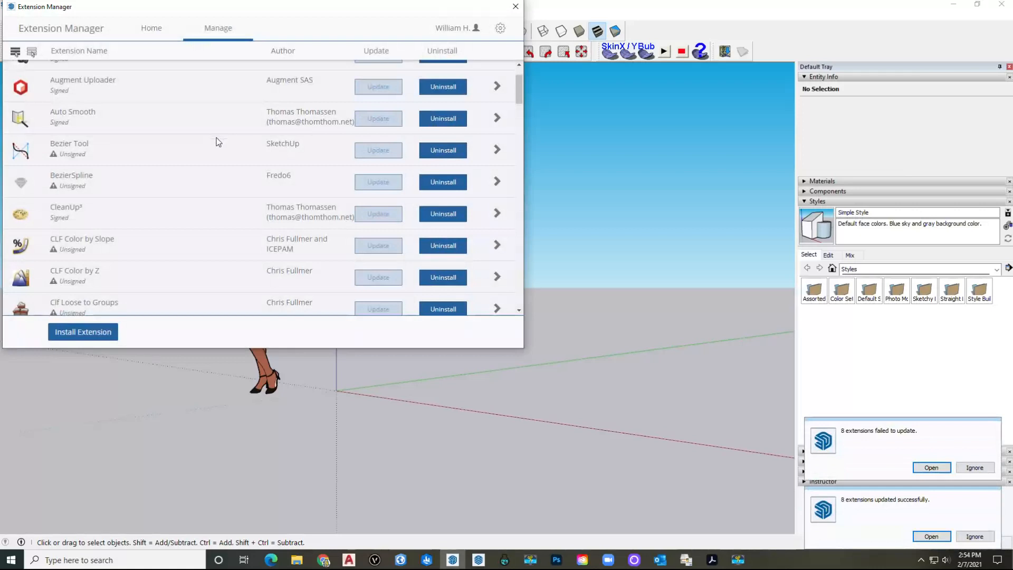
{"action": "scroll", "coordinate": [271, 125], "scroll_direction": "up", "scroll_amount": 2}
{"action": "scroll", "coordinate": [271, 125], "scroll_direction": "down", "scroll_amount": 10}
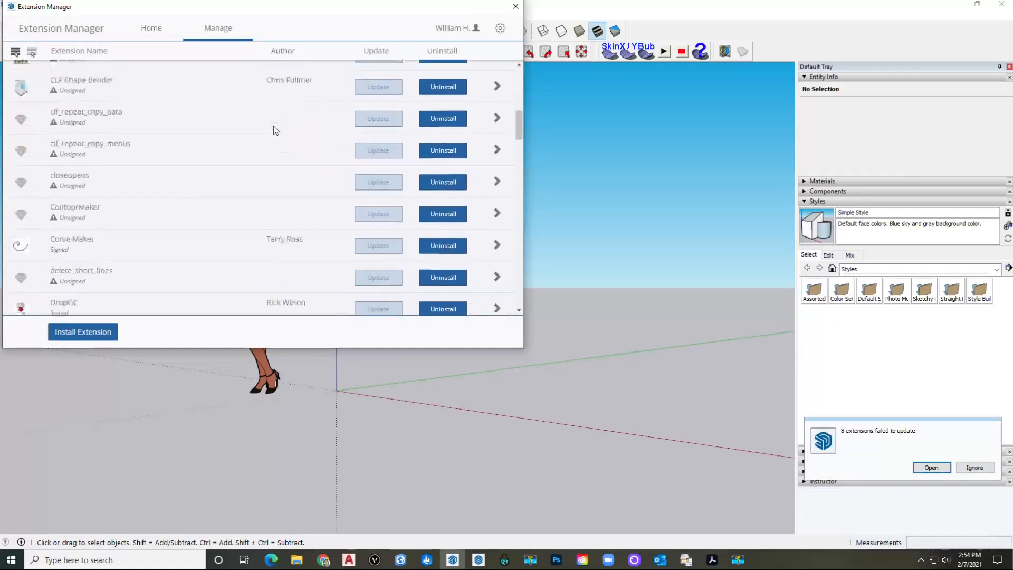
{"action": "scroll", "coordinate": [273, 126], "scroll_direction": "down", "scroll_amount": 4}
{"action": "scroll", "coordinate": [273, 126], "scroll_direction": "up", "scroll_amount": 10}
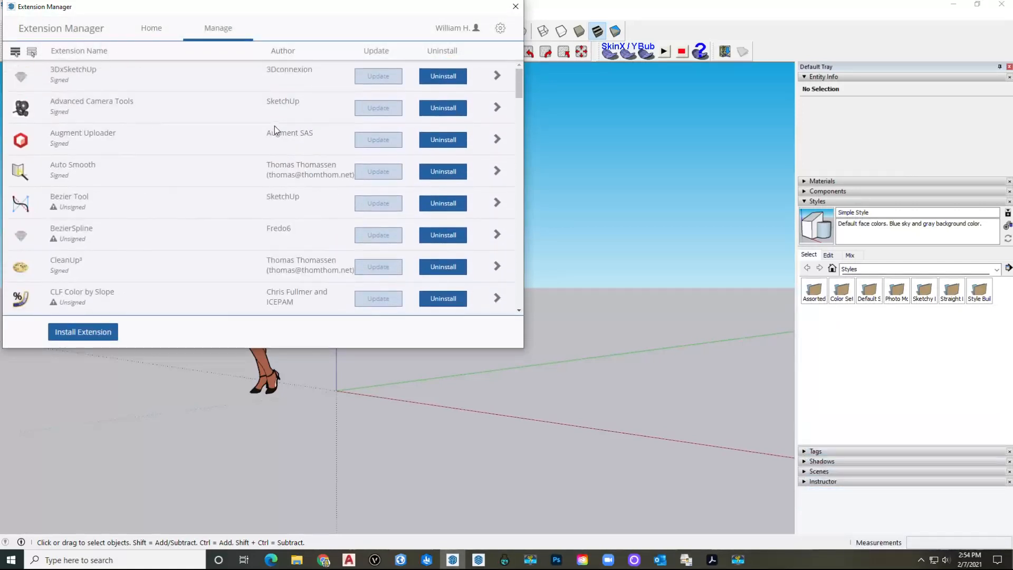
{"action": "scroll", "coordinate": [289, 138], "scroll_direction": "down", "scroll_amount": 3}
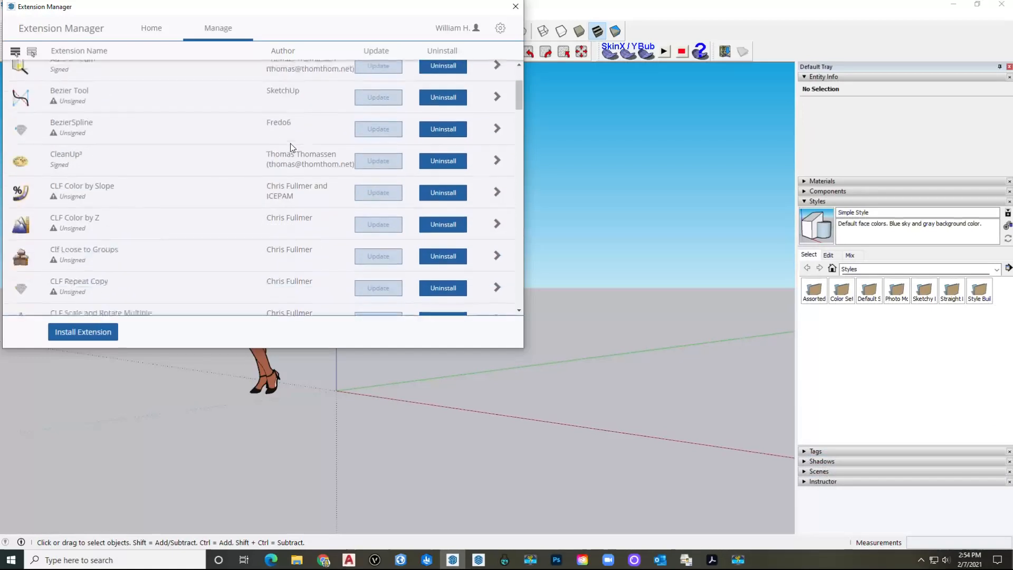
{"action": "scroll", "coordinate": [290, 143], "scroll_direction": "down", "scroll_amount": 12}
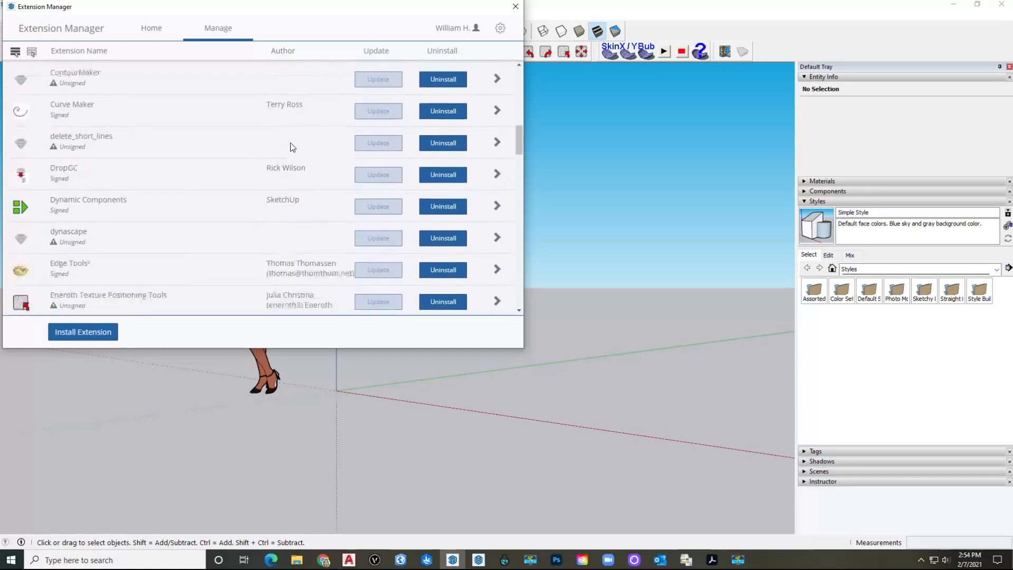
{"action": "scroll", "coordinate": [277, 146], "scroll_direction": "down", "scroll_amount": 15}
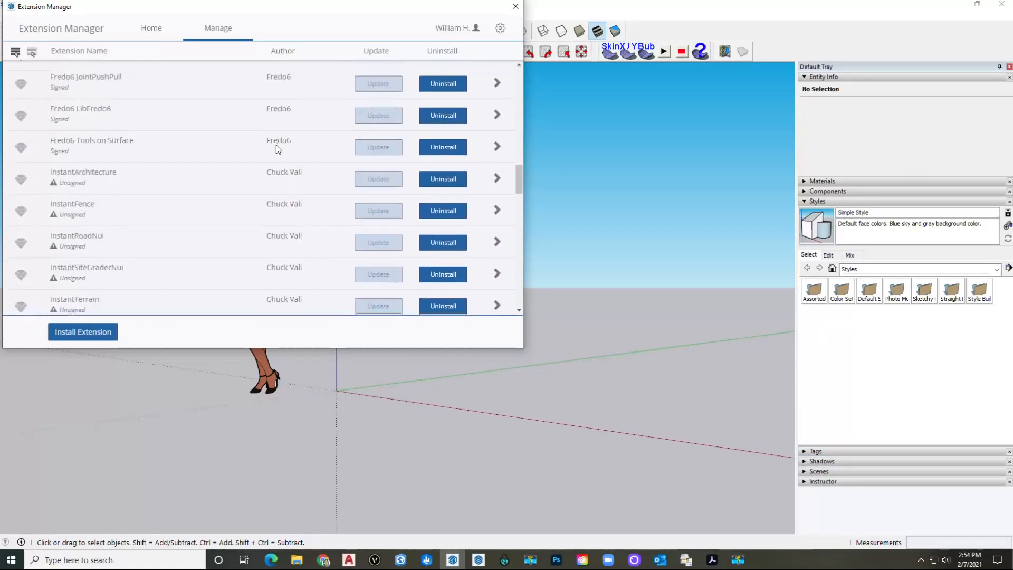
{"action": "scroll", "coordinate": [276, 144], "scroll_direction": "down", "scroll_amount": 6}
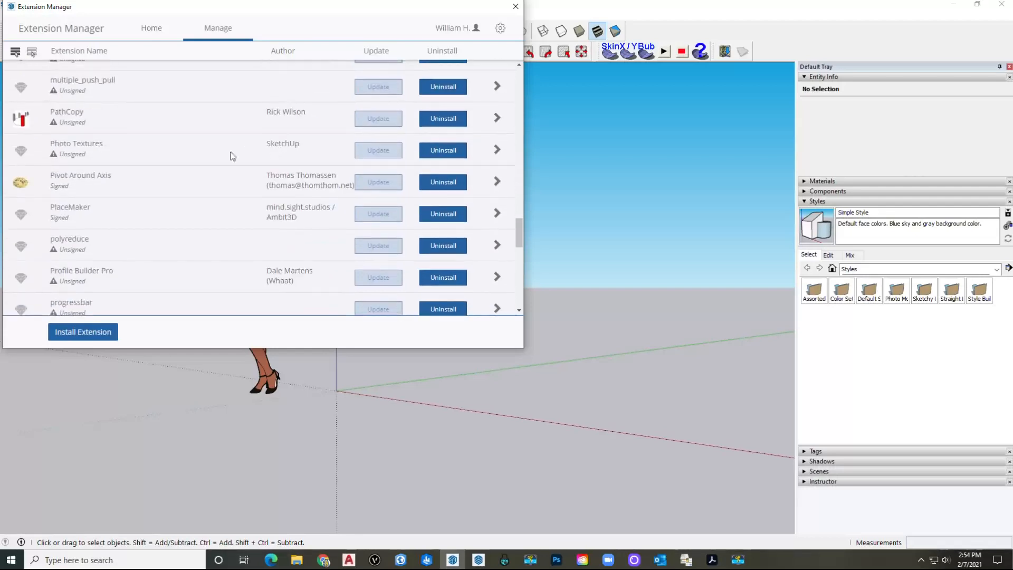
Step: Uninstall the PlaceMaker extension
{"action": "left_click", "coordinate": [442, 213]}
{"action": "left_click", "coordinate": [372, 124]}
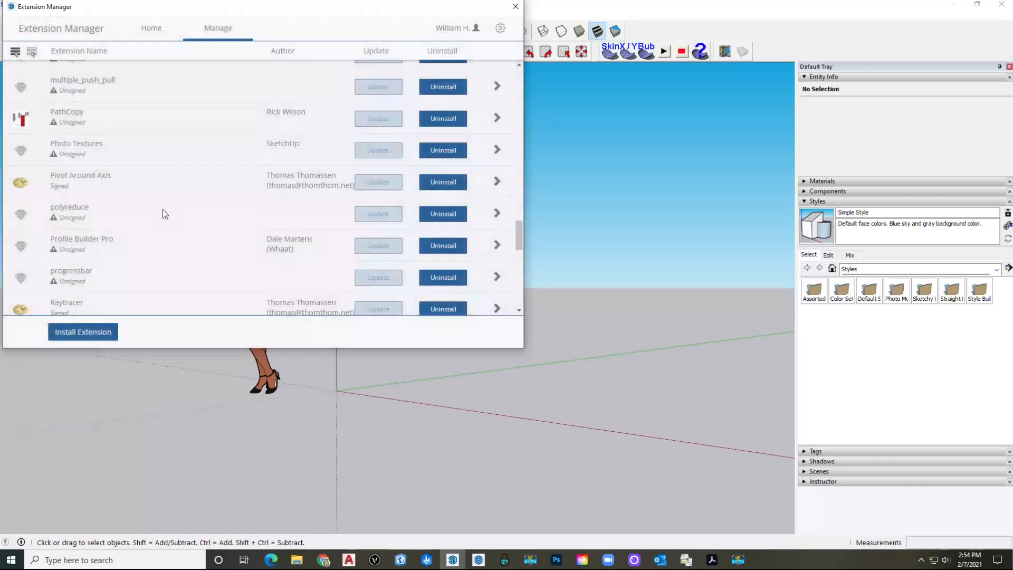
{"action": "scroll", "coordinate": [160, 210], "scroll_direction": "down", "scroll_amount": 4}
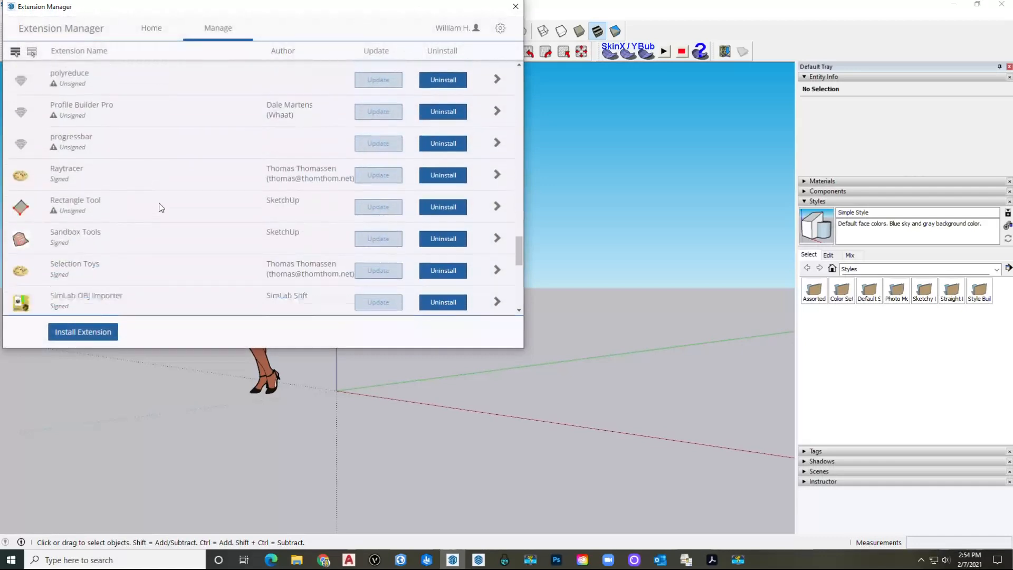
{"action": "scroll", "coordinate": [161, 208], "scroll_direction": "down", "scroll_amount": 3}
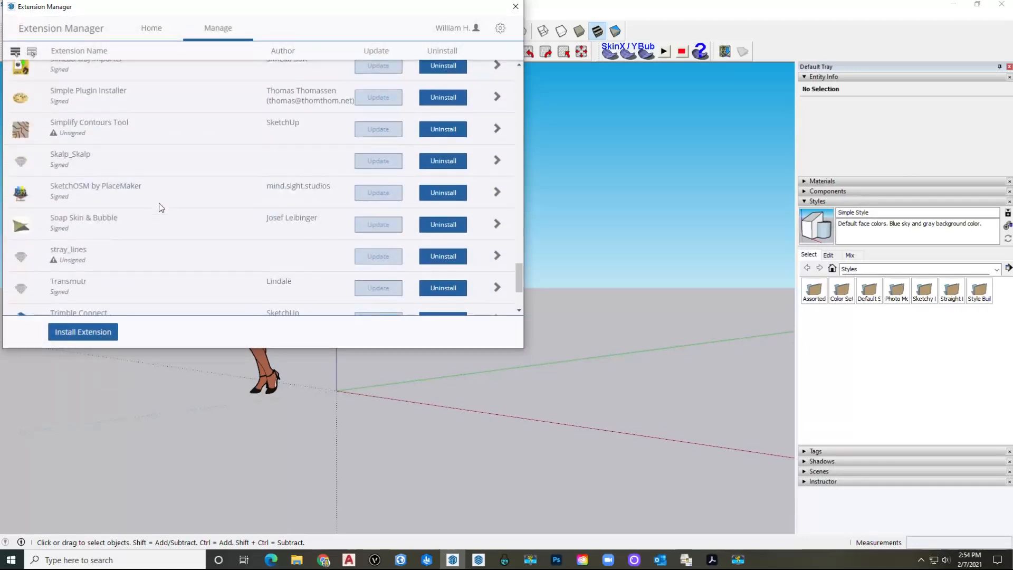
Step: Uninstall the SketchOSM extension and close Extension Manager
{"action": "left_click", "coordinate": [442, 193]}
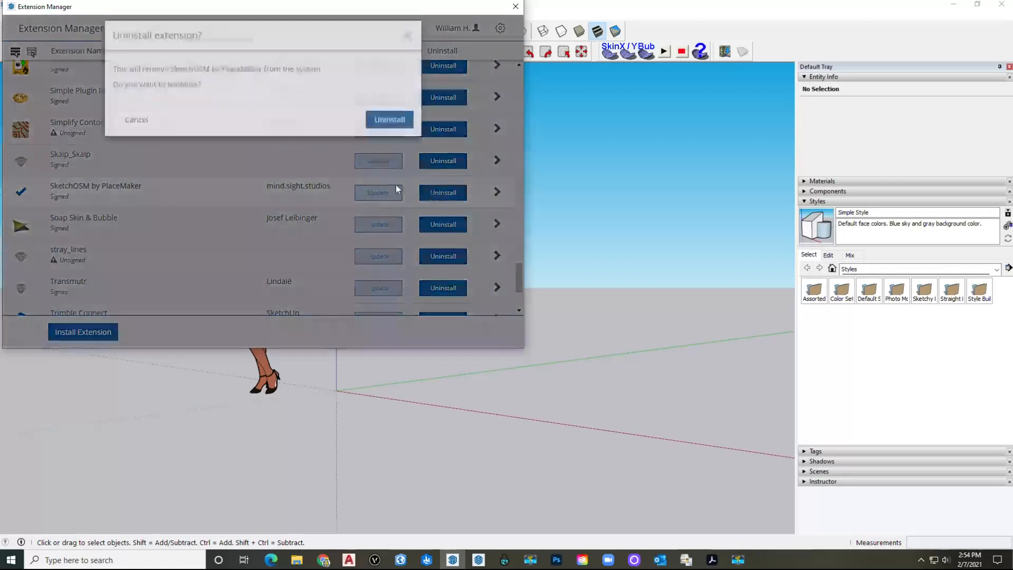
{"action": "left_click", "coordinate": [379, 129]}
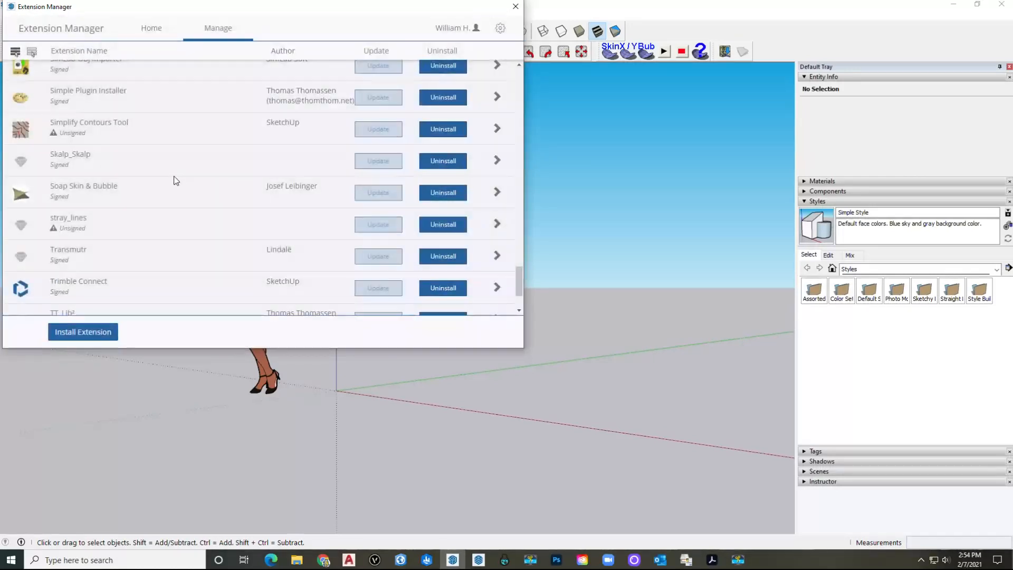
{"action": "scroll", "coordinate": [166, 156], "scroll_direction": "down", "scroll_amount": 1}
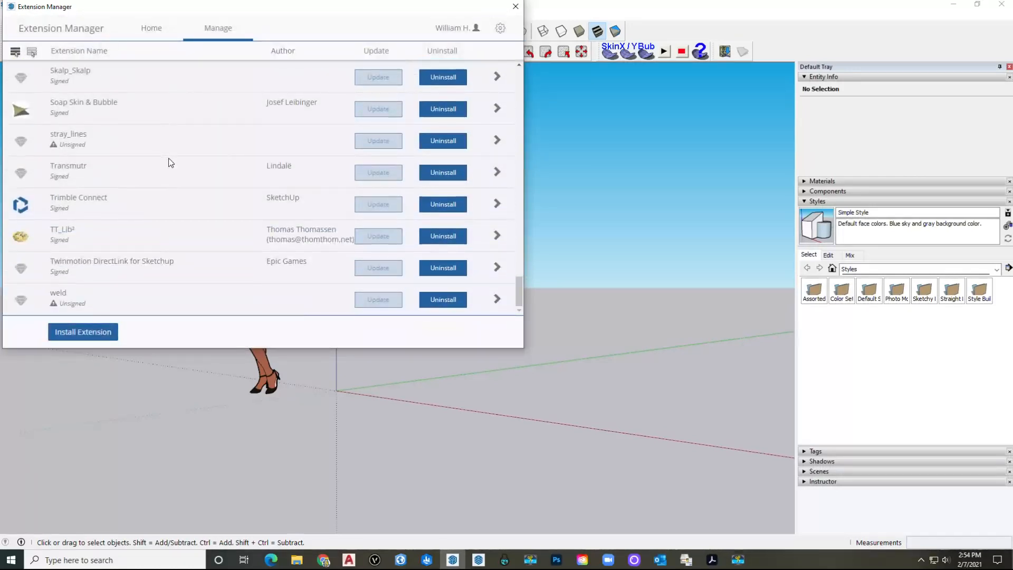
{"action": "scroll", "coordinate": [169, 158], "scroll_direction": "up", "scroll_amount": 5}
{"action": "scroll", "coordinate": [171, 161], "scroll_direction": "up", "scroll_amount": 15}
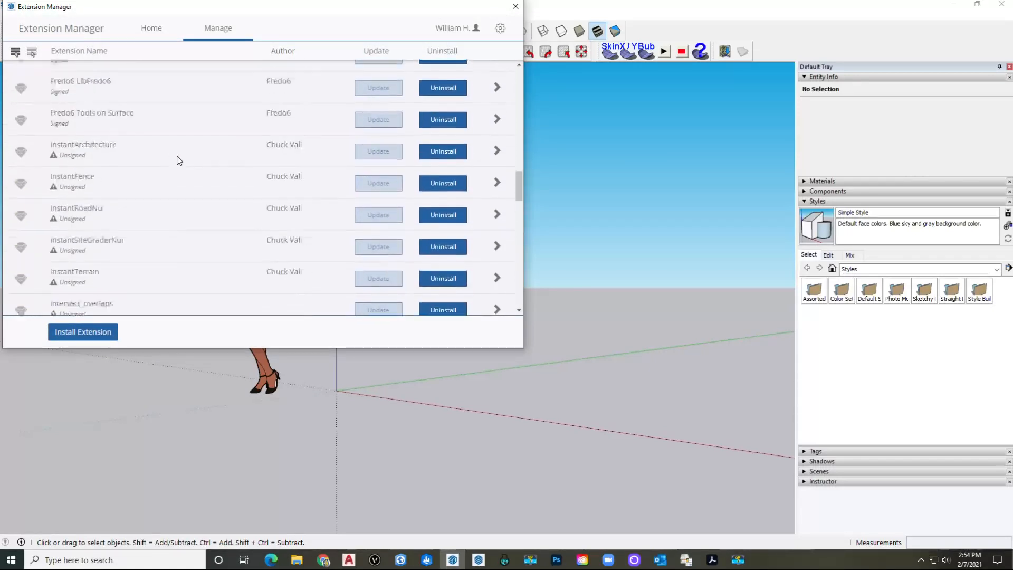
{"action": "scroll", "coordinate": [181, 159], "scroll_direction": "up", "scroll_amount": 10}
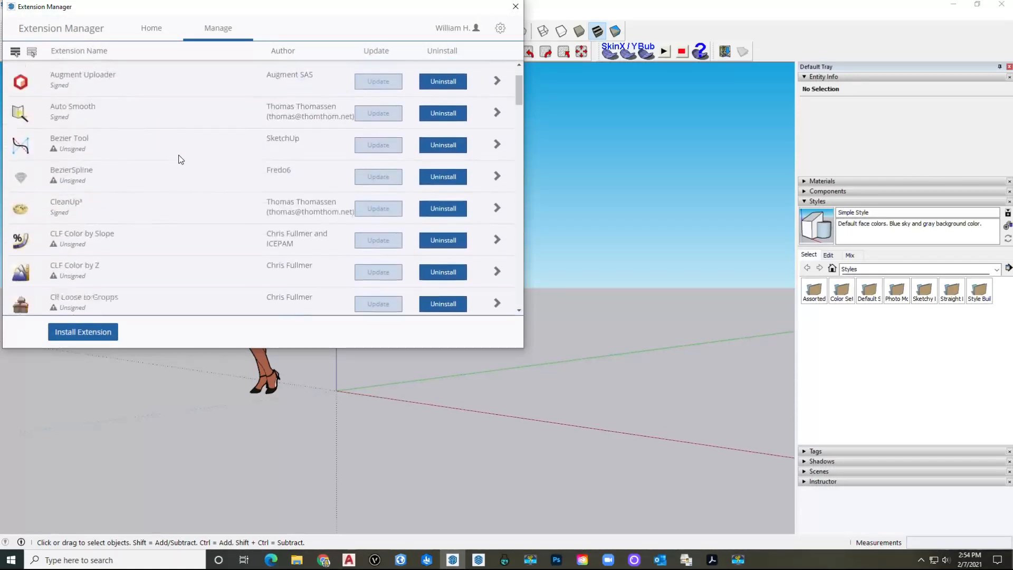
{"action": "left_click", "coordinate": [516, 6]}
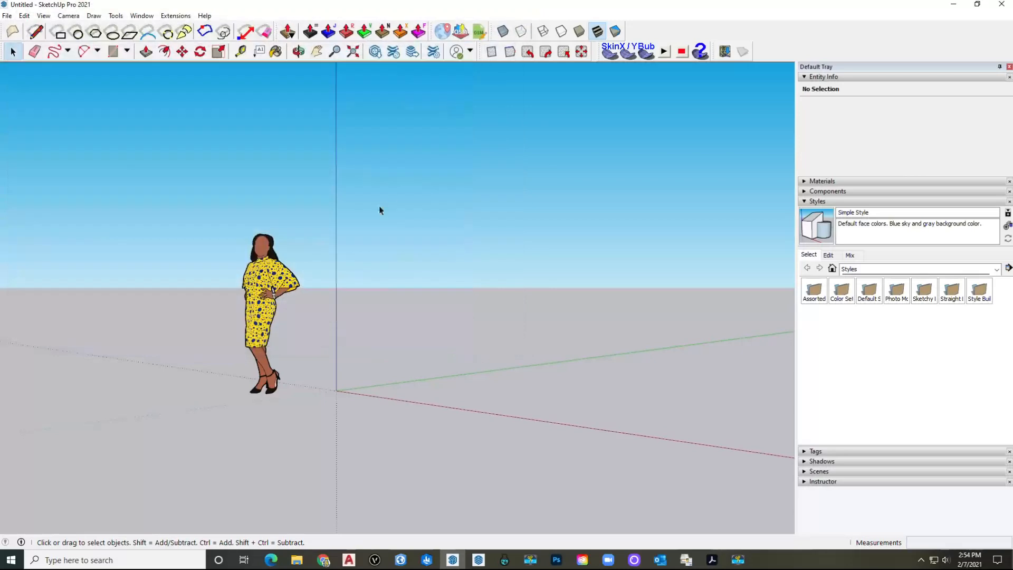
Step: Save as template 'Standard LA Template' with Set as default template ticked
{"action": "left_click", "coordinate": [7, 15]}
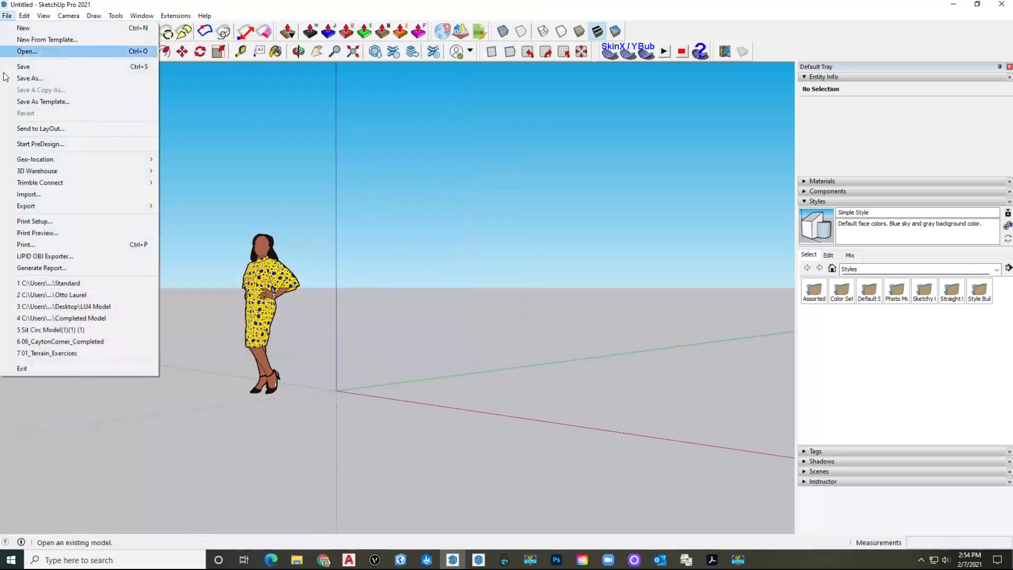
{"action": "left_click", "coordinate": [55, 101]}
{"action": "type", "text": "st"}
{"action": "key", "text": "BackSpace"}
{"action": "key", "text": "BackSpace"}
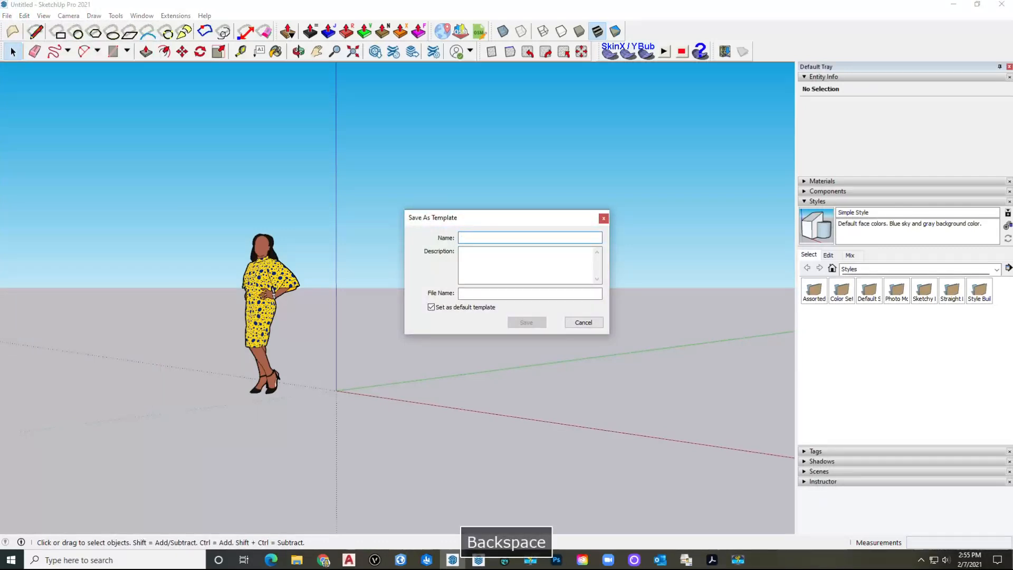
{"action": "type", "text": "Stan"}
{"action": "key", "text": "BackSpace"}
{"action": "key", "text": "BackSpace"}
{"action": "key", "text": "BackSpace"}
{"action": "type", "text": "tandard LA Templ"}
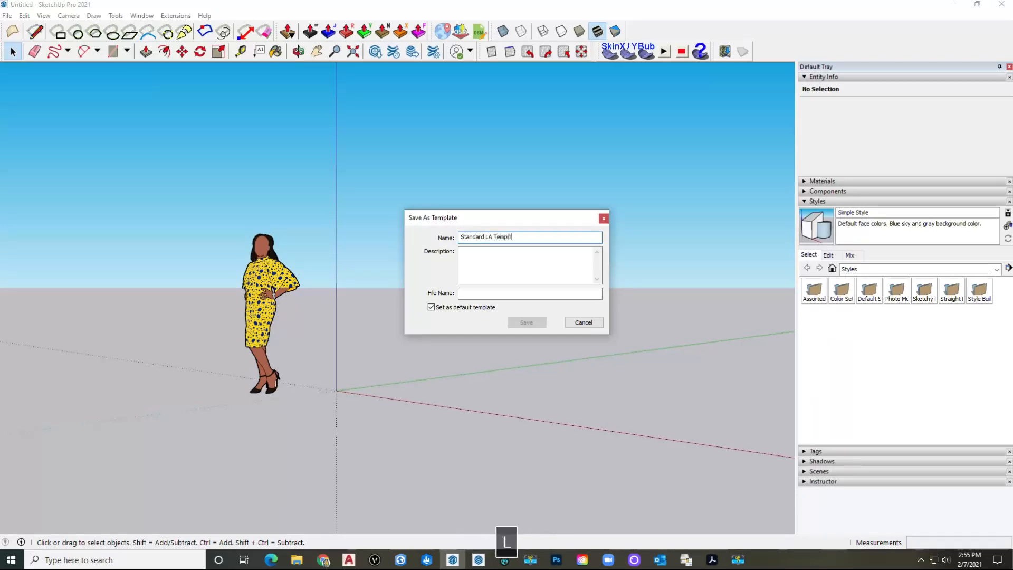
{"action": "key", "text": "BackSpace"}
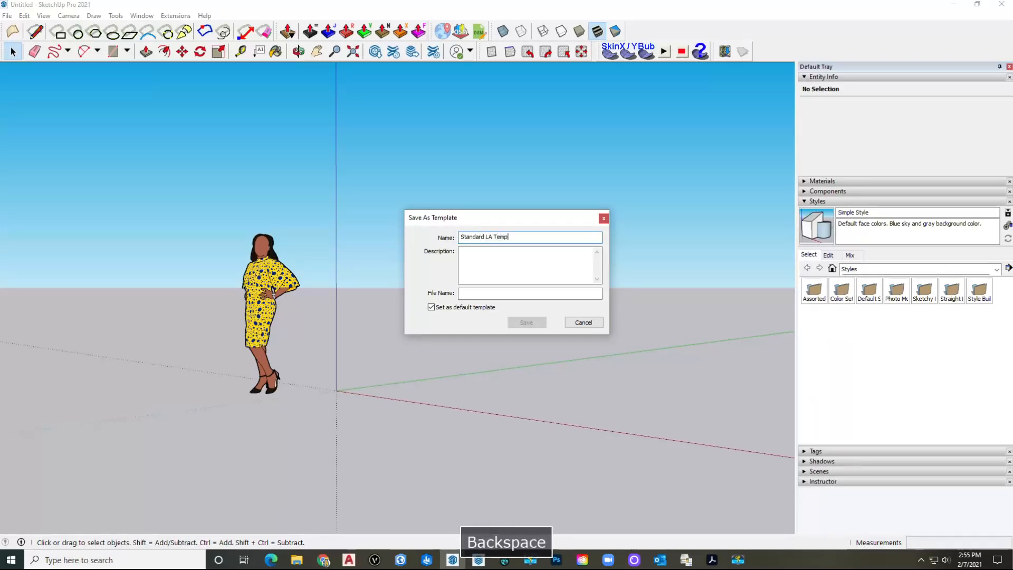
{"action": "type", "text": "plate"}
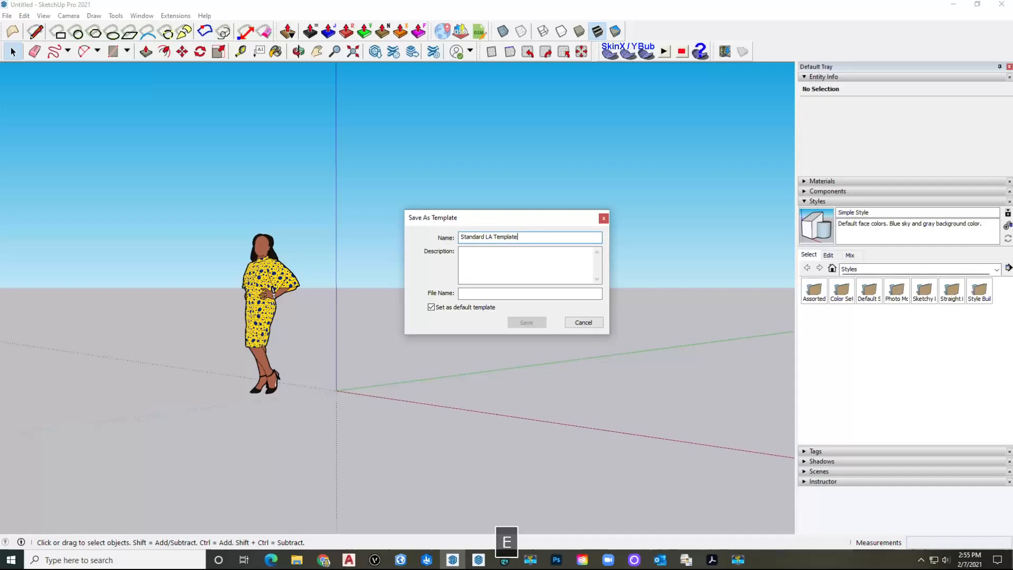
{"action": "left_click", "coordinate": [549, 293]}
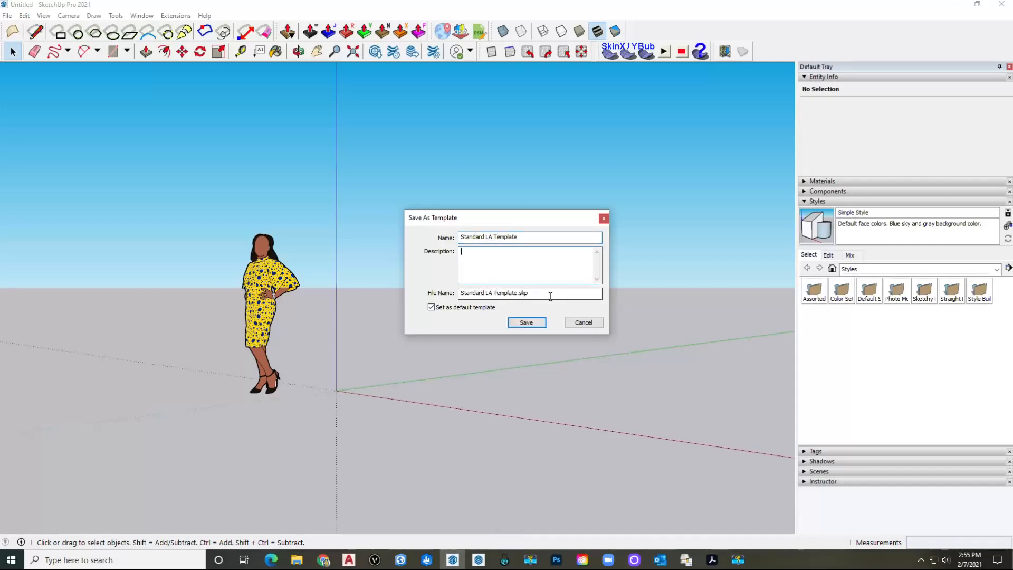
{"action": "left_click", "coordinate": [525, 322]}
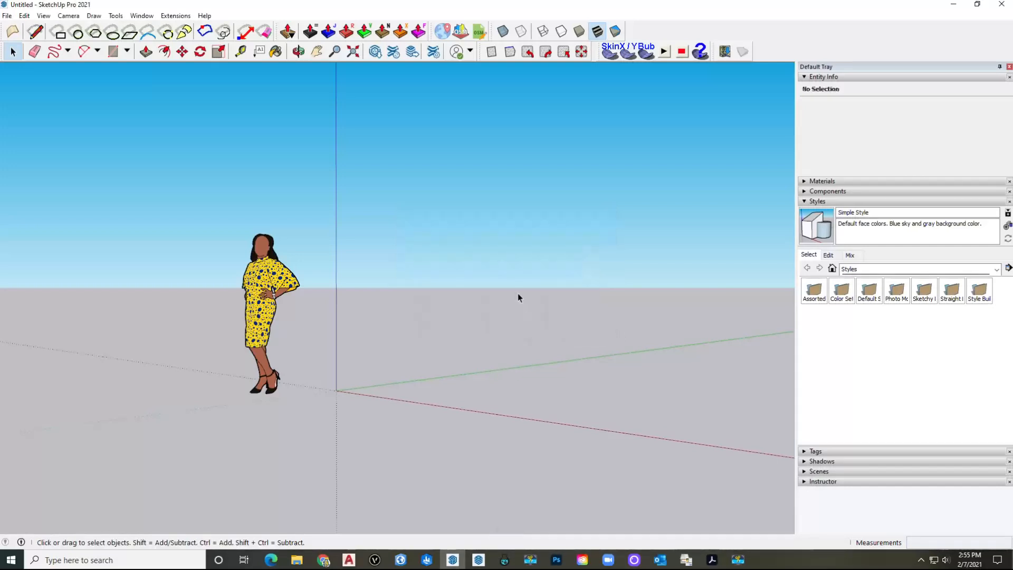
Step: Close and relaunch SketchUp, then open a new model from Standard LA Template
{"action": "left_click", "coordinate": [1000, 6]}
{"action": "left_click", "coordinate": [1001, 6]}
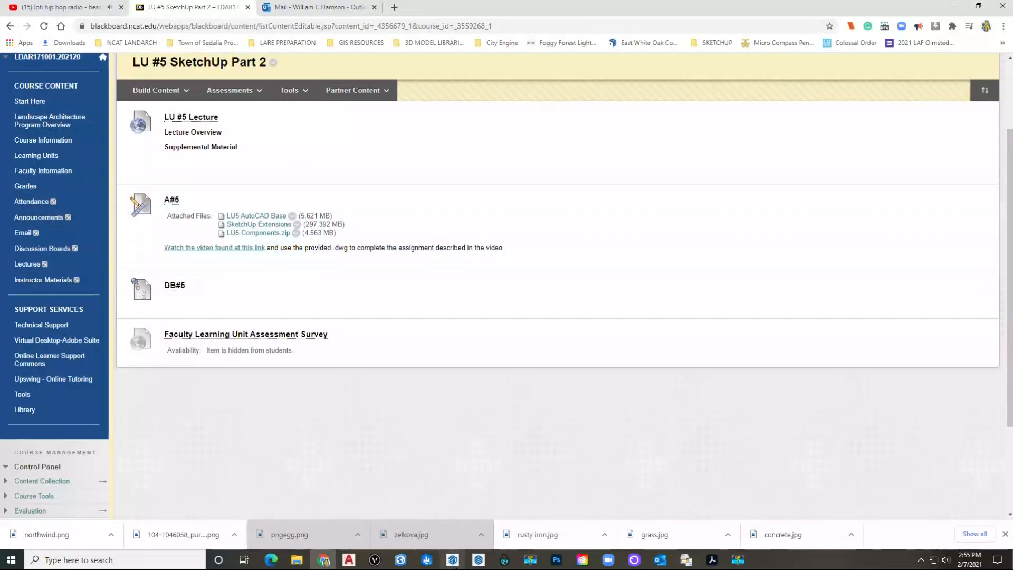
{"action": "left_click", "coordinate": [457, 563]}
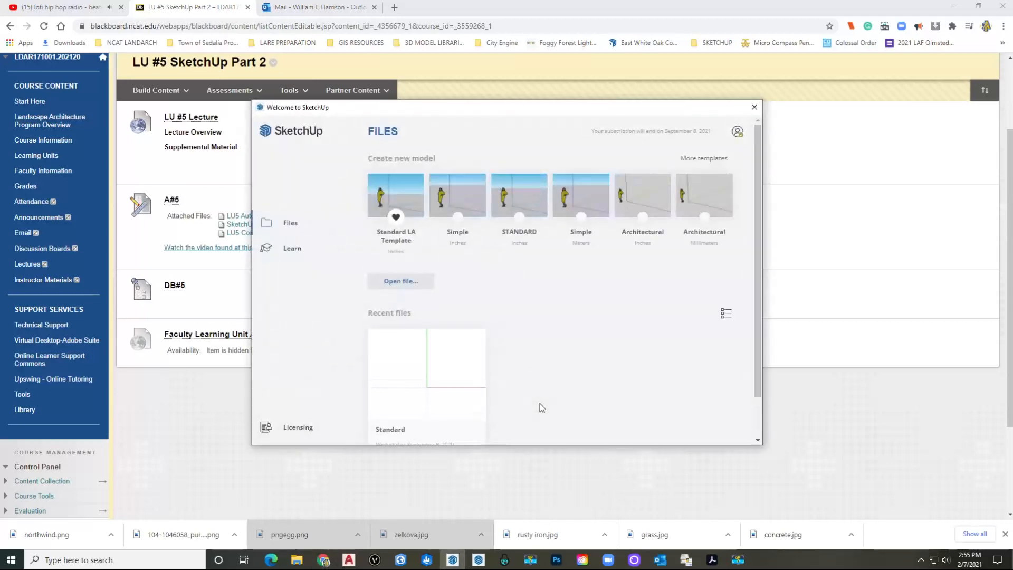
{"action": "left_click", "coordinate": [401, 198]}
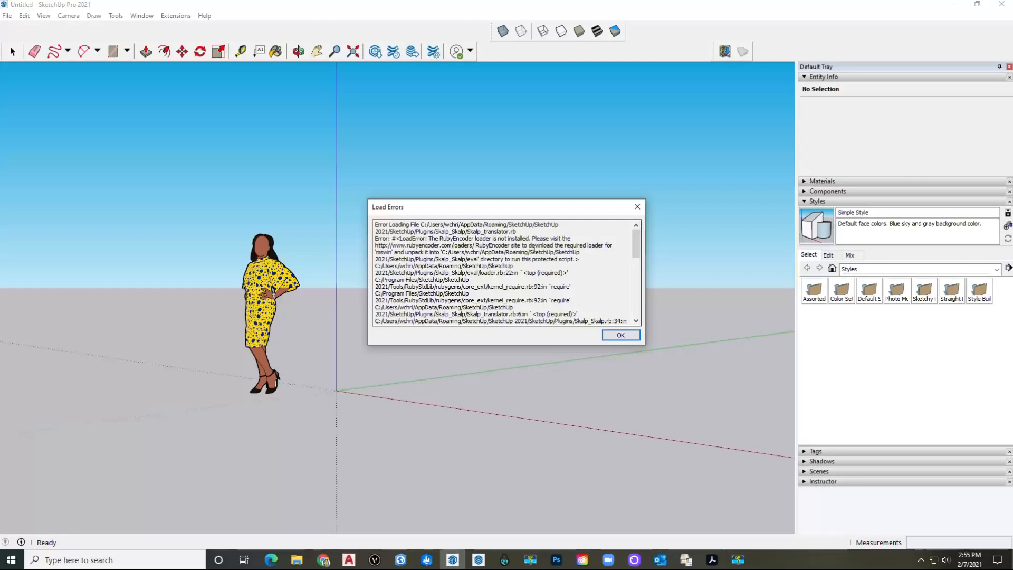
Step: Scroll through the Skalp and Twinmotion load errors and dismiss the report with OK
{"action": "scroll", "coordinate": [534, 247], "scroll_direction": "down", "scroll_amount": 1}
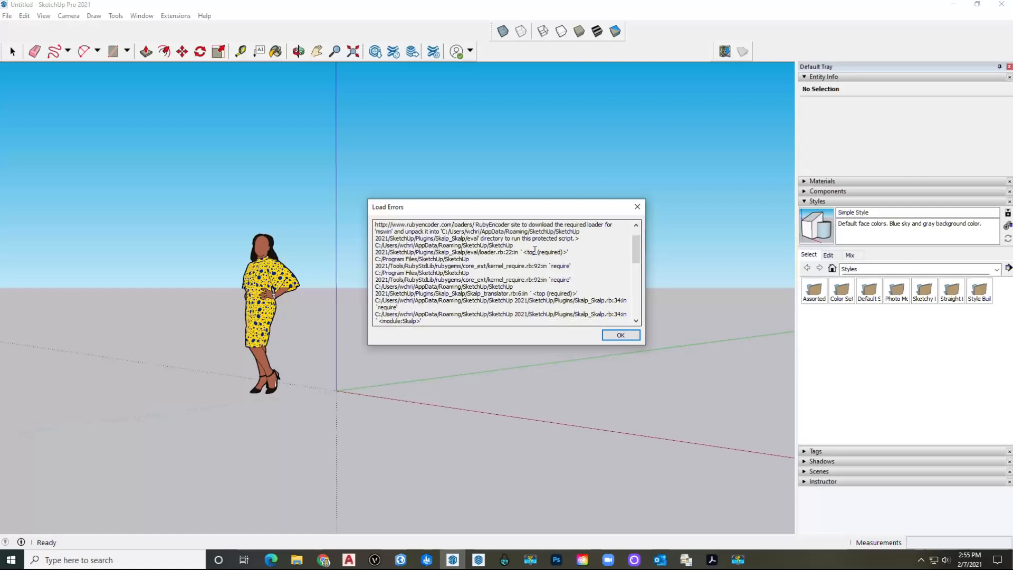
{"action": "scroll", "coordinate": [535, 250], "scroll_direction": "down", "scroll_amount": 1}
{"action": "scroll", "coordinate": [548, 257], "scroll_direction": "down", "scroll_amount": 1}
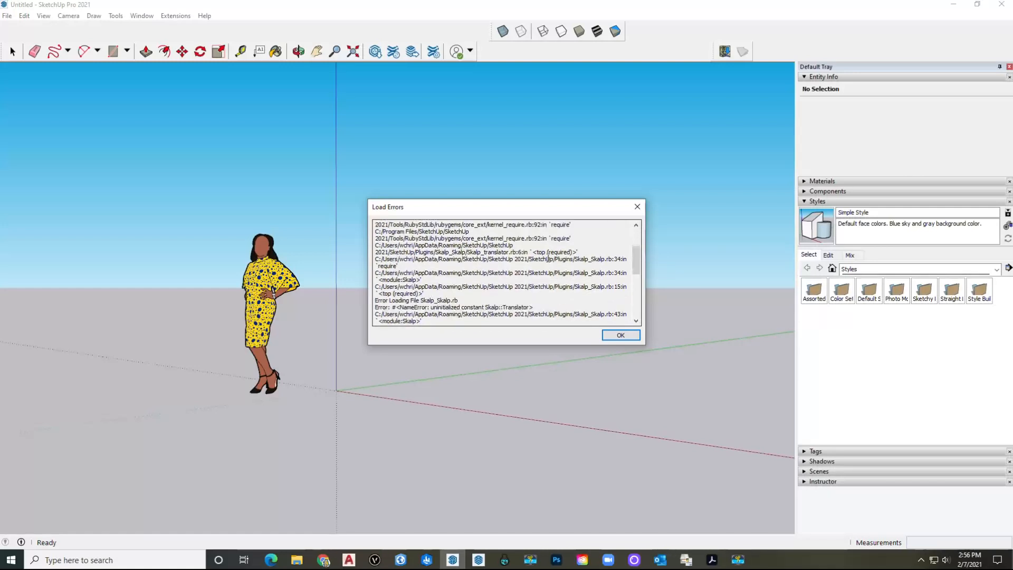
{"action": "scroll", "coordinate": [548, 259], "scroll_direction": "down", "scroll_amount": 2}
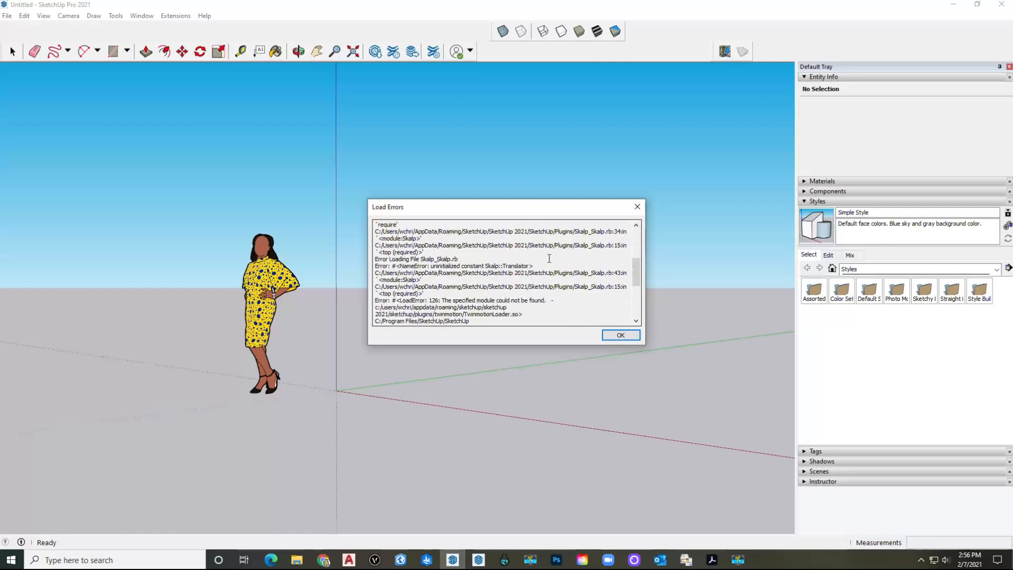
{"action": "scroll", "coordinate": [549, 258], "scroll_direction": "down", "scroll_amount": 1}
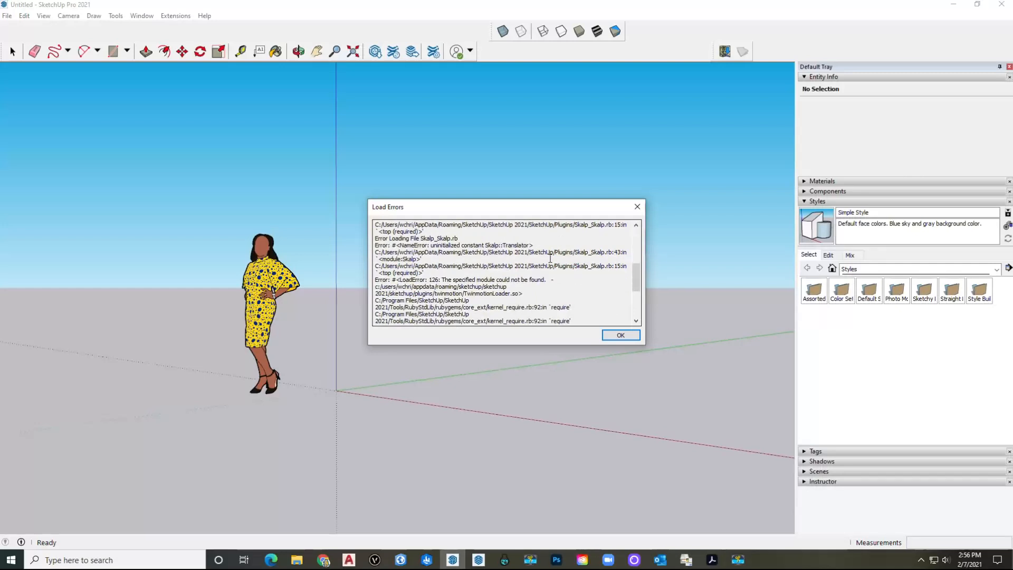
{"action": "scroll", "coordinate": [550, 258], "scroll_direction": "down", "scroll_amount": 5}
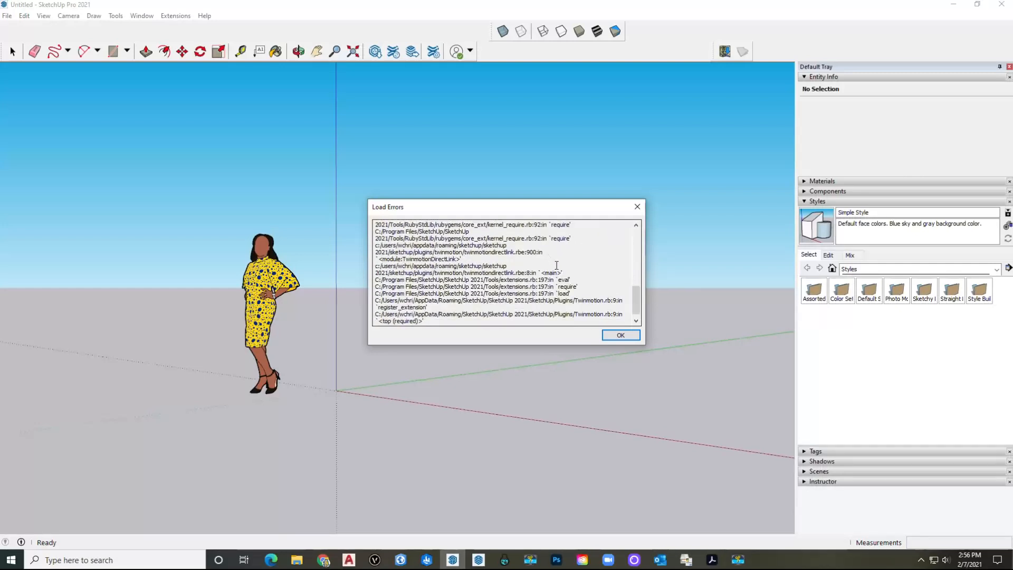
{"action": "left_click", "coordinate": [622, 334]}
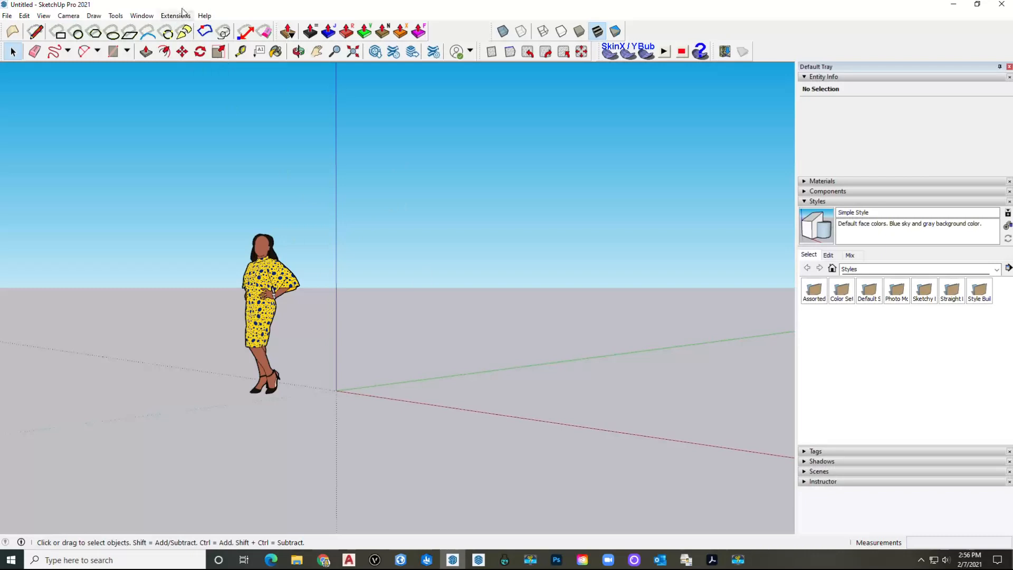
Step: Uninstall the Skalp_Skalp extension from the Extension Manager's installed list
{"action": "left_click", "coordinate": [433, 51]}
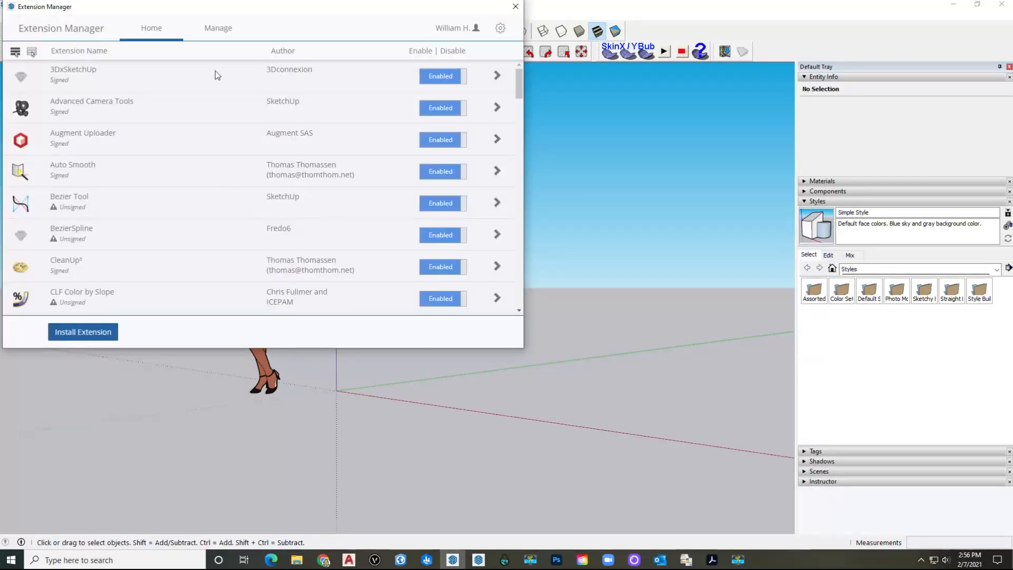
{"action": "left_click", "coordinate": [226, 37]}
{"action": "scroll", "coordinate": [190, 169], "scroll_direction": "down", "scroll_amount": 9}
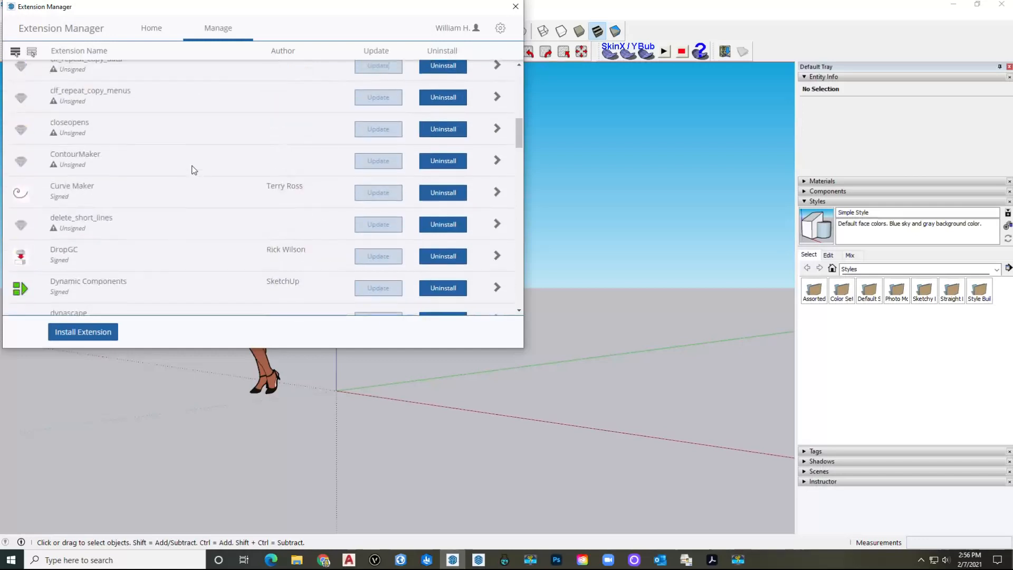
{"action": "scroll", "coordinate": [201, 165], "scroll_direction": "down", "scroll_amount": 12}
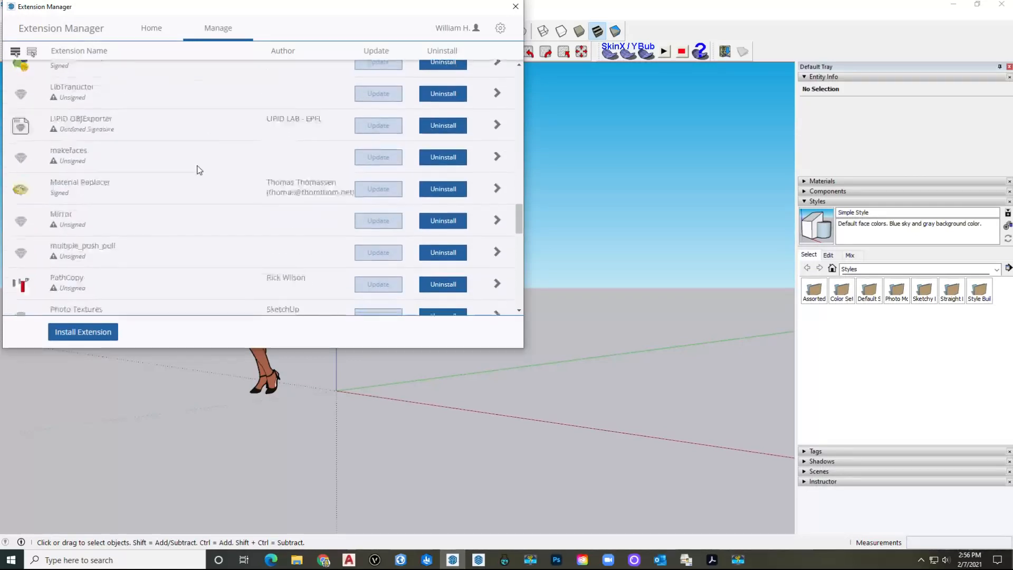
{"action": "scroll", "coordinate": [200, 170], "scroll_direction": "down", "scroll_amount": 5}
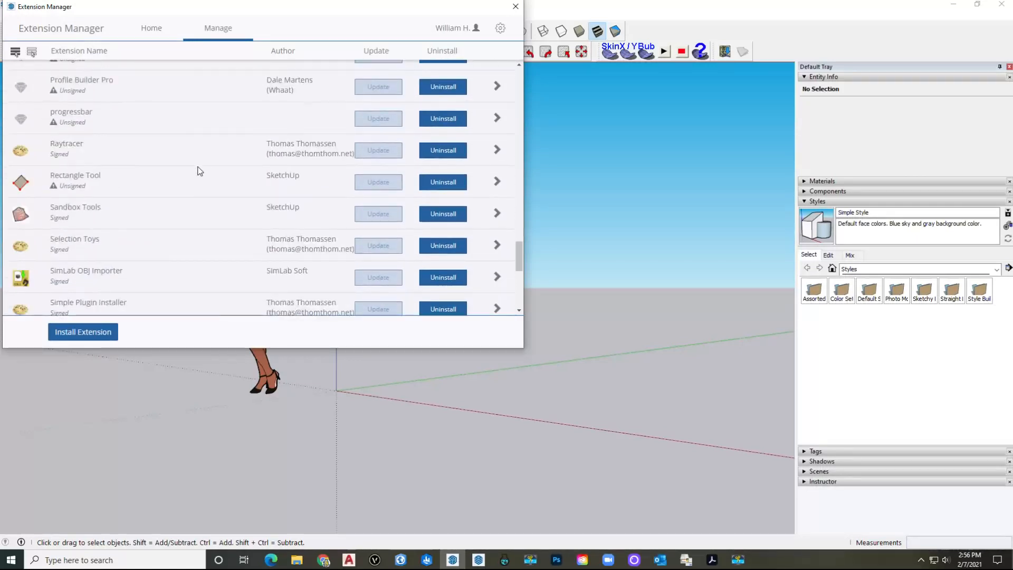
{"action": "scroll", "coordinate": [199, 171], "scroll_direction": "down", "scroll_amount": 5}
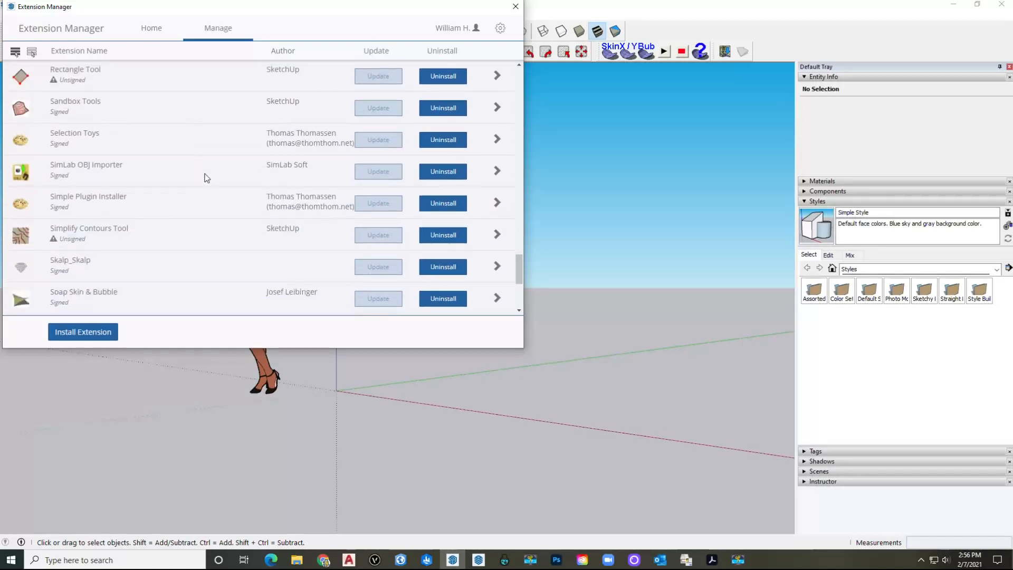
{"action": "left_click", "coordinate": [112, 205]}
{"action": "left_click", "coordinate": [443, 213]}
{"action": "left_click", "coordinate": [389, 130]}
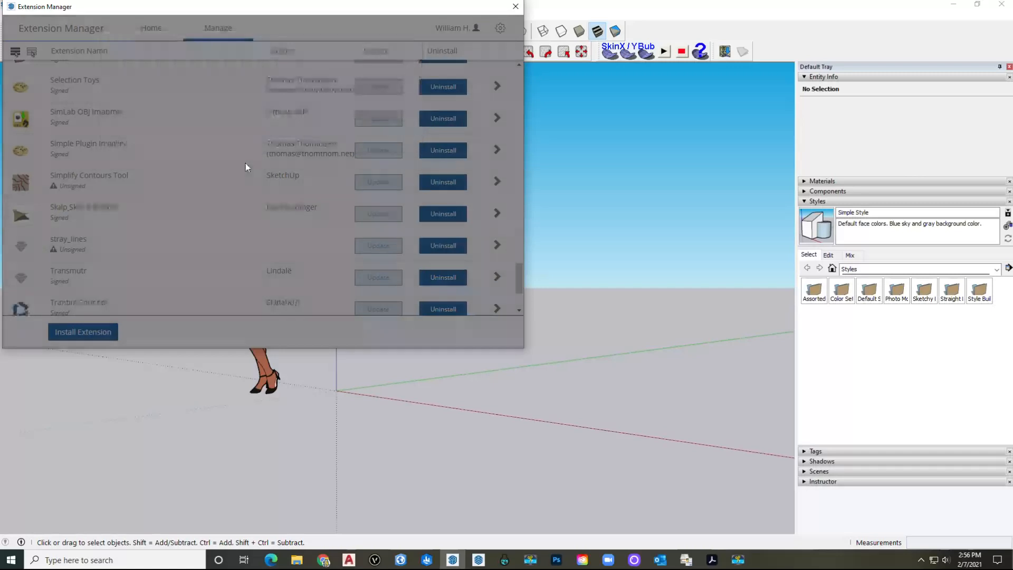
Step: Uninstall Twinmotion DirectLink for Sketchup, then close the Extension Manager
{"action": "scroll", "coordinate": [221, 182], "scroll_direction": "down", "scroll_amount": 3}
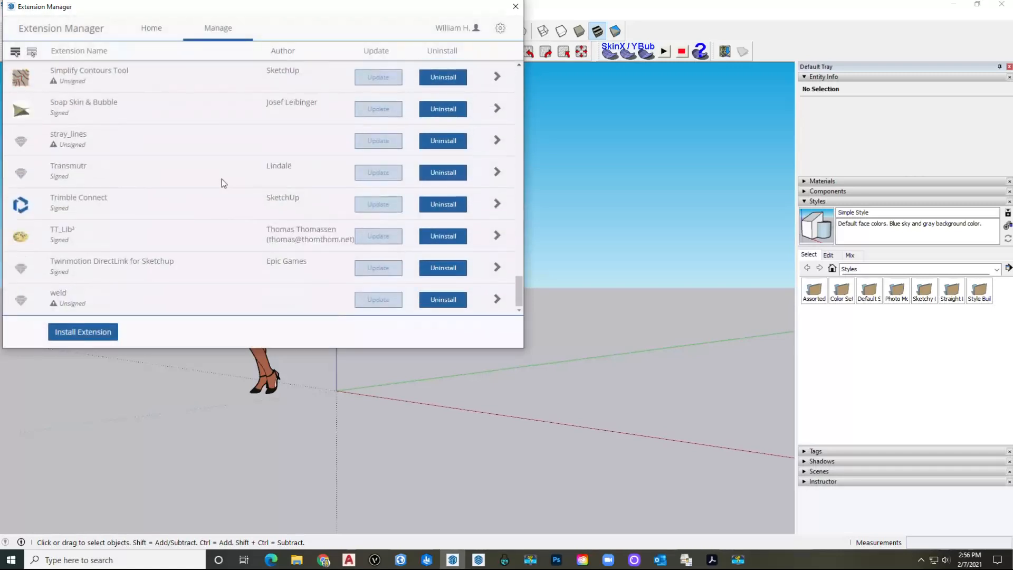
{"action": "left_click", "coordinate": [443, 268]}
{"action": "left_click", "coordinate": [388, 125]}
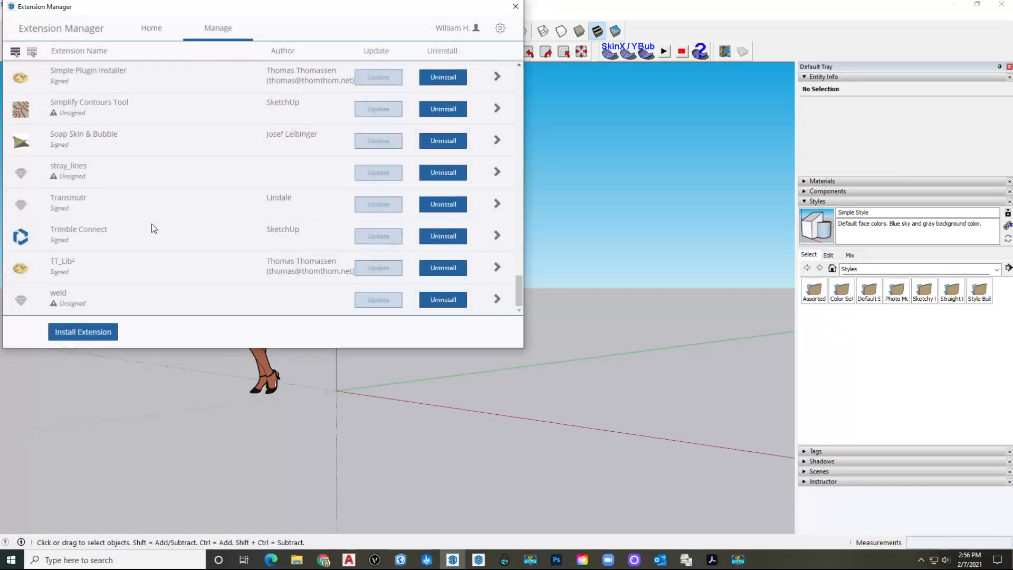
{"action": "scroll", "coordinate": [152, 224], "scroll_direction": "up", "scroll_amount": 10}
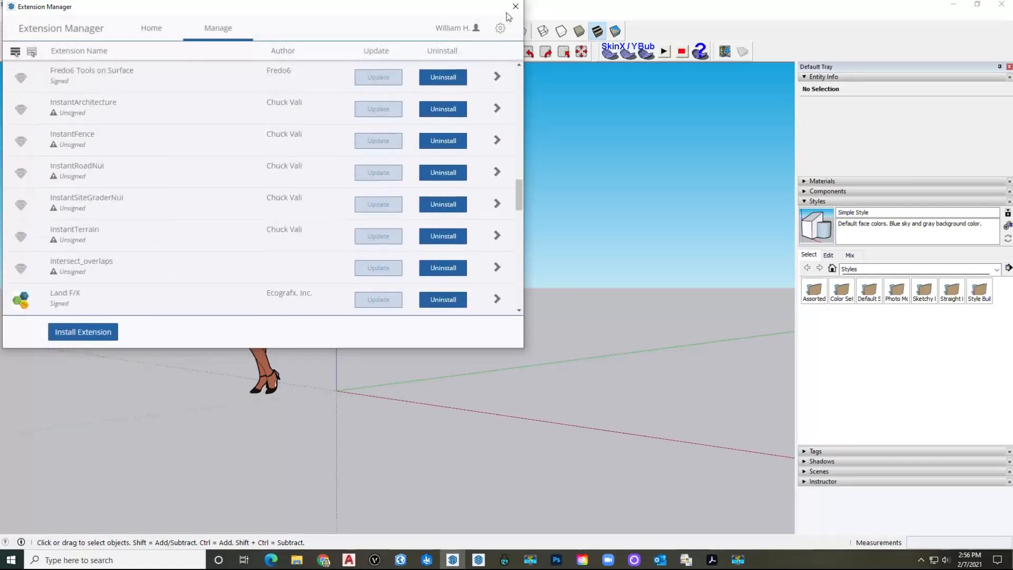
{"action": "scroll", "coordinate": [293, 108], "scroll_direction": "up", "scroll_amount": 5}
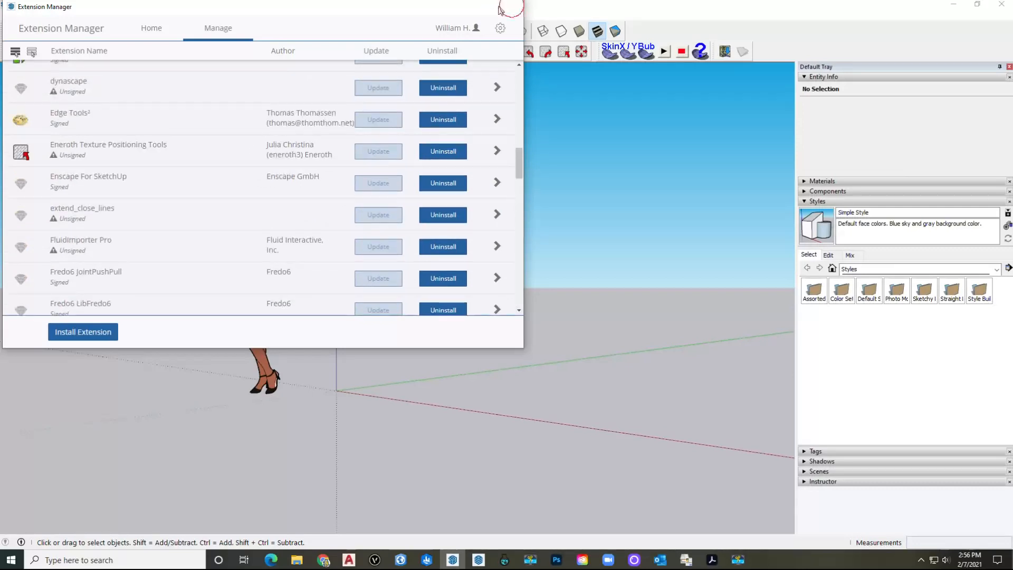
{"action": "left_click", "coordinate": [510, 8]}
{"action": "key", "text": "o"}
{"action": "key", "text": "space"}
Step: Pan the origin to the left and uncheck Profiles in the style's Edge settings
{"action": "middle_click_drag", "start_coordinate": [489, 305], "coordinate": [186, 240], "text": "shift"}
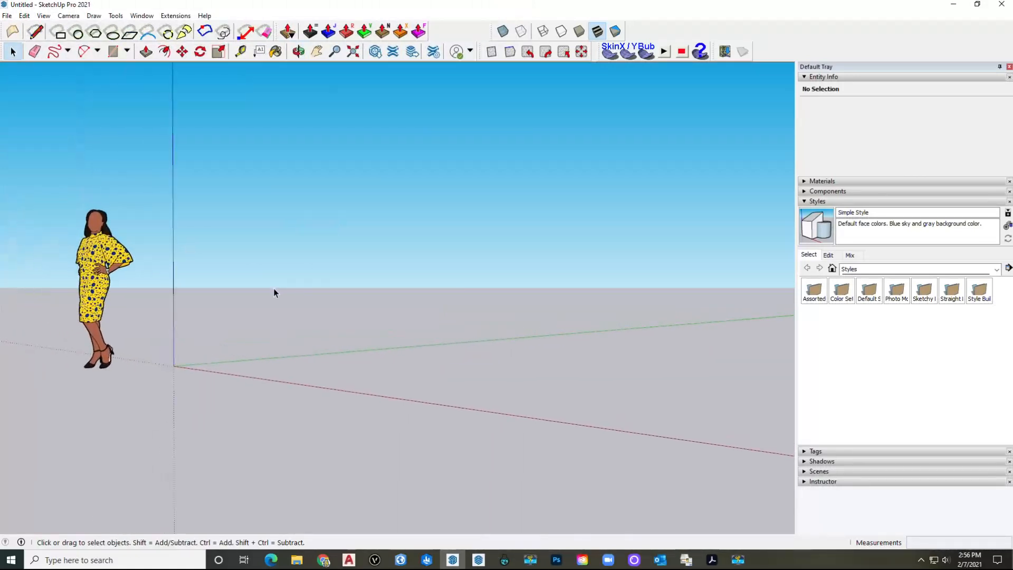
{"action": "middle_click_drag", "start_coordinate": [274, 295], "coordinate": [253, 267], "text": "shift"}
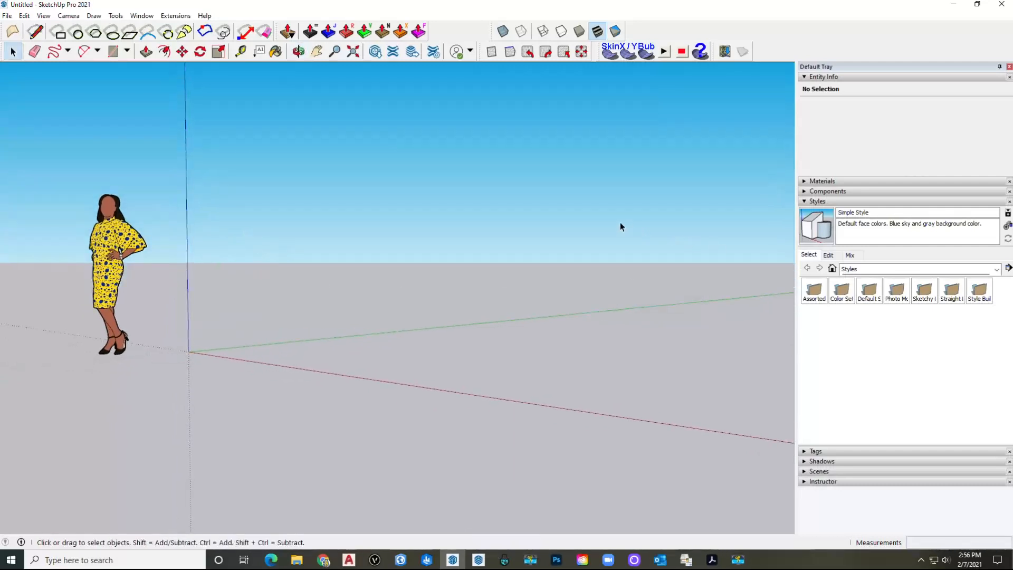
{"action": "key", "text": "XF86AudioLowerVolume"}
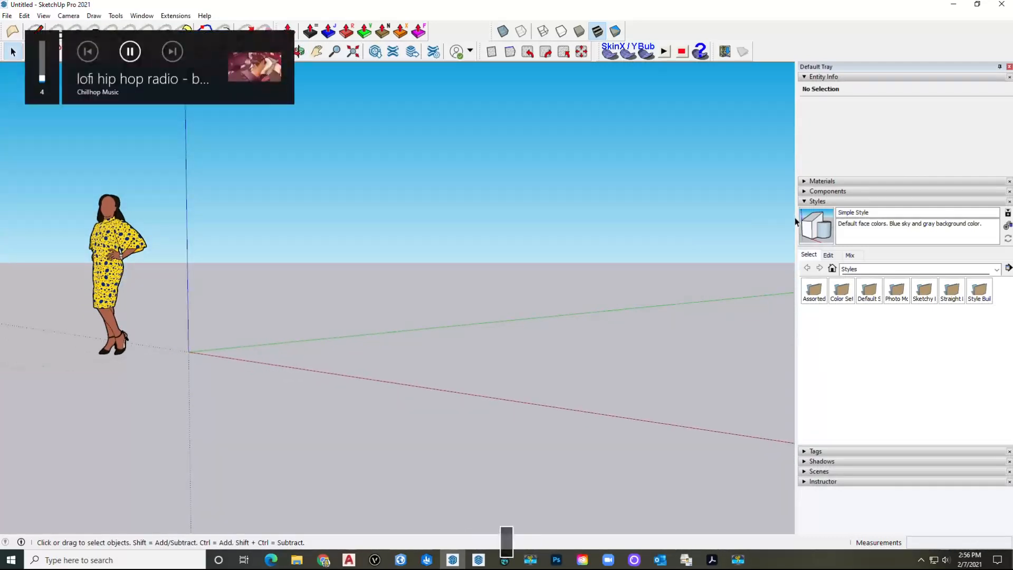
{"action": "left_click", "coordinate": [828, 254]}
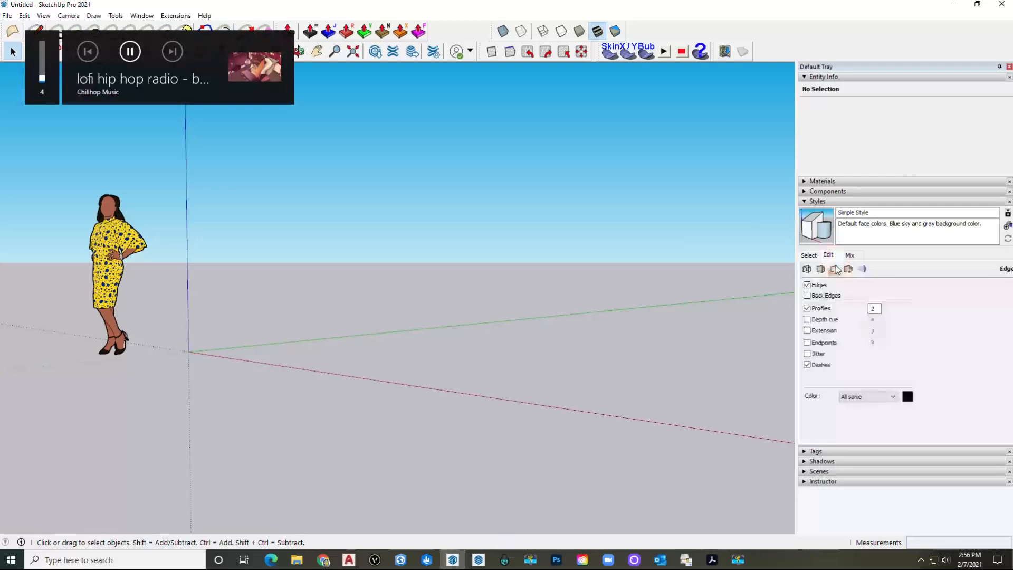
{"action": "left_click", "coordinate": [808, 308]}
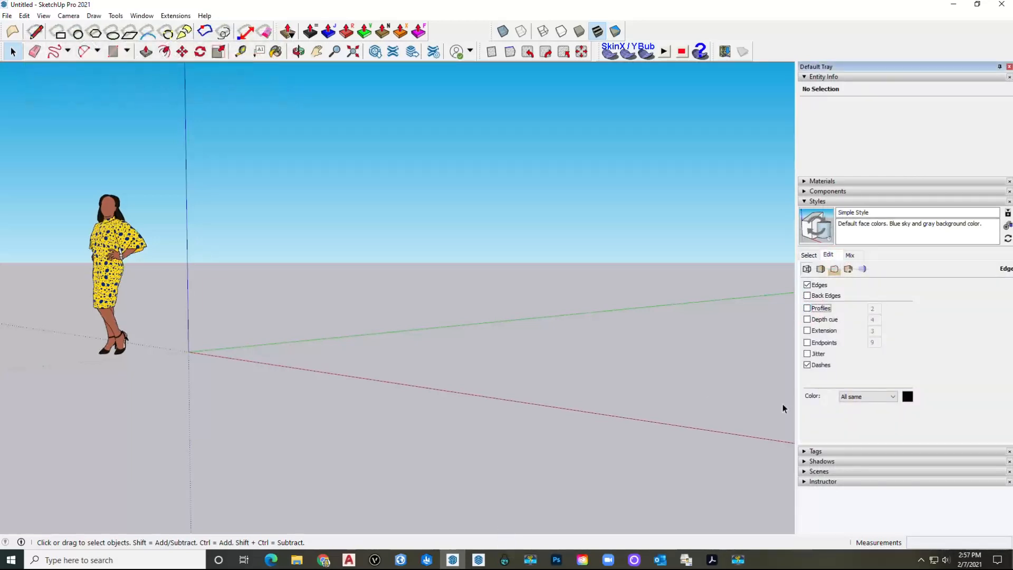
{"action": "middle_click_drag", "start_coordinate": [284, 289], "coordinate": [315, 299]}
{"action": "left_click", "coordinate": [191, 270]}
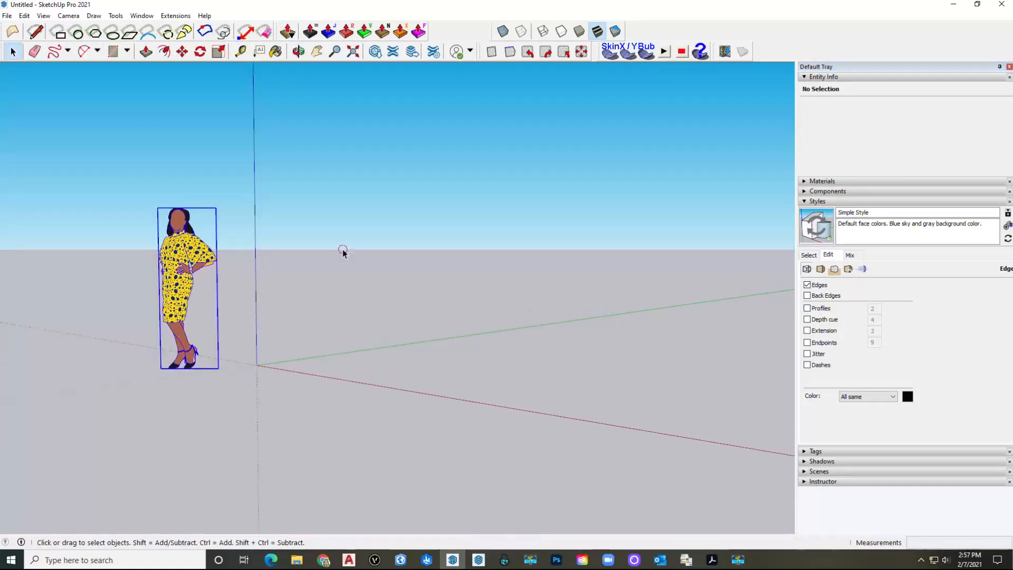
{"action": "left_click", "coordinate": [312, 234]}
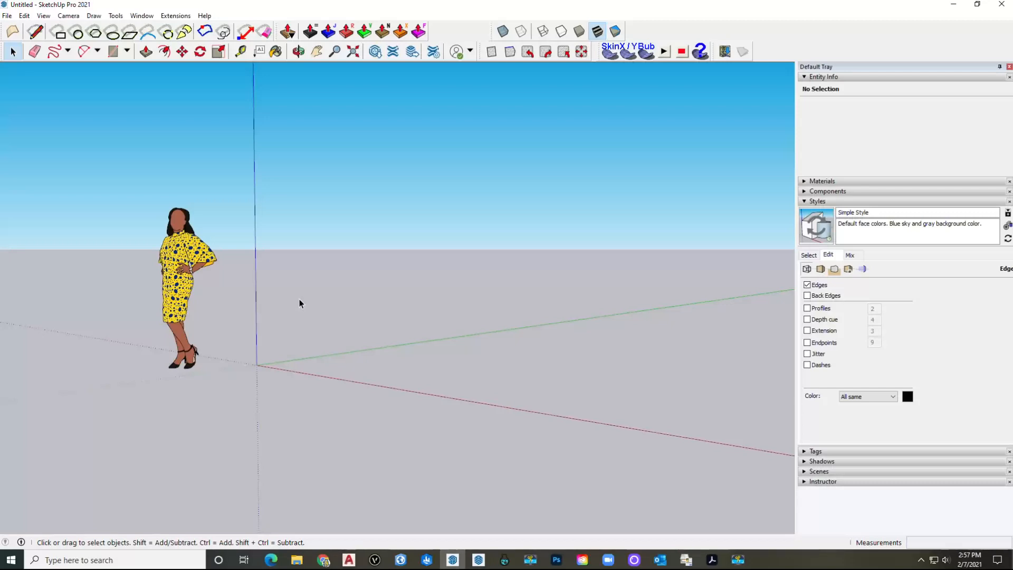
Step: Start PreDesign for this model from the File menu
{"action": "left_click", "coordinate": [7, 17]}
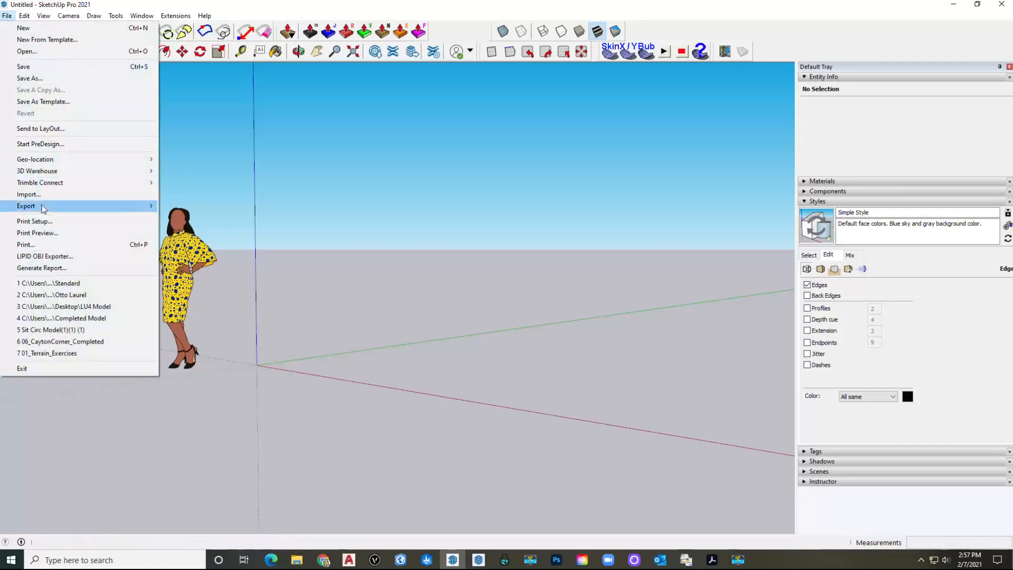
{"action": "mouse_move", "coordinate": [45, 208]}
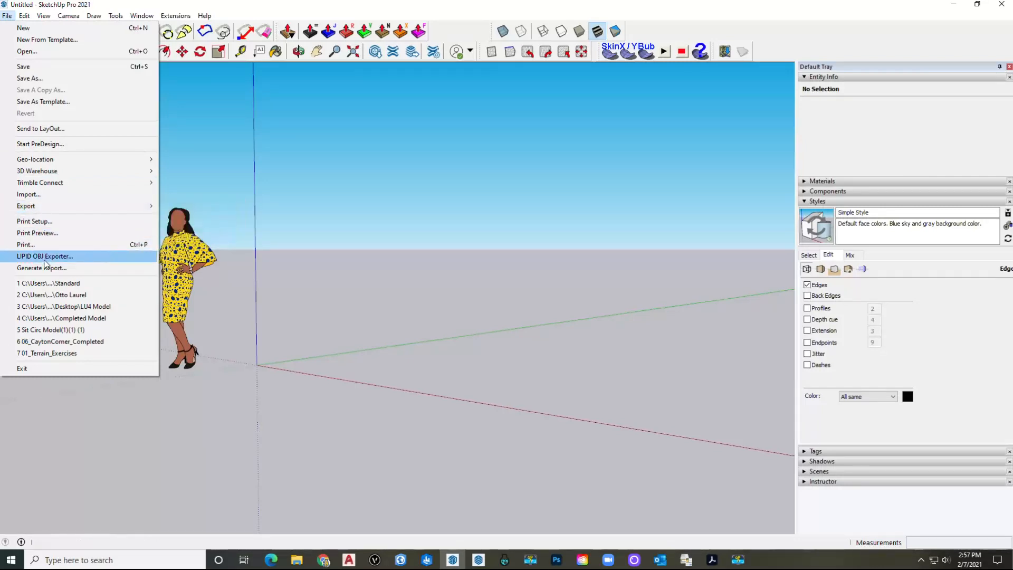
{"action": "left_click", "coordinate": [61, 148]}
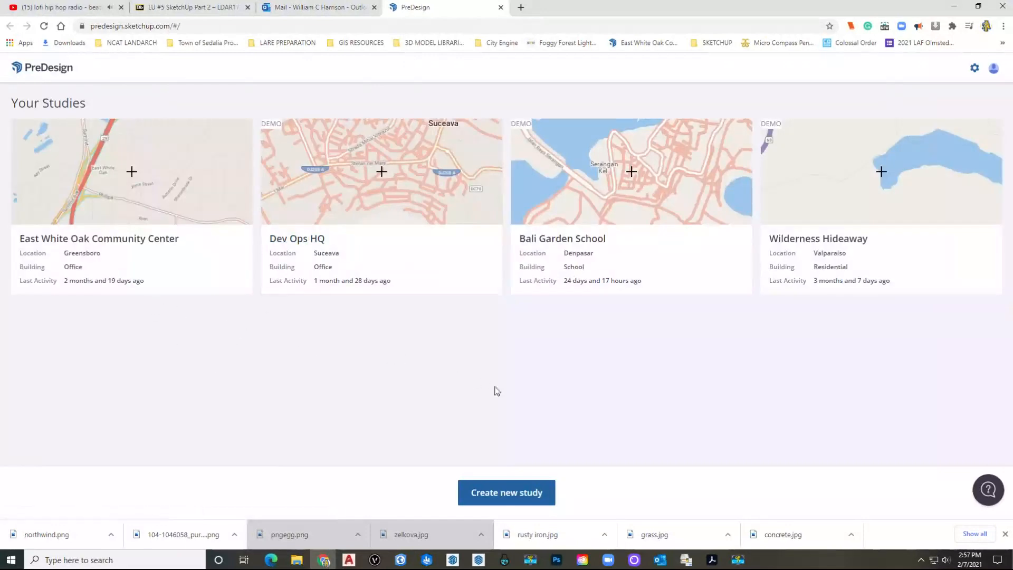
Step: Start a new Office study named after the site's street address
{"action": "left_click", "coordinate": [507, 492]}
{"action": "left_click", "coordinate": [353, 201]}
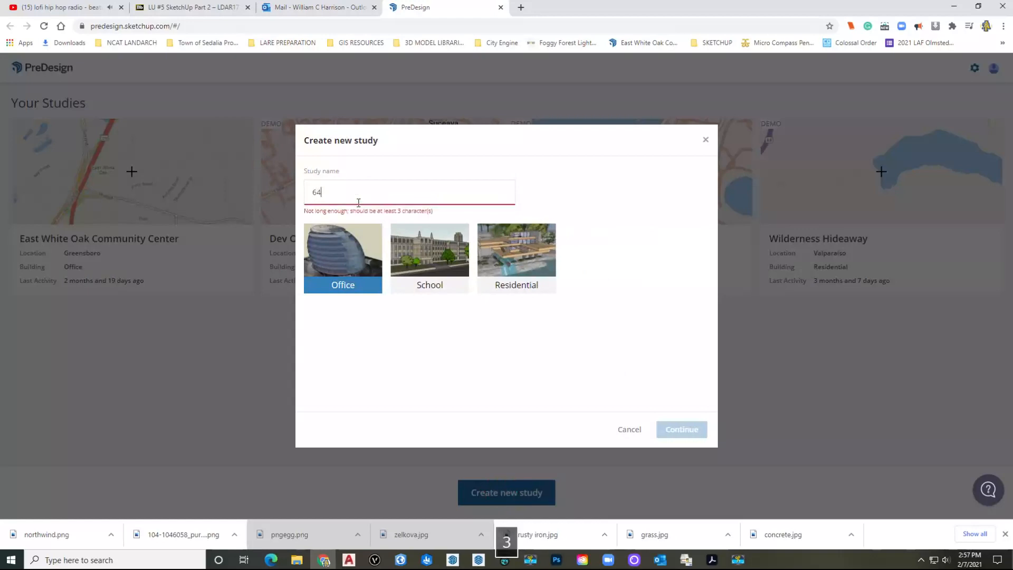
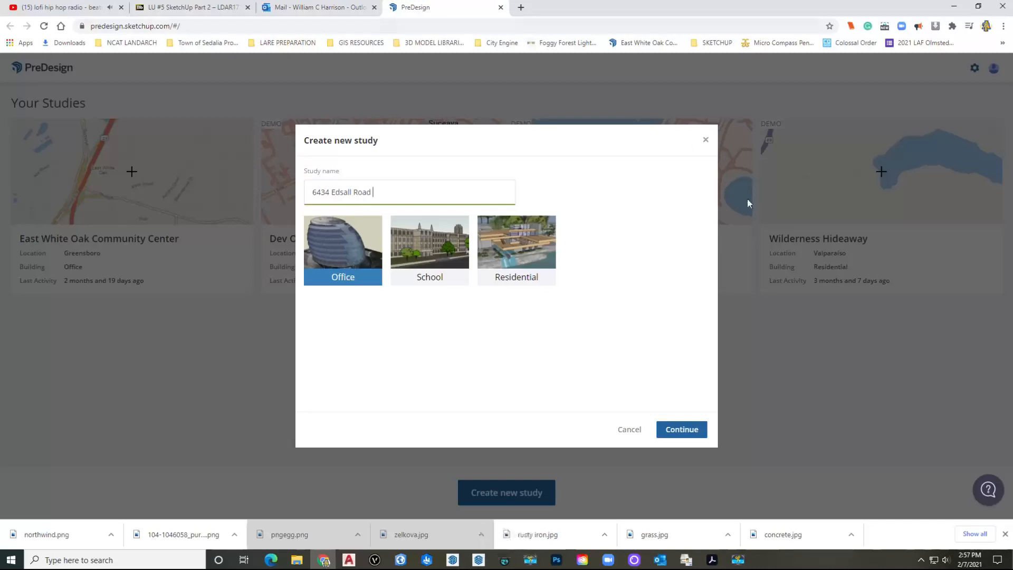
{"action": "left_click", "coordinate": [681, 430]}
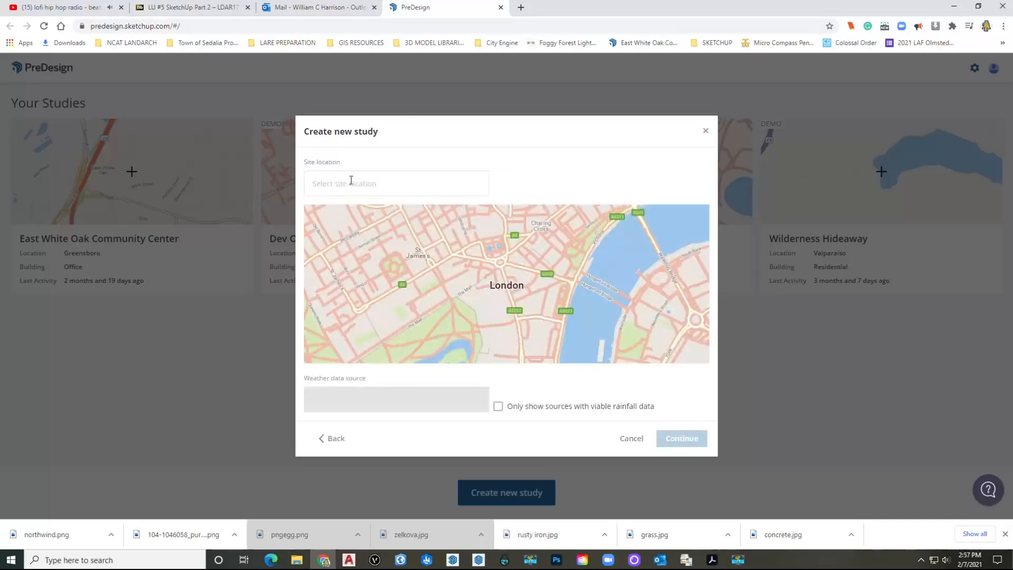
Step: Set the site location to the matching Alexandria, VA address and create the study
{"action": "left_click", "coordinate": [372, 183]}
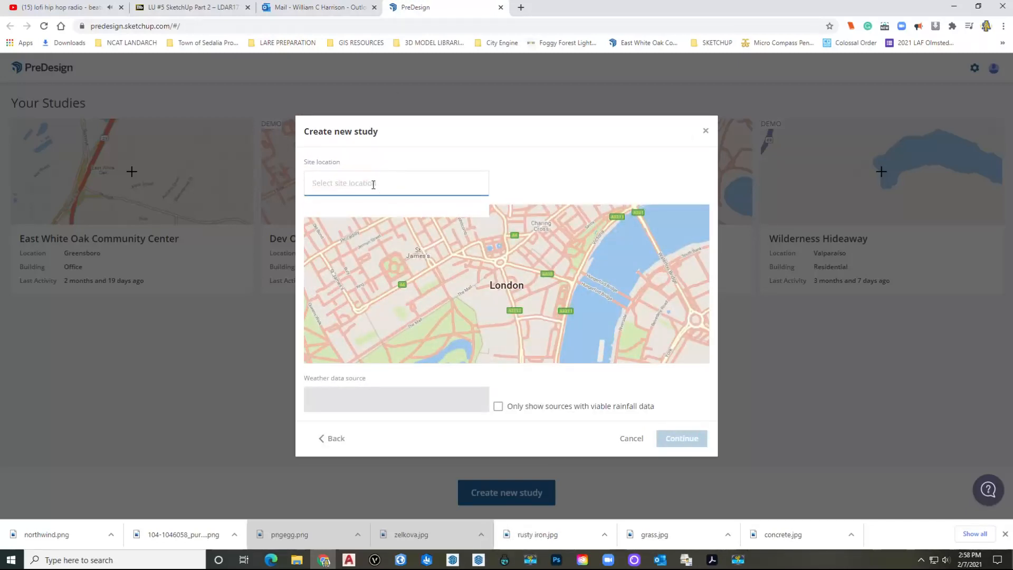
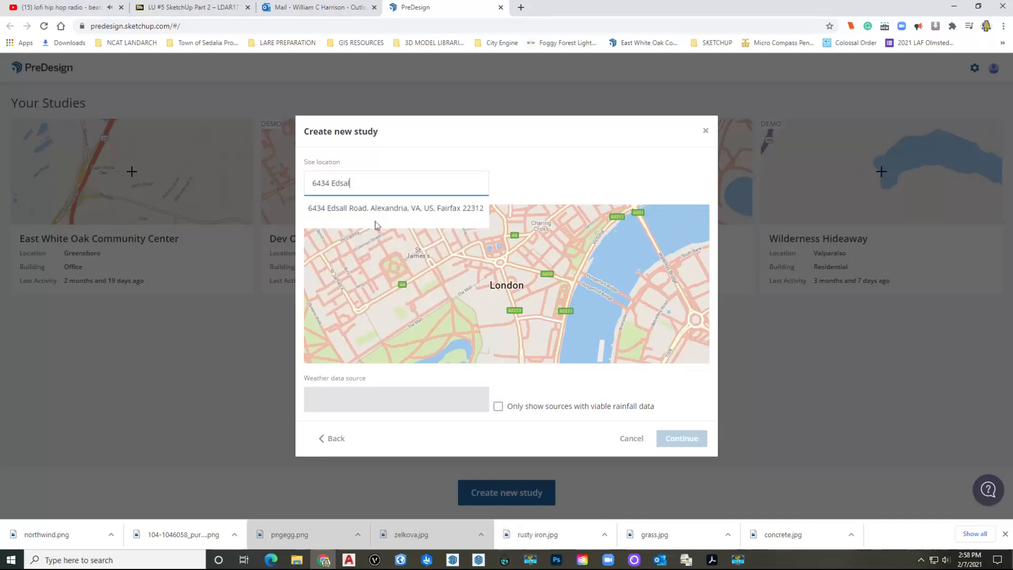
{"action": "left_click", "coordinate": [382, 216]}
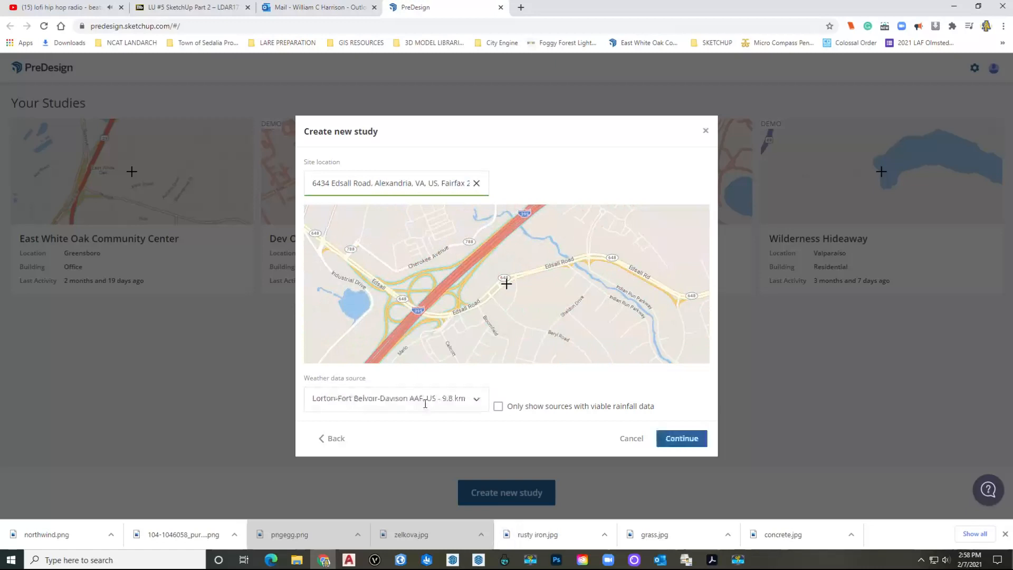
{"action": "left_click", "coordinate": [681, 438]}
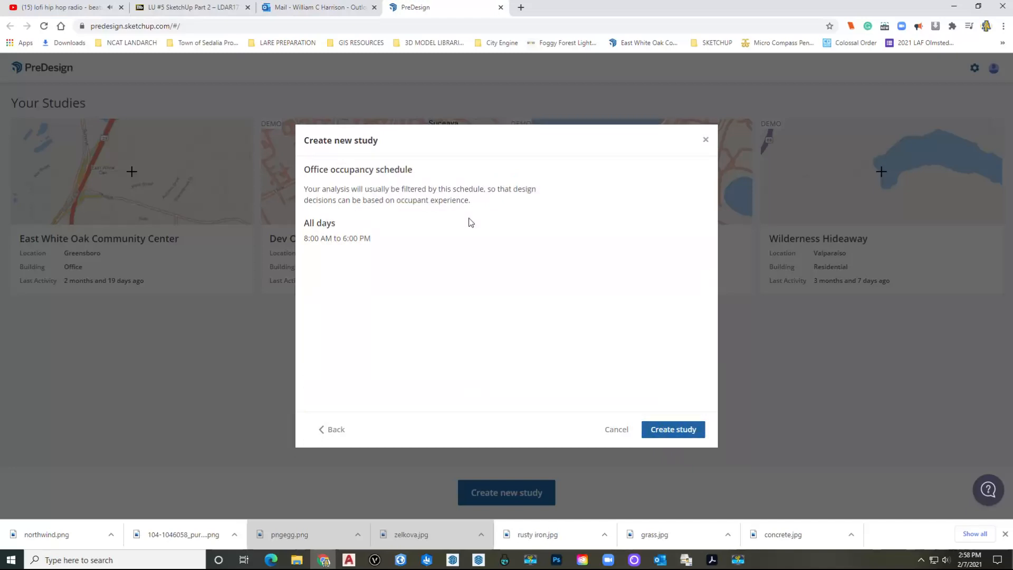
{"action": "left_click", "coordinate": [665, 430]}
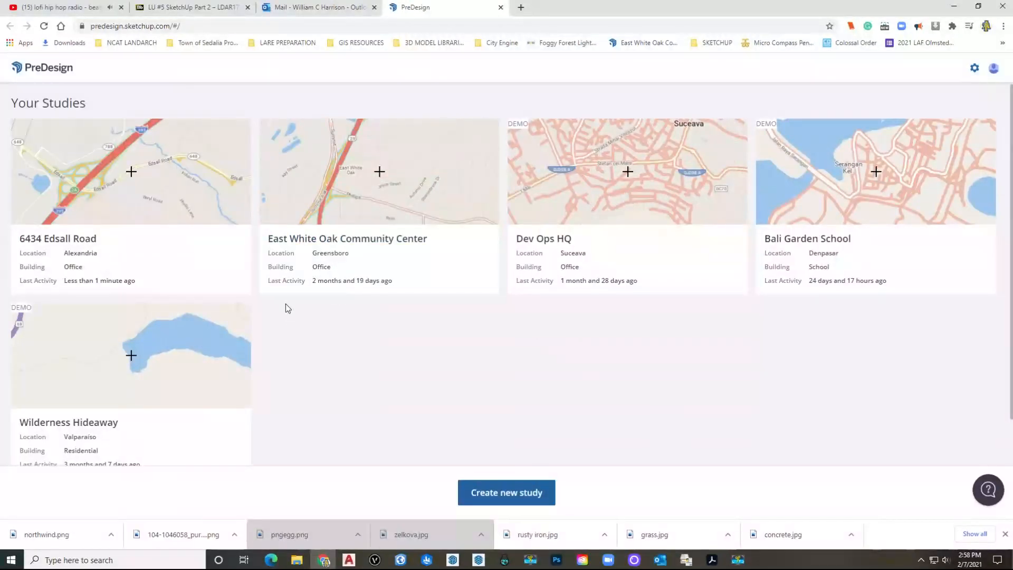
Step: Open the Alexandria study, scroll through Architectural response, then open Glazing ratio
{"action": "left_click", "coordinate": [95, 187]}
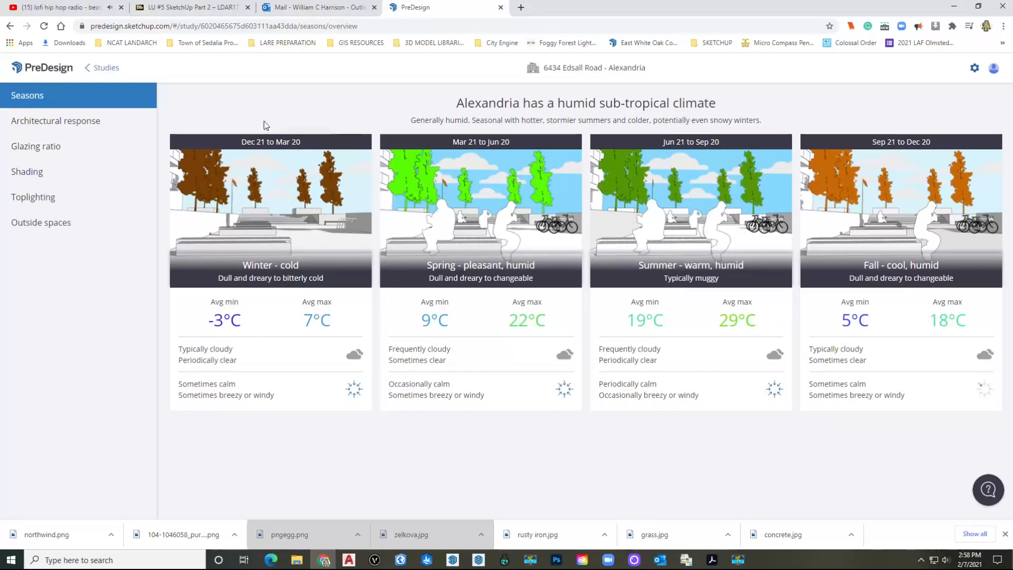
{"action": "left_click", "coordinate": [68, 121]}
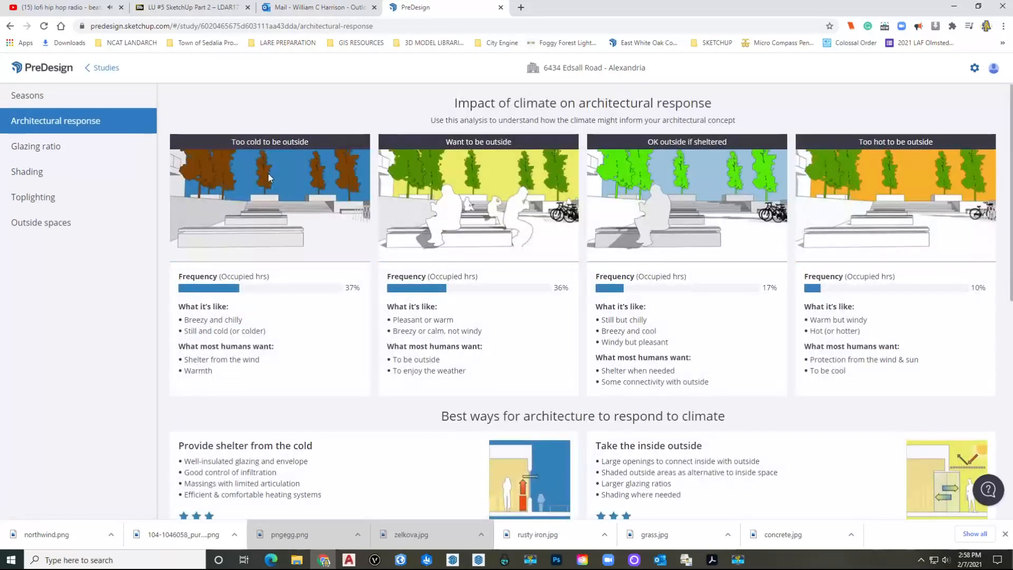
{"action": "scroll", "coordinate": [269, 178], "scroll_direction": "down", "scroll_amount": 2}
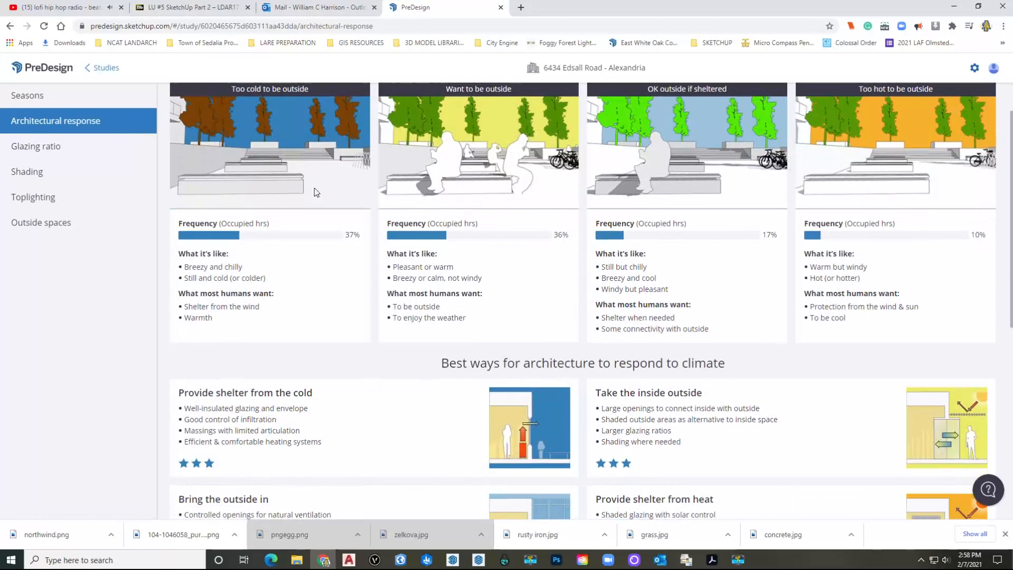
{"action": "scroll", "coordinate": [301, 191], "scroll_direction": "down", "scroll_amount": 6}
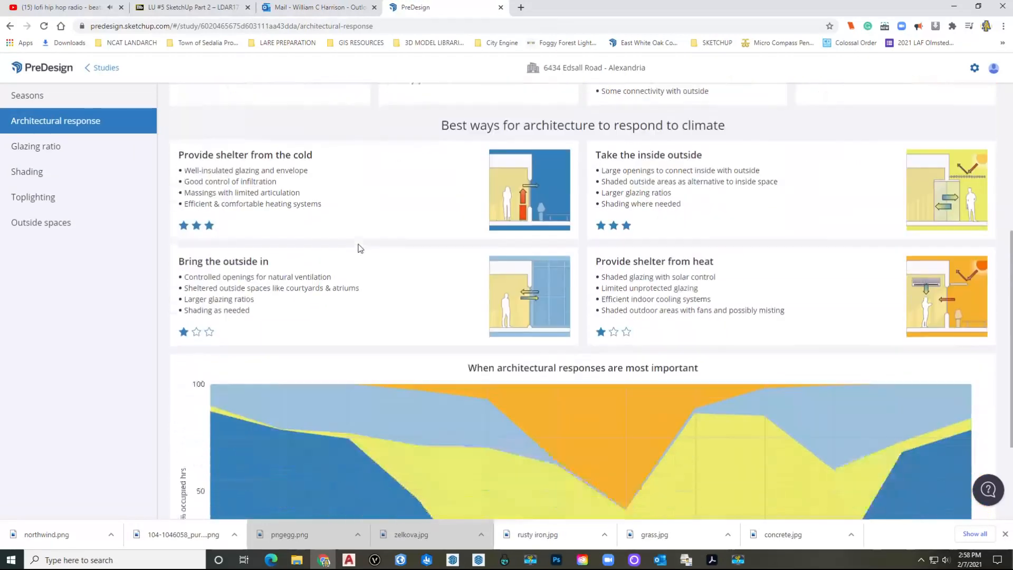
{"action": "scroll", "coordinate": [358, 246], "scroll_direction": "up", "scroll_amount": 5}
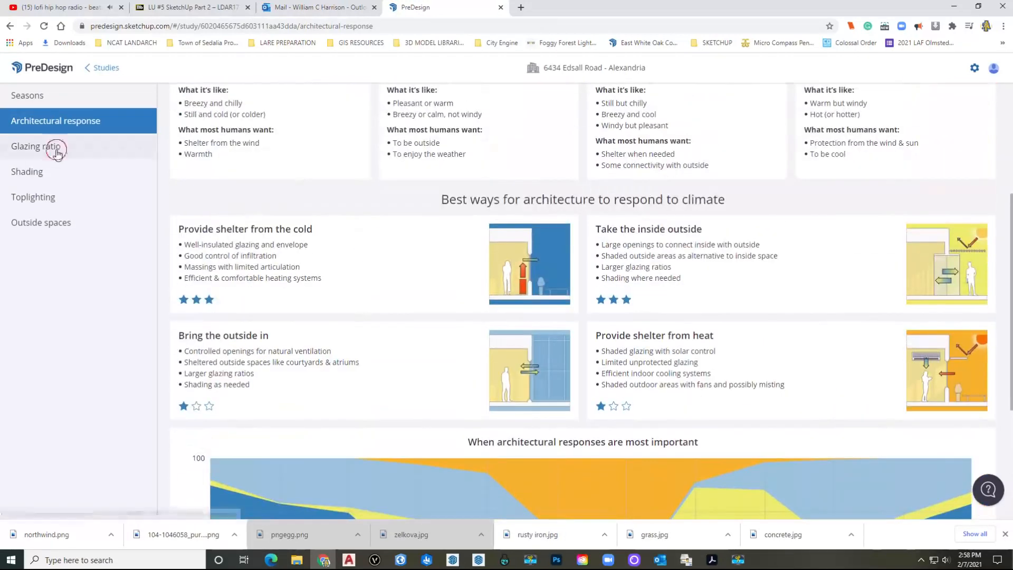
{"action": "left_click", "coordinate": [55, 150]}
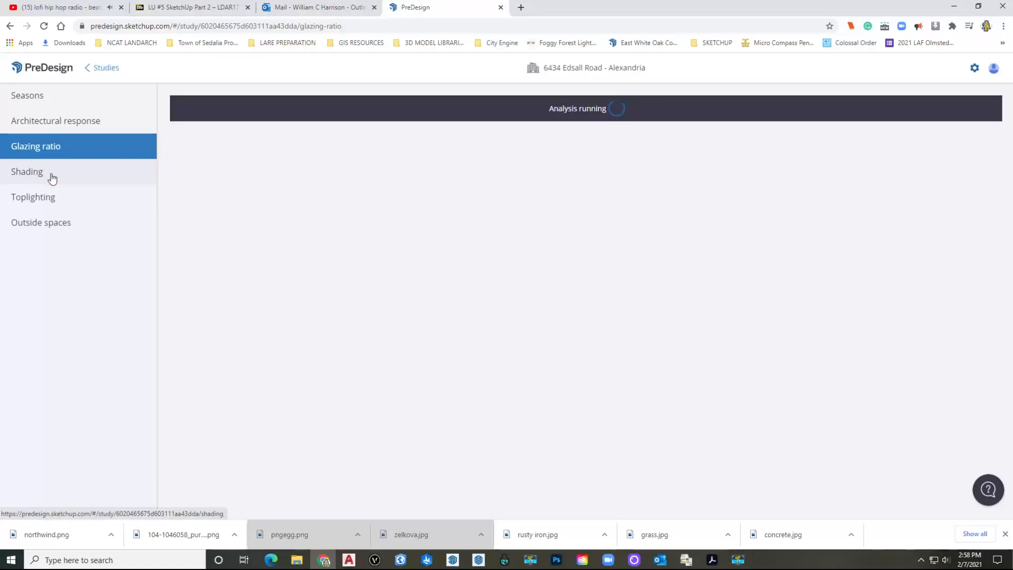
Step: Browse Shading, Toplighting and Outside spaces, dismissing the survey, then return to Architectural response
{"action": "left_click", "coordinate": [52, 178]}
{"action": "left_click", "coordinate": [54, 201]}
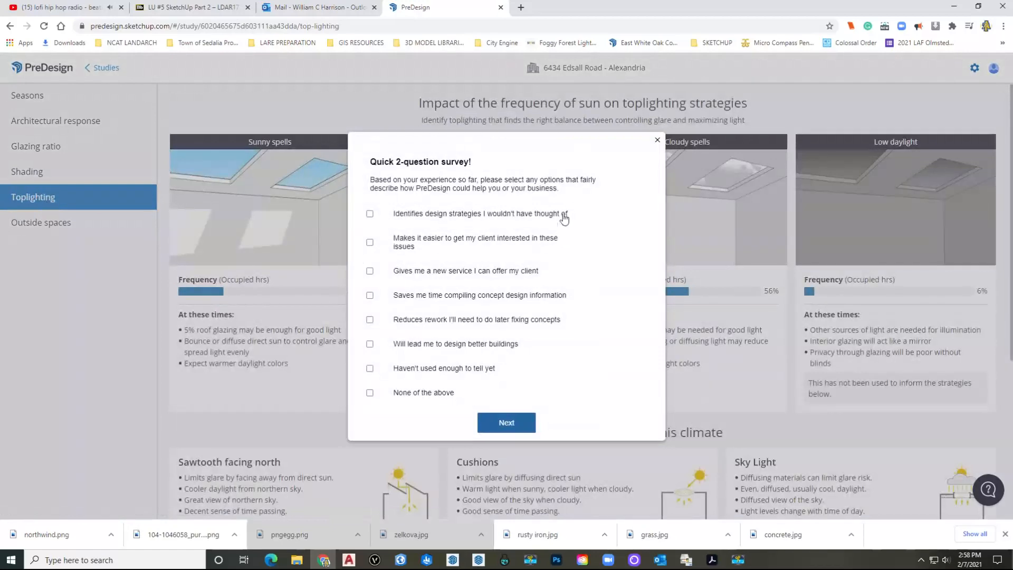
{"action": "left_click", "coordinate": [656, 142]}
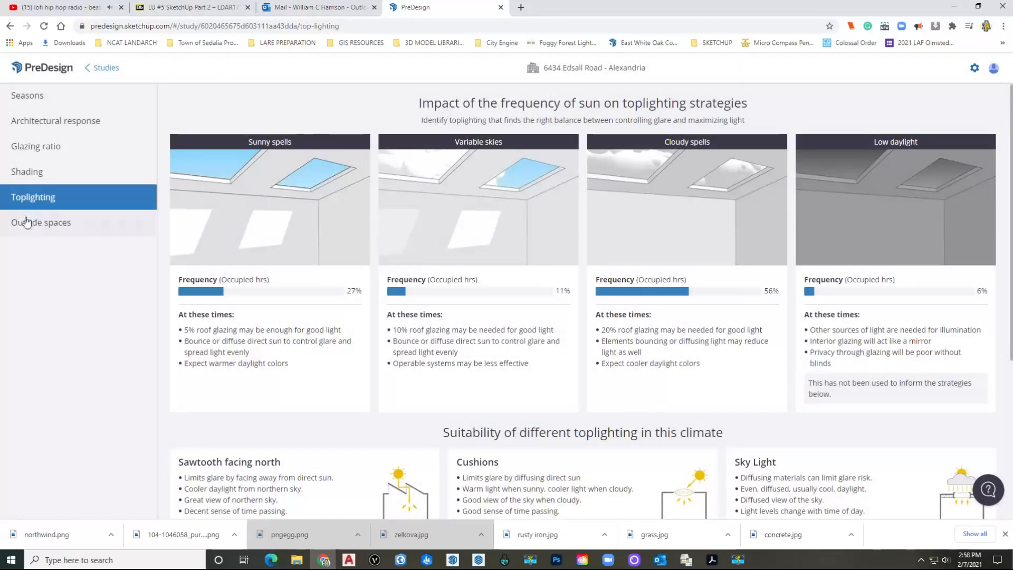
{"action": "left_click", "coordinate": [42, 224]}
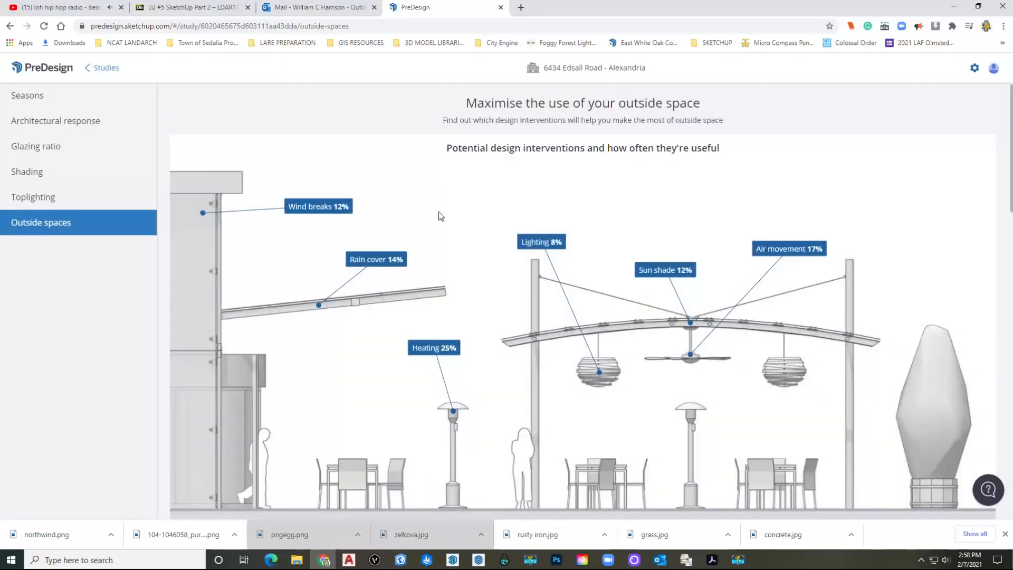
{"action": "scroll", "coordinate": [449, 216], "scroll_direction": "down", "scroll_amount": 5}
{"action": "scroll", "coordinate": [452, 220], "scroll_direction": "up", "scroll_amount": 4}
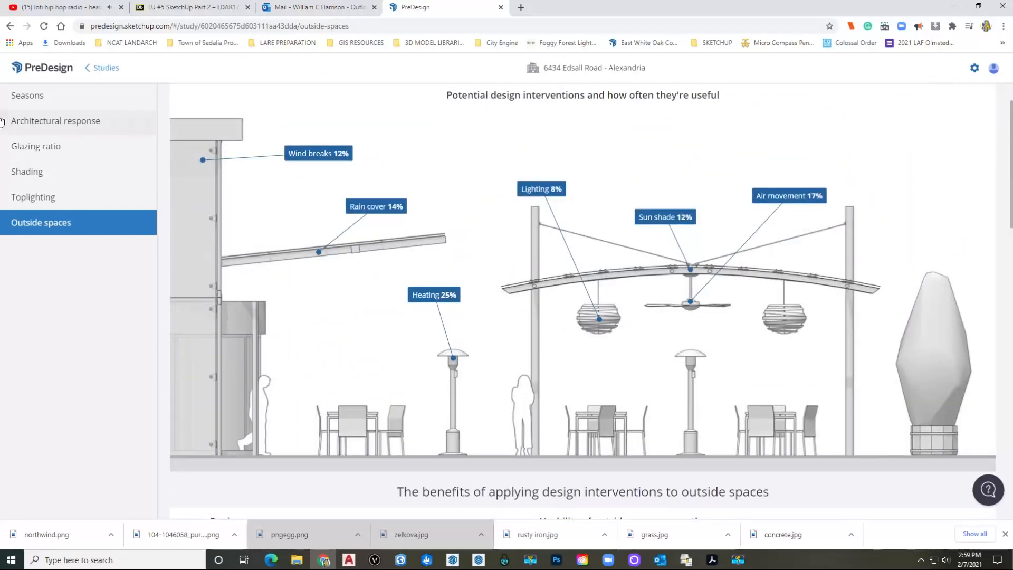
{"action": "left_click", "coordinate": [76, 128]}
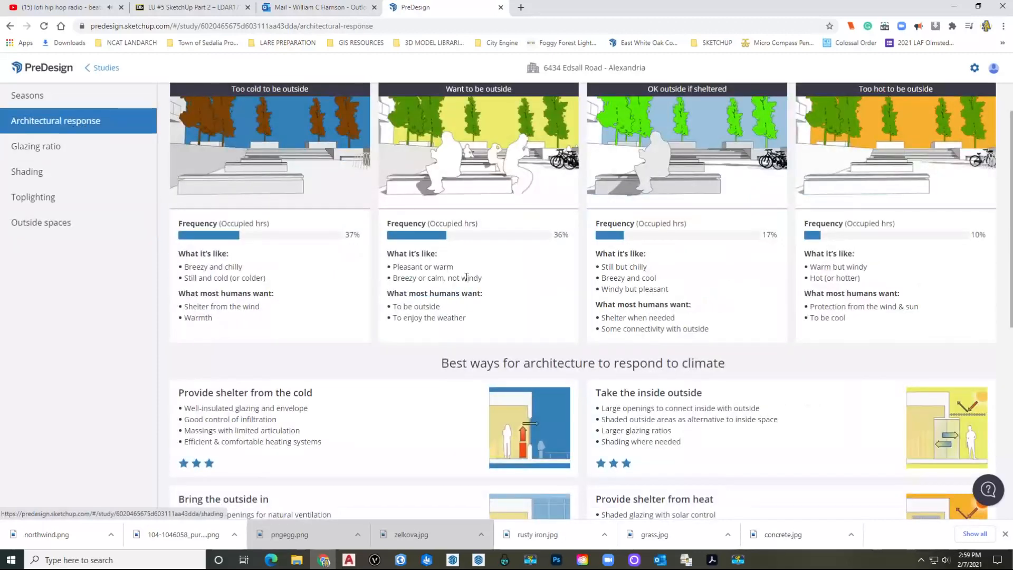
{"action": "scroll", "coordinate": [358, 216], "scroll_direction": "up", "scroll_amount": 1}
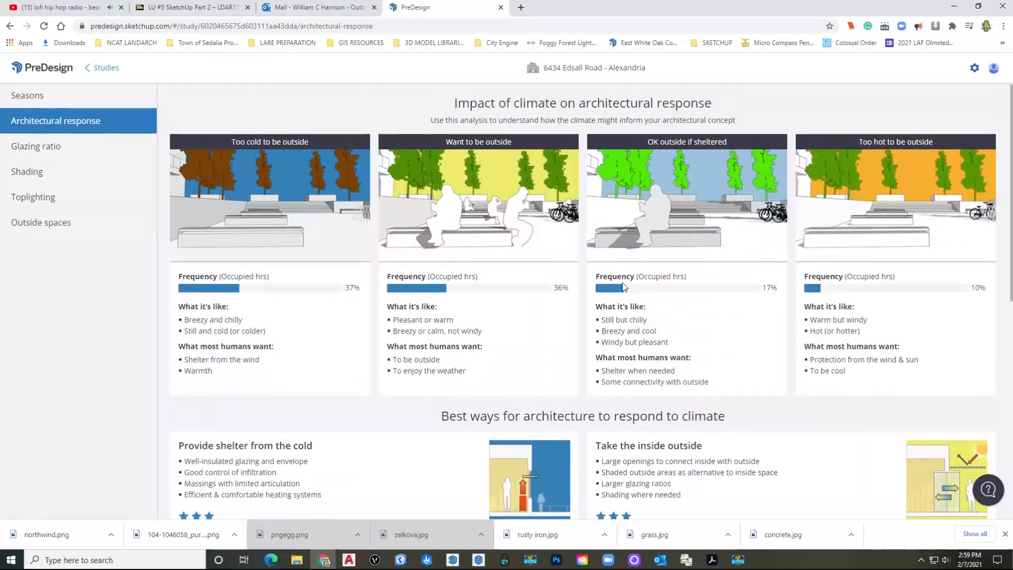
{"action": "scroll", "coordinate": [427, 272], "scroll_direction": "down", "scroll_amount": 1}
{"action": "scroll", "coordinate": [427, 277], "scroll_direction": "up", "scroll_amount": 1}
Step: Check the study Settings and the image's right-click options, closing both unchanged
{"action": "left_click", "coordinate": [974, 72]}
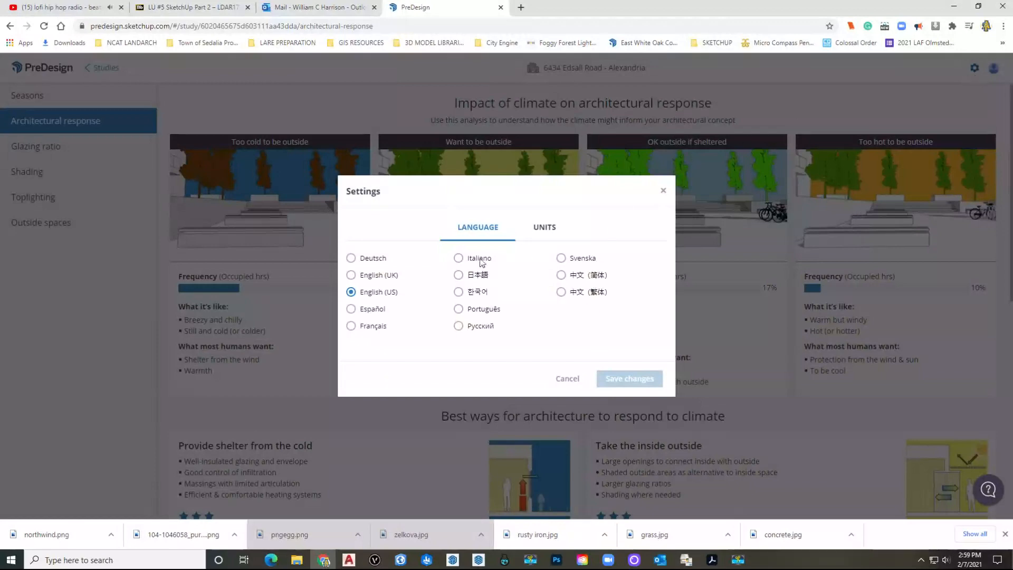
{"action": "left_click", "coordinate": [663, 190]}
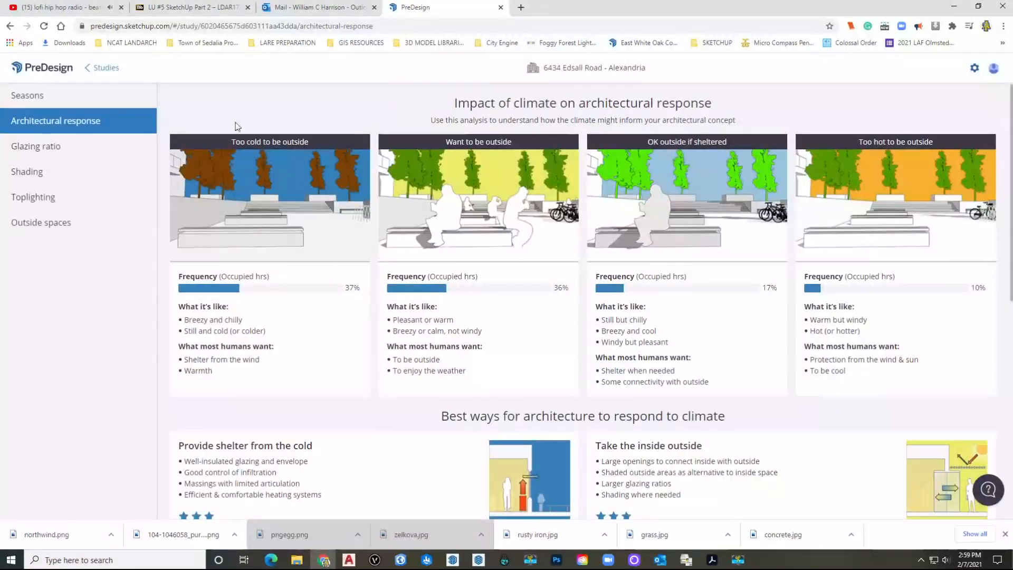
{"action": "right_click", "coordinate": [383, 181]}
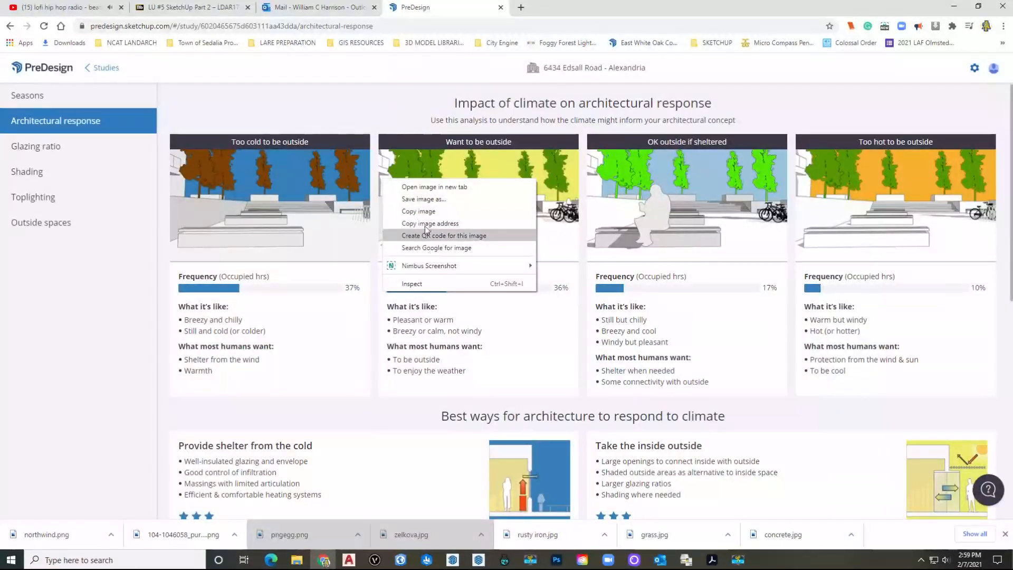
{"action": "left_click", "coordinate": [699, 227]}
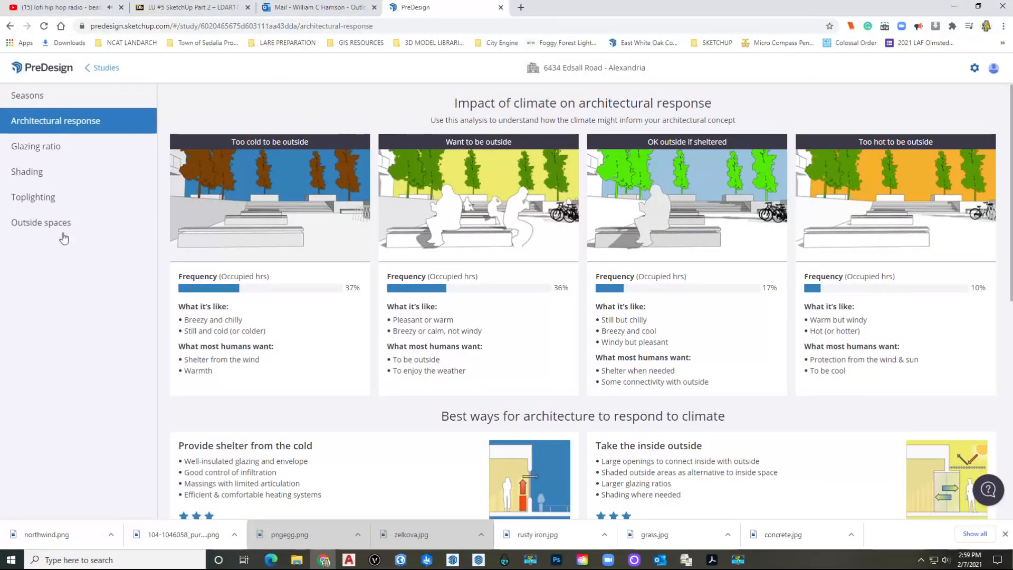
{"action": "scroll", "coordinate": [705, 390], "scroll_direction": "down", "scroll_amount": 8}
{"action": "scroll", "coordinate": [38, 197], "scroll_direction": "up", "scroll_amount": 5}
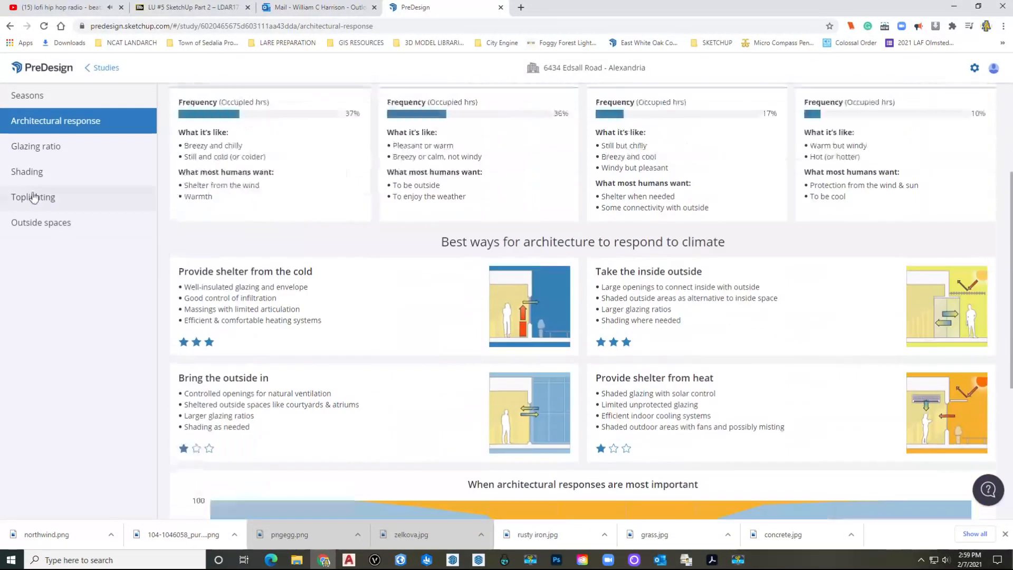
Step: Show the Outside spaces page and preview printing it without printing
{"action": "left_click", "coordinate": [42, 222]}
{"action": "scroll", "coordinate": [409, 267], "scroll_direction": "up", "scroll_amount": 3}
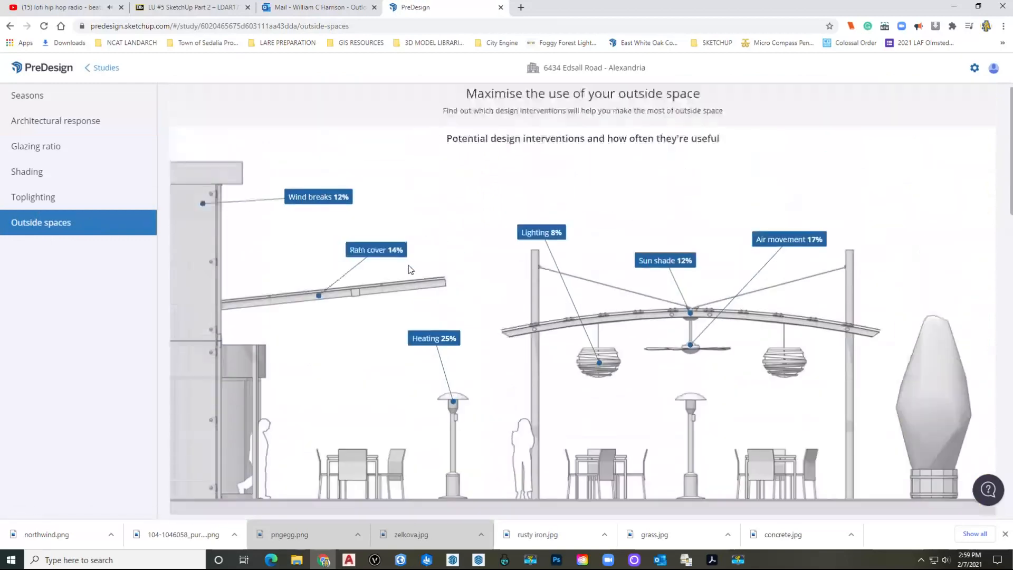
{"action": "key", "text": "ctrl+p"}
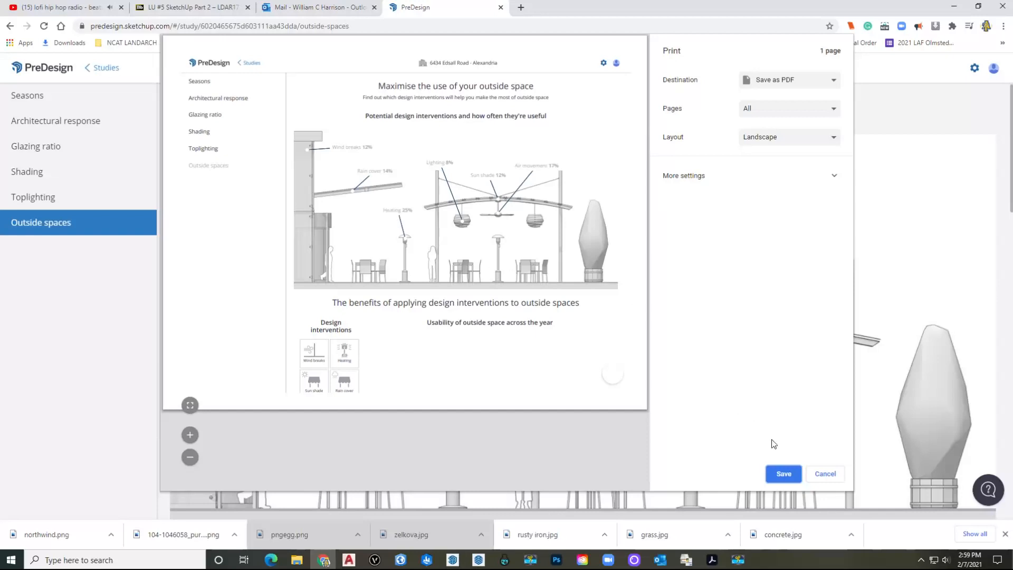
{"action": "left_click", "coordinate": [825, 473]}
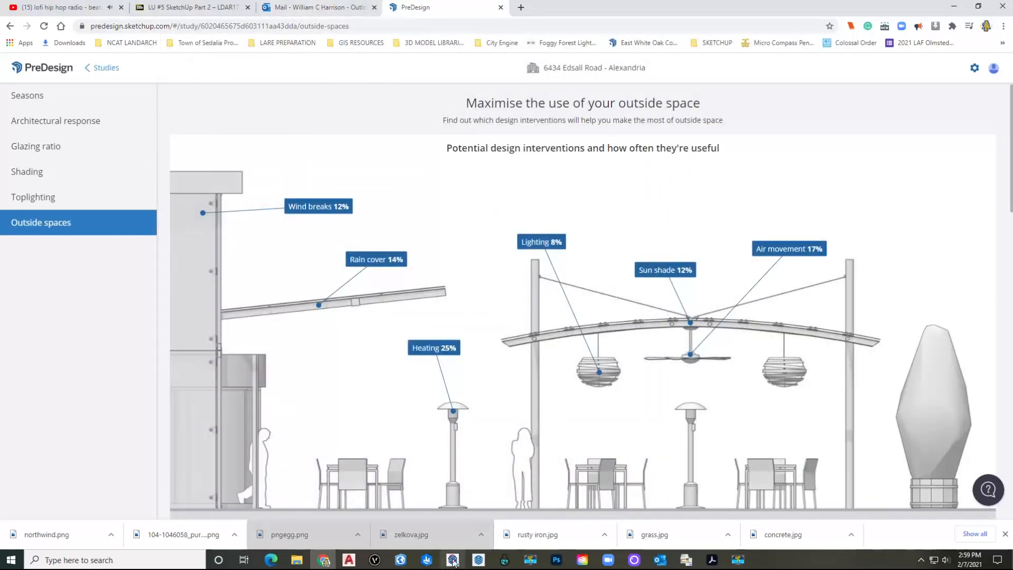
Step: Import 'AutoCAD Part 2 WCH(1)' from Downloads using the AutoCAD Files filter
{"action": "left_click", "coordinate": [452, 559]}
{"action": "left_click", "coordinate": [384, 256]}
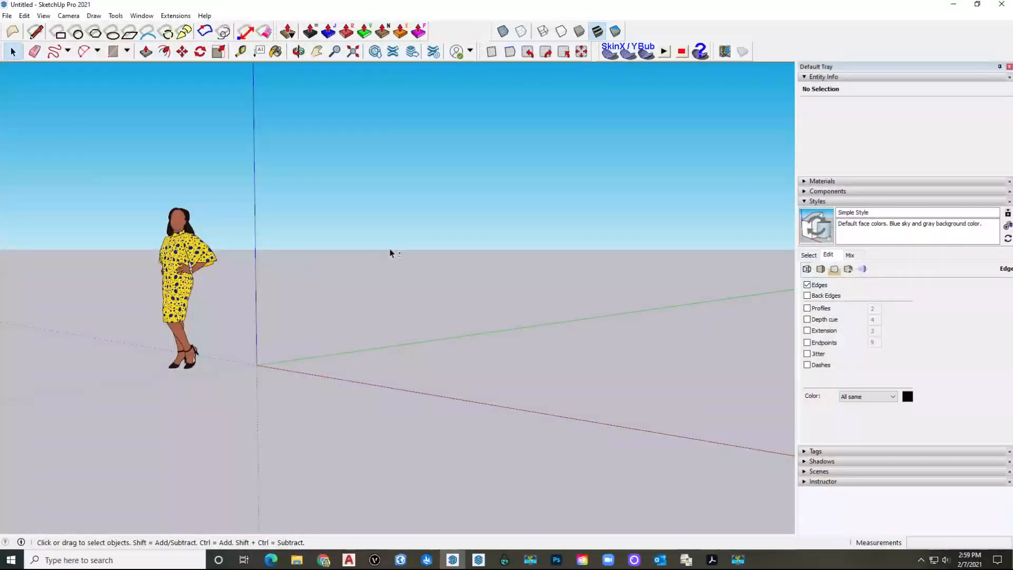
{"action": "middle_click_drag", "start_coordinate": [389, 251], "coordinate": [408, 264], "text": "shift"}
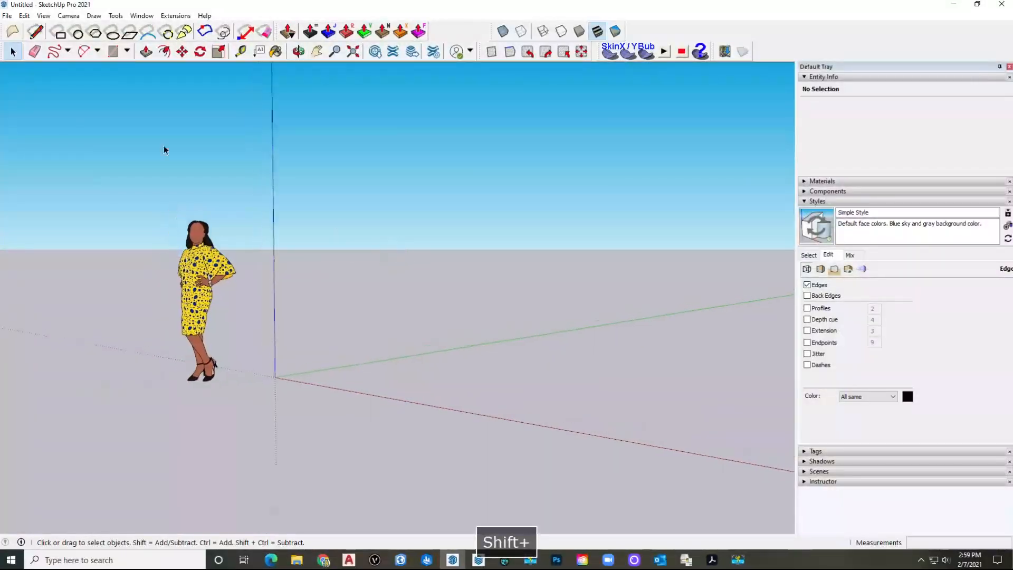
{"action": "left_click", "coordinate": [7, 18]}
{"action": "left_click", "coordinate": [41, 195]}
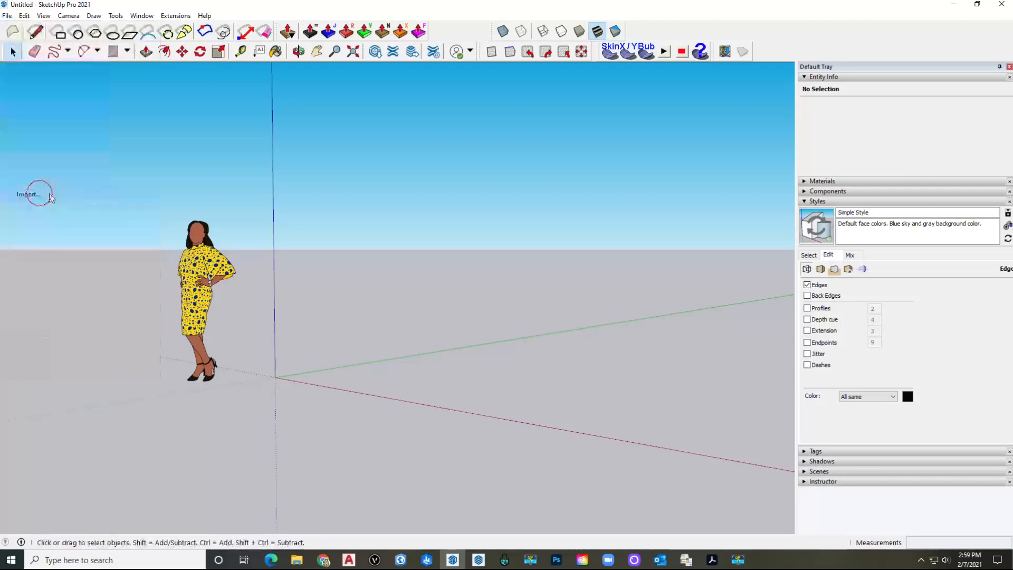
{"action": "left_click", "coordinate": [236, 141]}
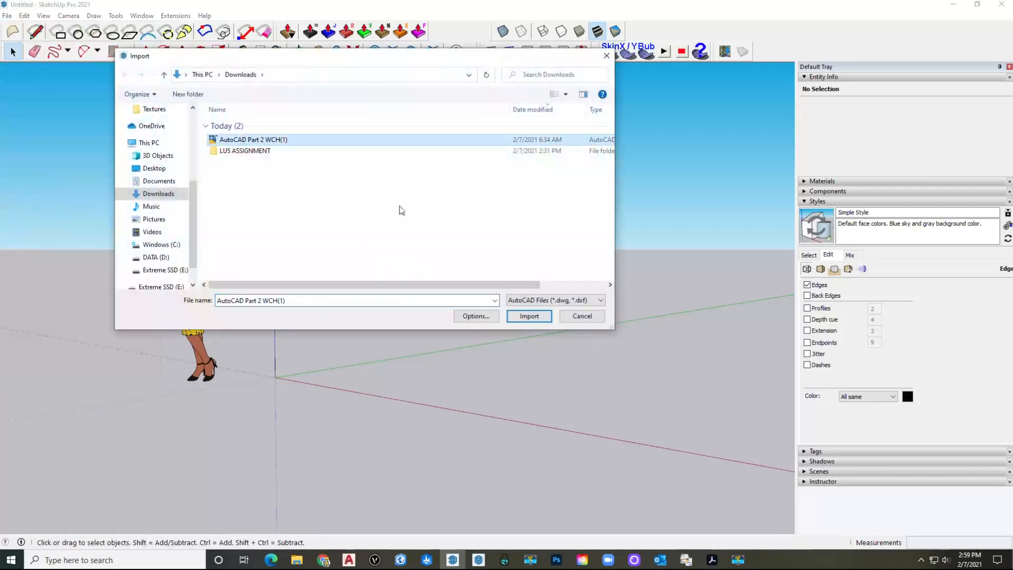
{"action": "left_click", "coordinate": [541, 307]}
{"action": "left_click", "coordinate": [544, 341]}
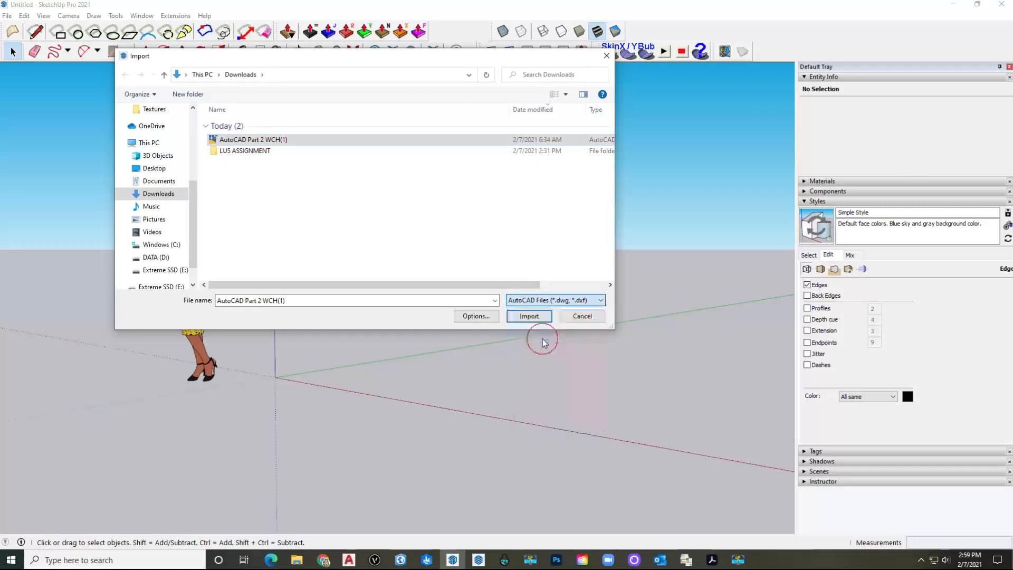
{"action": "left_click", "coordinate": [522, 316]}
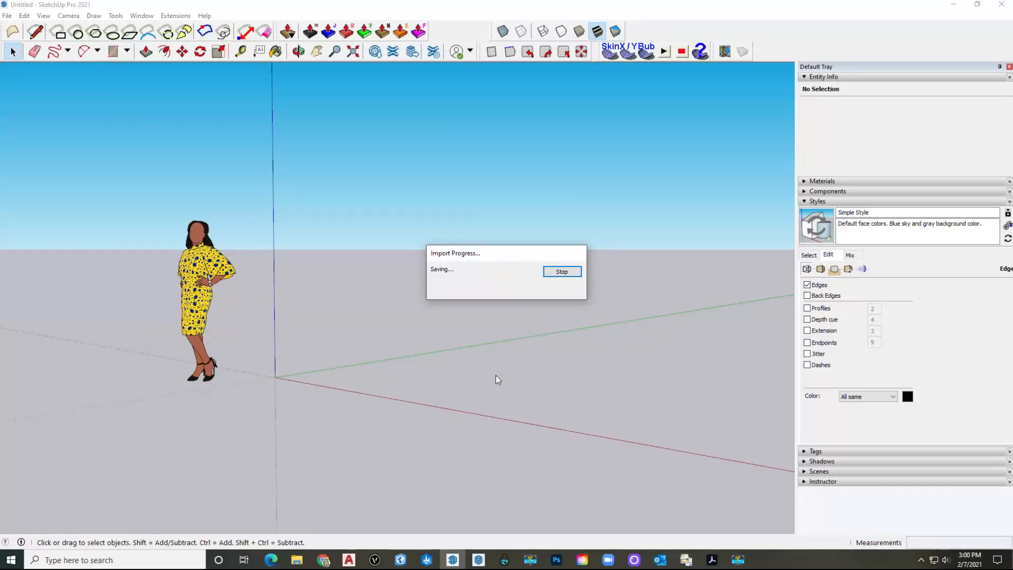
{"action": "left_click", "coordinate": [562, 358]}
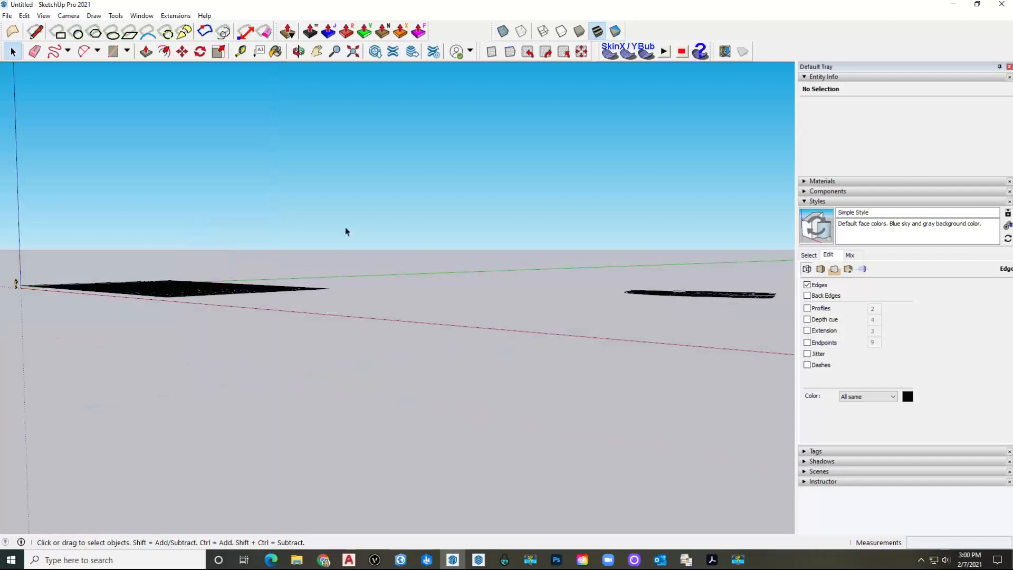
Step: Enter the imported group and delete the large pattern sheet
{"action": "middle_click_drag", "start_coordinate": [345, 227], "coordinate": [428, 419]}
{"action": "scroll", "coordinate": [337, 254], "scroll_direction": "down", "scroll_amount": 3}
{"action": "double_click", "coordinate": [316, 300]}
{"action": "left_click_drag", "start_coordinate": [373, 401], "coordinate": [109, 207]}
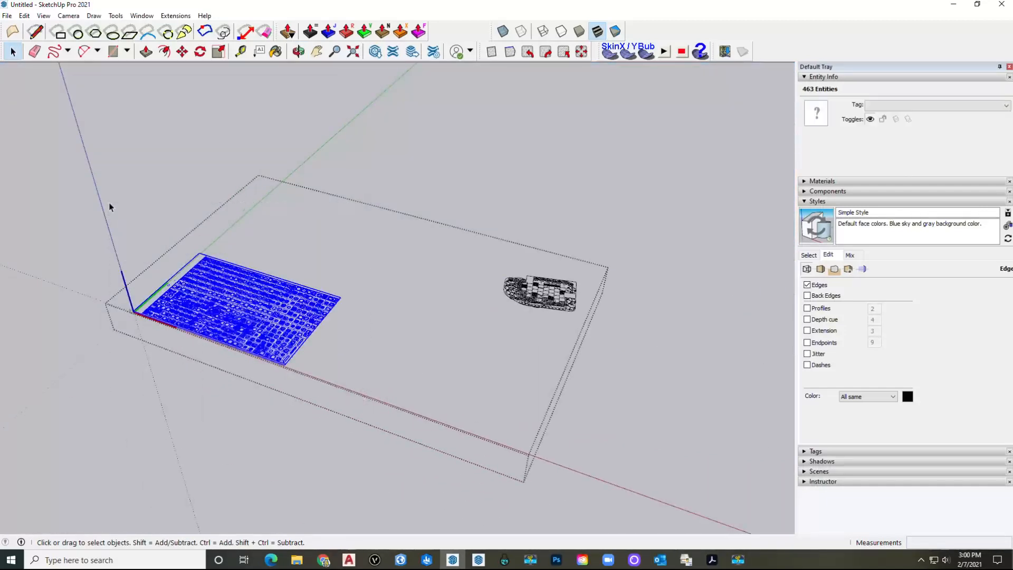
{"action": "key", "text": "Delete"}
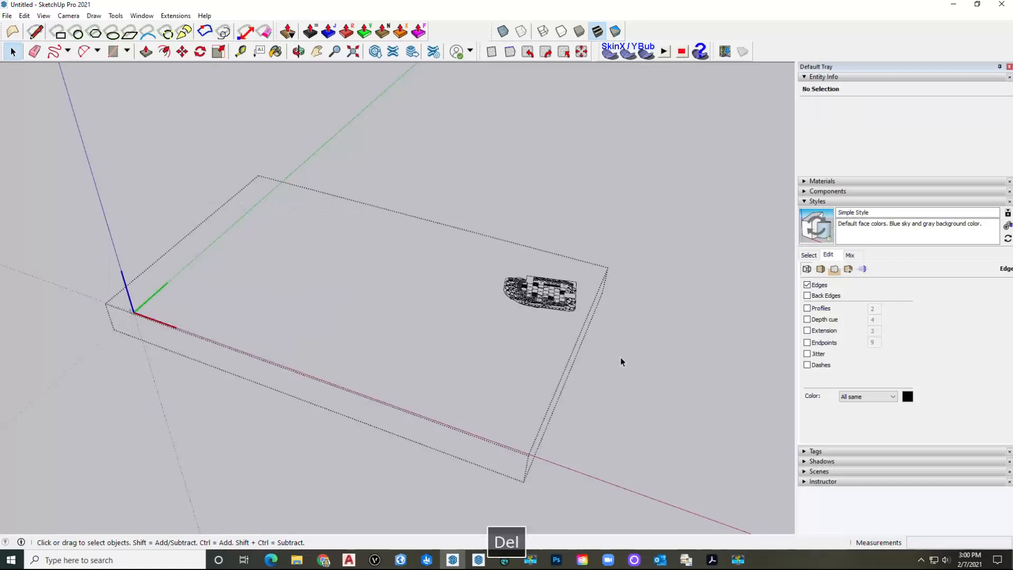
Step: Select the remaining site plan component and briefly enter and exit its editing
{"action": "scroll", "coordinate": [540, 281], "scroll_direction": "up", "scroll_amount": 3}
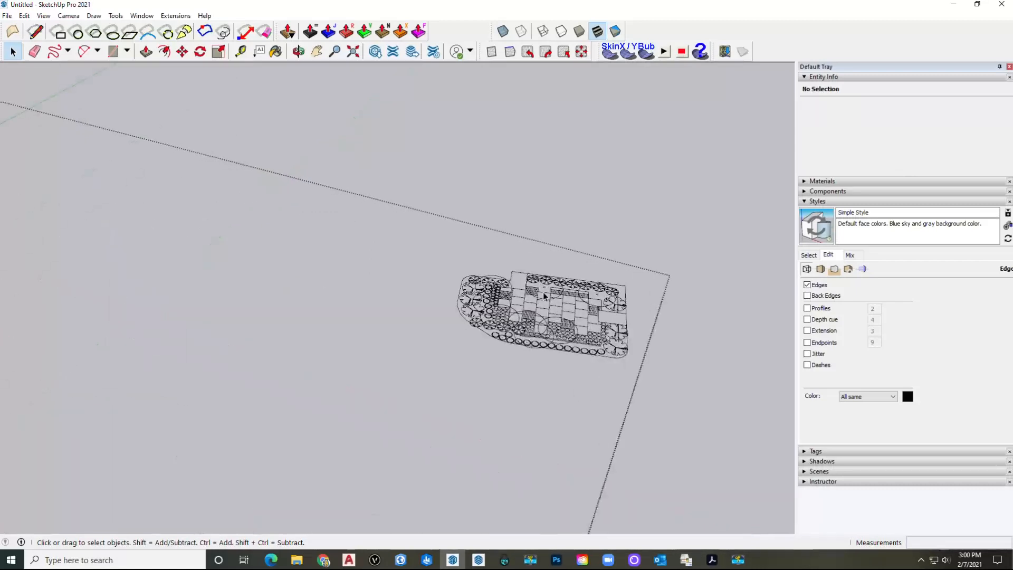
{"action": "scroll", "coordinate": [515, 272], "scroll_direction": "down", "scroll_amount": 3}
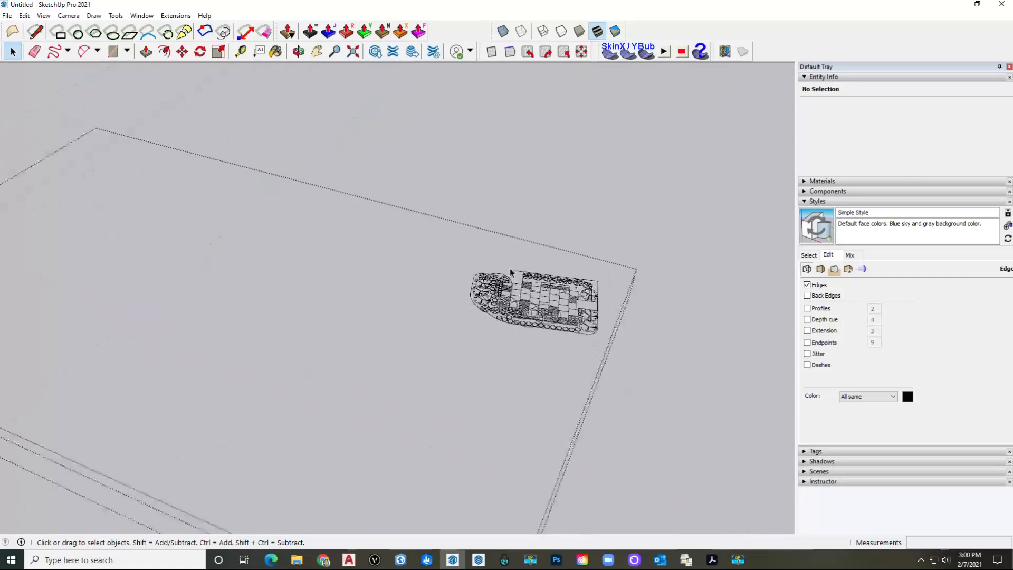
{"action": "left_click", "coordinate": [548, 163]}
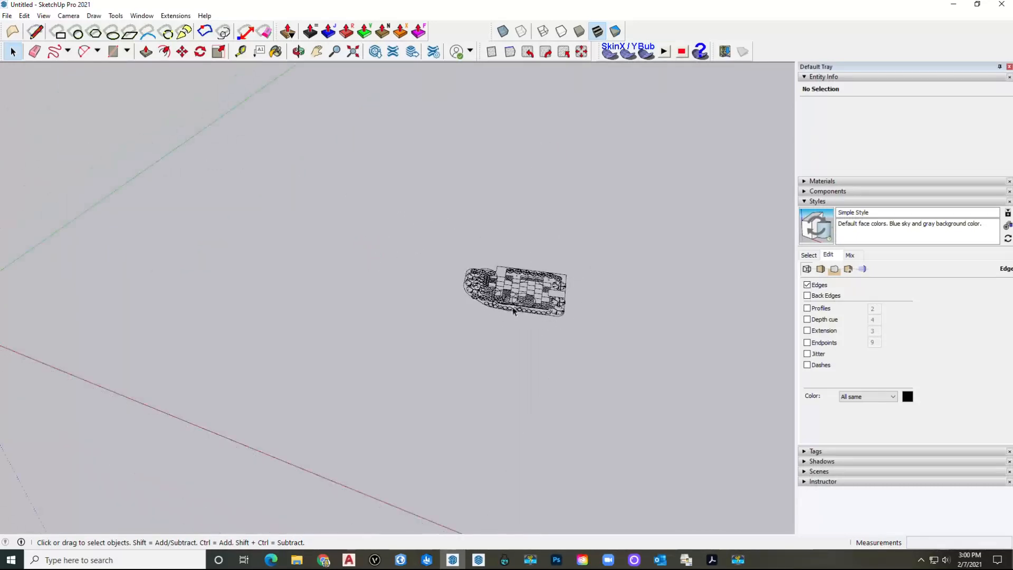
{"action": "left_click", "coordinate": [520, 292]}
{"action": "scroll", "coordinate": [420, 290], "scroll_direction": "down", "scroll_amount": 2}
{"action": "left_click", "coordinate": [524, 274]}
{"action": "double_click", "coordinate": [499, 288]}
{"action": "left_click", "coordinate": [570, 149]}
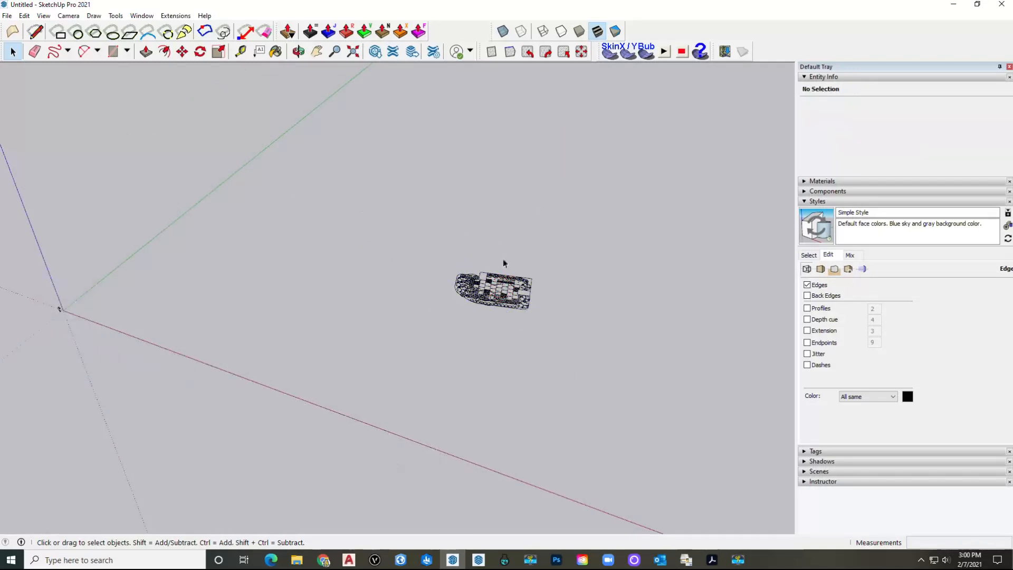
Step: Explode the imported site plan component into loose geometry
{"action": "left_click", "coordinate": [496, 283]}
{"action": "right_click", "coordinate": [496, 285]}
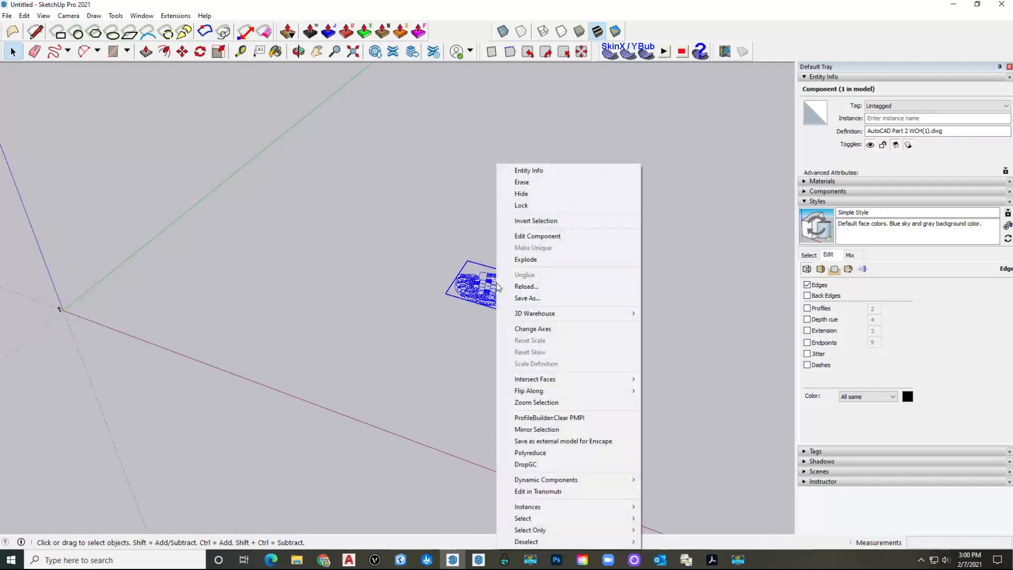
{"action": "left_click", "coordinate": [522, 253]}
{"action": "left_click", "coordinate": [514, 287]}
{"action": "scroll", "coordinate": [549, 215], "scroll_direction": "down", "scroll_amount": 1}
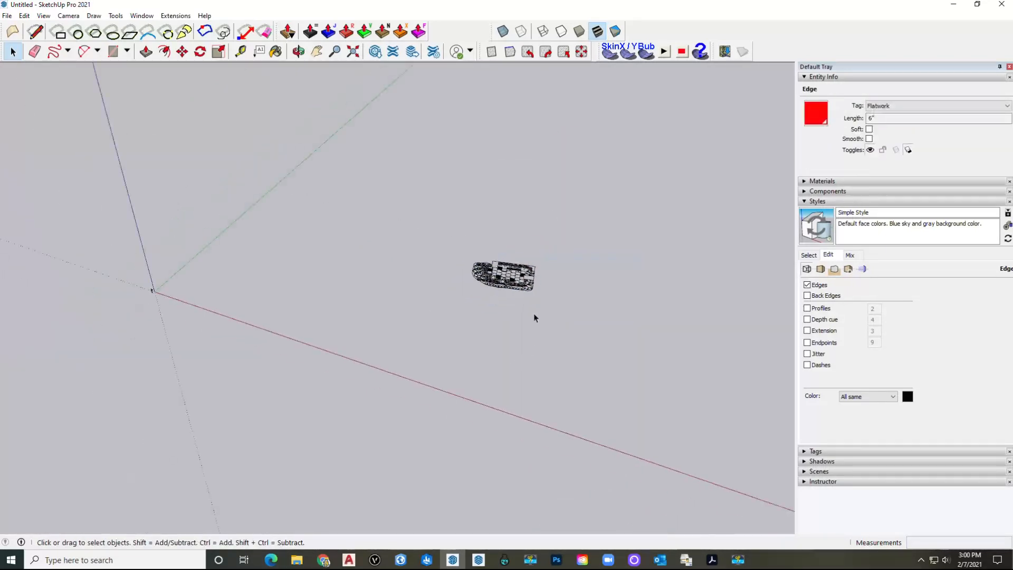
Step: Move the whole site plan so its corner sits on the model origin
{"action": "left_click_drag", "start_coordinate": [556, 308], "coordinate": [405, 184]}
{"action": "left_click", "coordinate": [604, 298]}
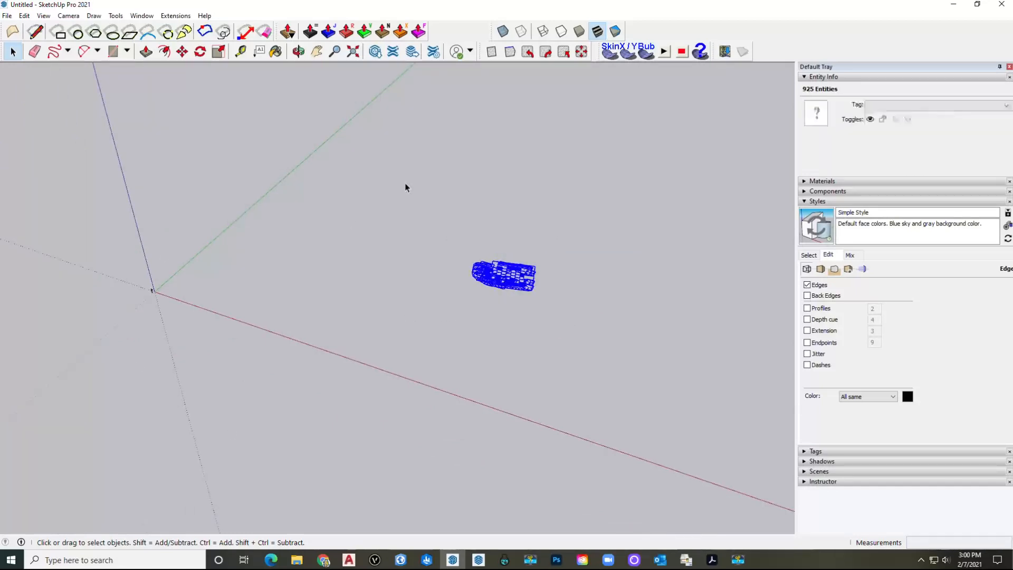
{"action": "key", "text": "m"}
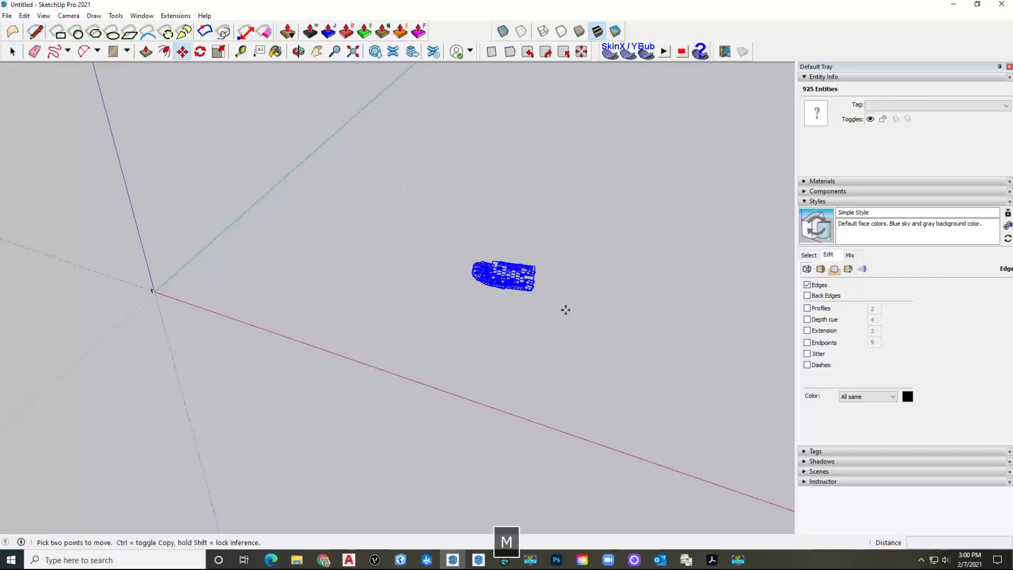
{"action": "left_click", "coordinate": [532, 291]}
{"action": "scroll", "coordinate": [185, 299], "scroll_direction": "up", "scroll_amount": 6}
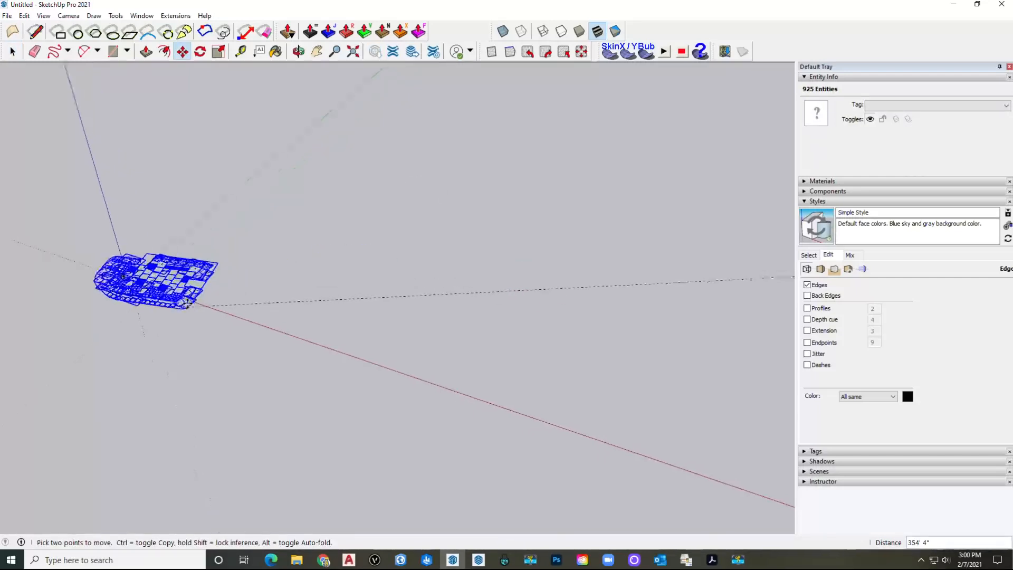
{"action": "left_click", "coordinate": [18, 259]}
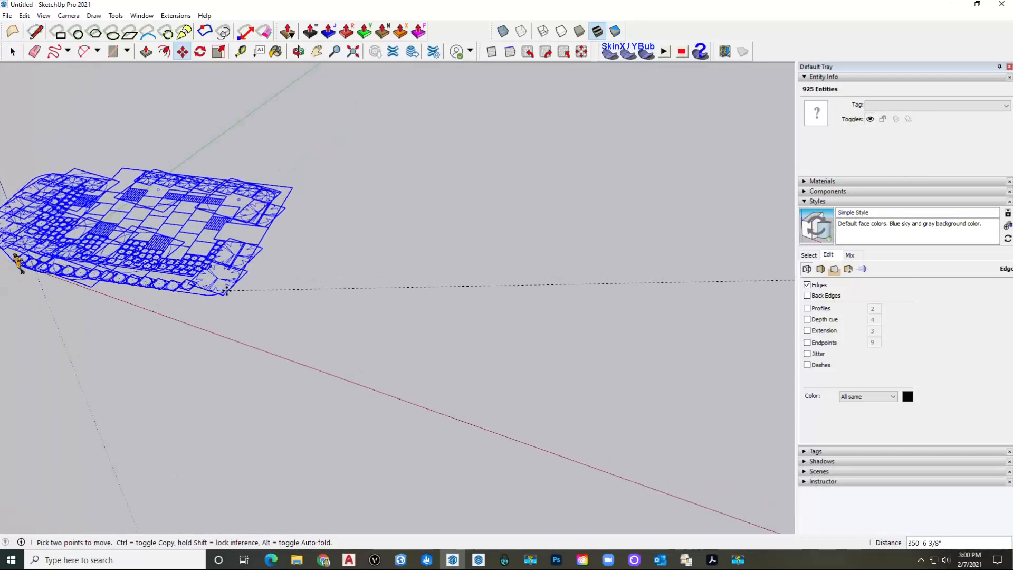
{"action": "key", "text": "space"}
Step: Start a Tape Measure guide from a plan edge, then cancel it
{"action": "left_click", "coordinate": [333, 332]}
{"action": "middle_click_drag", "start_coordinate": [244, 321], "coordinate": [433, 368], "text": "shift"}
{"action": "scroll", "coordinate": [310, 268], "scroll_direction": "up", "scroll_amount": 6}
{"action": "key", "text": "t"}
{"action": "scroll", "coordinate": [318, 256], "scroll_direction": "up", "scroll_amount": 3}
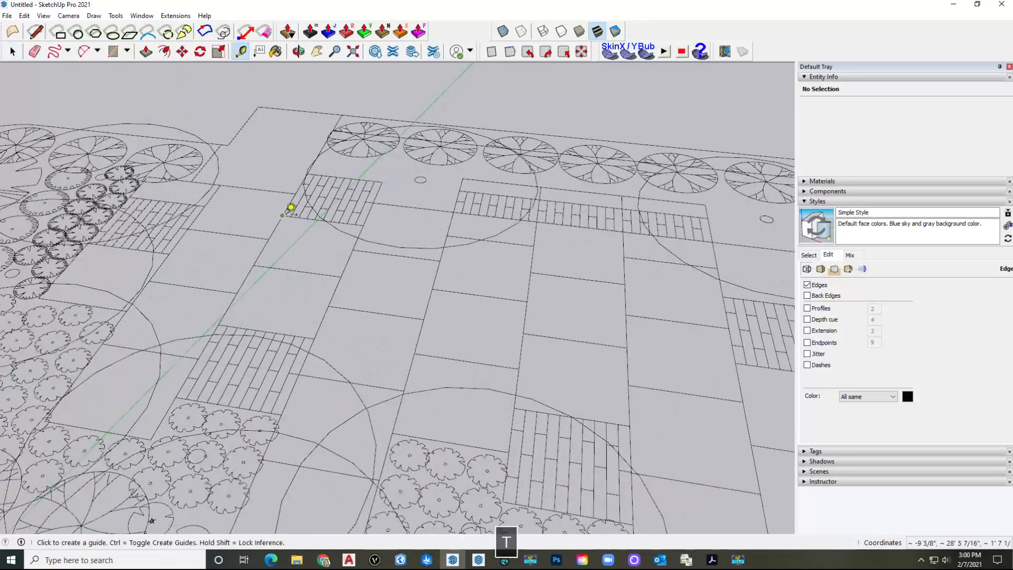
{"action": "left_click", "coordinate": [282, 215]}
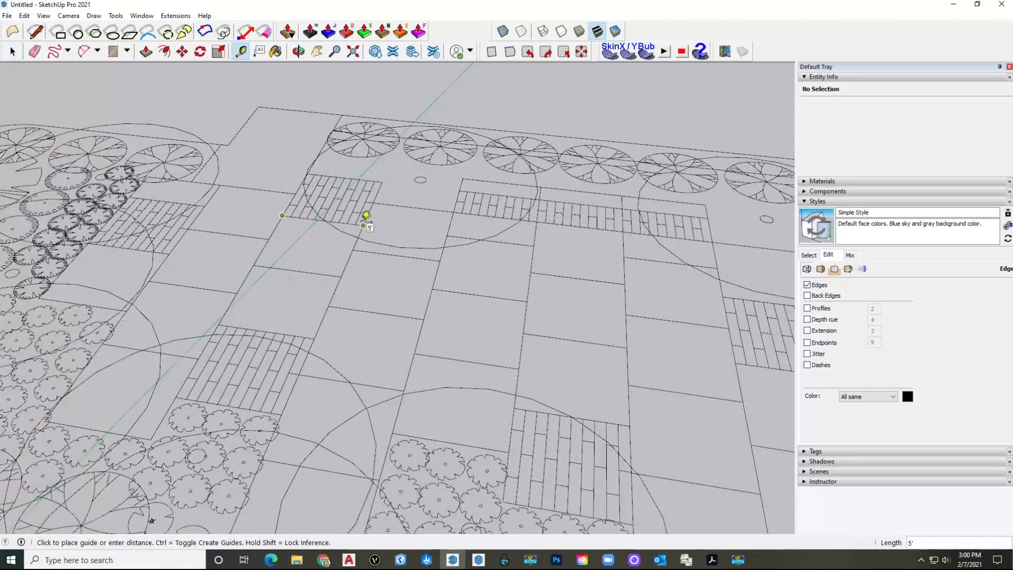
{"action": "scroll", "coordinate": [375, 216], "scroll_direction": "down", "scroll_amount": 8}
{"action": "key", "text": "Escape"}
{"action": "scroll", "coordinate": [219, 339], "scroll_direction": "up", "scroll_amount": 6}
Step: Move the scale figure by its feet onto the site plan
{"action": "key", "text": "space"}
{"action": "left_click", "coordinate": [267, 343]}
{"action": "key", "text": "m"}
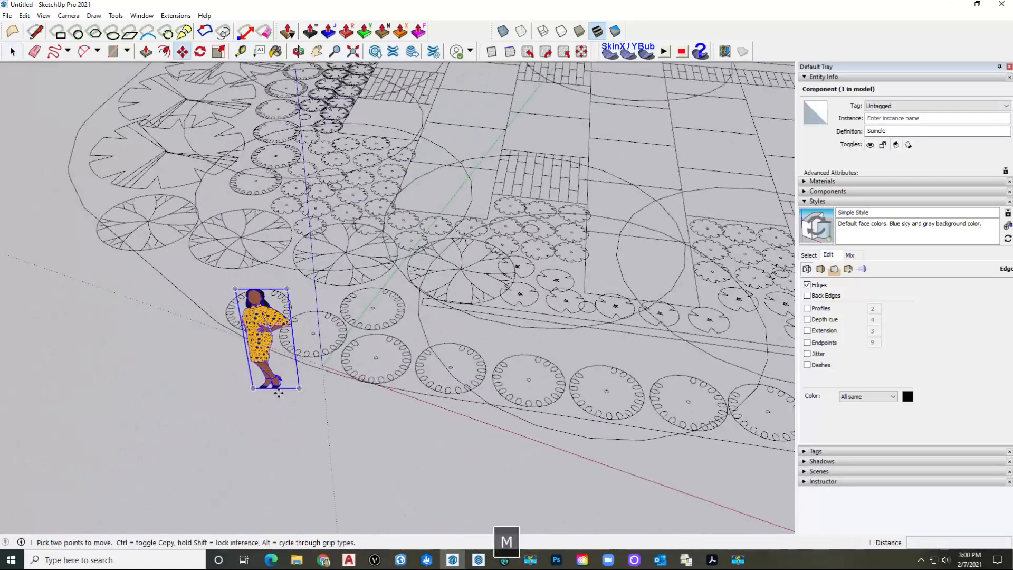
{"action": "left_click", "coordinate": [275, 389]}
{"action": "middle_click_drag", "start_coordinate": [477, 158], "coordinate": [342, 358], "text": "shift"}
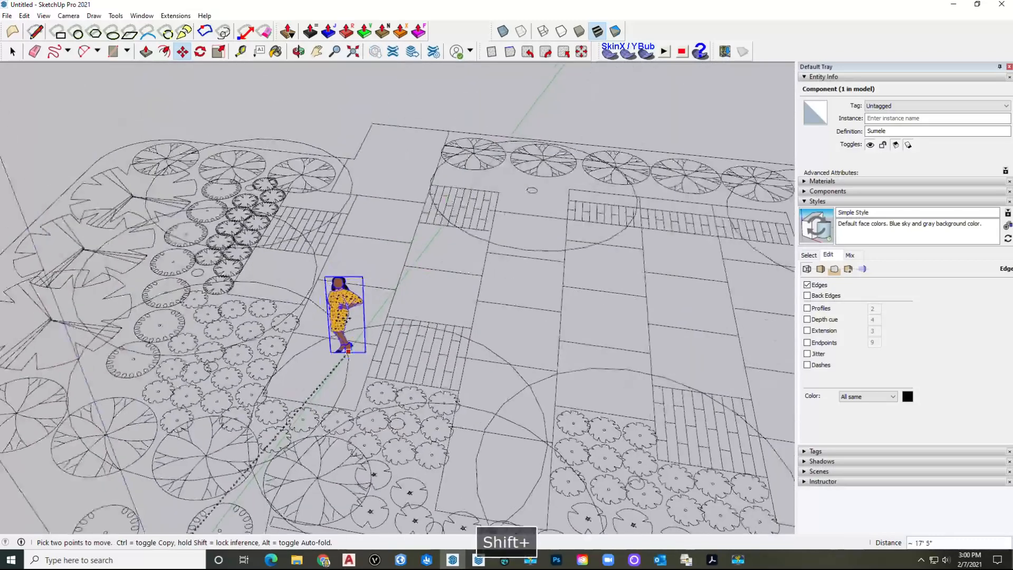
{"action": "scroll", "coordinate": [365, 262], "scroll_direction": "up", "scroll_amount": 2}
{"action": "left_click", "coordinate": [365, 261]}
Step: Reposition the figure near the plan's upper edge and orbit out to view the whole plan
{"action": "middle_click_drag", "start_coordinate": [419, 287], "coordinate": [398, 280]}
{"action": "left_click", "coordinate": [398, 280]}
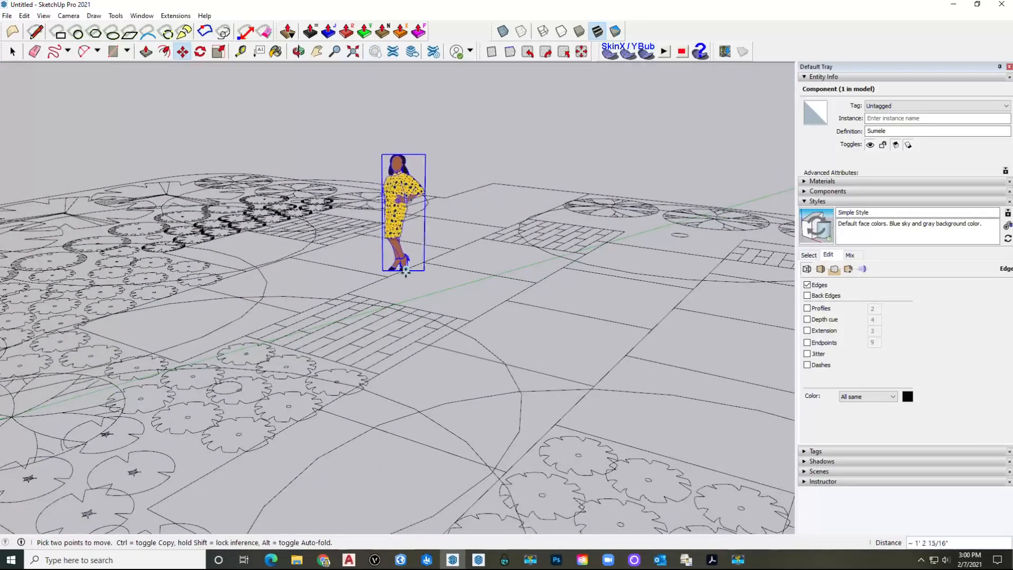
{"action": "left_click", "coordinate": [449, 185]}
{"action": "scroll", "coordinate": [450, 184], "scroll_direction": "down", "scroll_amount": 5}
{"action": "key", "text": "space"}
{"action": "scroll", "coordinate": [519, 162], "scroll_direction": "down", "scroll_amount": 2}
{"action": "left_click", "coordinate": [445, 217]}
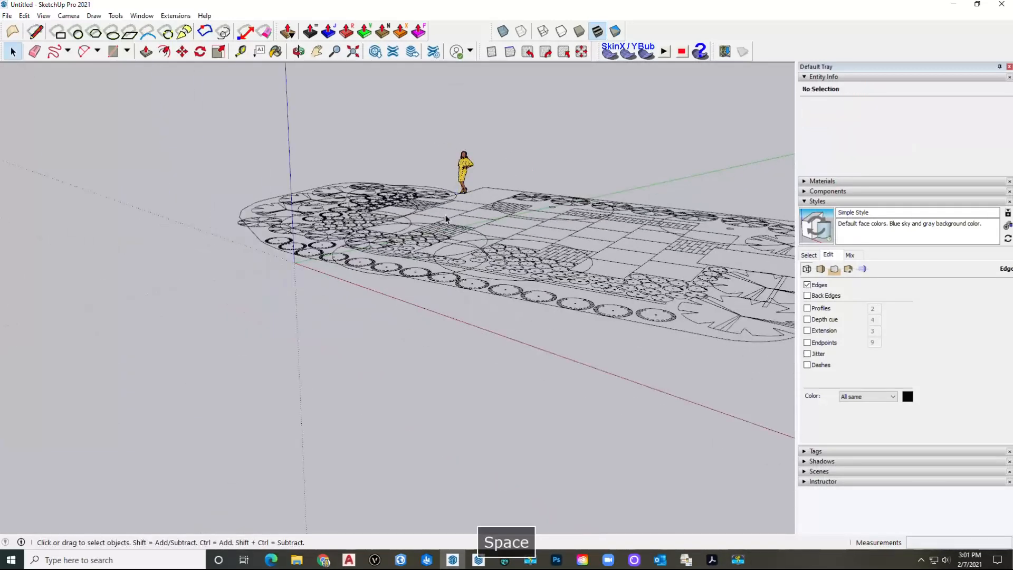
{"action": "middle_click_drag", "start_coordinate": [445, 217], "coordinate": [453, 359]}
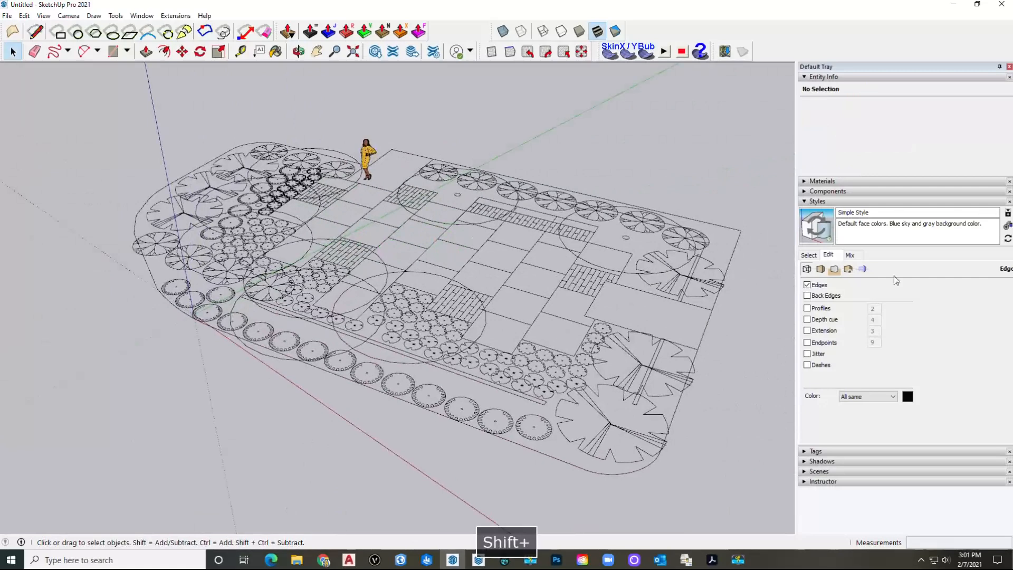
{"action": "left_click", "coordinate": [853, 201]}
Step: Hide the seven LA-Plant tags, LA-Plant 1 through 7
{"action": "left_click", "coordinate": [832, 212]}
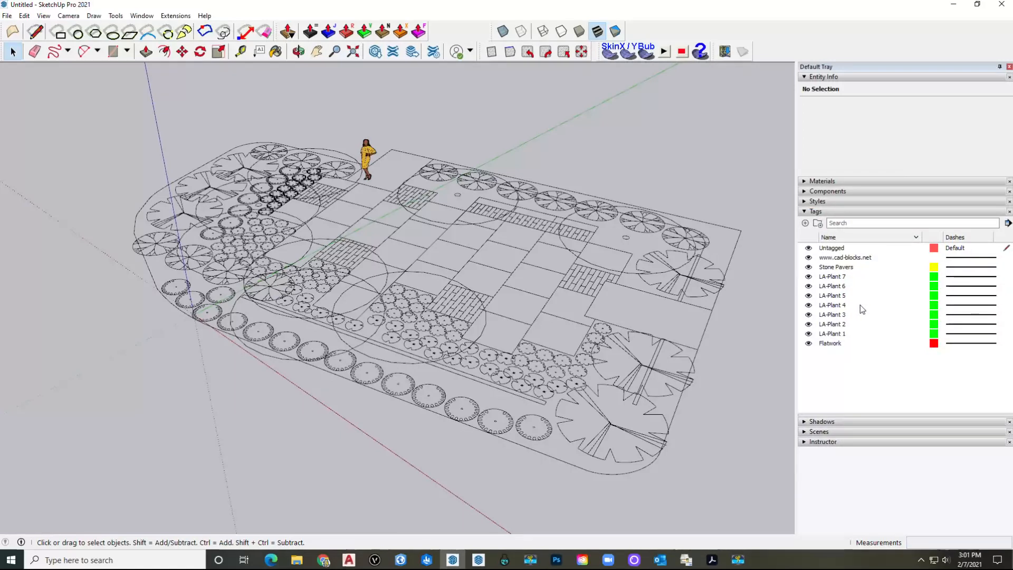
{"action": "left_click", "coordinate": [831, 276]}
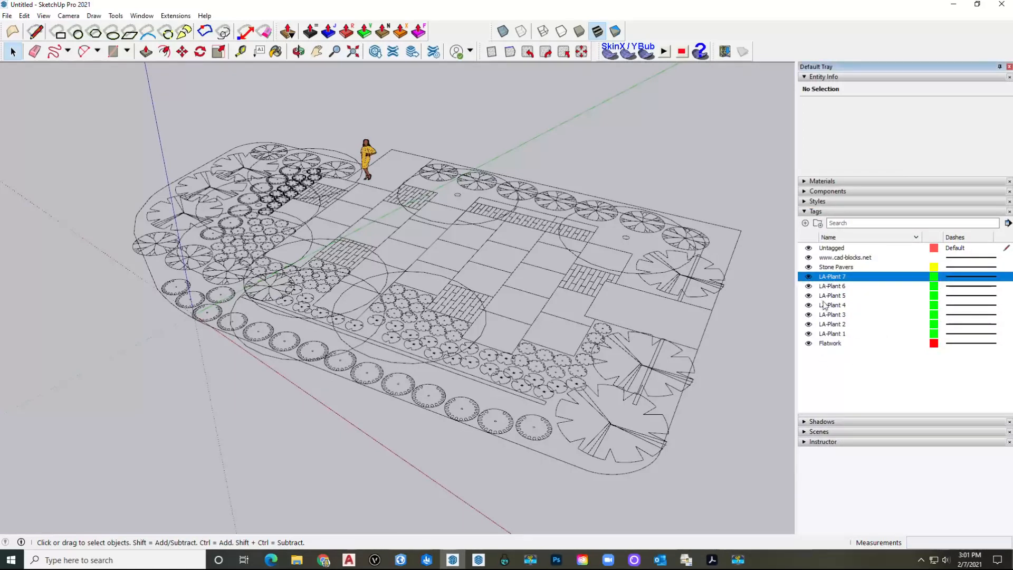
{"action": "left_click", "coordinate": [831, 333], "text": "shift"}
{"action": "left_click", "coordinate": [808, 333]}
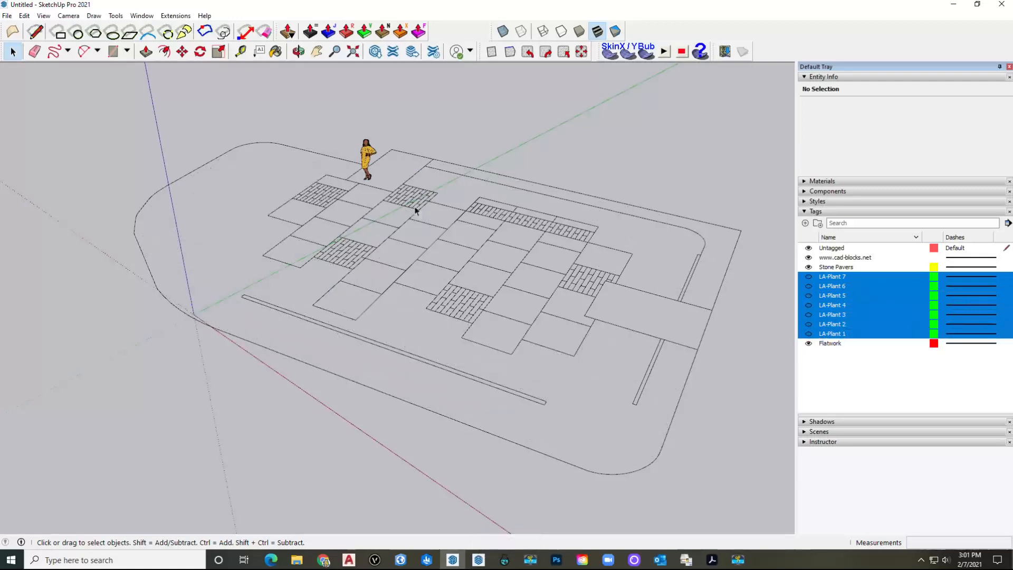
{"action": "middle_click_drag", "start_coordinate": [428, 260], "coordinate": [334, 263], "text": "shift"}
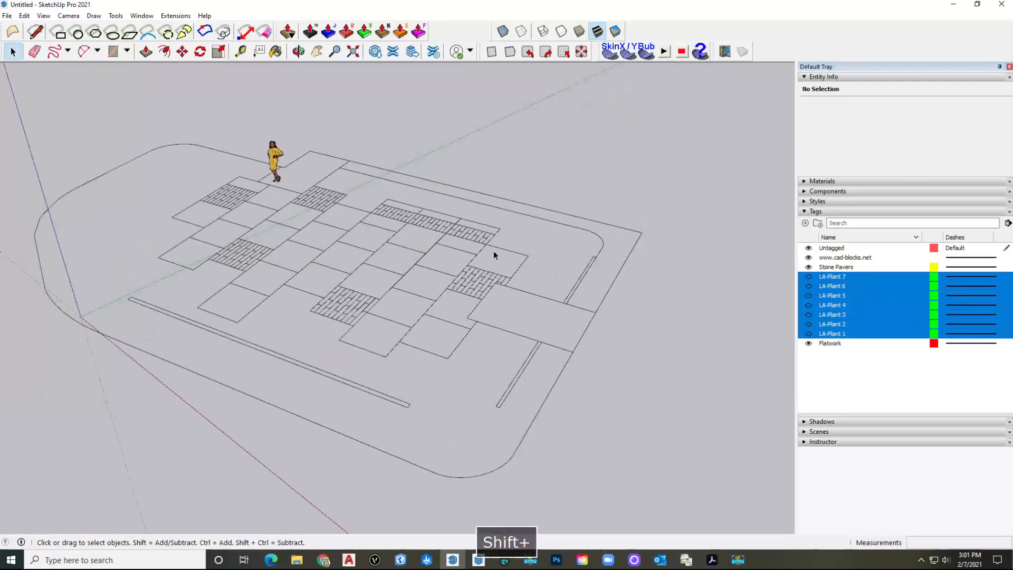
{"action": "left_click", "coordinate": [834, 258]}
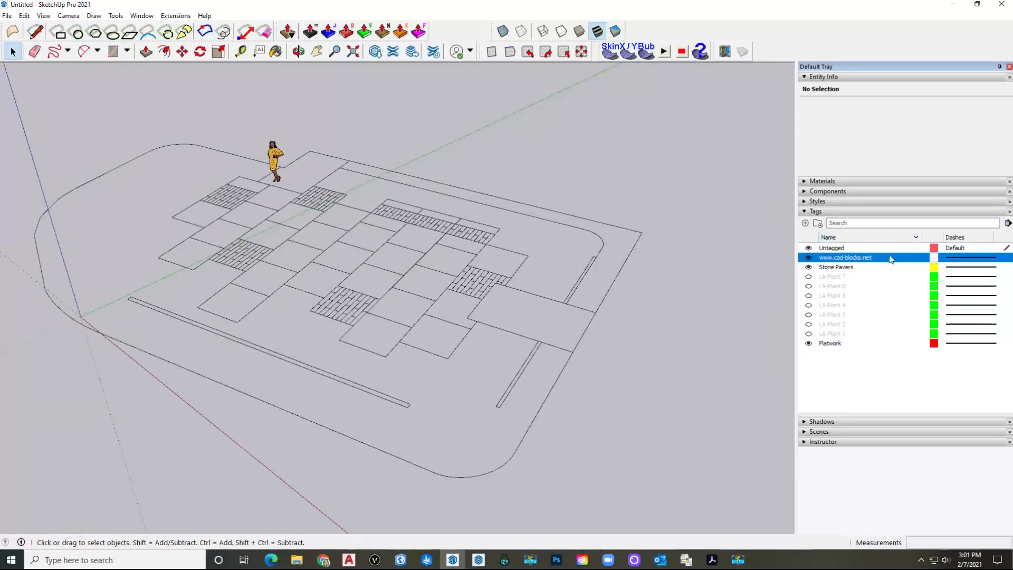
{"action": "right_click", "coordinate": [830, 233]}
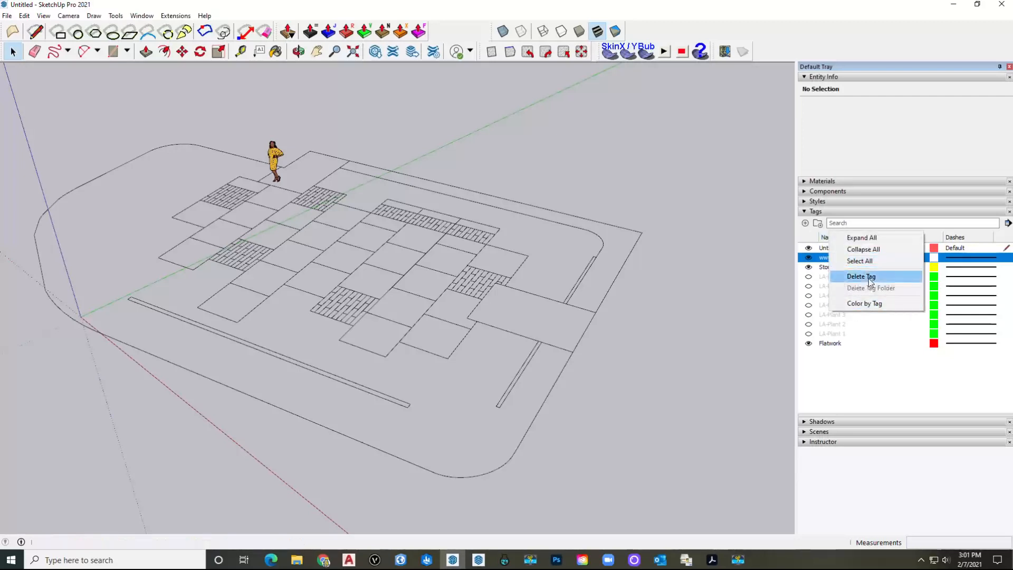
{"action": "left_click", "coordinate": [861, 276]}
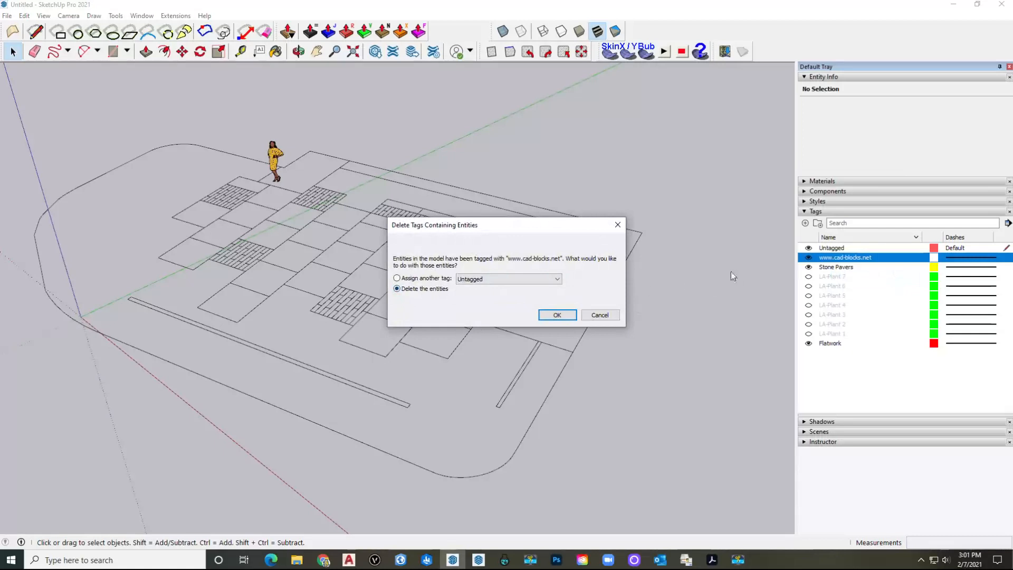
{"action": "left_click", "coordinate": [566, 318]}
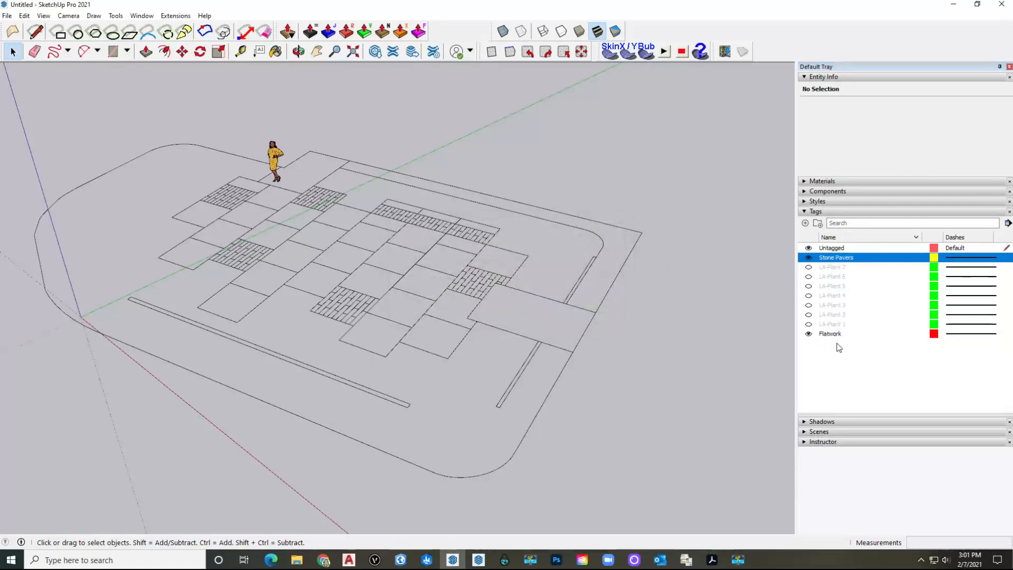
Step: Keep the Flatwork tag visible and hide the Stone Pavers tag
{"action": "left_click", "coordinate": [854, 334]}
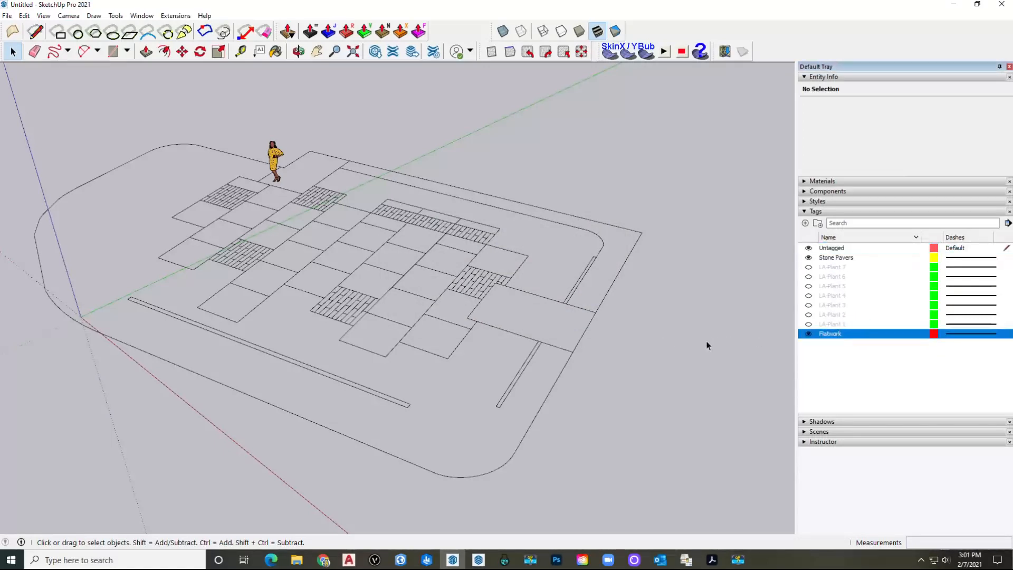
{"action": "left_click", "coordinate": [808, 333]}
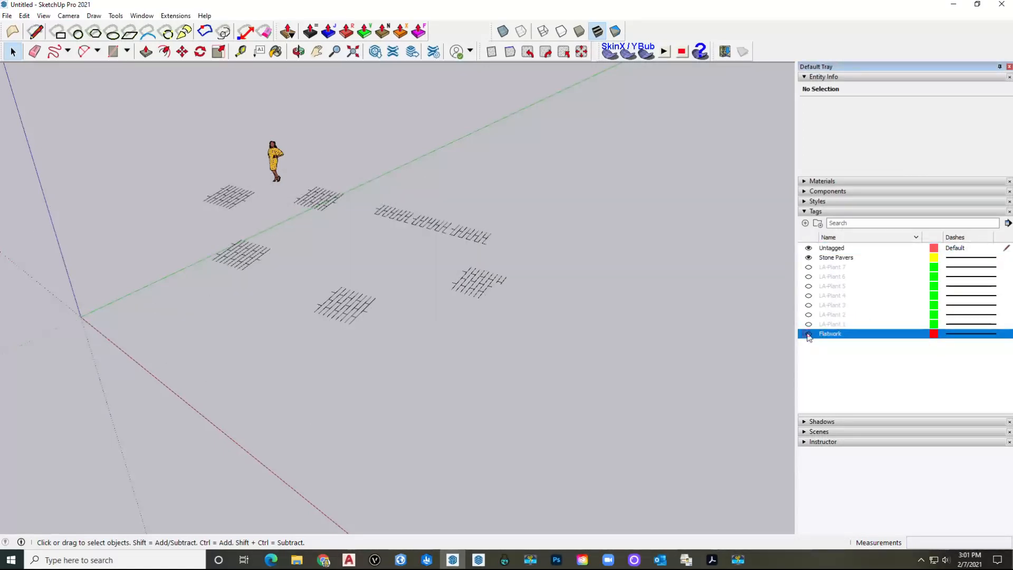
{"action": "left_click", "coordinate": [807, 335]}
{"action": "left_click", "coordinate": [807, 334]}
{"action": "left_click", "coordinate": [808, 334]}
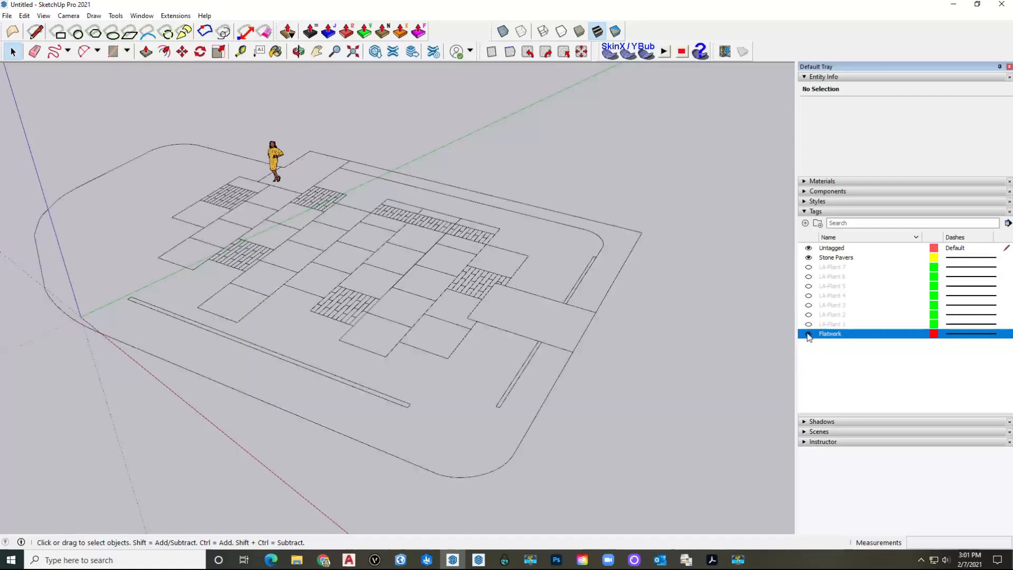
{"action": "left_click", "coordinate": [808, 258]}
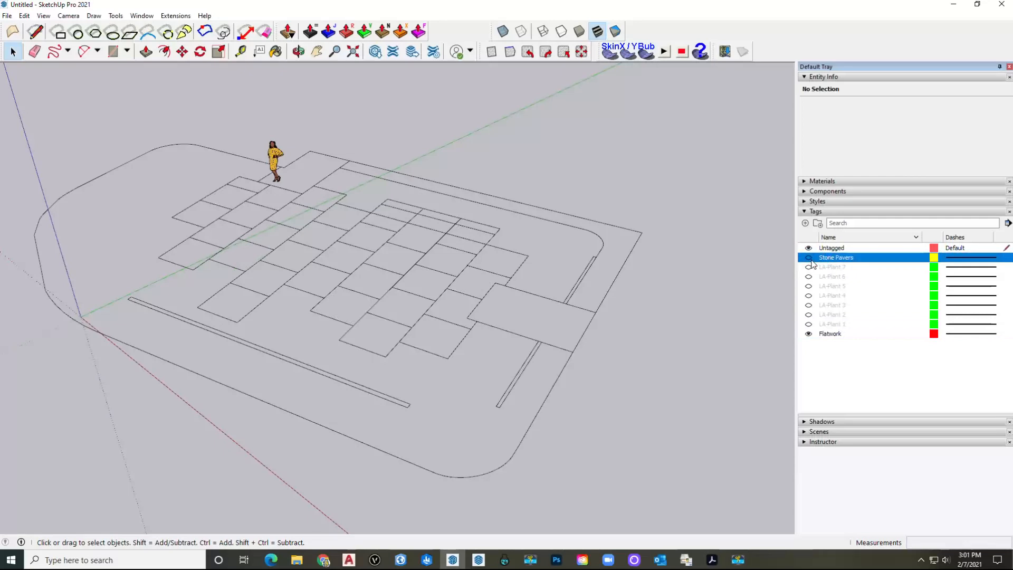
{"action": "left_click", "coordinate": [808, 258]}
{"action": "left_click", "coordinate": [808, 258]}
Step: Box-select all the remaining flatwork geometry of the site plan
{"action": "left_click", "coordinate": [410, 239]}
{"action": "scroll", "coordinate": [410, 240], "scroll_direction": "down", "scroll_amount": 2}
{"action": "middle_click_drag", "start_coordinate": [441, 224], "coordinate": [386, 352], "text": "shift"}
{"action": "scroll", "coordinate": [382, 308], "scroll_direction": "down", "scroll_amount": 2}
{"action": "middle_click_drag", "start_coordinate": [470, 379], "coordinate": [470, 355], "text": "shift"}
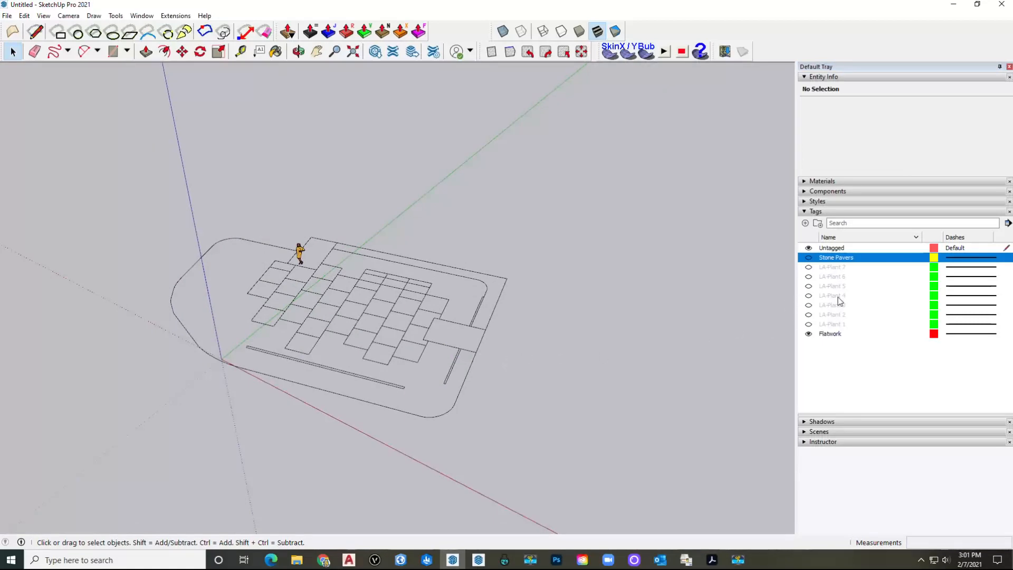
{"action": "left_click_drag", "start_coordinate": [609, 438], "coordinate": [371, 286]}
{"action": "left_click_drag", "start_coordinate": [125, 161], "coordinate": [124, 161]}
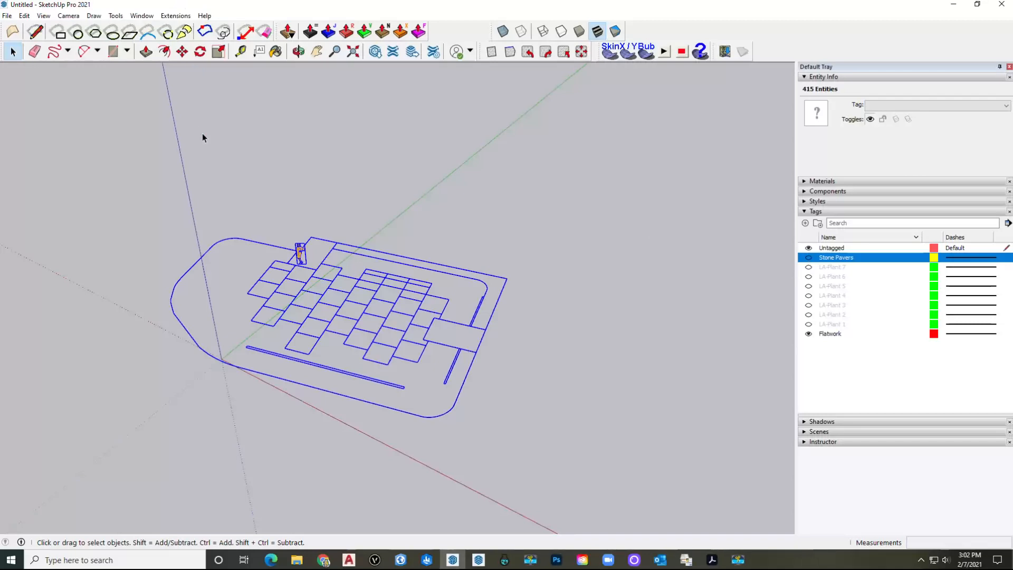
Step: Run DynaSCAPE Tools' CAD Cleanup (All) to create faces from the flatwork outlines
{"action": "left_click", "coordinate": [172, 16]}
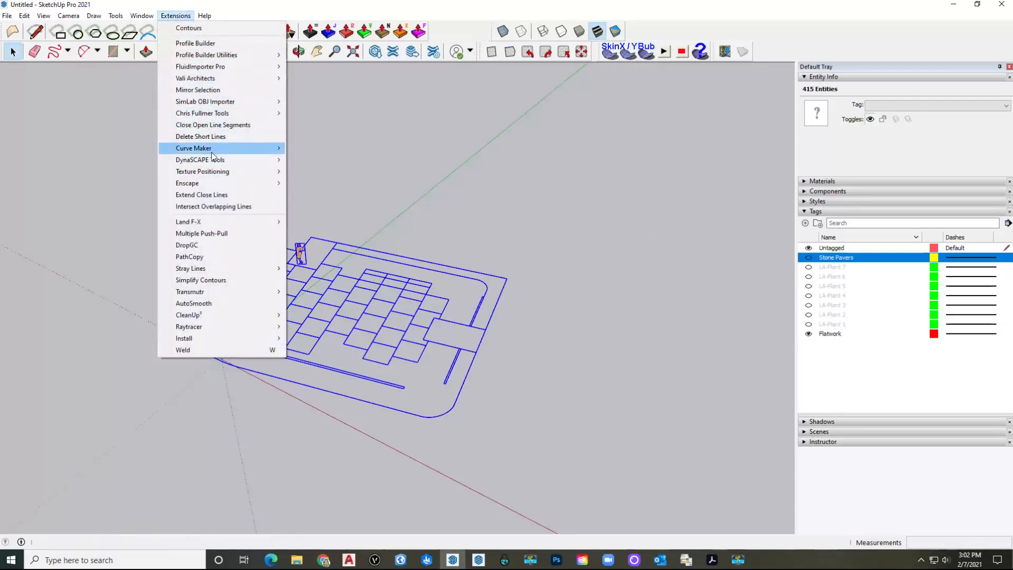
{"action": "mouse_move", "coordinate": [251, 161]}
{"action": "left_click", "coordinate": [302, 162]}
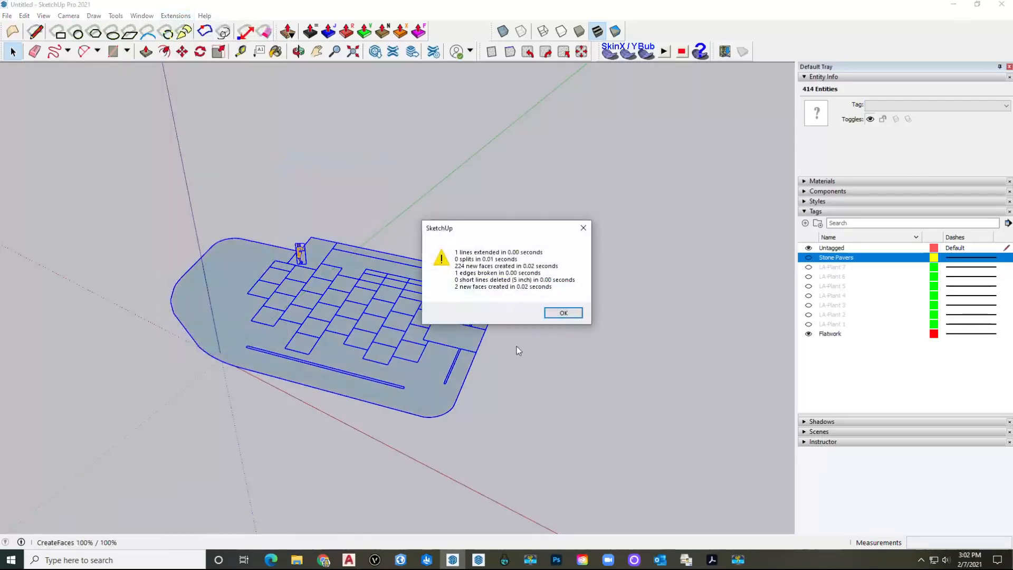
{"action": "left_click", "coordinate": [568, 315]}
Step: Reverse the faces of the outer slab and the pavers so their front sides show
{"action": "left_click", "coordinate": [218, 307]}
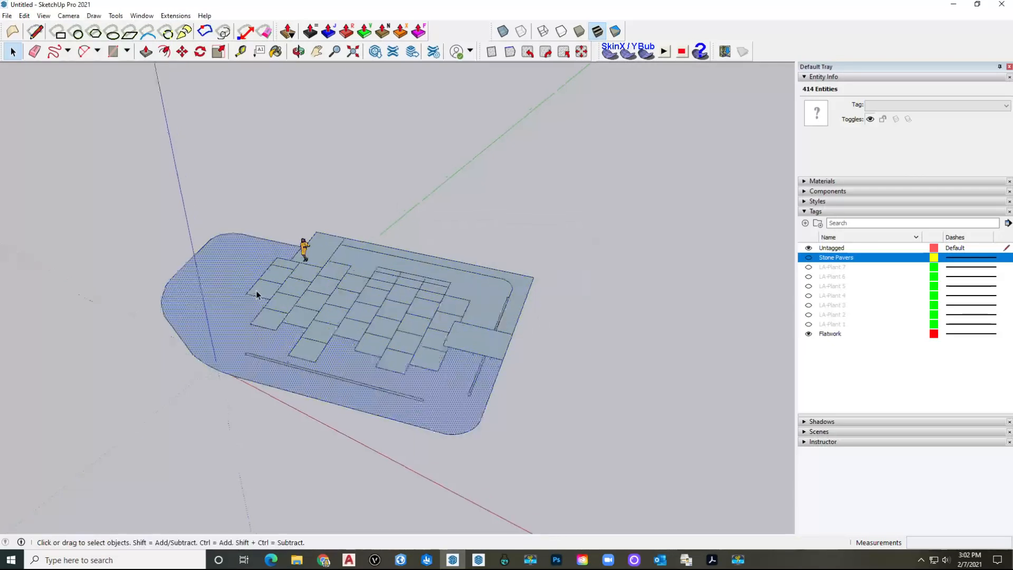
{"action": "scroll", "coordinate": [258, 289], "scroll_direction": "up", "scroll_amount": 5}
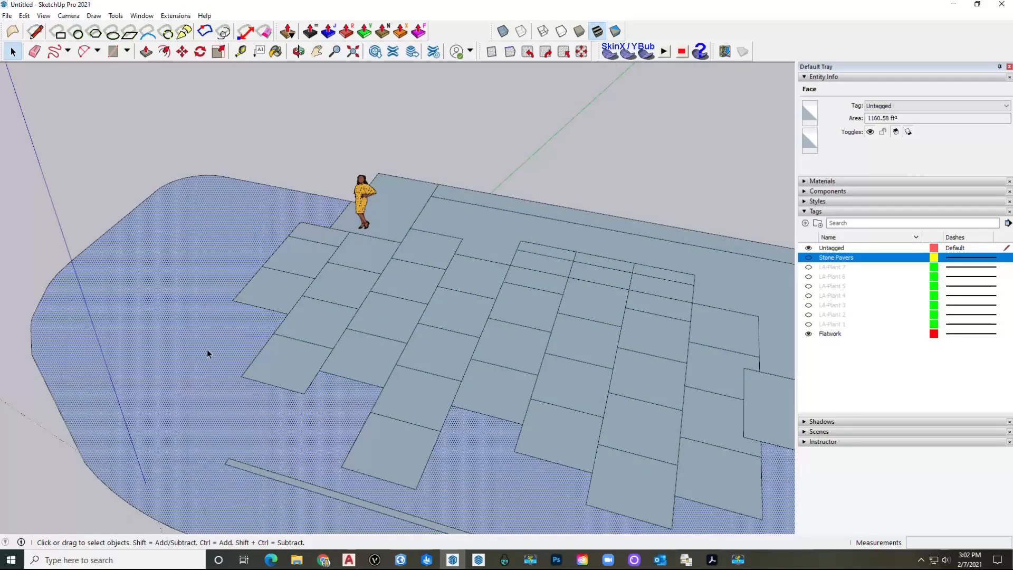
{"action": "right_click", "coordinate": [220, 326]}
{"action": "left_click", "coordinate": [286, 165]}
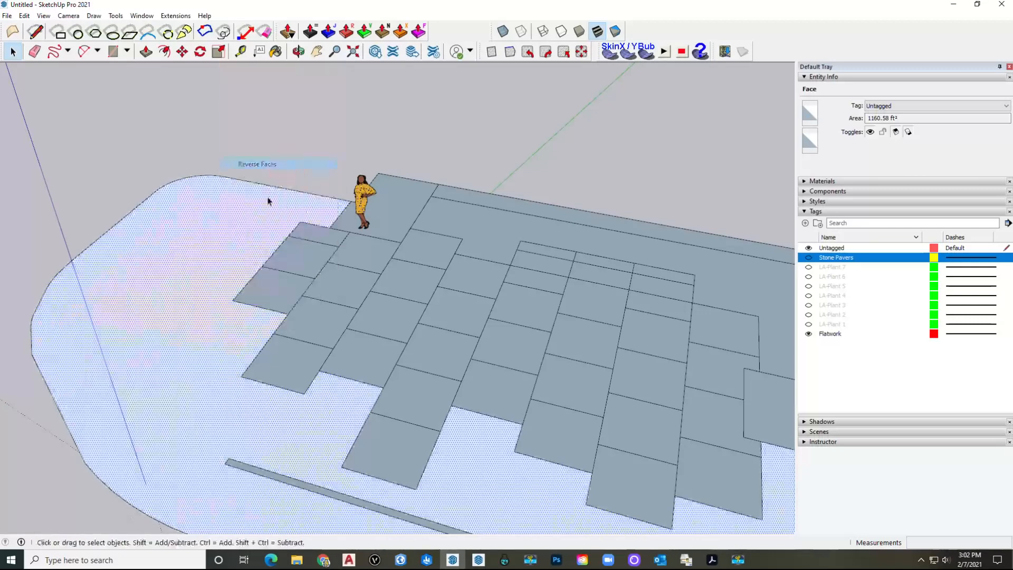
{"action": "right_click", "coordinate": [205, 340]}
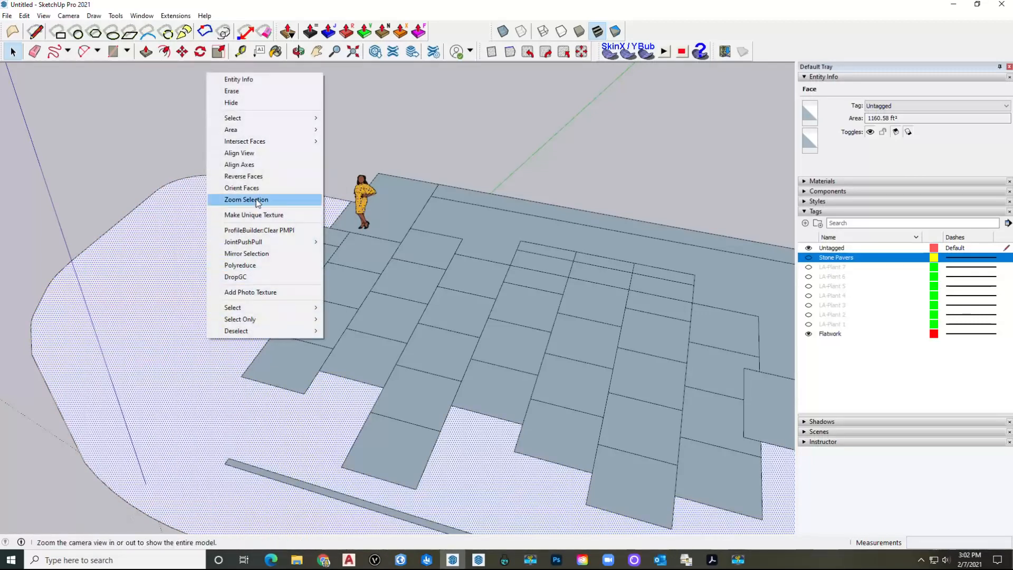
{"action": "left_click", "coordinate": [287, 192]}
{"action": "middle_click_drag", "start_coordinate": [287, 193], "coordinate": [240, 235]}
{"action": "scroll", "coordinate": [240, 235], "scroll_direction": "down", "scroll_amount": 2}
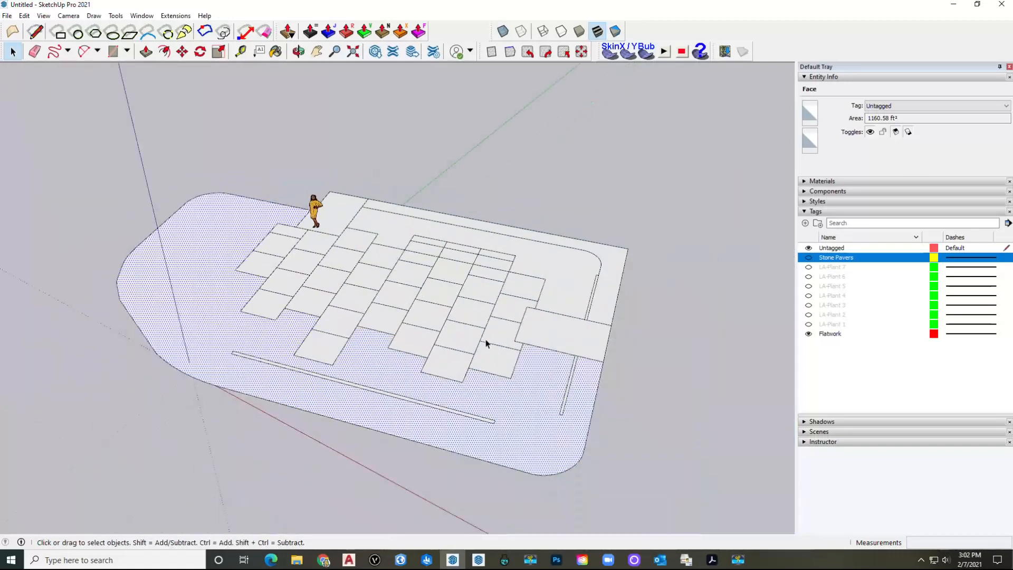
{"action": "middle_click_drag", "start_coordinate": [463, 328], "coordinate": [520, 326], "text": "shift"}
{"action": "left_click", "coordinate": [560, 314]}
Step: Select the outer ground face of the site plan
{"action": "middle_click_drag", "start_coordinate": [432, 315], "coordinate": [462, 323], "text": "shift"}
{"action": "middle_click_drag", "start_coordinate": [367, 333], "coordinate": [405, 344]}
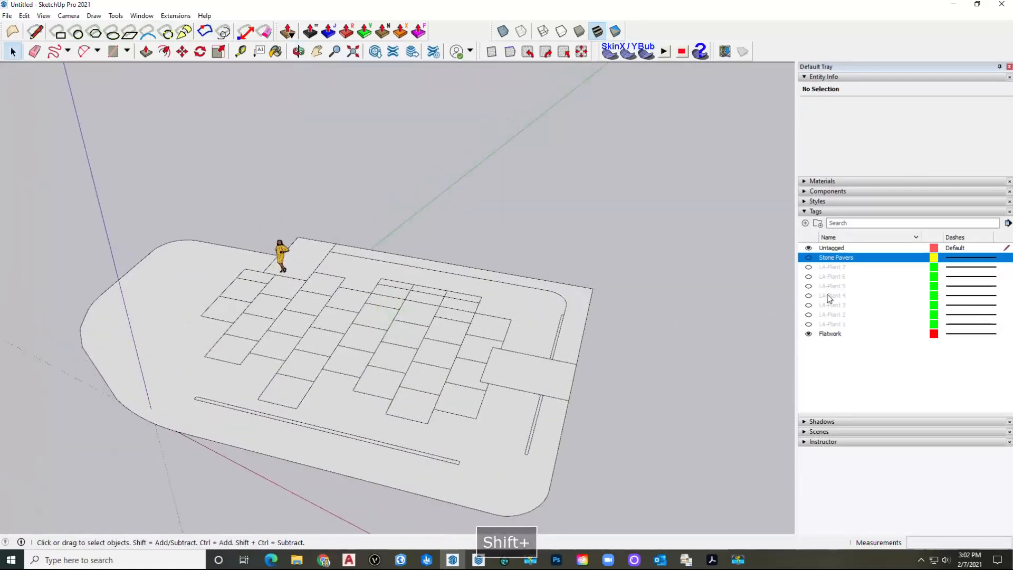
{"action": "left_click", "coordinate": [139, 319]}
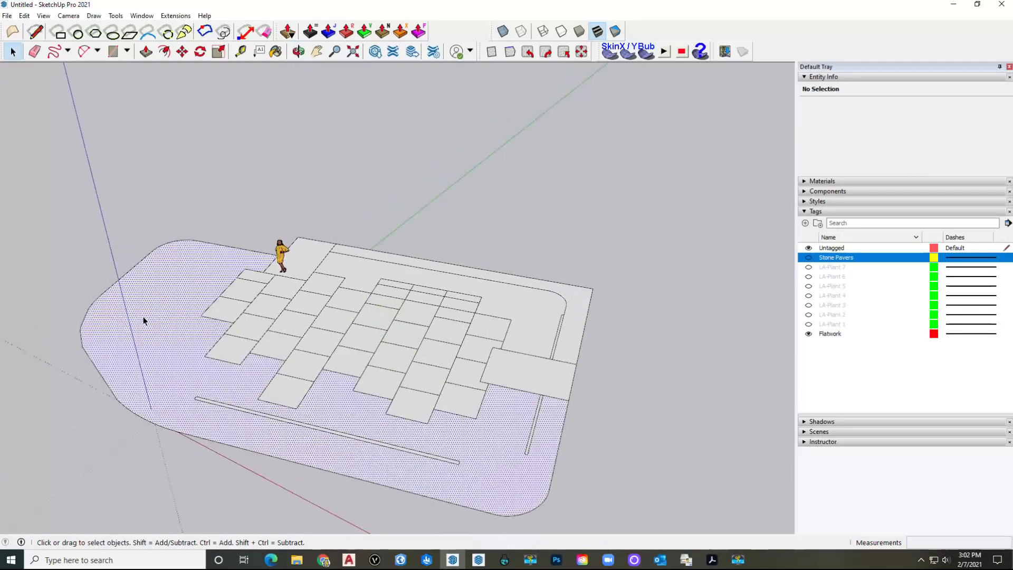
{"action": "scroll", "coordinate": [154, 317], "scroll_direction": "up", "scroll_amount": 1}
{"action": "middle_click_drag", "start_coordinate": [176, 349], "coordinate": [165, 318], "text": "shift"}
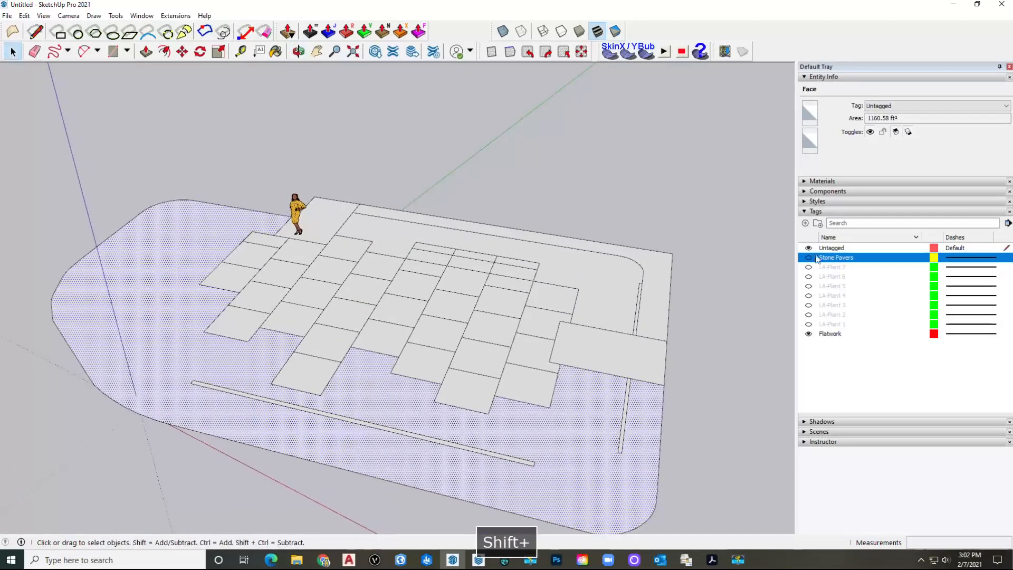
Step: Show the Landscaping, Fencing and Vegetation materials library, then switch to Chrome
{"action": "left_click", "coordinate": [824, 211]}
{"action": "left_click", "coordinate": [829, 182]}
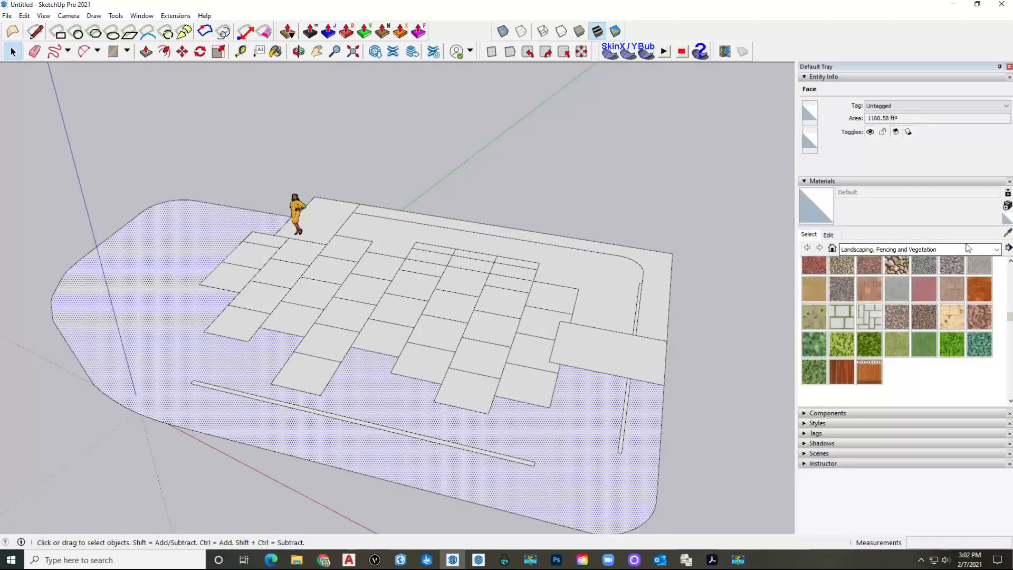
{"action": "left_click", "coordinate": [997, 249]}
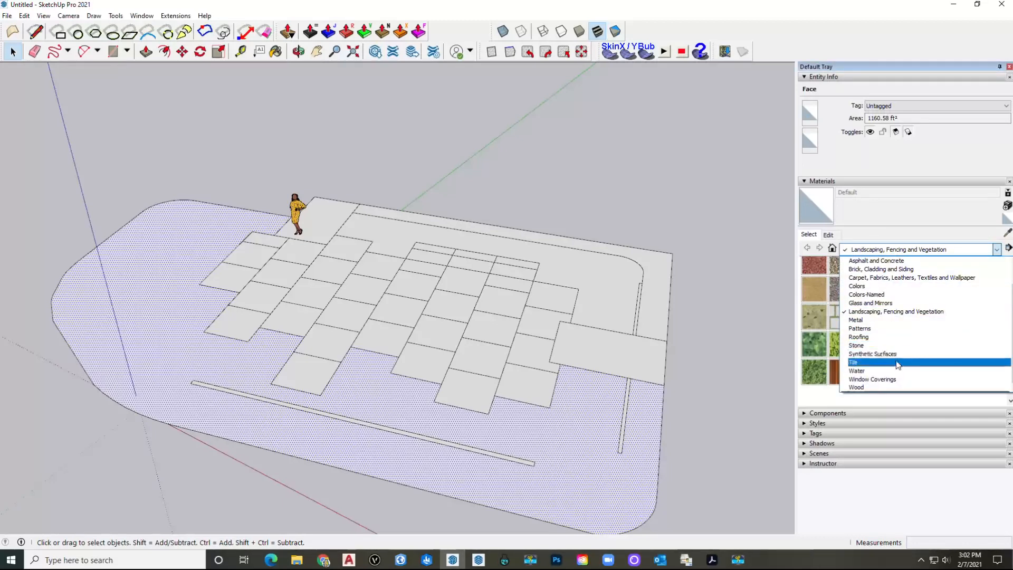
{"action": "left_click", "coordinate": [896, 311]}
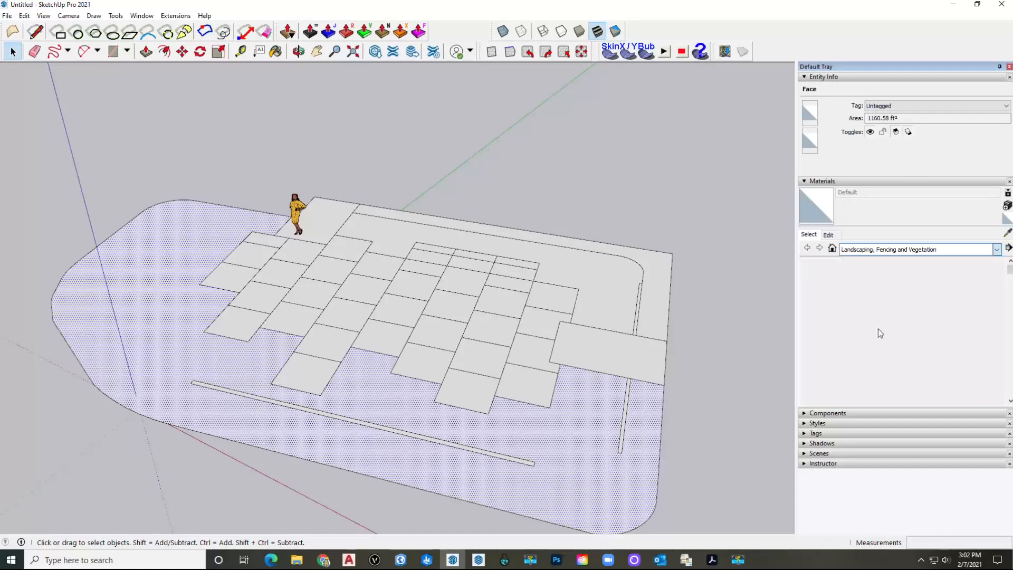
{"action": "middle_click_drag", "start_coordinate": [279, 237], "coordinate": [221, 234], "text": "shift"}
{"action": "middle_click_drag", "start_coordinate": [371, 268], "coordinate": [438, 362]}
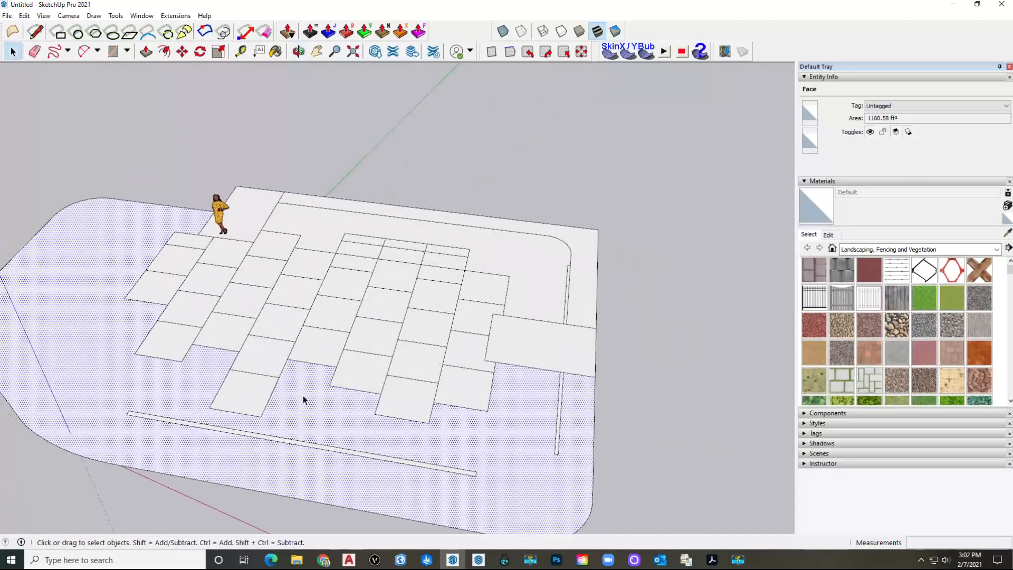
{"action": "left_click", "coordinate": [323, 559]}
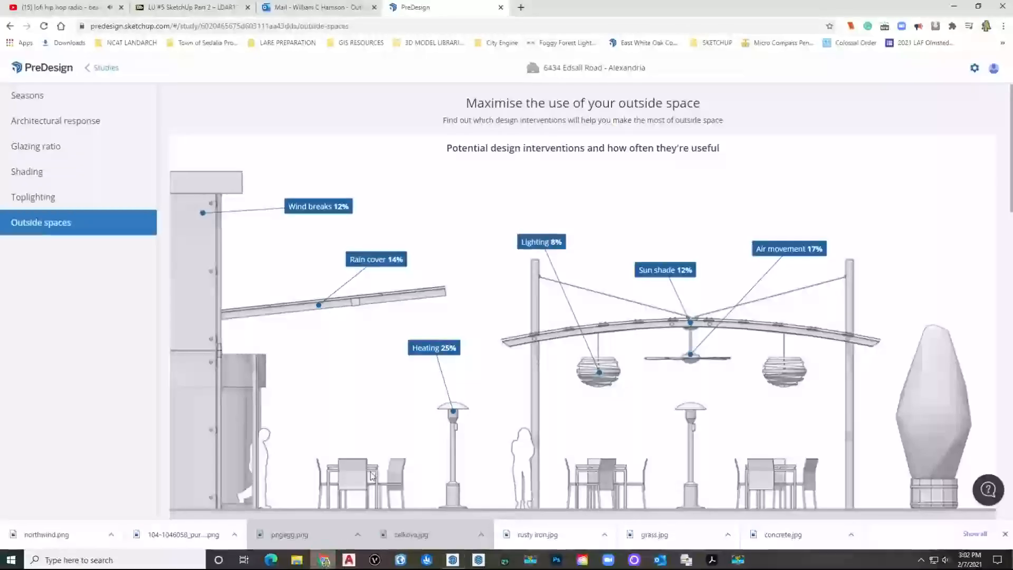
Step: Search Google Images for 'grass seamless texture'
{"action": "left_click", "coordinate": [446, 29]}
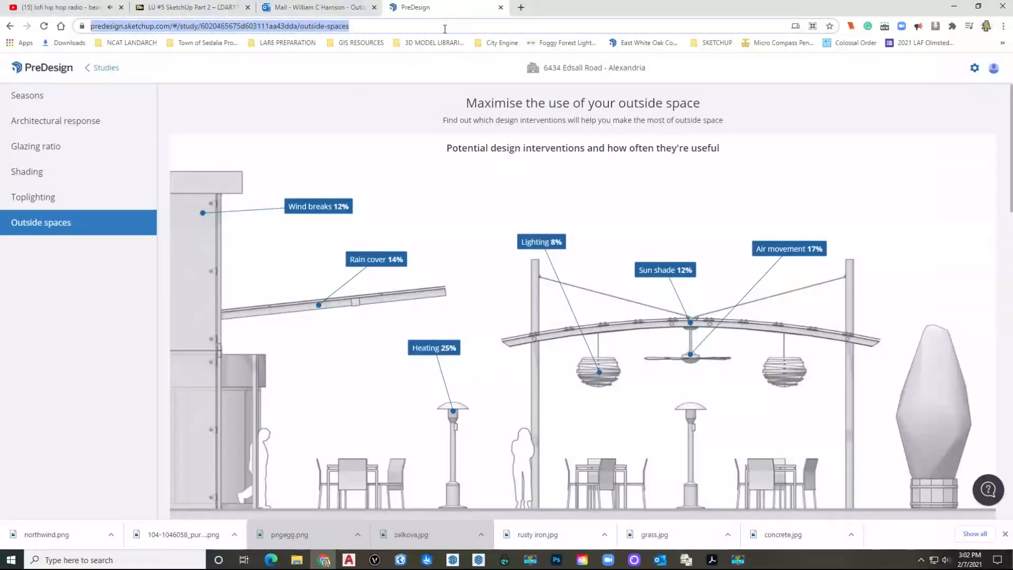
{"action": "type", "text": "gras se"}
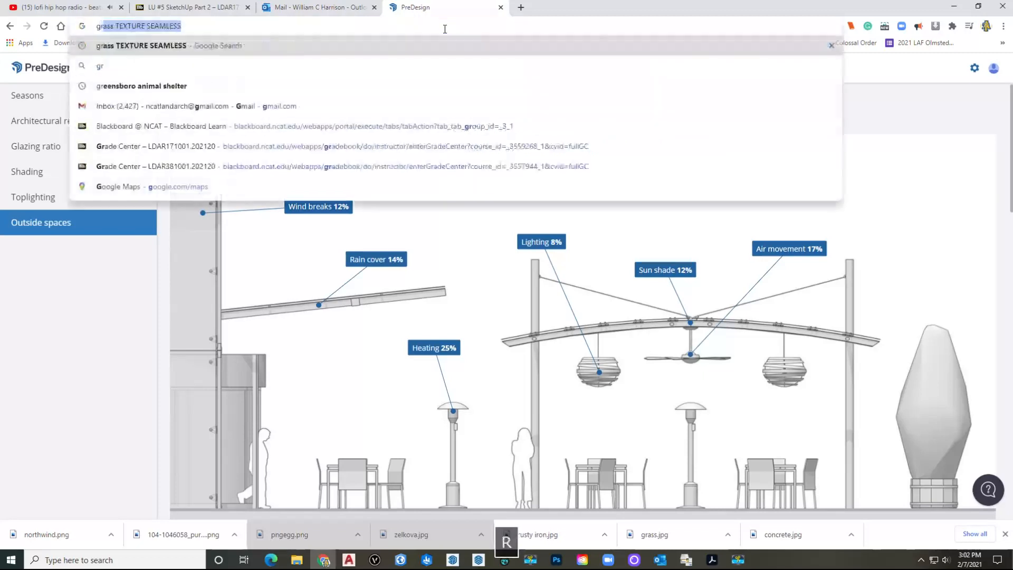
{"action": "type", "text": "am"}
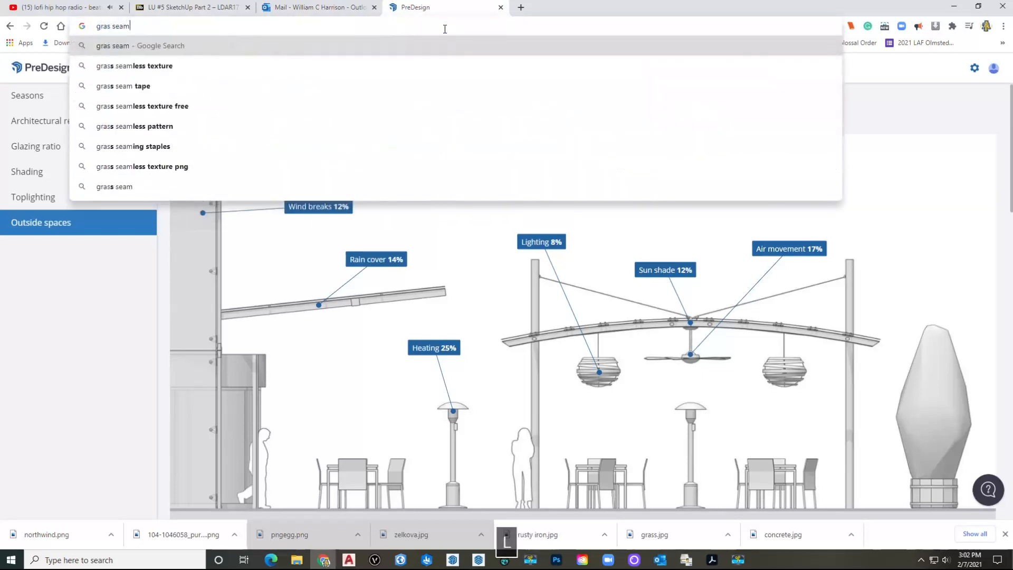
{"action": "type", "text": "less textu"}
{"action": "key", "text": "BackSpace"}
{"action": "type", "text": "ure"}
{"action": "key", "text": "Return"}
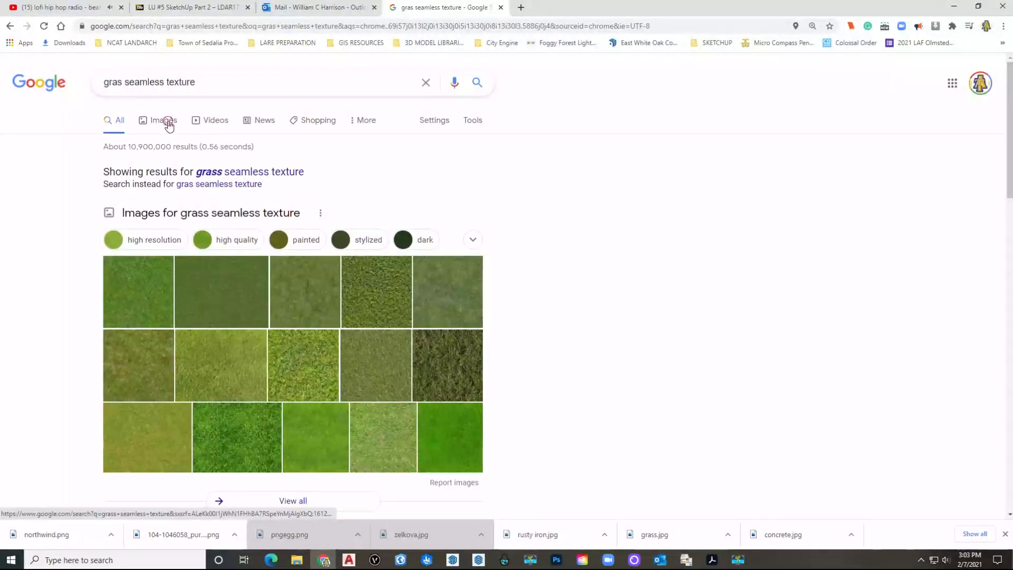
{"action": "left_click", "coordinate": [164, 121]}
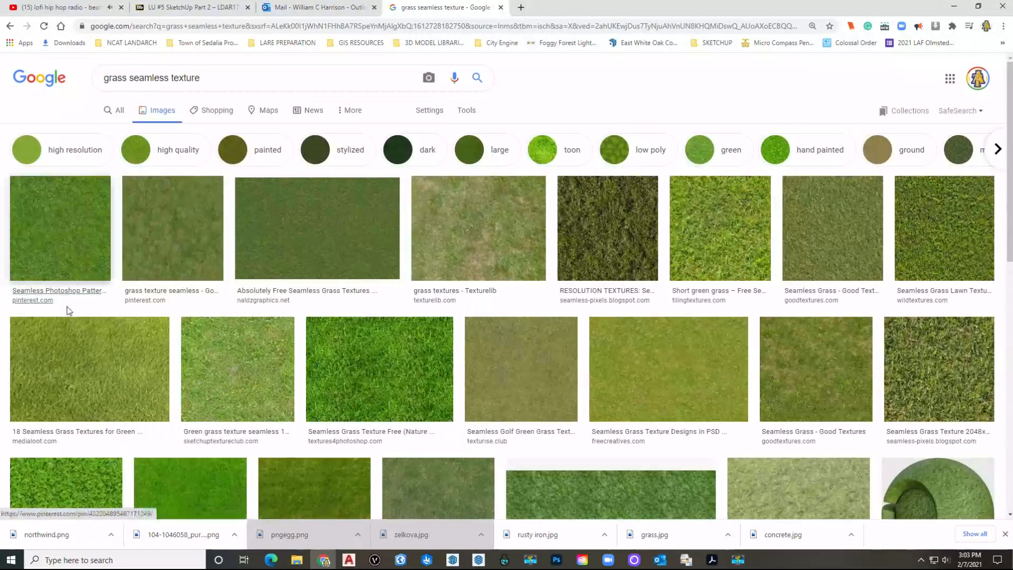
Step: Save the Short green grass texture image, then return to SketchUp
{"action": "left_click", "coordinate": [720, 235]}
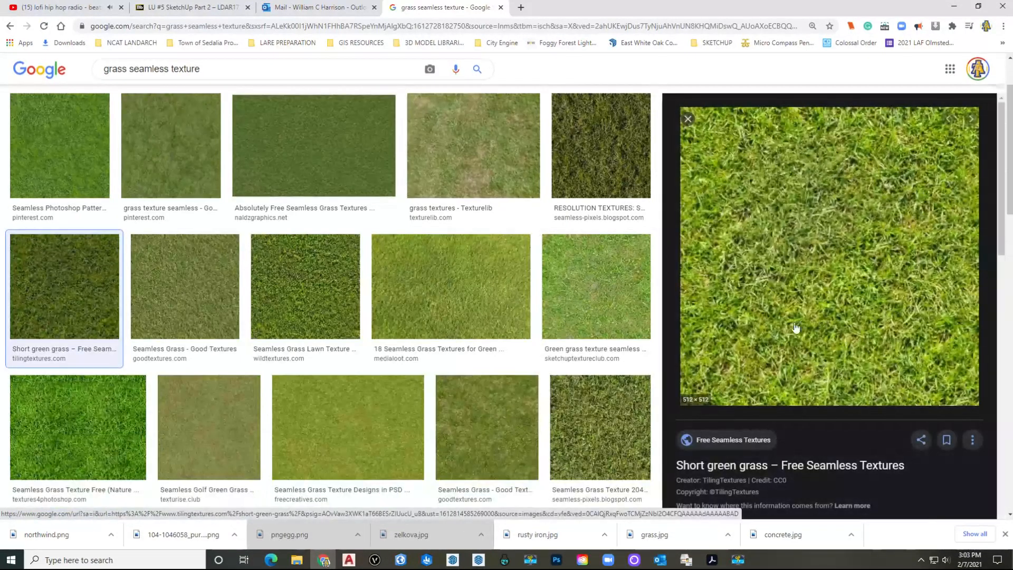
{"action": "right_click", "coordinate": [769, 273]}
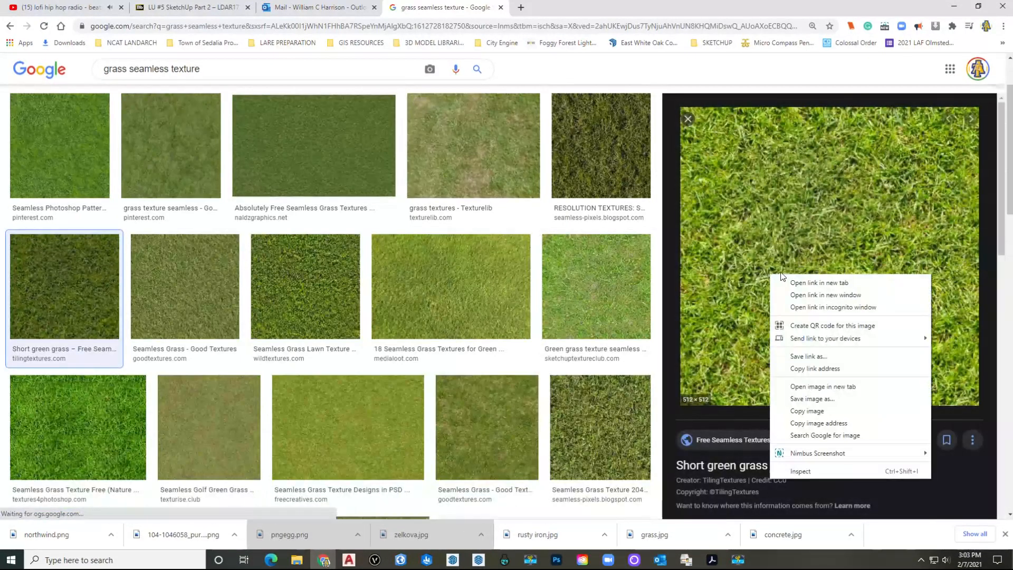
{"action": "left_click", "coordinate": [803, 398]}
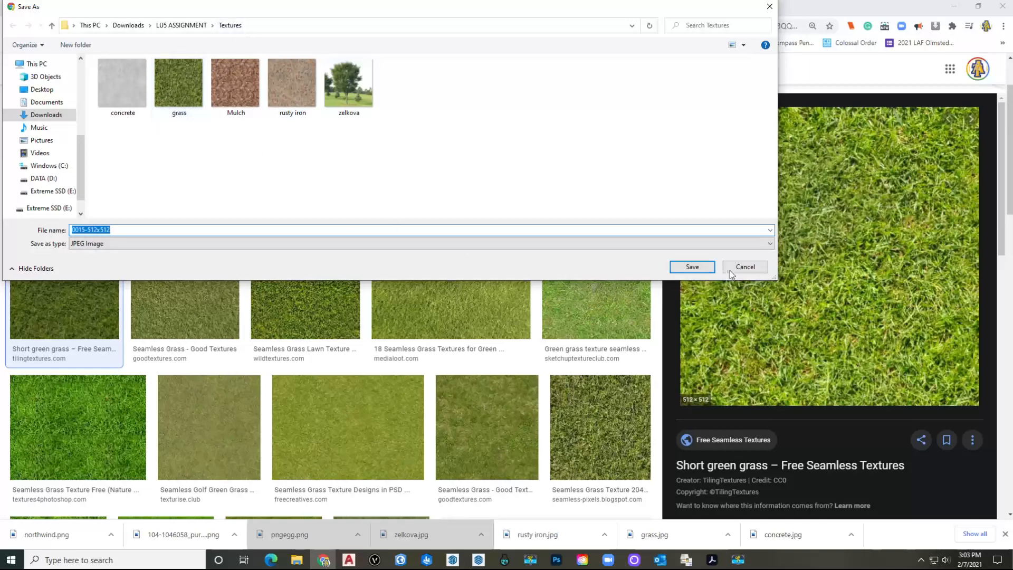
{"action": "left_click", "coordinate": [695, 269]}
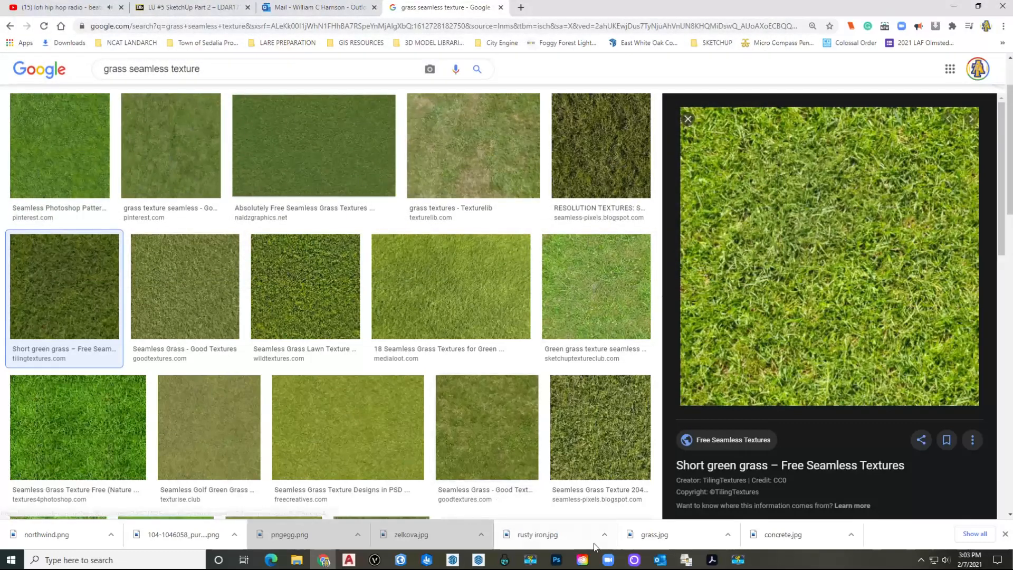
{"action": "left_click", "coordinate": [455, 561]}
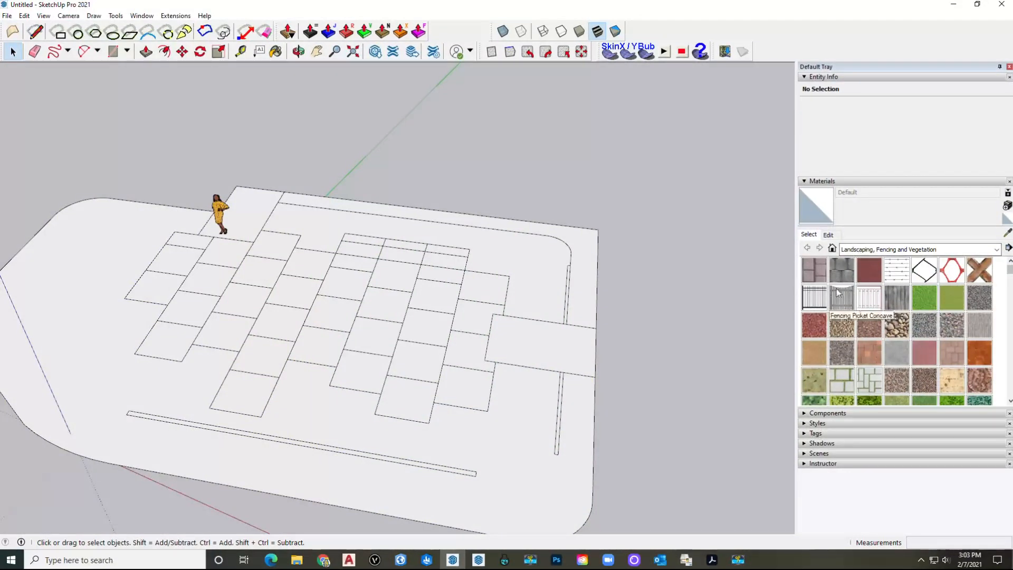
Step: Start a new custom material from a swatch in the Colors collection
{"action": "left_click", "coordinate": [996, 249]}
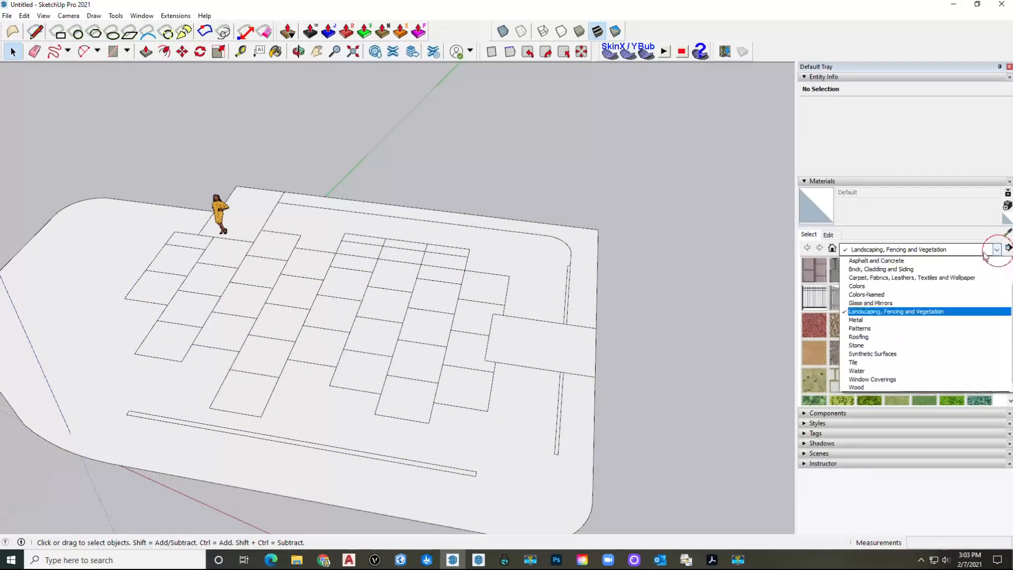
{"action": "left_click", "coordinate": [870, 286]}
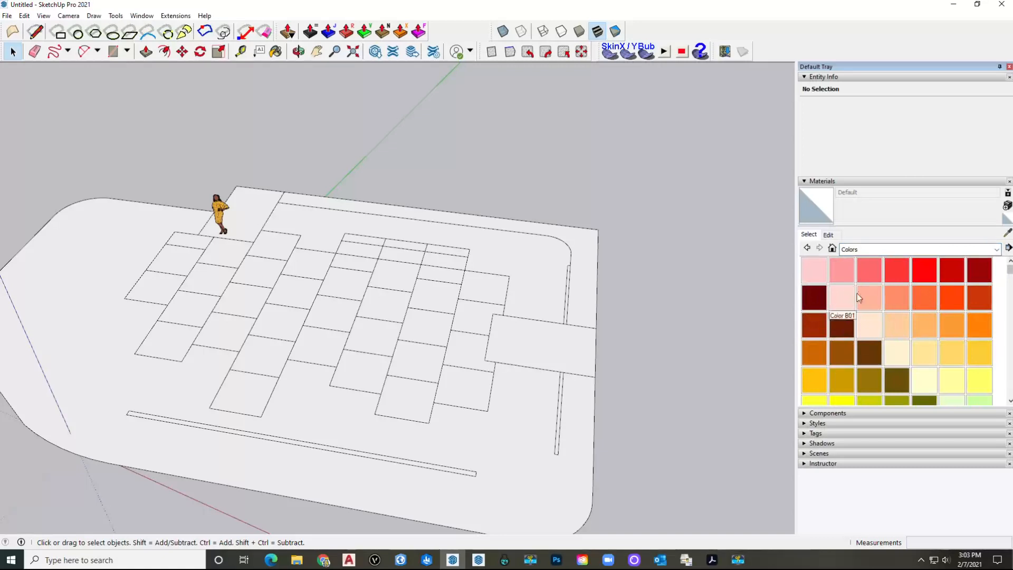
{"action": "left_click", "coordinate": [817, 272]}
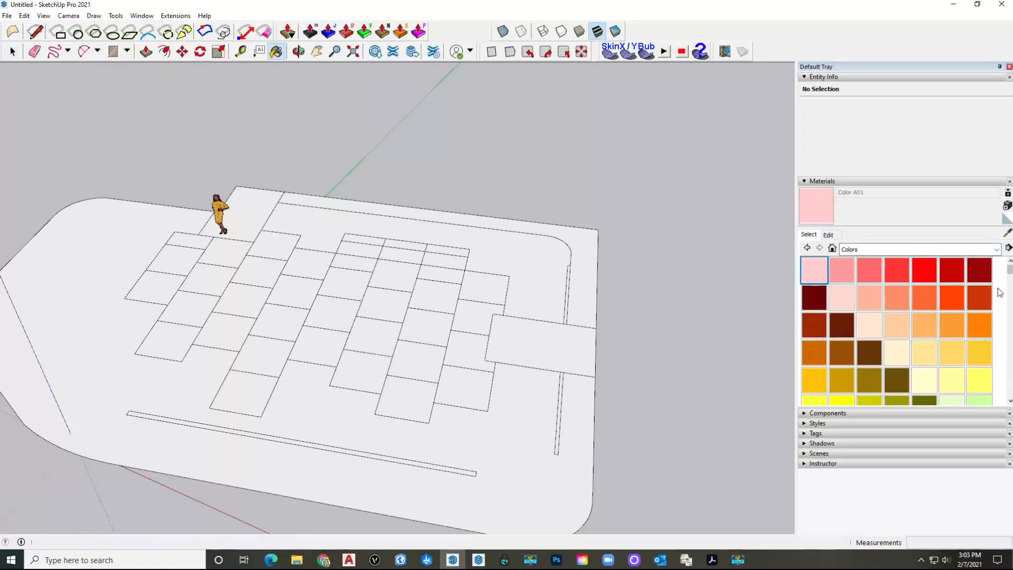
{"action": "left_click", "coordinate": [1007, 206]}
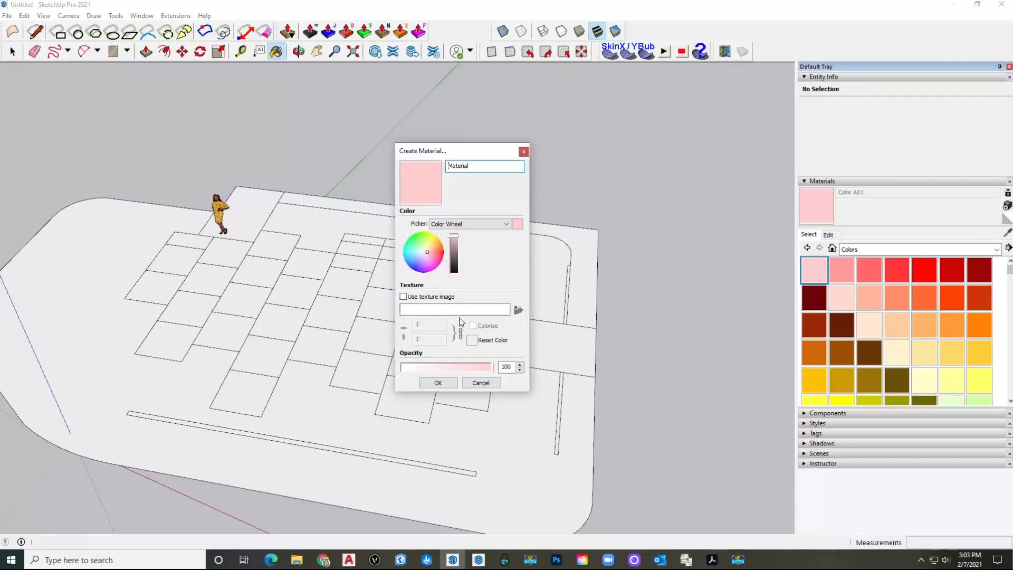
Step: Load grass.jpg from Downloads > LU5 ASSIGNMENT > Textures as the material's texture
{"action": "left_click", "coordinate": [518, 312]}
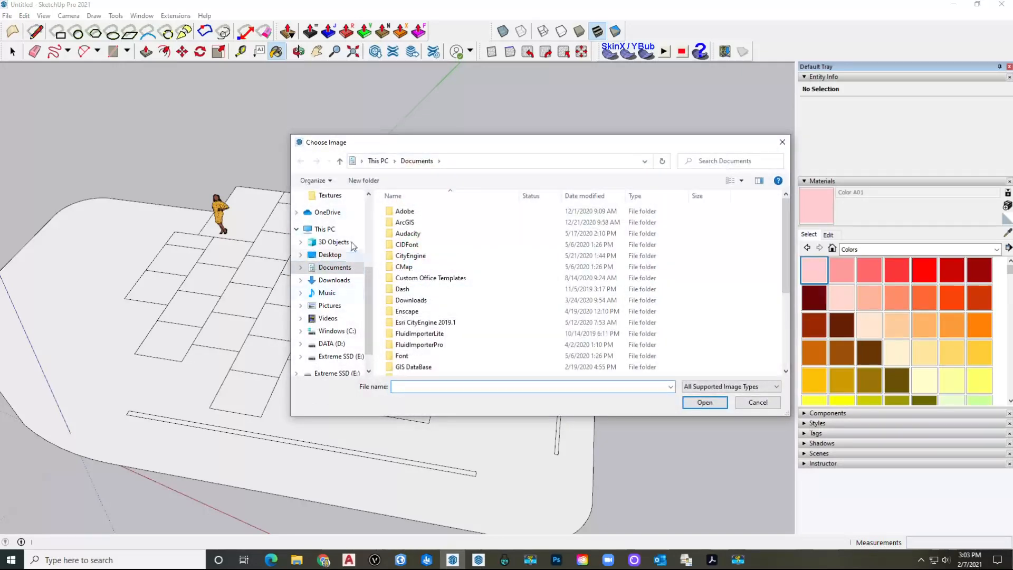
{"action": "left_click", "coordinate": [335, 279]}
{"action": "double_click", "coordinate": [410, 239]}
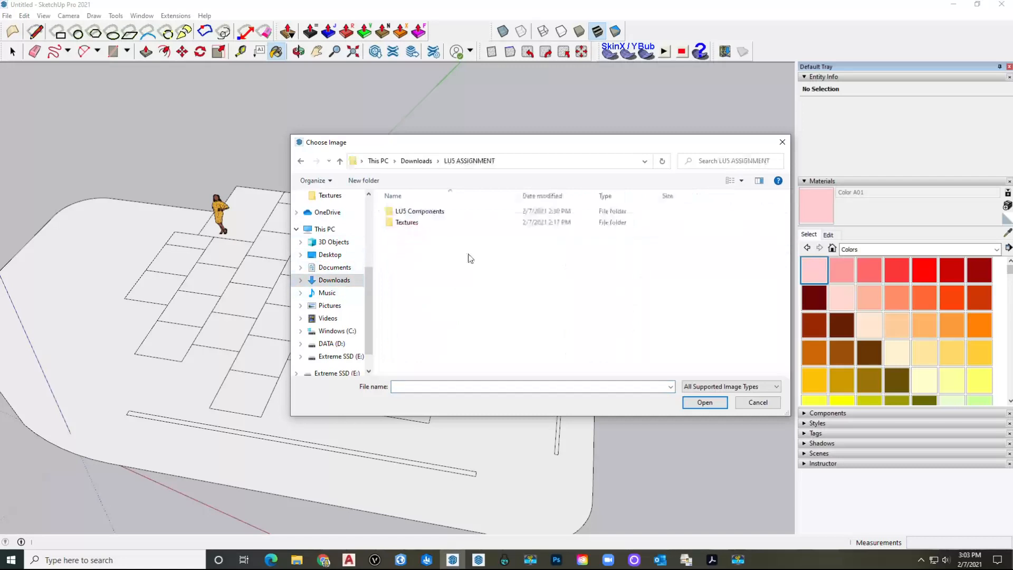
{"action": "double_click", "coordinate": [413, 223]}
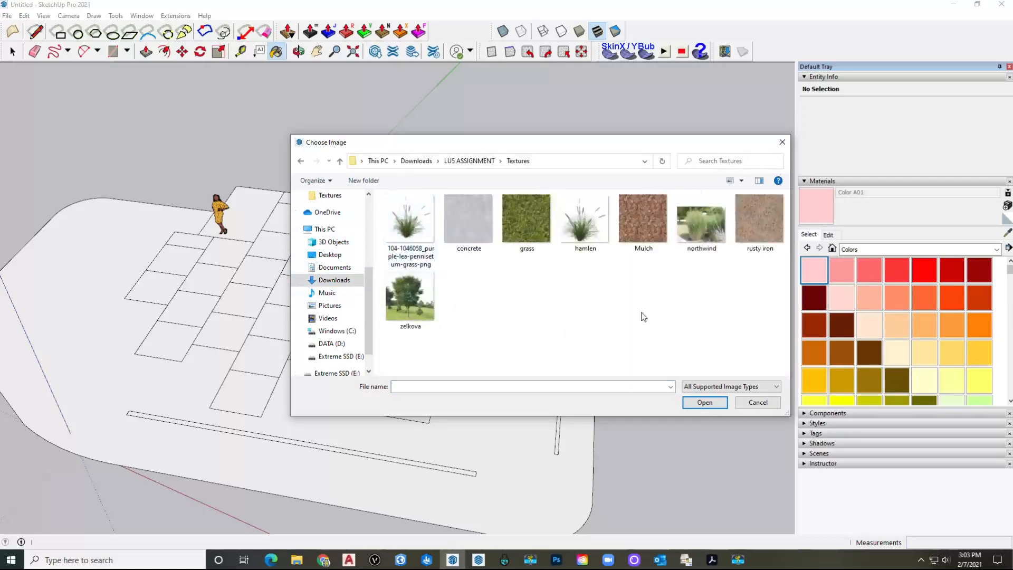
{"action": "left_click", "coordinate": [526, 219]}
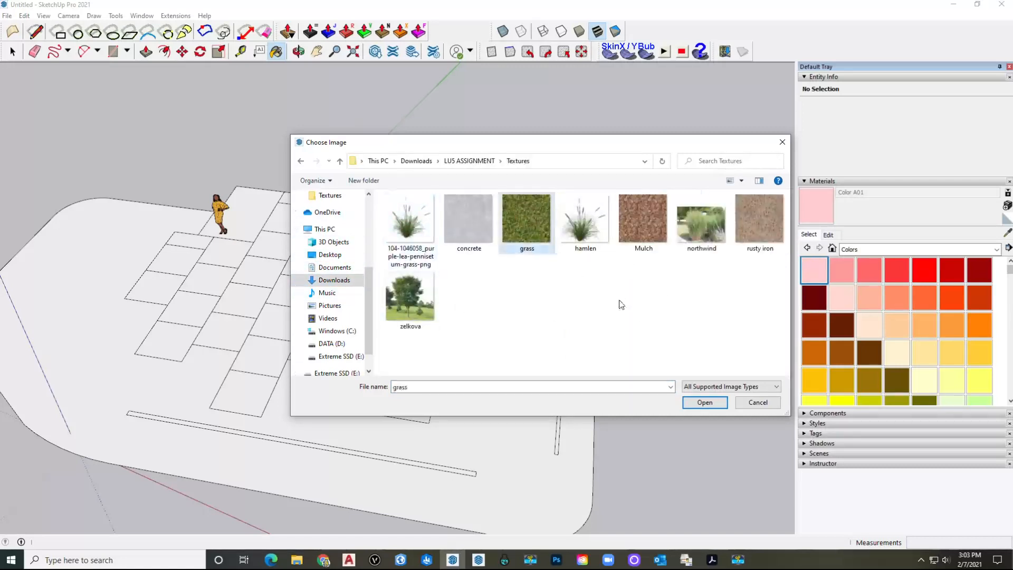
{"action": "left_click", "coordinate": [704, 402]}
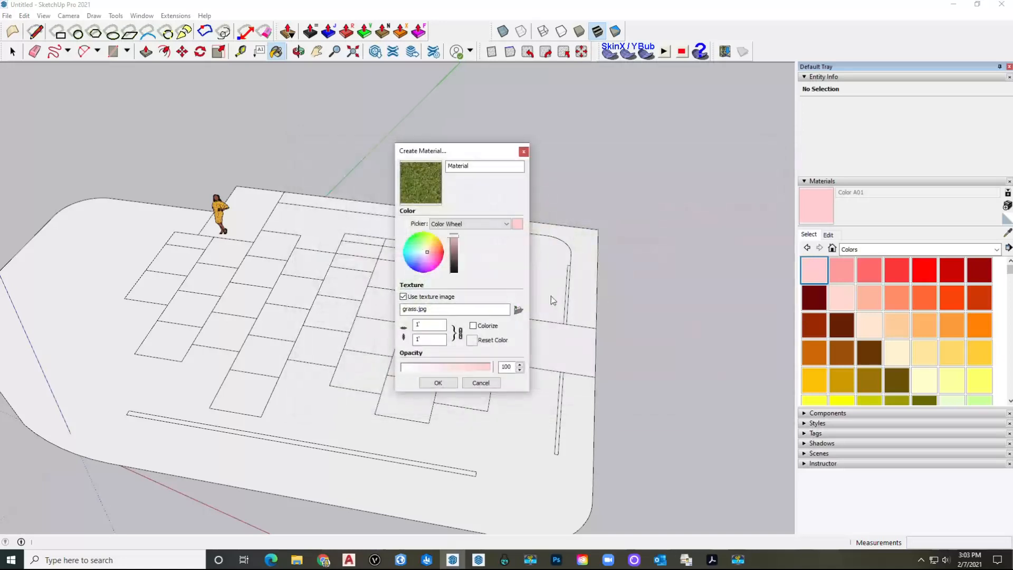
Step: Confirm the grass material and paint the site's outer border strip with it
{"action": "left_click", "coordinate": [437, 383]}
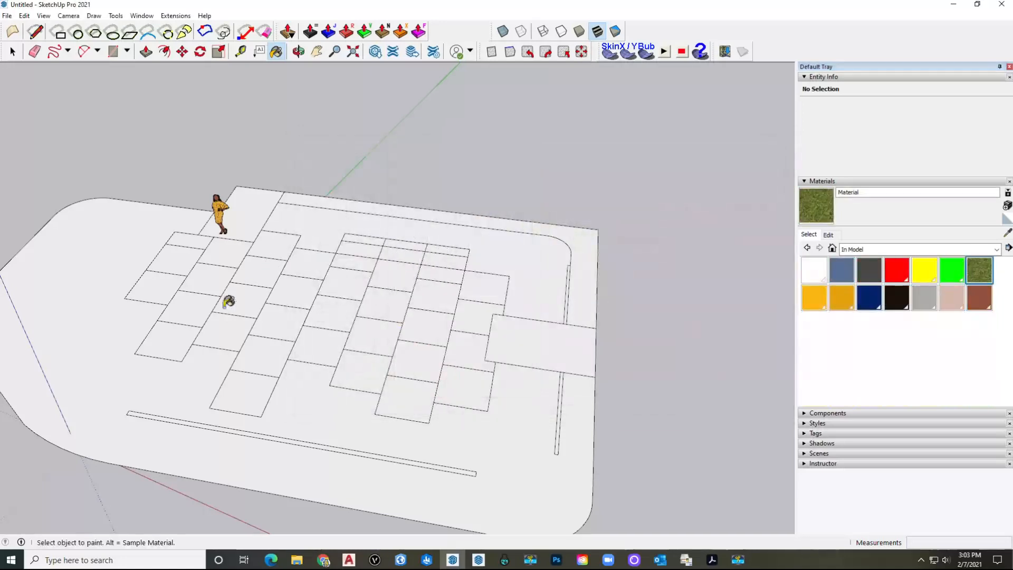
{"action": "scroll", "coordinate": [247, 326], "scroll_direction": "down", "scroll_amount": 2}
{"action": "scroll", "coordinate": [327, 232], "scroll_direction": "up", "scroll_amount": 2}
{"action": "left_click", "coordinate": [323, 227]}
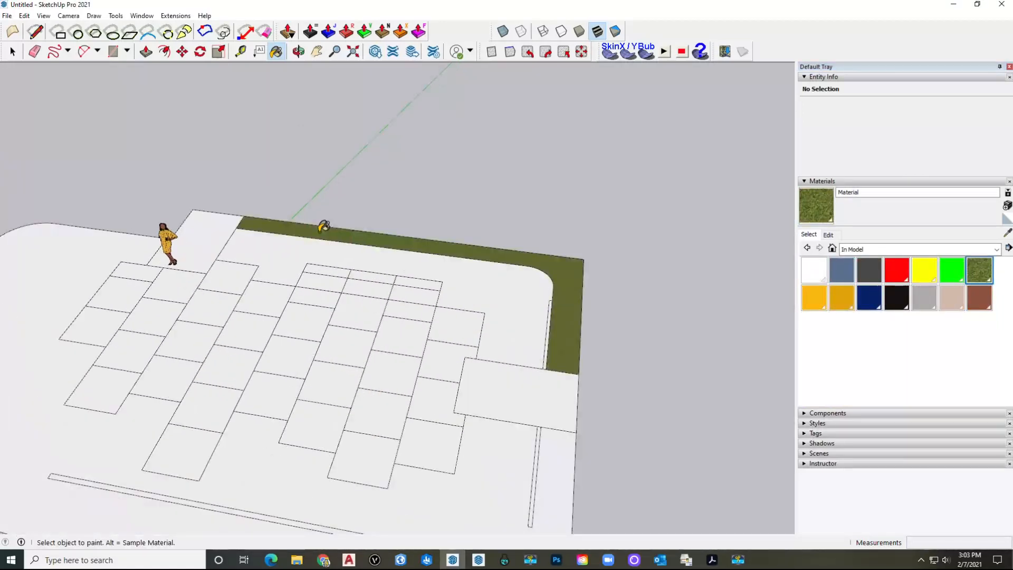
{"action": "scroll", "coordinate": [574, 275], "scroll_direction": "up", "scroll_amount": 5}
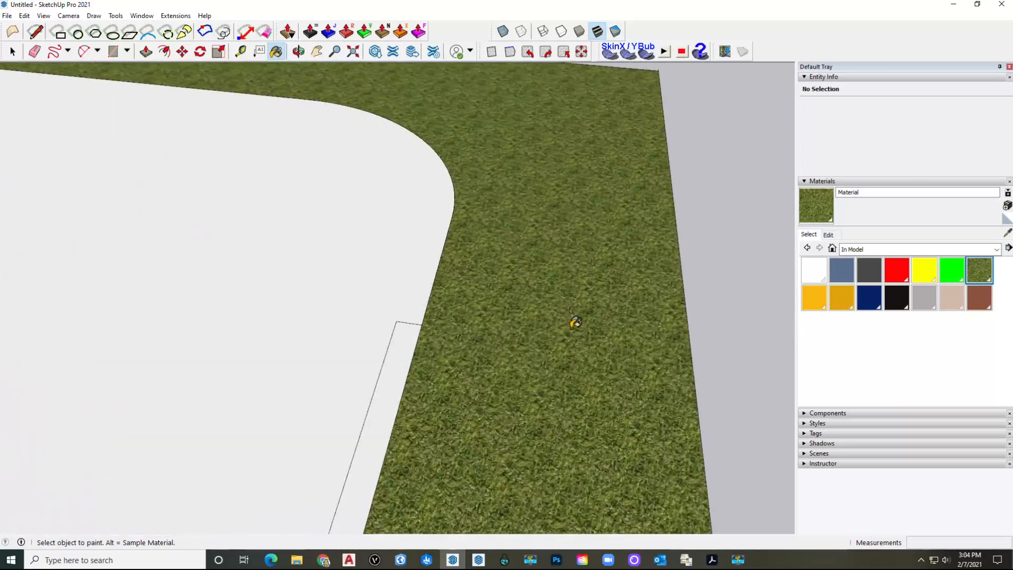
{"action": "scroll", "coordinate": [573, 275], "scroll_direction": "down", "scroll_amount": 2}
Step: Start another new material, look for the concrete image, then cancel the image chooser
{"action": "left_click", "coordinate": [1007, 205]}
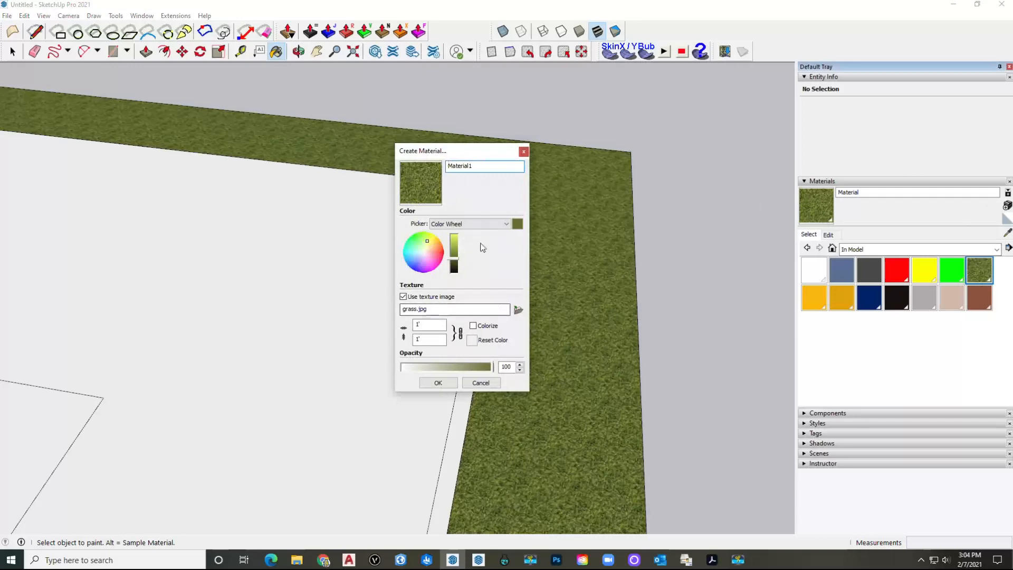
{"action": "left_click", "coordinate": [518, 310]}
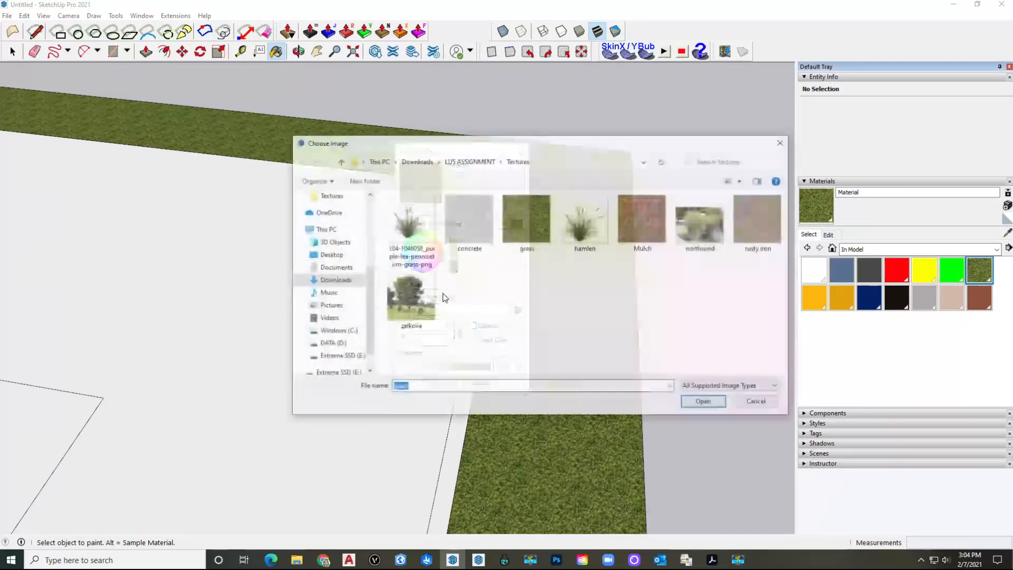
{"action": "left_click", "coordinate": [462, 230]}
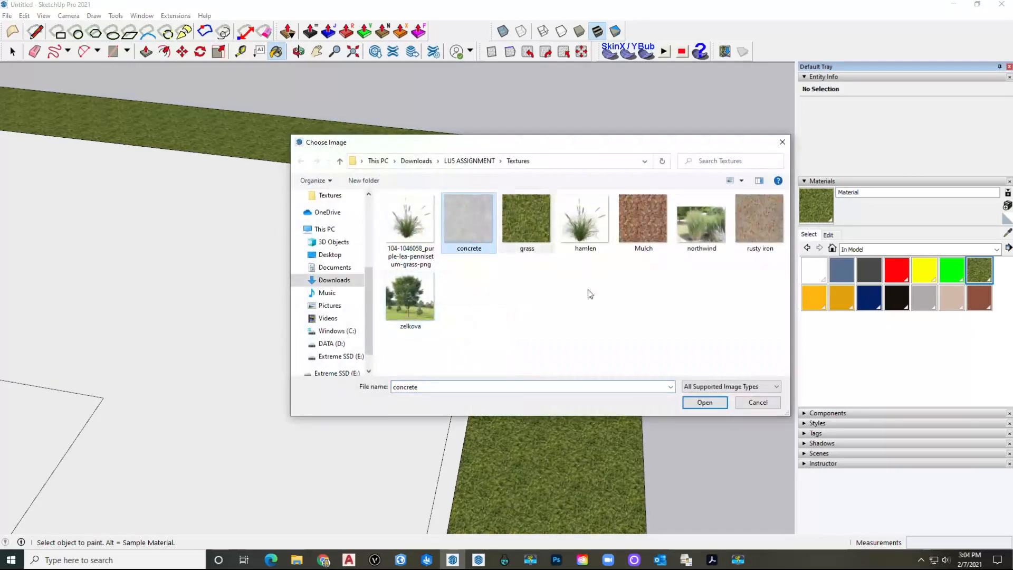
{"action": "left_click", "coordinate": [758, 403]}
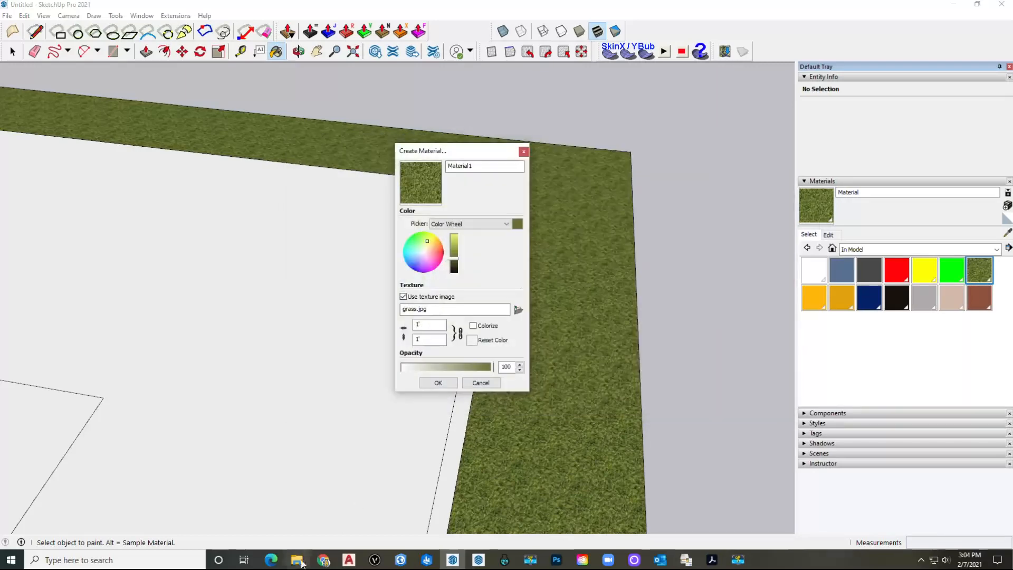
Step: Change the image search to 'concrete seamless texture'
{"action": "left_click", "coordinate": [323, 559]}
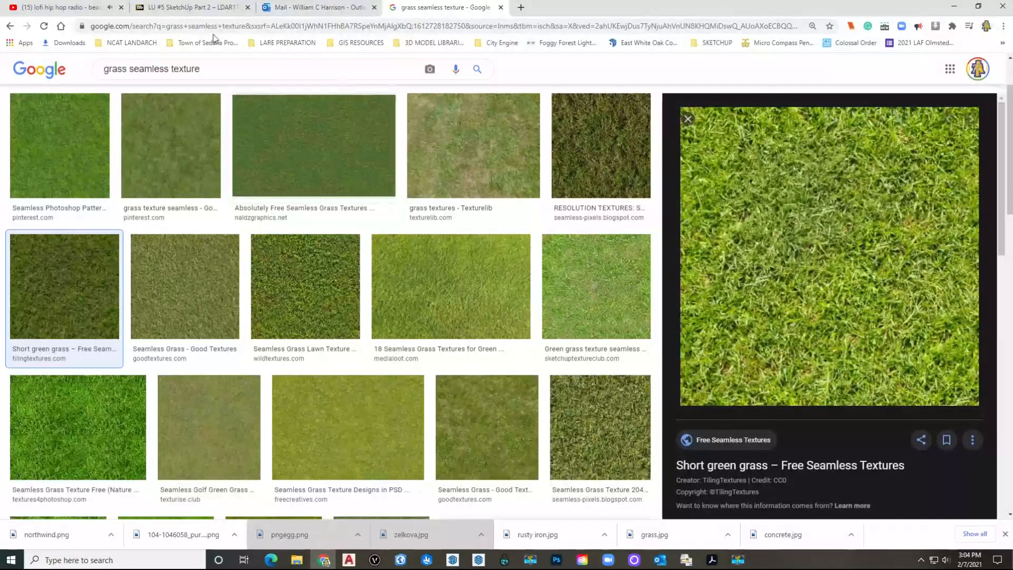
{"action": "double_click", "coordinate": [109, 71]}
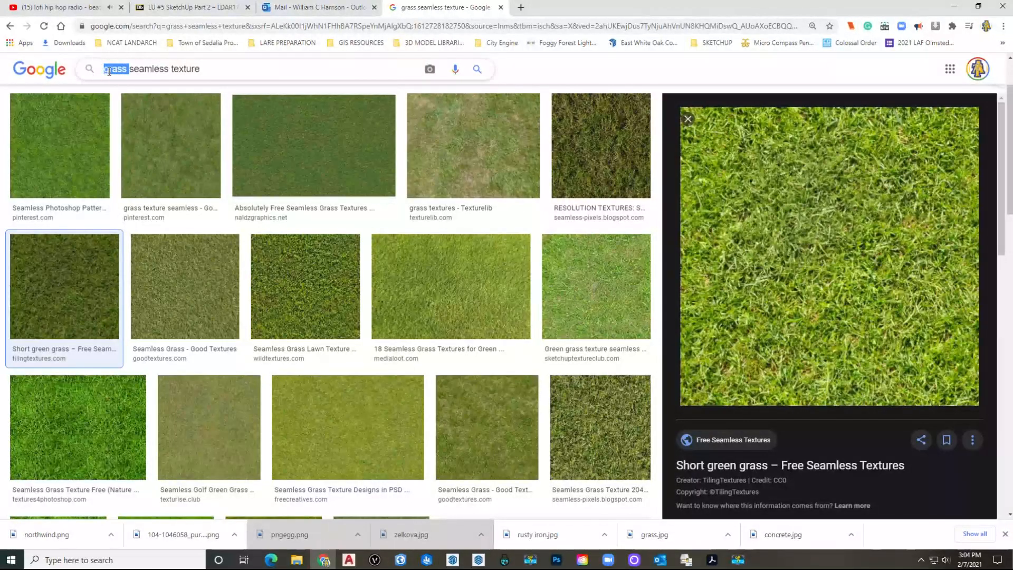
{"action": "type", "text": "concre"}
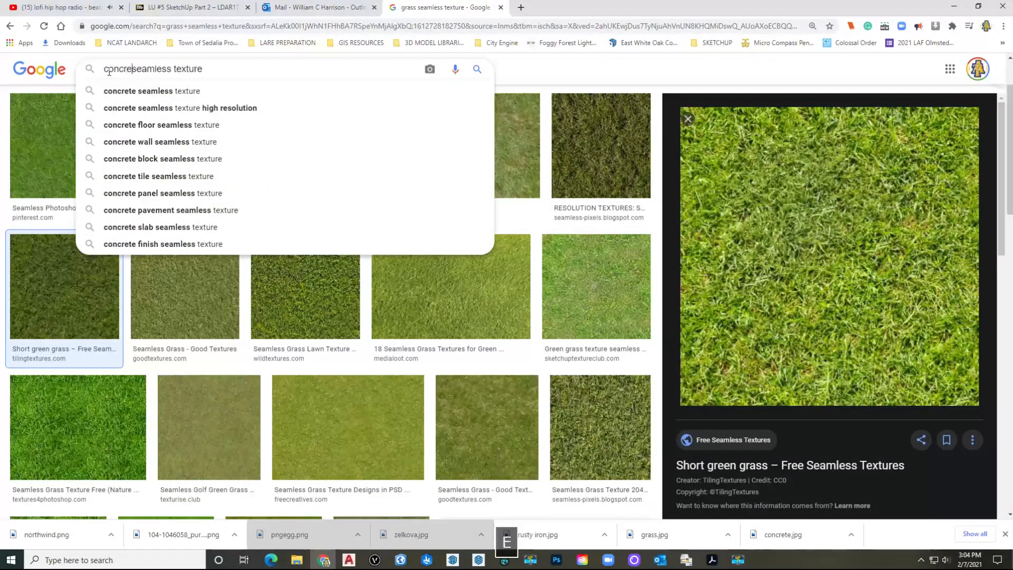
{"action": "type", "text": "te"}
{"action": "key", "text": "Return"}
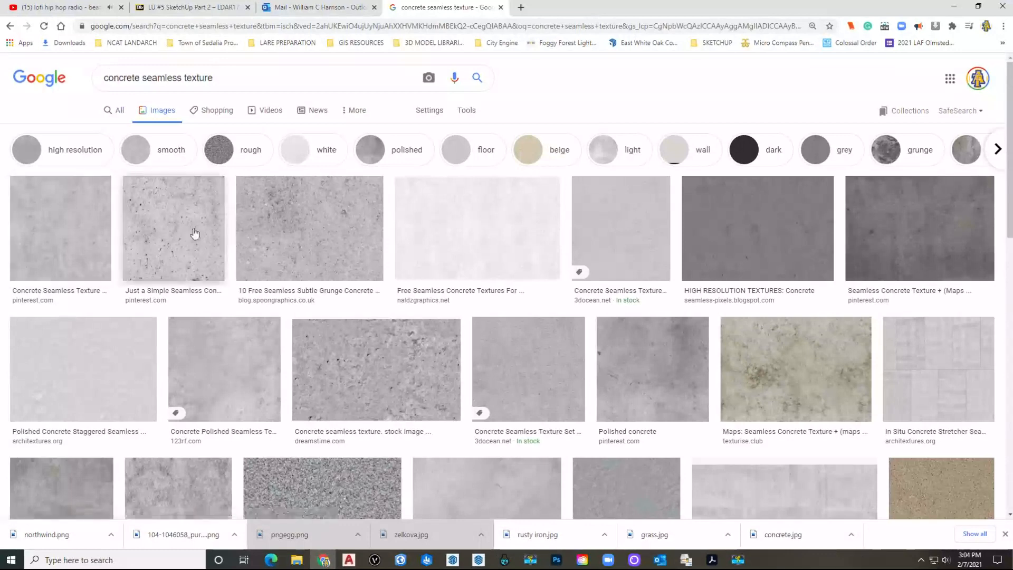
Step: Save the first concrete texture image as concrete.jpg in the Textures folder
{"action": "left_click", "coordinate": [74, 245]}
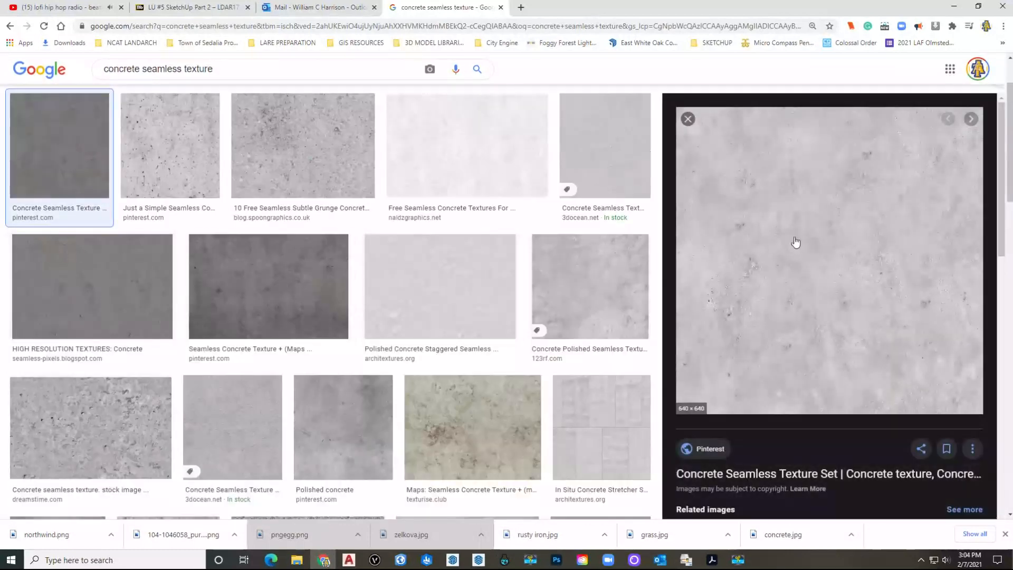
{"action": "right_click", "coordinate": [799, 247]}
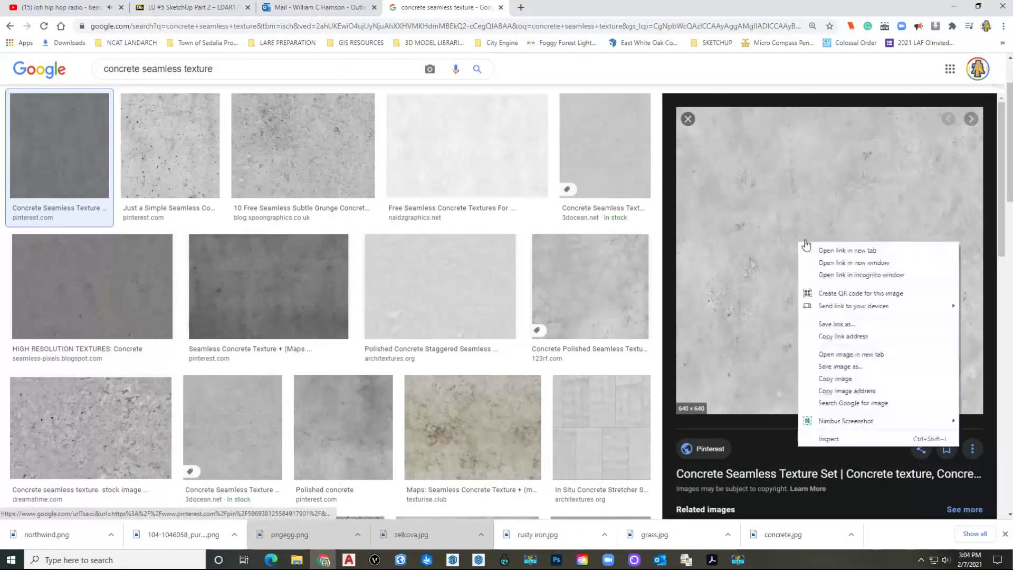
{"action": "left_click", "coordinate": [853, 366]}
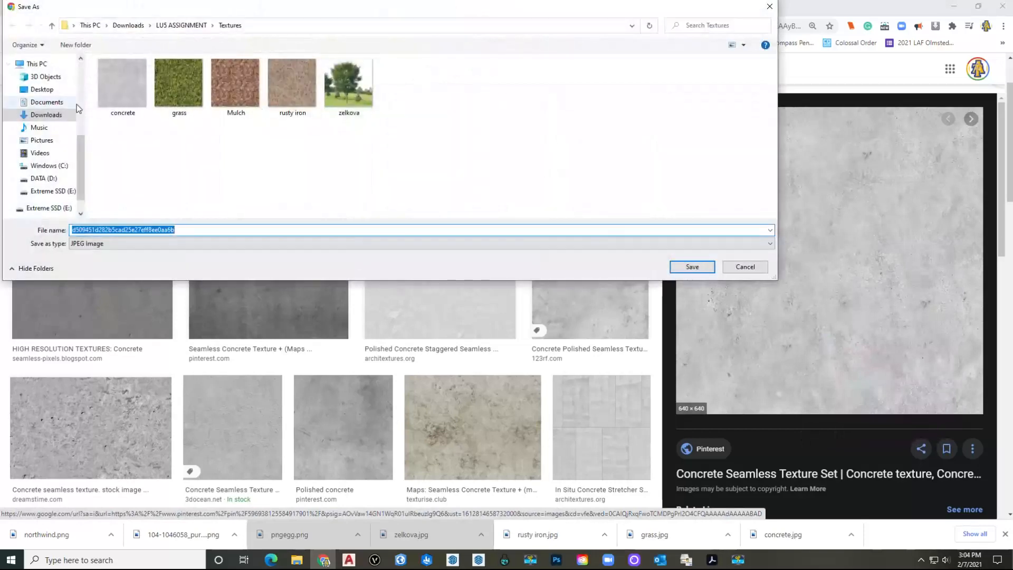
{"action": "left_click", "coordinate": [746, 274]}
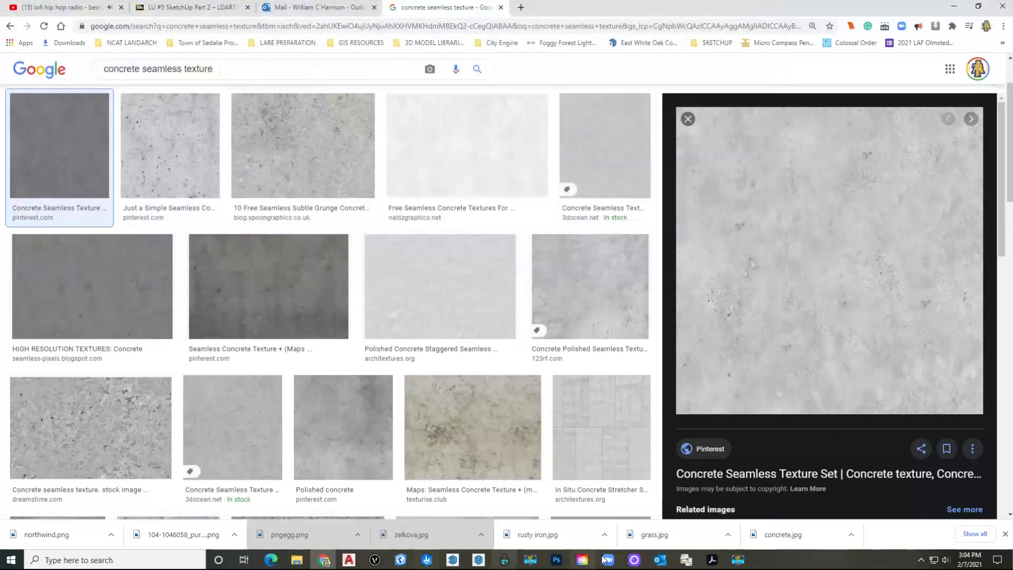
Step: Create a new material using the concrete.jpg texture image
{"action": "left_click", "coordinate": [489, 561]}
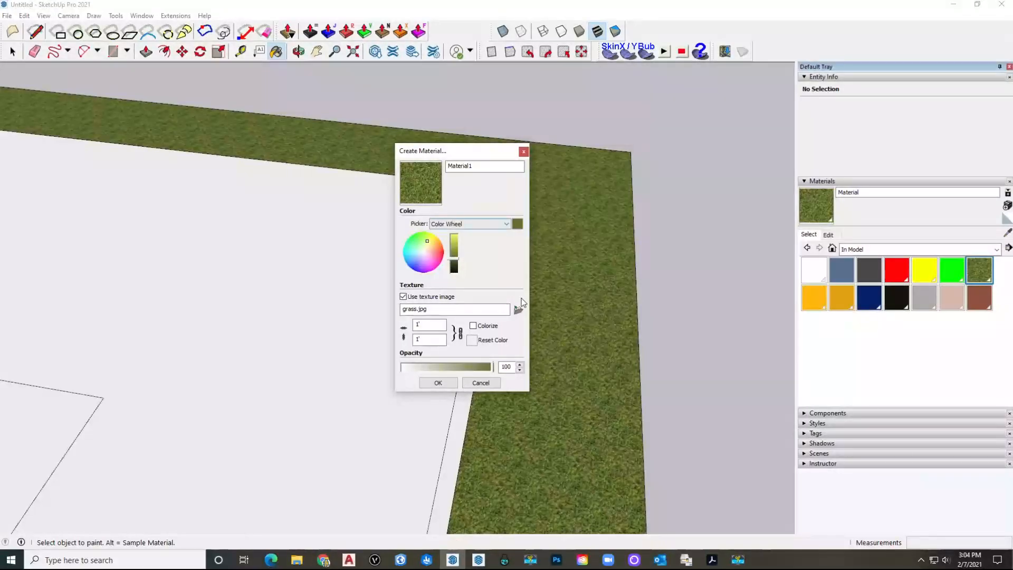
{"action": "left_click", "coordinate": [518, 312]}
{"action": "left_click", "coordinate": [468, 219]}
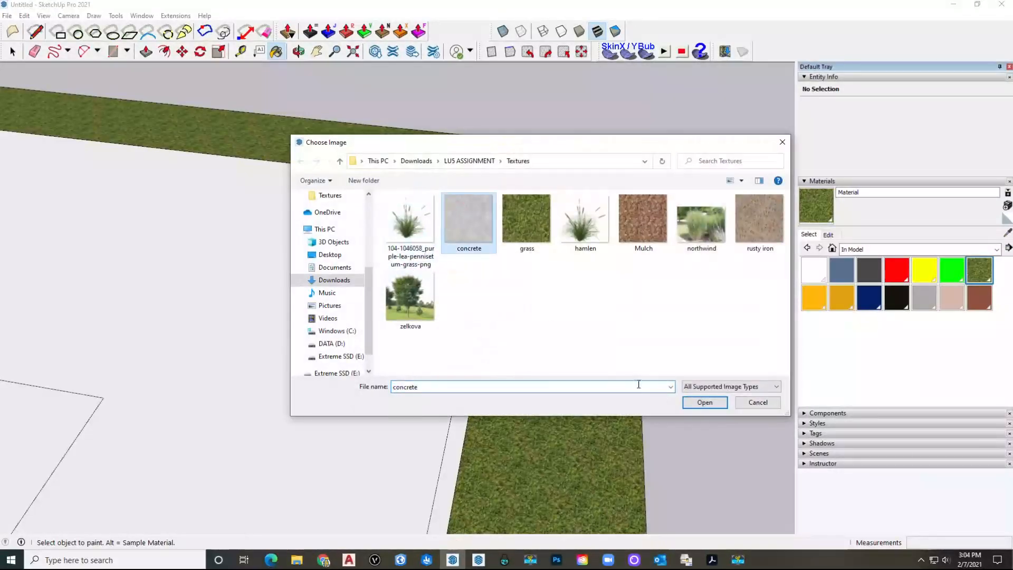
{"action": "left_click", "coordinate": [717, 407]}
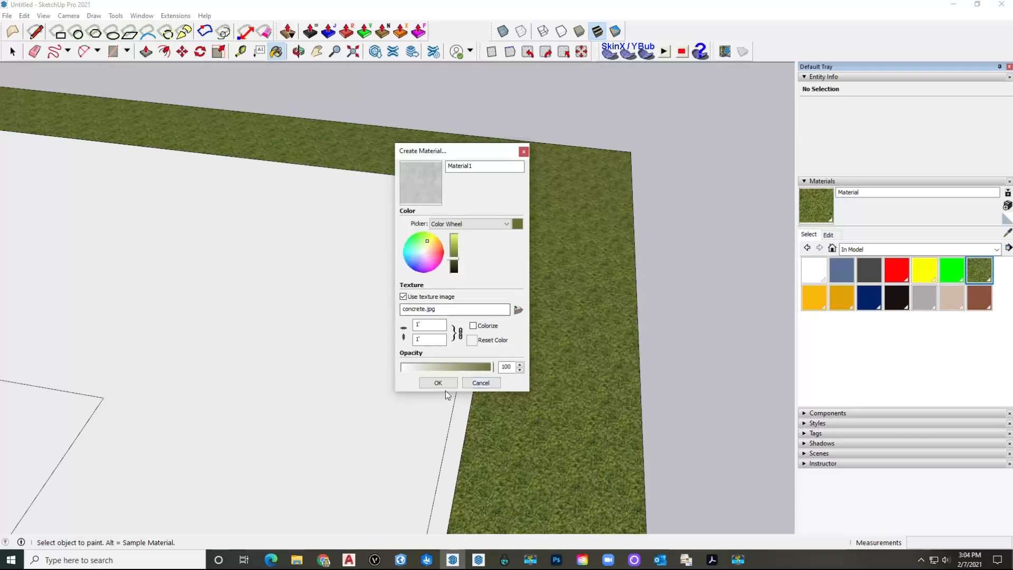
{"action": "left_click", "coordinate": [437, 383]}
Step: Paint the paver tiles around the figure with the concrete material
{"action": "scroll", "coordinate": [416, 290], "scroll_direction": "down", "scroll_amount": 5}
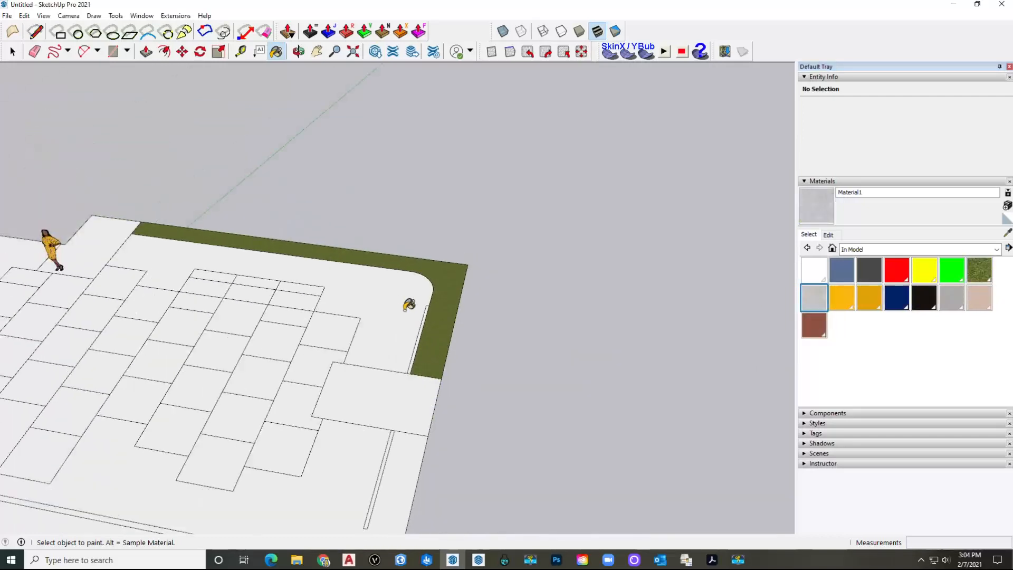
{"action": "middle_click_drag", "start_coordinate": [360, 311], "coordinate": [480, 339], "text": "shift"}
{"action": "left_click", "coordinate": [235, 285]}
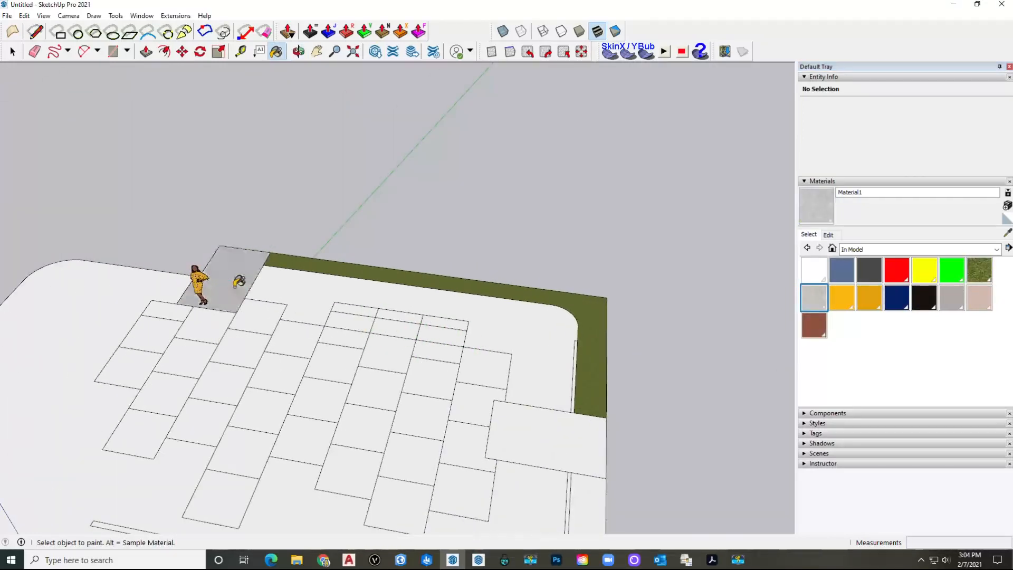
{"action": "middle_click_drag", "start_coordinate": [219, 315], "coordinate": [280, 276], "text": "shift"}
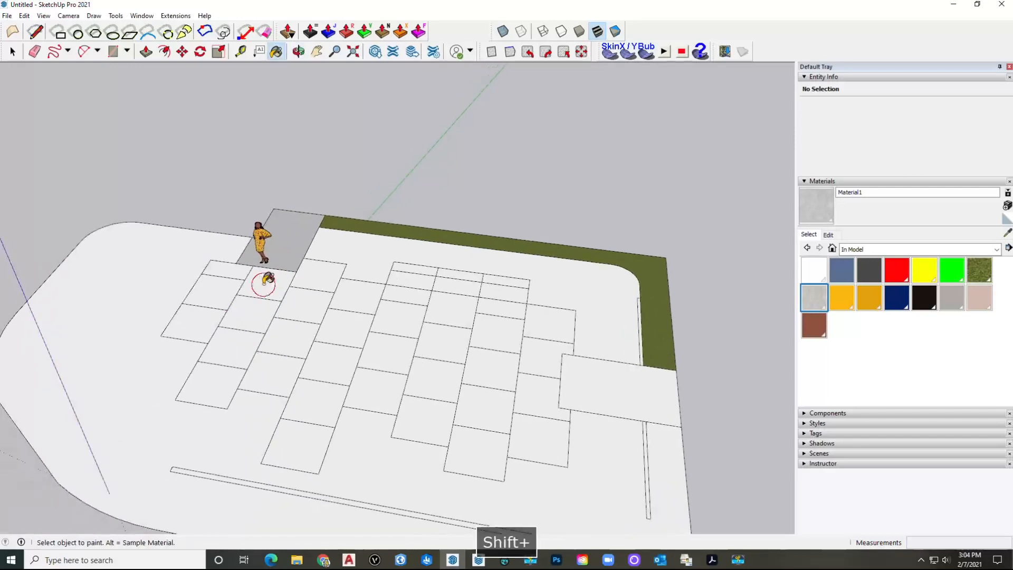
{"action": "left_click", "coordinate": [264, 282]}
{"action": "left_click", "coordinate": [196, 324]}
{"action": "left_click", "coordinate": [246, 316]}
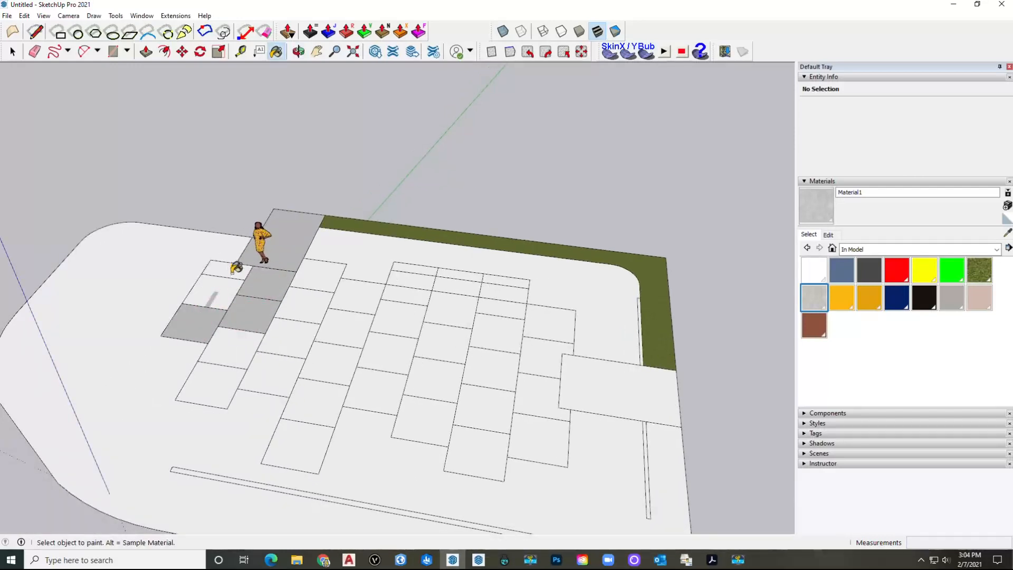
{"action": "left_click", "coordinate": [230, 365]}
{"action": "left_click", "coordinate": [237, 356]}
{"action": "left_click", "coordinate": [287, 322]}
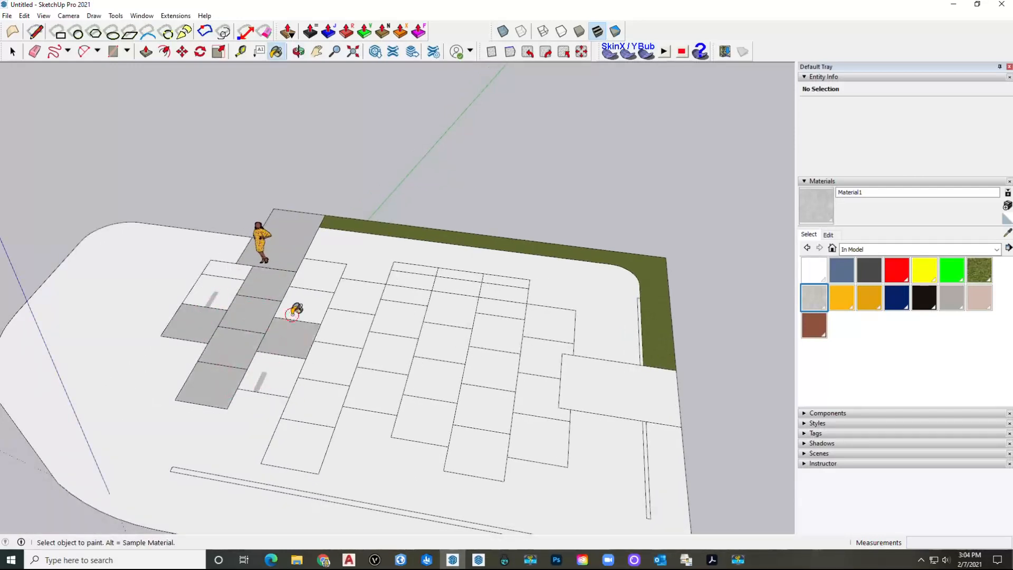
{"action": "left_click", "coordinate": [312, 285]}
Step: Paint the lower-left column of tiles and the next columns to the right with concrete
{"action": "left_click", "coordinate": [351, 295]}
{"action": "left_click", "coordinate": [342, 329]}
{"action": "left_click", "coordinate": [329, 364]}
{"action": "left_click", "coordinate": [314, 401]}
{"action": "left_click", "coordinate": [298, 445]}
{"action": "left_click", "coordinate": [377, 377]}
{"action": "left_click", "coordinate": [381, 352]}
{"action": "left_click", "coordinate": [400, 318]}
{"action": "left_click", "coordinate": [414, 291]}
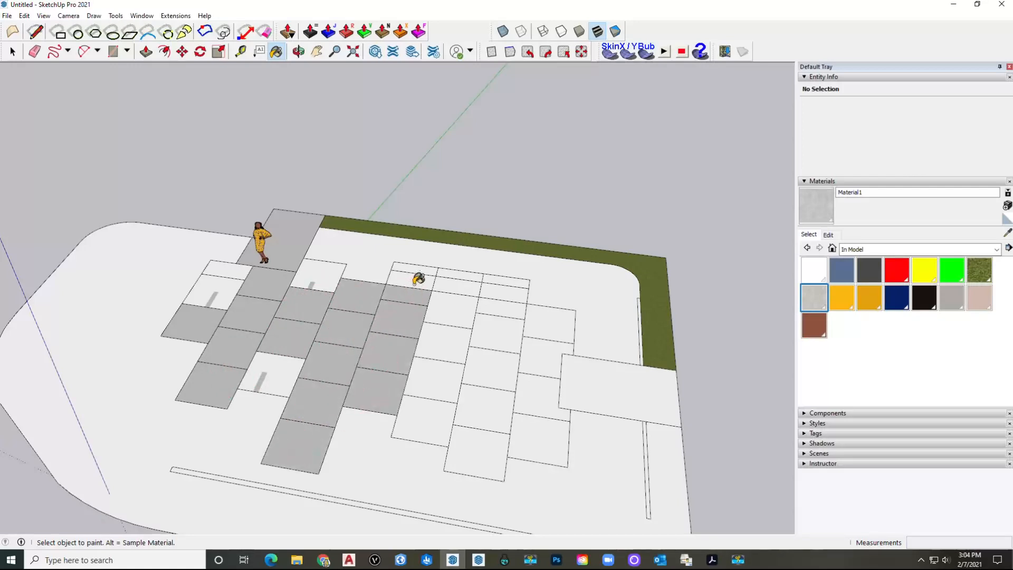
{"action": "left_click", "coordinate": [447, 301]}
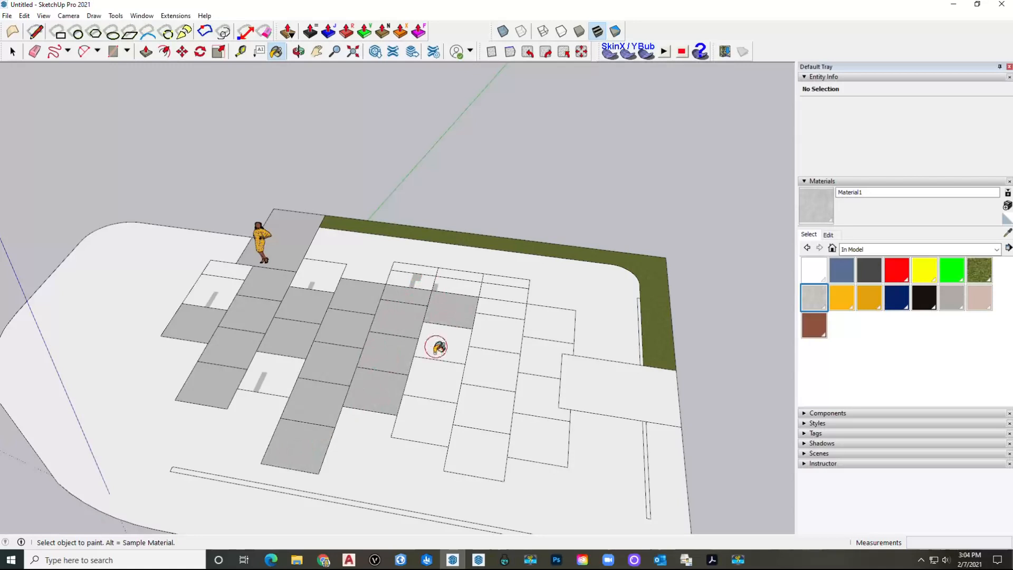
{"action": "left_click", "coordinate": [440, 345]}
{"action": "left_click", "coordinate": [429, 397]}
Step: Paint the tiles right of the grey strip and on the right side with concrete, then collapse the materials list
{"action": "left_click", "coordinate": [482, 410]}
{"action": "left_click", "coordinate": [489, 368]}
{"action": "left_click", "coordinate": [424, 415]}
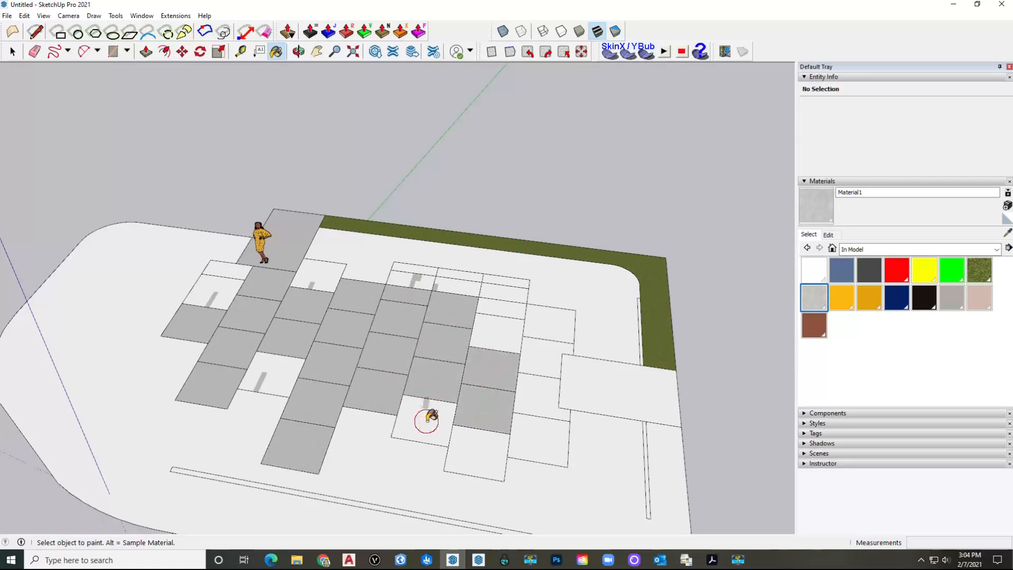
{"action": "left_click", "coordinate": [539, 425]}
{"action": "left_click", "coordinate": [537, 390]}
{"action": "left_click", "coordinate": [549, 335]}
{"action": "left_click", "coordinate": [486, 339]}
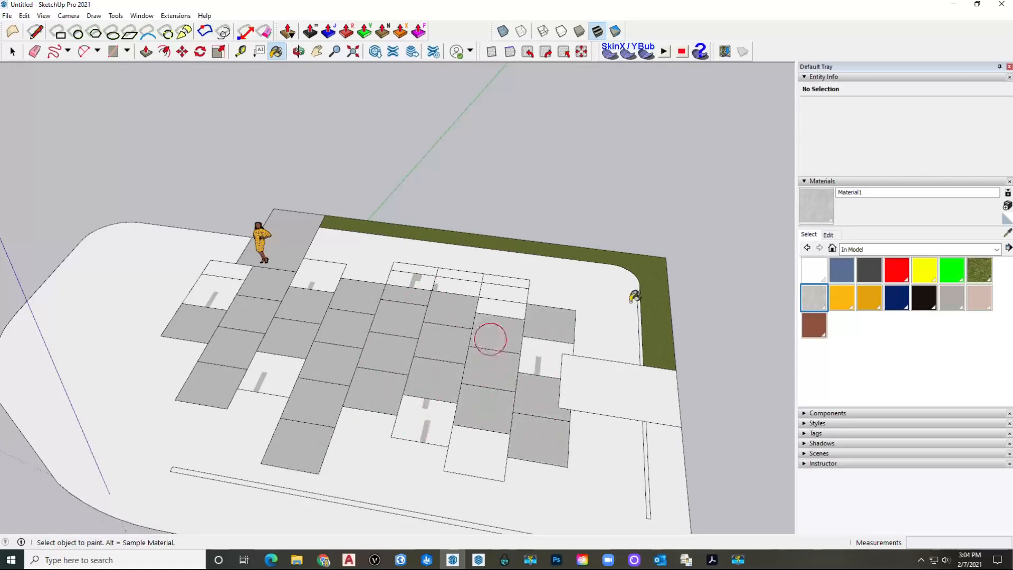
{"action": "left_click", "coordinate": [834, 182]}
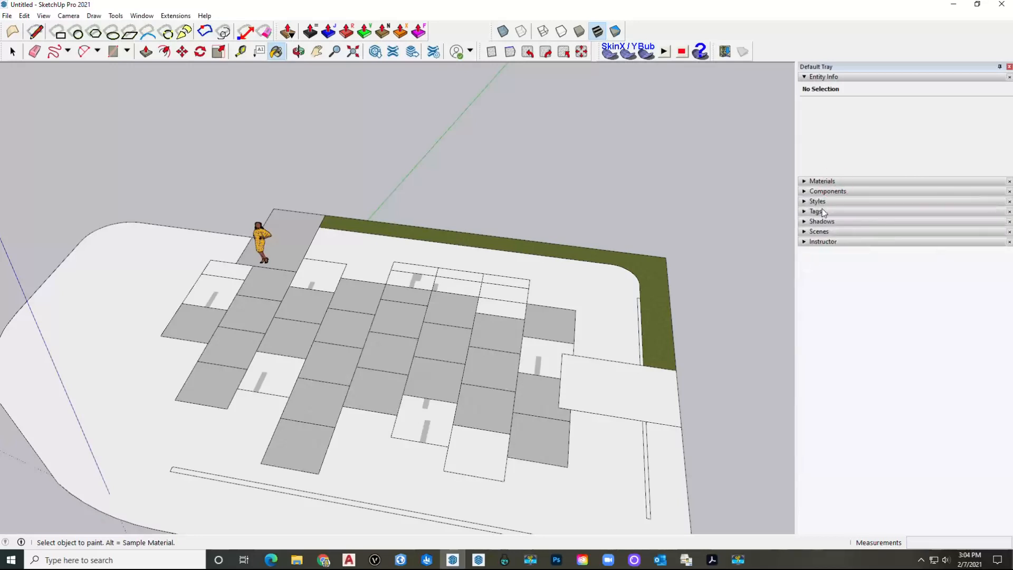
Step: Make the Stone Pavers tag visible in the Tags panel
{"action": "left_click", "coordinate": [830, 201]}
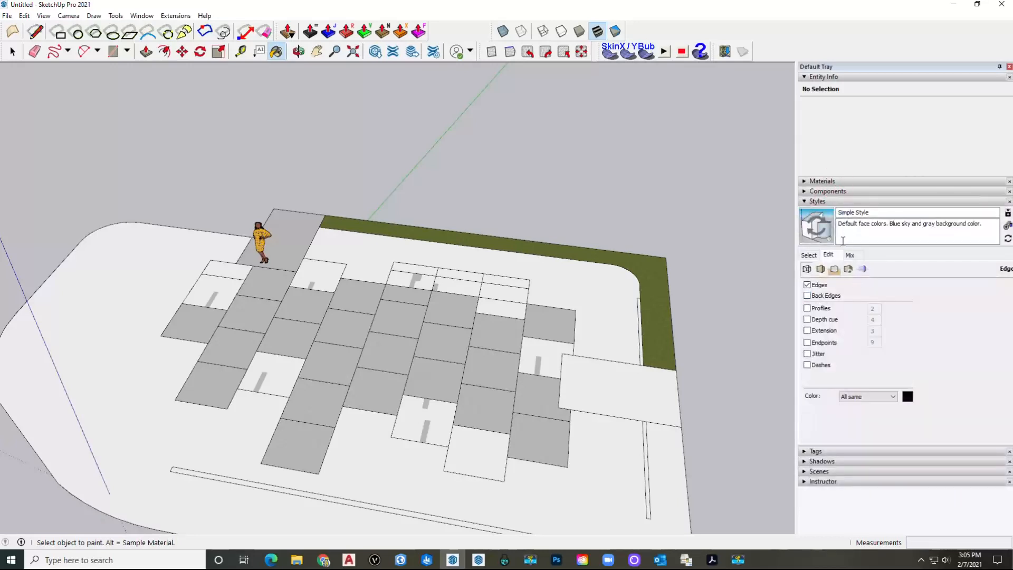
{"action": "left_click", "coordinate": [830, 201]}
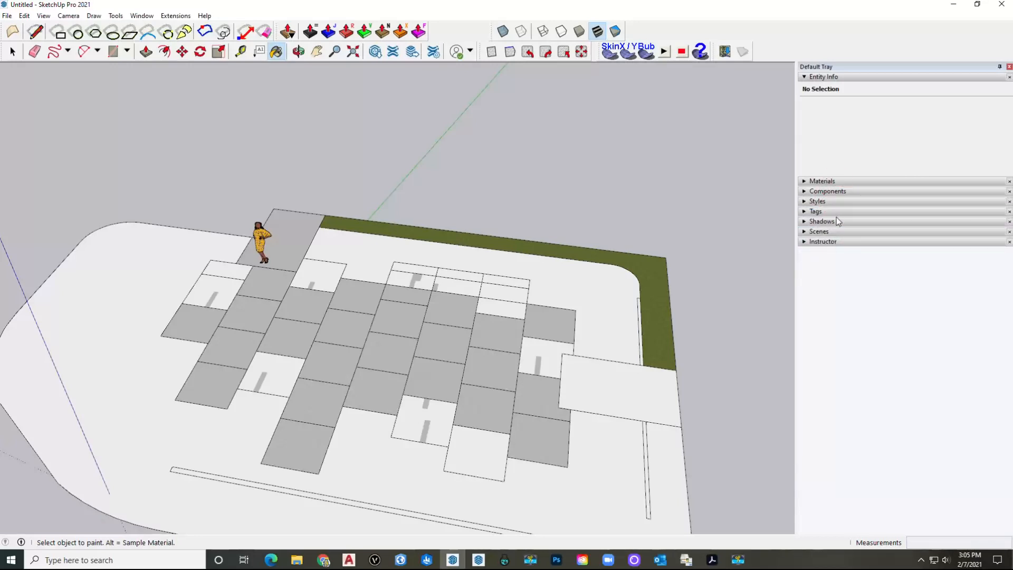
{"action": "left_click", "coordinate": [833, 211]}
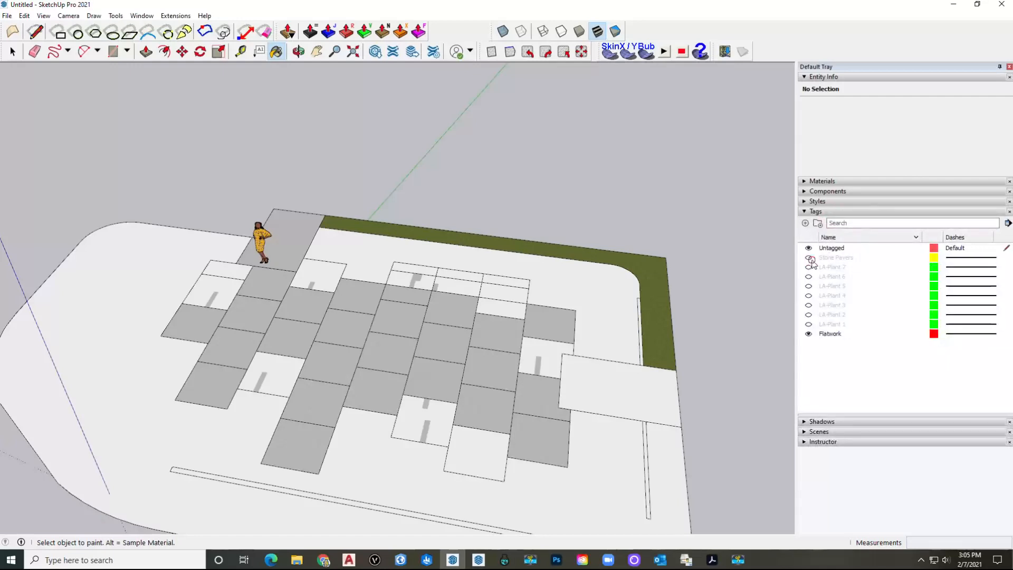
{"action": "left_click", "coordinate": [809, 258]}
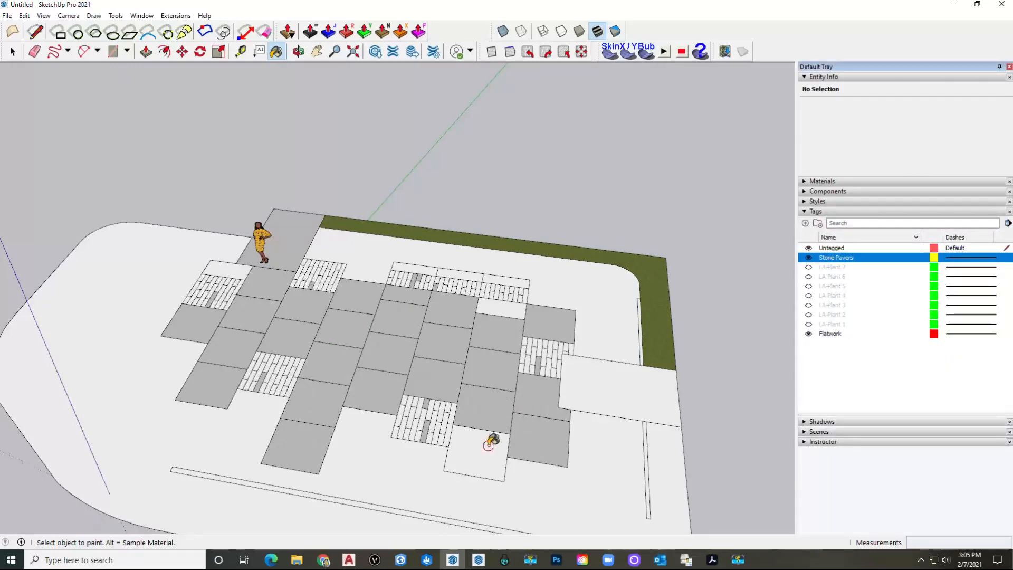
Step: Paint the remaining white tiles and the large right slab with concrete
{"action": "left_click", "coordinate": [483, 445]}
{"action": "left_click", "coordinate": [223, 267]}
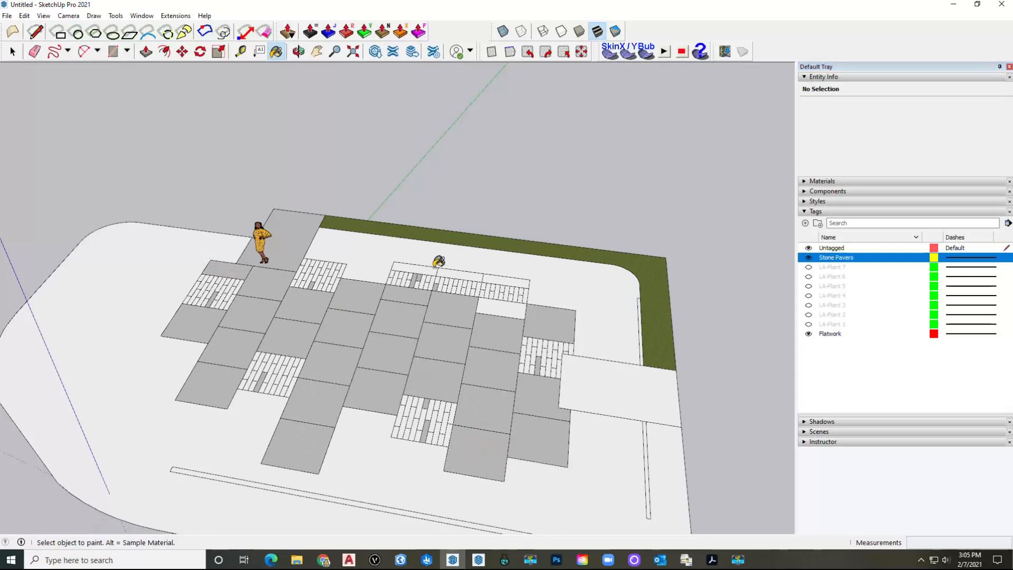
{"action": "scroll", "coordinate": [437, 264], "scroll_direction": "up", "scroll_amount": 2}
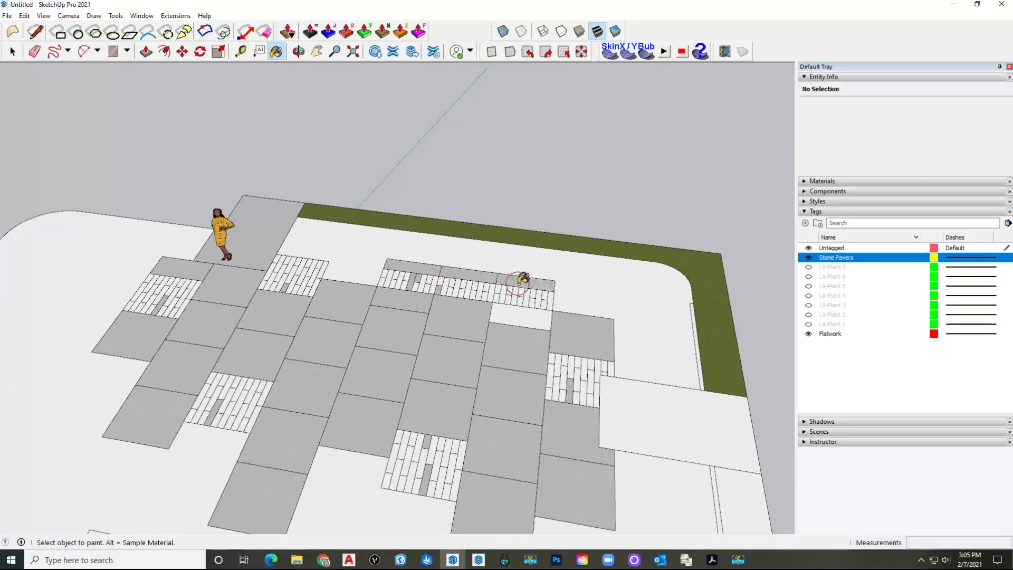
{"action": "scroll", "coordinate": [453, 315], "scroll_direction": "down", "scroll_amount": 1}
{"action": "left_click", "coordinate": [505, 317]}
{"action": "left_click", "coordinate": [592, 388]}
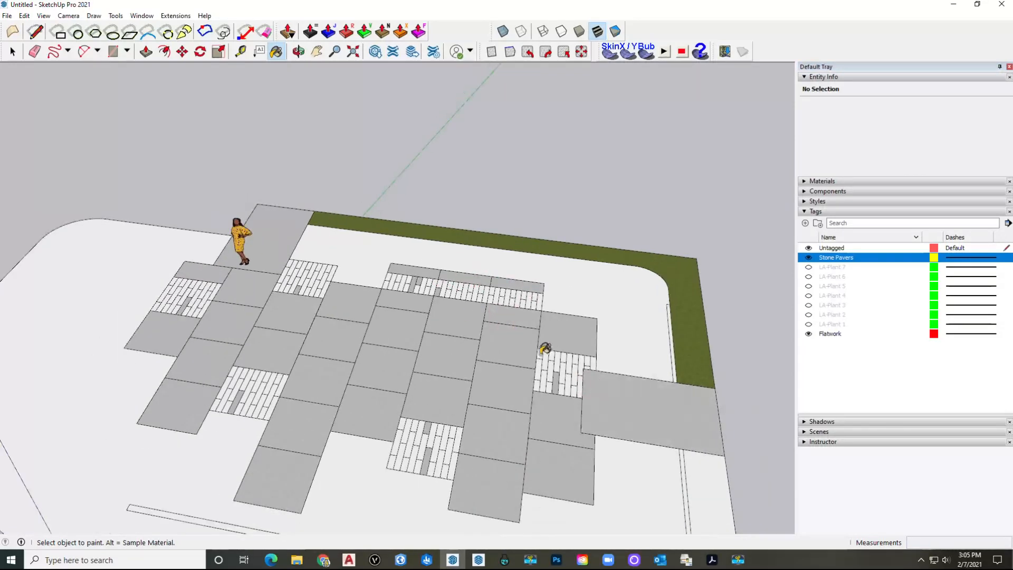
{"action": "scroll", "coordinate": [542, 346], "scroll_direction": "down", "scroll_amount": 2}
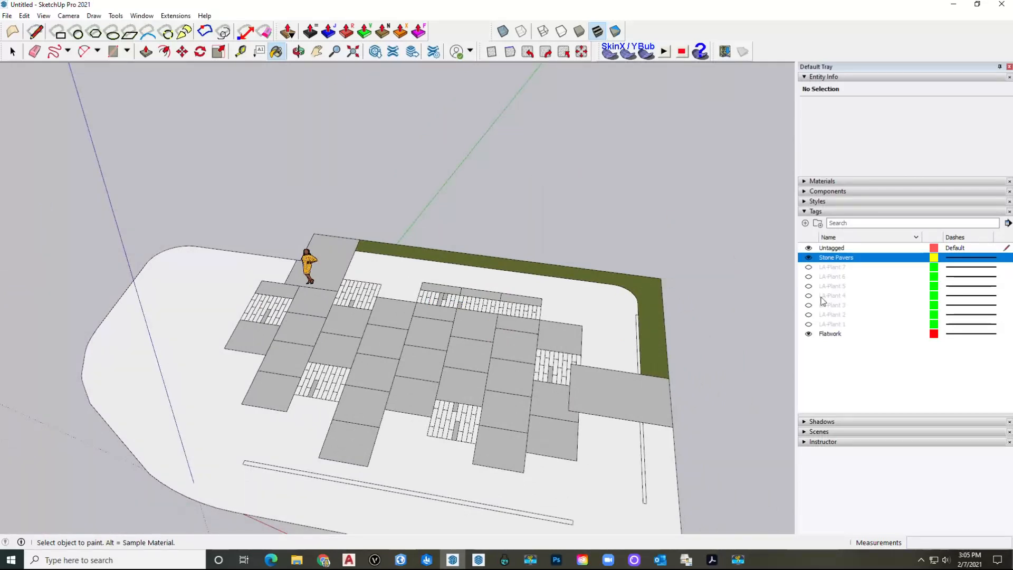
Step: Bring the materials list back and review the side-panel options without changing anything
{"action": "left_click", "coordinate": [822, 181]}
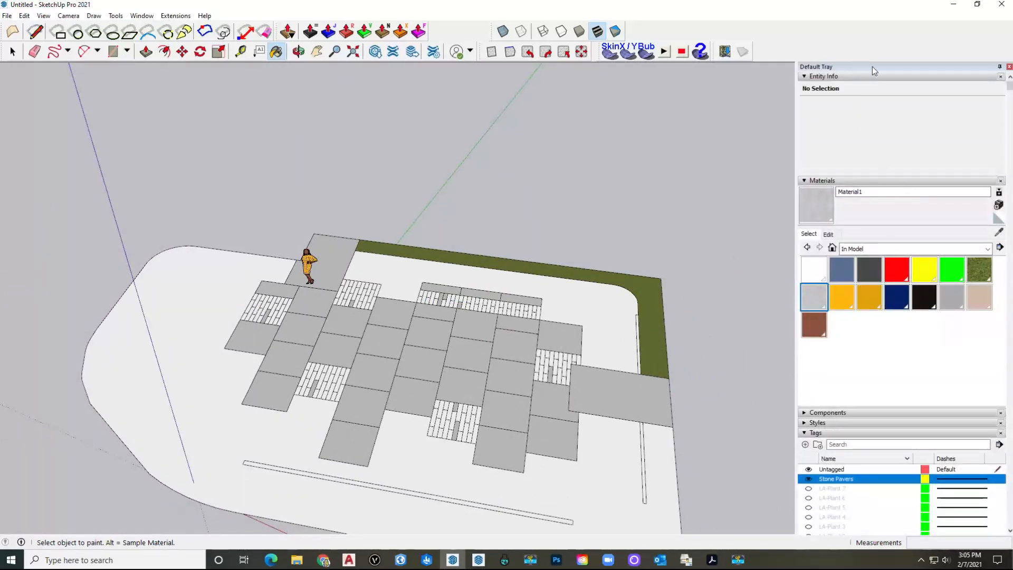
{"action": "left_click", "coordinate": [172, 16]}
{"action": "mouse_move", "coordinate": [148, 17]}
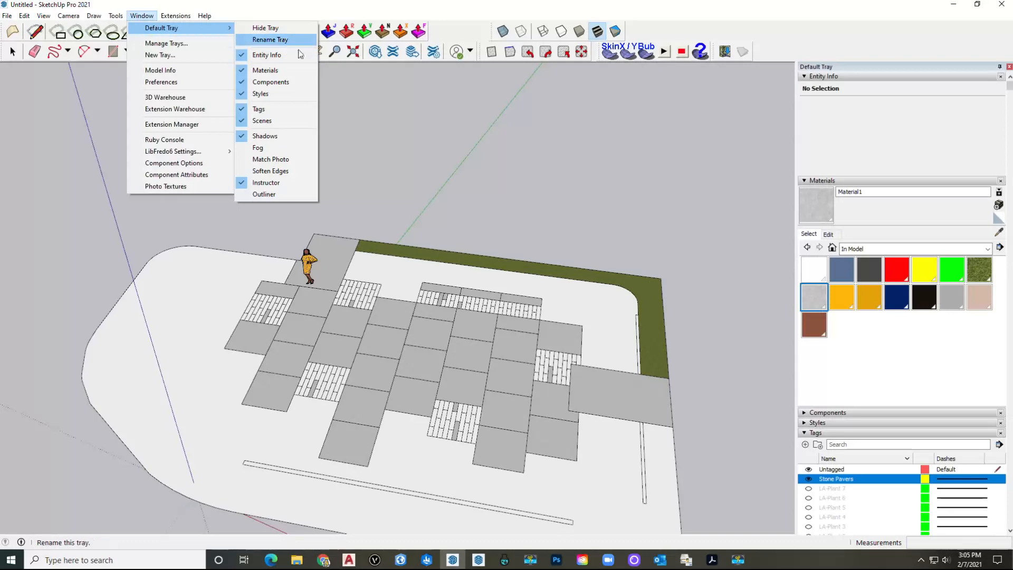
{"action": "left_click", "coordinate": [853, 38]}
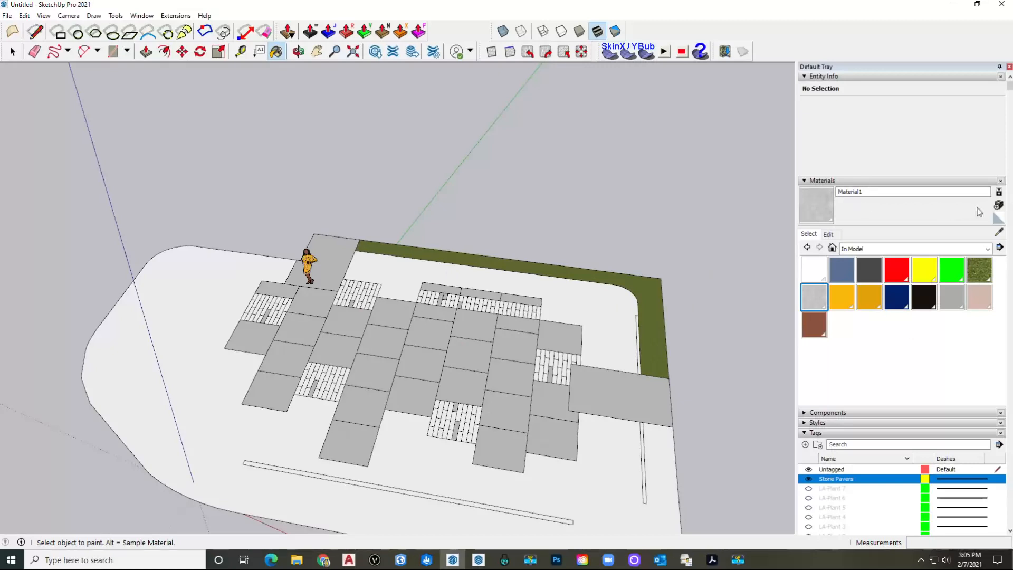
Step: Create a new material from Mulch.jpg and paint the ground face around the paving with it
{"action": "left_click", "coordinate": [998, 205]}
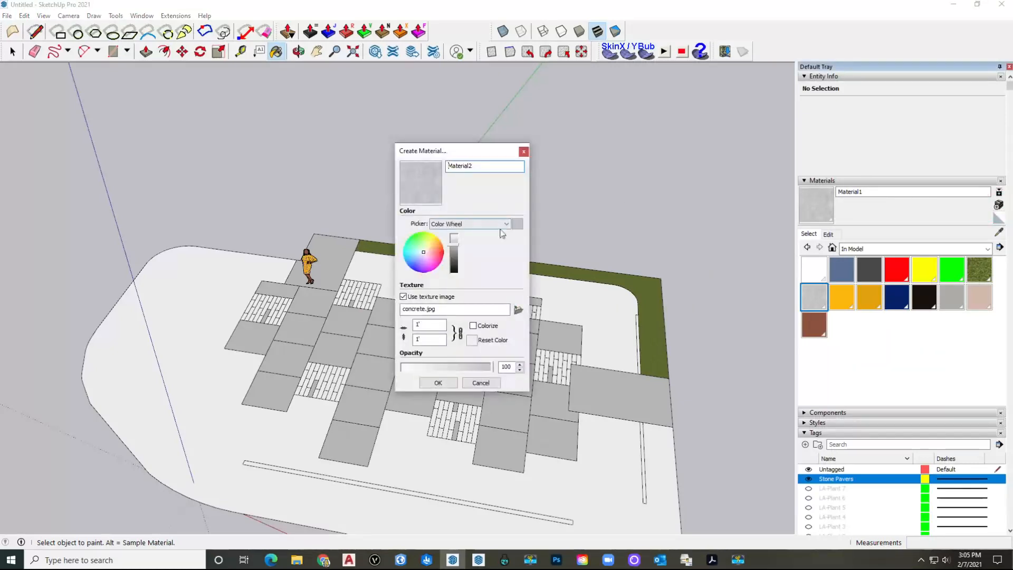
{"action": "left_click", "coordinate": [515, 310]}
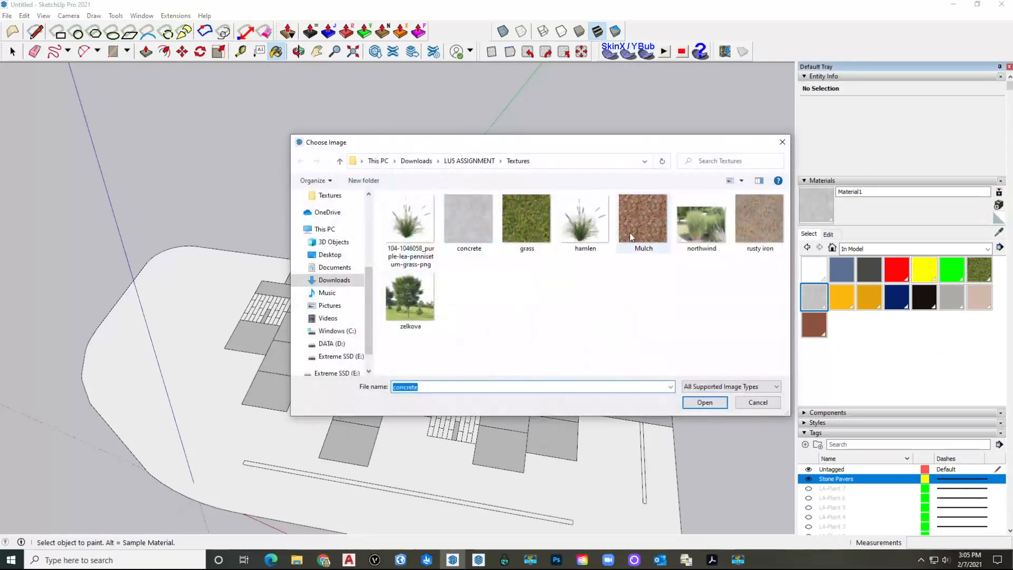
{"action": "left_click", "coordinate": [705, 403]}
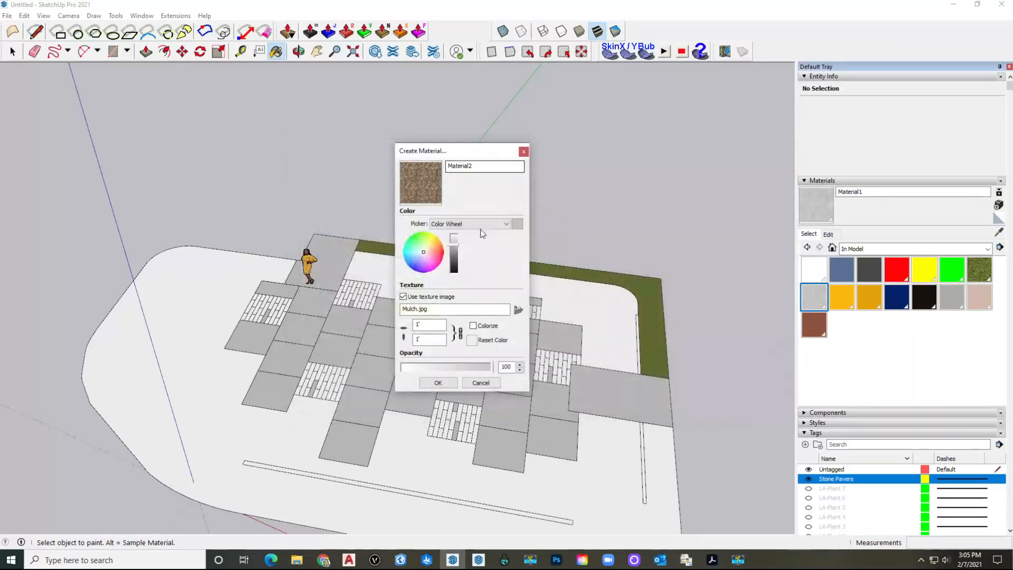
{"action": "left_click", "coordinate": [439, 382]}
{"action": "left_click", "coordinate": [175, 357]}
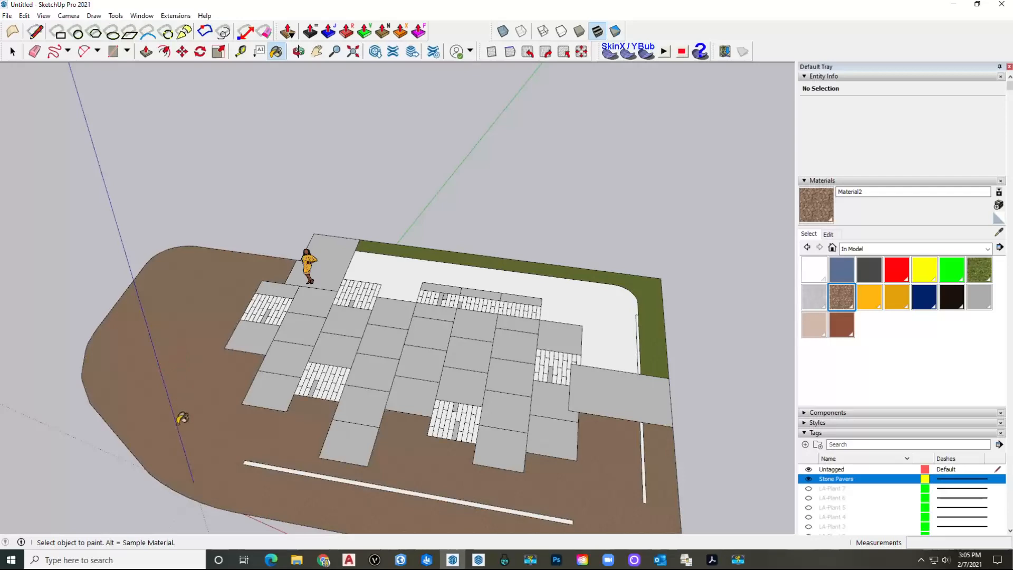
{"action": "scroll", "coordinate": [260, 382], "scroll_direction": "up", "scroll_amount": 6}
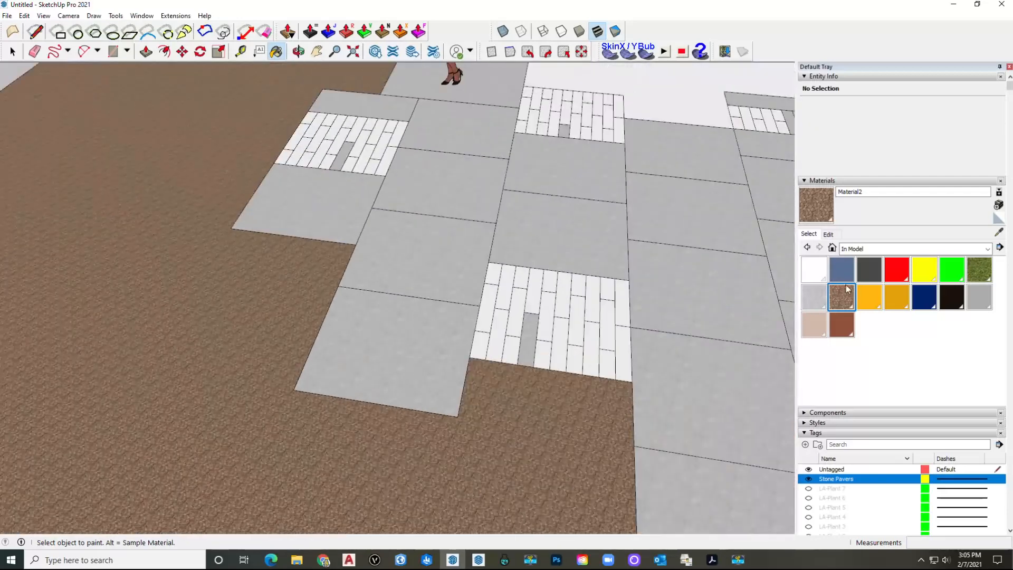
Step: Edit the mulch material to a 3' texture size and darken it slightly
{"action": "double_click", "coordinate": [839, 294]}
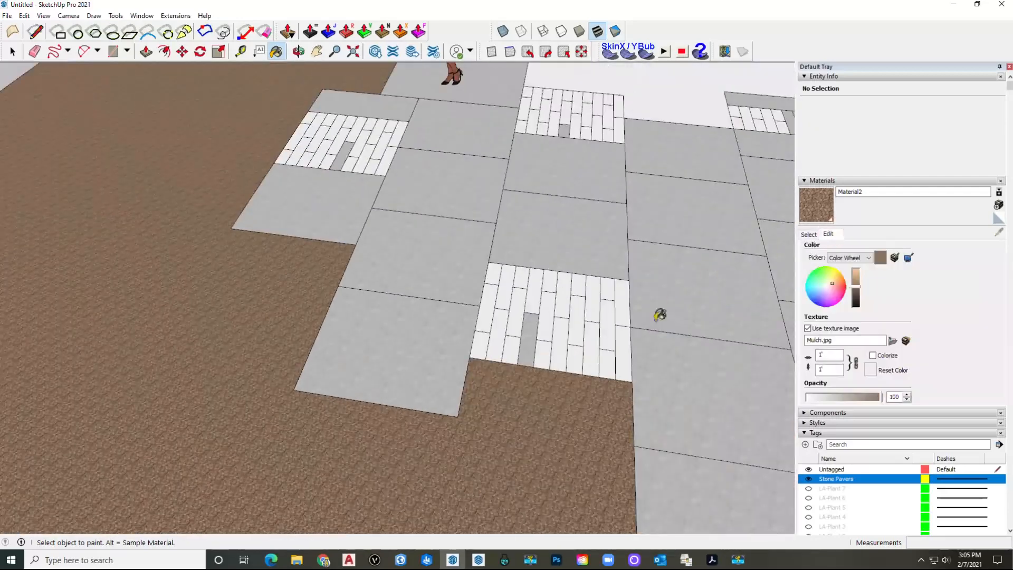
{"action": "double_click", "coordinate": [826, 354]}
{"action": "type", "text": "3"}
{"action": "key", "text": "Return"}
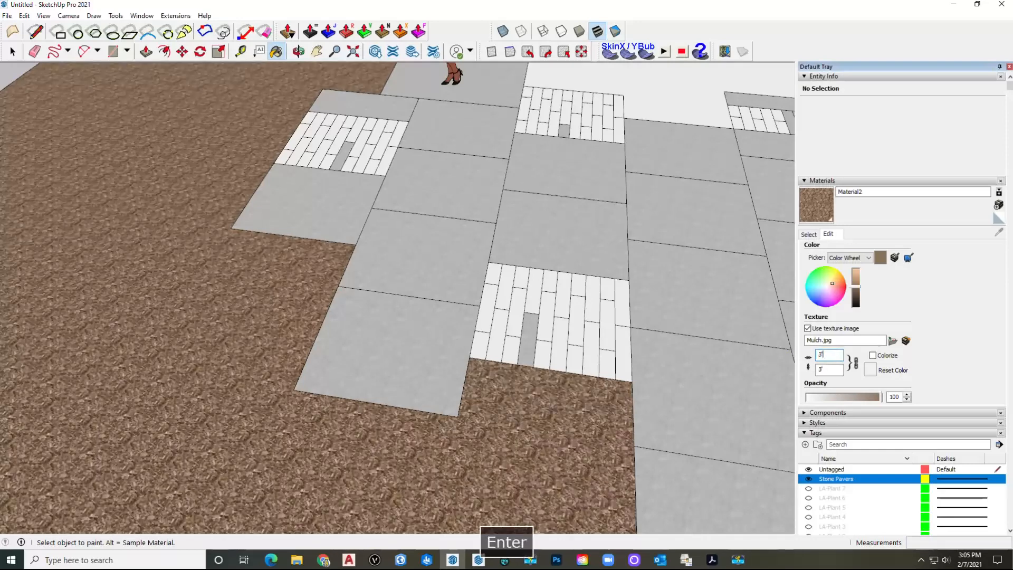
{"action": "scroll", "coordinate": [224, 343], "scroll_direction": "down", "scroll_amount": 4}
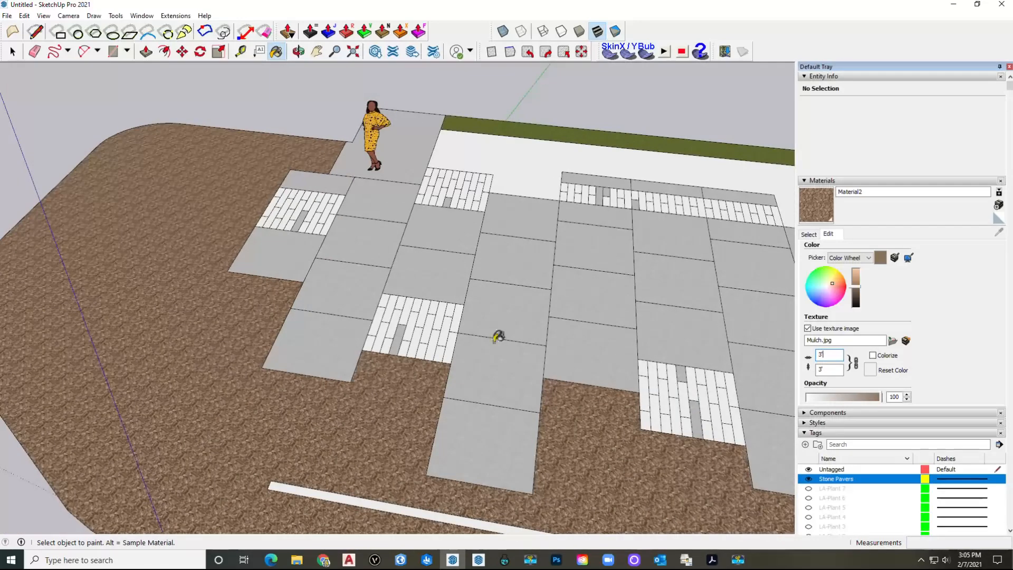
{"action": "left_click", "coordinate": [857, 294]}
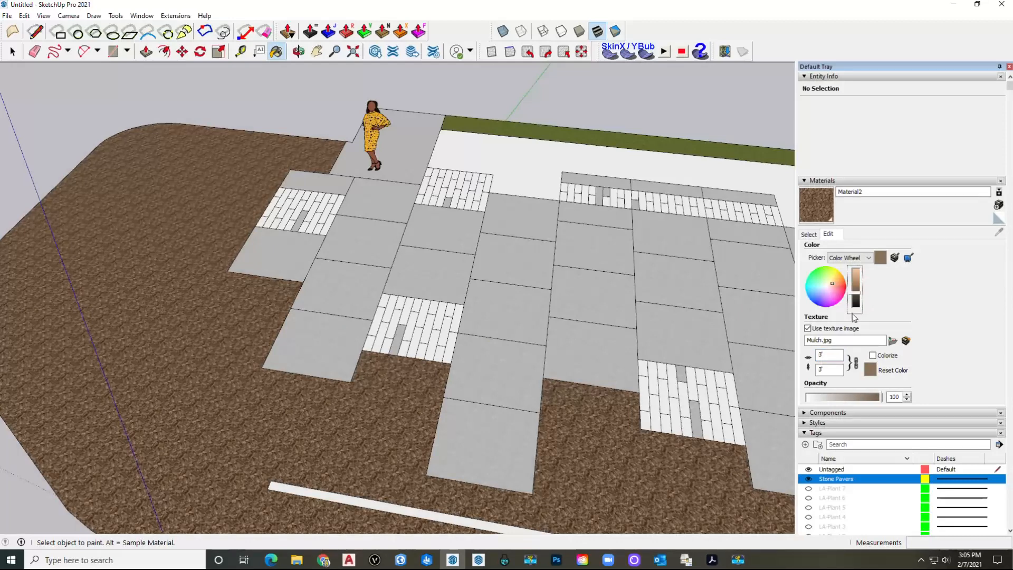
{"action": "left_click", "coordinate": [815, 236]}
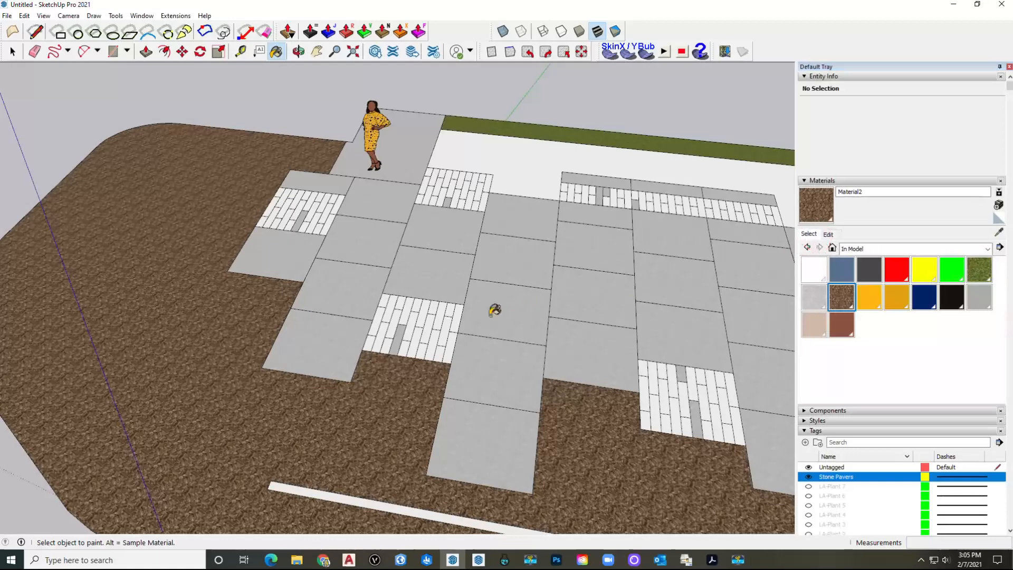
{"action": "scroll", "coordinate": [505, 331], "scroll_direction": "down", "scroll_amount": 5}
{"action": "mouse_move", "coordinate": [493, 362]}
{"action": "middle_mouse_down"}
{"action": "mouse_move", "coordinate": [459, 372]}
{"action": "mouse_move", "coordinate": [482, 373]}
{"action": "mouse_move", "coordinate": [346, 354]}
{"action": "middle_mouse_up"}
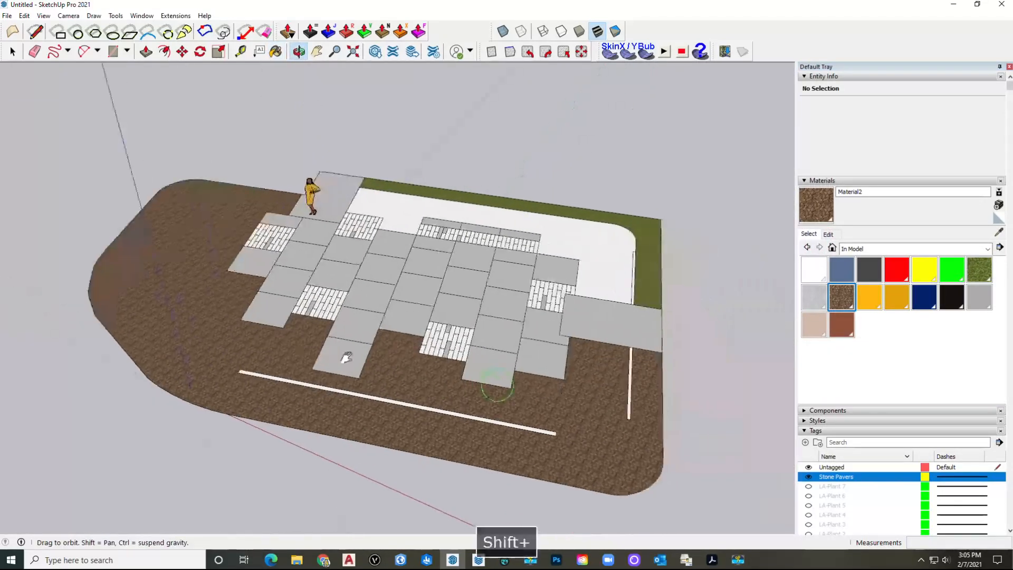
Step: Collapse Materials and Tags and turn on Use sun for shading in Shadows
{"action": "key", "text": "b"}
{"action": "left_click", "coordinate": [840, 180]}
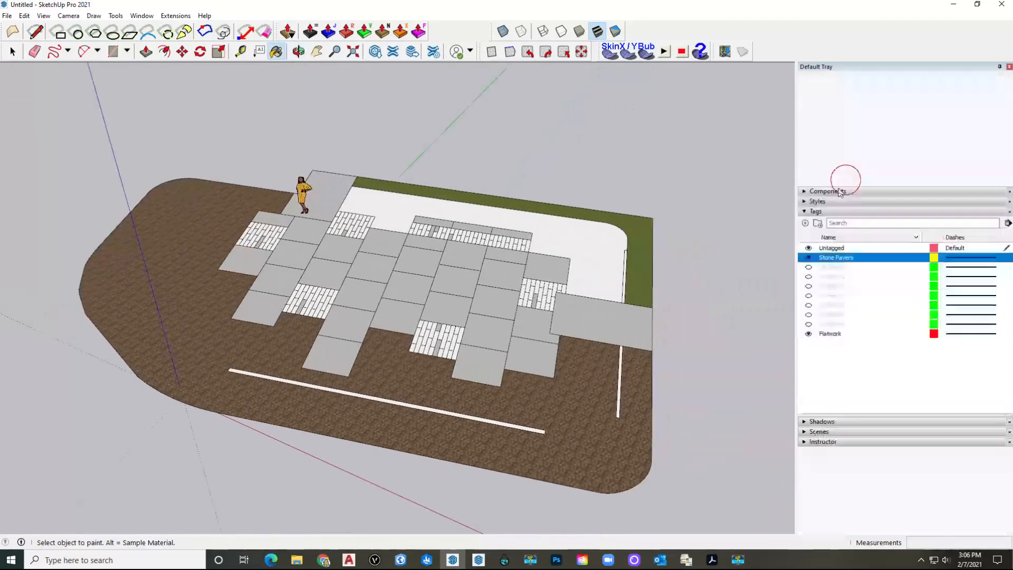
{"action": "left_click", "coordinate": [840, 211]}
{"action": "left_click", "coordinate": [821, 221]}
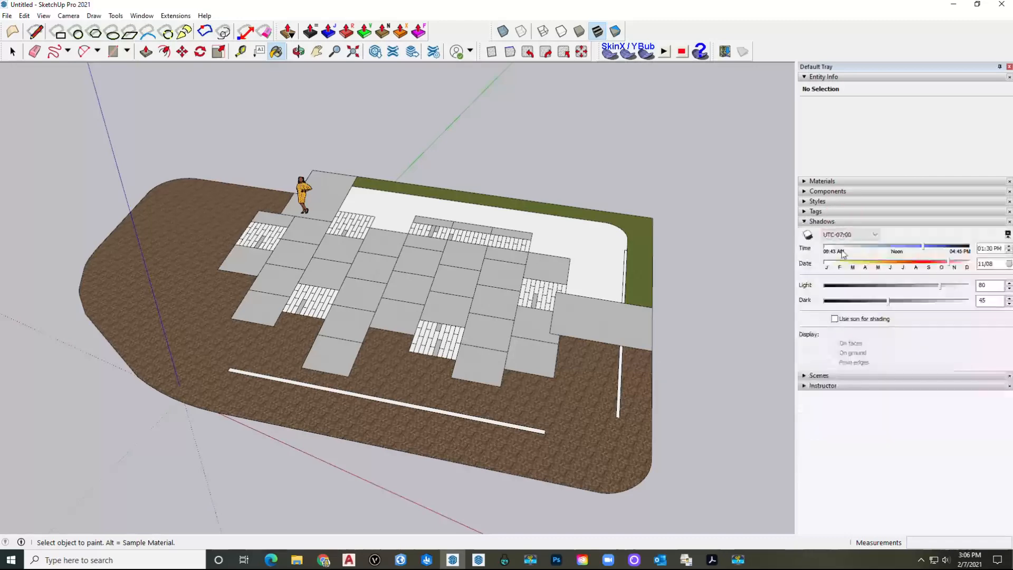
{"action": "left_click", "coordinate": [835, 318]}
{"action": "mouse_move", "coordinate": [406, 338]}
{"action": "middle_mouse_down"}
{"action": "mouse_move", "coordinate": [389, 346]}
{"action": "mouse_move", "coordinate": [346, 324]}
{"action": "mouse_move", "coordinate": [398, 395]}
{"action": "mouse_move", "coordinate": [370, 332]}
{"action": "middle_mouse_up"}
{"action": "mouse_move", "coordinate": [306, 413]}
{"action": "middle_mouse_down"}
{"action": "mouse_move", "coordinate": [267, 319]}
{"action": "mouse_move", "coordinate": [244, 346]}
{"action": "middle_mouse_up"}
{"action": "middle_click_drag", "start_coordinate": [244, 346], "coordinate": [393, 455], "text": "shift"}
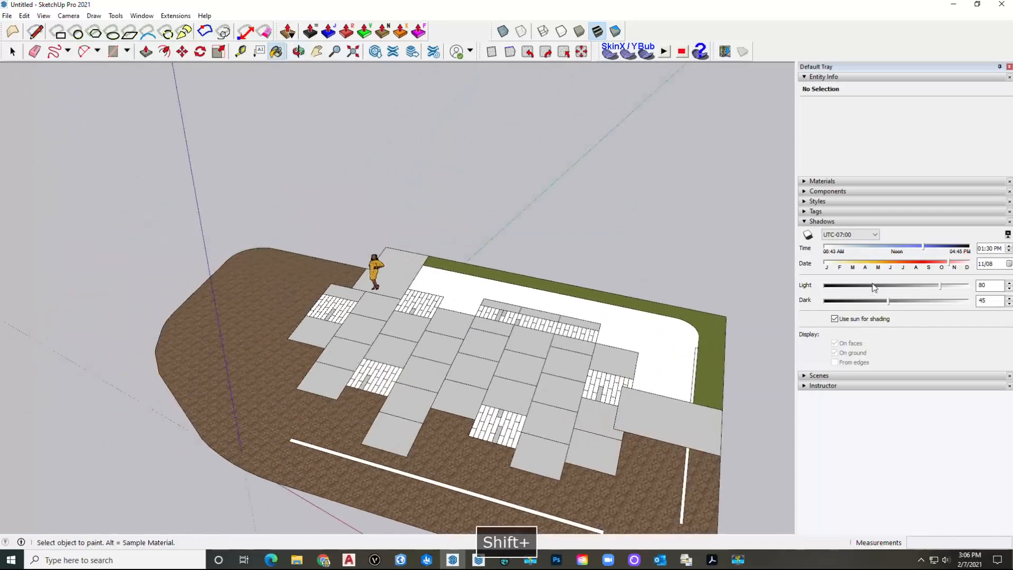
Step: Collapse Shadows, reopen Materials and select the light grey Material1
{"action": "left_click", "coordinate": [841, 222]}
{"action": "left_click", "coordinate": [836, 182]}
{"action": "middle_click_drag", "start_coordinate": [429, 317], "coordinate": [293, 301], "text": "shift"}
{"action": "scroll", "coordinate": [314, 298], "scroll_direction": "up", "scroll_amount": 2}
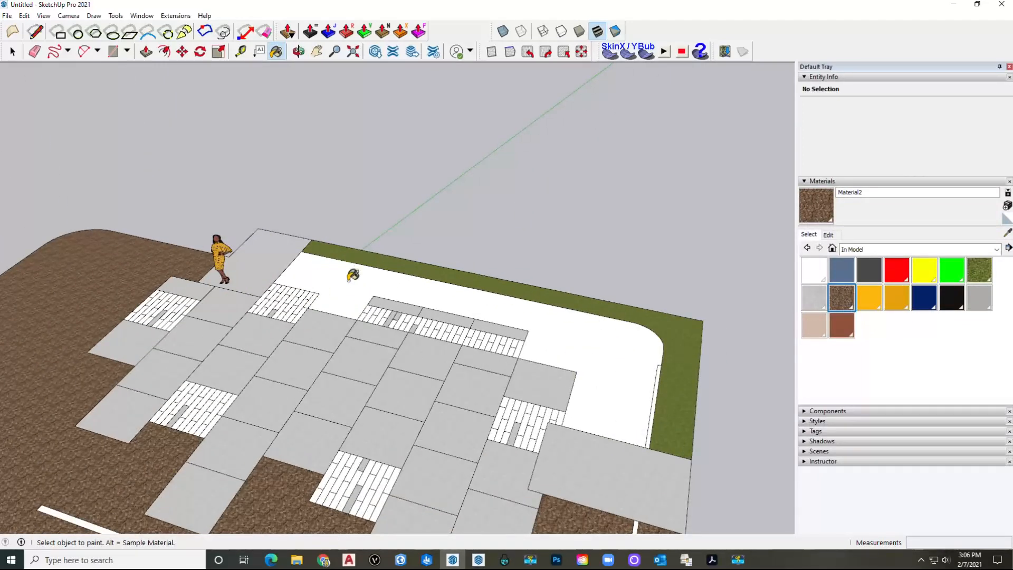
{"action": "scroll", "coordinate": [352, 275], "scroll_direction": "down", "scroll_amount": 3}
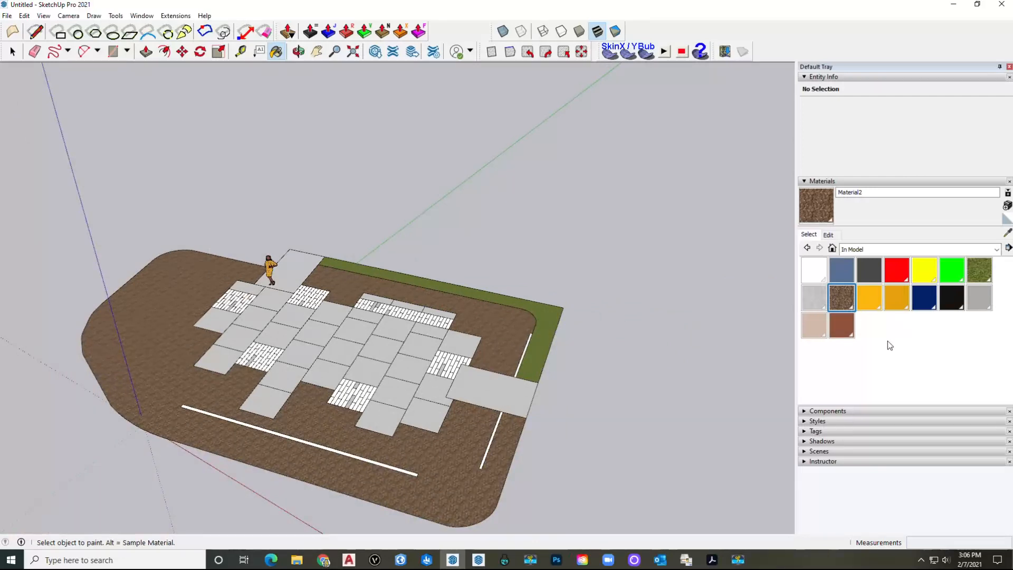
{"action": "left_click", "coordinate": [819, 306]}
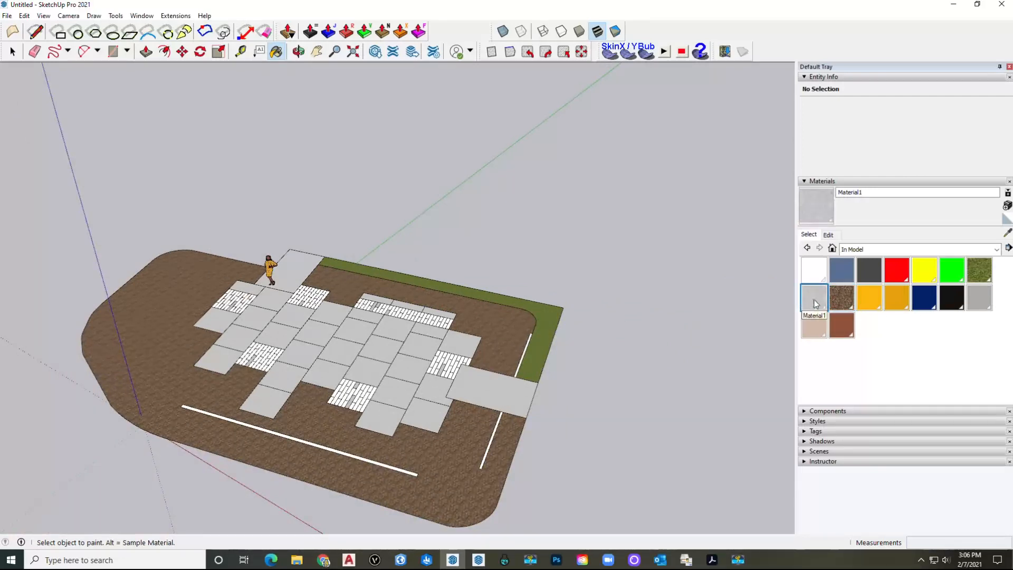
Step: Create a new darker grey material based on Material1
{"action": "right_click", "coordinate": [819, 305]}
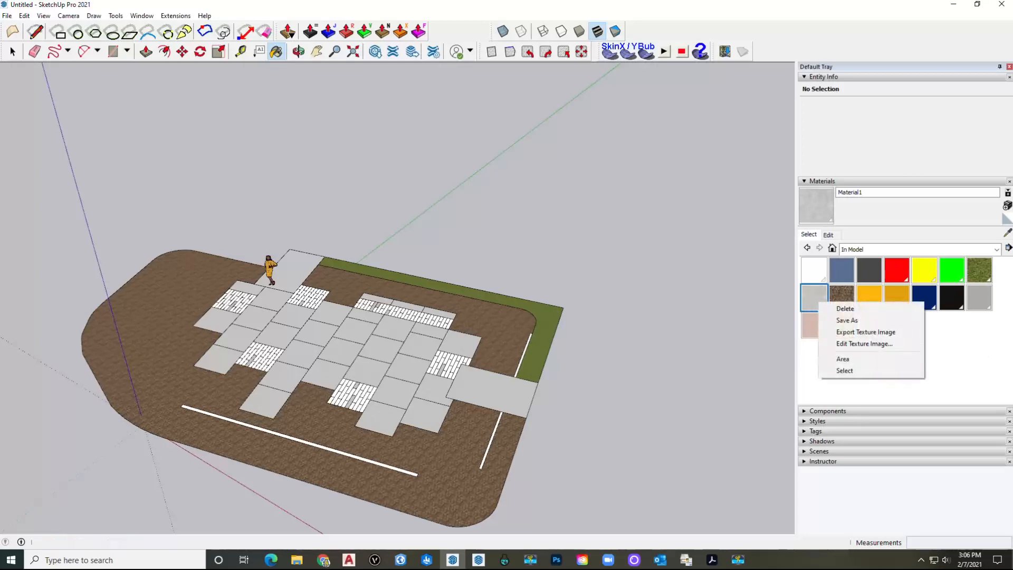
{"action": "left_click", "coordinate": [1007, 208]}
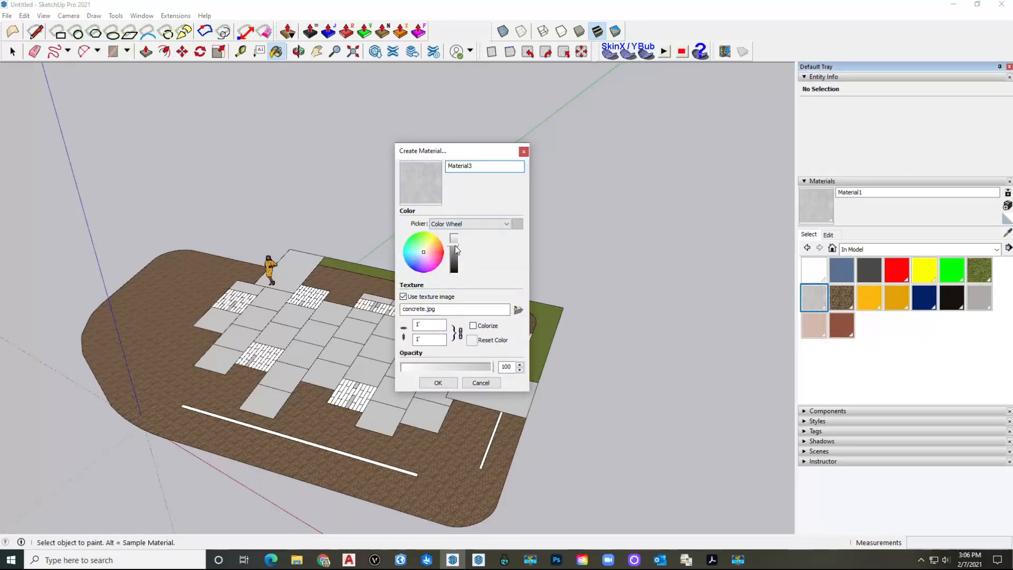
{"action": "left_click_drag", "start_coordinate": [455, 246], "coordinate": [457, 256]}
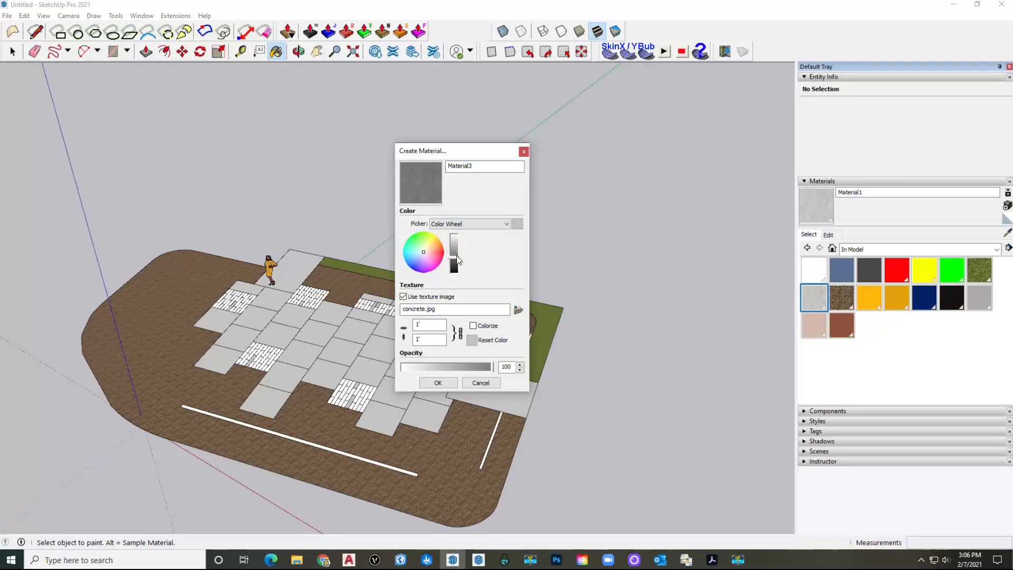
{"action": "left_click", "coordinate": [442, 383]}
{"action": "scroll", "coordinate": [251, 308], "scroll_direction": "up", "scroll_amount": 8}
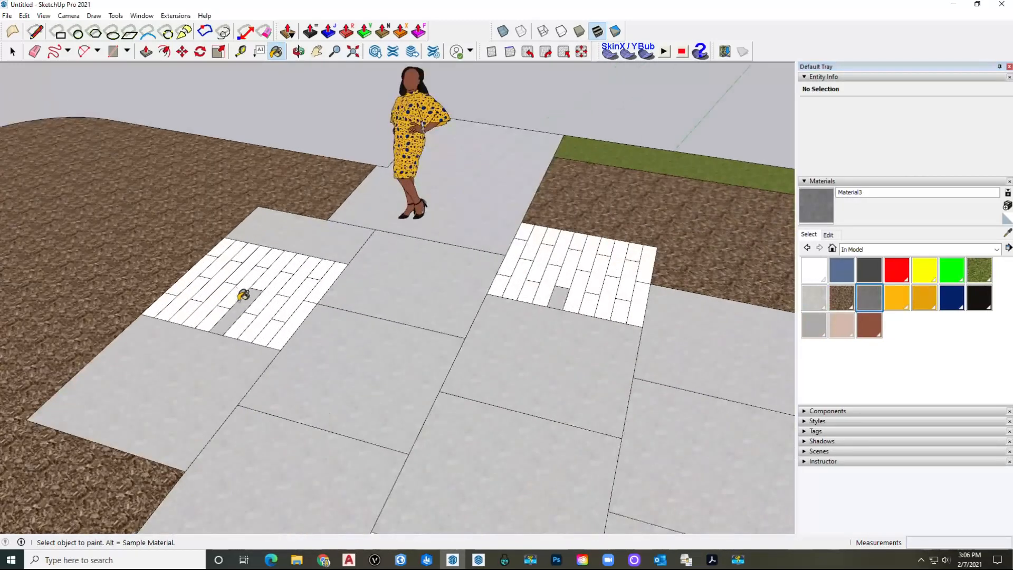
Step: Paint every white plank in the left paving patch dark grey
{"action": "left_click", "coordinate": [245, 299]}
{"action": "left_click", "coordinate": [243, 278]}
{"action": "left_click", "coordinate": [238, 264]}
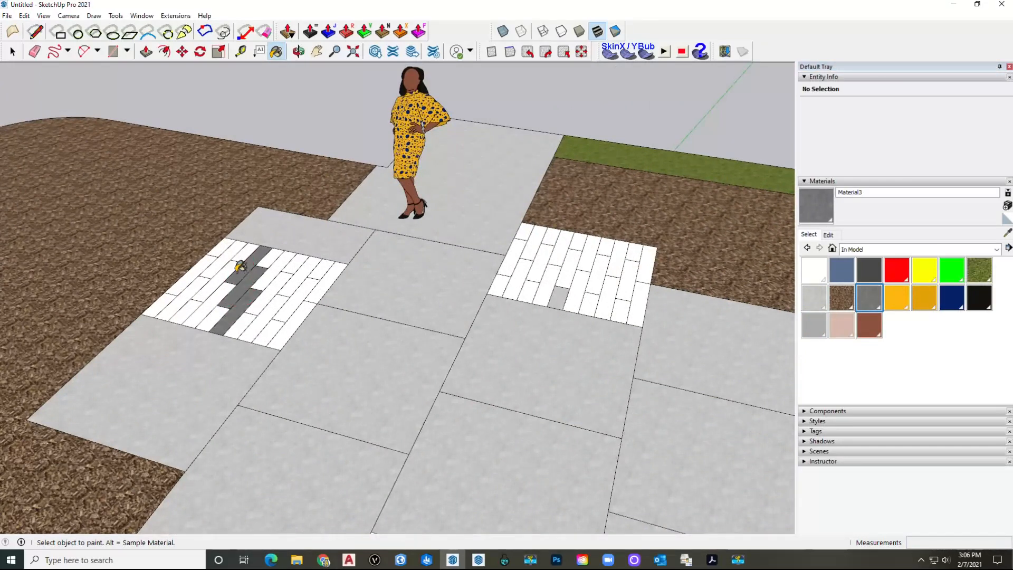
{"action": "left_click", "coordinate": [233, 262]}
{"action": "left_click", "coordinate": [218, 252]}
{"action": "left_click", "coordinate": [205, 262]}
{"action": "left_click", "coordinate": [206, 271]}
{"action": "left_click", "coordinate": [191, 287]}
{"action": "left_click", "coordinate": [167, 302]}
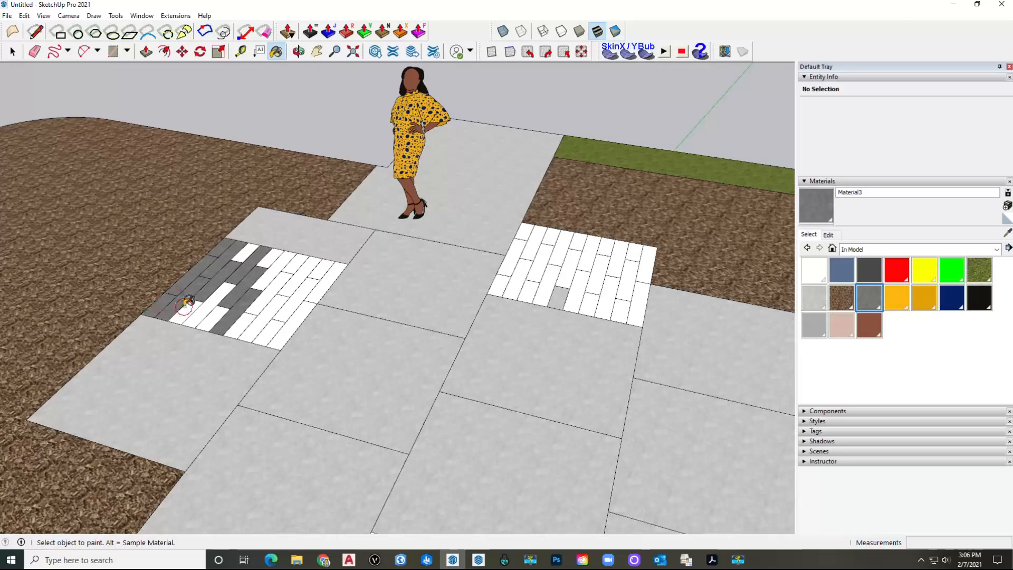
{"action": "left_click", "coordinate": [192, 299]}
{"action": "left_click", "coordinate": [201, 297]}
{"action": "left_click", "coordinate": [240, 322]}
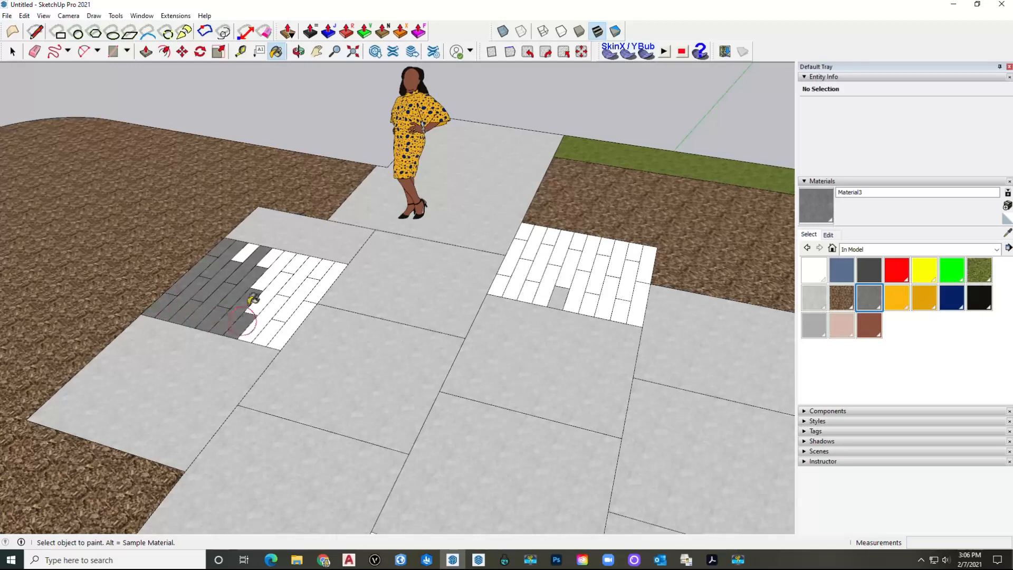
{"action": "left_click", "coordinate": [264, 298]}
{"action": "left_click", "coordinate": [265, 316]}
{"action": "left_click", "coordinate": [292, 304]}
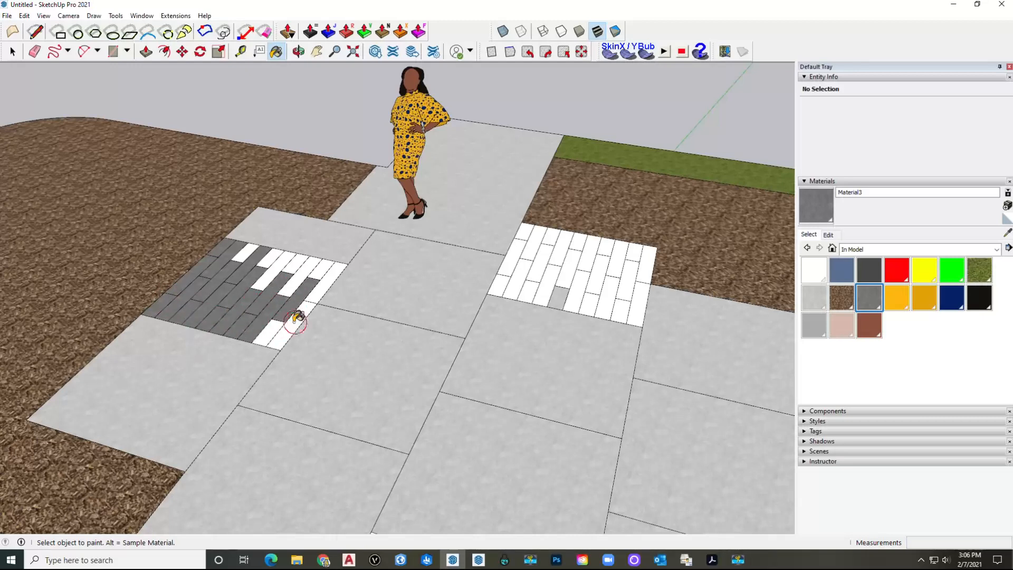
{"action": "left_click", "coordinate": [299, 316]}
{"action": "left_click", "coordinate": [295, 287]}
{"action": "left_click", "coordinate": [317, 268]}
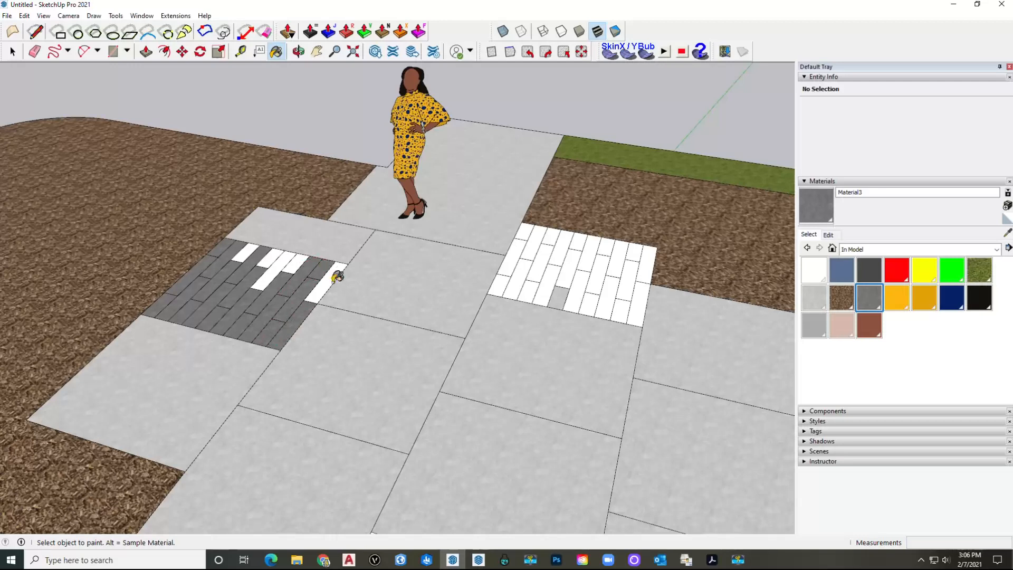
{"action": "left_click", "coordinate": [329, 279]}
{"action": "left_click", "coordinate": [297, 270]}
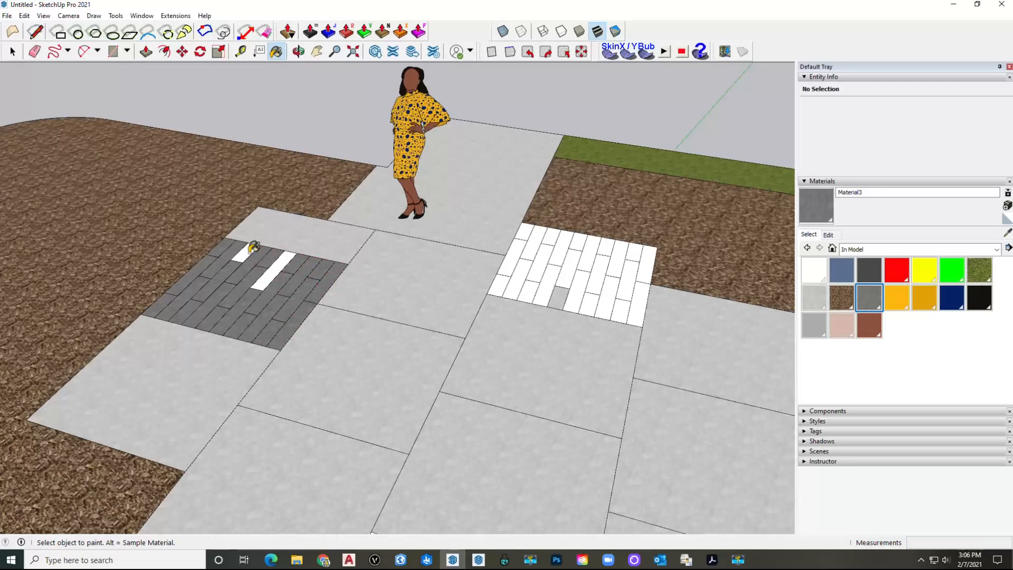
Step: Paint the remaining white planks in the right paving patch dark grey
{"action": "left_click", "coordinate": [510, 259]}
{"action": "left_click", "coordinate": [562, 287]}
{"action": "left_click", "coordinate": [551, 264]}
{"action": "left_click", "coordinate": [542, 261]}
{"action": "left_click", "coordinate": [528, 238]}
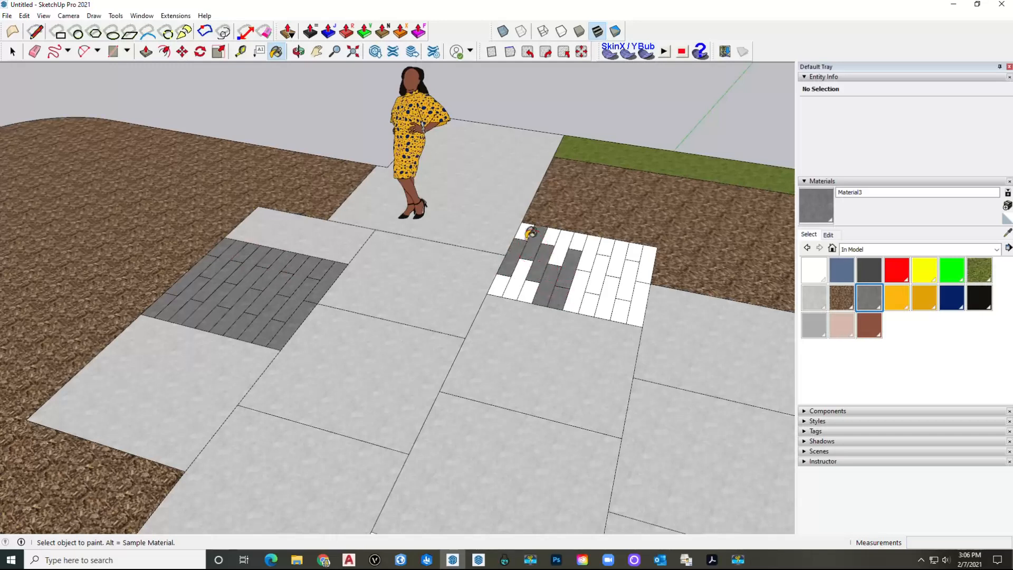
{"action": "left_click", "coordinate": [512, 267]}
{"action": "left_click", "coordinate": [526, 272]}
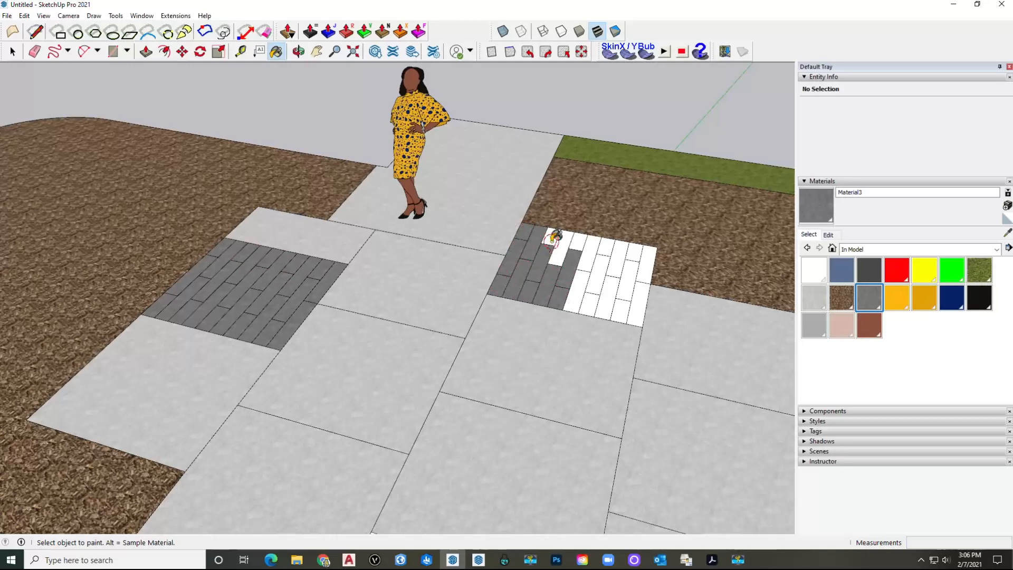
{"action": "left_click", "coordinate": [616, 254]}
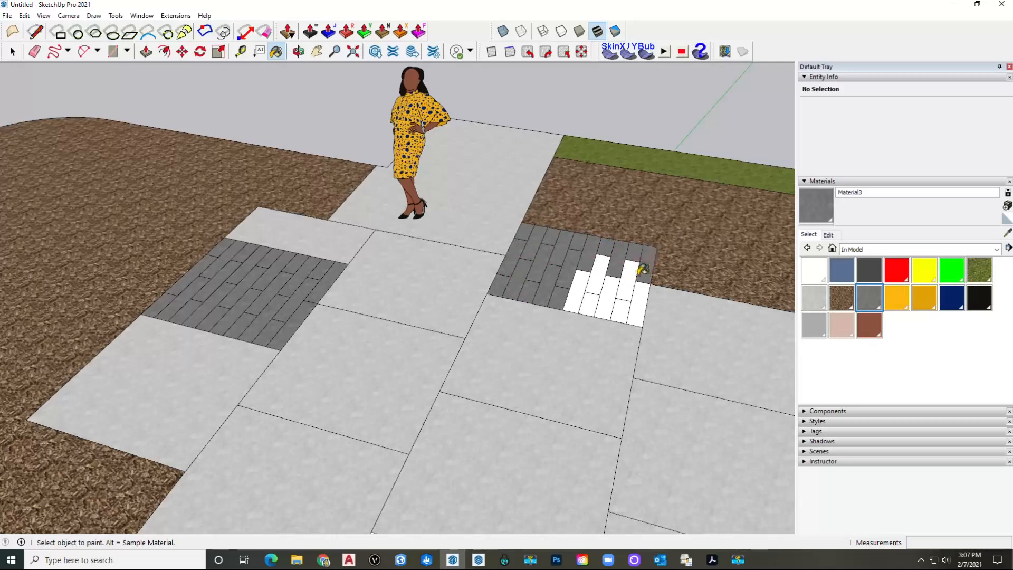
{"action": "left_click", "coordinate": [629, 279]}
{"action": "left_click", "coordinate": [606, 293]}
{"action": "left_click", "coordinate": [595, 279]}
{"action": "left_click", "coordinate": [582, 299]}
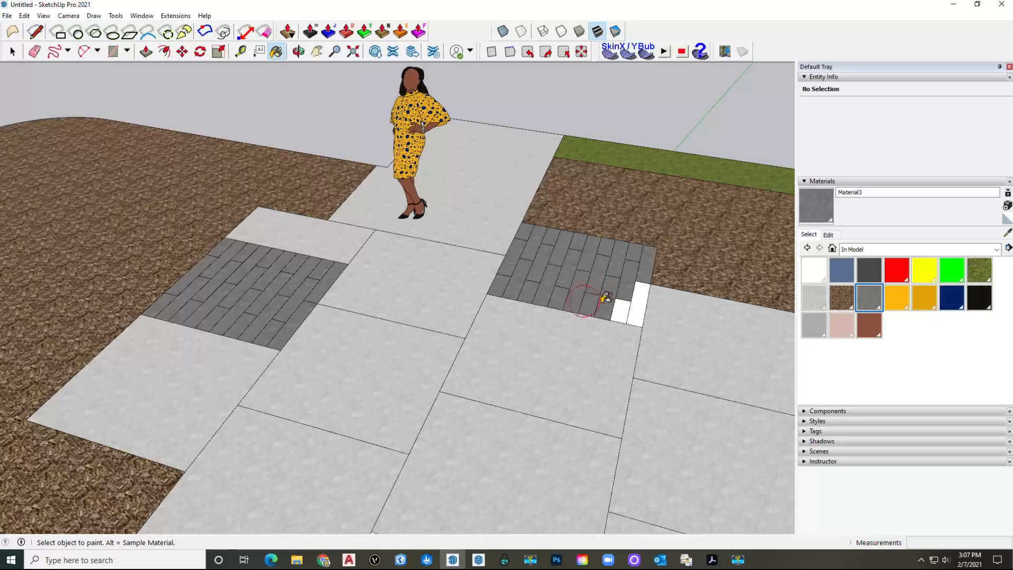
{"action": "left_click", "coordinate": [617, 309]}
{"action": "left_click", "coordinate": [639, 308]}
Step: Paint every white plank in the lower-left inlay block dark gray
{"action": "scroll", "coordinate": [554, 287], "scroll_direction": "down", "scroll_amount": 2}
{"action": "mouse_move", "coordinate": [565, 295]}
{"action": "middle_mouse_down", "text": "shift"}
{"action": "mouse_move", "coordinate": [371, 167]}
{"action": "mouse_move", "coordinate": [393, 166]}
{"action": "middle_mouse_up", "text": "shift"}
{"action": "left_click", "coordinate": [138, 363]}
{"action": "left_click", "coordinate": [126, 348]}
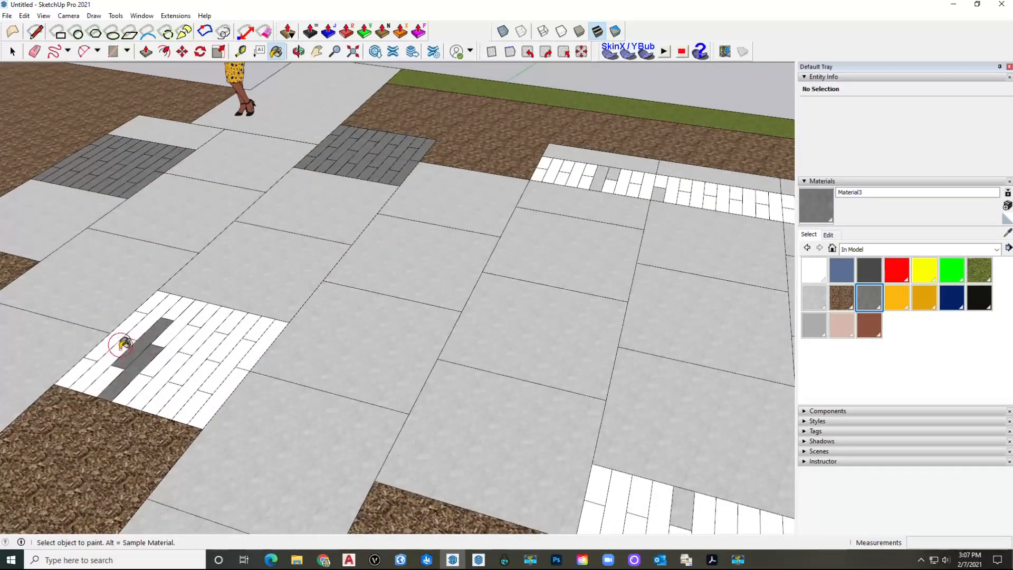
{"action": "left_click", "coordinate": [114, 340]}
{"action": "left_click", "coordinate": [88, 363]}
{"action": "left_click", "coordinate": [139, 324]}
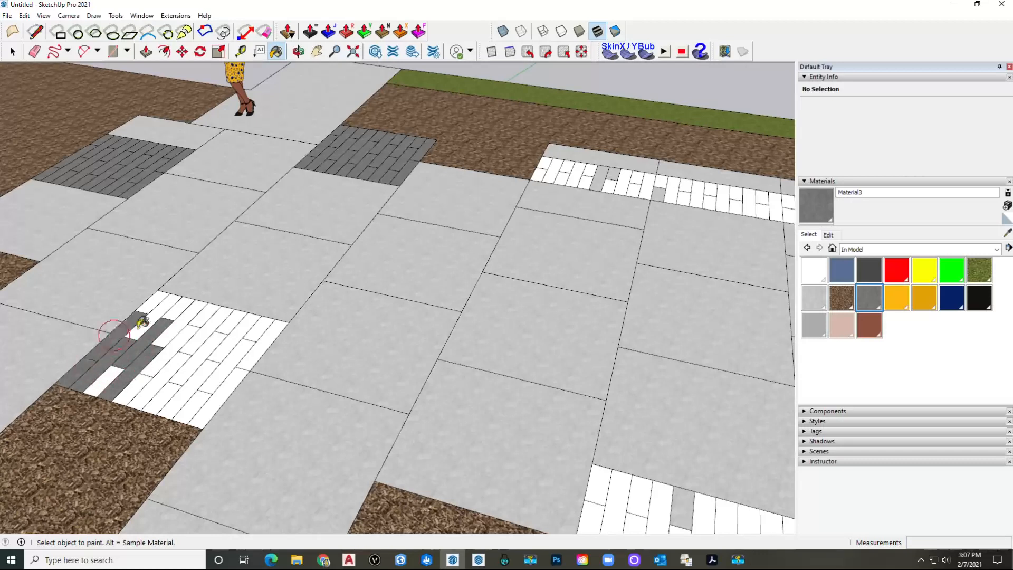
{"action": "left_click", "coordinate": [170, 304]}
{"action": "left_click", "coordinate": [182, 308]}
{"action": "left_click", "coordinate": [188, 315]}
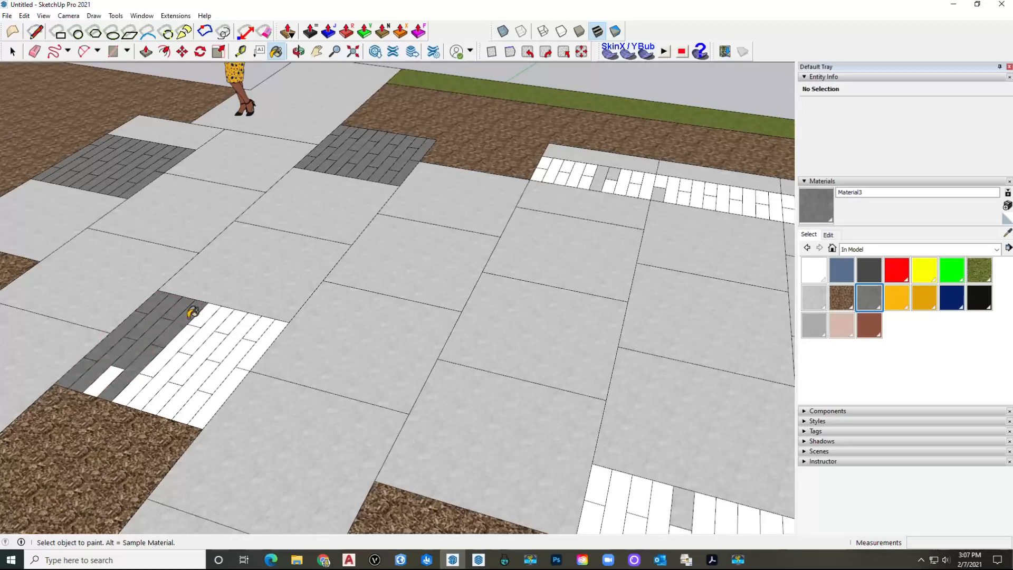
{"action": "left_click", "coordinate": [184, 334]}
{"action": "left_click", "coordinate": [125, 380]}
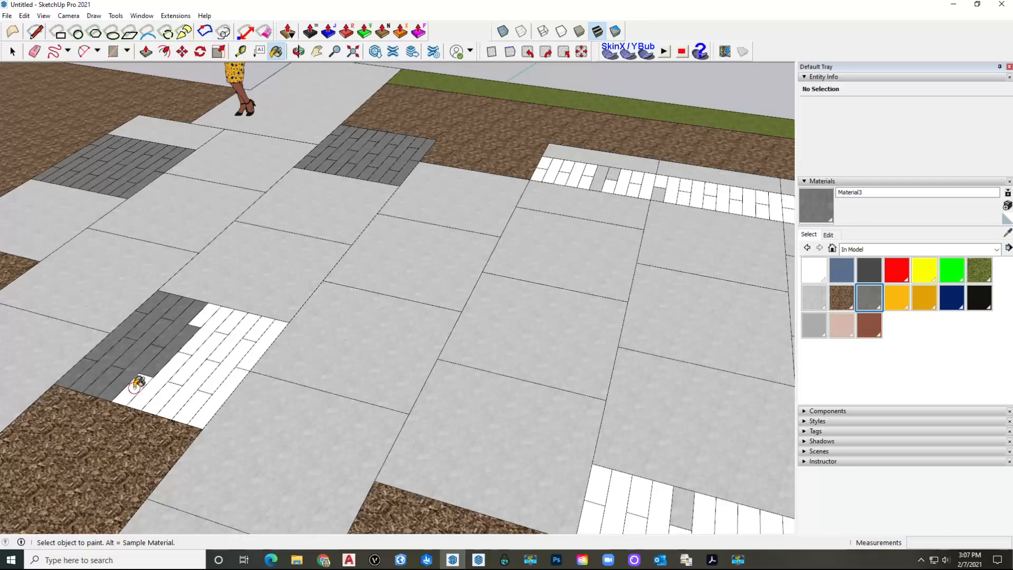
{"action": "left_click", "coordinate": [199, 356]}
{"action": "left_click", "coordinate": [210, 329]}
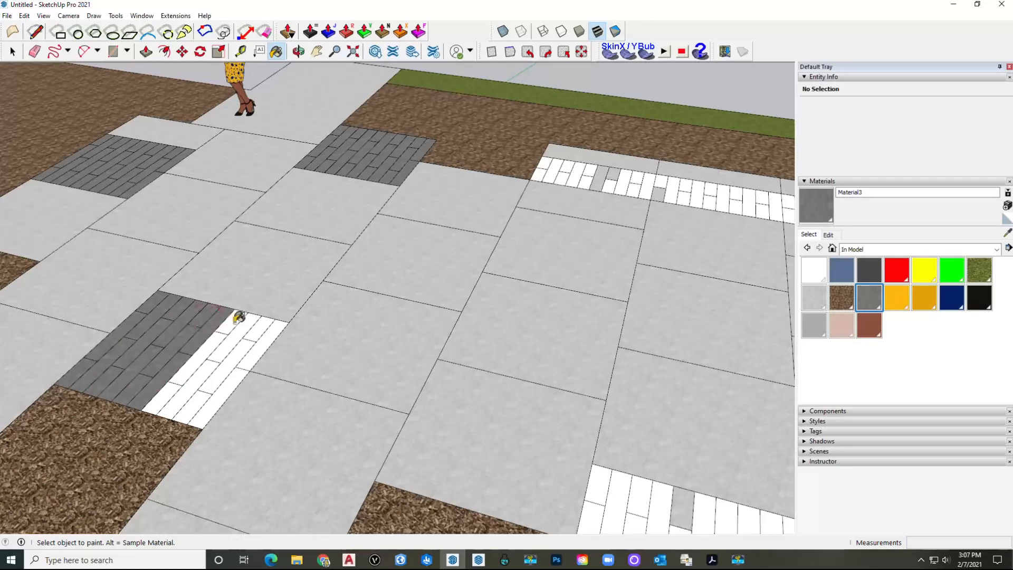
{"action": "left_click", "coordinate": [252, 324]}
{"action": "left_click", "coordinate": [261, 338]}
{"action": "left_click", "coordinate": [232, 370]}
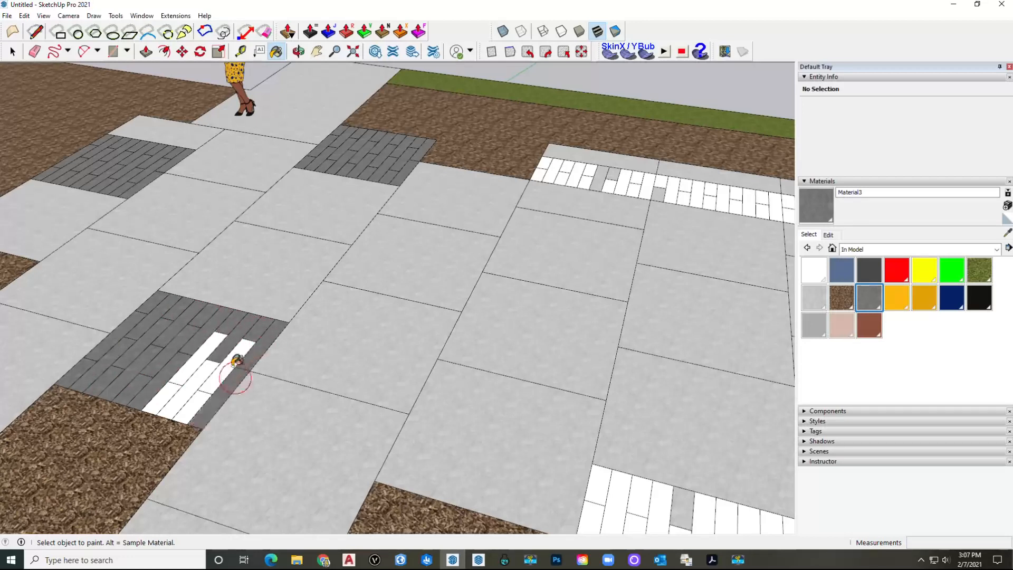
{"action": "left_click", "coordinate": [219, 369]}
{"action": "left_click", "coordinate": [207, 370]}
{"action": "left_click", "coordinate": [194, 368]}
{"action": "left_click", "coordinate": [165, 394]}
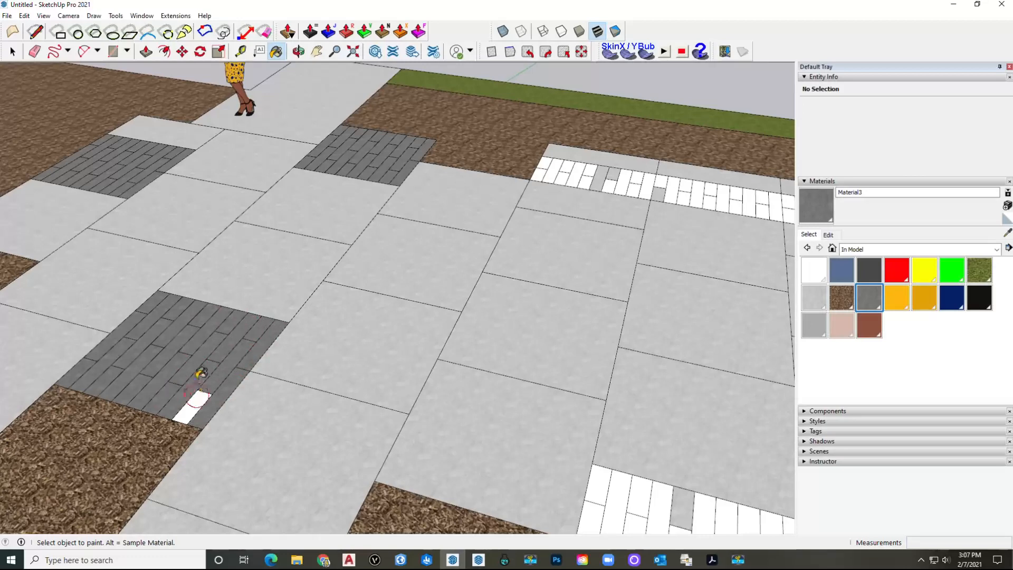
{"action": "left_click", "coordinate": [194, 399]}
Step: Paint all the white planks in the lower inlay block dark gray
{"action": "scroll", "coordinate": [217, 339], "scroll_direction": "down", "scroll_amount": 3}
{"action": "scroll", "coordinate": [363, 393], "scroll_direction": "up", "scroll_amount": 3}
{"action": "left_click", "coordinate": [359, 396]}
{"action": "left_click", "coordinate": [333, 428]}
{"action": "left_click", "coordinate": [341, 451]}
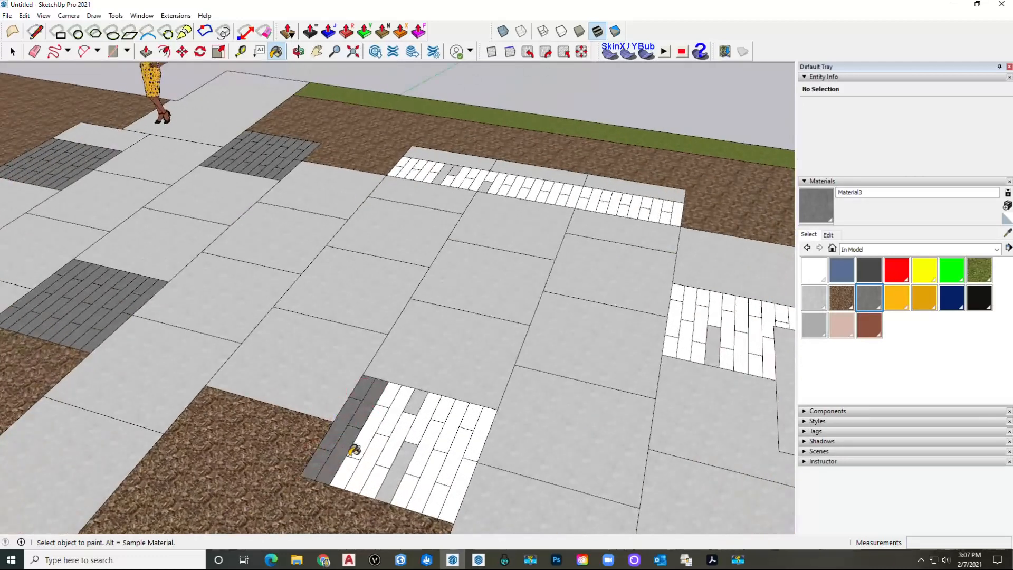
{"action": "left_click", "coordinate": [350, 449]}
{"action": "left_click", "coordinate": [366, 458]}
{"action": "left_click", "coordinate": [388, 460]}
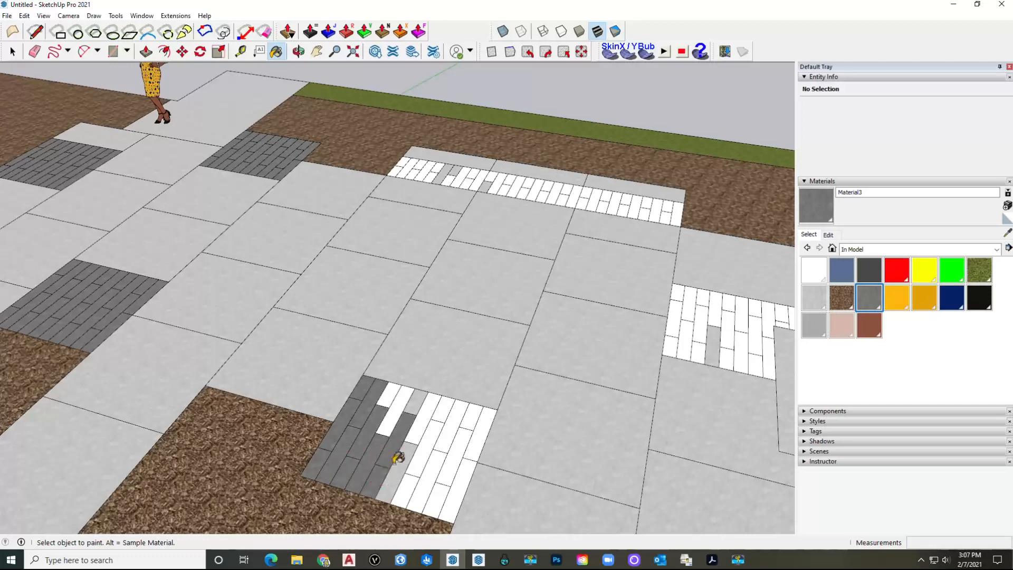
{"action": "left_click", "coordinate": [393, 447]}
{"action": "left_click", "coordinate": [415, 416]}
{"action": "left_click", "coordinate": [395, 395]}
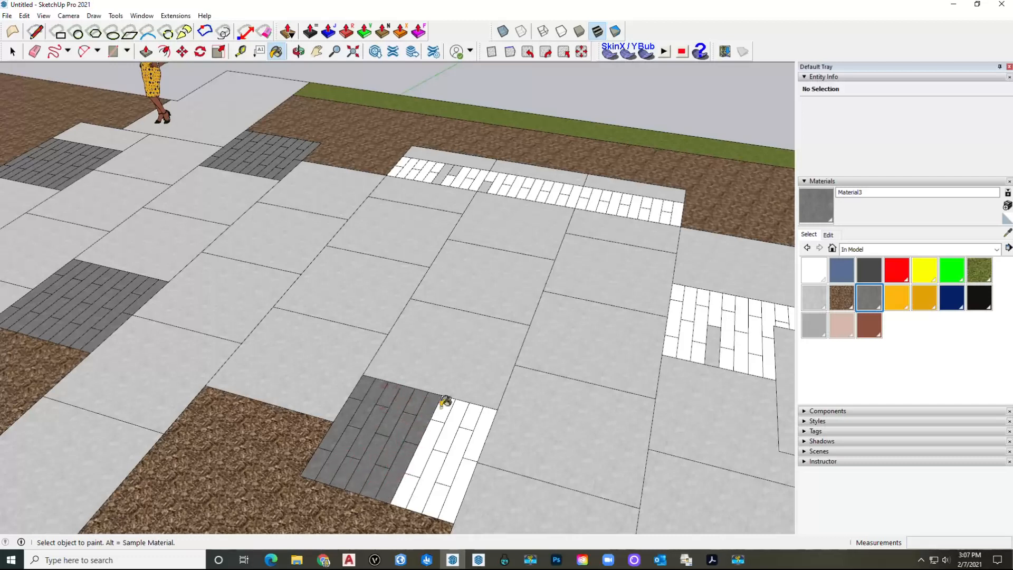
{"action": "left_click", "coordinate": [456, 407]}
{"action": "left_click", "coordinate": [477, 419]}
{"action": "left_click", "coordinate": [475, 441]}
{"action": "left_click", "coordinate": [459, 462]}
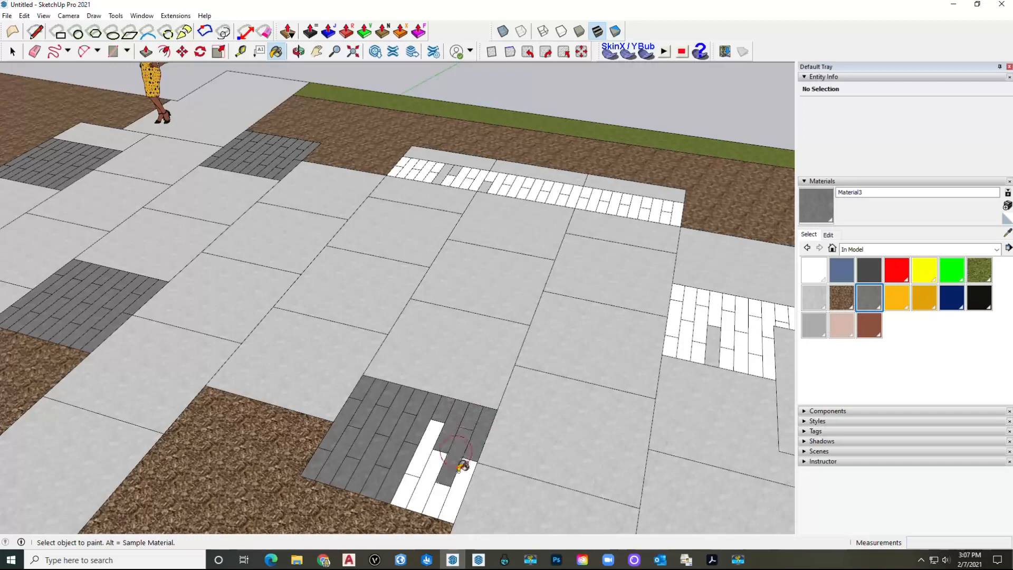
{"action": "left_click", "coordinate": [447, 474]}
{"action": "left_click", "coordinate": [428, 480]}
{"action": "left_click", "coordinate": [413, 464]}
{"action": "left_click", "coordinate": [403, 489]}
{"action": "left_click", "coordinate": [437, 496]}
Step: Paint the next inlay block's white planks dark gray, including the long plank beside the dark area
{"action": "scroll", "coordinate": [442, 462], "scroll_direction": "down", "scroll_amount": 1}
{"action": "middle_click_drag", "start_coordinate": [502, 407], "coordinate": [323, 287], "text": "shift"}
{"action": "scroll", "coordinate": [394, 276], "scroll_direction": "up", "scroll_amount": 2}
{"action": "left_click", "coordinate": [393, 267]}
{"action": "left_click", "coordinate": [362, 316]}
{"action": "left_click", "coordinate": [357, 326]}
{"action": "left_click", "coordinate": [388, 295]}
{"action": "left_click", "coordinate": [412, 273]}
{"action": "left_click", "coordinate": [400, 311]}
{"action": "left_click", "coordinate": [384, 334]}
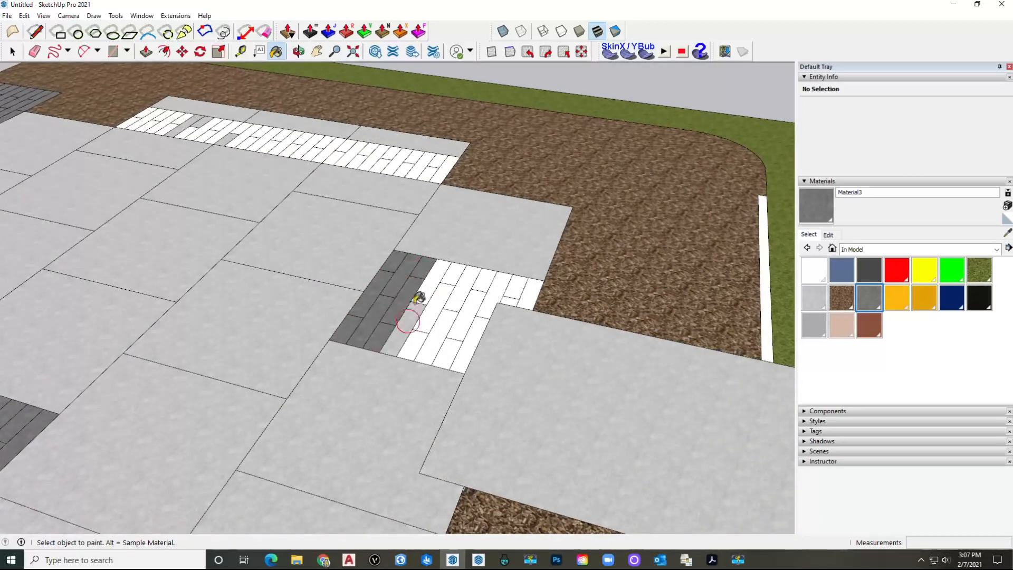
{"action": "left_click", "coordinate": [413, 300]}
{"action": "left_click", "coordinate": [433, 277]}
{"action": "left_click", "coordinate": [443, 297]}
{"action": "left_click", "coordinate": [417, 335]}
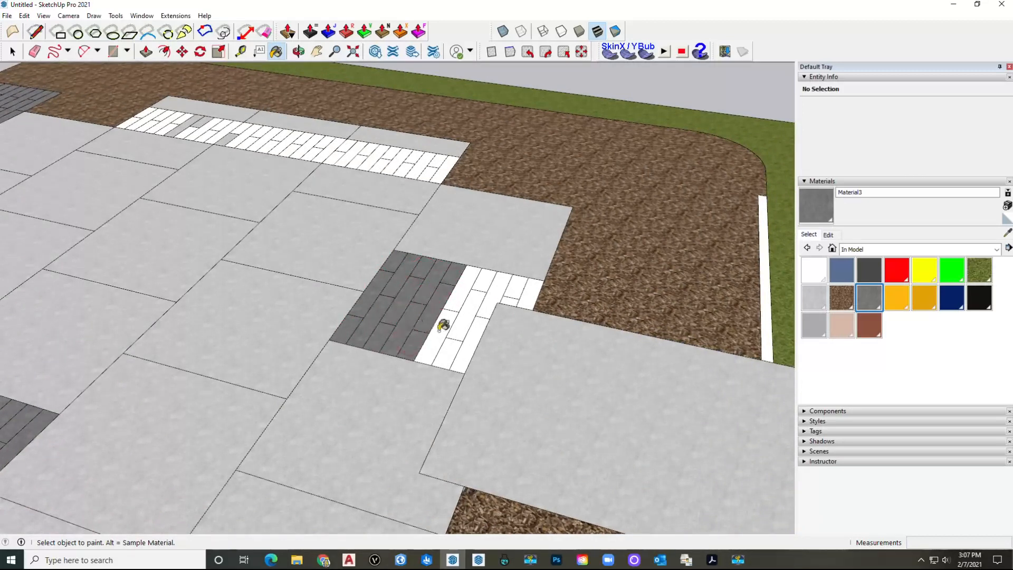
{"action": "left_click", "coordinate": [443, 328]}
{"action": "left_click", "coordinate": [472, 308]}
{"action": "left_click", "coordinate": [496, 285]}
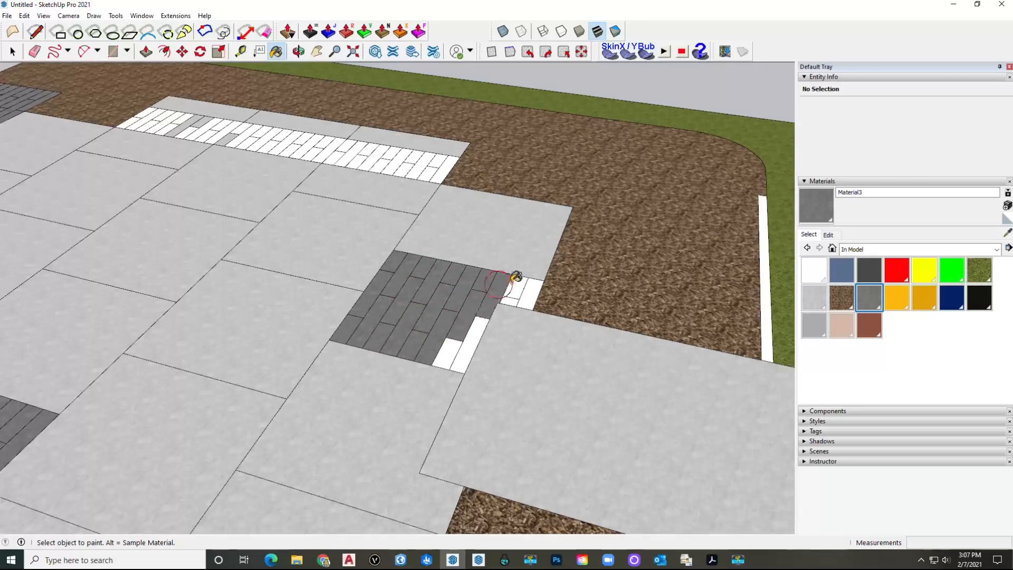
{"action": "left_click", "coordinate": [527, 292]}
{"action": "left_click", "coordinate": [472, 335]}
{"action": "left_click", "coordinate": [445, 352]}
Step: Paint the white planks along the first part of the long strip near the lawn dark gray
{"action": "mouse_move", "coordinate": [445, 350]}
{"action": "middle_mouse_down"}
{"action": "mouse_move", "coordinate": [447, 332]}
{"action": "mouse_move", "coordinate": [346, 325]}
{"action": "middle_mouse_up"}
{"action": "scroll", "coordinate": [243, 266], "scroll_direction": "up", "scroll_amount": 5}
{"action": "left_click", "coordinate": [237, 252]}
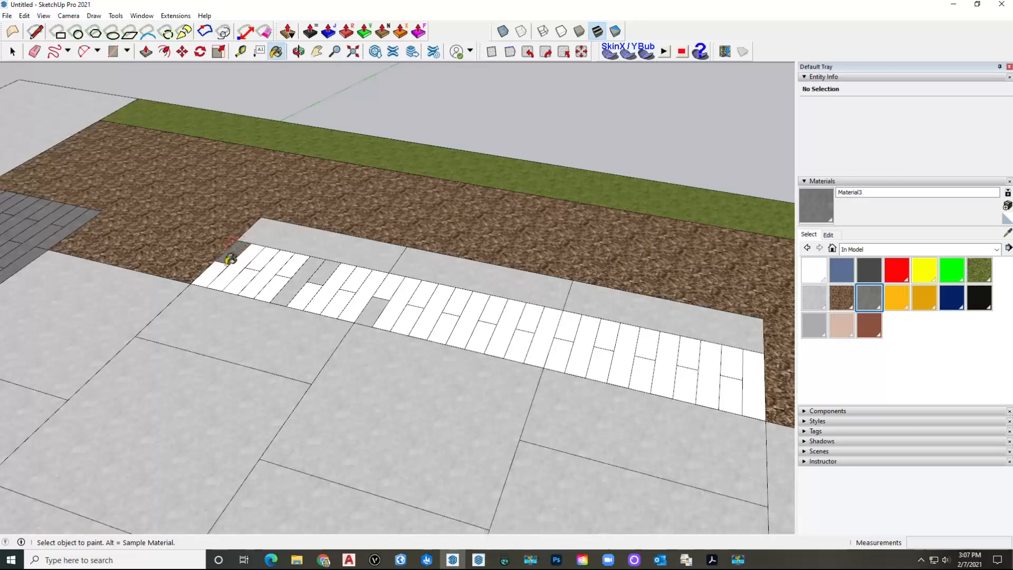
{"action": "left_click", "coordinate": [217, 270]}
{"action": "left_click", "coordinate": [233, 266]}
{"action": "left_click", "coordinate": [257, 264]}
{"action": "left_click", "coordinate": [264, 267]}
{"action": "left_click", "coordinate": [279, 267]}
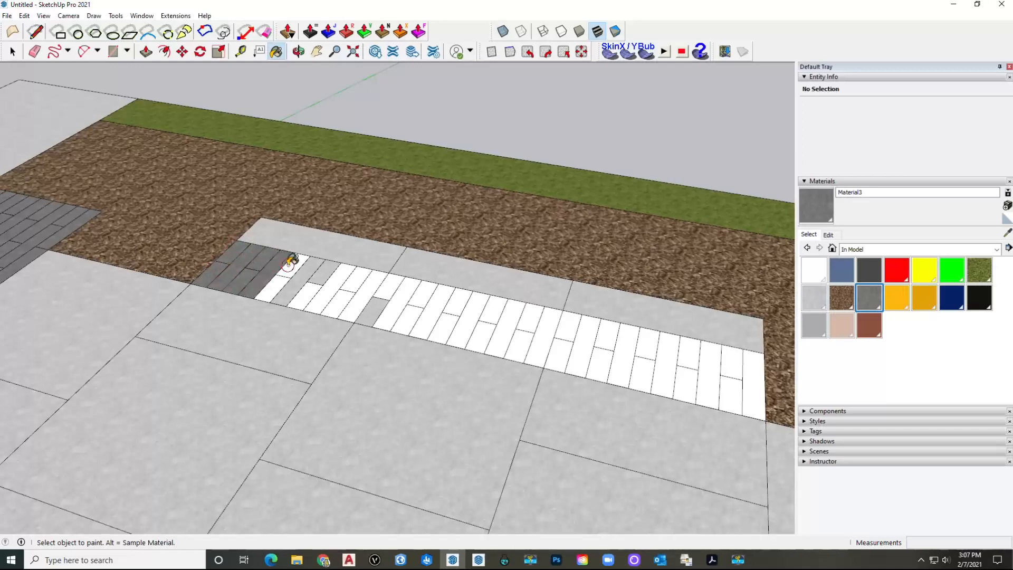
{"action": "left_click", "coordinate": [293, 271]}
{"action": "left_click", "coordinate": [312, 279]}
{"action": "left_click", "coordinate": [315, 271]}
{"action": "left_click", "coordinate": [328, 274]}
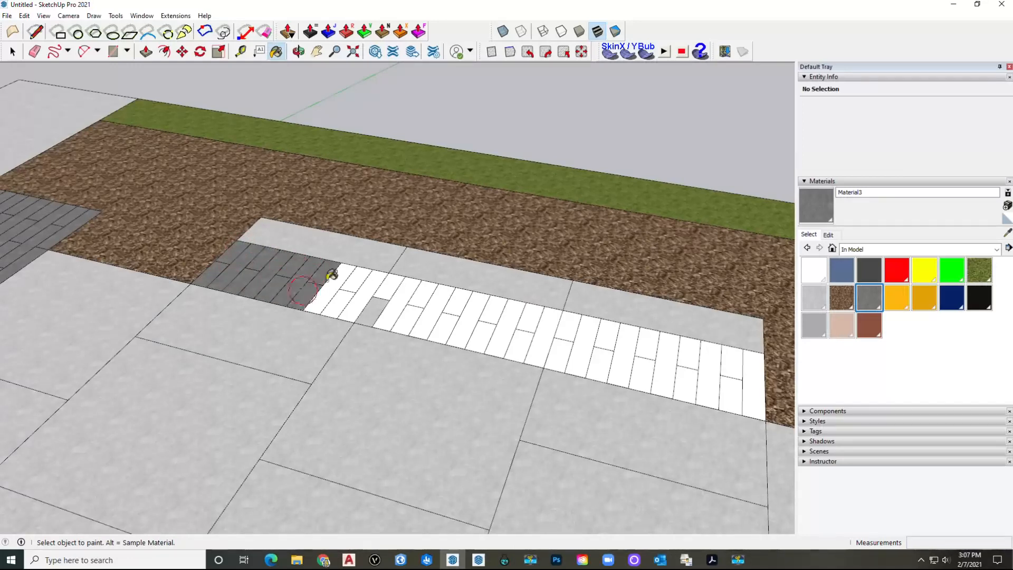
{"action": "left_click", "coordinate": [335, 283]}
{"action": "left_click", "coordinate": [358, 293]}
{"action": "left_click", "coordinate": [379, 288]}
{"action": "left_click", "coordinate": [395, 286]}
{"action": "left_click", "coordinate": [419, 300]}
{"action": "left_click", "coordinate": [434, 302]}
{"action": "left_click", "coordinate": [455, 298]}
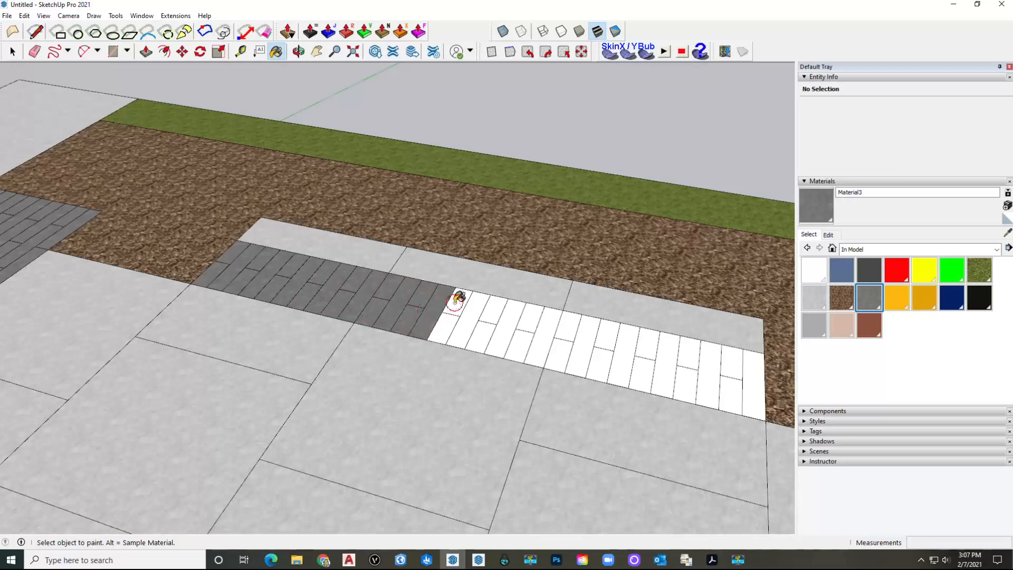
{"action": "left_click", "coordinate": [467, 309]}
{"action": "left_click", "coordinate": [493, 304]}
{"action": "left_click", "coordinate": [496, 309]}
{"action": "left_click", "coordinate": [485, 337]}
{"action": "left_click", "coordinate": [496, 336]}
{"action": "left_click", "coordinate": [526, 326]}
{"action": "left_click", "coordinate": [550, 331]}
{"action": "left_click", "coordinate": [520, 346]}
{"action": "left_click", "coordinate": [569, 331]}
{"action": "left_click", "coordinate": [602, 337]}
{"action": "left_click", "coordinate": [618, 348]}
Step: Paint the remaining white planks at the far end of the lawn strip dark gray
{"action": "middle_click_drag", "start_coordinate": [624, 350], "coordinate": [351, 310], "text": "shift"}
{"action": "left_click", "coordinate": [372, 312]}
{"action": "left_click", "coordinate": [376, 328]}
{"action": "left_click", "coordinate": [391, 307]}
{"action": "left_click", "coordinate": [398, 336]}
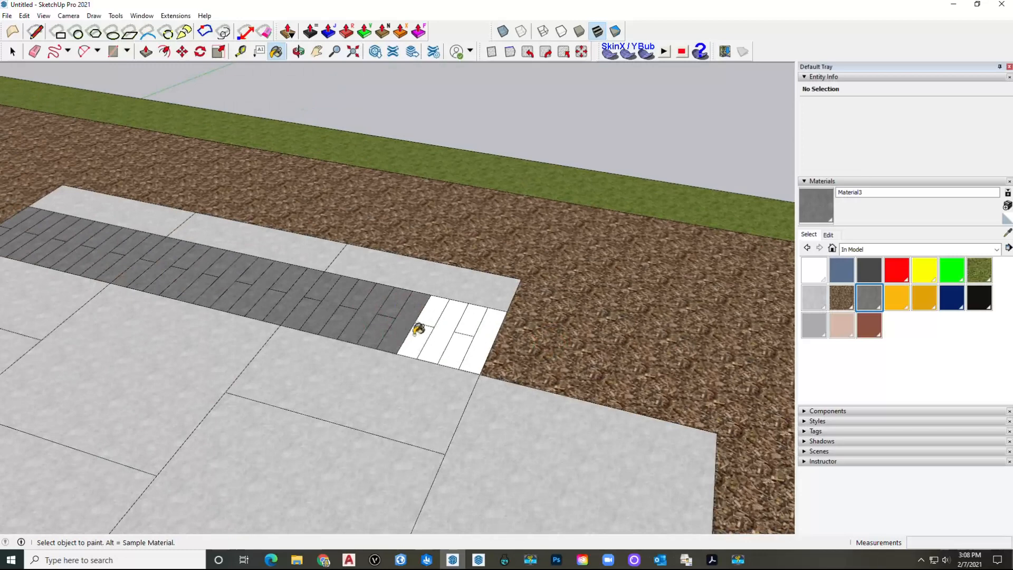
{"action": "left_click", "coordinate": [418, 328]}
{"action": "left_click", "coordinate": [428, 308]}
{"action": "left_click", "coordinate": [445, 312]}
{"action": "left_click", "coordinate": [442, 339]}
{"action": "left_click", "coordinate": [460, 338]}
{"action": "left_click", "coordinate": [465, 323]}
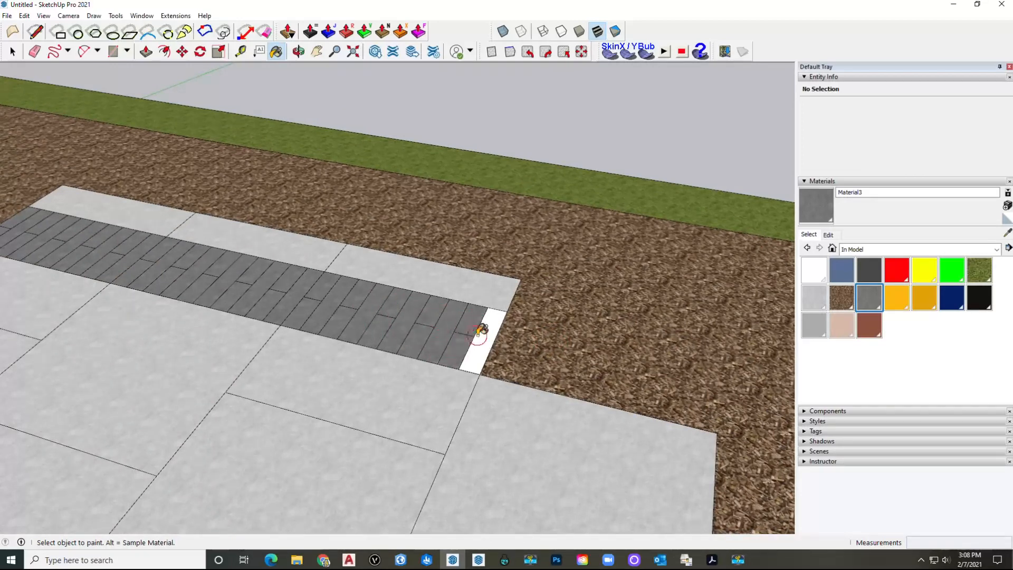
{"action": "left_click", "coordinate": [476, 339]}
Step: Exit the Paint Bucket and view the finished patio from a more top-down angle
{"action": "scroll", "coordinate": [467, 365], "scroll_direction": "down", "scroll_amount": 4}
{"action": "middle_click_drag", "start_coordinate": [473, 351], "coordinate": [559, 370], "text": "shift"}
{"action": "scroll", "coordinate": [320, 337], "scroll_direction": "down", "scroll_amount": 2}
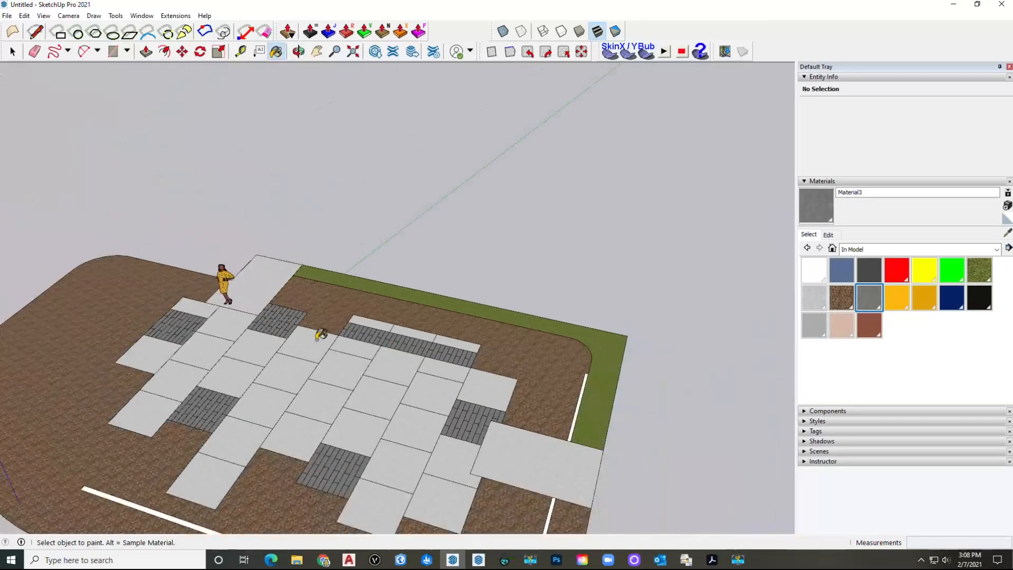
{"action": "scroll", "coordinate": [321, 333], "scroll_direction": "up", "scroll_amount": 1}
{"action": "middle_click_drag", "start_coordinate": [321, 333], "coordinate": [380, 247], "text": "shift"}
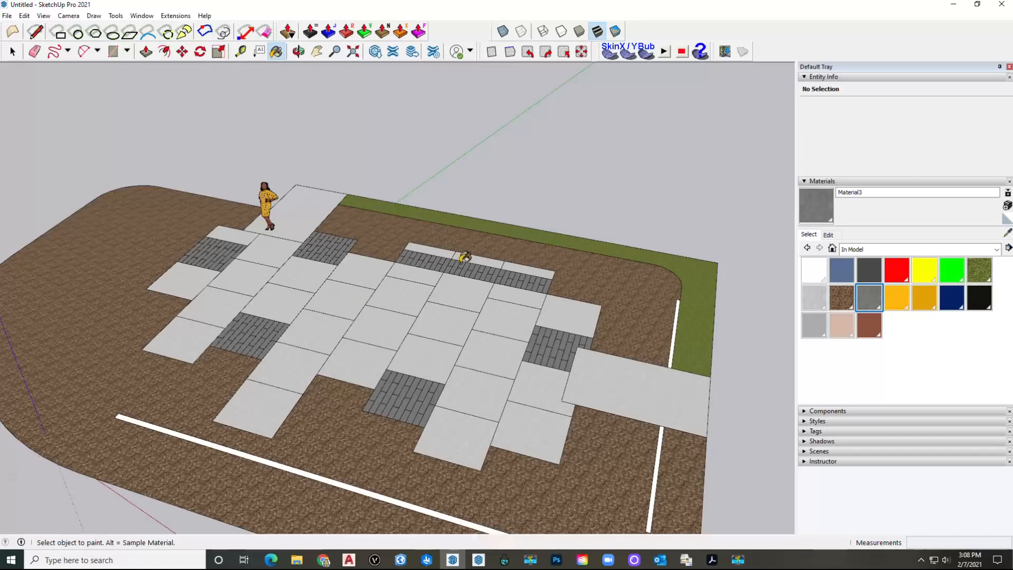
{"action": "key", "text": "space"}
{"action": "mouse_move", "coordinate": [476, 267]}
{"action": "middle_mouse_down"}
{"action": "mouse_move", "coordinate": [407, 323]}
{"action": "mouse_move", "coordinate": [404, 303]}
{"action": "middle_mouse_up"}
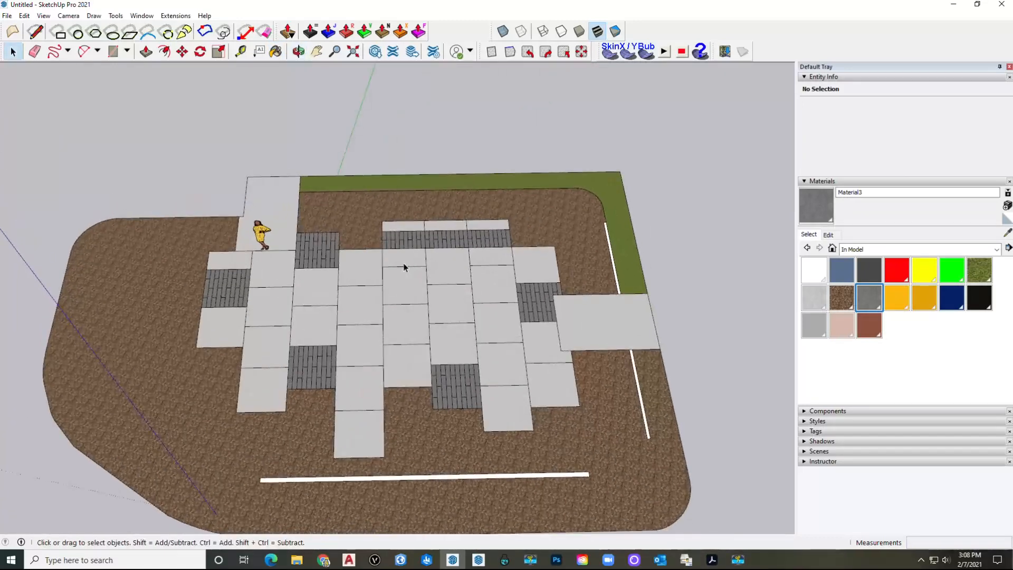
{"action": "scroll", "coordinate": [421, 227], "scroll_direction": "up", "scroll_amount": 3}
Step: Erase the dividing edge in the top strip and make the strip a group
{"action": "left_click", "coordinate": [418, 230]}
{"action": "scroll", "coordinate": [418, 230], "scroll_direction": "up", "scroll_amount": 2}
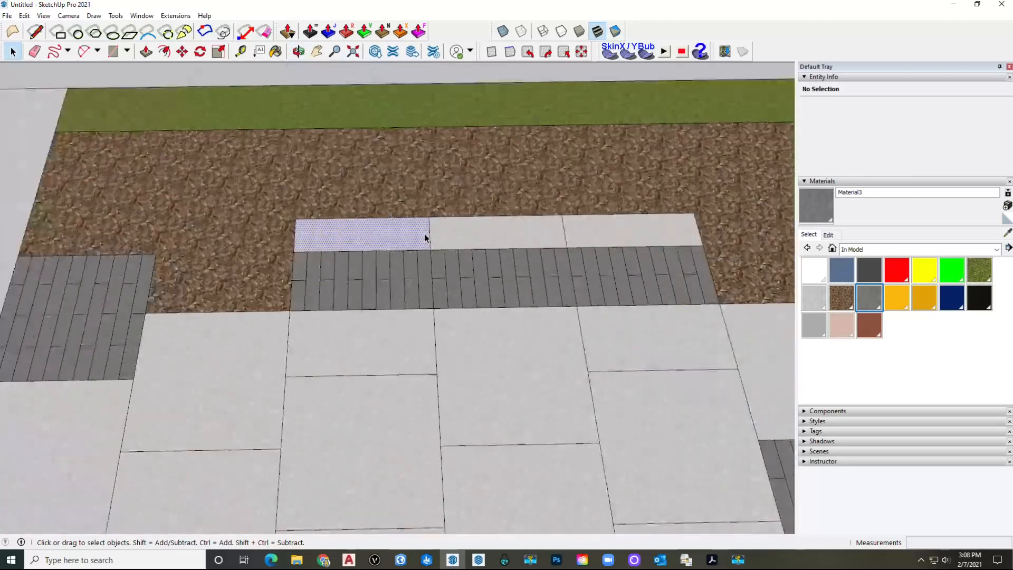
{"action": "key", "text": "e"}
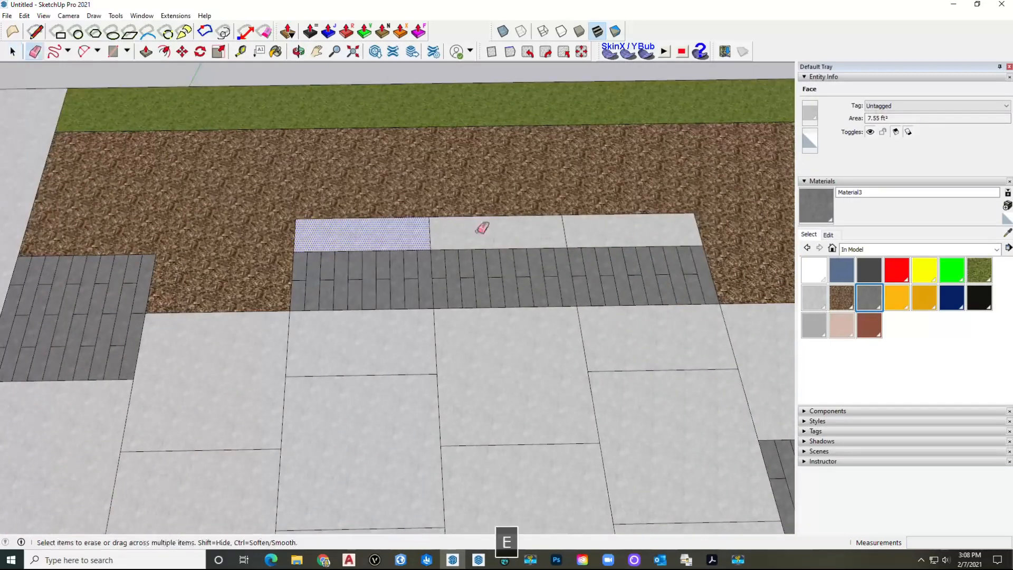
{"action": "left_click", "coordinate": [566, 233]}
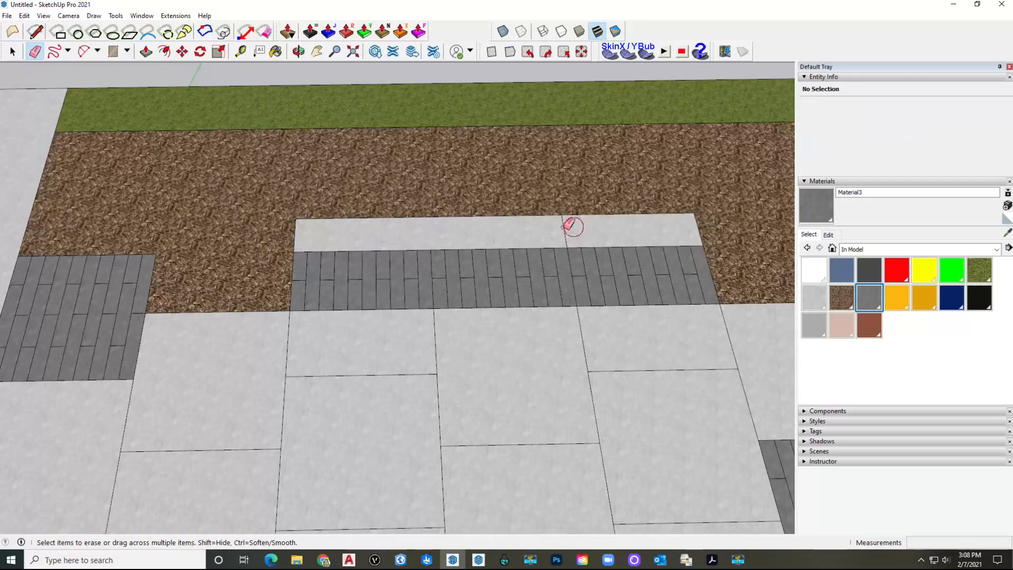
{"action": "key", "text": "space"}
{"action": "double_click", "coordinate": [490, 234]}
{"action": "right_click", "coordinate": [490, 234]}
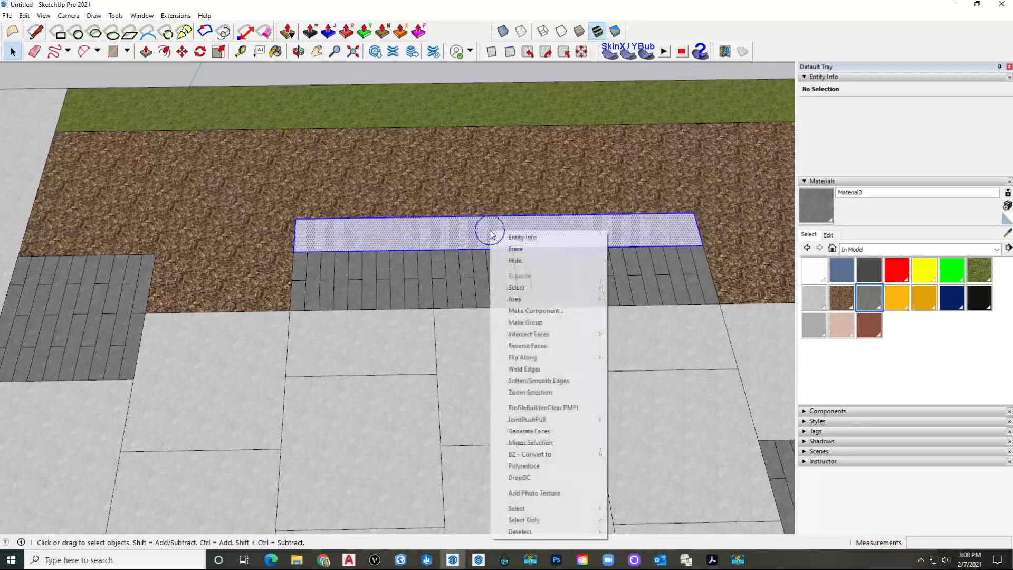
{"action": "left_click", "coordinate": [535, 318]}
Step: Inside the new group, push the seat wall's top face up to 1.5'
{"action": "double_click", "coordinate": [340, 227]}
{"action": "left_click", "coordinate": [322, 235]}
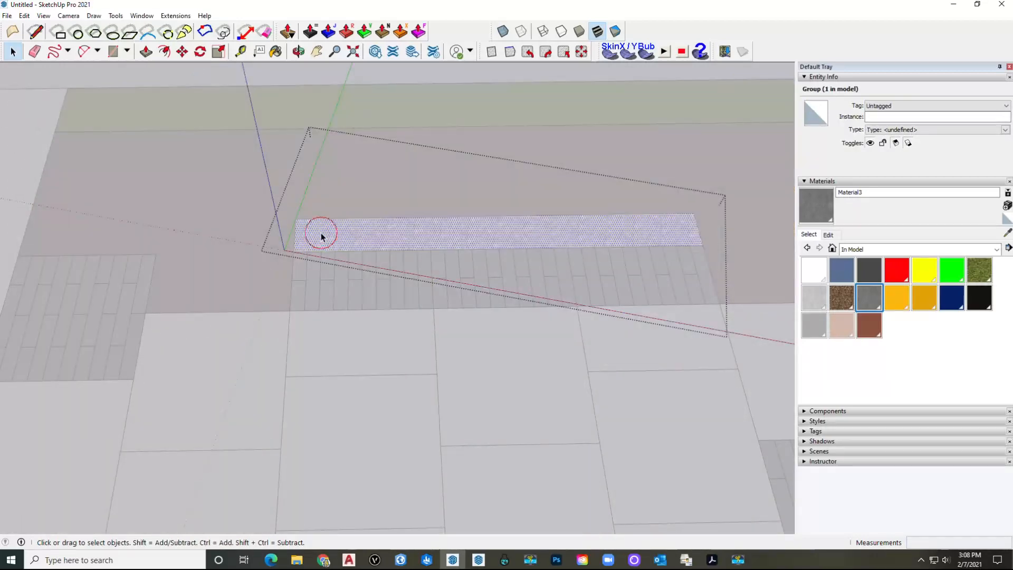
{"action": "key", "text": "p"}
{"action": "left_click", "coordinate": [321, 235]}
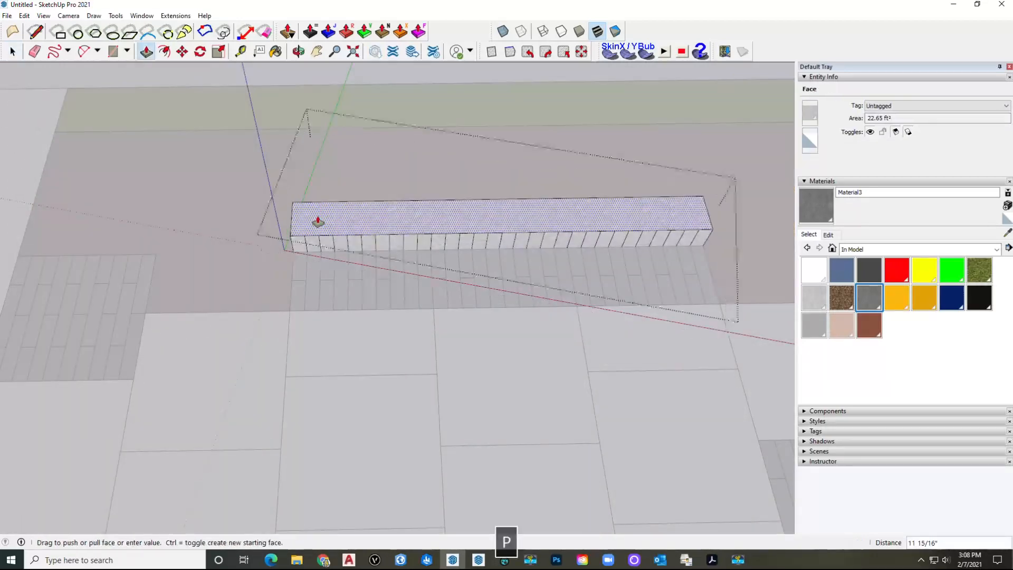
{"action": "type", "text": "1."}
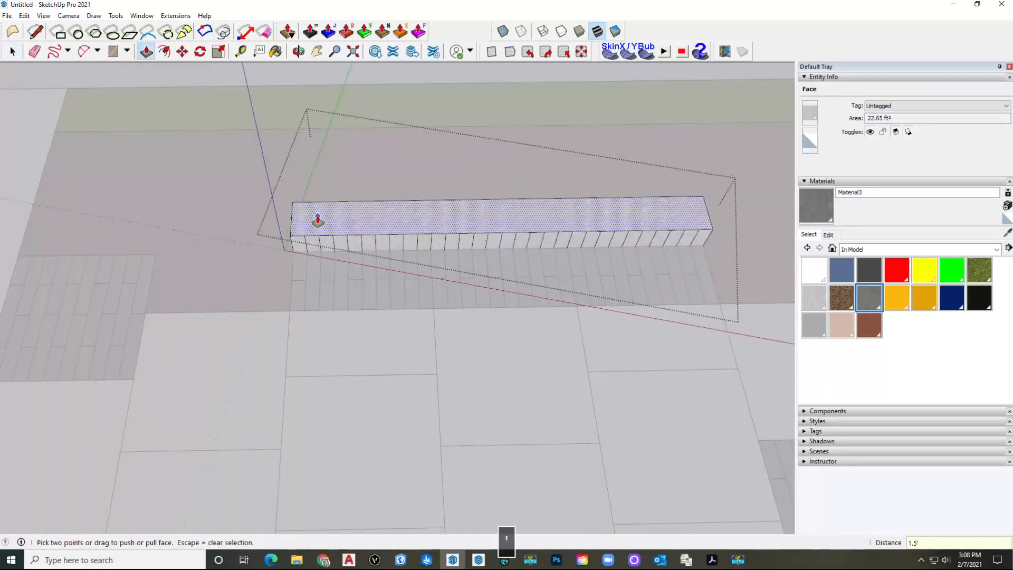
{"action": "type", "text": "5'"}
{"action": "key", "text": "Return"}
{"action": "key", "text": "space"}
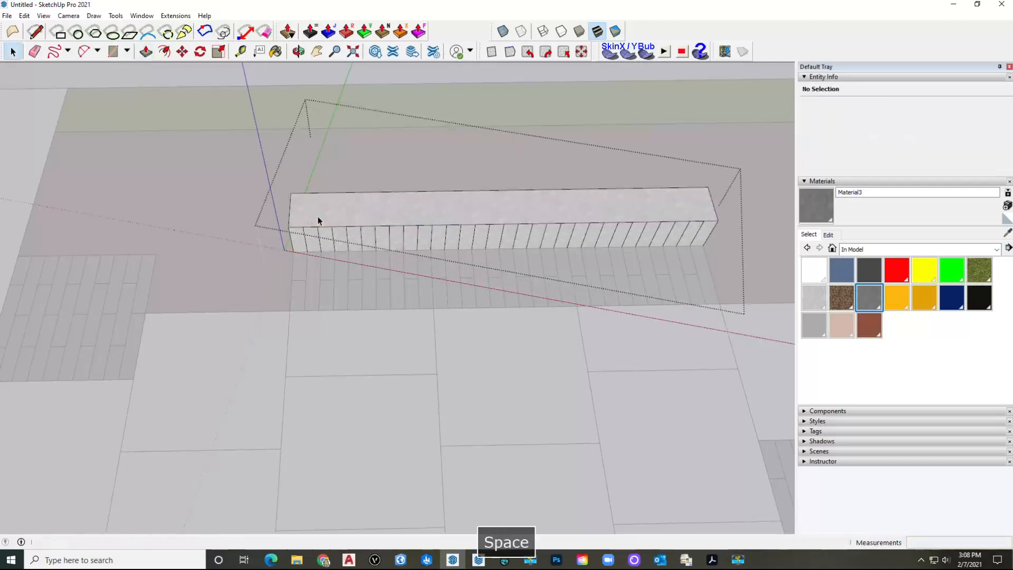
Step: Erase the extra vertical lines on the wall's front face and close the group
{"action": "key", "text": "e"}
{"action": "left_click_drag", "start_coordinate": [300, 240], "coordinate": [432, 233]}
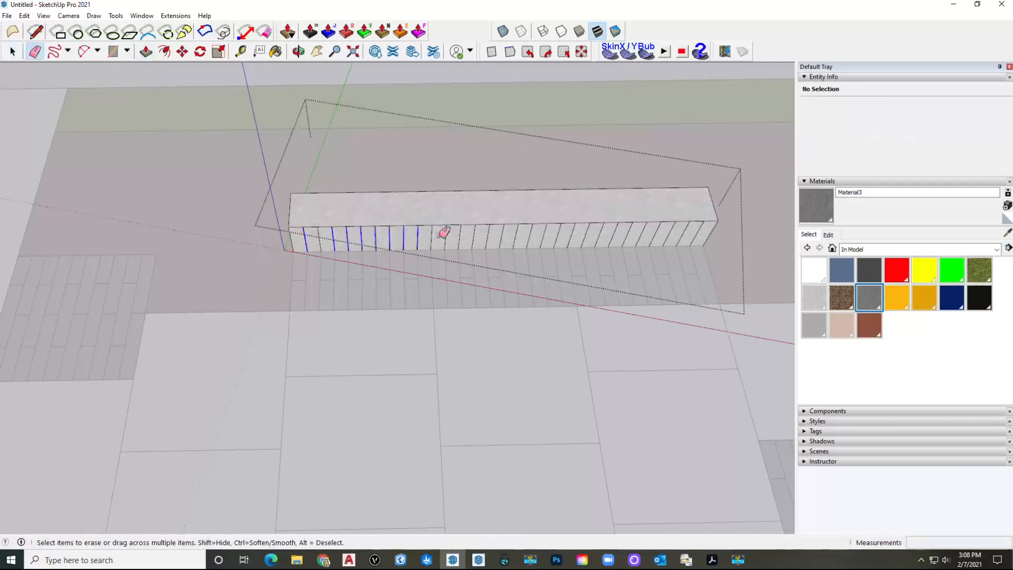
{"action": "left_click_drag", "start_coordinate": [525, 235], "coordinate": [630, 230]}
{"action": "left_click_drag", "start_coordinate": [696, 228], "coordinate": [608, 230]}
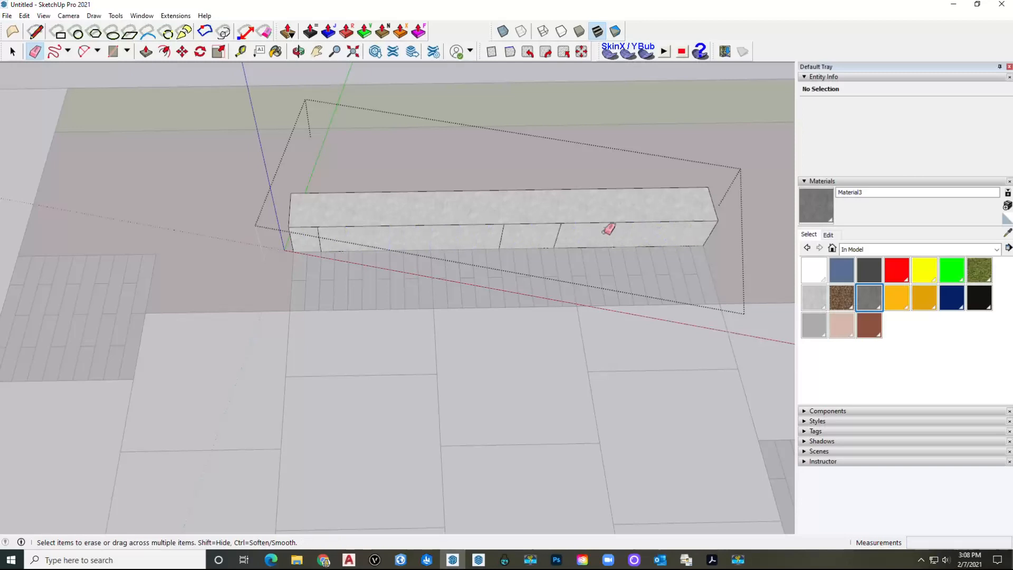
{"action": "left_click", "coordinate": [501, 236]}
{"action": "key", "text": "space"}
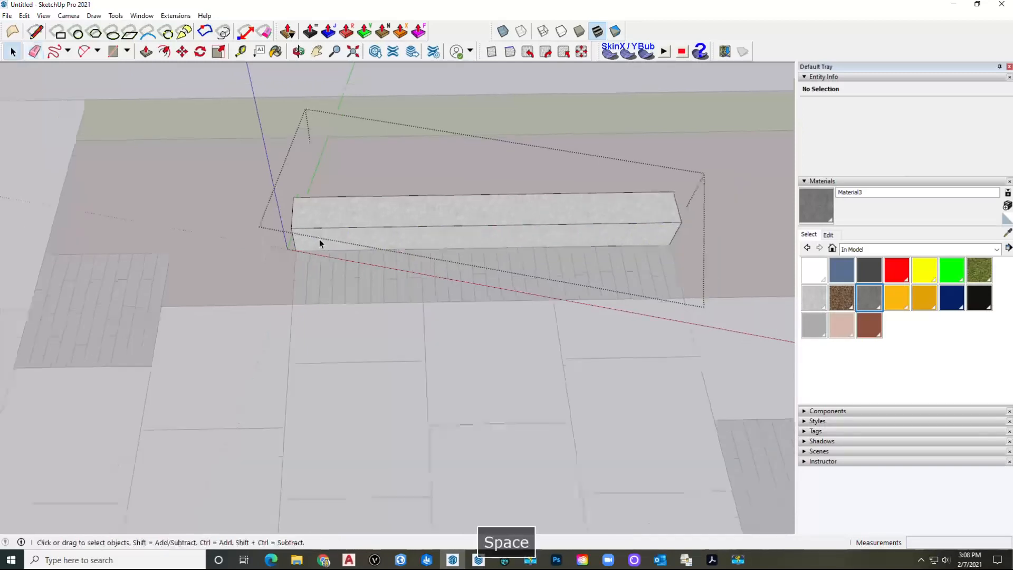
{"action": "key", "text": "Escape"}
{"action": "scroll", "coordinate": [319, 239], "scroll_direction": "down", "scroll_amount": 4}
{"action": "scroll", "coordinate": [369, 247], "scroll_direction": "down", "scroll_amount": 2}
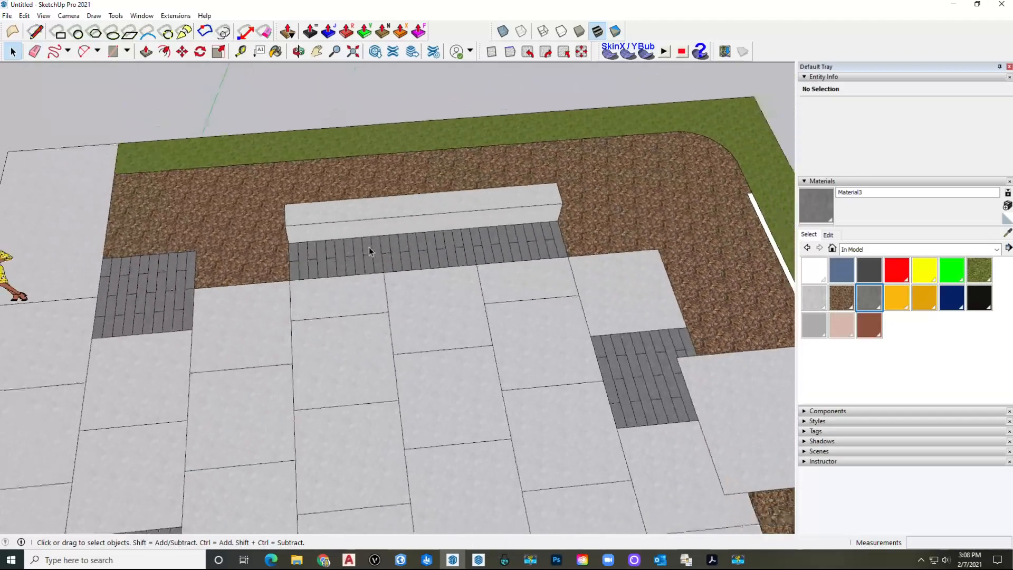
{"action": "middle_click_drag", "start_coordinate": [383, 295], "coordinate": [340, 214]}
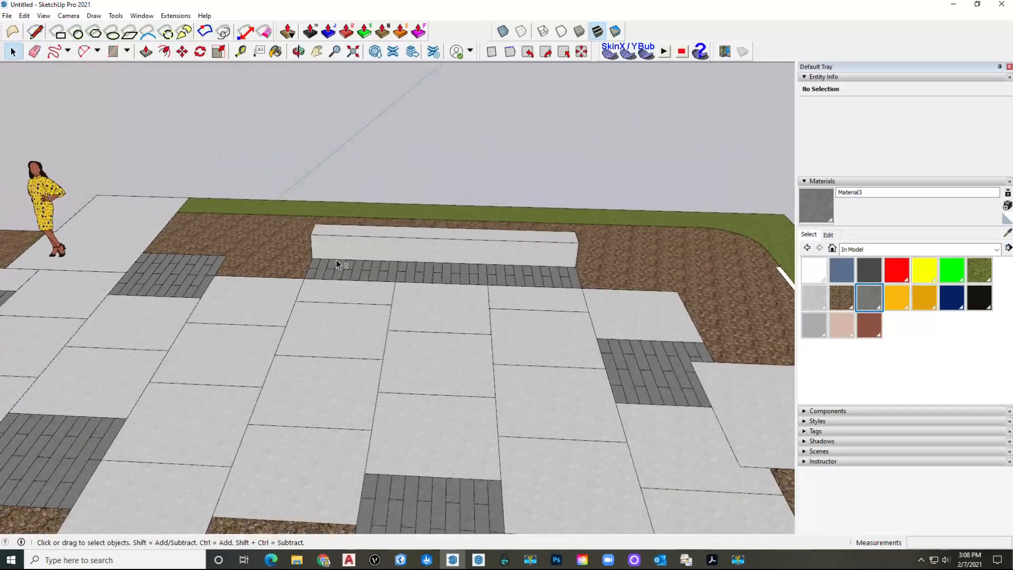
{"action": "scroll", "coordinate": [337, 273], "scroll_direction": "down", "scroll_amount": 3}
{"action": "middle_click_drag", "start_coordinate": [337, 273], "coordinate": [339, 255], "text": "shift"}
{"action": "middle_click_drag", "start_coordinate": [500, 292], "coordinate": [562, 258]}
{"action": "scroll", "coordinate": [563, 258], "scroll_direction": "up", "scroll_amount": 5}
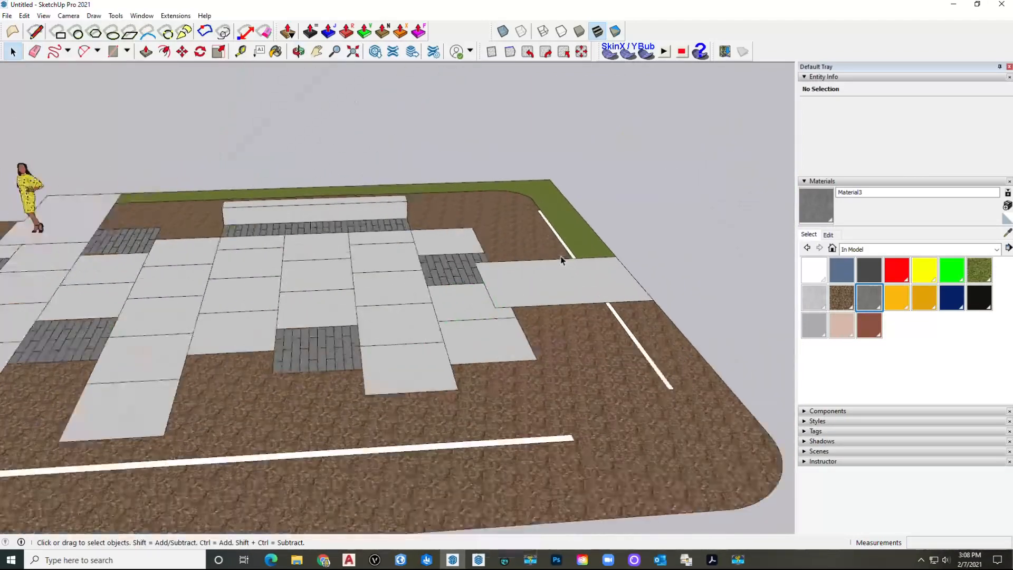
{"action": "middle_click_drag", "start_coordinate": [443, 254], "coordinate": [161, 246], "text": "shift"}
{"action": "scroll", "coordinate": [339, 243], "scroll_direction": "up", "scroll_amount": 1}
{"action": "scroll", "coordinate": [338, 243], "scroll_direction": "up", "scroll_amount": 1}
Step: Make the white edging strip a component with its axes origin at the strip's corner
{"action": "double_click", "coordinate": [350, 228]}
{"action": "right_click", "coordinate": [350, 228]}
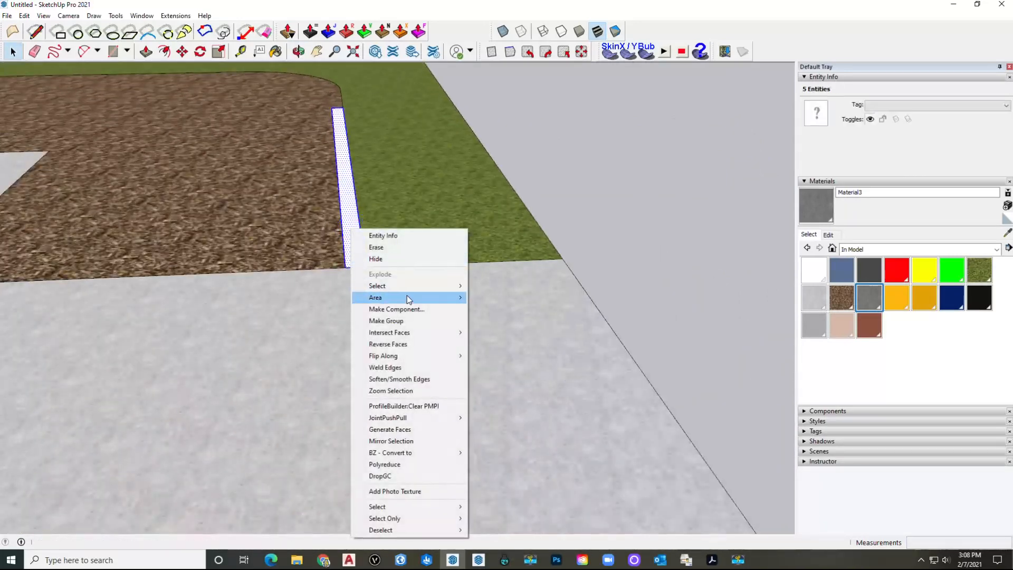
{"action": "left_click", "coordinate": [411, 309]}
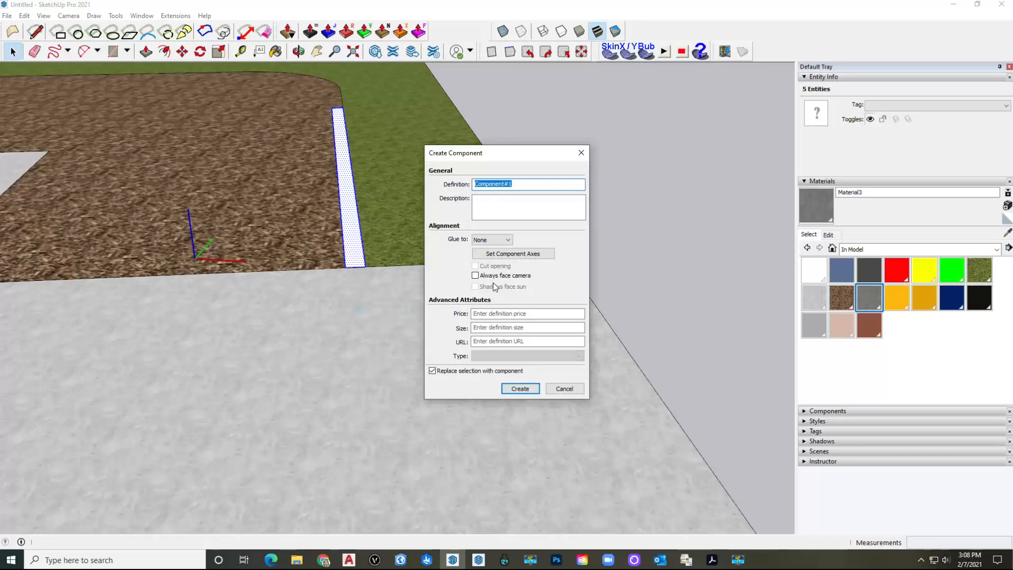
{"action": "left_click", "coordinate": [493, 254]}
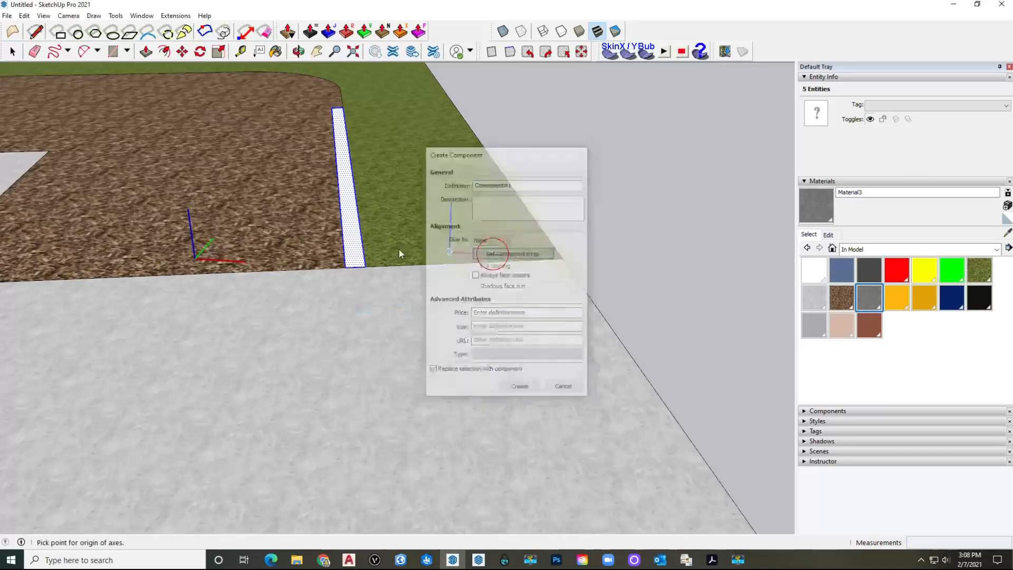
{"action": "double_click", "coordinate": [365, 266]}
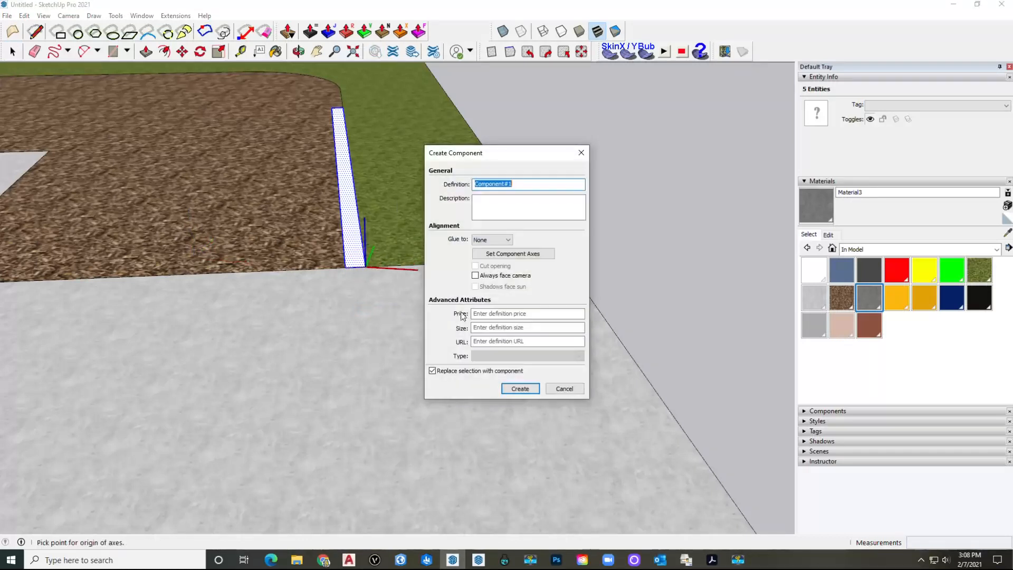
{"action": "left_click", "coordinate": [515, 391]}
{"action": "double_click", "coordinate": [355, 258]}
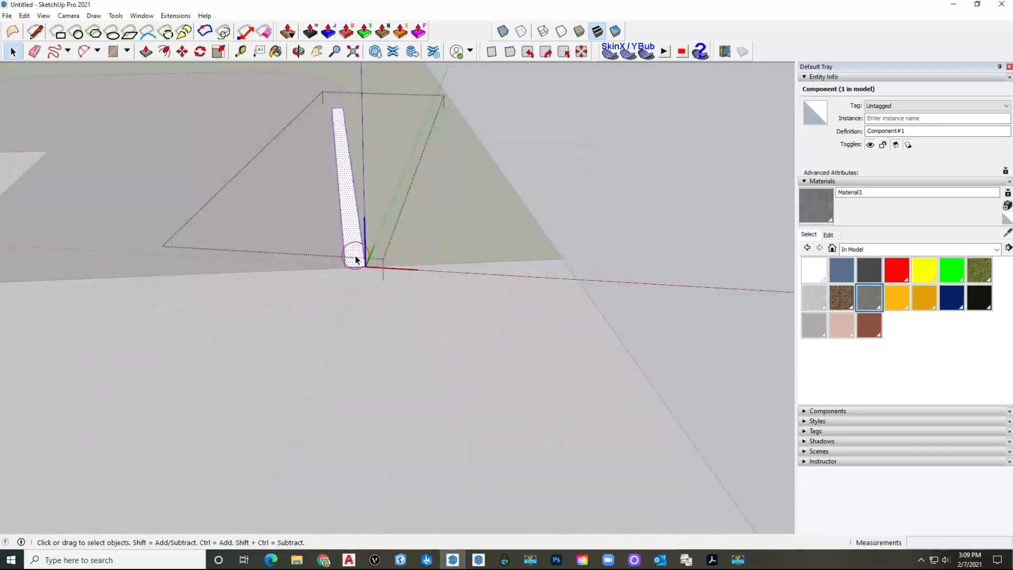
{"action": "key", "text": "p"}
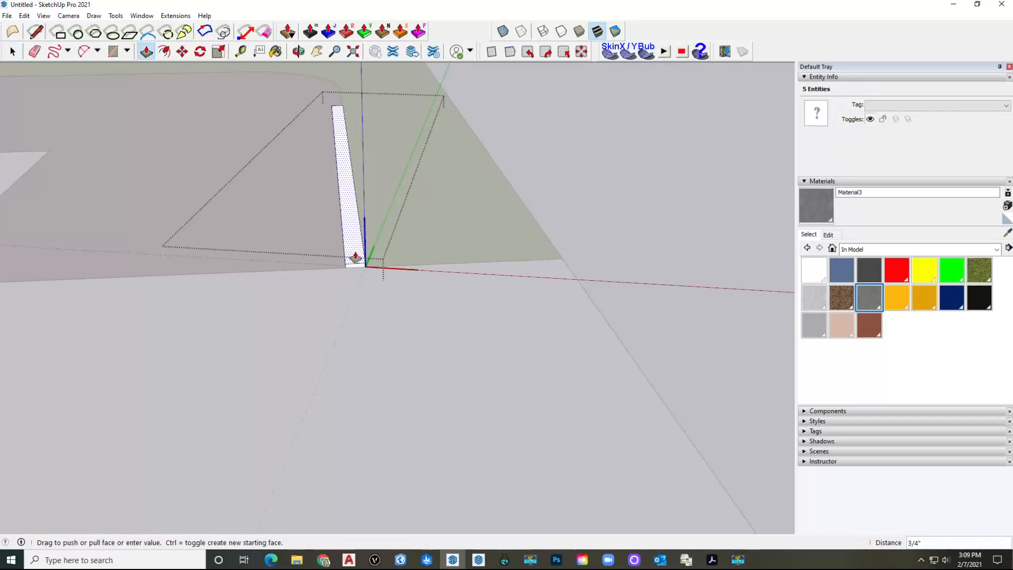
{"action": "key", "text": "space"}
{"action": "key", "text": "Escape"}
{"action": "key", "text": "Escape"}
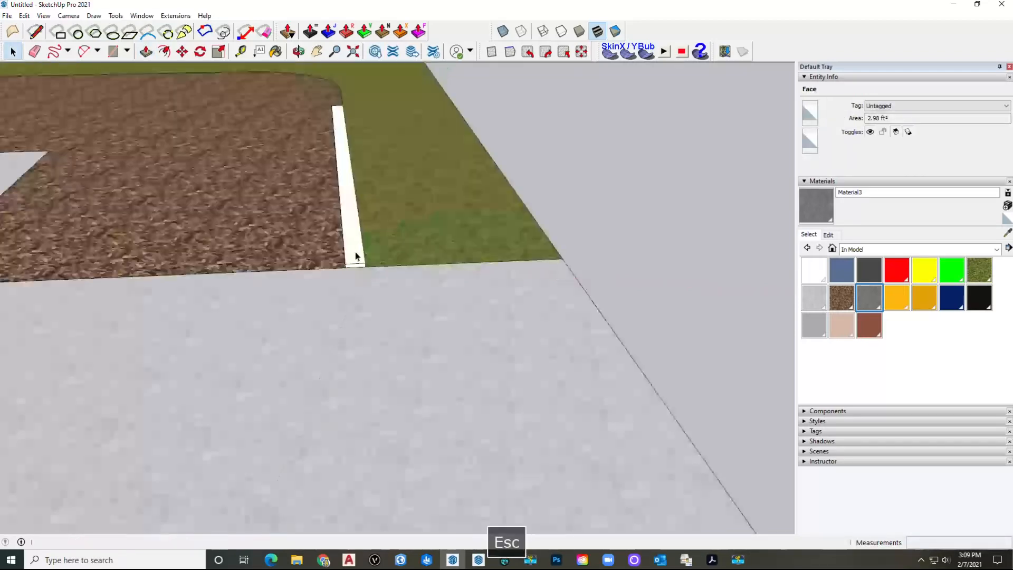
Step: Copy the edging strip component to the lower mulch bed's corner
{"action": "scroll", "coordinate": [353, 248], "scroll_direction": "up", "scroll_amount": 3}
{"action": "scroll", "coordinate": [354, 249], "scroll_direction": "down", "scroll_amount": 5}
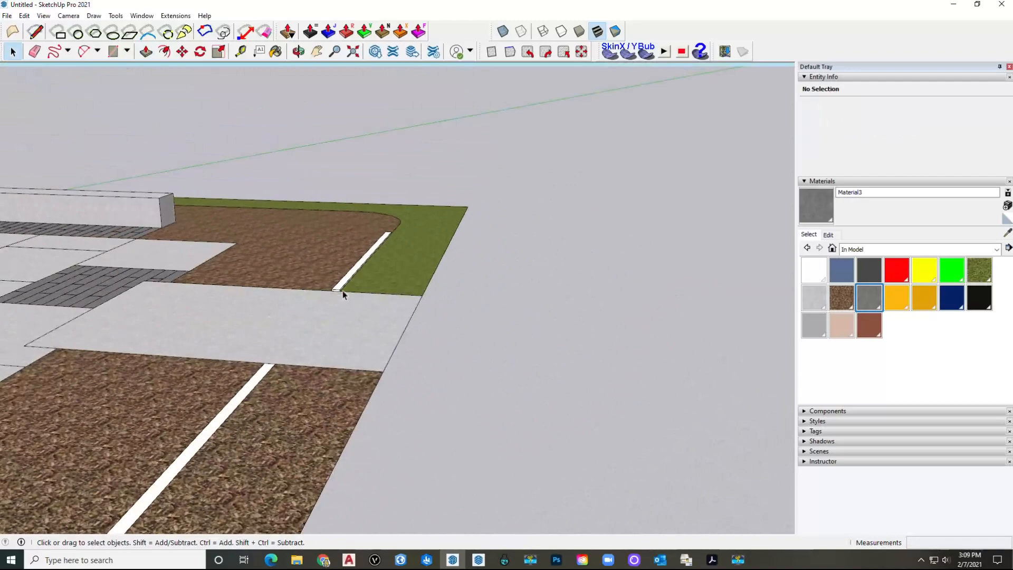
{"action": "left_click", "coordinate": [341, 289]}
{"action": "left_click", "coordinate": [342, 286]}
{"action": "scroll", "coordinate": [342, 285], "scroll_direction": "up", "scroll_amount": 3}
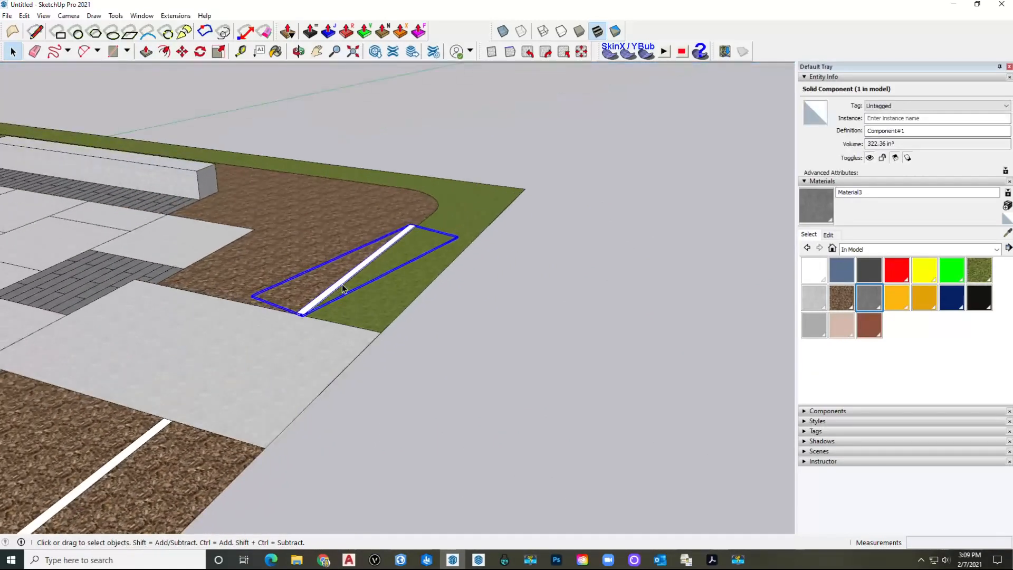
{"action": "key", "text": "m"}
{"action": "scroll", "coordinate": [421, 231], "scroll_direction": "up", "scroll_amount": 6}
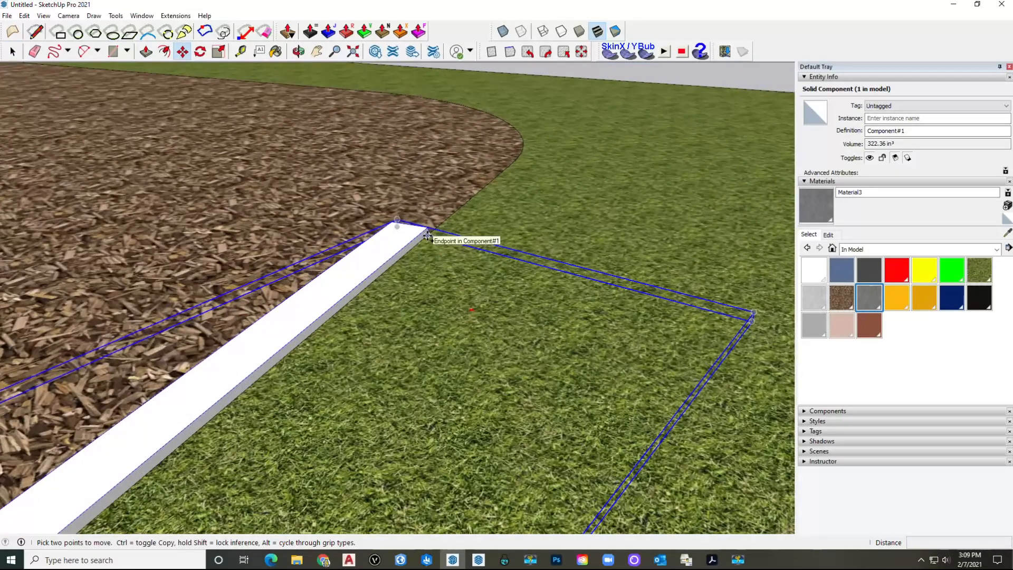
{"action": "left_click", "coordinate": [428, 234]}
{"action": "key", "text": "ctrl"}
{"action": "scroll", "coordinate": [422, 233], "scroll_direction": "down", "scroll_amount": 6}
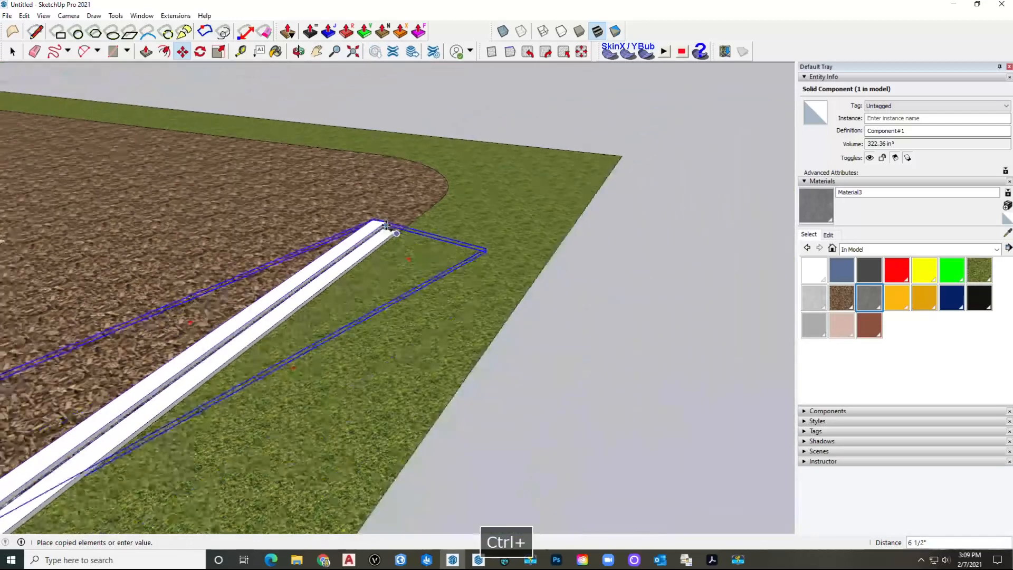
{"action": "key", "text": "shift"}
{"action": "scroll", "coordinate": [216, 224], "scroll_direction": "up", "scroll_amount": 1}
{"action": "middle_click_drag", "start_coordinate": [217, 225], "coordinate": [372, 238], "text": "shift"}
{"action": "scroll", "coordinate": [370, 240], "scroll_direction": "up", "scroll_amount": 3}
{"action": "scroll", "coordinate": [369, 241], "scroll_direction": "up", "scroll_amount": 4}
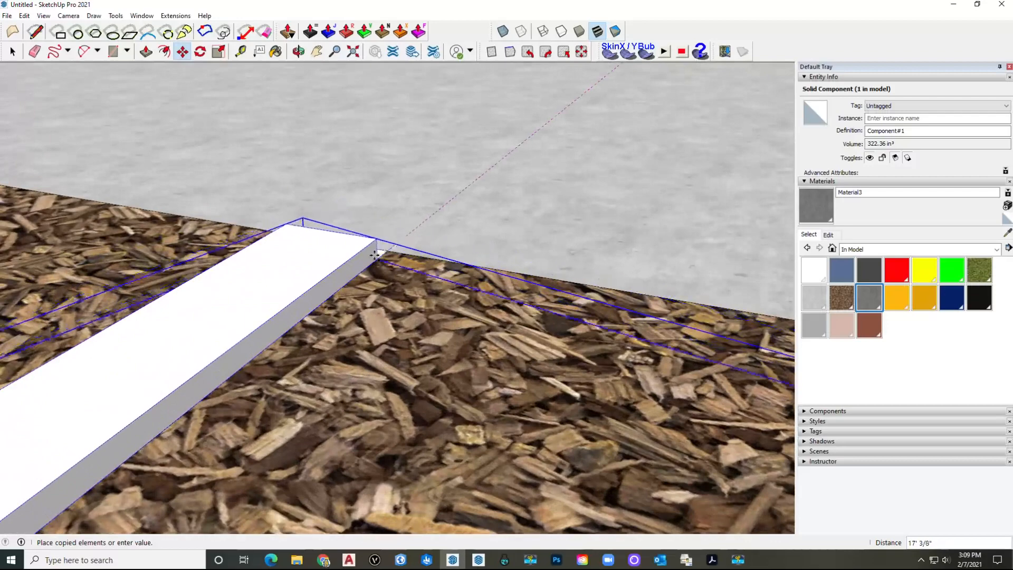
{"action": "left_click", "coordinate": [374, 255]}
Step: Check the copied strip's faces inside the component, then switch to Chrome
{"action": "key", "text": "space"}
{"action": "scroll", "coordinate": [383, 238], "scroll_direction": "down", "scroll_amount": 5}
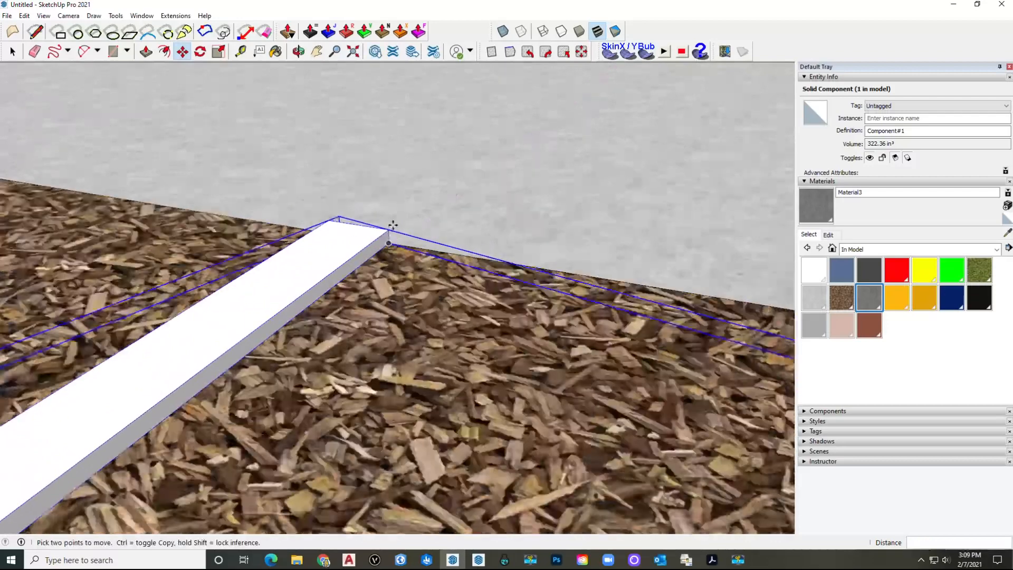
{"action": "scroll", "coordinate": [391, 227], "scroll_direction": "down", "scroll_amount": 3}
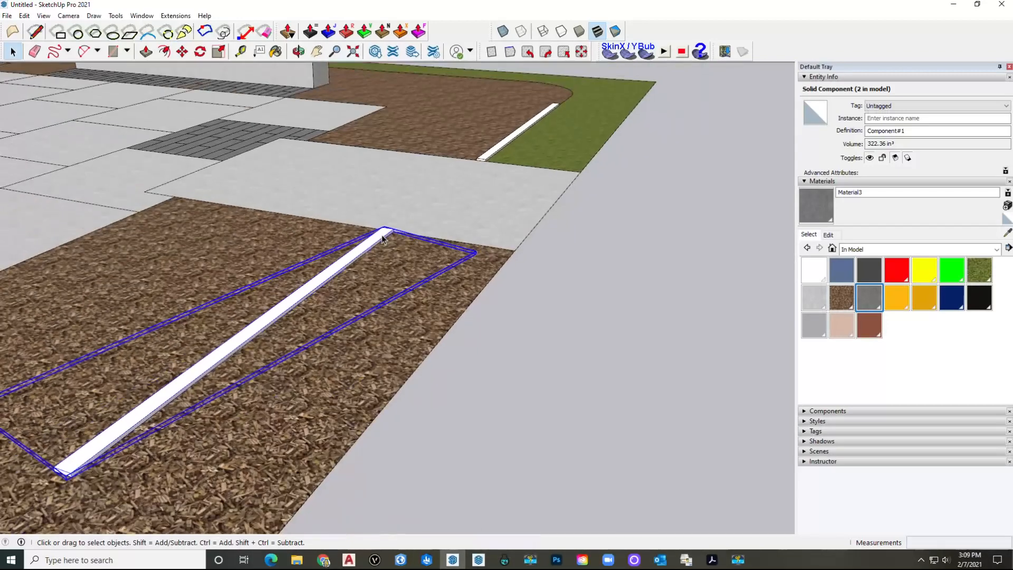
{"action": "double_click", "coordinate": [384, 238]}
{"action": "left_click", "coordinate": [383, 239]}
{"action": "triple_click", "coordinate": [384, 238]}
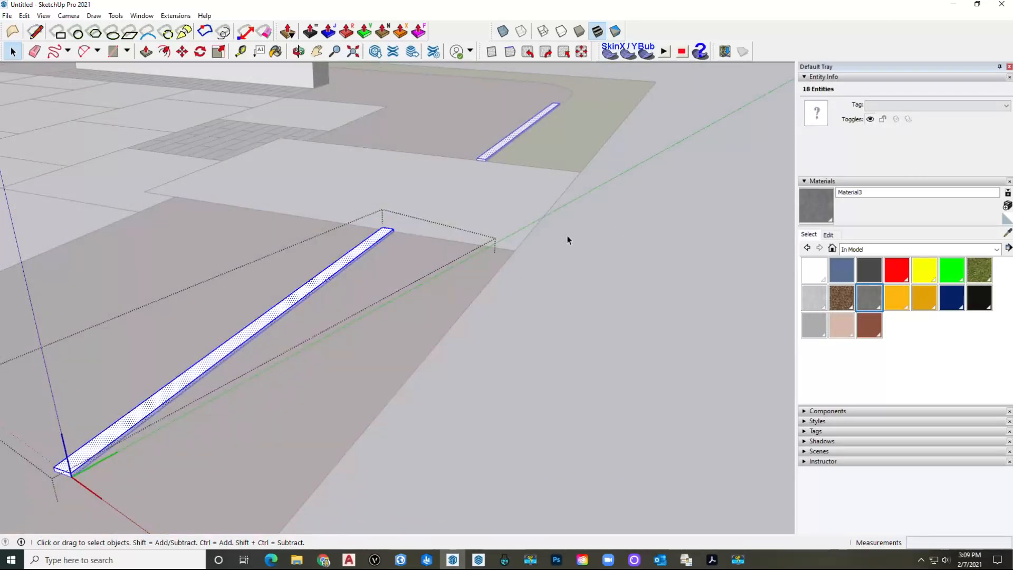
{"action": "left_click", "coordinate": [574, 316]}
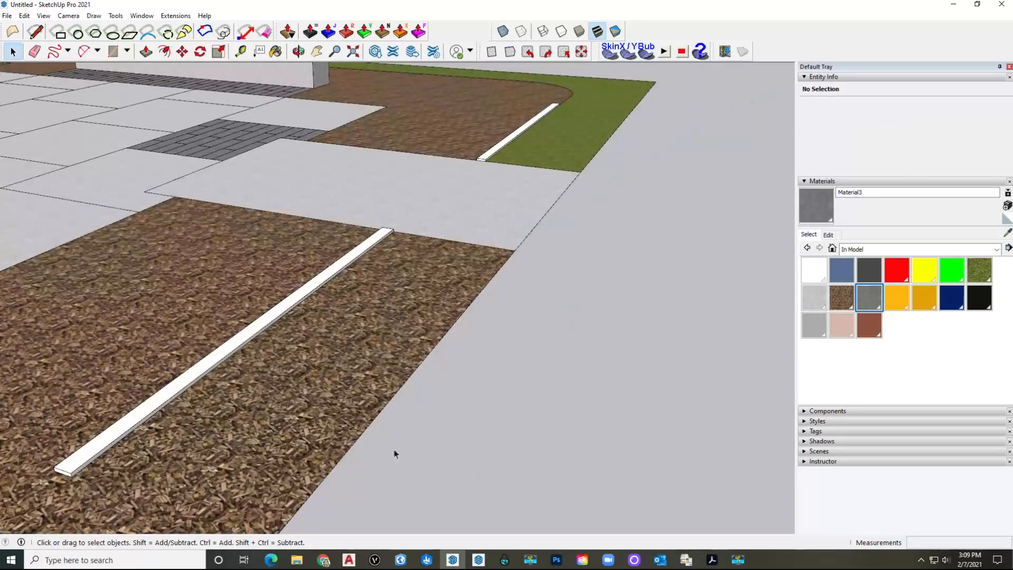
{"action": "left_click", "coordinate": [323, 560]}
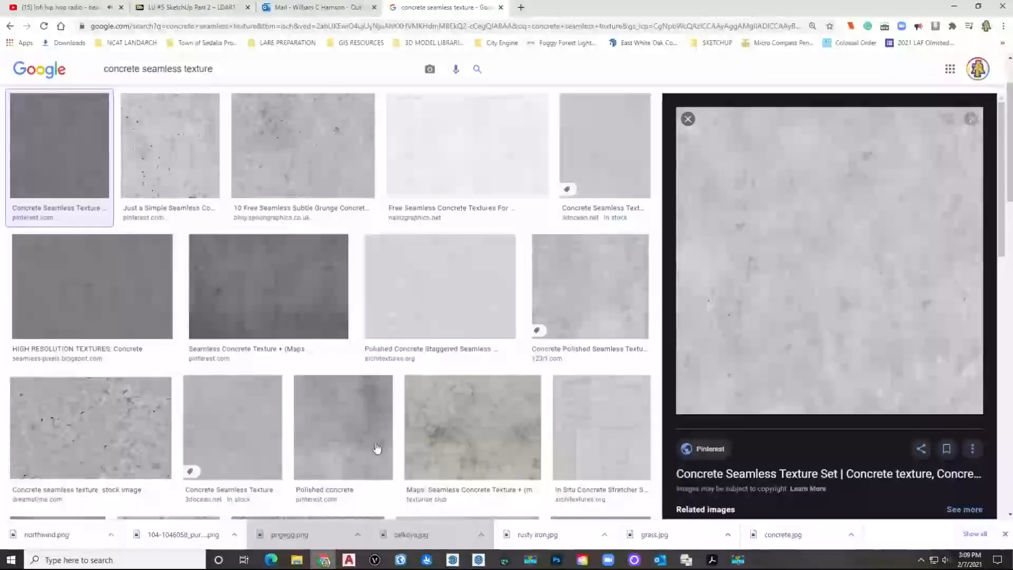
Step: Replace 'concrete' with 'rusty iron' in the Google texture search and run it
{"action": "double_click", "coordinate": [133, 70]}
{"action": "type", "text": "rusty iron"}
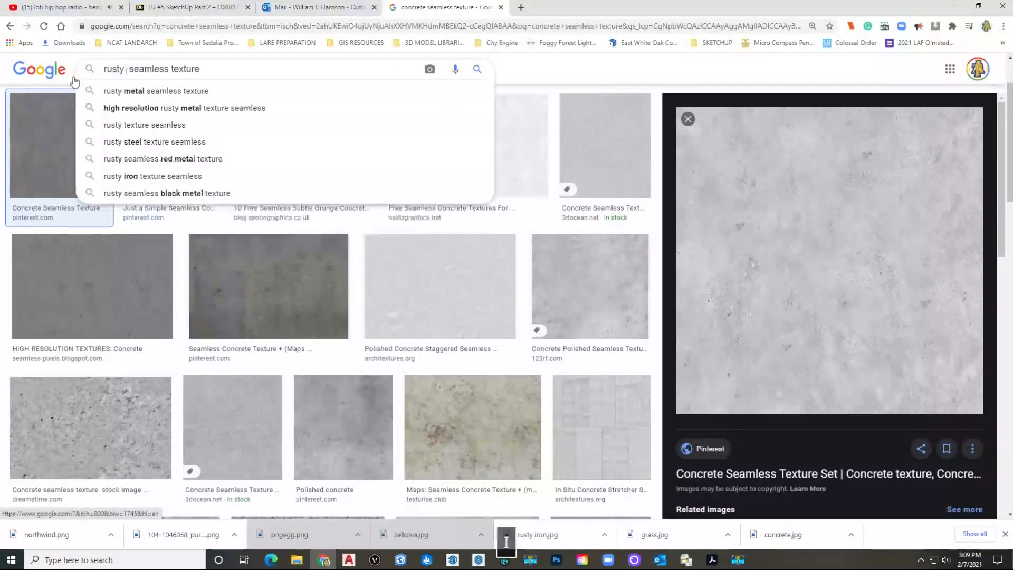
{"action": "key", "text": "Return"}
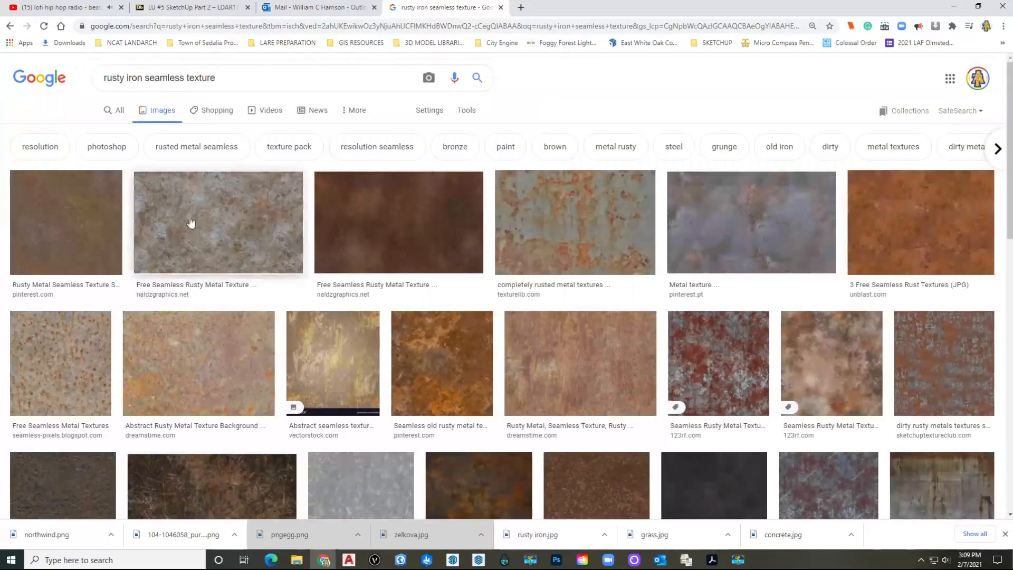
{"action": "left_click", "coordinate": [447, 560]}
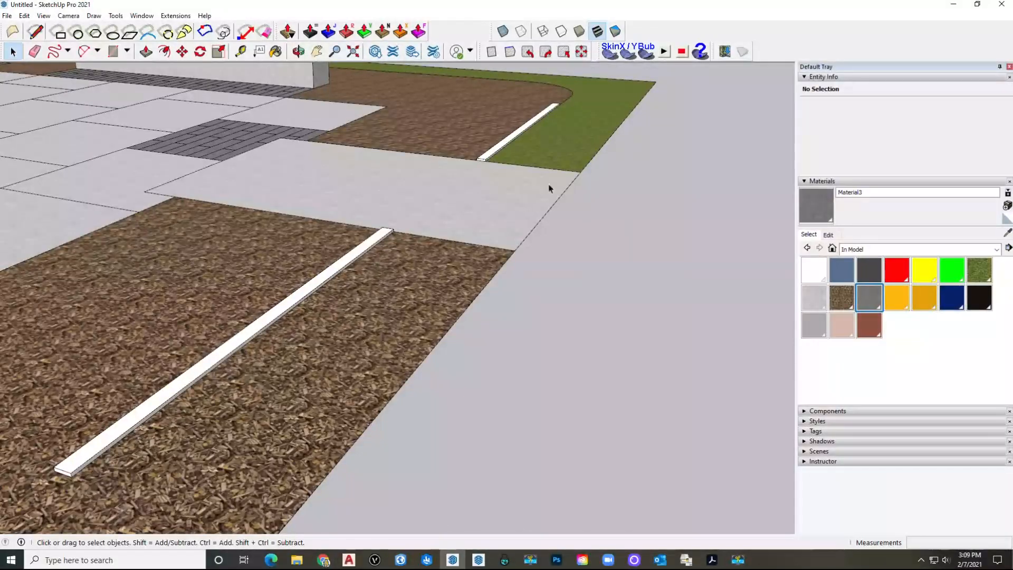
Step: Create a new material textured with the rusty iron image
{"action": "left_click", "coordinate": [1006, 205]}
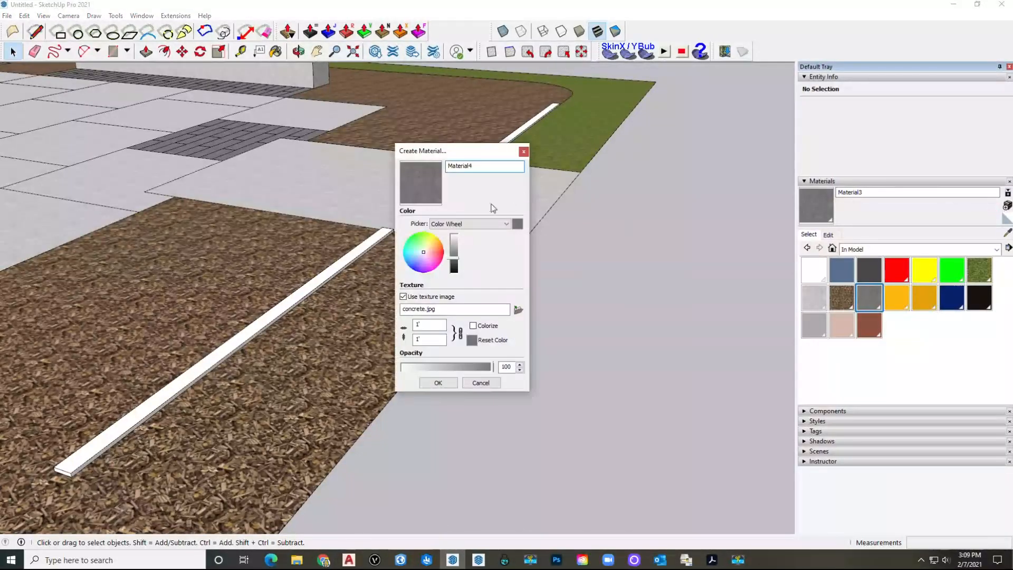
{"action": "left_click", "coordinate": [516, 308]}
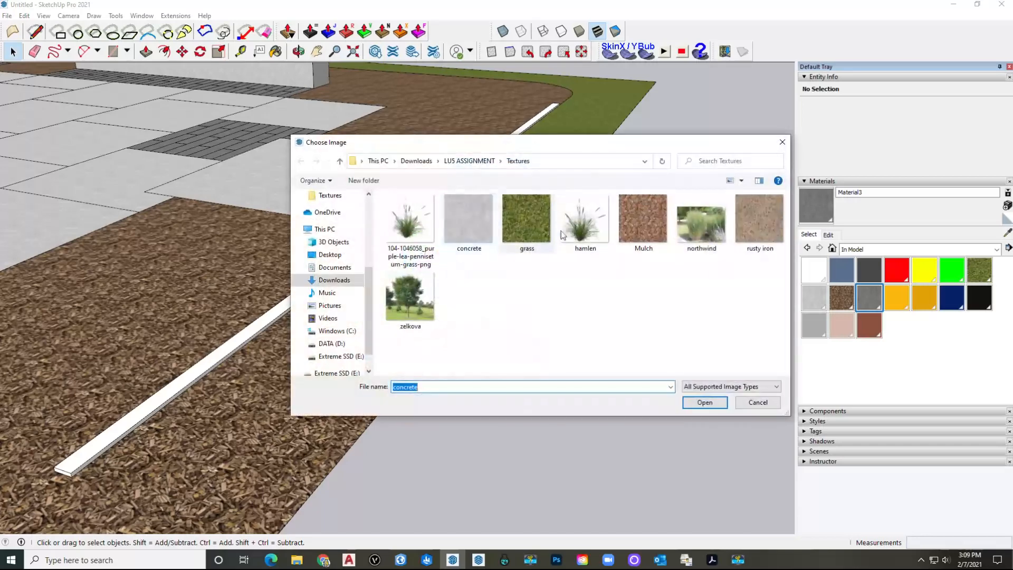
{"action": "left_click", "coordinate": [735, 228]}
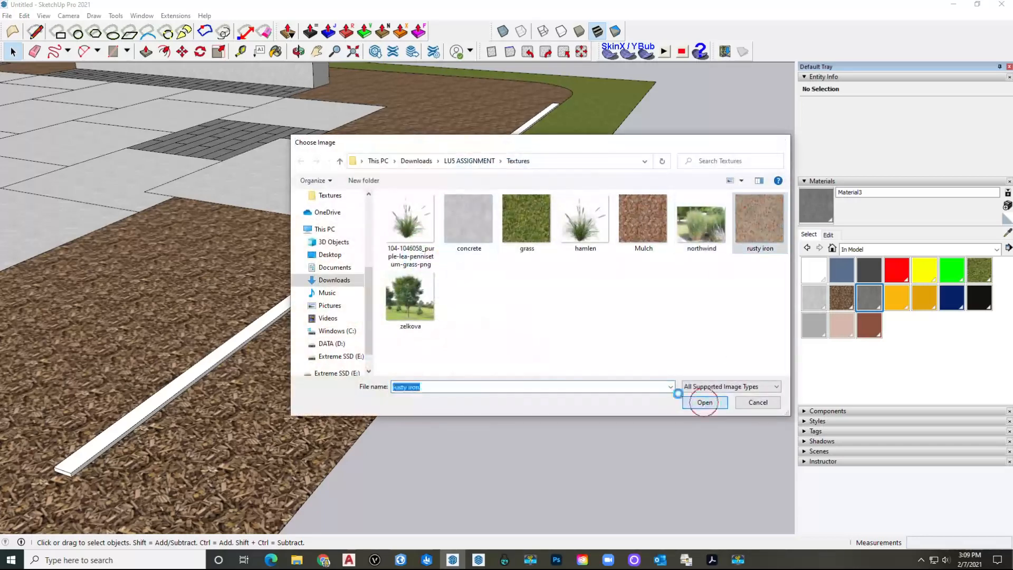
{"action": "left_click", "coordinate": [704, 402]}
{"action": "left_click", "coordinate": [437, 381]}
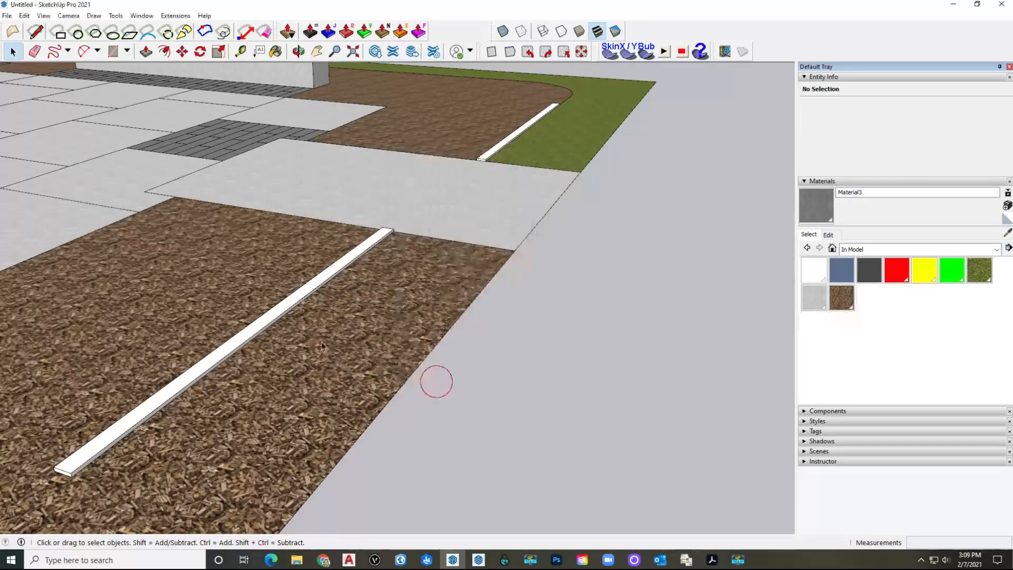
Step: Inside the mulch group, paint all the edging strips with the new material
{"action": "double_click", "coordinate": [299, 301]}
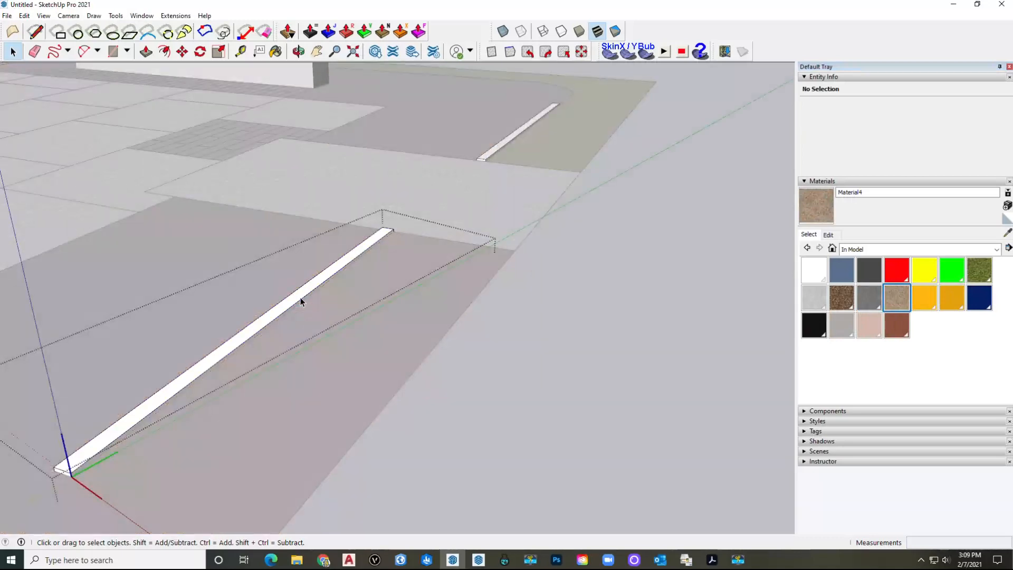
{"action": "key", "text": "b"}
{"action": "left_click", "coordinate": [304, 293]}
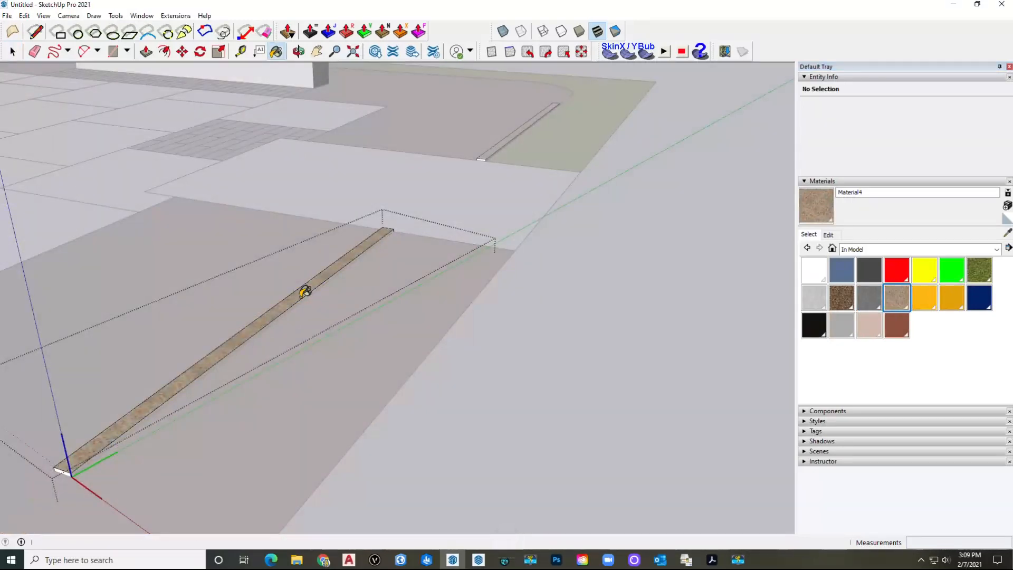
{"action": "key", "text": "ctrl+a"}
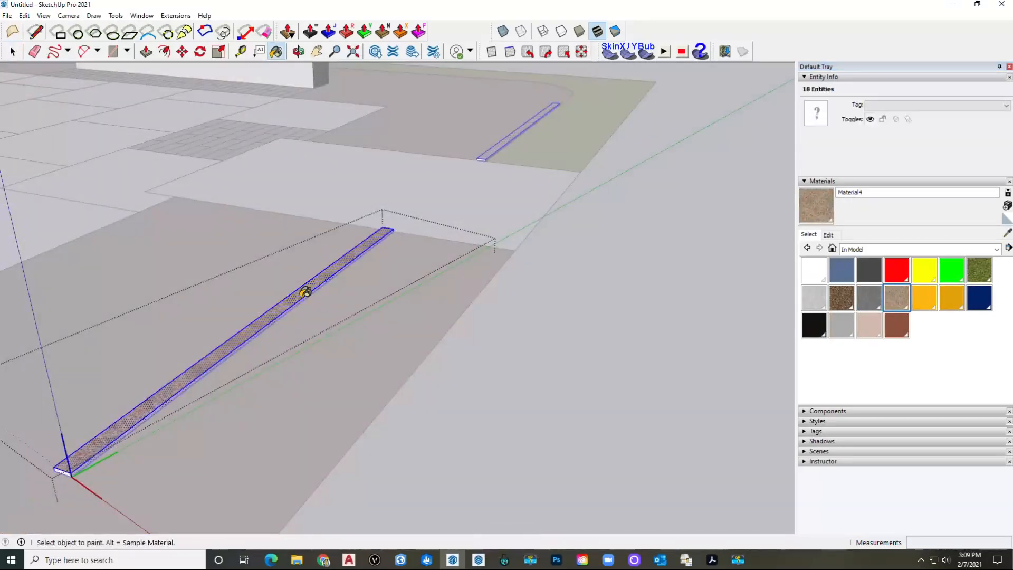
{"action": "left_click", "coordinate": [305, 291]}
{"action": "key", "text": "space"}
{"action": "key", "text": "Escape"}
{"action": "key", "text": "space"}
{"action": "scroll", "coordinate": [300, 297], "scroll_direction": "down", "scroll_amount": 3}
{"action": "middle_click_drag", "start_coordinate": [357, 267], "coordinate": [448, 301]}
{"action": "scroll", "coordinate": [363, 267], "scroll_direction": "up", "scroll_amount": 3}
{"action": "scroll", "coordinate": [448, 299], "scroll_direction": "down", "scroll_amount": 3}
{"action": "scroll", "coordinate": [448, 299], "scroll_direction": "up", "scroll_amount": 1}
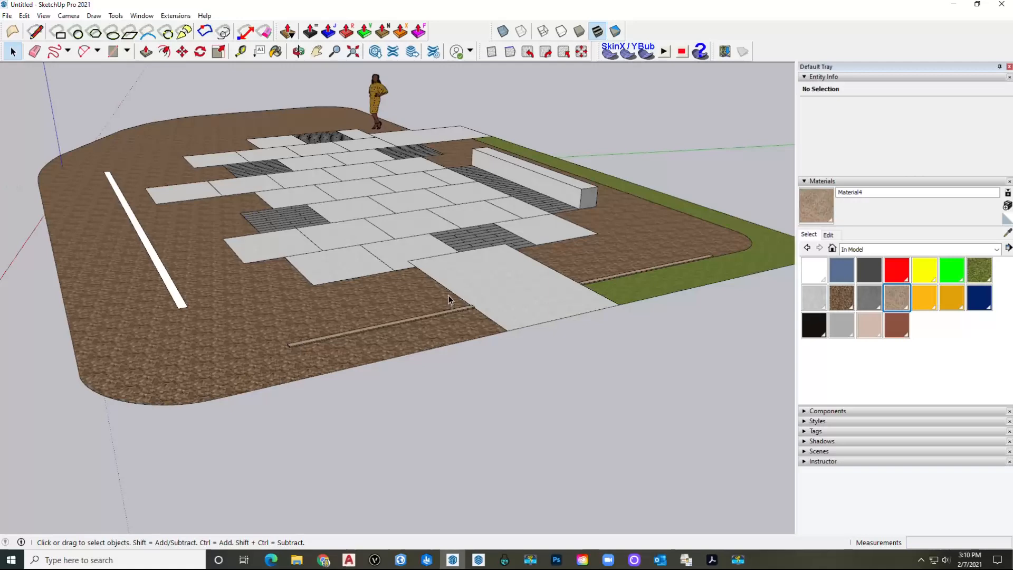
{"action": "middle_click_drag", "start_coordinate": [445, 295], "coordinate": [372, 422]}
{"action": "middle_click_drag", "start_coordinate": [472, 412], "coordinate": [383, 389], "text": "shift"}
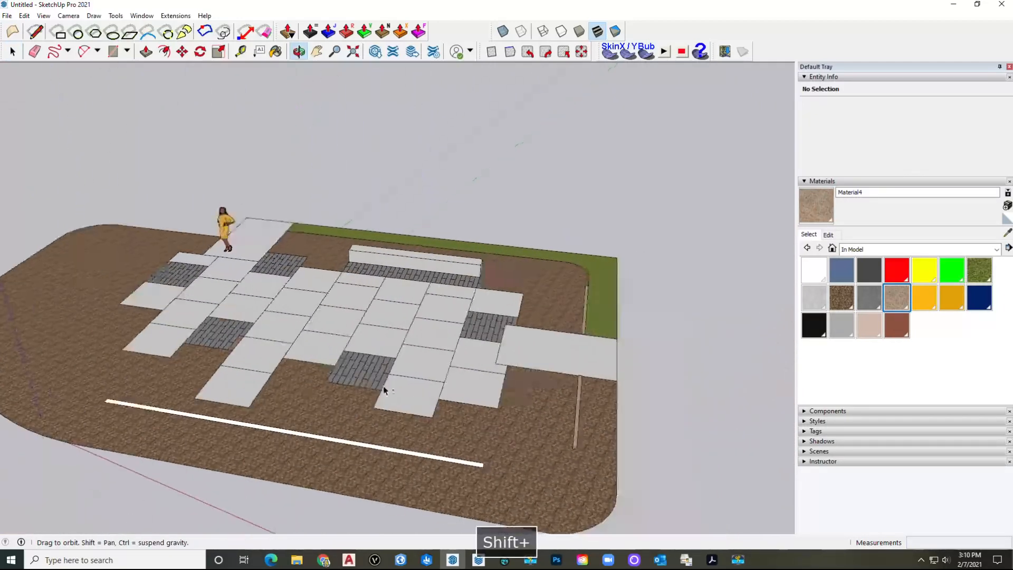
{"action": "scroll", "coordinate": [381, 449], "scroll_direction": "up", "scroll_amount": 2}
{"action": "left_click", "coordinate": [382, 449]}
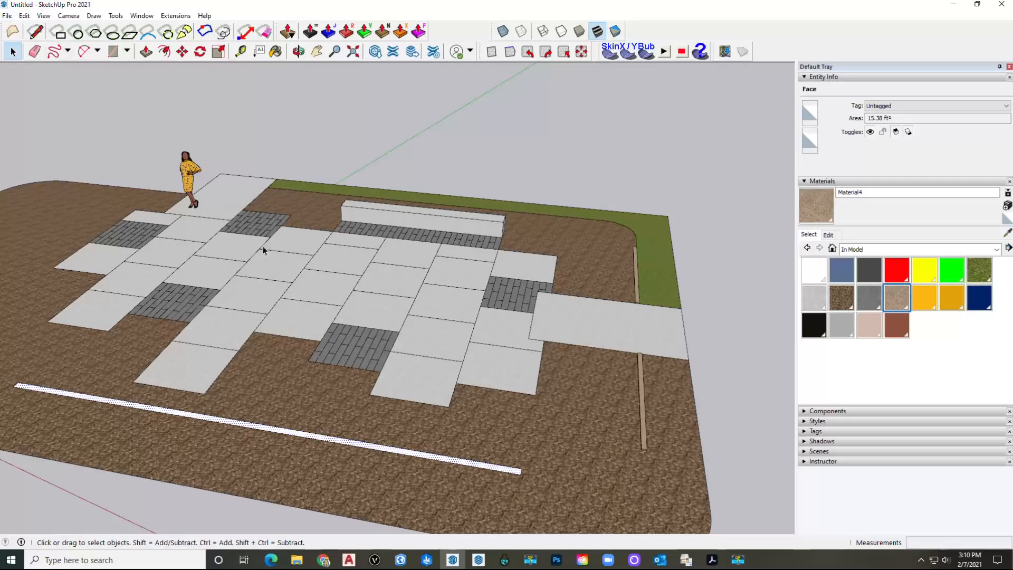
{"action": "scroll", "coordinate": [265, 251], "scroll_direction": "down", "scroll_amount": 3}
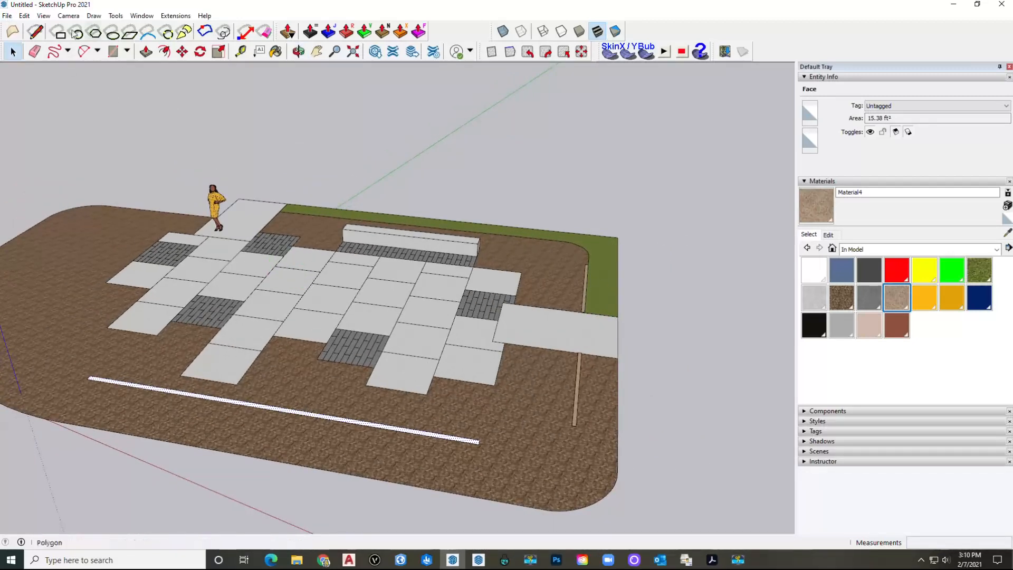
Step: Import the Stainlees Steel Screen Trellis SketchUp file from the LU5 Components folder
{"action": "left_click", "coordinate": [7, 15]}
{"action": "left_click", "coordinate": [48, 196]}
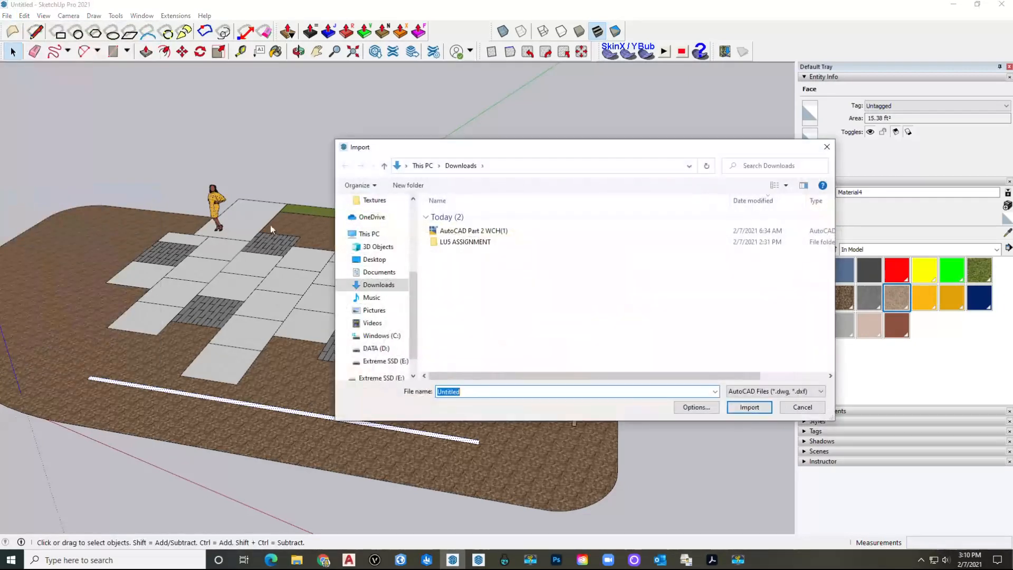
{"action": "double_click", "coordinate": [466, 242]}
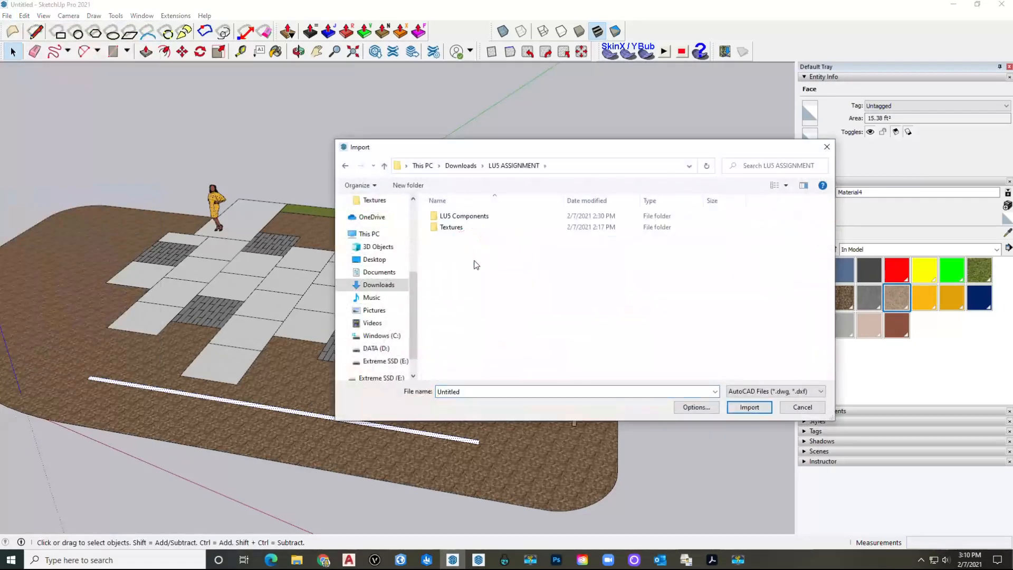
{"action": "double_click", "coordinate": [472, 216]}
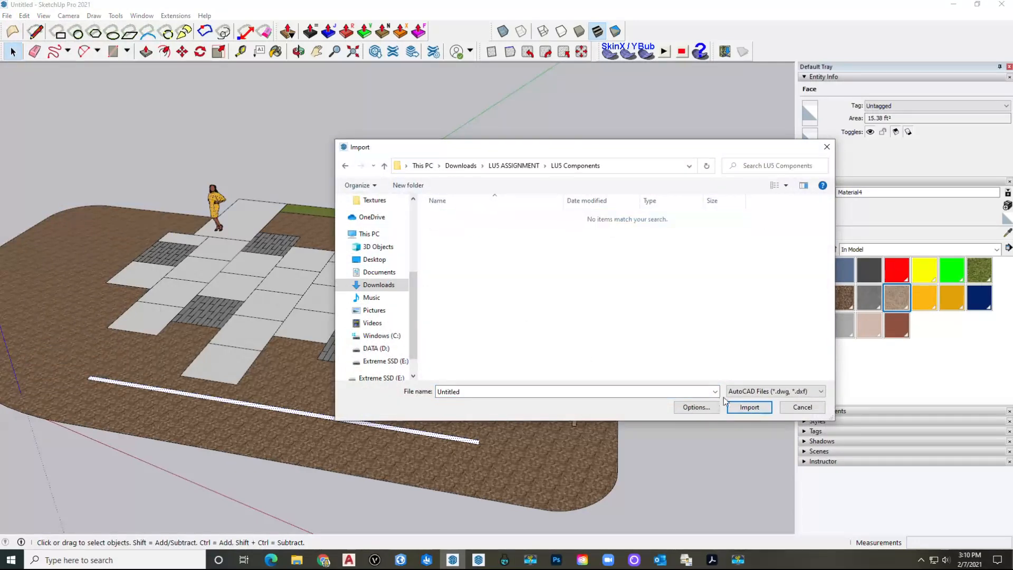
{"action": "left_click", "coordinate": [765, 391]}
{"action": "left_click", "coordinate": [754, 402]}
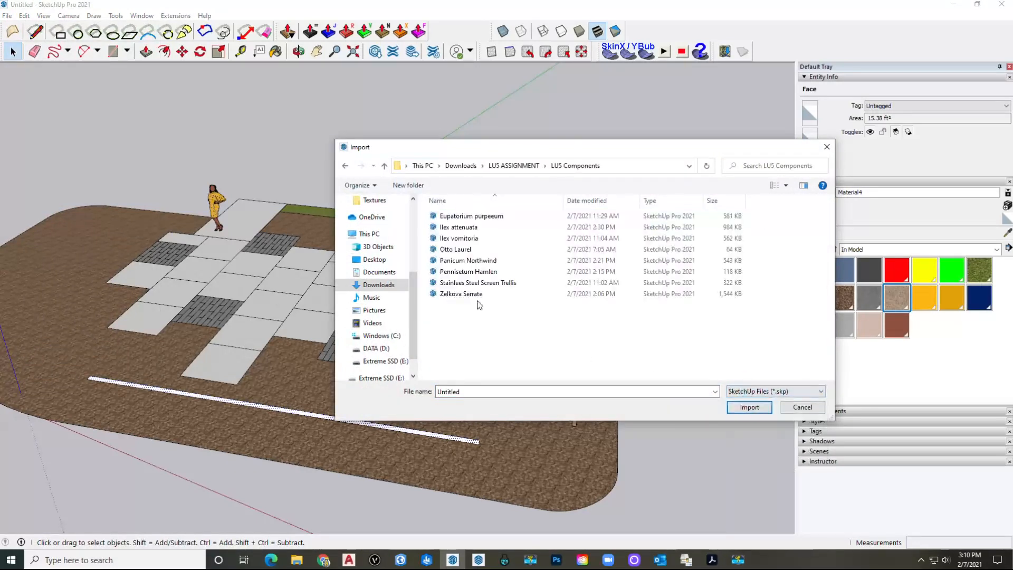
{"action": "left_click", "coordinate": [467, 283]}
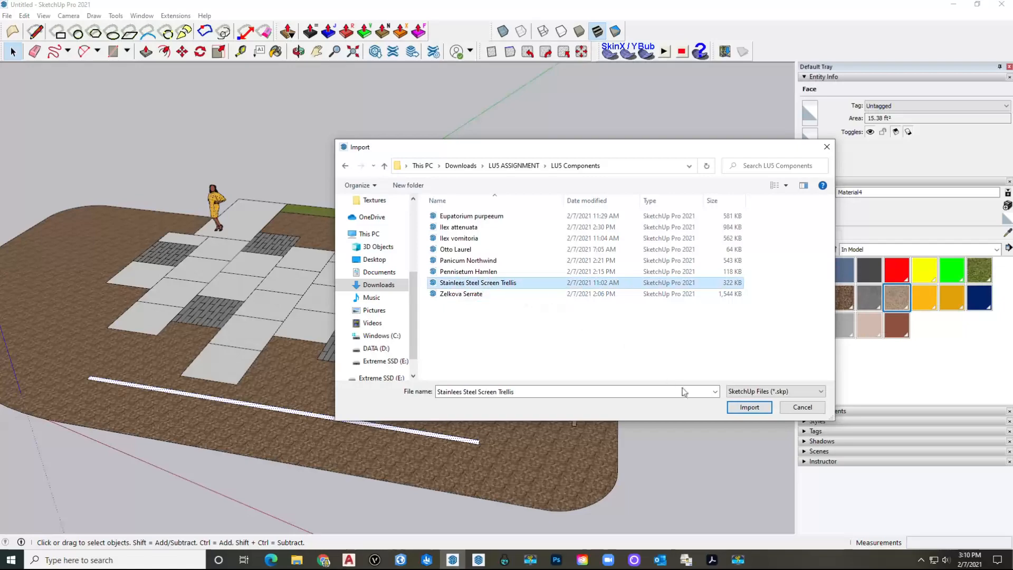
{"action": "left_click", "coordinate": [749, 407]}
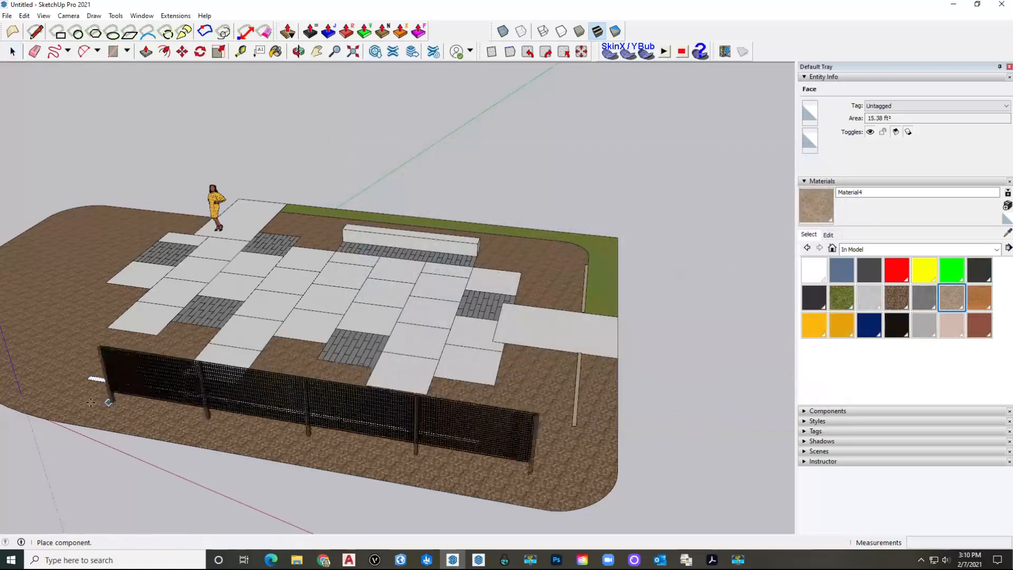
Step: Place the trellis and move it so its post base sits on the front edging strip
{"action": "scroll", "coordinate": [95, 372], "scroll_direction": "up", "scroll_amount": 5}
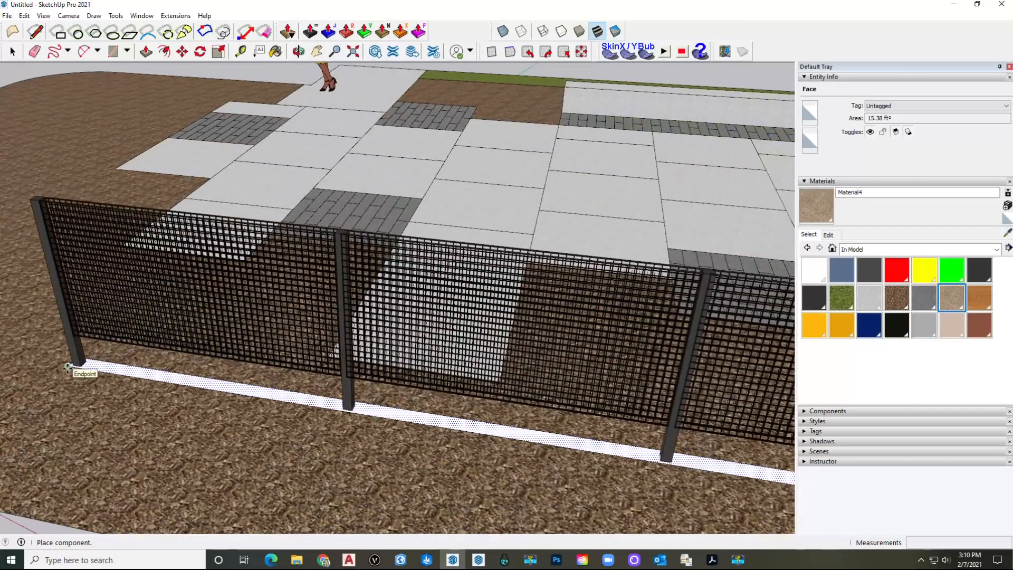
{"action": "left_click", "coordinate": [69, 366]}
{"action": "middle_click_drag", "start_coordinate": [69, 366], "coordinate": [448, 393]}
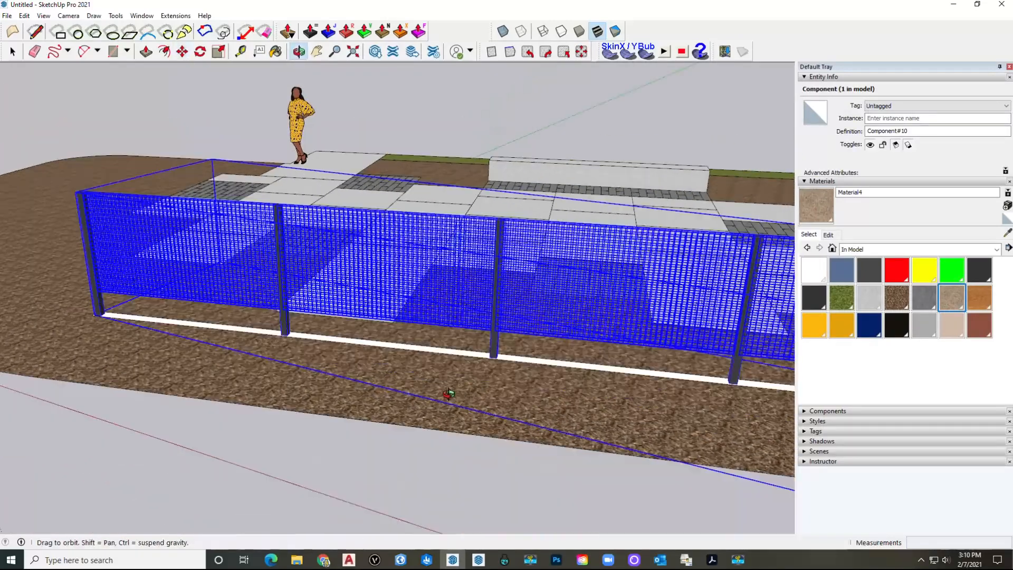
{"action": "key", "text": "m"}
{"action": "scroll", "coordinate": [449, 393], "scroll_direction": "down", "scroll_amount": 4}
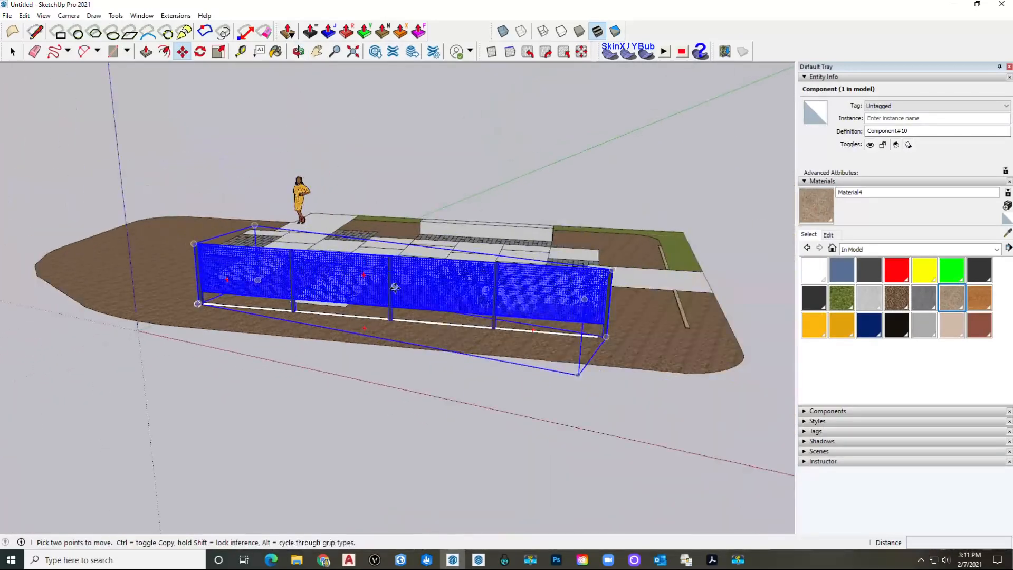
{"action": "scroll", "coordinate": [408, 311], "scroll_direction": "up", "scroll_amount": 6}
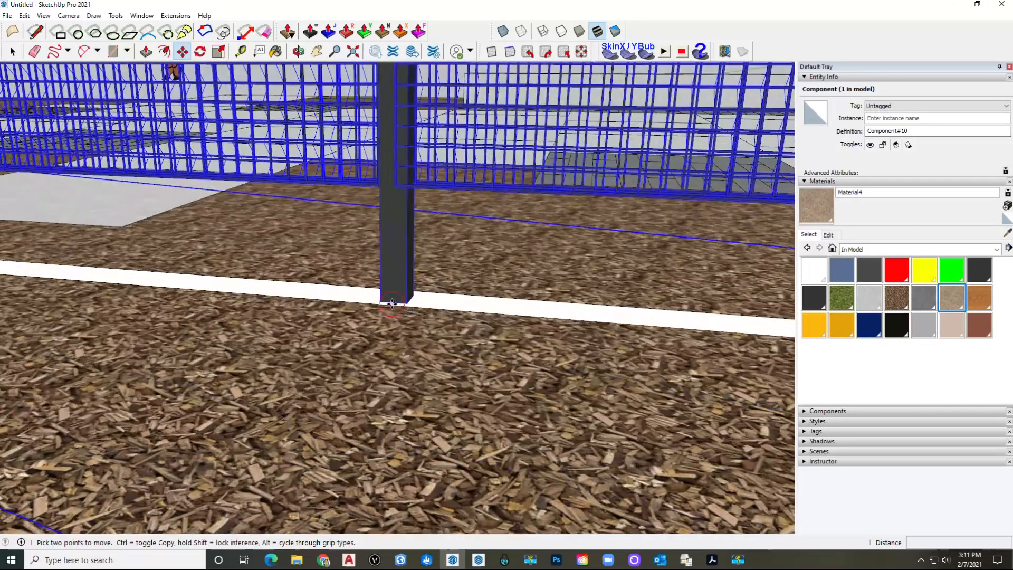
{"action": "left_click", "coordinate": [392, 303]}
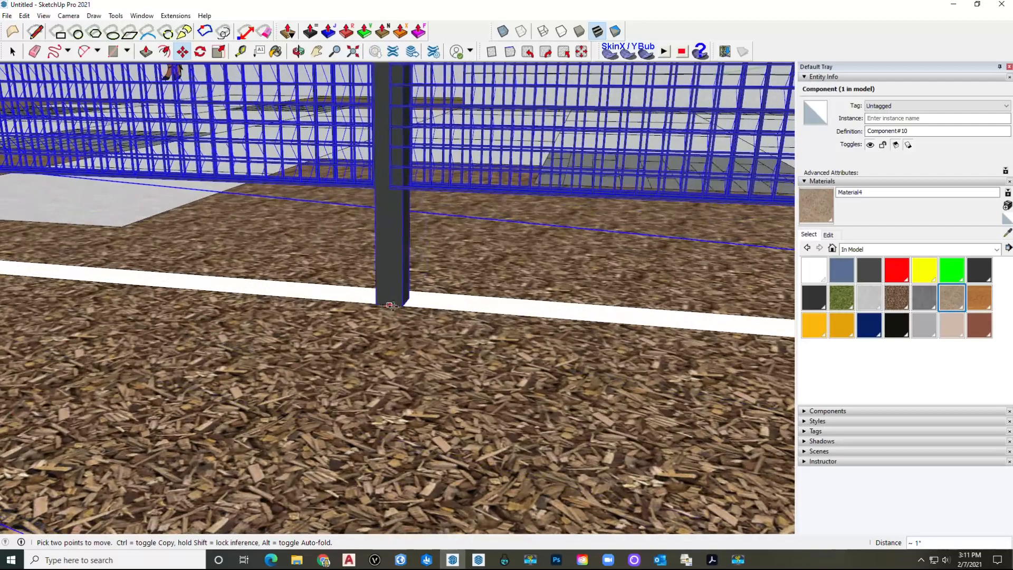
{"action": "scroll", "coordinate": [390, 306], "scroll_direction": "down", "scroll_amount": 4}
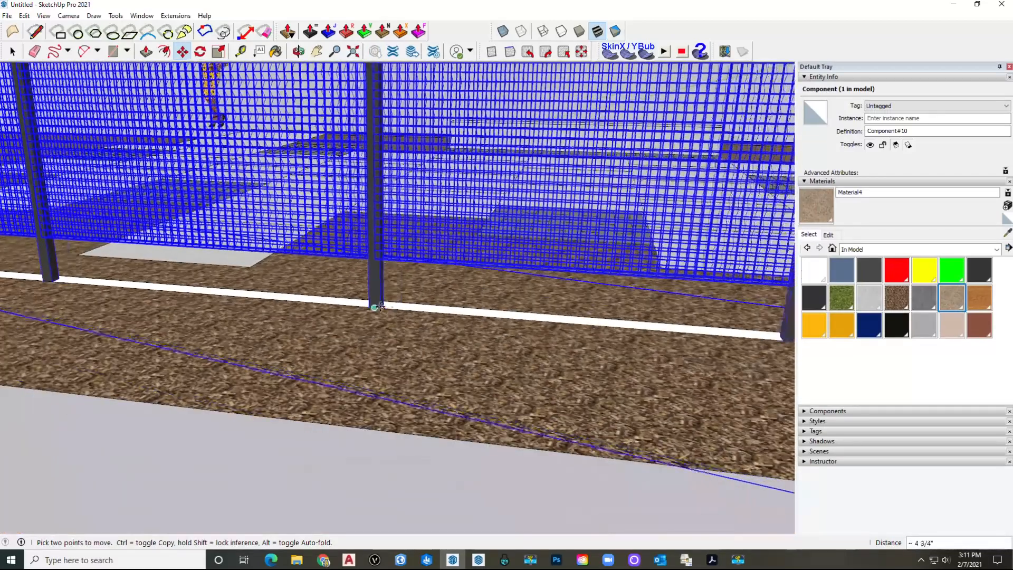
{"action": "left_click", "coordinate": [380, 306]}
{"action": "scroll", "coordinate": [382, 312], "scroll_direction": "down", "scroll_amount": 8}
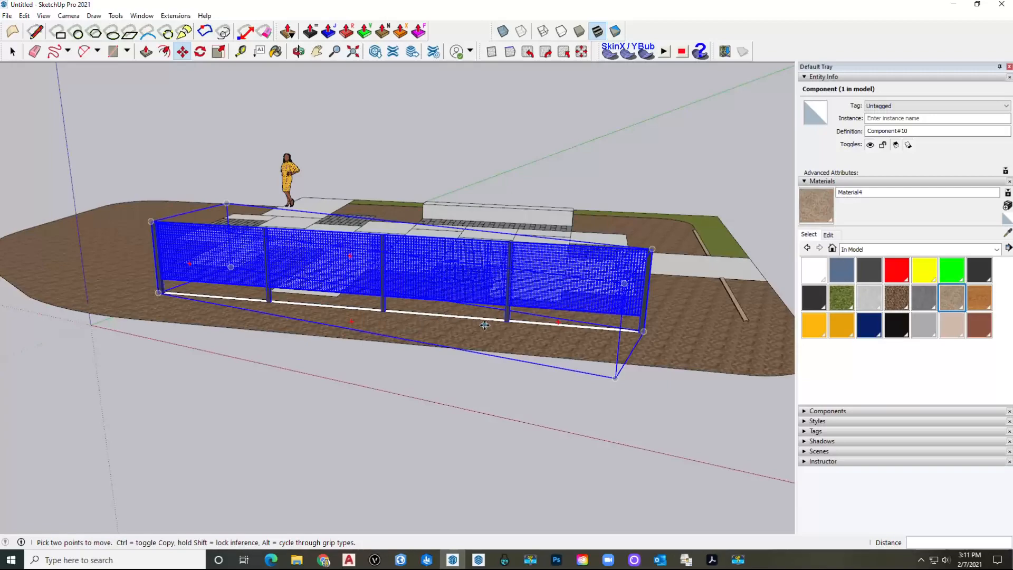
{"action": "key", "text": "space"}
{"action": "middle_click_drag", "start_coordinate": [412, 307], "coordinate": [363, 308]}
{"action": "scroll", "coordinate": [292, 323], "scroll_direction": "up", "scroll_amount": 4}
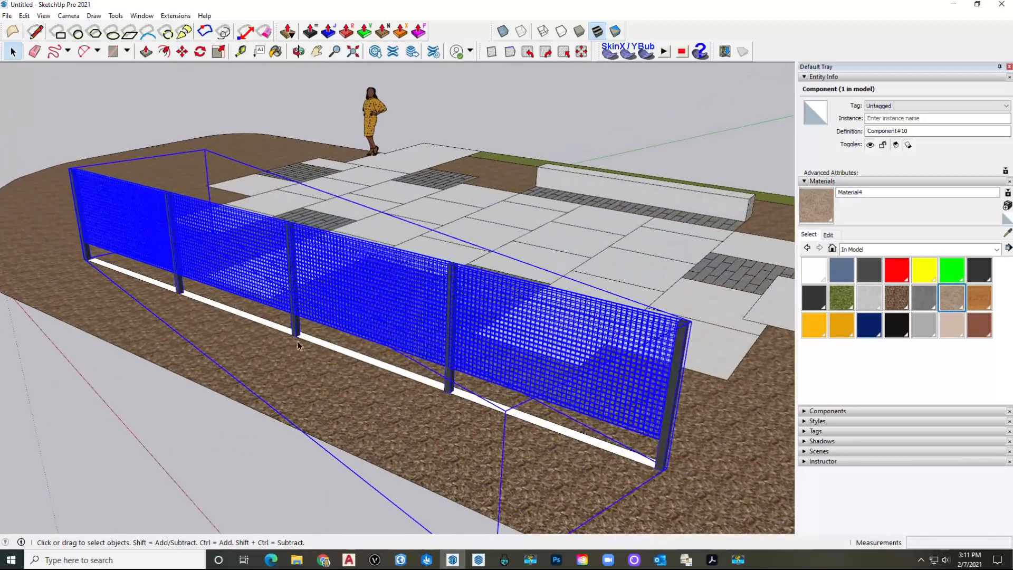
{"action": "left_click", "coordinate": [334, 356]}
{"action": "scroll", "coordinate": [334, 354], "scroll_direction": "up", "scroll_amount": 4}
{"action": "key", "text": "e"}
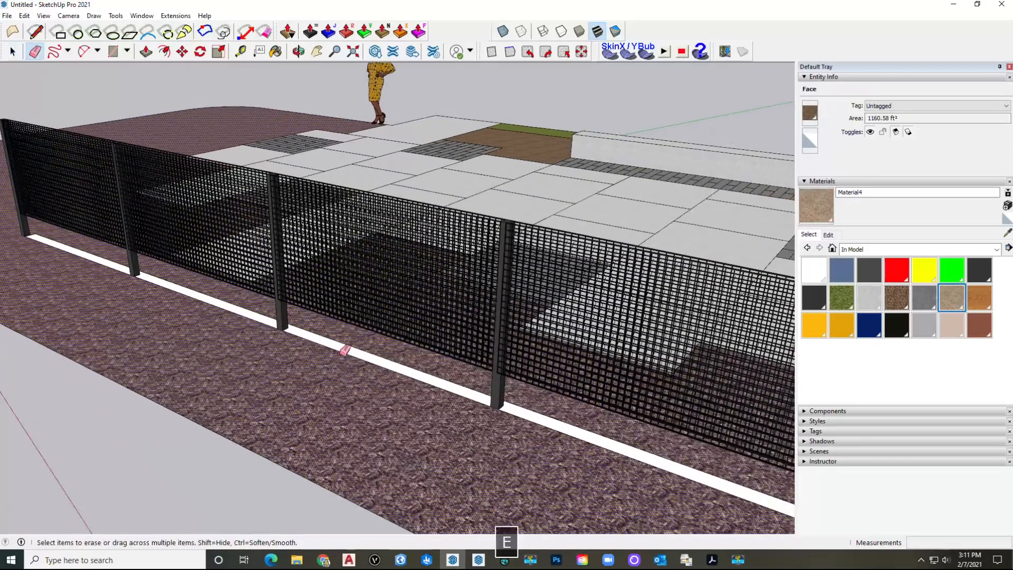
{"action": "left_click", "coordinate": [345, 349]}
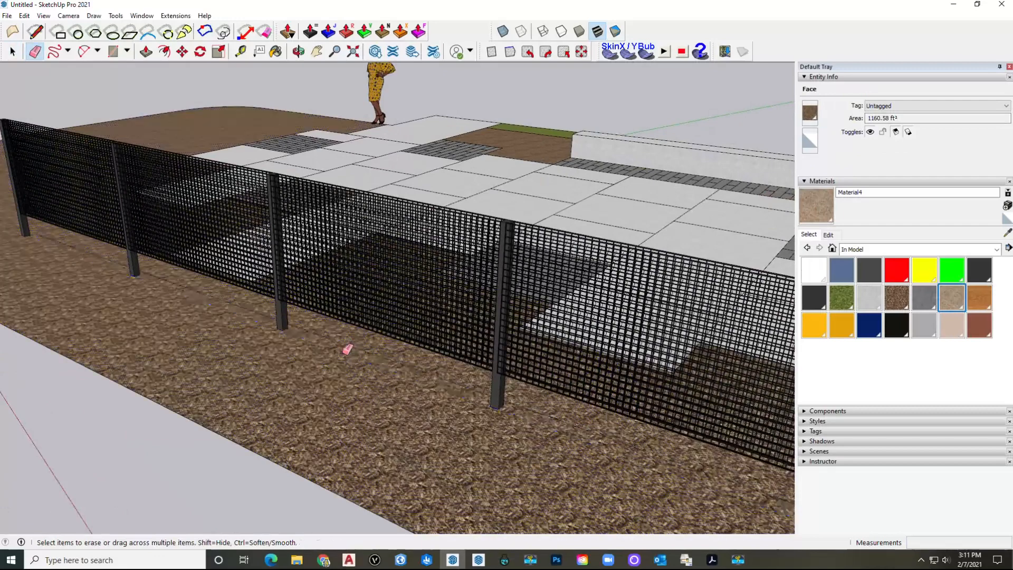
{"action": "scroll", "coordinate": [355, 342], "scroll_direction": "down", "scroll_amount": 4}
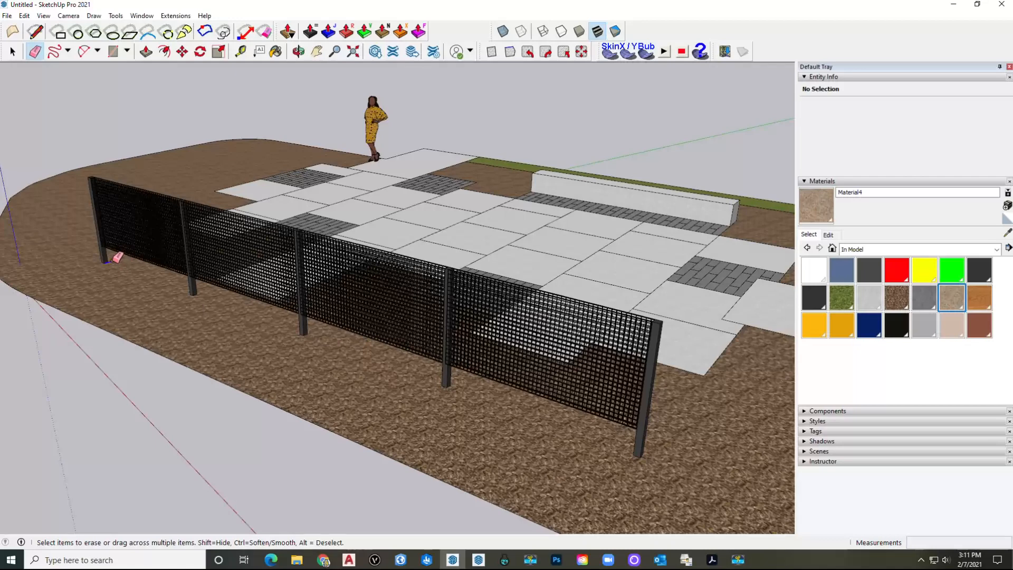
{"action": "key", "text": "space"}
{"action": "middle_click_drag", "start_coordinate": [334, 311], "coordinate": [198, 293]}
{"action": "left_click", "coordinate": [121, 285]}
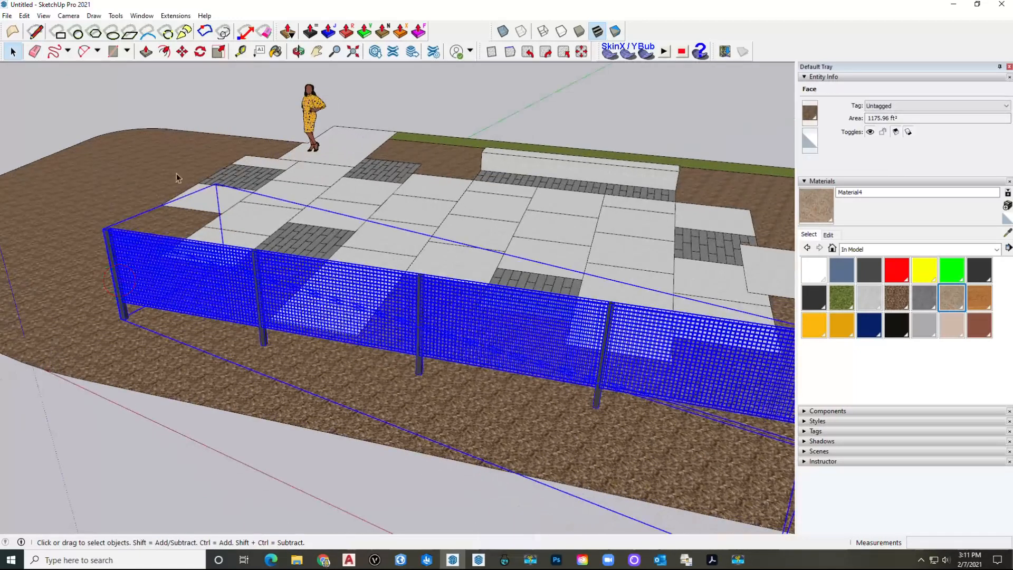
{"action": "left_click", "coordinate": [200, 52]}
{"action": "scroll", "coordinate": [127, 311], "scroll_direction": "up", "scroll_amount": 8}
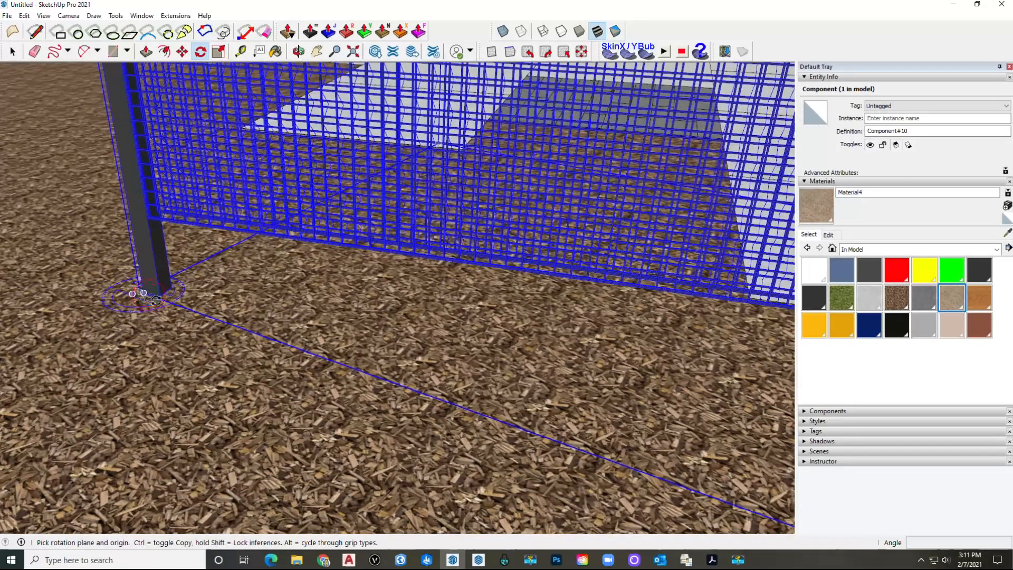
{"action": "left_click", "coordinate": [145, 293]}
{"action": "scroll", "coordinate": [316, 343], "scroll_direction": "down", "scroll_amount": 6}
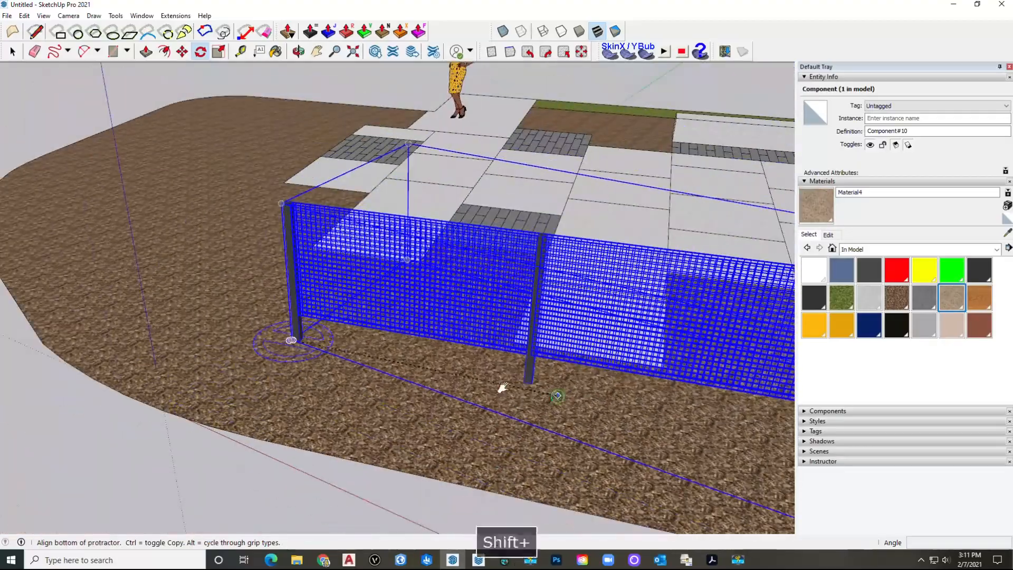
{"action": "middle_click_drag", "start_coordinate": [502, 389], "coordinate": [285, 349], "text": "shift"}
{"action": "middle_click_drag", "start_coordinate": [556, 398], "coordinate": [231, 329], "text": "shift"}
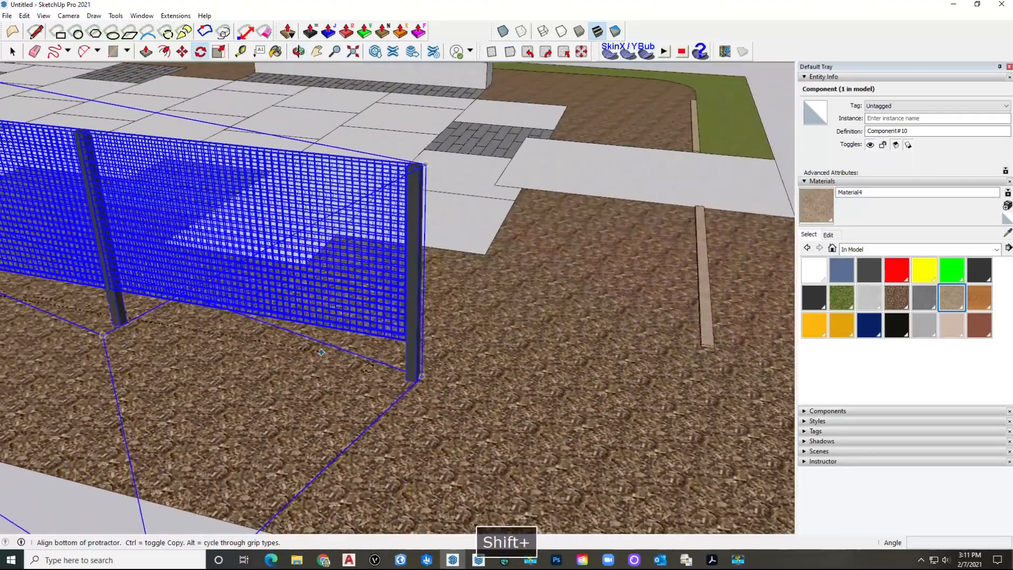
{"action": "scroll", "coordinate": [486, 395], "scroll_direction": "up", "scroll_amount": 2}
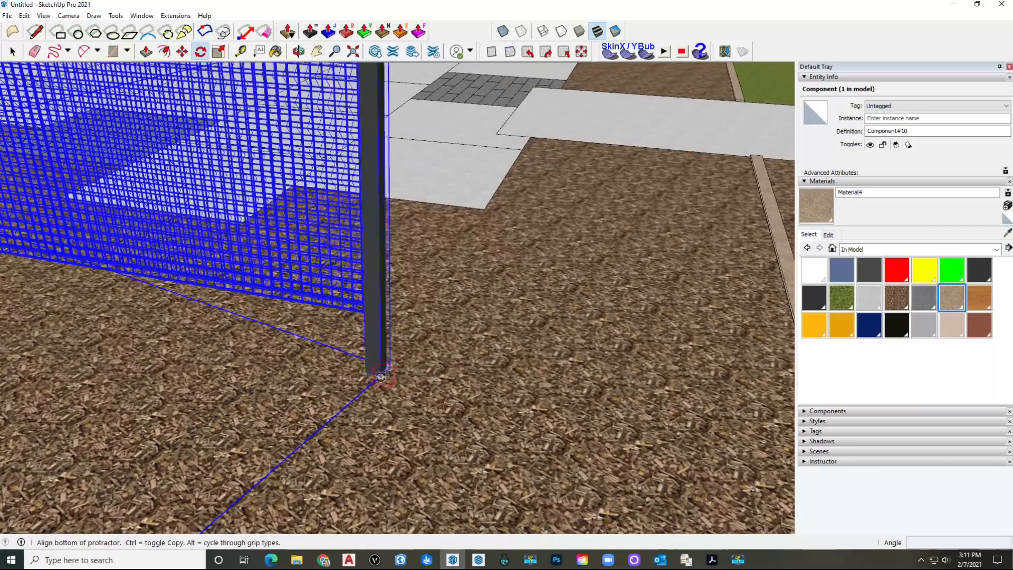
{"action": "left_click", "coordinate": [383, 375]}
{"action": "key", "text": "Escape"}
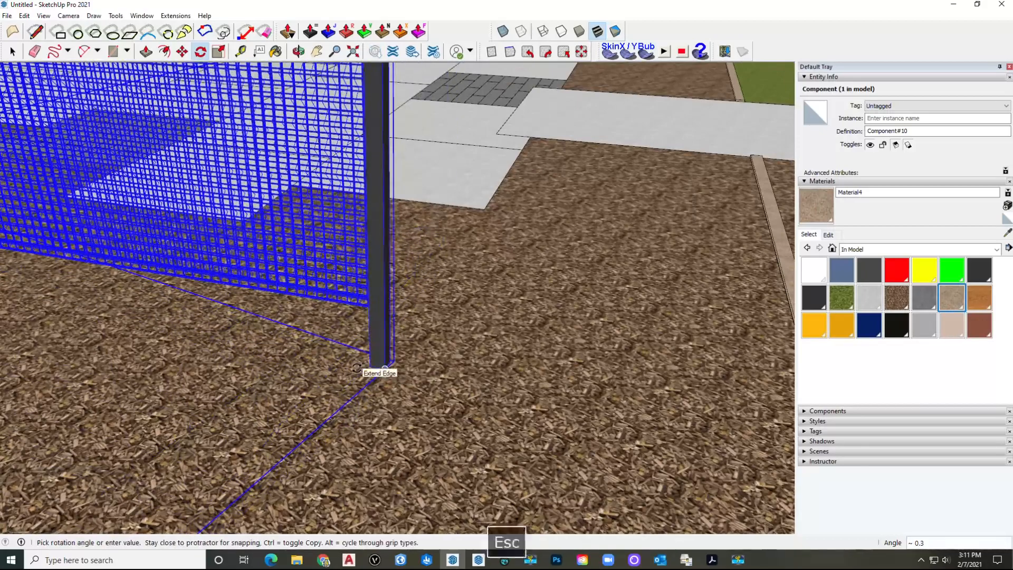
{"action": "scroll", "coordinate": [375, 351], "scroll_direction": "down", "scroll_amount": 7}
{"action": "key", "text": "space"}
{"action": "scroll", "coordinate": [398, 346], "scroll_direction": "down", "scroll_amount": 1}
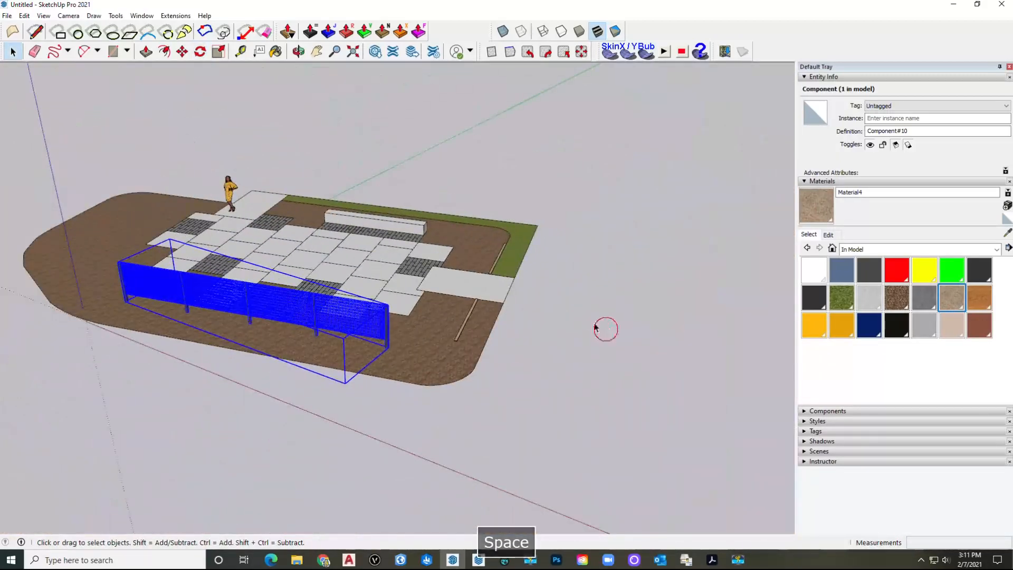
{"action": "left_click", "coordinate": [605, 328]}
{"action": "scroll", "coordinate": [475, 316], "scroll_direction": "down", "scroll_amount": 2}
{"action": "middle_click_drag", "start_coordinate": [472, 316], "coordinate": [428, 327], "text": "shift"}
{"action": "scroll", "coordinate": [429, 327], "scroll_direction": "down", "scroll_amount": 2}
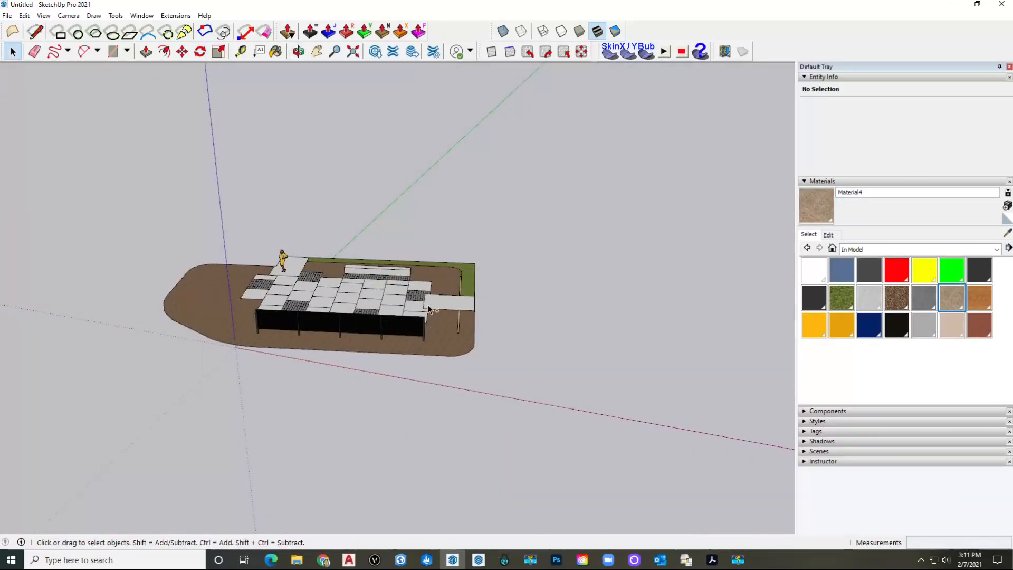
Step: Save the model as 'LU5 Model' in Downloads > LU5 ASSIGNMENT
{"action": "key", "text": "ctrl+s"}
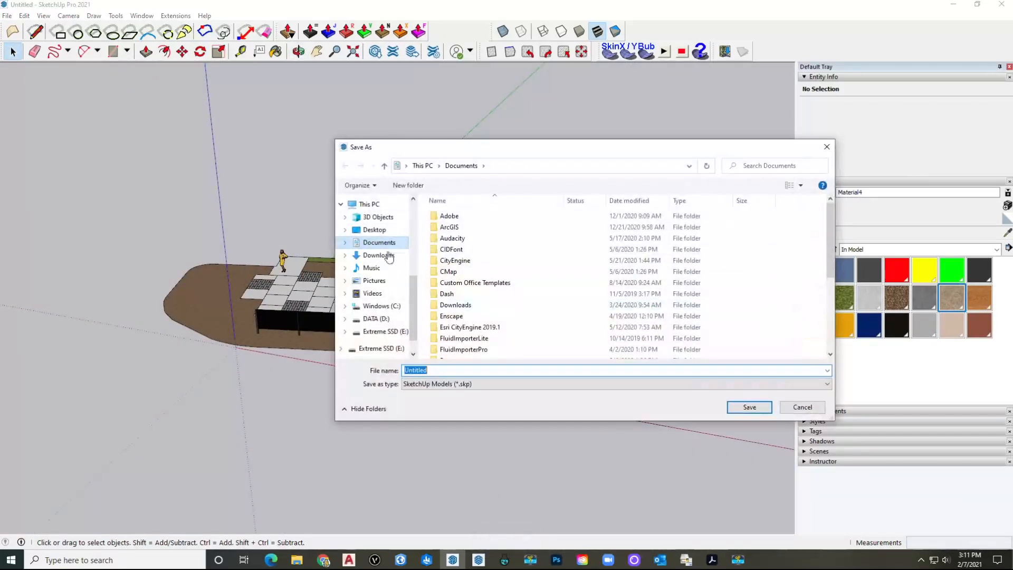
{"action": "left_click", "coordinate": [388, 256]}
{"action": "double_click", "coordinate": [480, 236]}
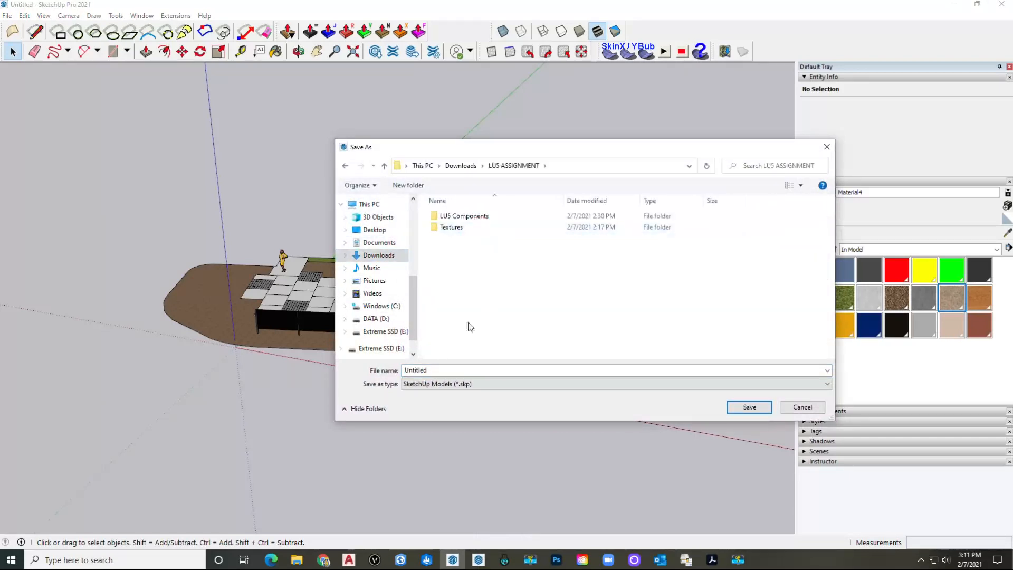
{"action": "double_click", "coordinate": [463, 369]}
{"action": "type", "text": "Mode"}
{"action": "key", "text": "BackSpace"}
{"action": "key", "text": "BackSpace"}
{"action": "key", "text": "BackSpace"}
{"action": "key", "text": "BackSpace"}
{"action": "type", "text": "LU"}
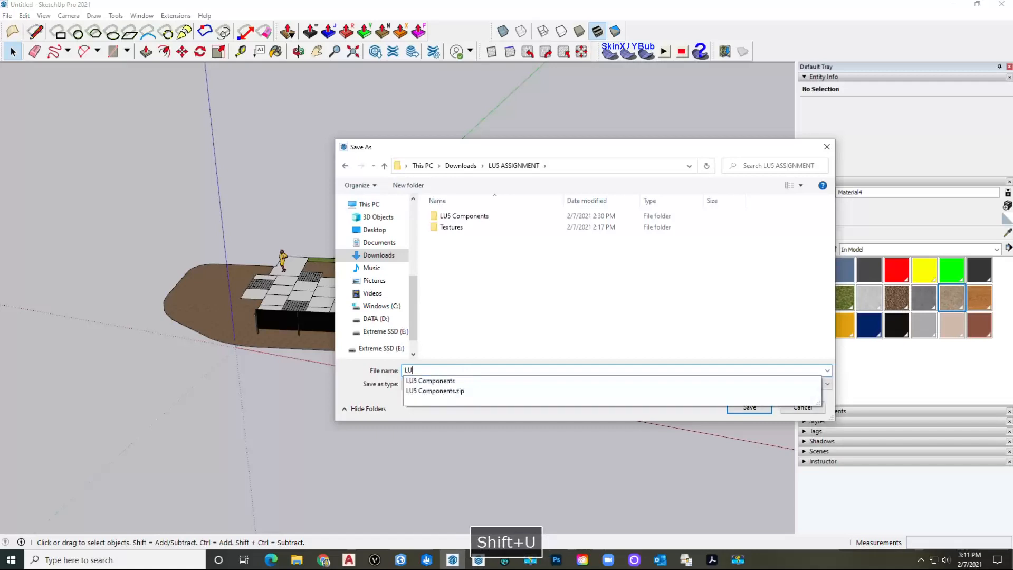
{"action": "type", "text": "5 Model"}
{"action": "key", "text": "Return"}
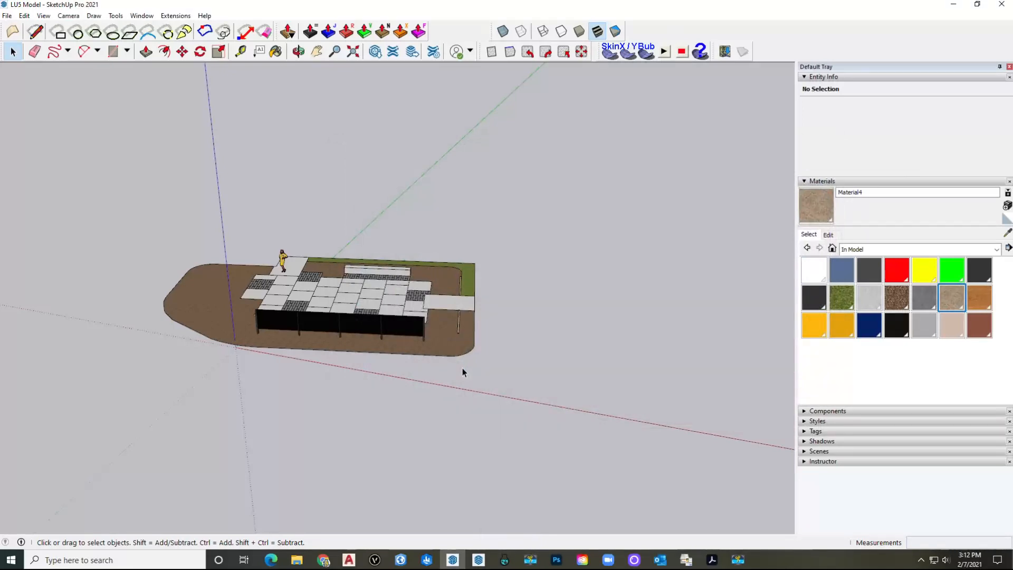
Step: Collapse the Materials panel and expand the Tags list in the tray
{"action": "middle_click_drag", "start_coordinate": [463, 369], "coordinate": [345, 321]}
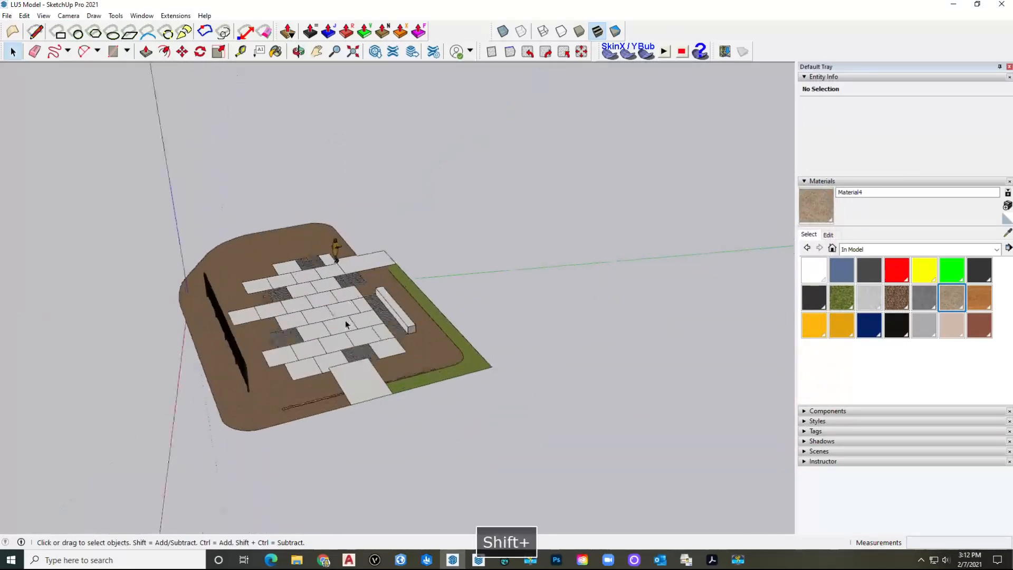
{"action": "scroll", "coordinate": [327, 338], "scroll_direction": "up", "scroll_amount": 5}
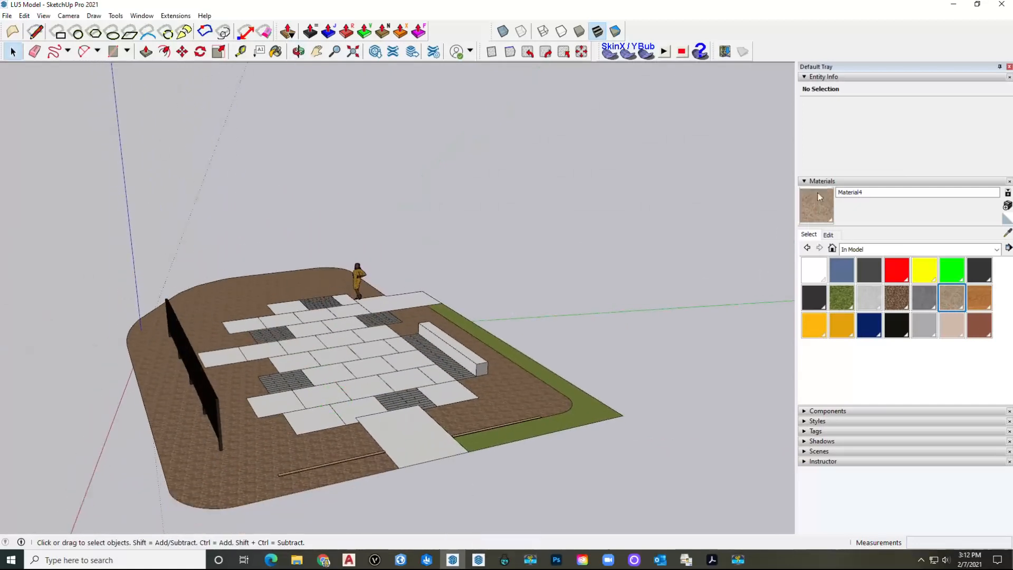
{"action": "left_click", "coordinate": [835, 181]}
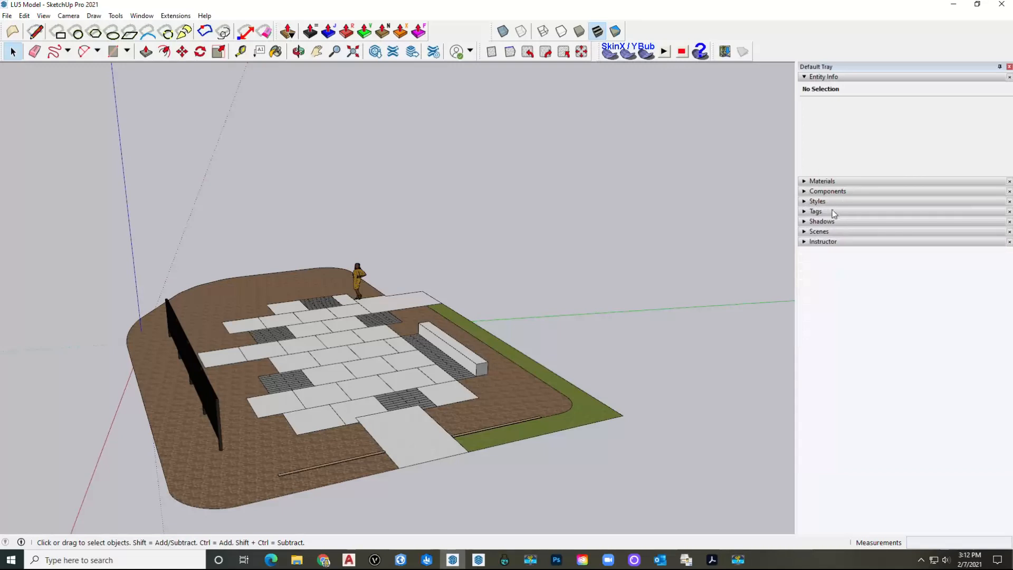
{"action": "left_click", "coordinate": [834, 212]}
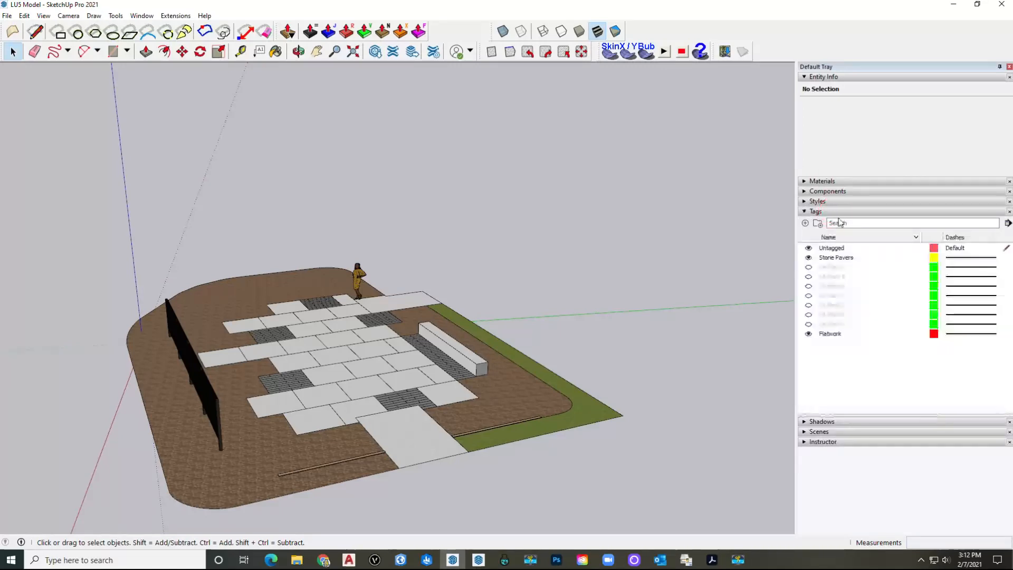
Step: Turn on the LA-Plant 1 tag's visibility, leaving the tag name unchanged
{"action": "left_click", "coordinate": [839, 325]}
{"action": "left_click", "coordinate": [809, 323]}
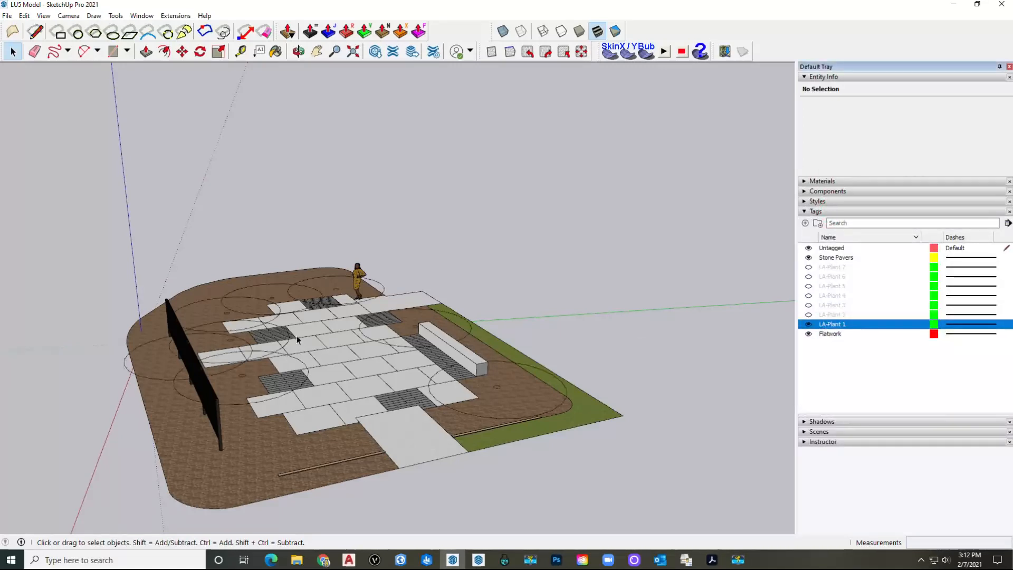
{"action": "scroll", "coordinate": [293, 310], "scroll_direction": "up", "scroll_amount": 4}
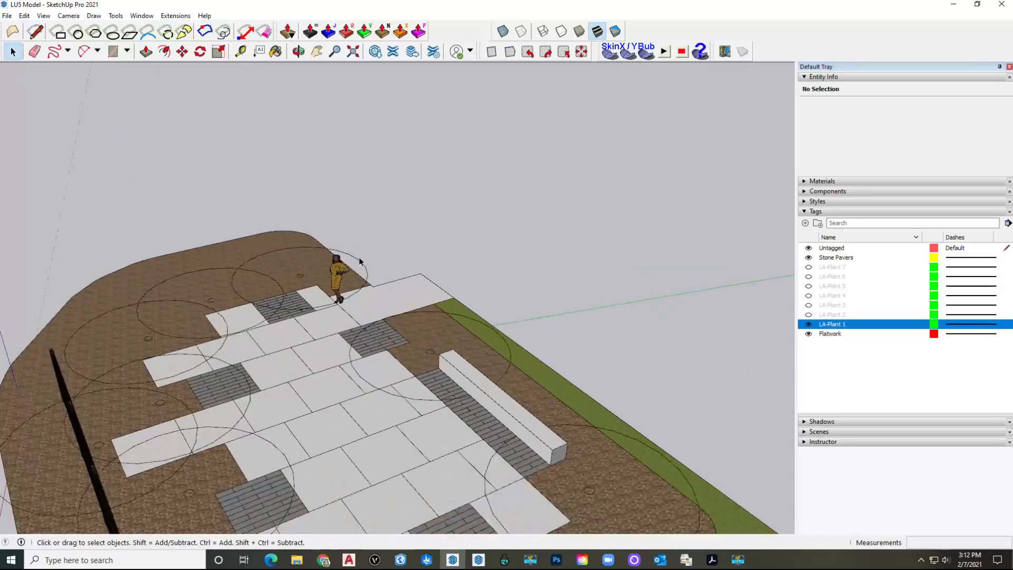
{"action": "left_click", "coordinate": [378, 265]}
{"action": "middle_click_drag", "start_coordinate": [523, 246], "coordinate": [469, 238], "text": "shift"}
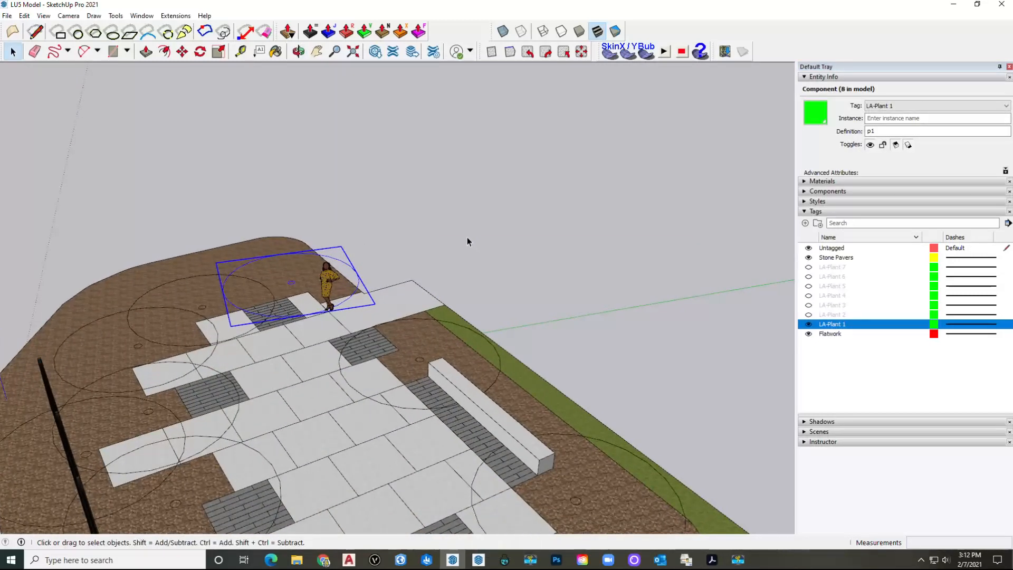
{"action": "double_click", "coordinate": [844, 324]}
{"action": "left_click_drag", "start_coordinate": [847, 324], "coordinate": [836, 324]}
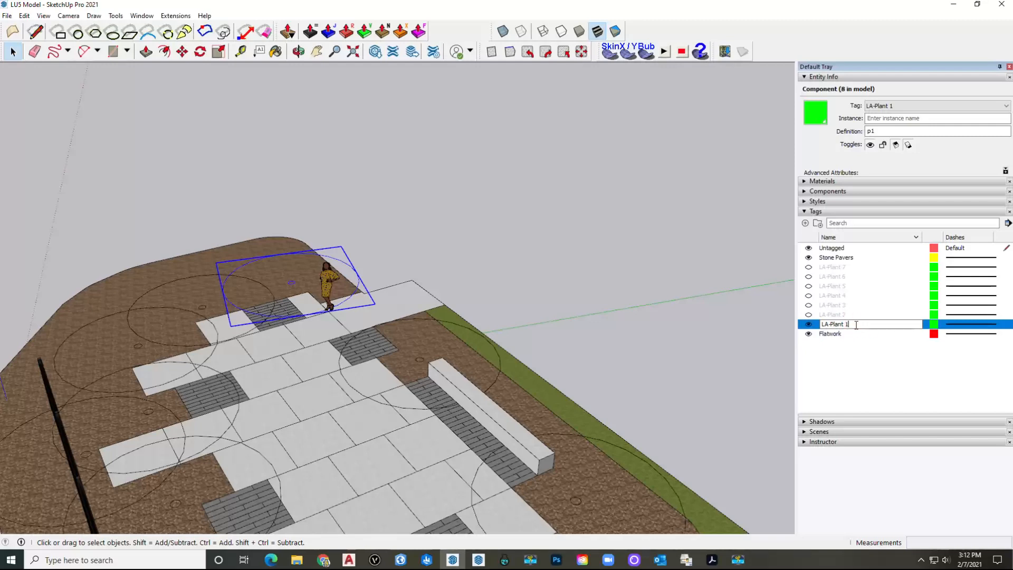
{"action": "left_click", "coordinate": [549, 244]}
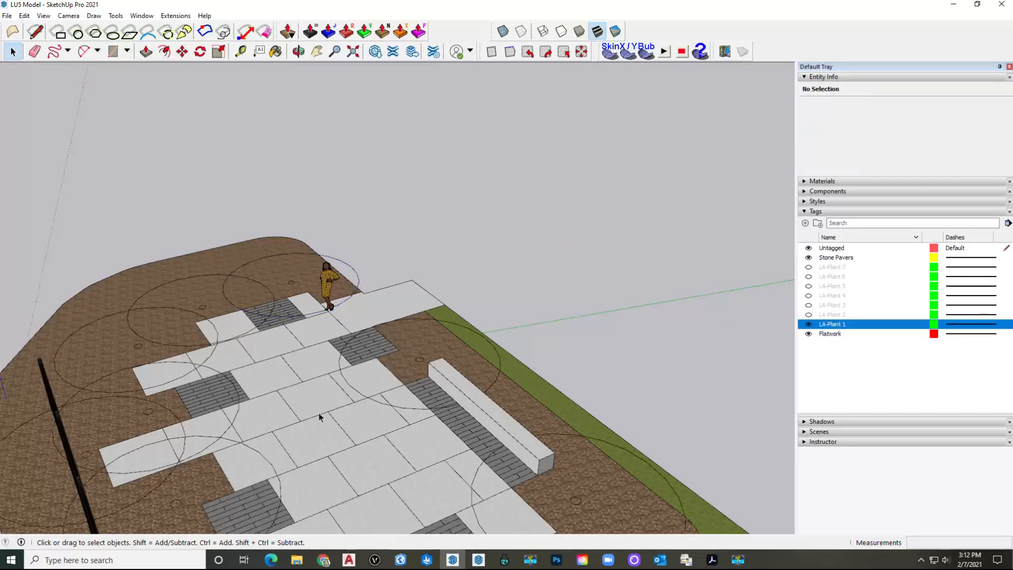
{"action": "left_click", "coordinate": [301, 564]}
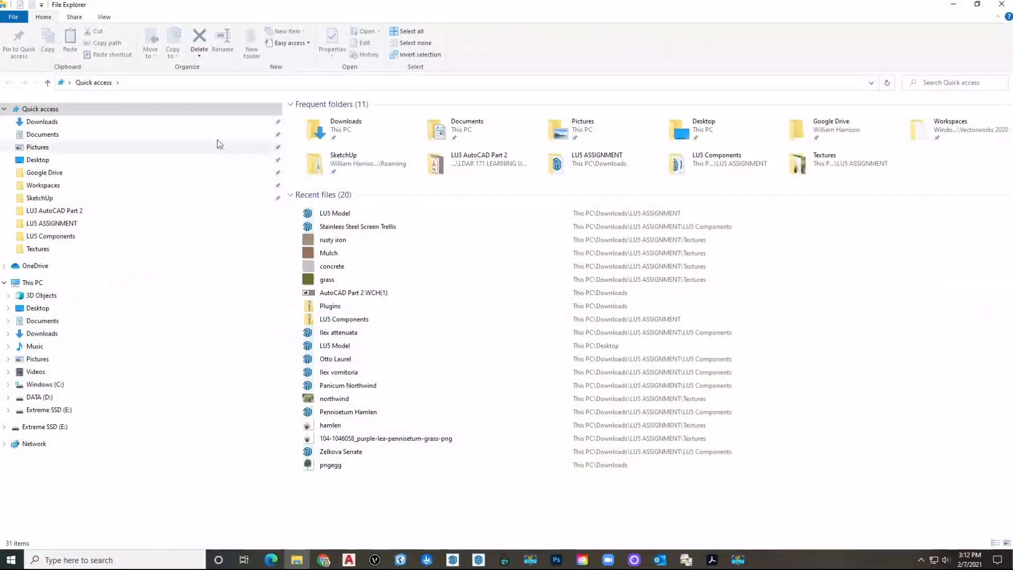
Step: Browse to Downloads > LU5 ASSIGNMENT > LU5 Components and open Zelkova Serrate
{"action": "left_click", "coordinate": [52, 123]}
{"action": "double_click", "coordinate": [335, 165]}
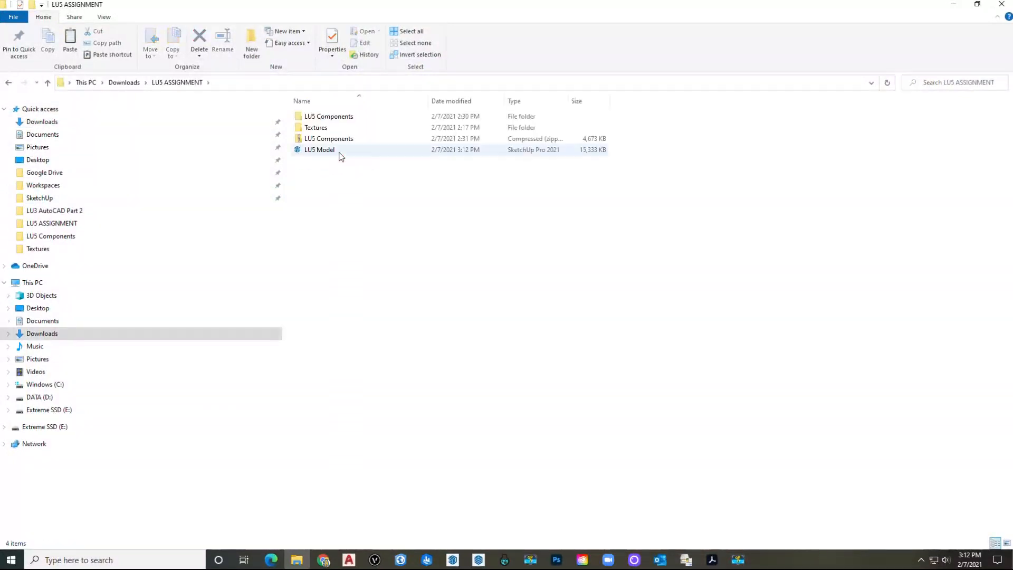
{"action": "double_click", "coordinate": [350, 118]}
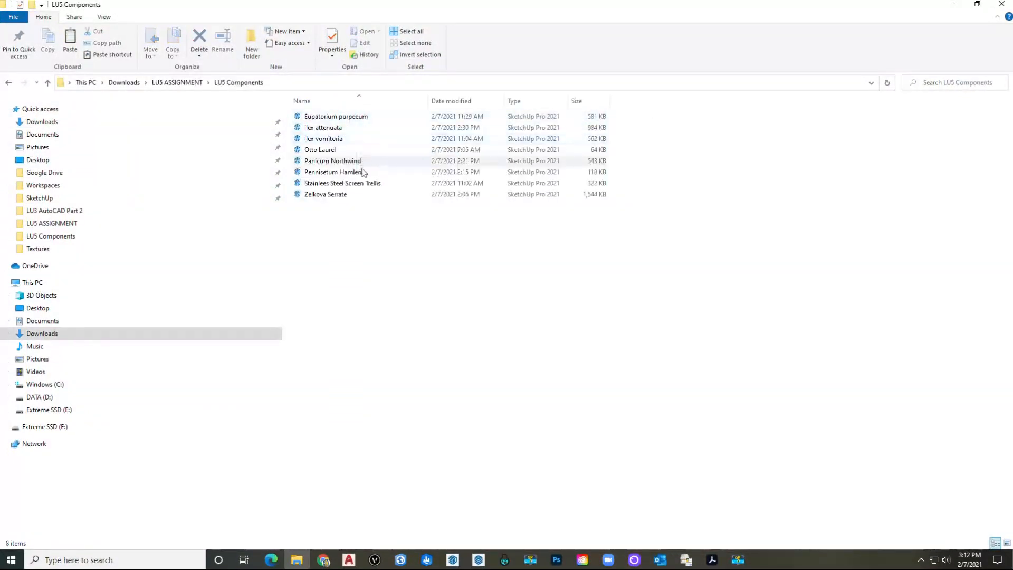
{"action": "left_click", "coordinate": [332, 195]}
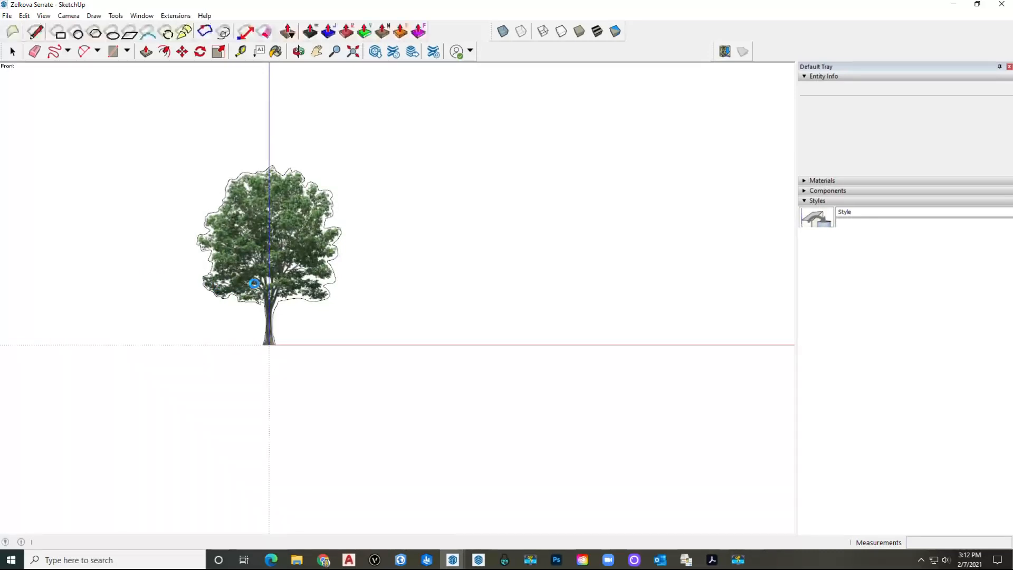
Step: Copy the Zelkova tree and paste it into LU5 Model's mulch bed beside the figure
{"action": "left_click", "coordinate": [267, 283]}
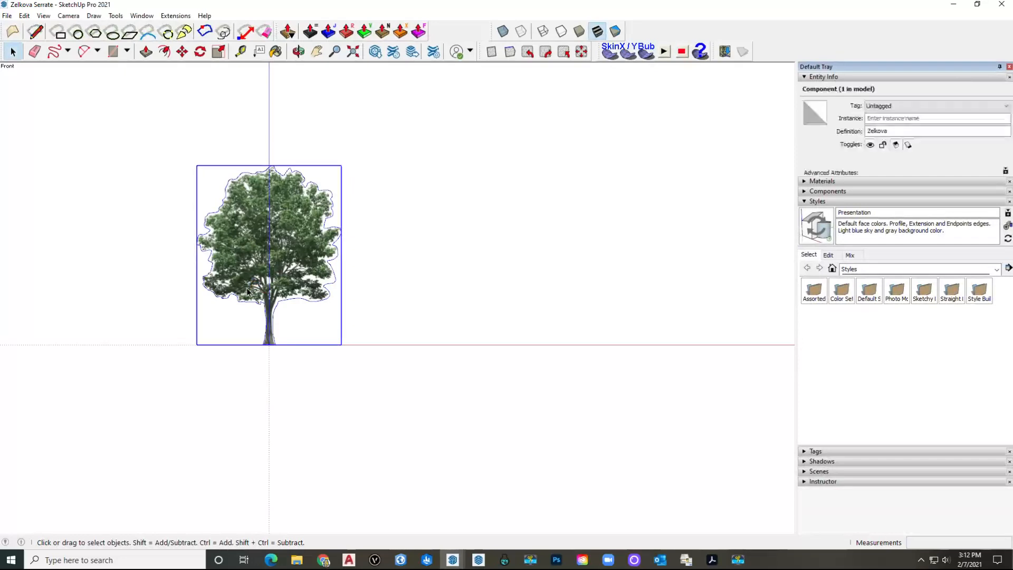
{"action": "scroll", "coordinate": [248, 290], "scroll_direction": "up", "scroll_amount": 1}
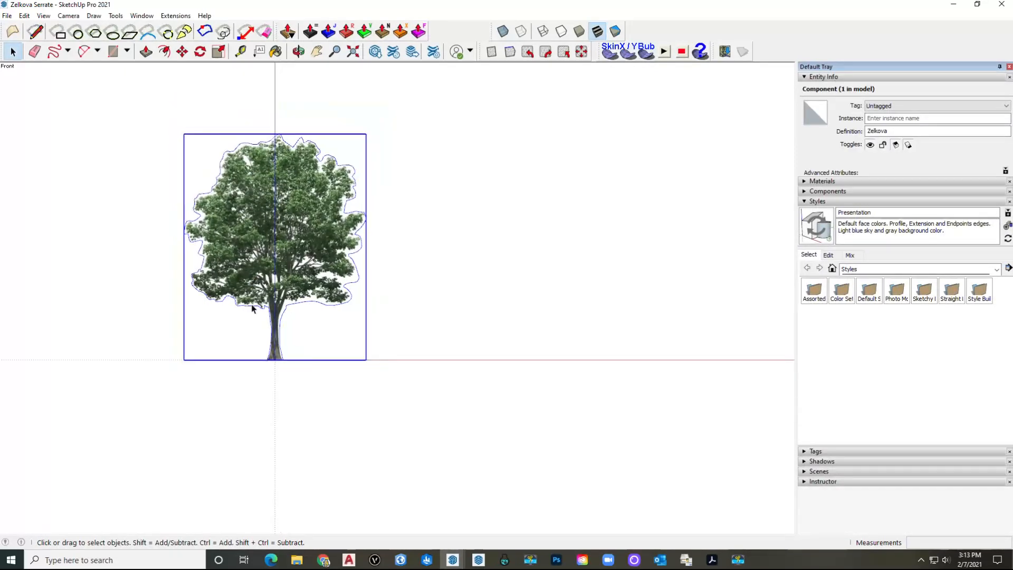
{"action": "key", "text": "ctrl+c"}
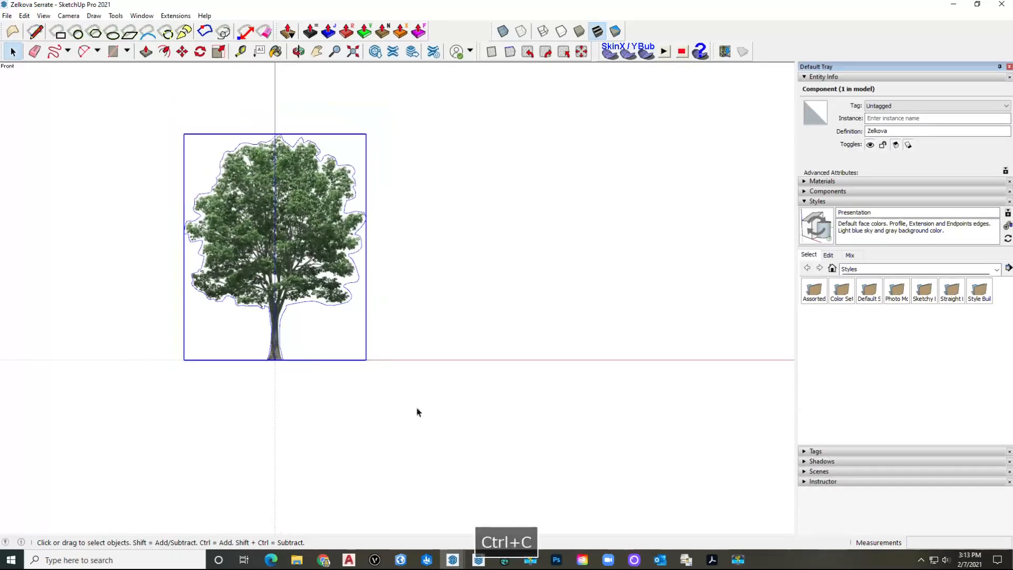
{"action": "mouse_move", "coordinate": [454, 563]}
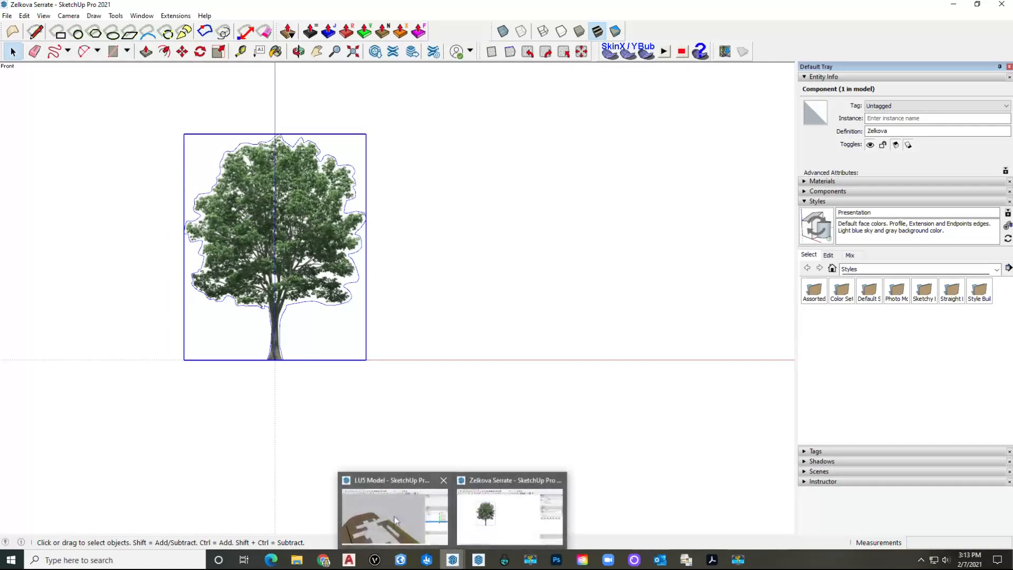
{"action": "left_click", "coordinate": [401, 520]}
{"action": "middle_click_drag", "start_coordinate": [311, 264], "coordinate": [314, 286]}
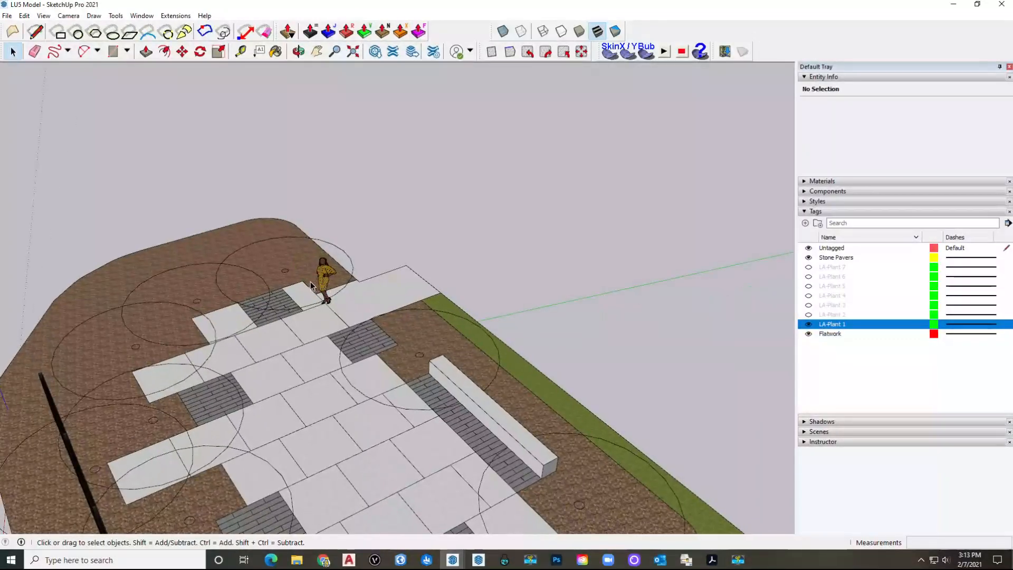
{"action": "scroll", "coordinate": [307, 281], "scroll_direction": "up", "scroll_amount": 4}
{"action": "key", "text": "ctrl+v"}
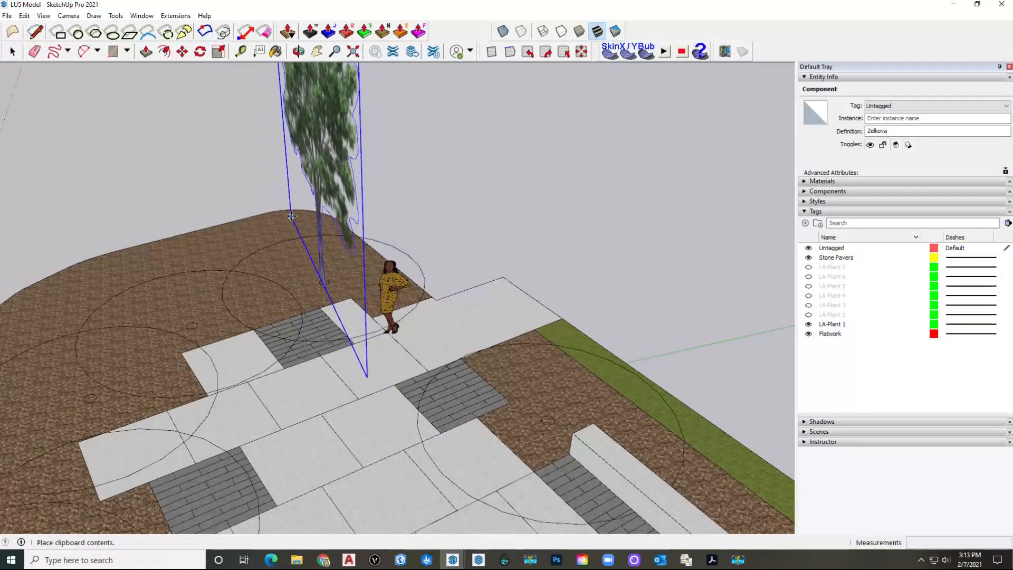
{"action": "scroll", "coordinate": [301, 253], "scroll_direction": "down", "scroll_amount": 3}
{"action": "left_click", "coordinate": [311, 285]}
{"action": "scroll", "coordinate": [316, 295], "scroll_direction": "down", "scroll_amount": 5}
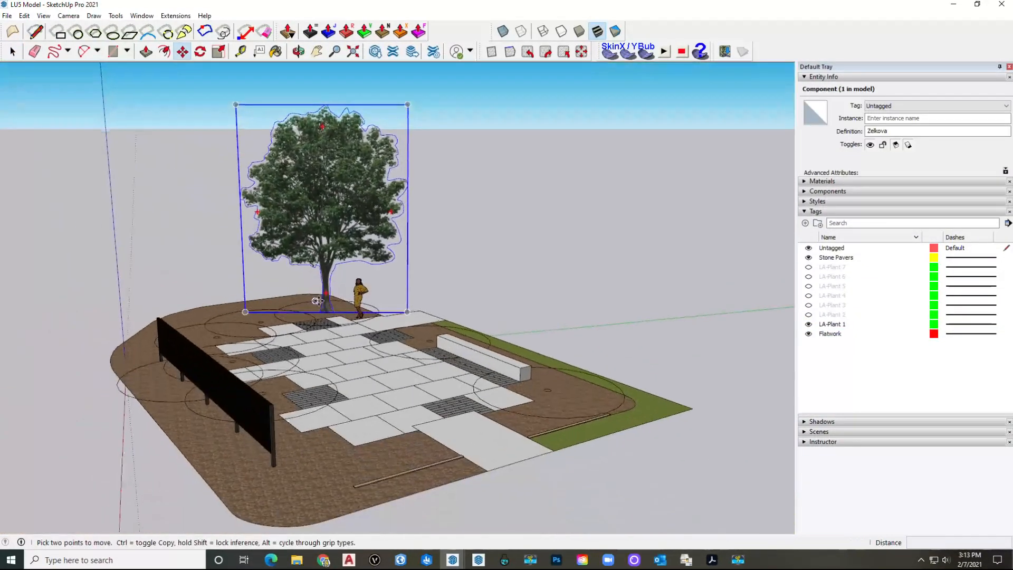
{"action": "scroll", "coordinate": [317, 301], "scroll_direction": "up", "scroll_amount": 6}
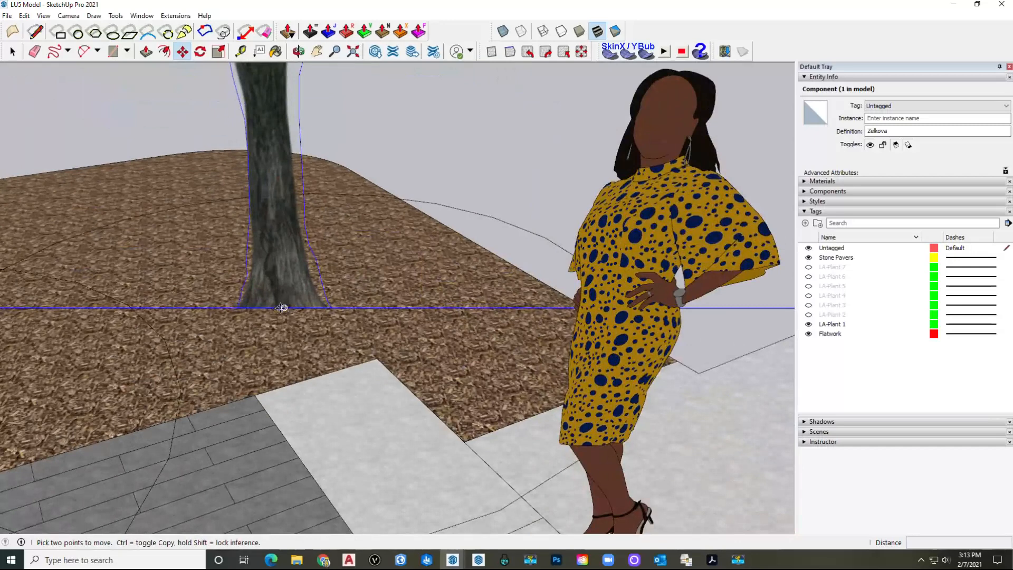
Step: Move the Zelkova tree by its trunk base to sit on the plant circle
{"action": "key", "text": "m"}
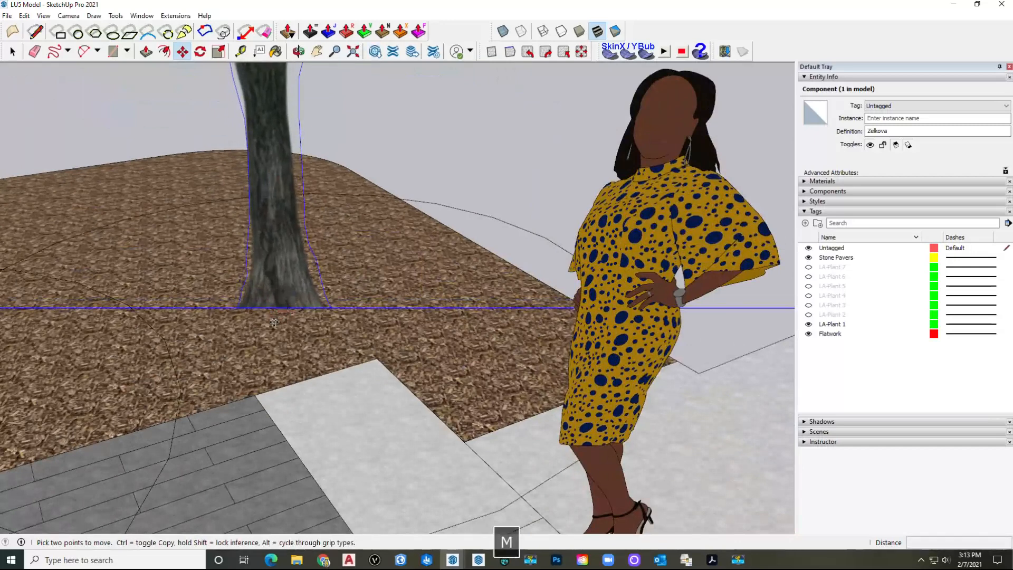
{"action": "left_click", "coordinate": [278, 313]}
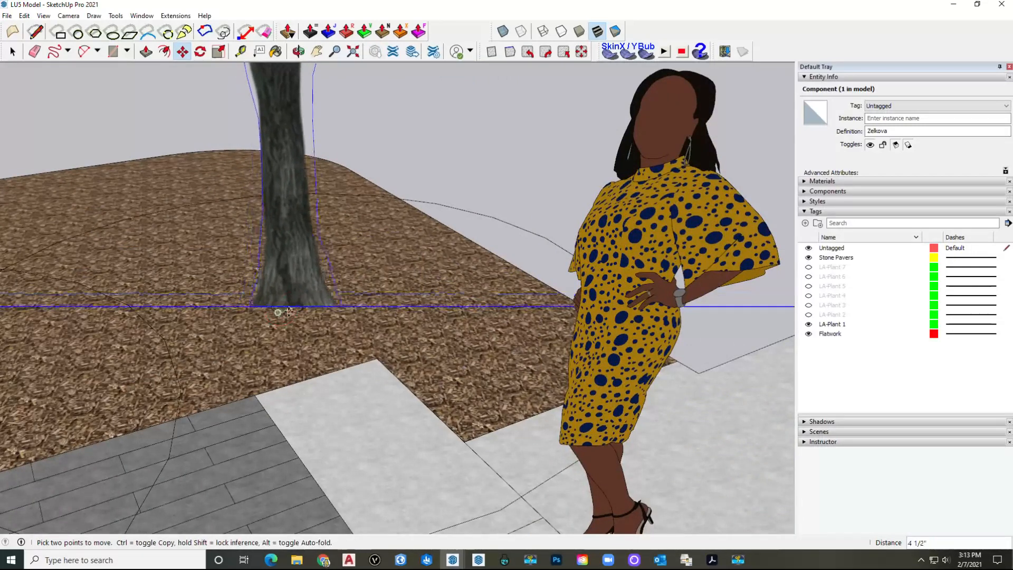
{"action": "left_click", "coordinate": [288, 310]}
{"action": "scroll", "coordinate": [391, 240], "scroll_direction": "down", "scroll_amount": 5}
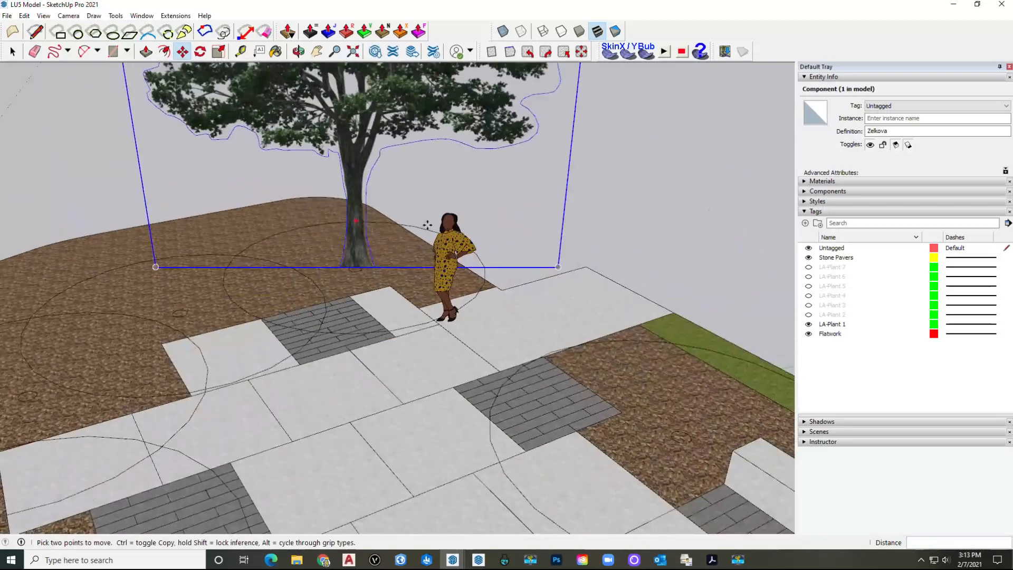
Step: Select the Zelkova tree and cut it from the model
{"action": "key", "text": "space"}
{"action": "left_click", "coordinate": [423, 232]}
{"action": "left_click", "coordinate": [348, 175]}
{"action": "middle_click_drag", "start_coordinate": [349, 175], "coordinate": [361, 153]}
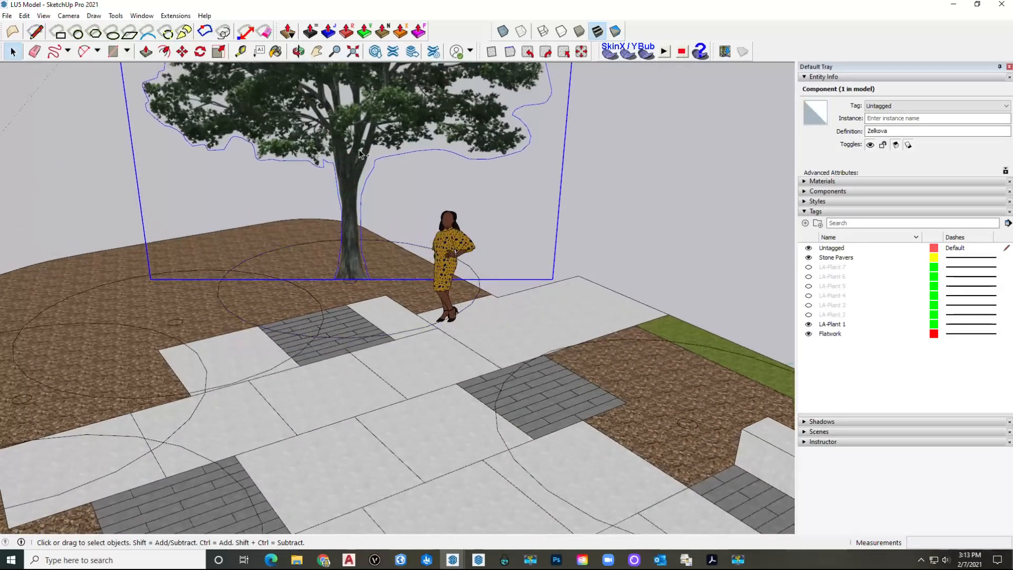
{"action": "key", "text": "ctrl+x"}
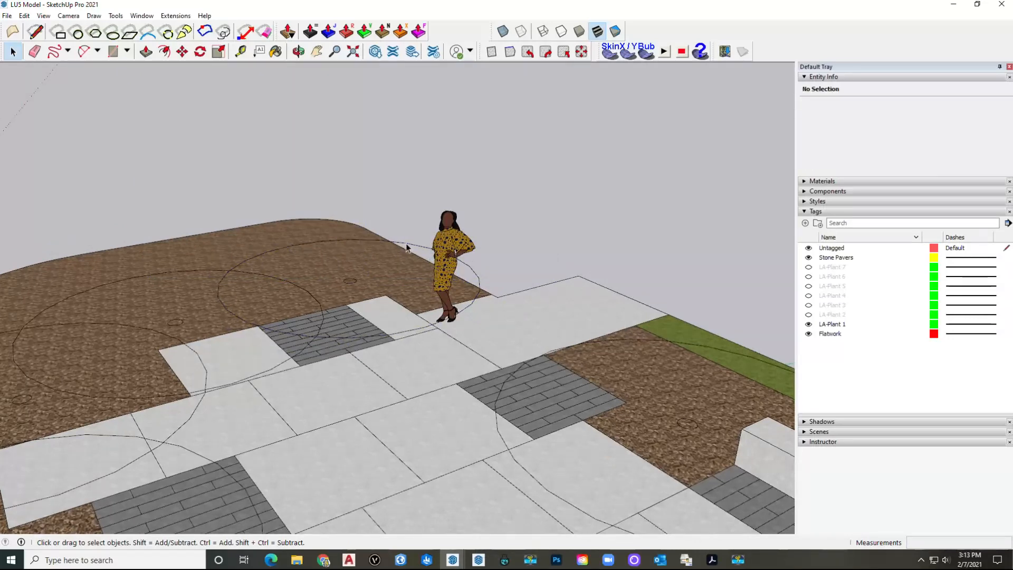
Step: Paste the Zelkova tree in place inside the LA-Plant 1 plant circle component
{"action": "double_click", "coordinate": [406, 247]}
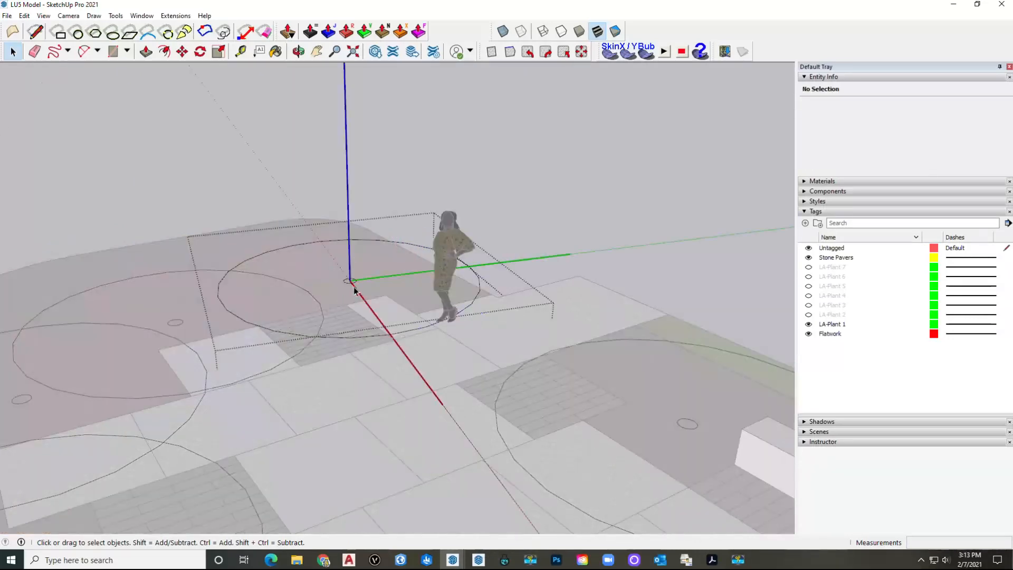
{"action": "left_click", "coordinate": [341, 276]}
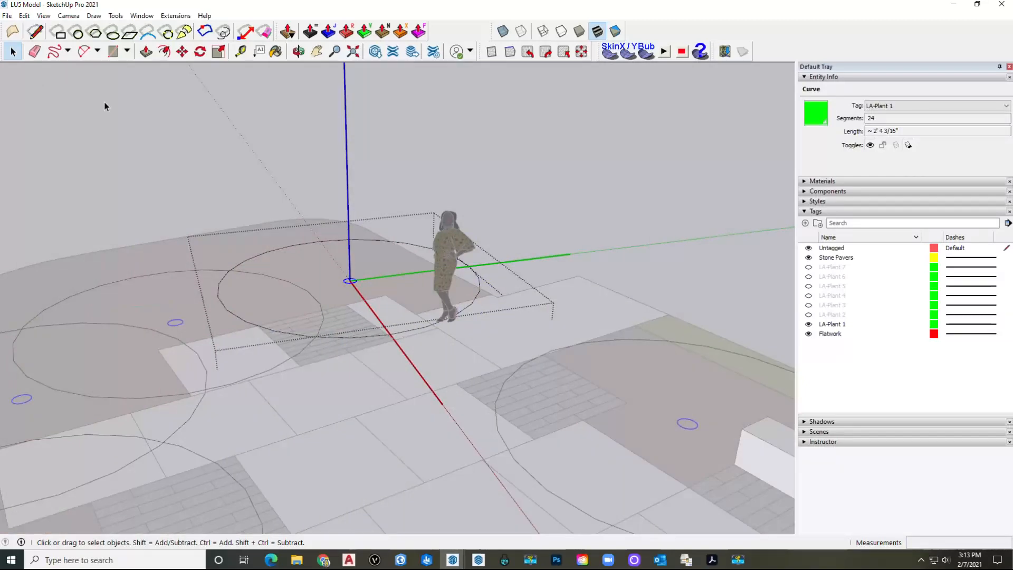
{"action": "left_click", "coordinate": [25, 16]}
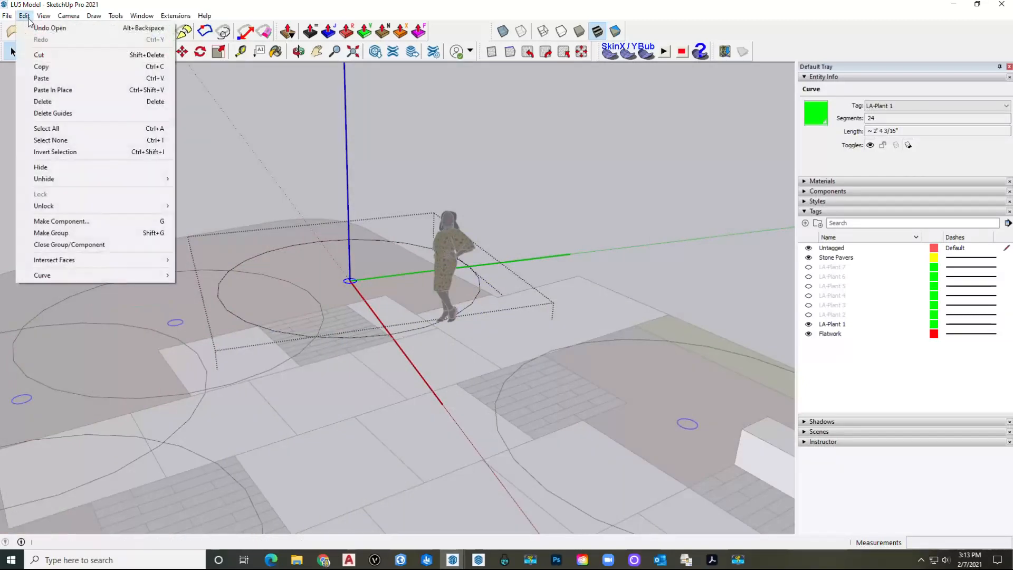
{"action": "left_click", "coordinate": [54, 90]}
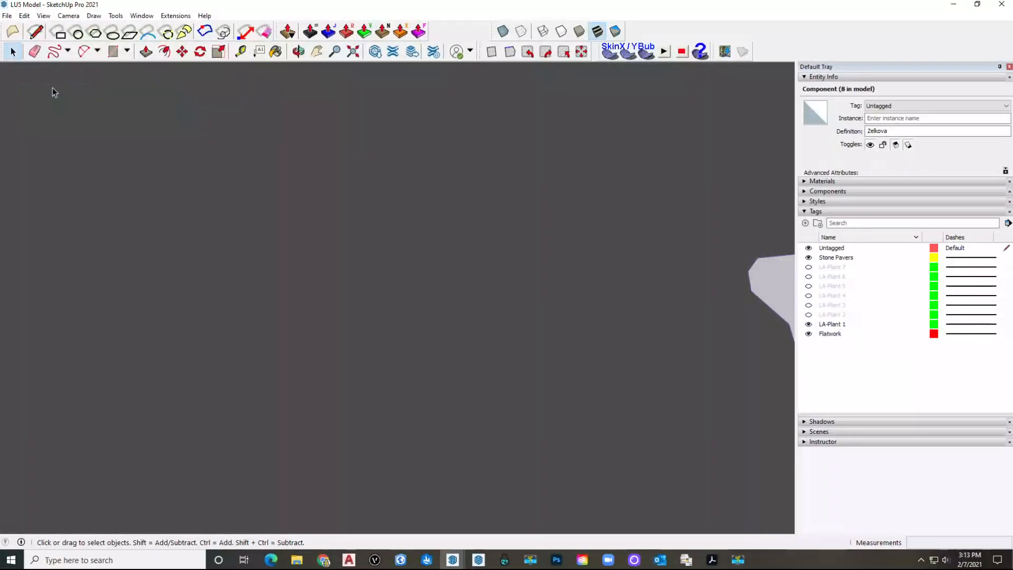
{"action": "scroll", "coordinate": [275, 264], "scroll_direction": "down", "scroll_amount": 10}
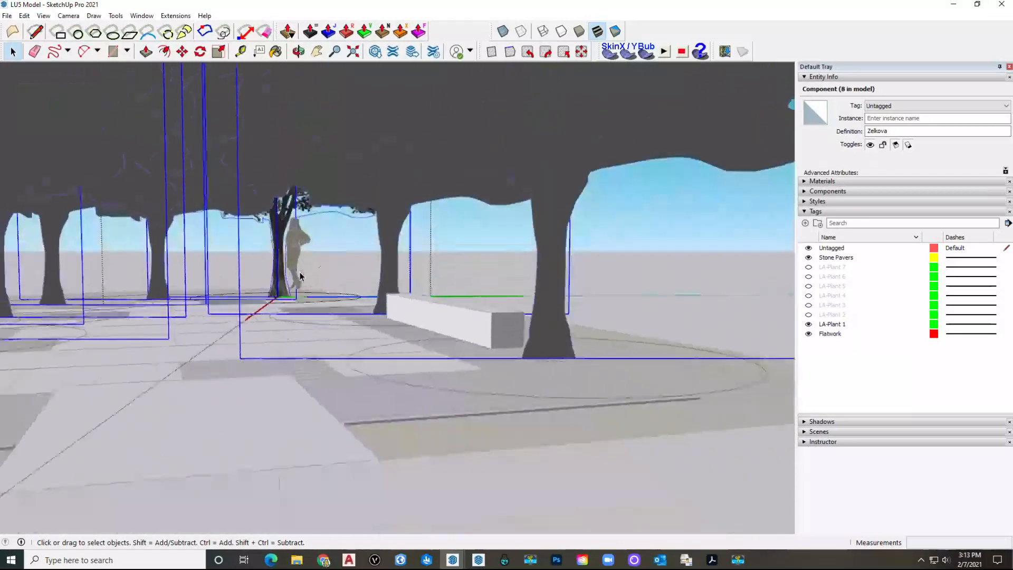
{"action": "scroll", "coordinate": [316, 279], "scroll_direction": "down", "scroll_amount": 2}
{"action": "left_click", "coordinate": [343, 278]}
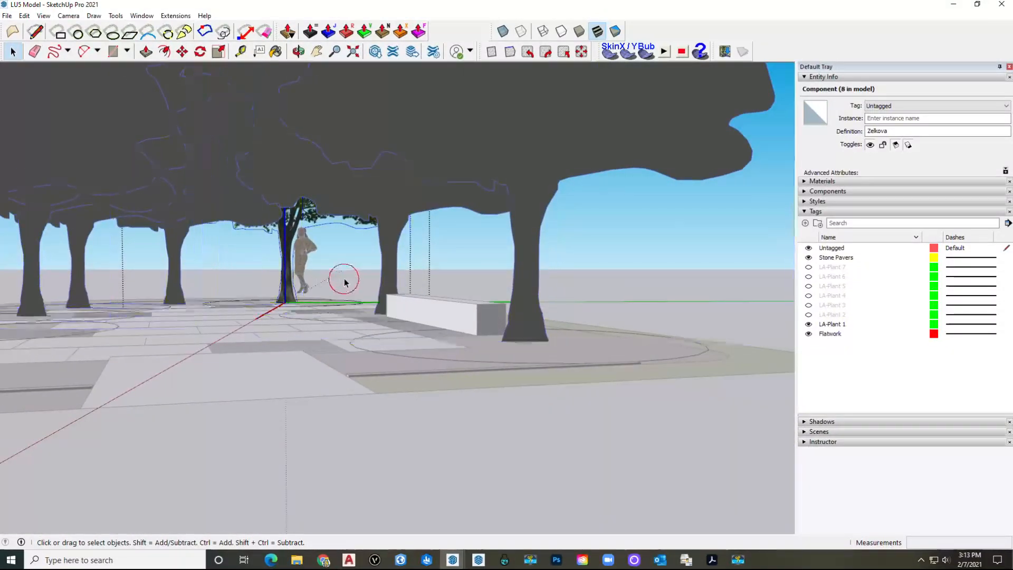
{"action": "scroll", "coordinate": [344, 279], "scroll_direction": "down", "scroll_amount": 3}
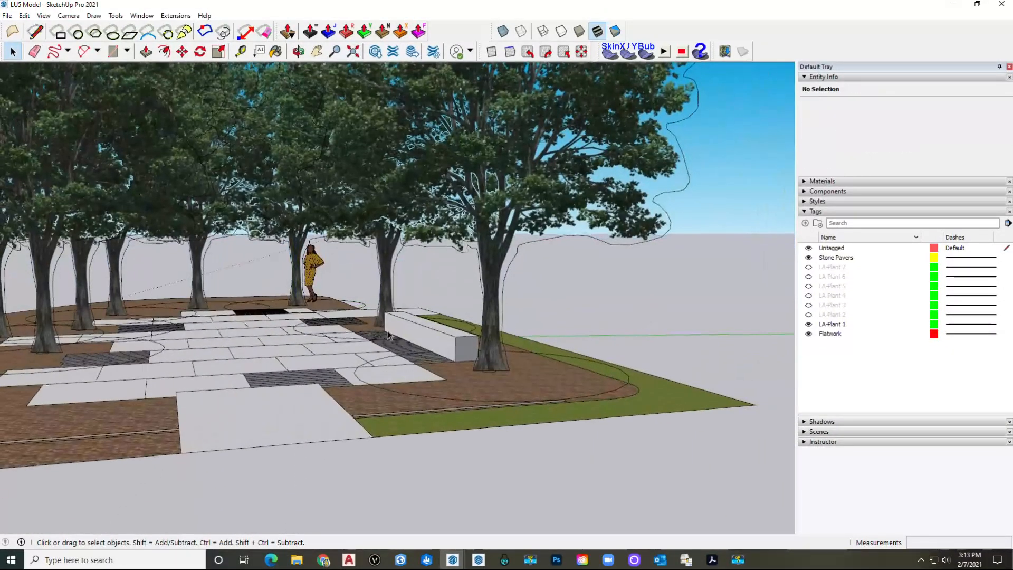
{"action": "middle_click_drag", "start_coordinate": [358, 308], "coordinate": [370, 336]}
{"action": "scroll", "coordinate": [370, 336], "scroll_direction": "up", "scroll_amount": 3}
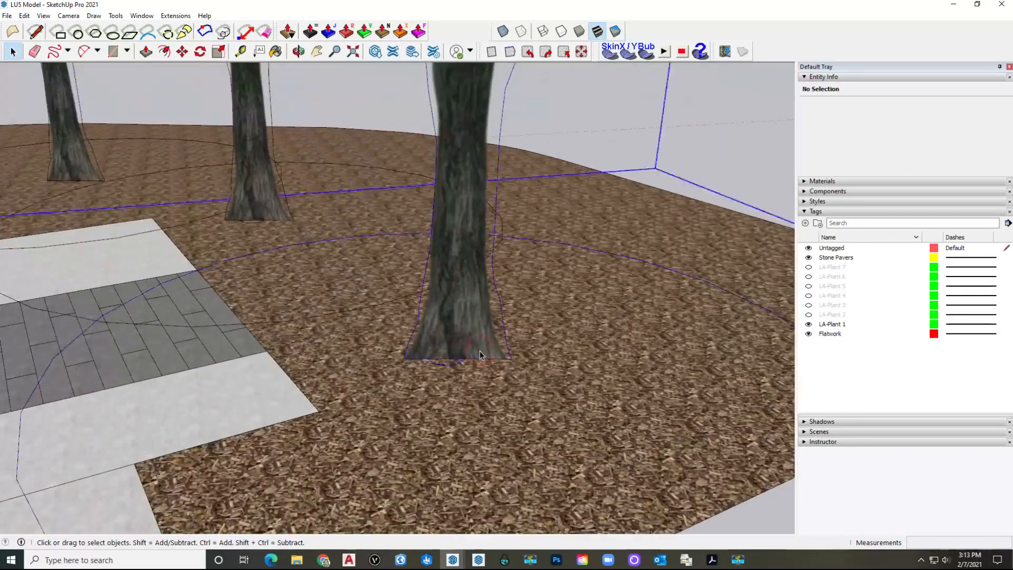
Step: Inside the tree component, adjust the tree's position from its trunk base, then exit editing
{"action": "left_click", "coordinate": [479, 350]}
{"action": "double_click", "coordinate": [479, 338]}
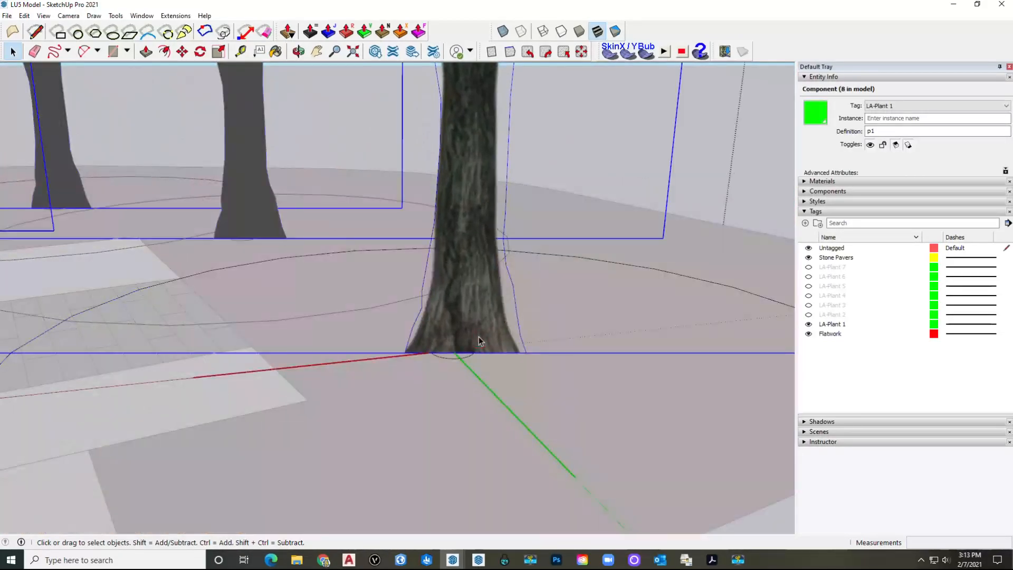
{"action": "key", "text": "m"}
{"action": "left_click", "coordinate": [491, 352]}
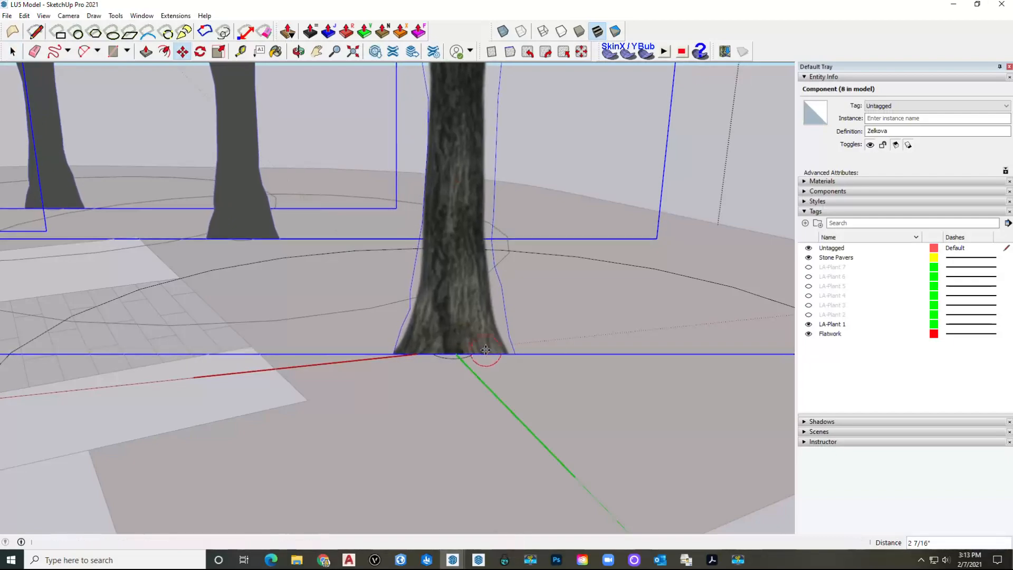
{"action": "key", "text": "space"}
{"action": "key", "text": "Escape"}
{"action": "key", "text": "Escape"}
{"action": "scroll", "coordinate": [486, 351], "scroll_direction": "down", "scroll_amount": 10}
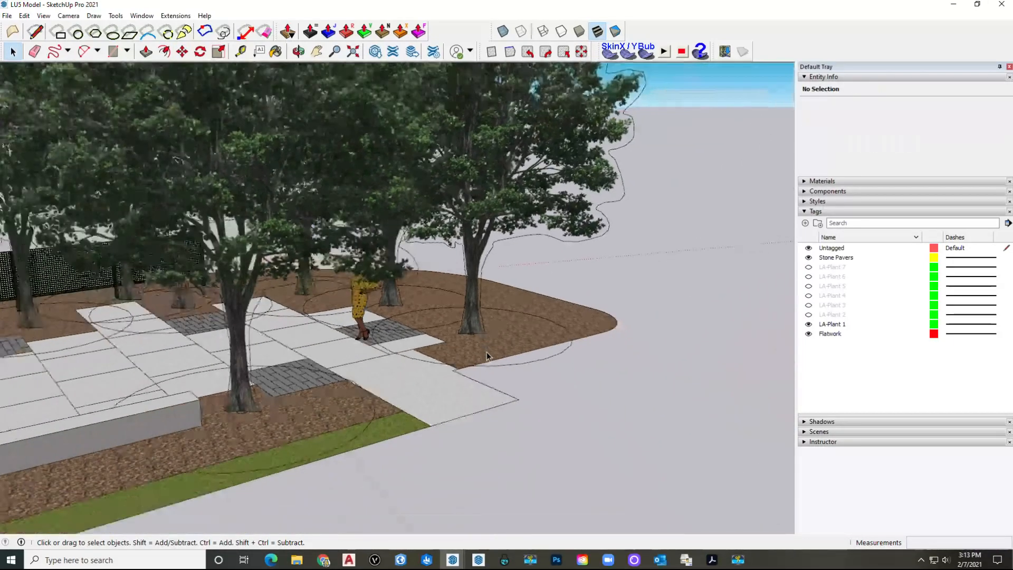
Step: Apply DropGC to the Sumele figure so it stands on the paving among the trees
{"action": "scroll", "coordinate": [486, 352], "scroll_direction": "up", "scroll_amount": 10}
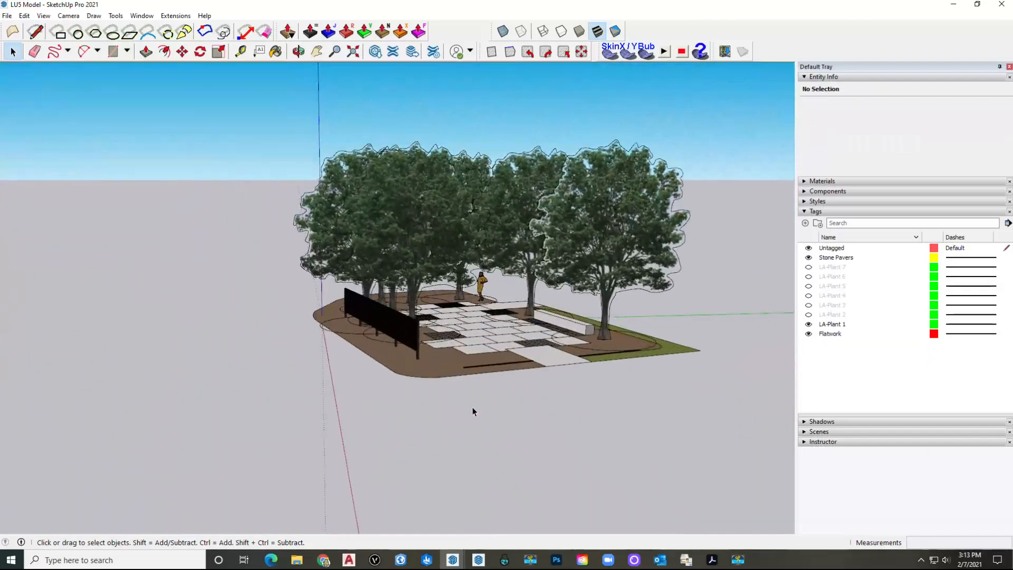
{"action": "scroll", "coordinate": [485, 354], "scroll_direction": "up", "scroll_amount": 3}
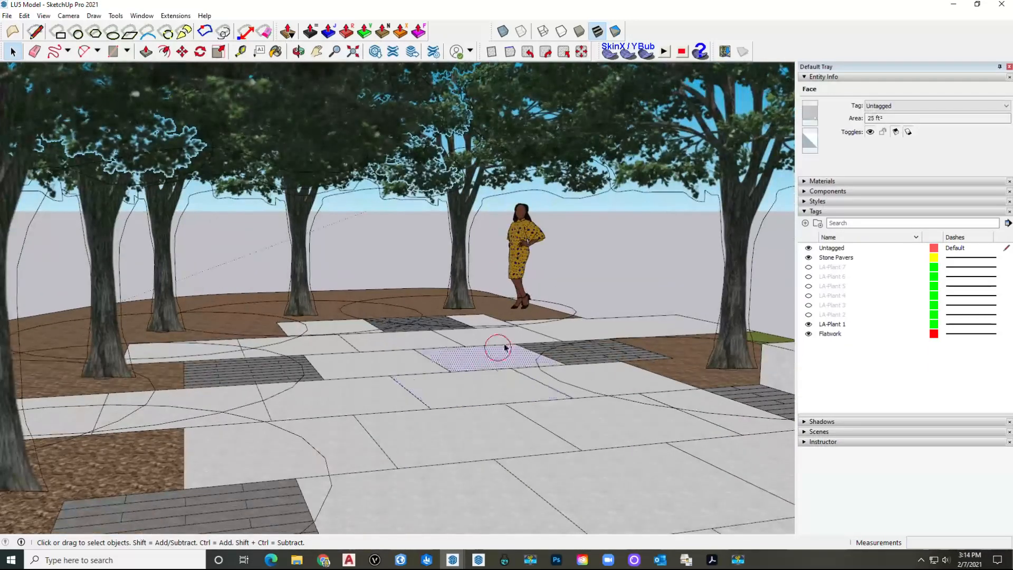
{"action": "middle_click_drag", "start_coordinate": [470, 365], "coordinate": [495, 243]}
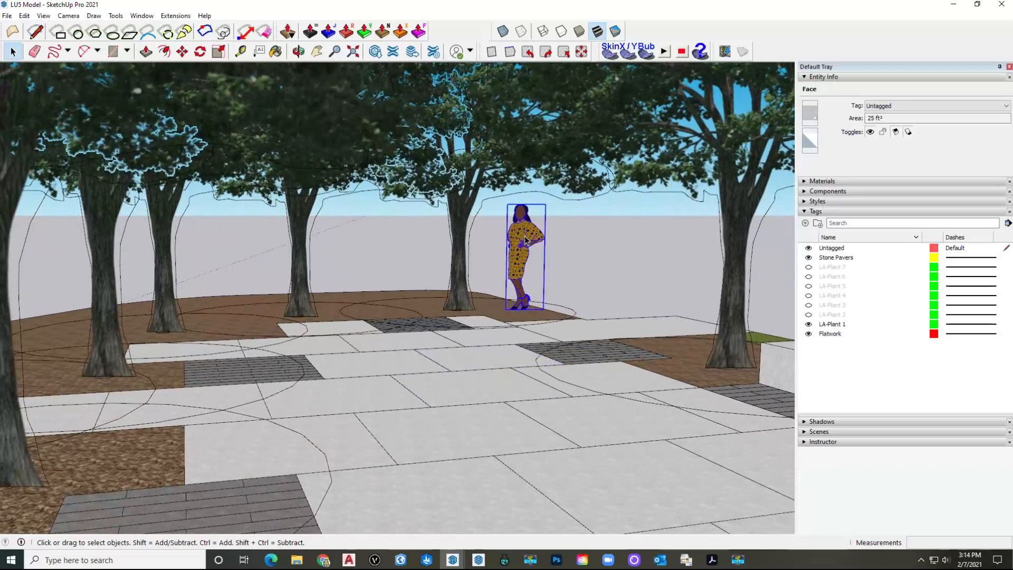
{"action": "right_click", "coordinate": [525, 240]}
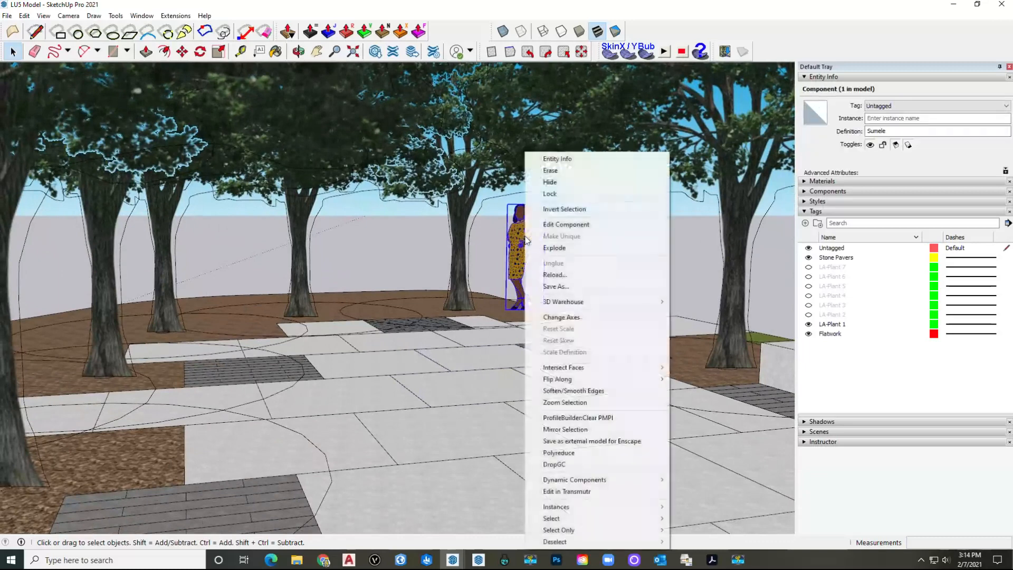
{"action": "left_click", "coordinate": [574, 465]}
{"action": "middle_click_drag", "start_coordinate": [568, 347], "coordinate": [571, 321]}
{"action": "scroll", "coordinate": [580, 280], "scroll_direction": "down", "scroll_amount": 3}
{"action": "left_click", "coordinate": [577, 284]}
{"action": "scroll", "coordinate": [384, 309], "scroll_direction": "down", "scroll_amount": 5}
{"action": "middle_click_drag", "start_coordinate": [414, 311], "coordinate": [500, 327]}
{"action": "left_click", "coordinate": [572, 282]}
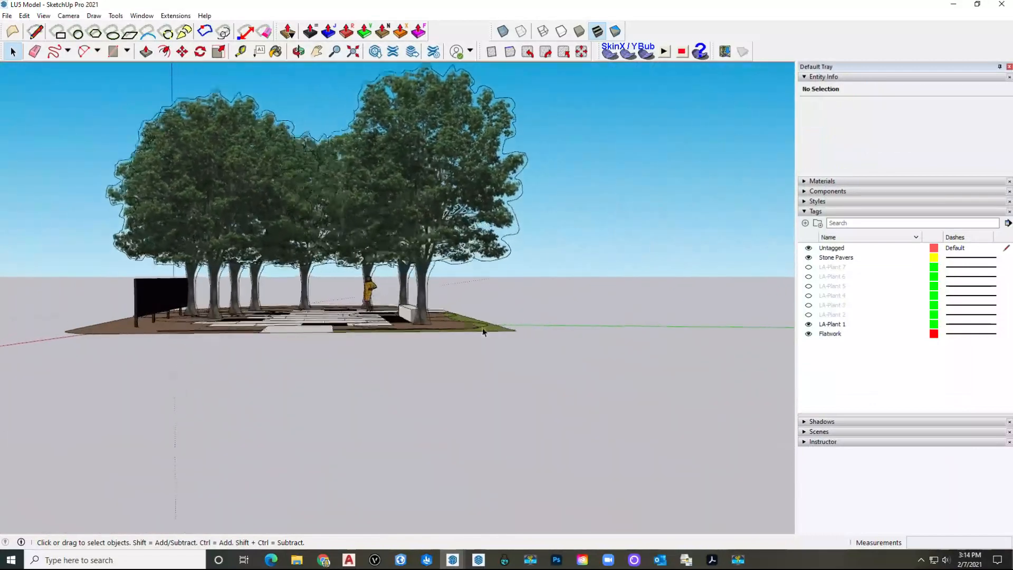
{"action": "scroll", "coordinate": [406, 348], "scroll_direction": "up", "scroll_amount": 5}
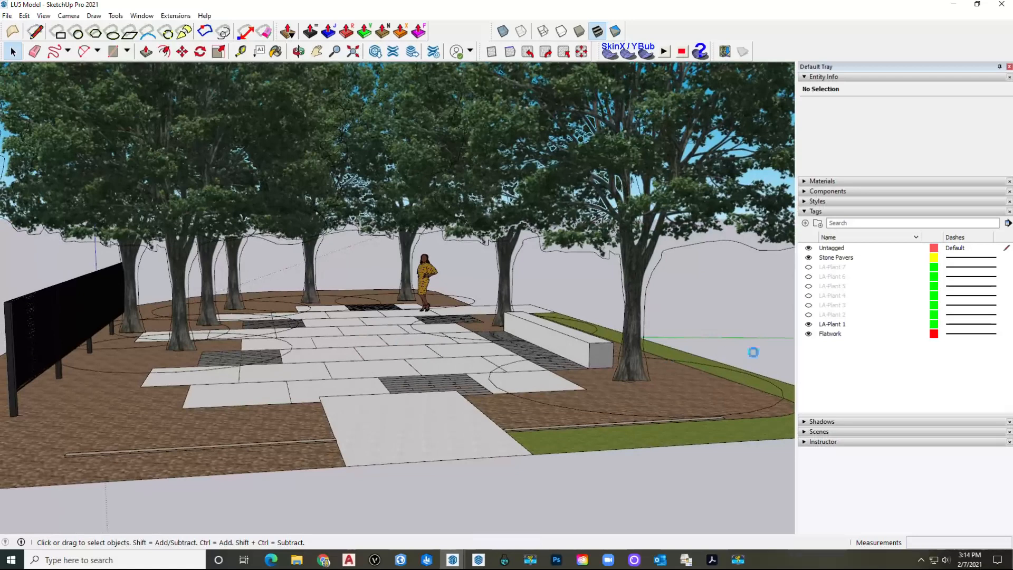
{"action": "left_click", "coordinate": [808, 324]}
{"action": "left_click", "coordinate": [808, 314]}
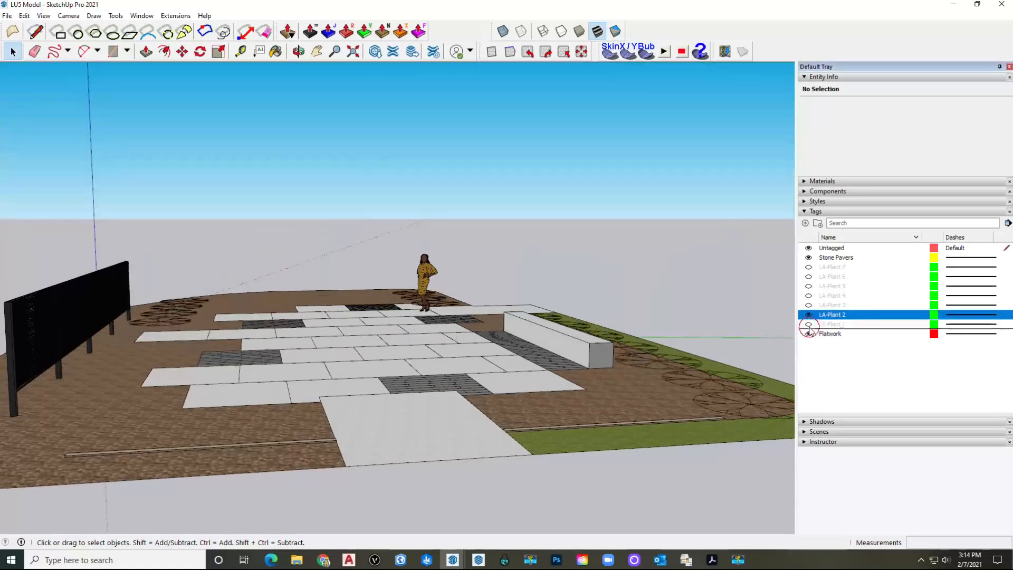
{"action": "left_click", "coordinate": [808, 324]}
{"action": "middle_click_drag", "start_coordinate": [685, 321], "coordinate": [452, 323]}
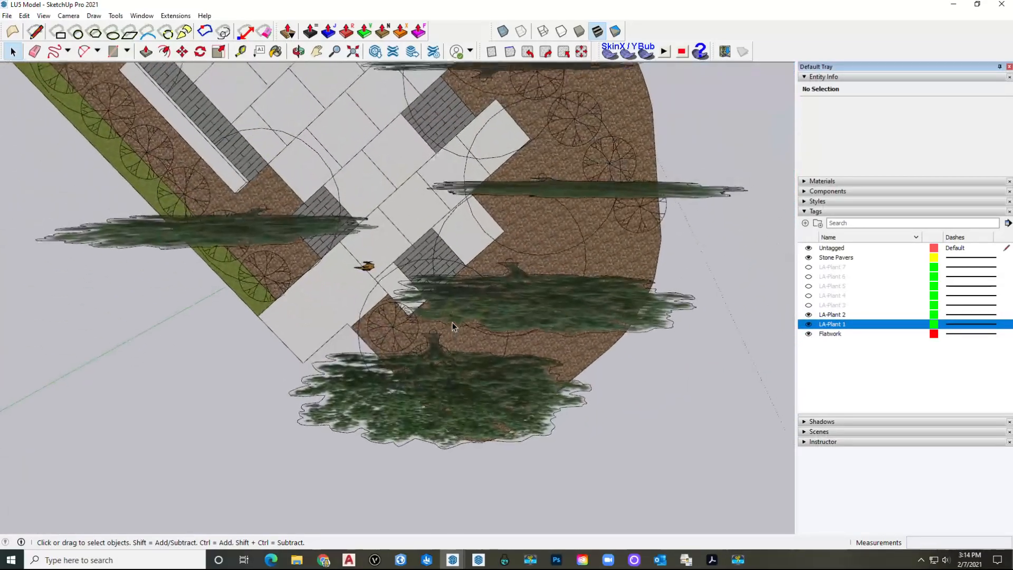
{"action": "scroll", "coordinate": [452, 323], "scroll_direction": "down", "scroll_amount": 3}
{"action": "middle_click_drag", "start_coordinate": [452, 323], "coordinate": [347, 325]}
{"action": "scroll", "coordinate": [347, 325], "scroll_direction": "up", "scroll_amount": 3}
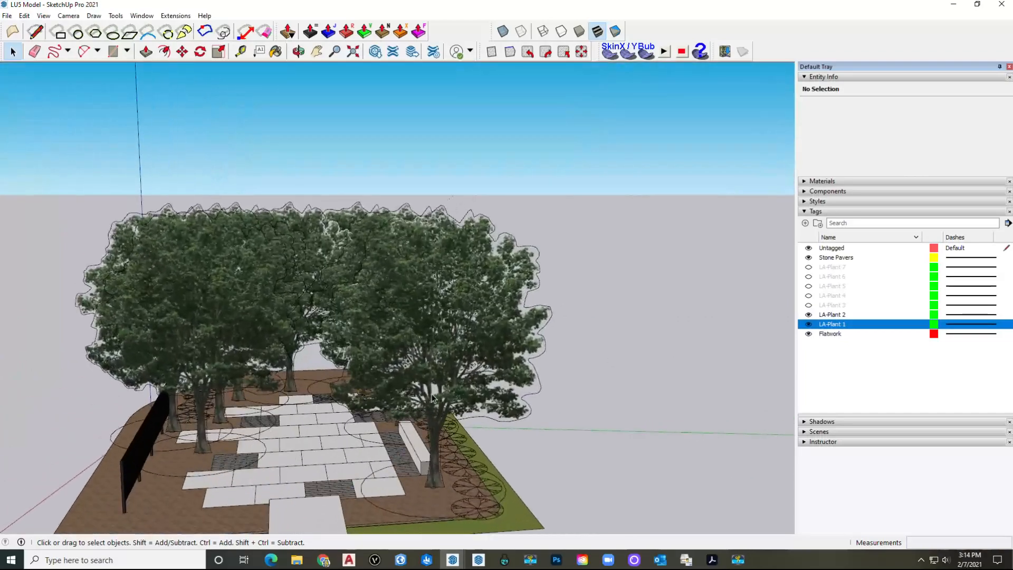
{"action": "scroll", "coordinate": [431, 396], "scroll_direction": "down", "scroll_amount": 2}
{"action": "middle_click_drag", "start_coordinate": [338, 401], "coordinate": [414, 377]}
{"action": "scroll", "coordinate": [309, 365], "scroll_direction": "up", "scroll_amount": 4}
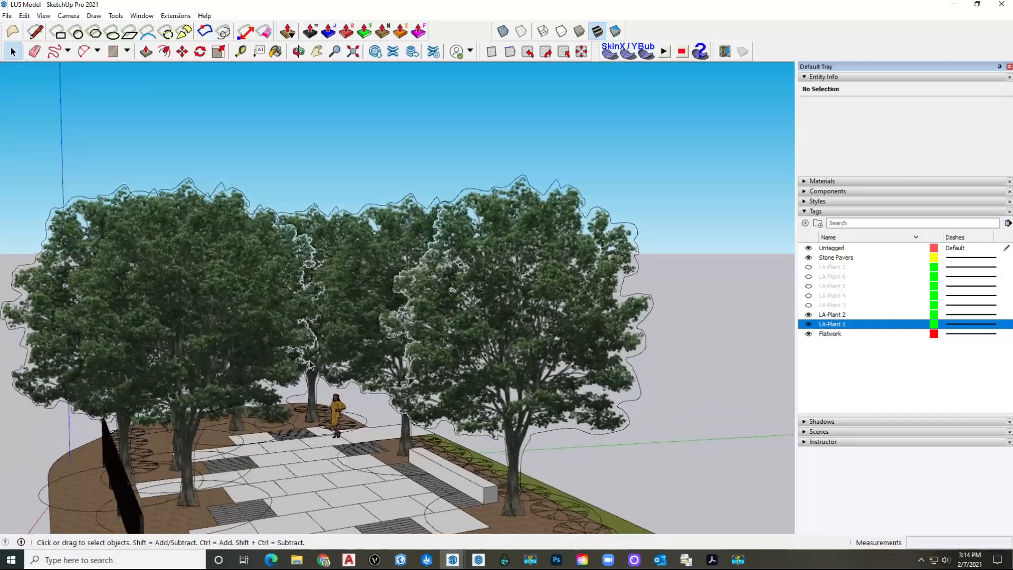
{"action": "scroll", "coordinate": [309, 361], "scroll_direction": "down", "scroll_amount": 2}
{"action": "scroll", "coordinate": [309, 361], "scroll_direction": "up", "scroll_amount": 2}
{"action": "middle_click_drag", "start_coordinate": [309, 337], "coordinate": [309, 359]}
{"action": "scroll", "coordinate": [314, 360], "scroll_direction": "up", "scroll_amount": 2}
{"action": "scroll", "coordinate": [315, 359], "scroll_direction": "down", "scroll_amount": 6}
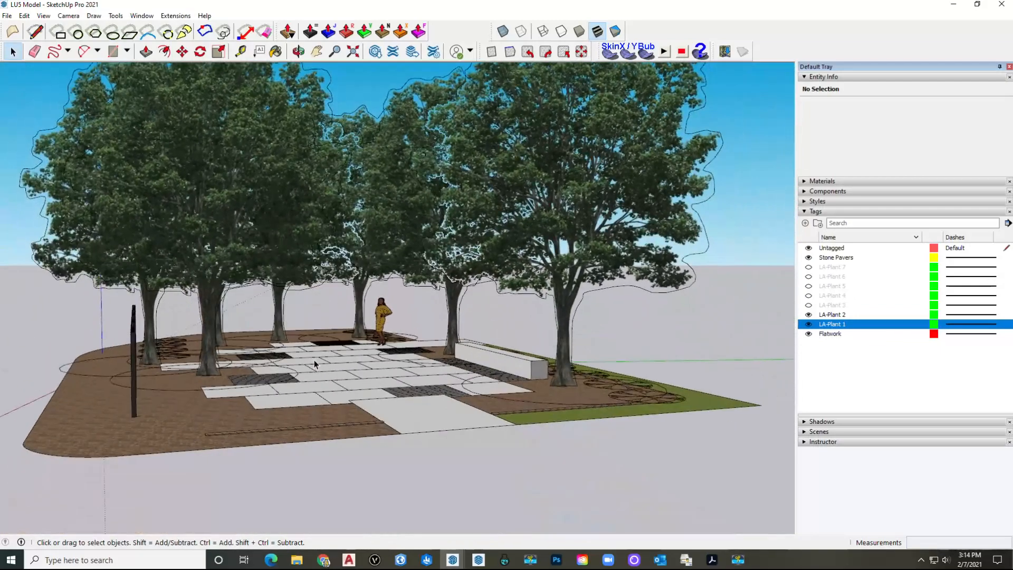
{"action": "scroll", "coordinate": [314, 364], "scroll_direction": "up", "scroll_amount": 6}
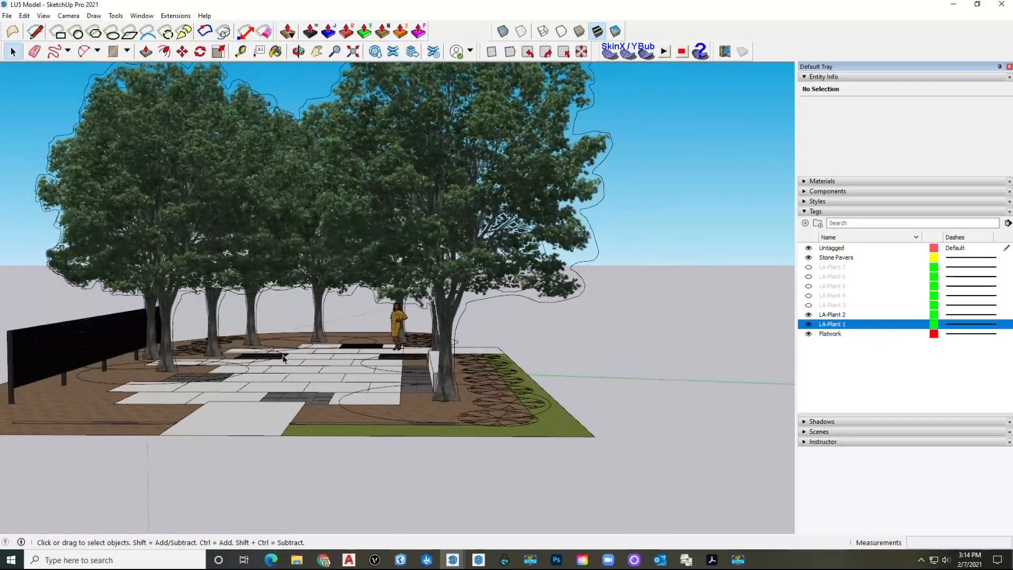
{"action": "scroll", "coordinate": [281, 356], "scroll_direction": "up", "scroll_amount": 2}
{"action": "middle_click_drag", "start_coordinate": [281, 355], "coordinate": [306, 360]}
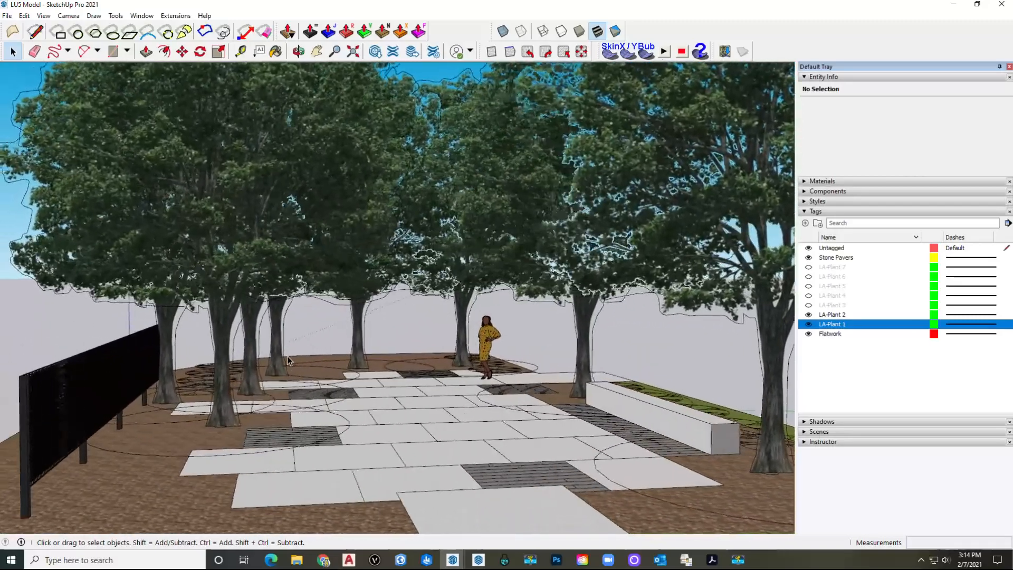
{"action": "scroll", "coordinate": [306, 360], "scroll_direction": "down", "scroll_amount": 2}
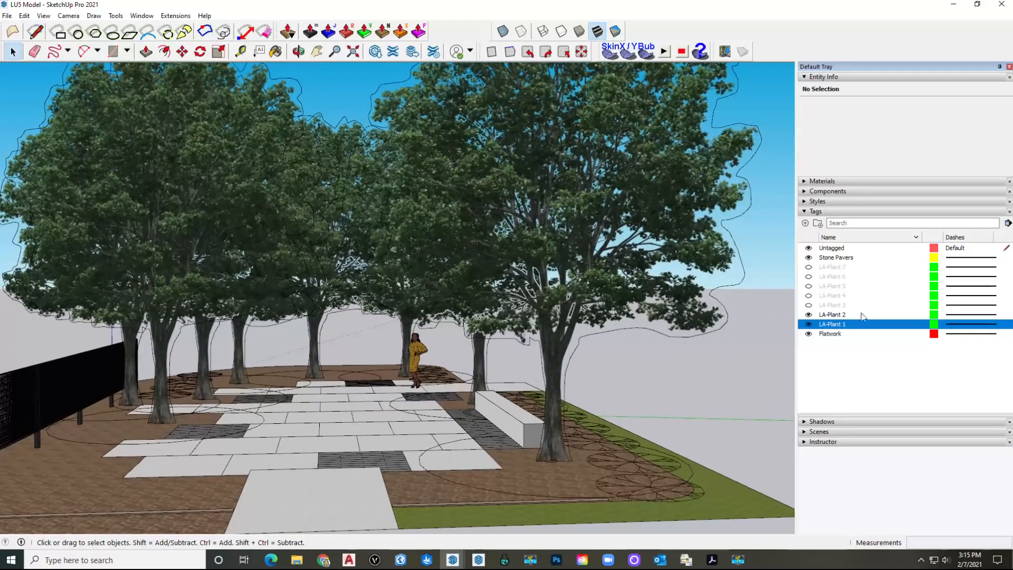
{"action": "left_click", "coordinate": [839, 315]}
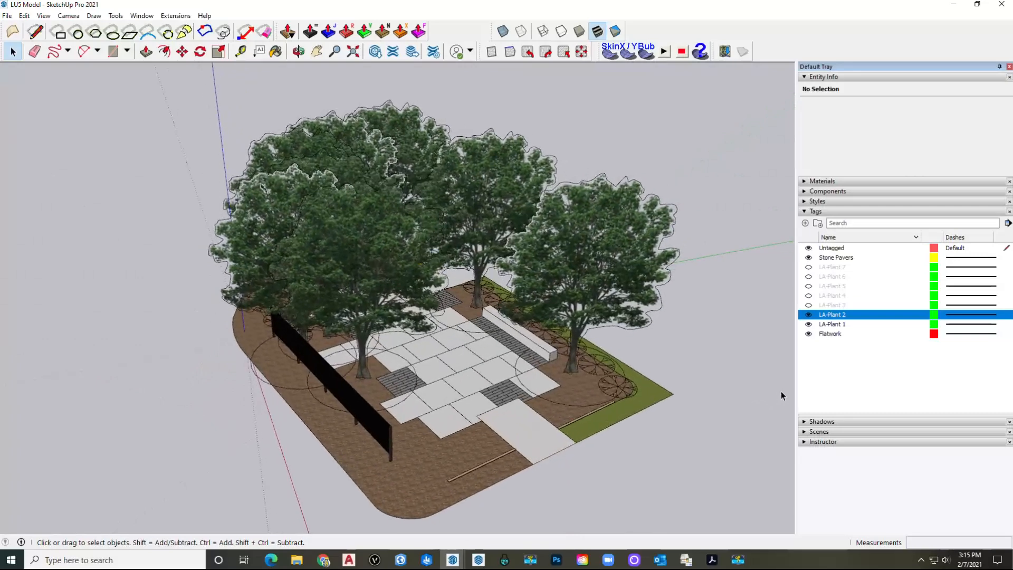
Step: Briefly toggle LA-Plant 3, then rename tag LA-Plant 2 to 'LA-Plant 2-Otto'
{"action": "left_click", "coordinate": [808, 305]}
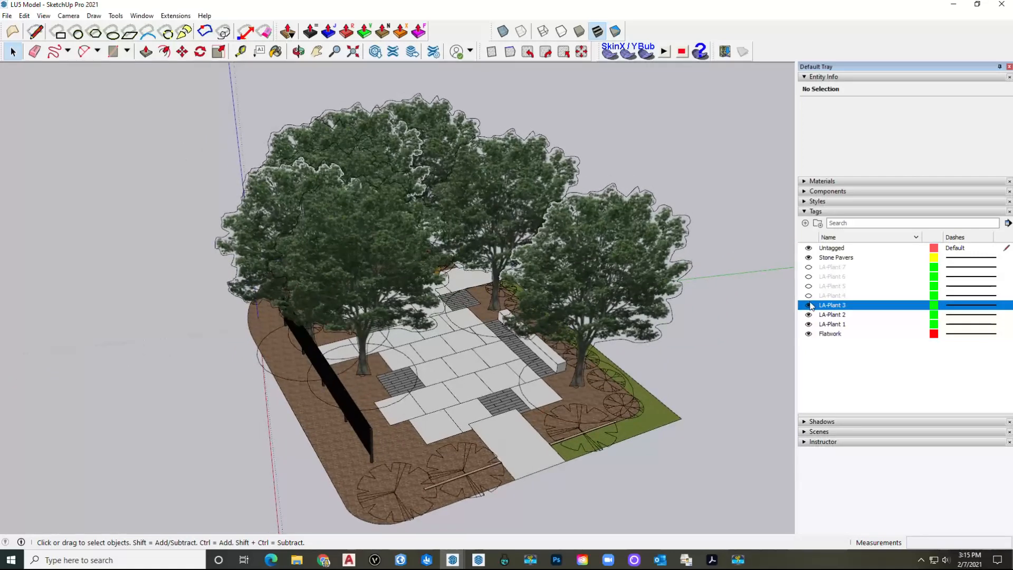
{"action": "left_click", "coordinate": [808, 305]}
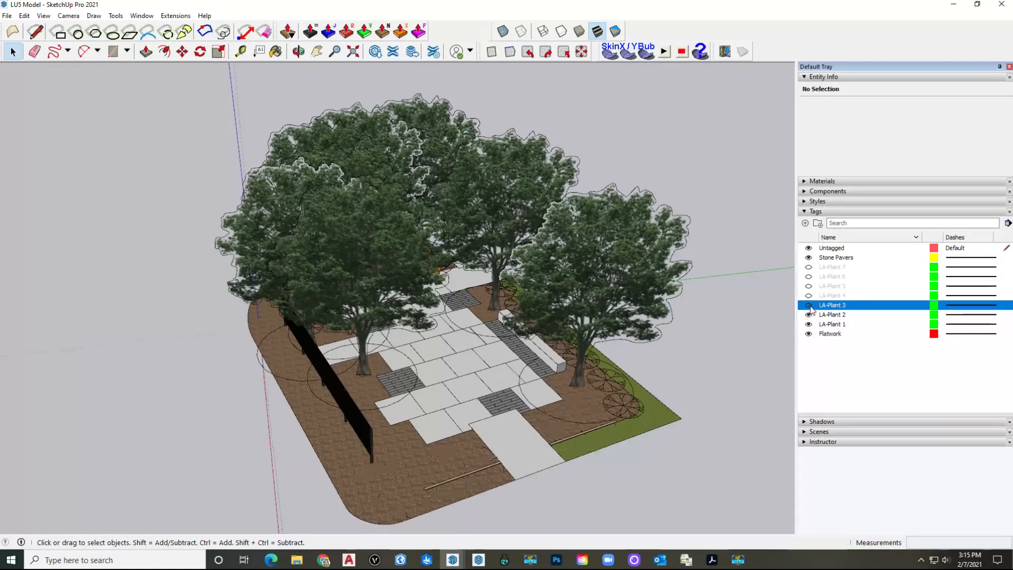
{"action": "left_click", "coordinate": [835, 317]}
{"action": "left_click", "coordinate": [857, 325]}
{"action": "left_click", "coordinate": [850, 317]}
{"action": "scroll", "coordinate": [587, 394], "scroll_direction": "up", "scroll_amount": 5}
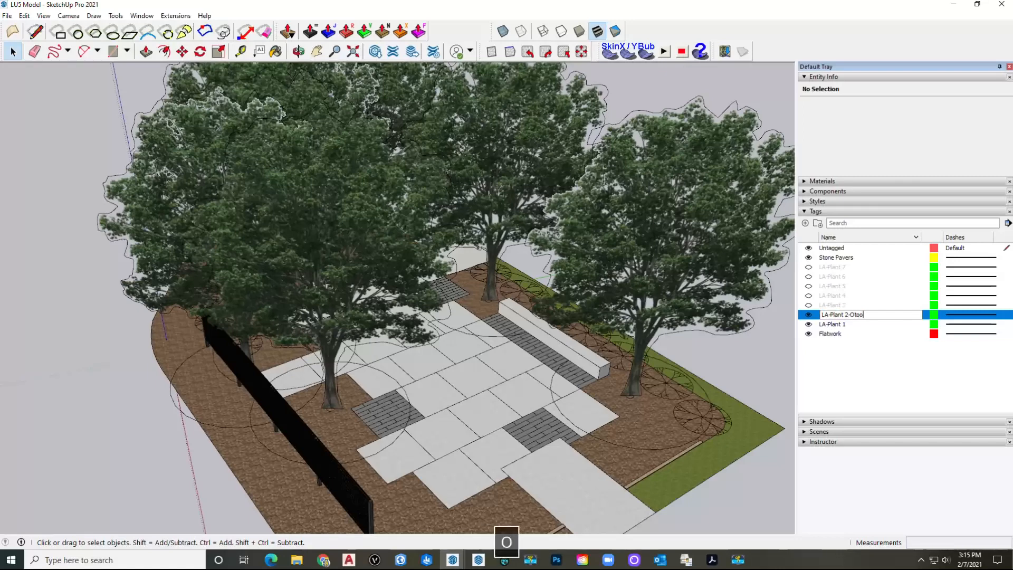
{"action": "key", "text": "BackSpace"}
{"action": "key", "text": "Return"}
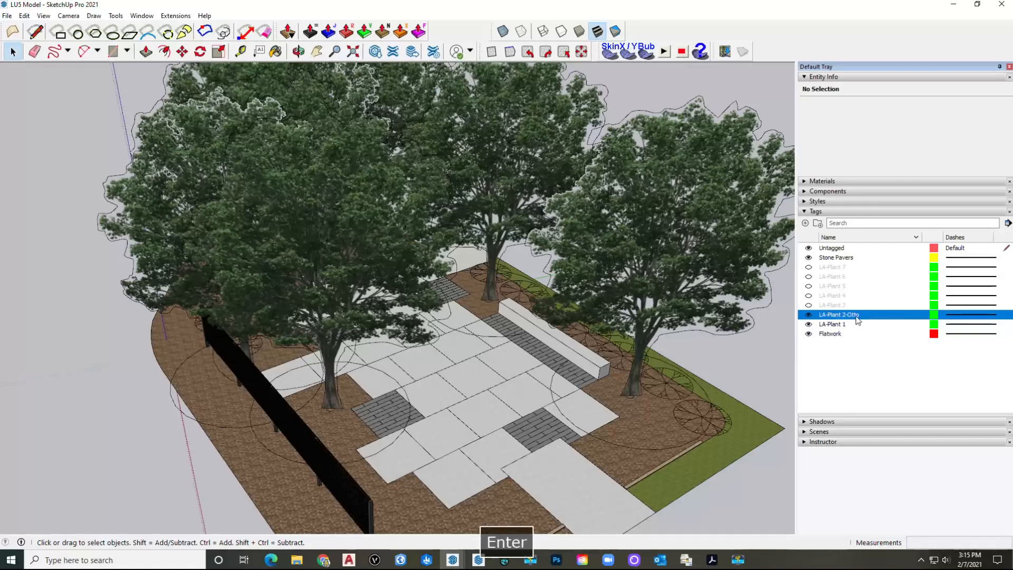
{"action": "middle_click_drag", "start_coordinate": [552, 465], "coordinate": [558, 295]}
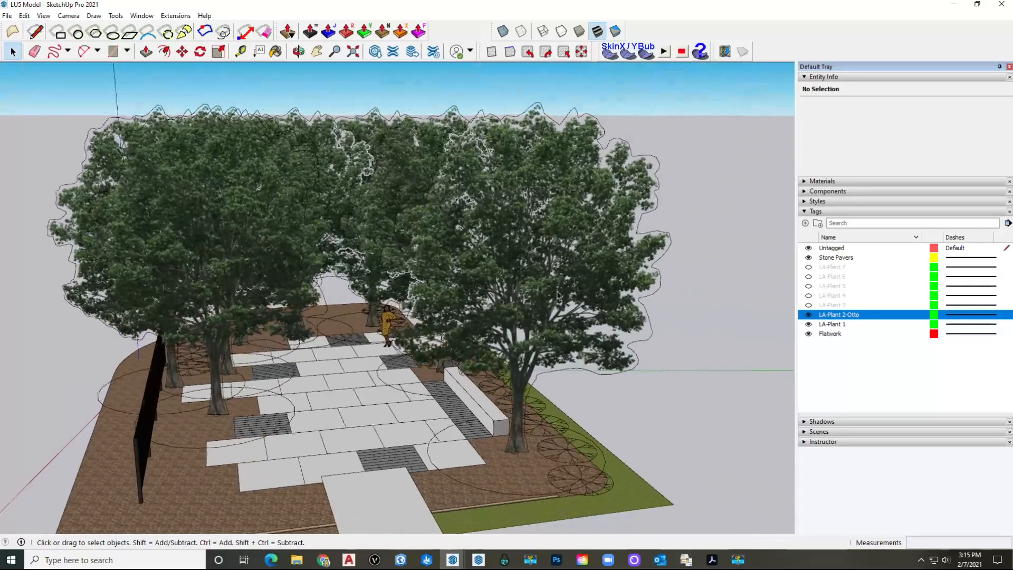
Step: Make the LA-Plant 3 plant symbols visible and bring up the LU5 Components folder
{"action": "left_click", "coordinate": [846, 305]}
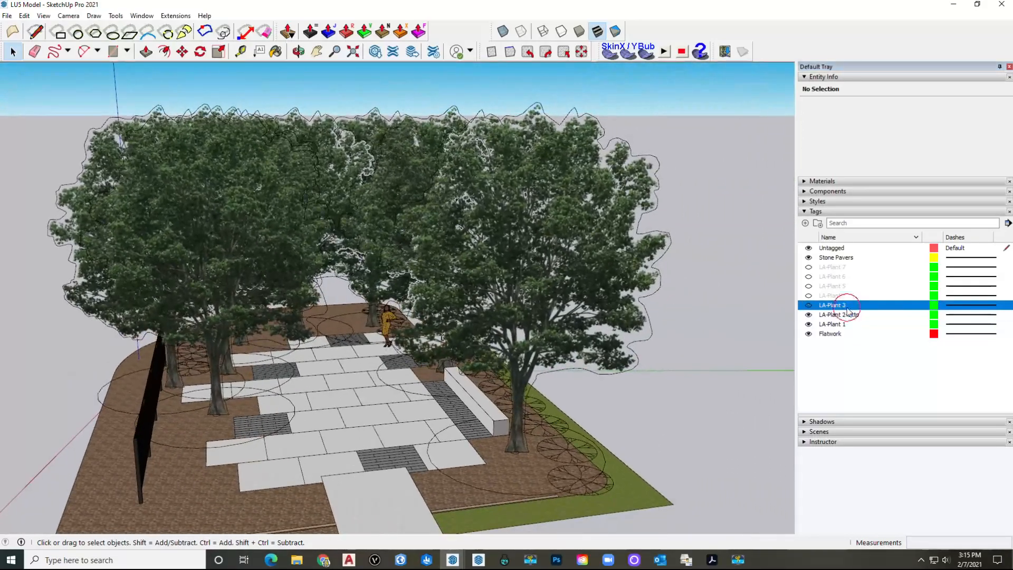
{"action": "left_click", "coordinate": [808, 305]}
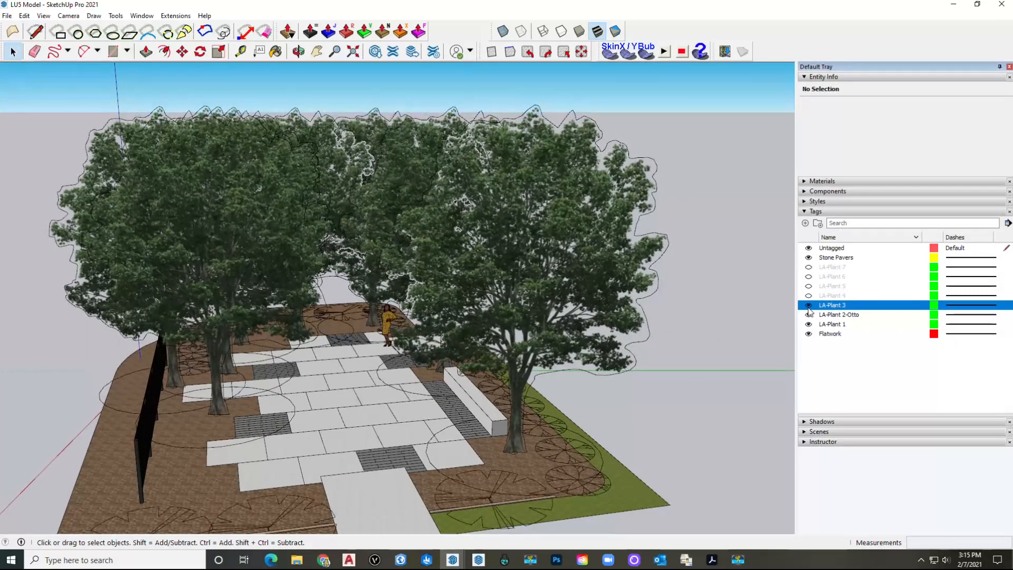
{"action": "scroll", "coordinate": [779, 307], "scroll_direction": "down", "scroll_amount": 2}
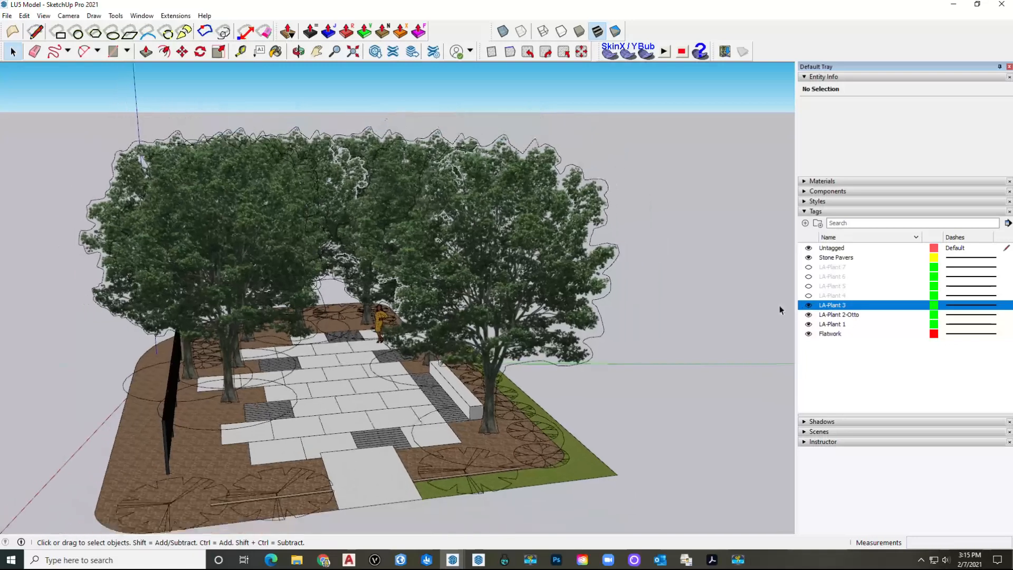
{"action": "middle_click_drag", "start_coordinate": [260, 423], "coordinate": [452, 446]}
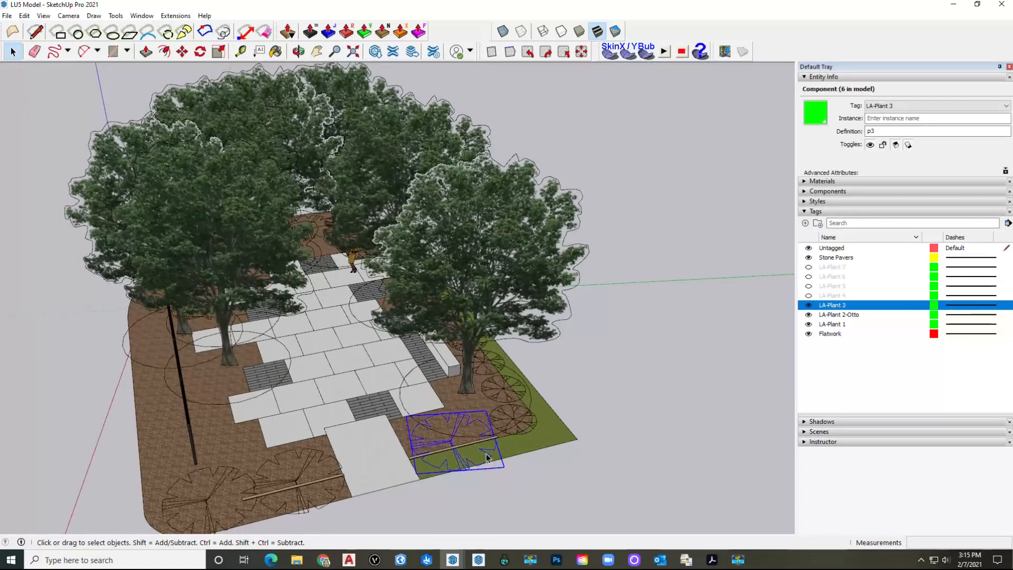
{"action": "left_click", "coordinate": [296, 560]}
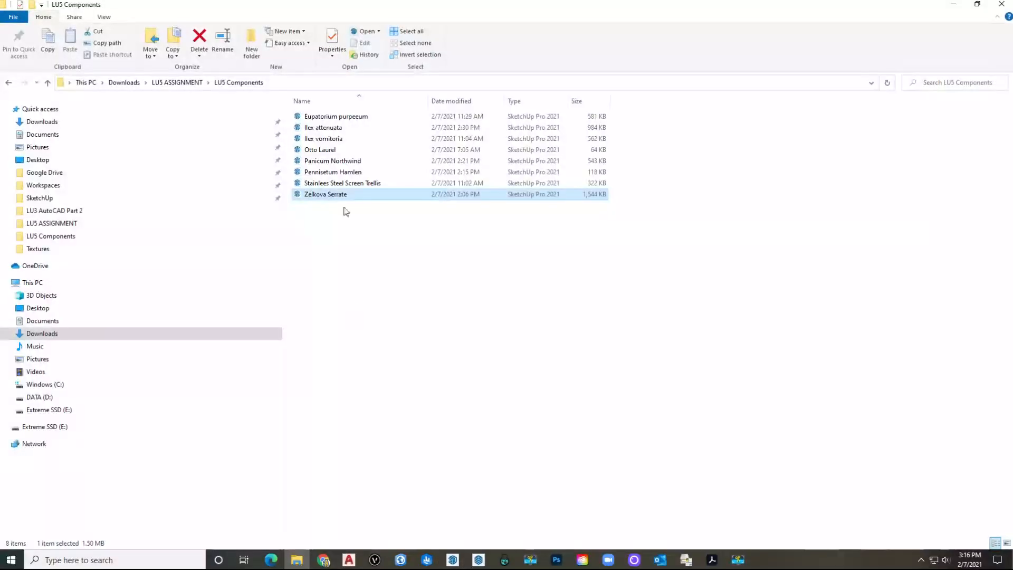
Step: Choose the Ilex attenuata component file and bring its SketchUp window forward
{"action": "left_click", "coordinate": [343, 128]}
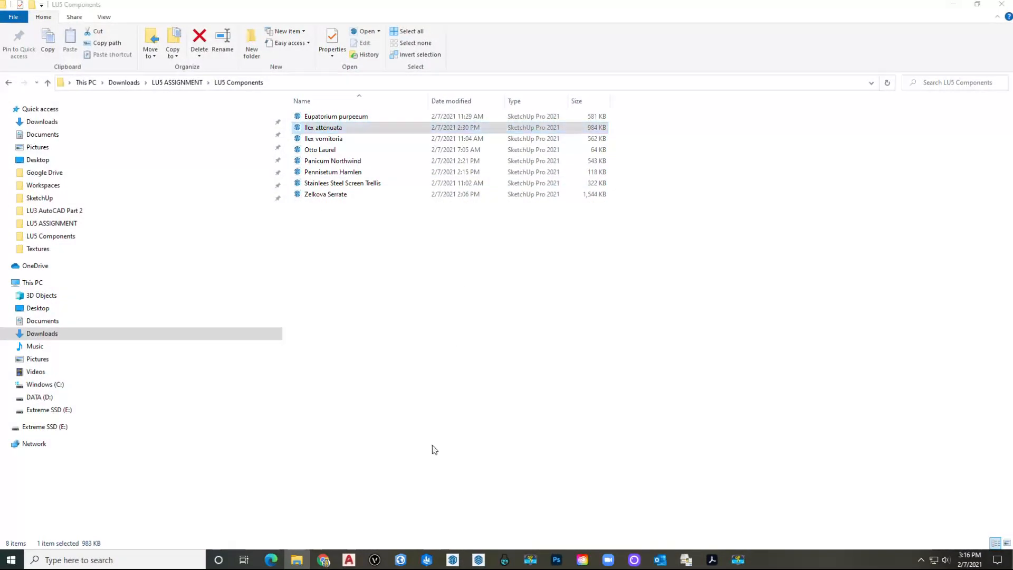
{"action": "left_click", "coordinate": [456, 559]}
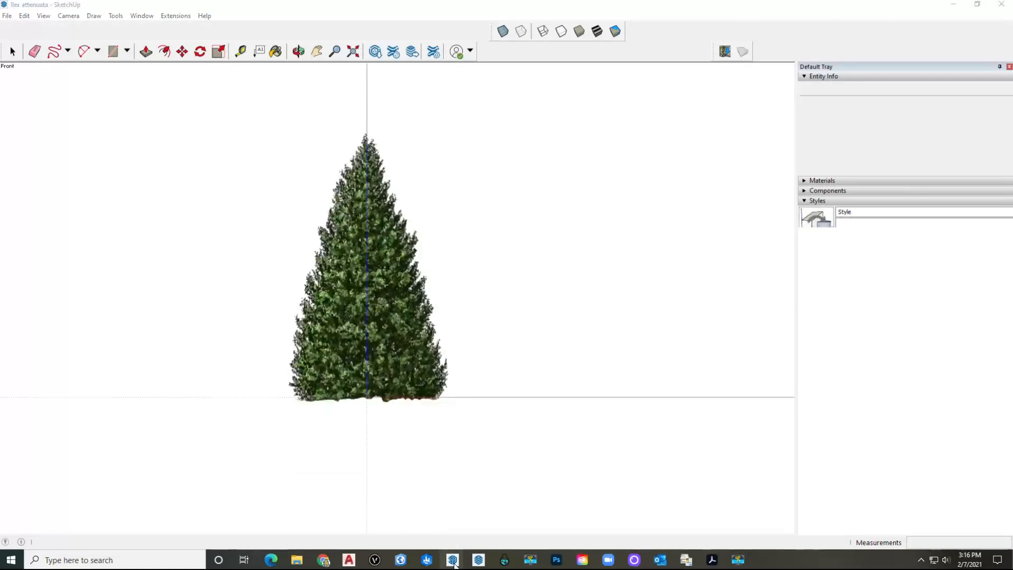
Step: Close the Zelkova Serrate model window
{"action": "mouse_move", "coordinate": [454, 560]}
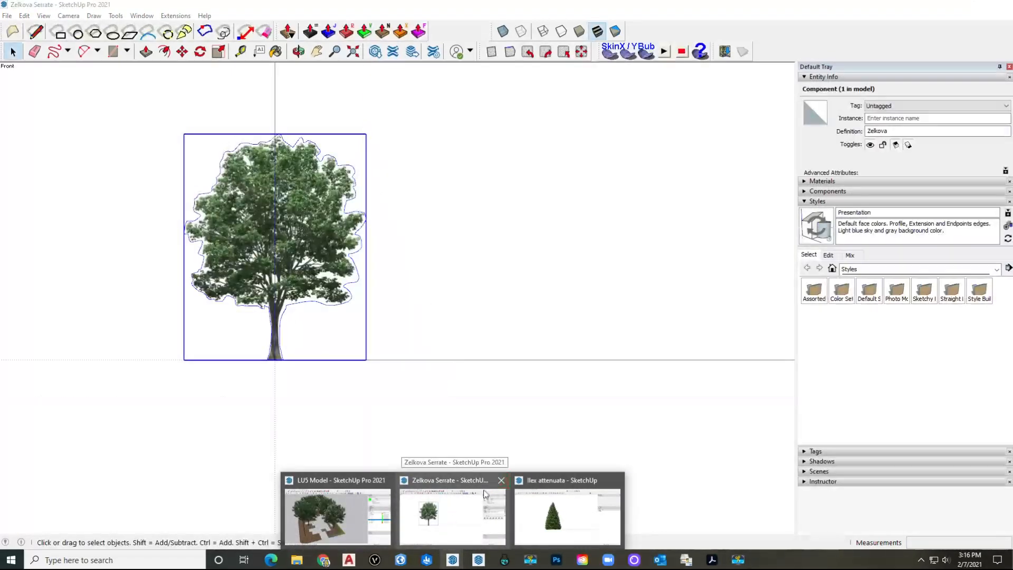
{"action": "left_click", "coordinate": [481, 499]}
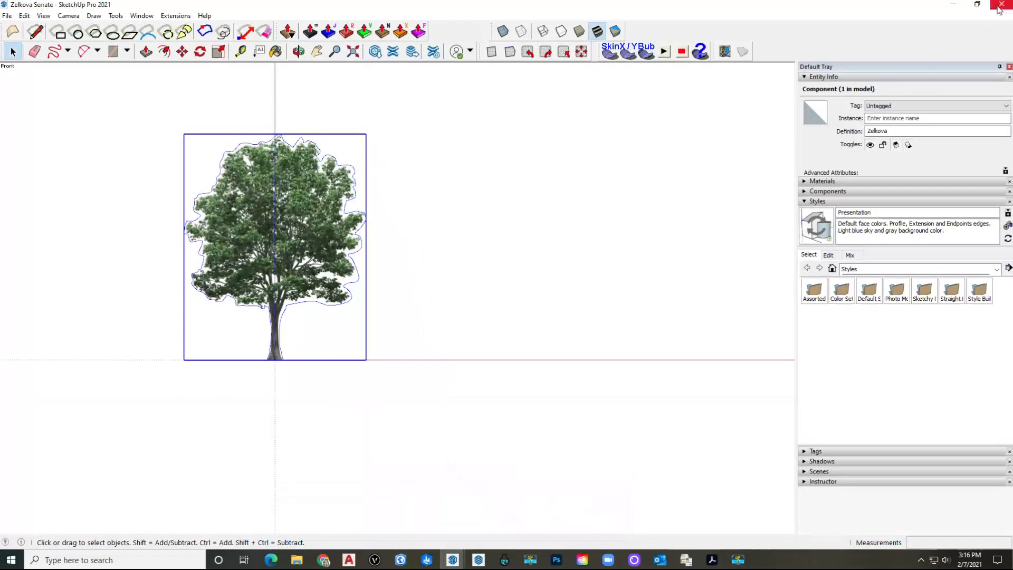
{"action": "left_click", "coordinate": [1000, 5]}
{"action": "left_click", "coordinate": [453, 559]}
Step: Copy the Ilex attenuata tree and return to the LU5 Model
{"action": "mouse_move", "coordinate": [456, 564]}
{"action": "left_click", "coordinate": [498, 508]}
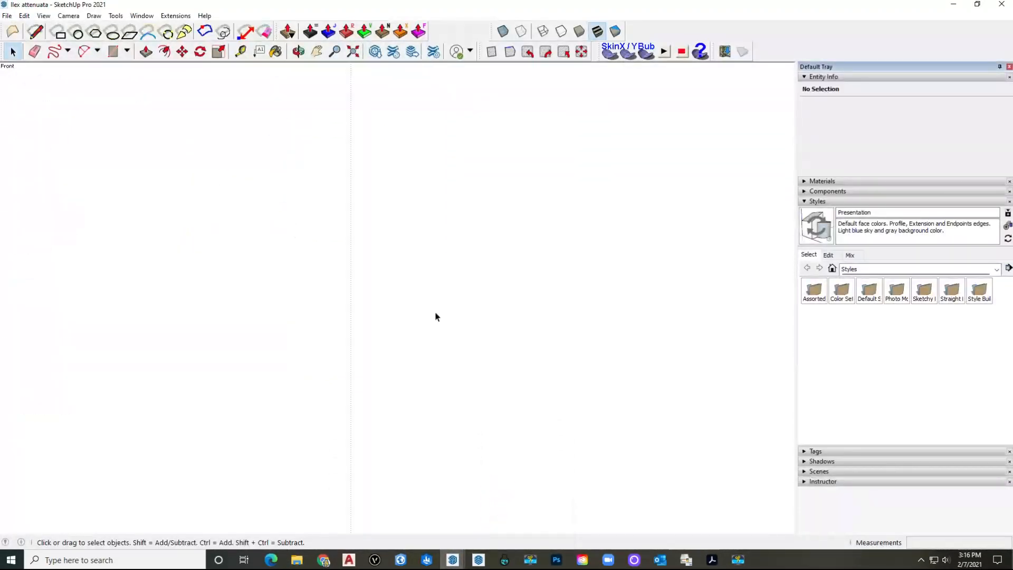
{"action": "mouse_move", "coordinate": [453, 560]}
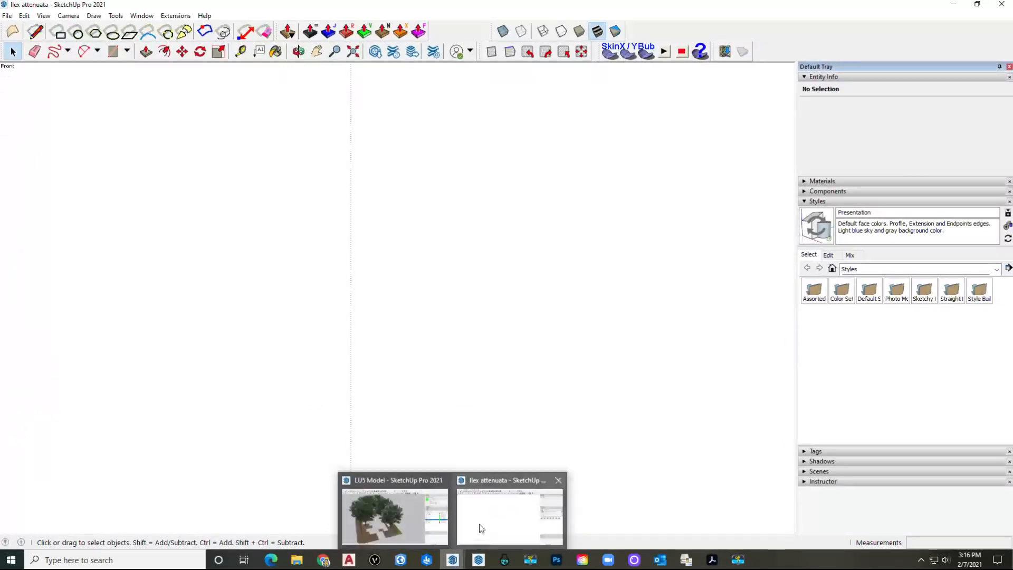
{"action": "left_click", "coordinate": [501, 509]}
{"action": "middle_click_drag", "start_coordinate": [407, 225], "coordinate": [395, 356], "text": "shift"}
{"action": "left_click", "coordinate": [386, 285]}
{"action": "scroll", "coordinate": [384, 290], "scroll_direction": "up", "scroll_amount": 4}
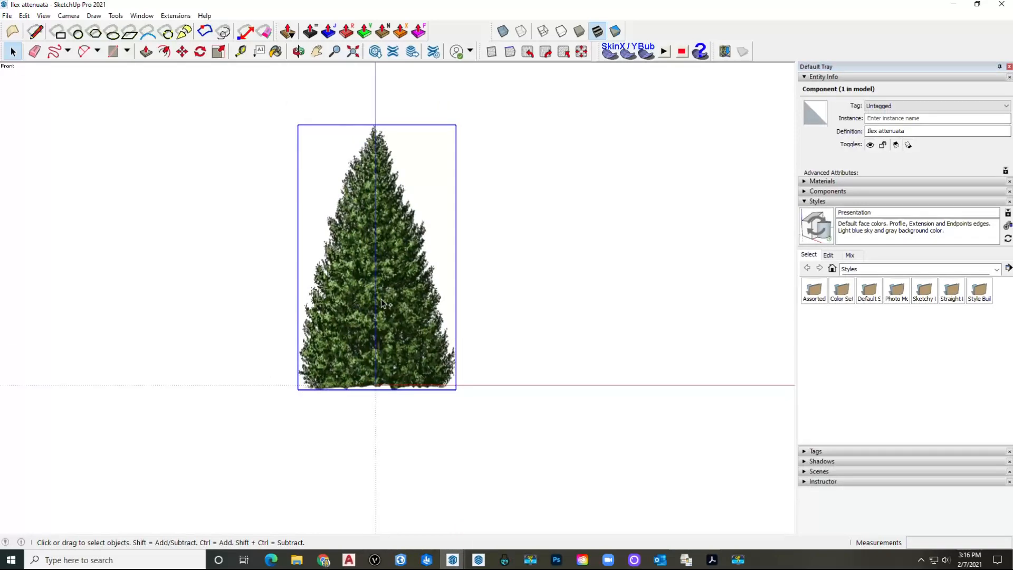
{"action": "key", "text": "ctrl+c"}
{"action": "mouse_move", "coordinate": [454, 562]}
{"action": "left_click", "coordinate": [393, 506]}
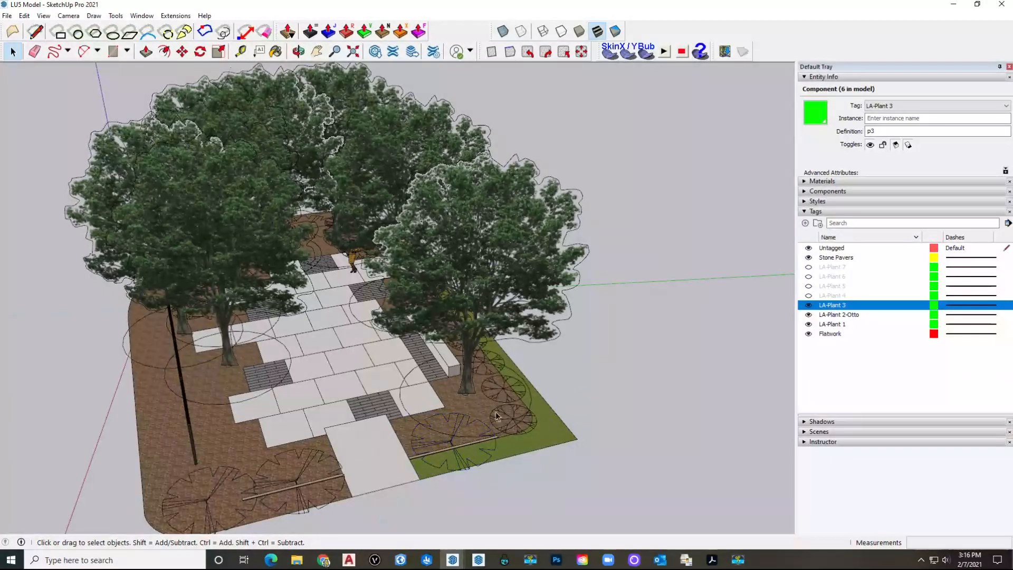
Step: Paste the Ilex attenuata tree into the site at a mulch bed corner
{"action": "scroll", "coordinate": [472, 417], "scroll_direction": "up", "scroll_amount": 5}
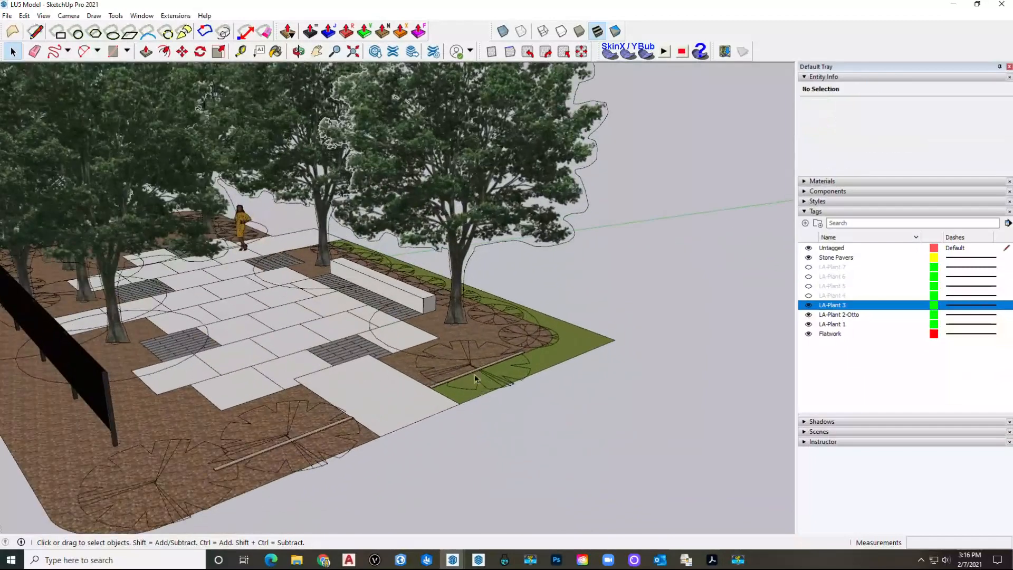
{"action": "scroll", "coordinate": [475, 378], "scroll_direction": "up", "scroll_amount": 1}
{"action": "key", "text": "ctrl+v"}
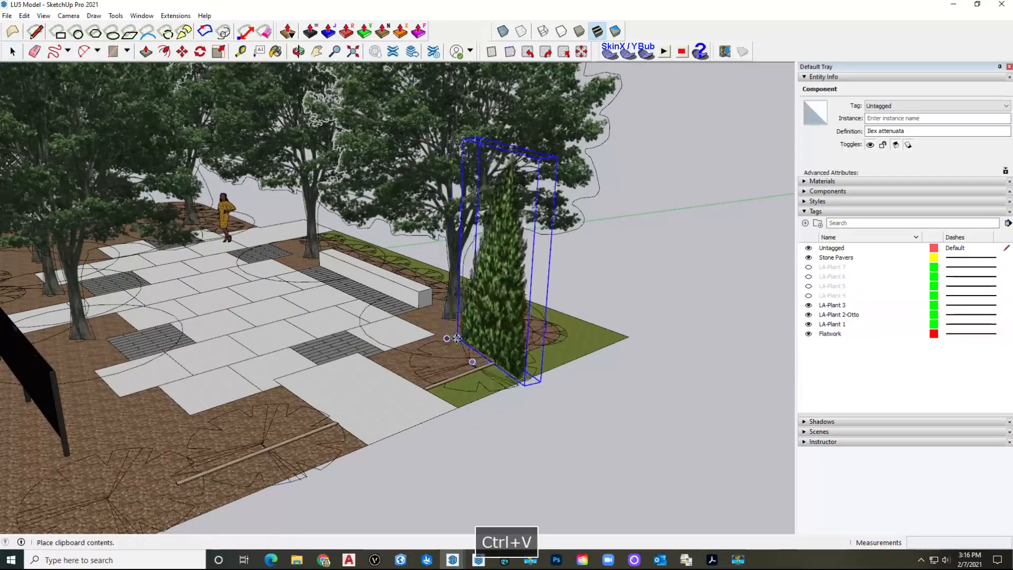
{"action": "left_click", "coordinate": [437, 341]}
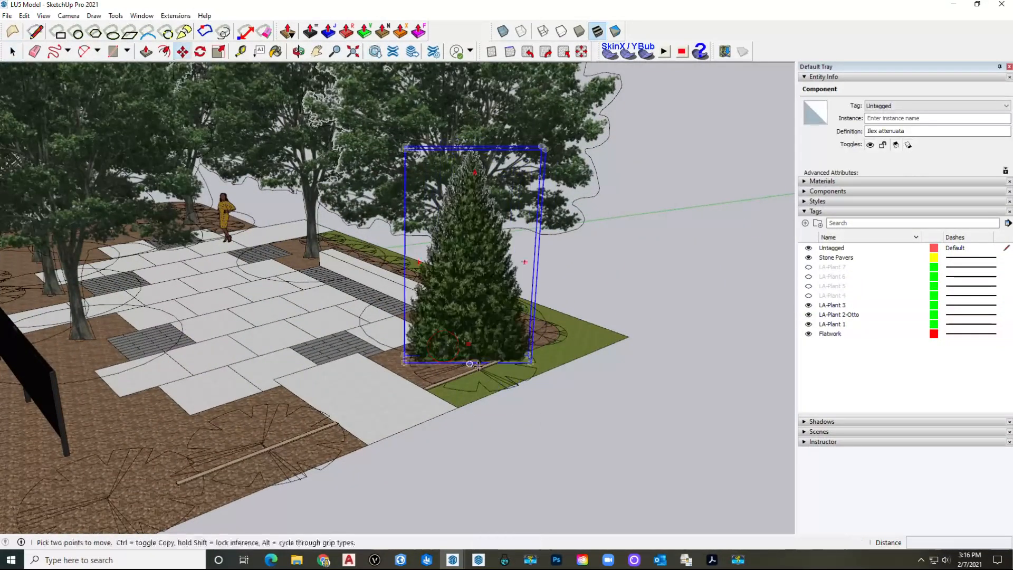
{"action": "scroll", "coordinate": [446, 351], "scroll_direction": "up", "scroll_amount": 5}
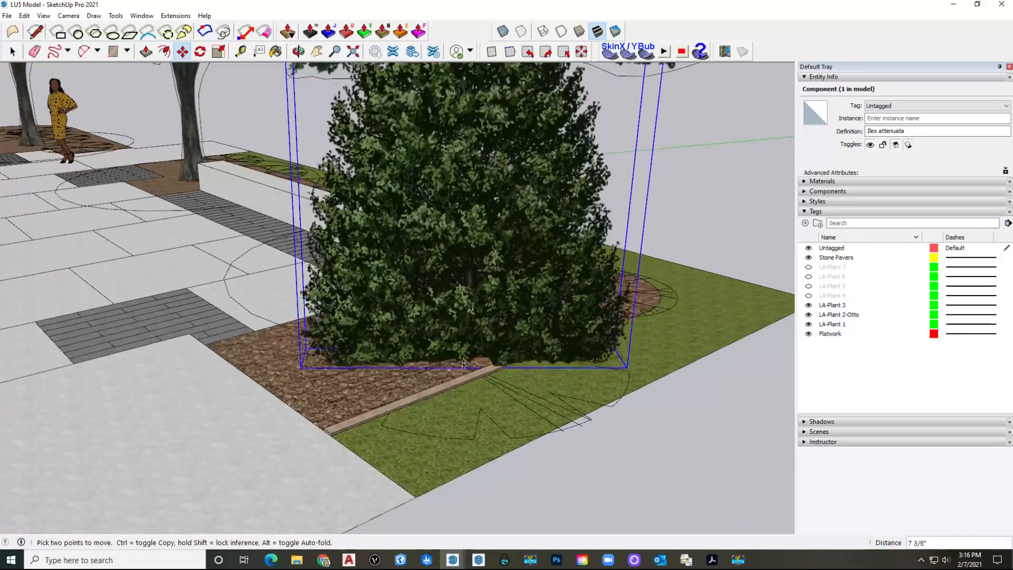
{"action": "scroll", "coordinate": [457, 363], "scroll_direction": "down", "scroll_amount": 5}
{"action": "mouse_move", "coordinate": [457, 363]}
{"action": "middle_mouse_down"}
{"action": "mouse_move", "coordinate": [458, 322]}
{"action": "mouse_move", "coordinate": [448, 375]}
{"action": "middle_mouse_up"}
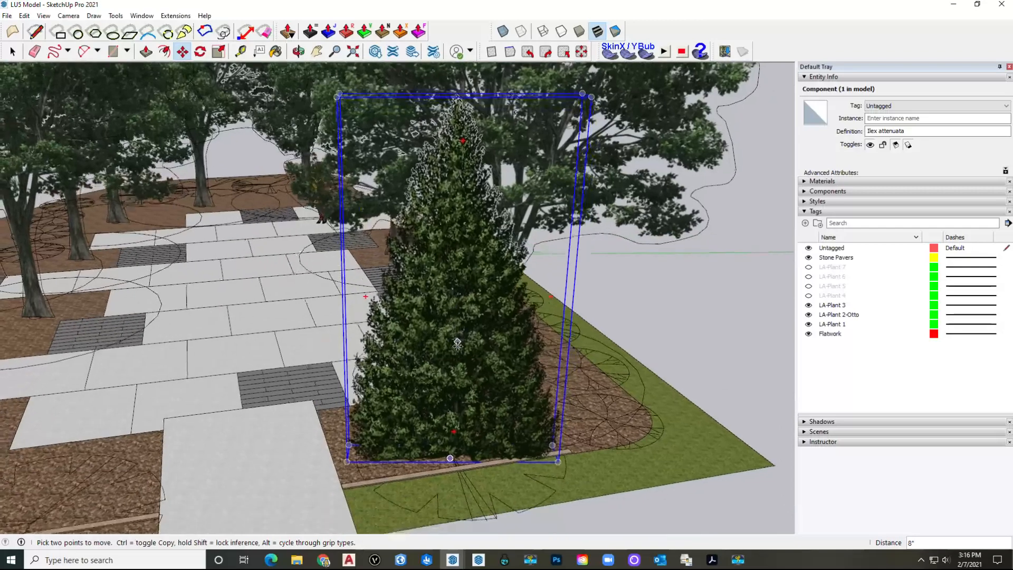
{"action": "scroll", "coordinate": [443, 401], "scroll_direction": "up", "scroll_amount": 3}
Step: Cut the Ilex tree, paste it in place inside the LA-Plant 3 symbol, then select LA-Plant 4
{"action": "key", "text": "ctrl+x"}
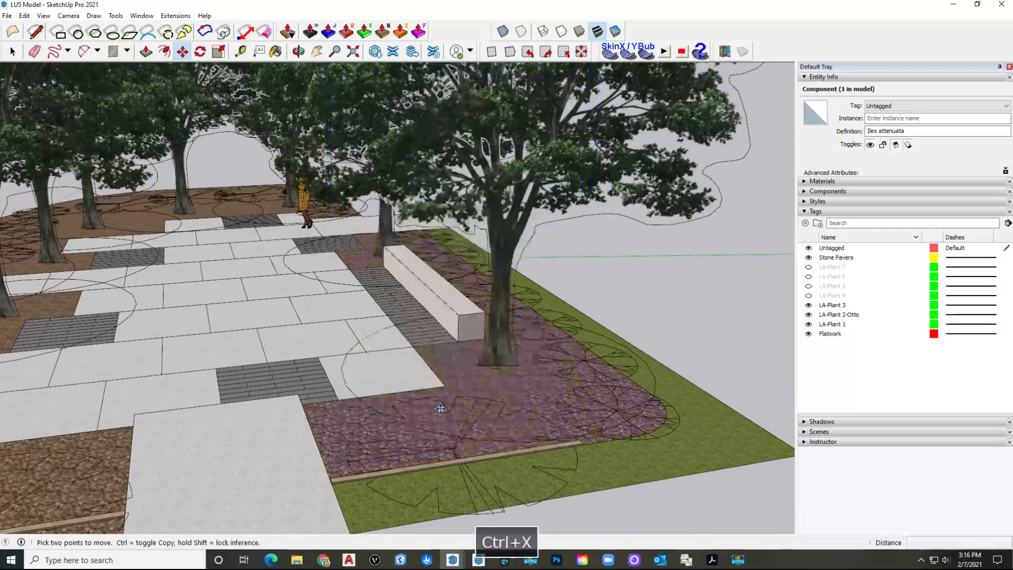
{"action": "key", "text": "space"}
{"action": "double_click", "coordinate": [454, 451]}
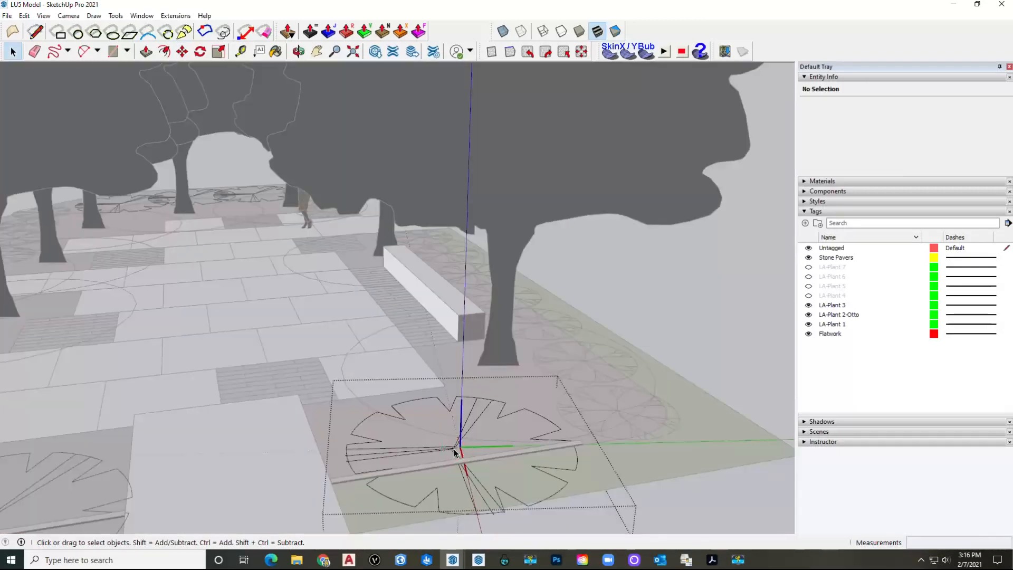
{"action": "left_click", "coordinate": [454, 450]}
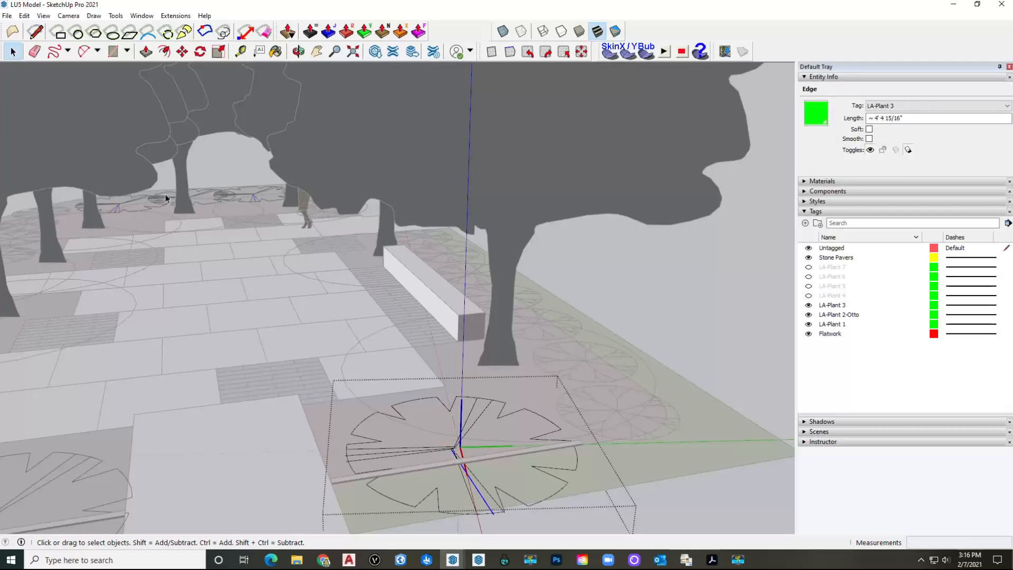
{"action": "left_click", "coordinate": [24, 16]}
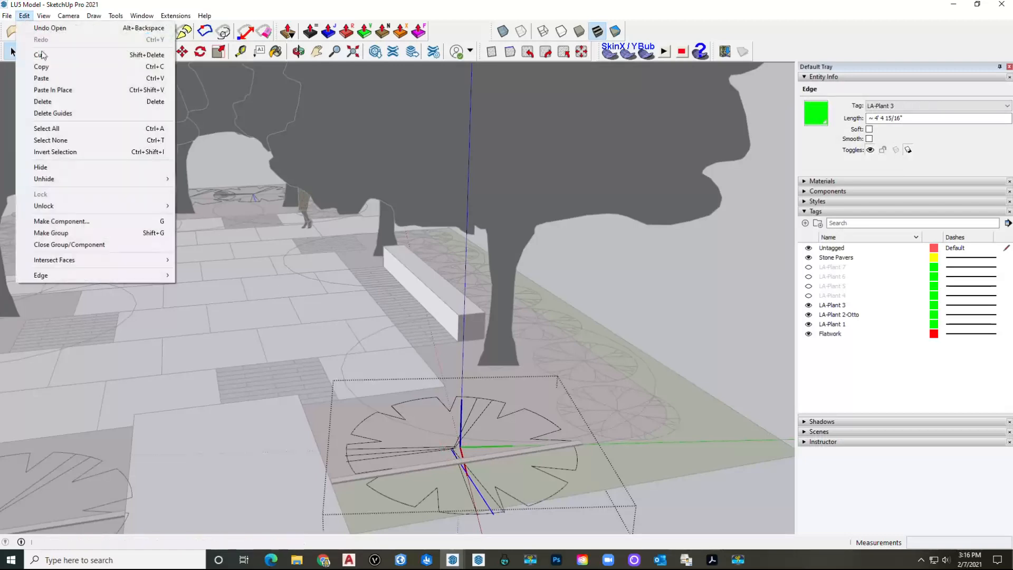
{"action": "left_click", "coordinate": [55, 90]}
{"action": "scroll", "coordinate": [238, 243], "scroll_direction": "down", "scroll_amount": 3}
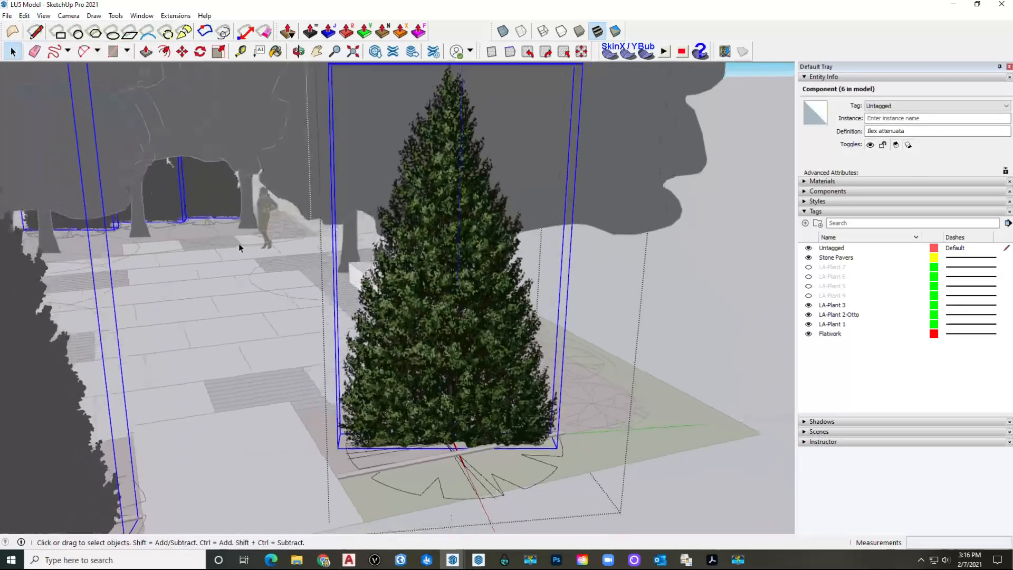
{"action": "scroll", "coordinate": [550, 246], "scroll_direction": "down", "scroll_amount": 8}
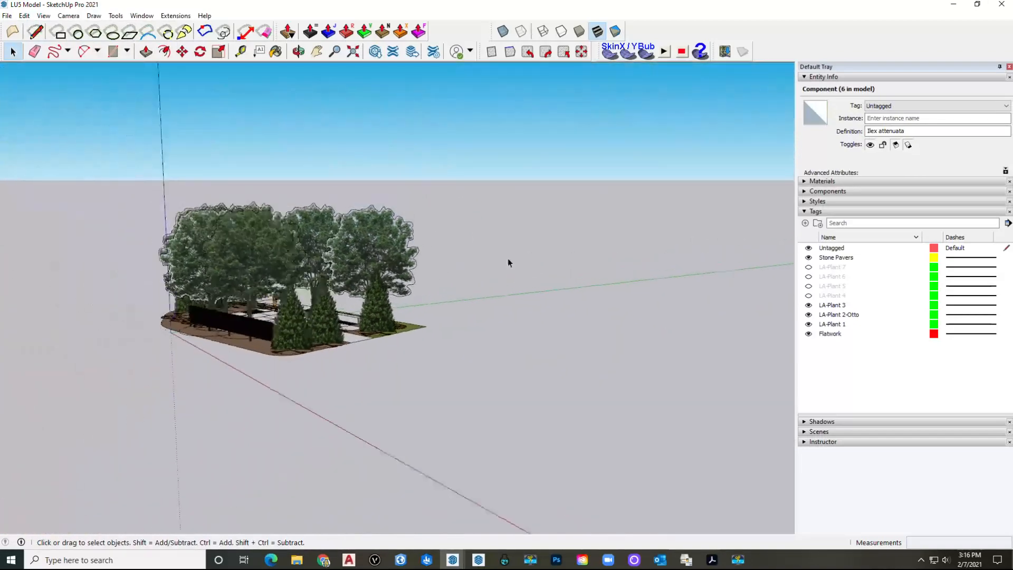
{"action": "key", "text": "Escape"}
{"action": "scroll", "coordinate": [342, 324], "scroll_direction": "up", "scroll_amount": 6}
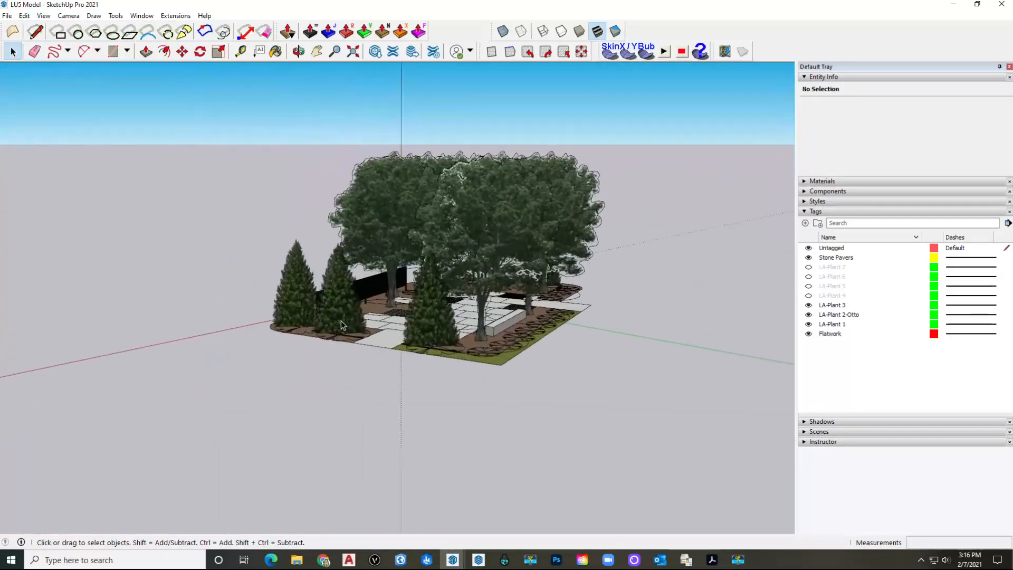
{"action": "scroll", "coordinate": [341, 324], "scroll_direction": "up", "scroll_amount": 5}
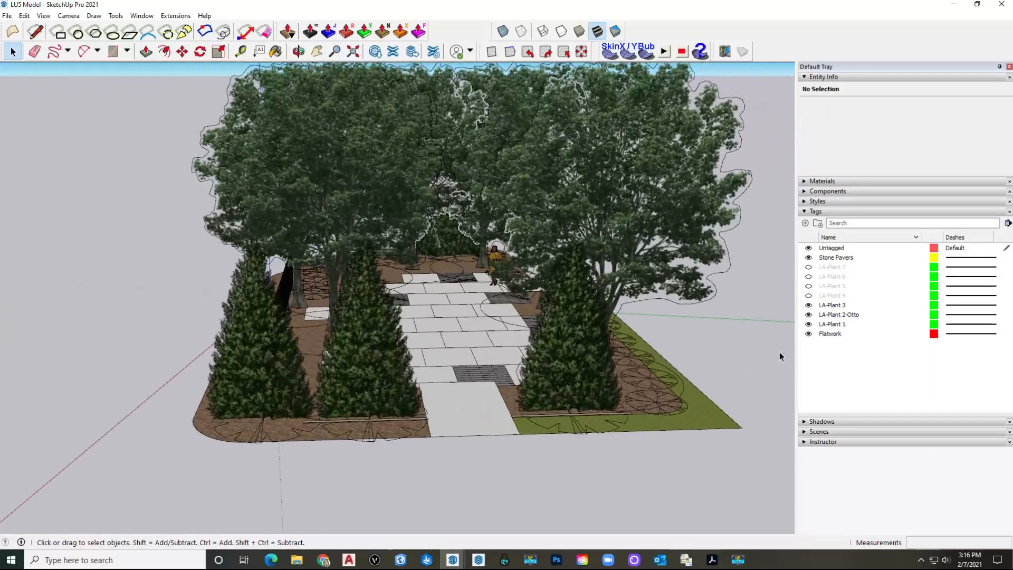
{"action": "left_click", "coordinate": [831, 296]}
Step: Turn on LA-Plant 4 and inspect one of its 13 p4 plant symbols in Entity Info
{"action": "left_click", "coordinate": [808, 296]}
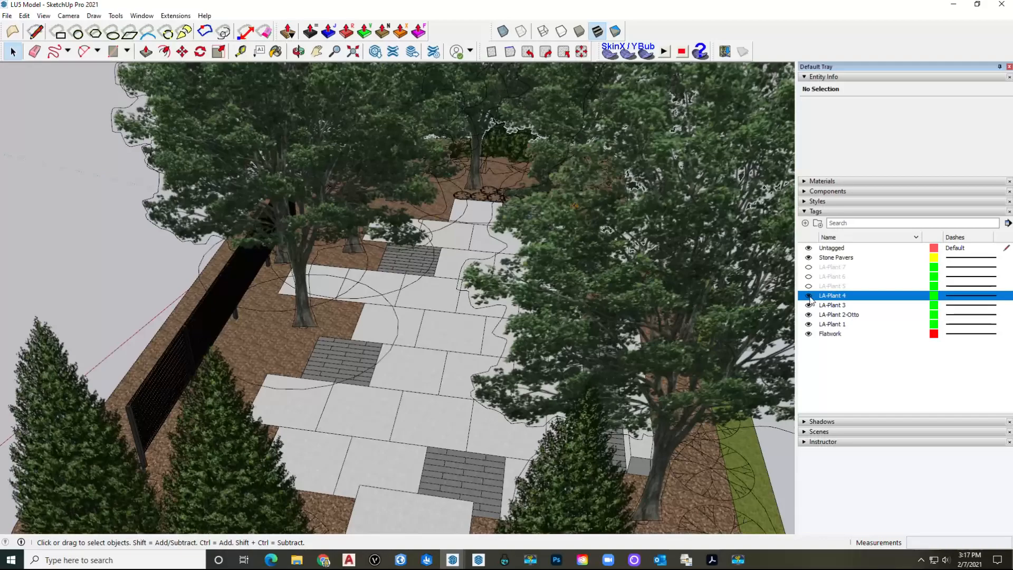
{"action": "scroll", "coordinate": [501, 159], "scroll_direction": "up", "scroll_amount": 5}
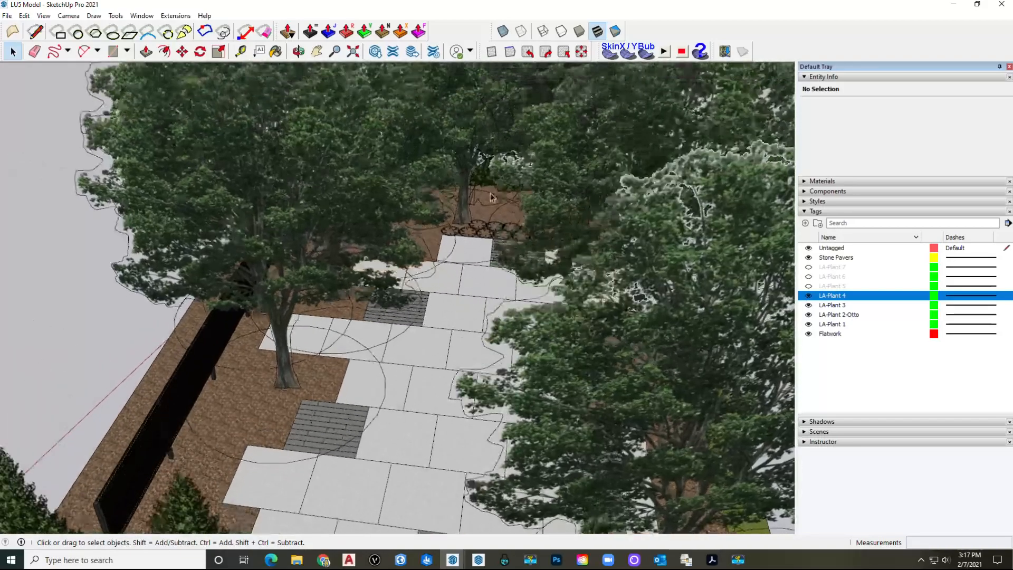
{"action": "scroll", "coordinate": [476, 237], "scroll_direction": "up", "scroll_amount": 3}
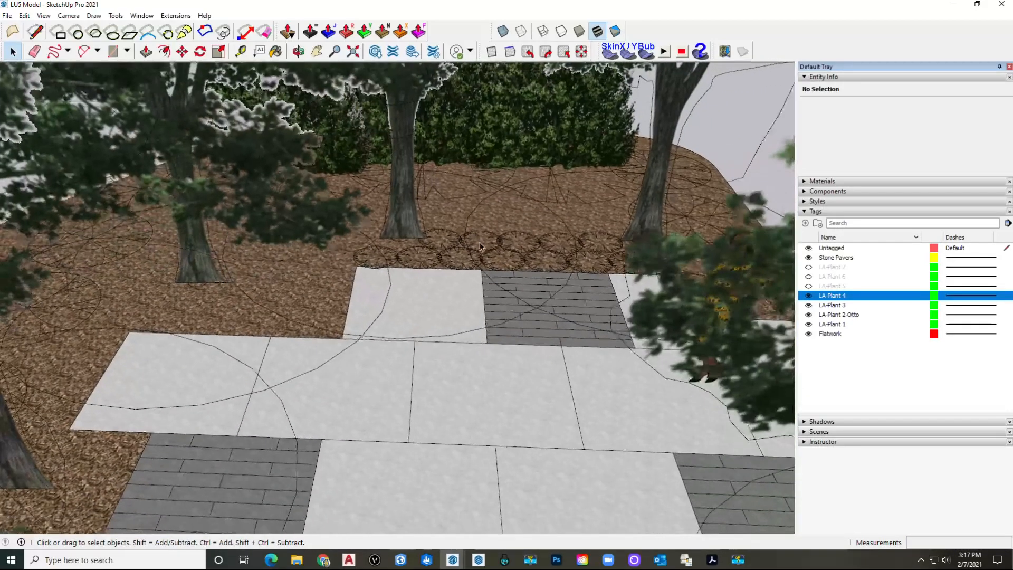
{"action": "left_click", "coordinate": [441, 260]}
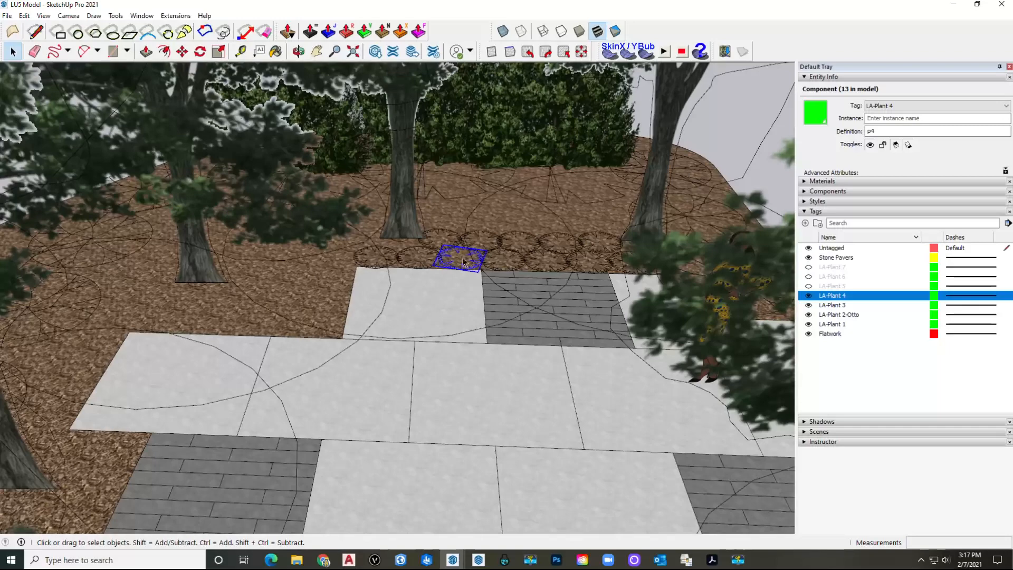
{"action": "scroll", "coordinate": [468, 261], "scroll_direction": "up", "scroll_amount": 5}
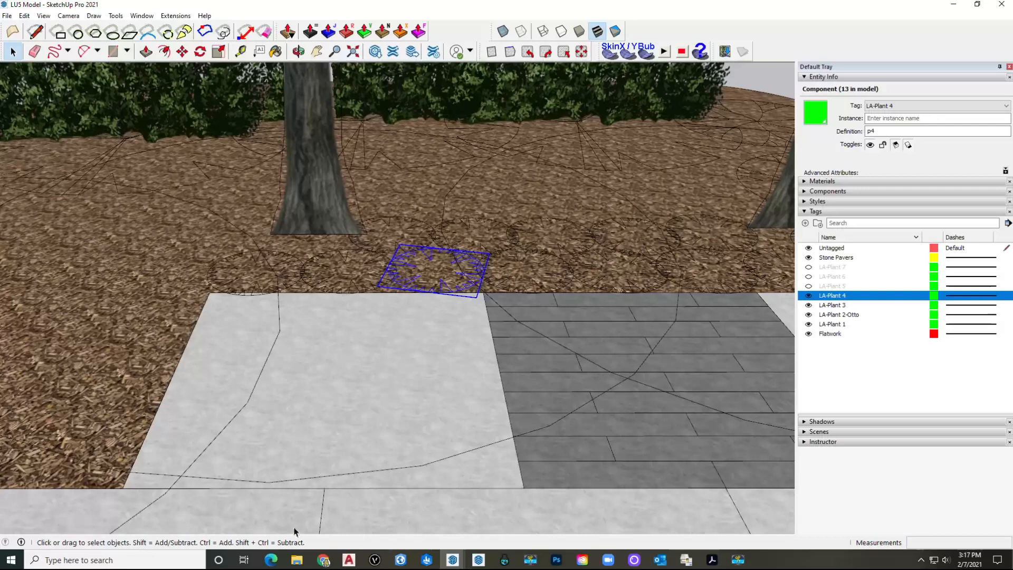
{"action": "left_click", "coordinate": [453, 560]}
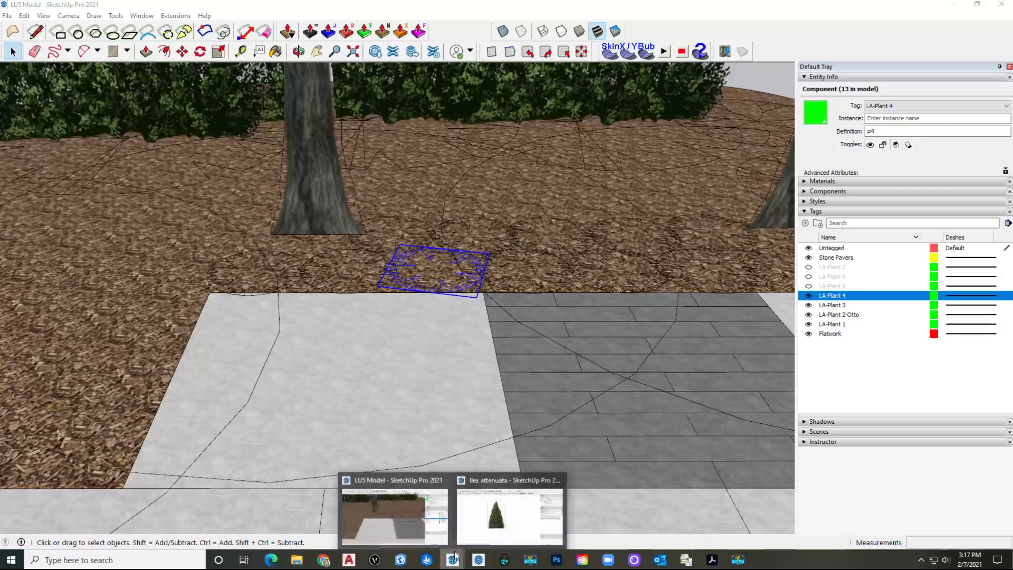
Step: Open Eupatorium purpureum from Downloads > LU5 ASSIGNMENT > LU5 Components
{"action": "left_click", "coordinate": [488, 522]}
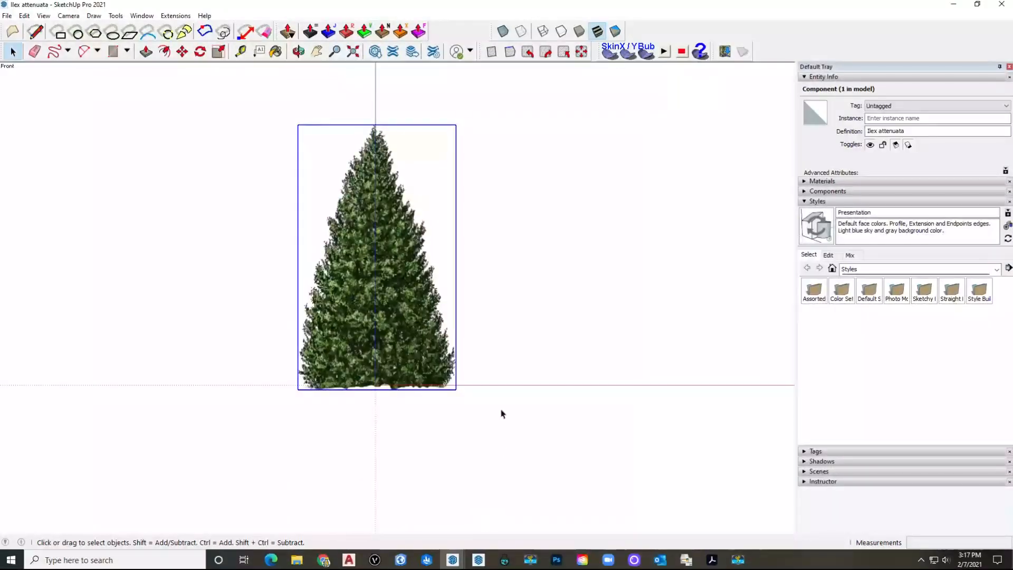
{"action": "left_click", "coordinate": [7, 16]}
{"action": "left_click", "coordinate": [21, 49]}
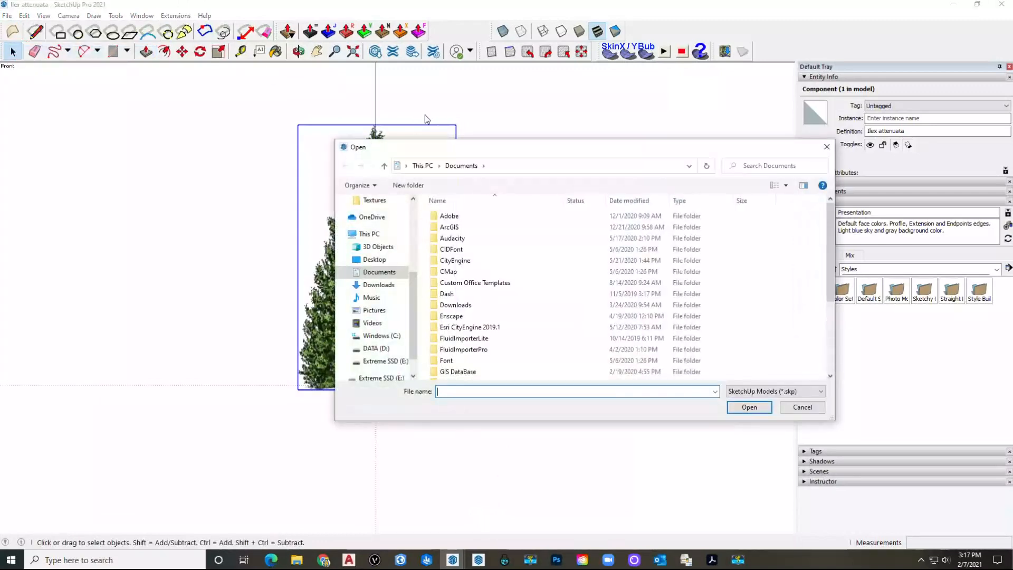
{"action": "left_click", "coordinate": [381, 286]}
{"action": "left_click", "coordinate": [463, 230]}
{"action": "double_click", "coordinate": [463, 231]}
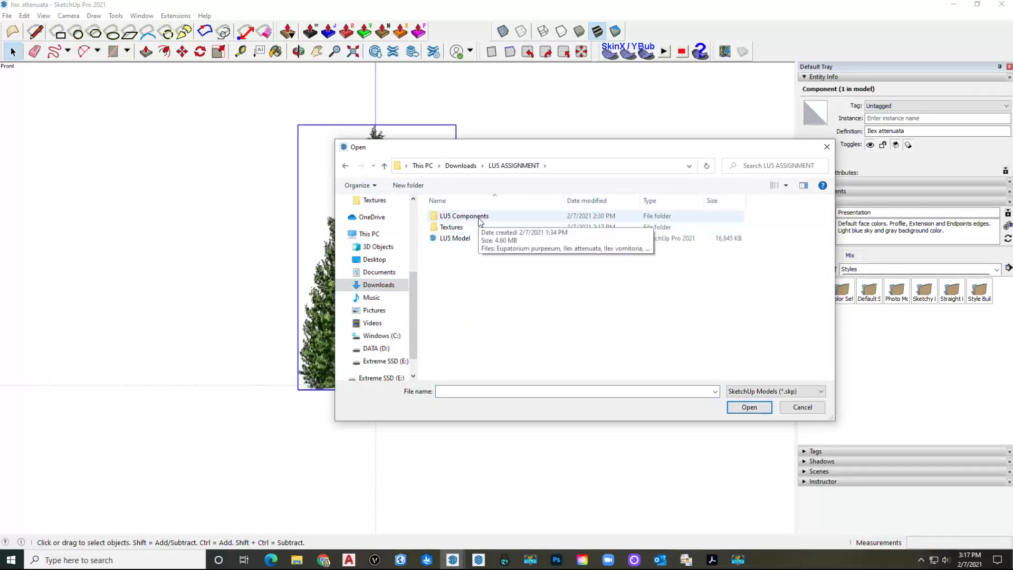
{"action": "double_click", "coordinate": [480, 222]}
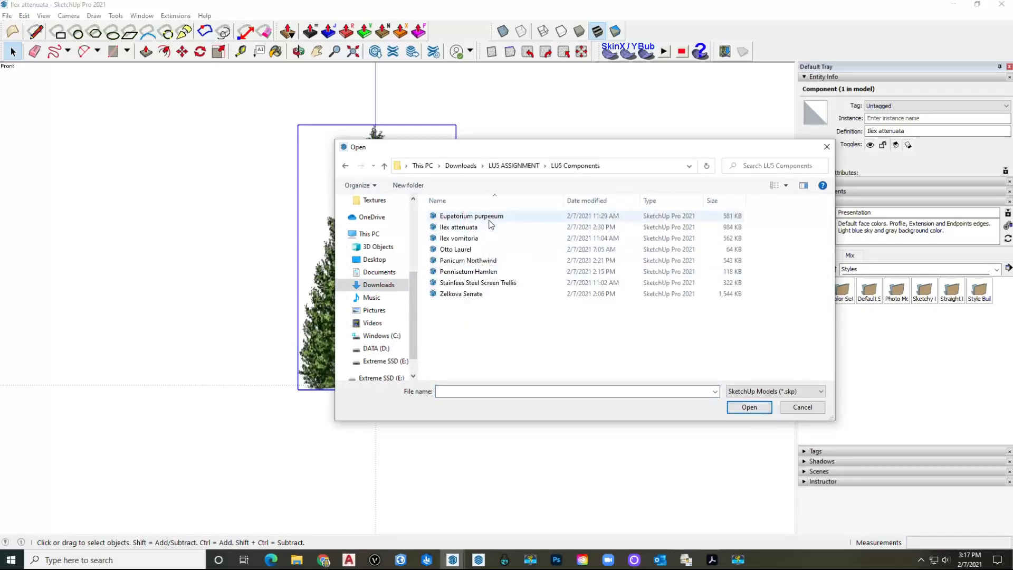
{"action": "left_click", "coordinate": [491, 220]}
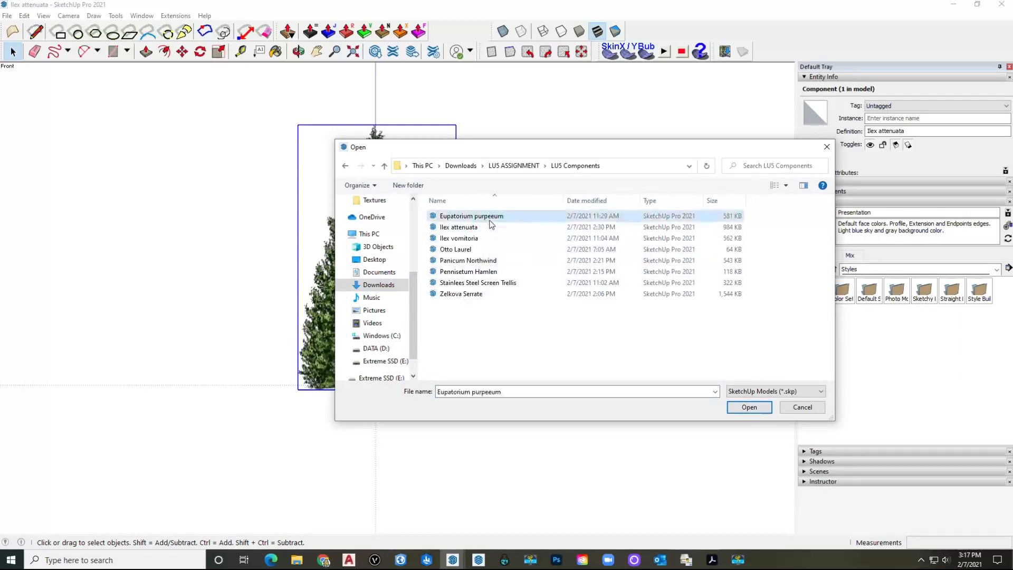
{"action": "left_click", "coordinate": [753, 412]}
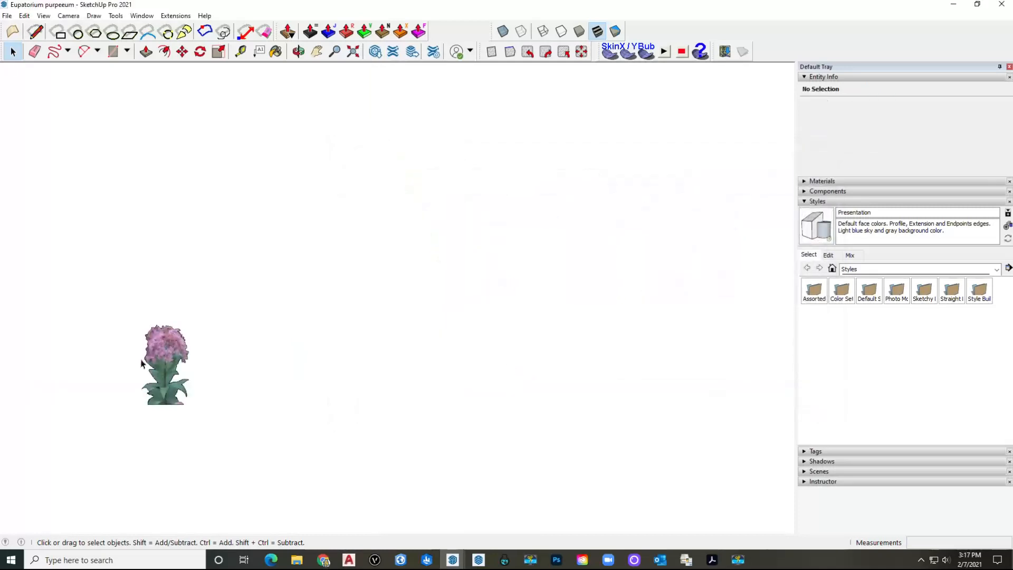
Step: Select the Eupatorium purpureum flower component and copy it
{"action": "left_click", "coordinate": [159, 378]}
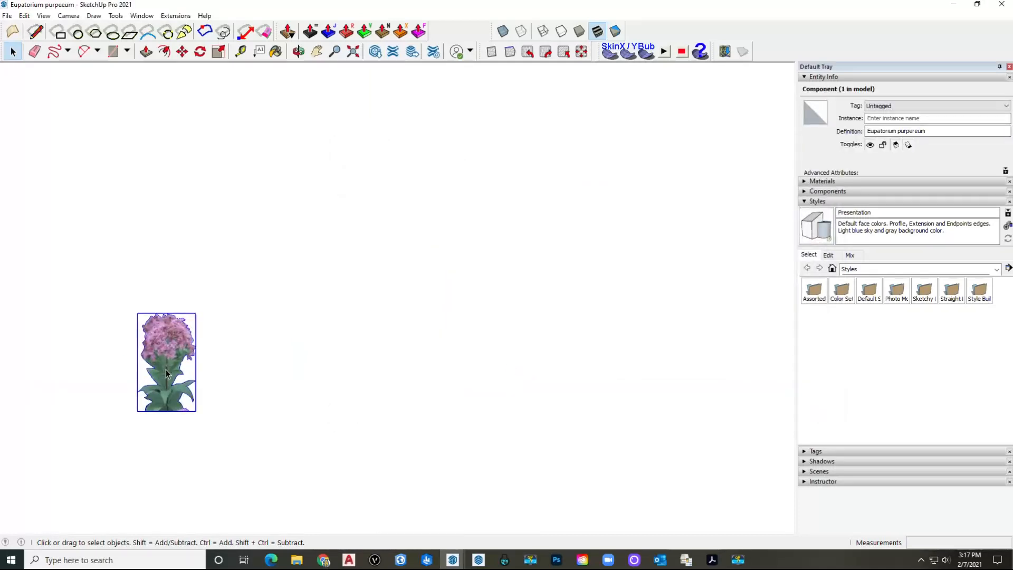
{"action": "left_click", "coordinate": [321, 346]}
{"action": "left_click", "coordinate": [173, 370]}
{"action": "key", "text": "ctrl+c"}
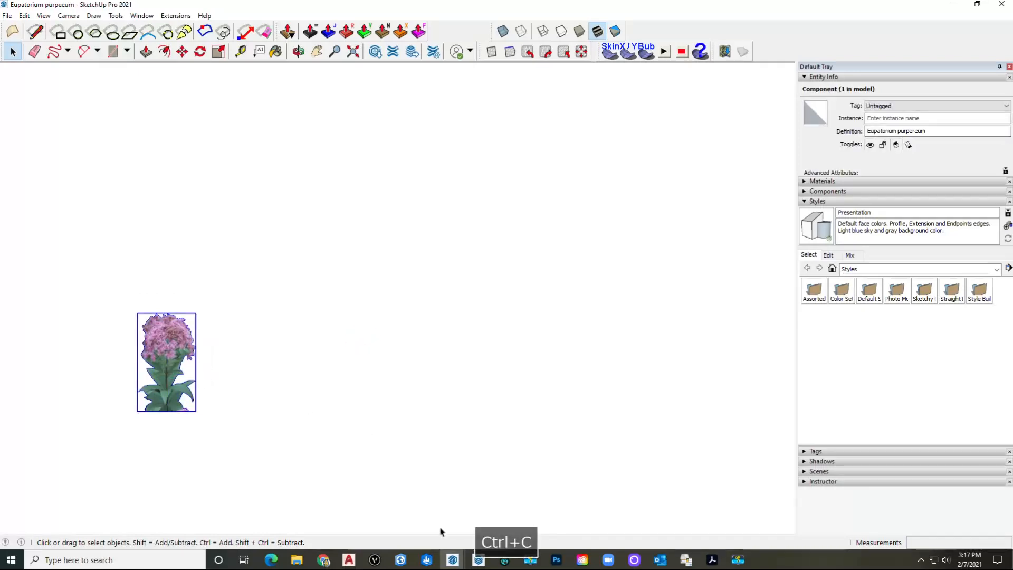
Step: Paste the Eupatorium purpureum plant at the centre of the LA-Plant 4 component and exit editing
{"action": "mouse_move", "coordinate": [478, 559]}
{"action": "left_click", "coordinate": [393, 507]}
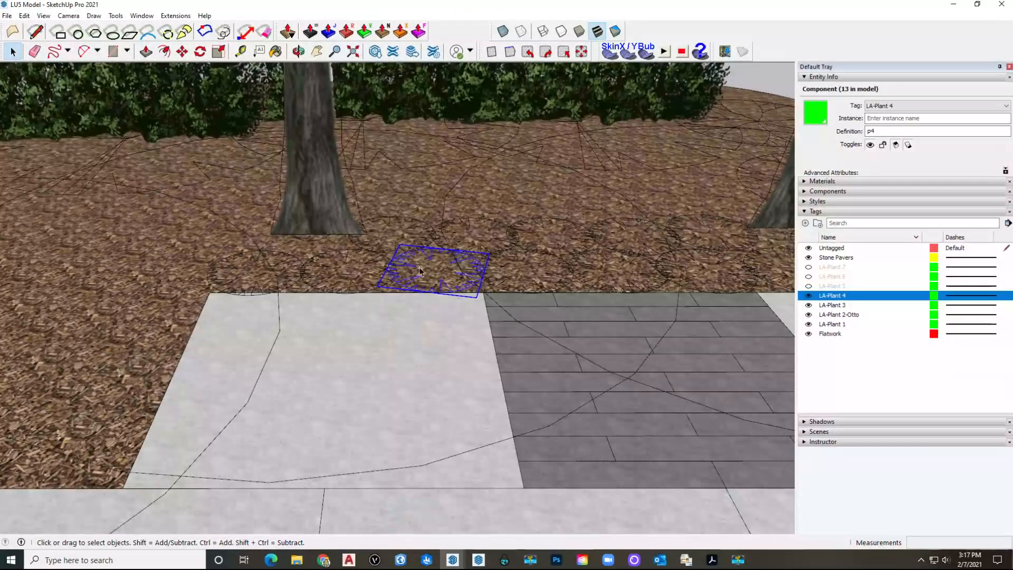
{"action": "key", "text": "ctrl+v"}
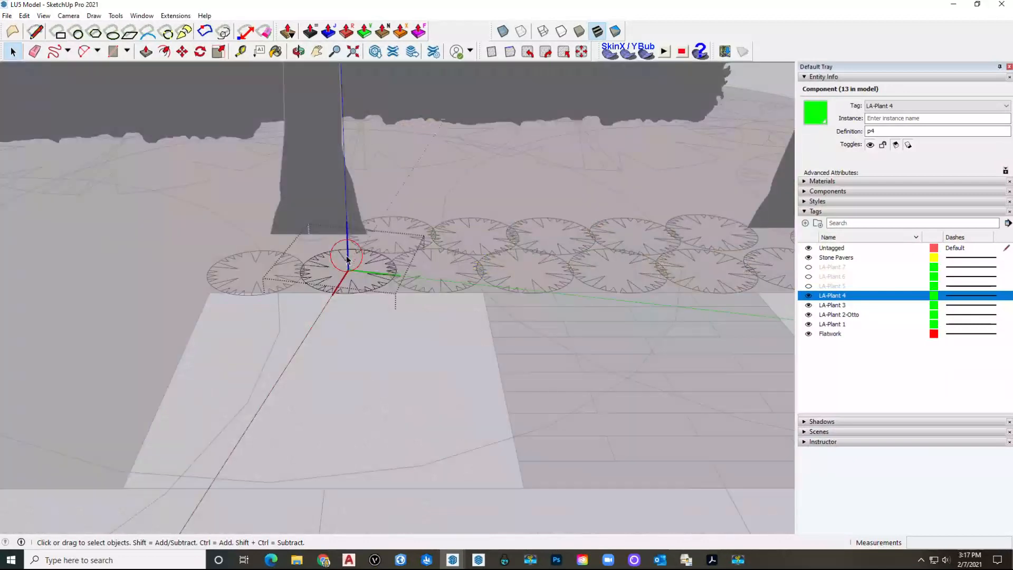
{"action": "key", "text": "ctrl+v"}
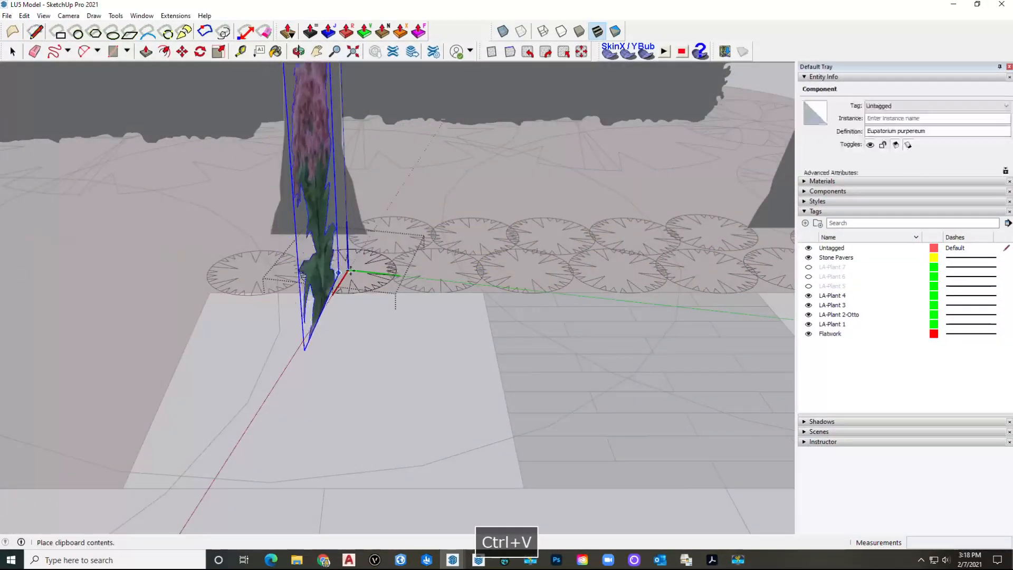
{"action": "left_click", "coordinate": [358, 240]}
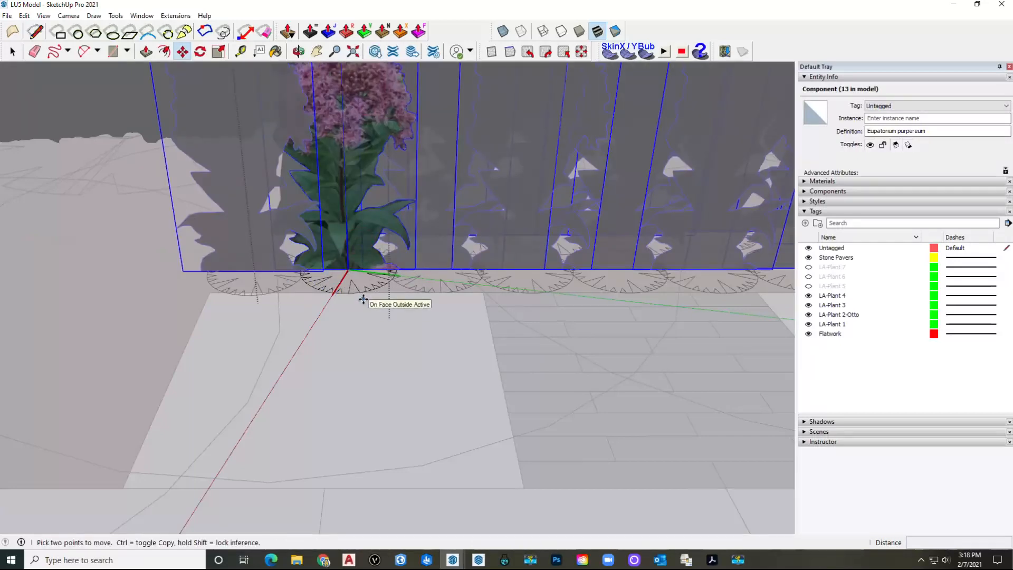
{"action": "key", "text": "space"}
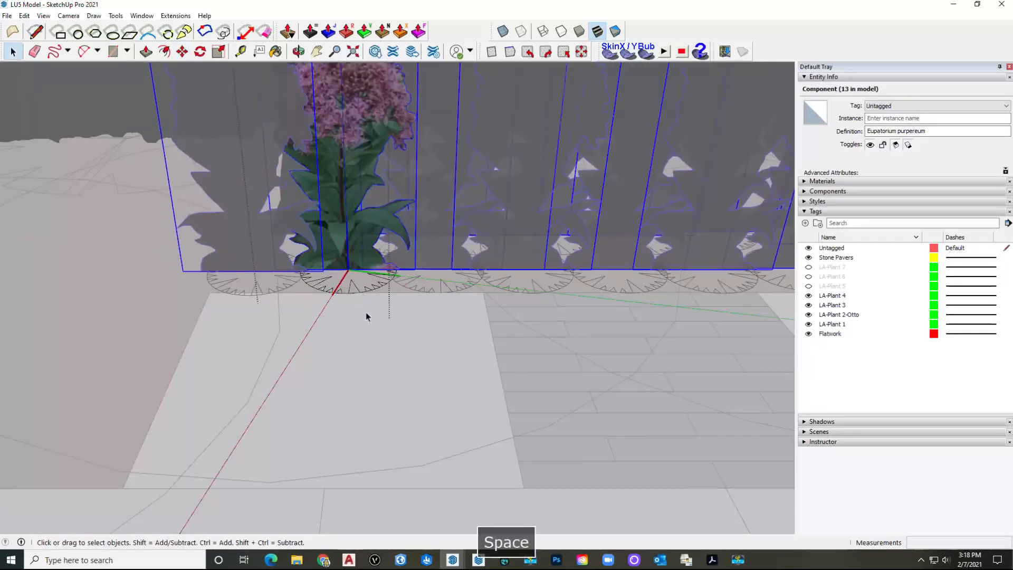
{"action": "left_click", "coordinate": [378, 351]}
Step: Orbit in to check the purple flower row, then open a plant component for editing
{"action": "scroll", "coordinate": [427, 350], "scroll_direction": "down", "scroll_amount": 4}
{"action": "scroll", "coordinate": [429, 349], "scroll_direction": "down", "scroll_amount": 2}
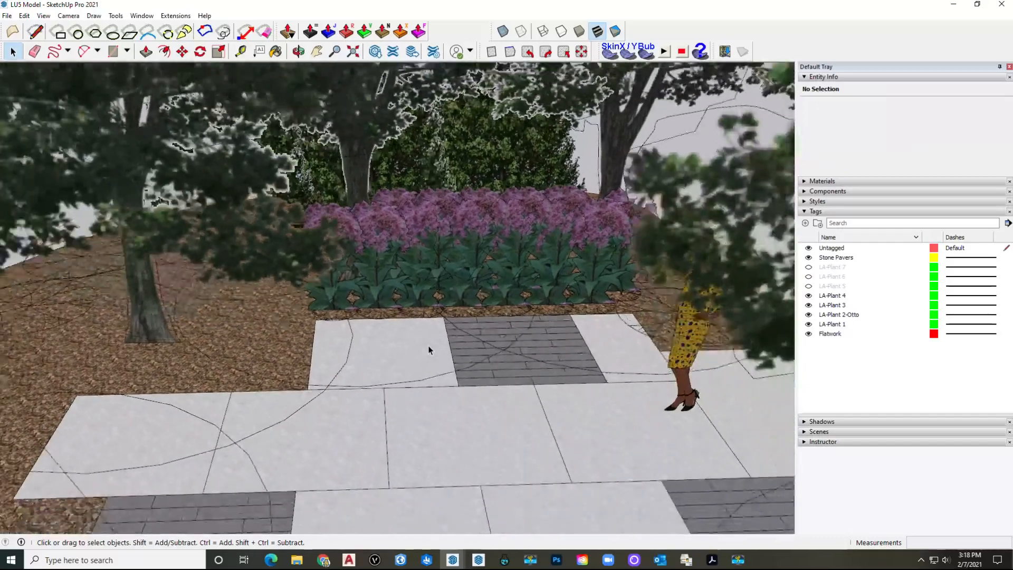
{"action": "scroll", "coordinate": [429, 350], "scroll_direction": "down", "scroll_amount": 6}
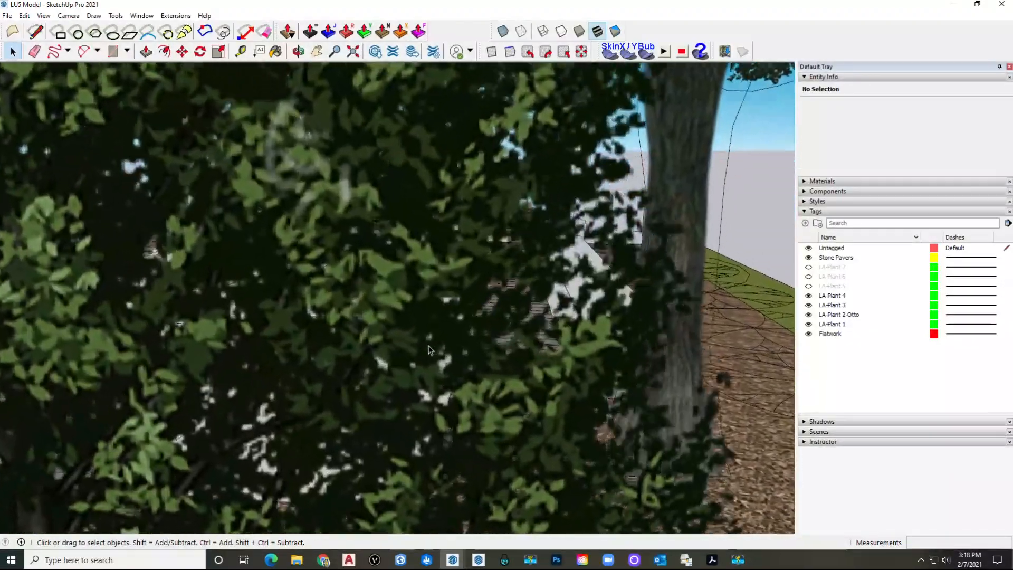
{"action": "scroll", "coordinate": [429, 349], "scroll_direction": "down", "scroll_amount": 5}
{"action": "middle_click_drag", "start_coordinate": [427, 348], "coordinate": [432, 330]}
{"action": "scroll", "coordinate": [438, 330], "scroll_direction": "up", "scroll_amount": 3}
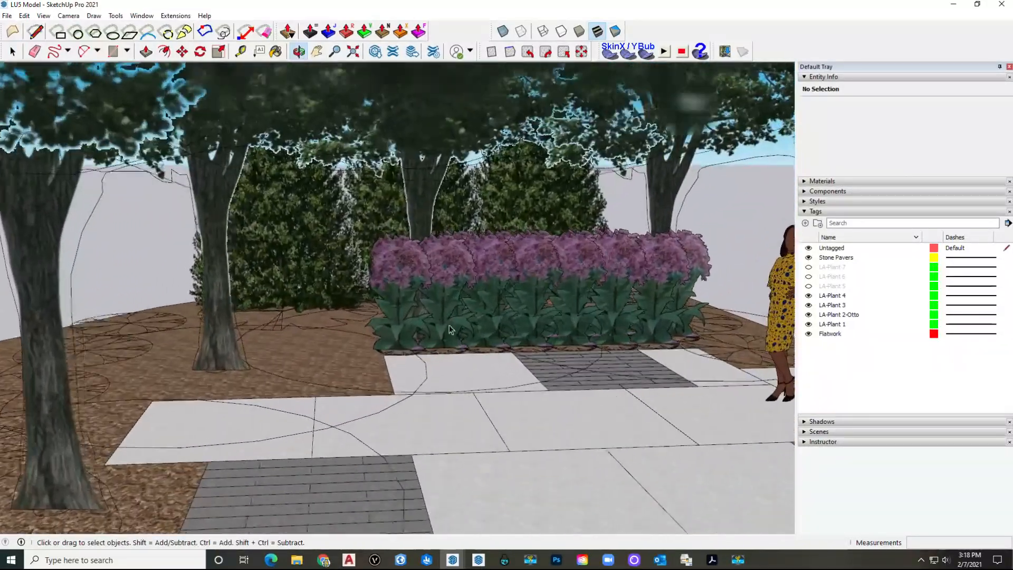
{"action": "scroll", "coordinate": [449, 316], "scroll_direction": "up", "scroll_amount": 2}
{"action": "key", "text": "space"}
{"action": "middle_click_drag", "start_coordinate": [444, 290], "coordinate": [361, 315]}
{"action": "scroll", "coordinate": [362, 315], "scroll_direction": "up", "scroll_amount": 1}
{"action": "double_click", "coordinate": [241, 288]}
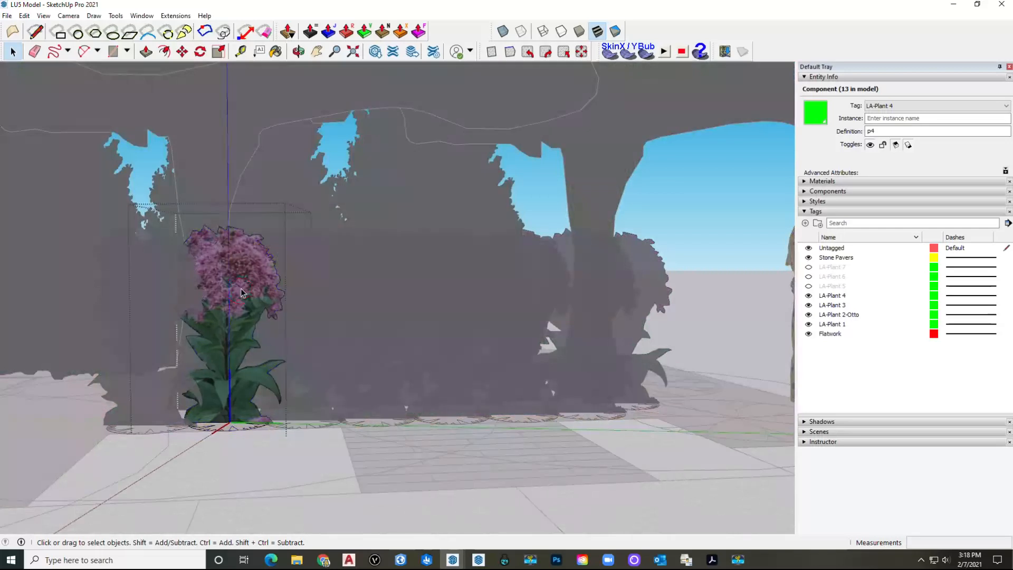
Step: Try scaling everything in the component to 0.90, then cancel and clear the selection
{"action": "key", "text": "ctrl+a"}
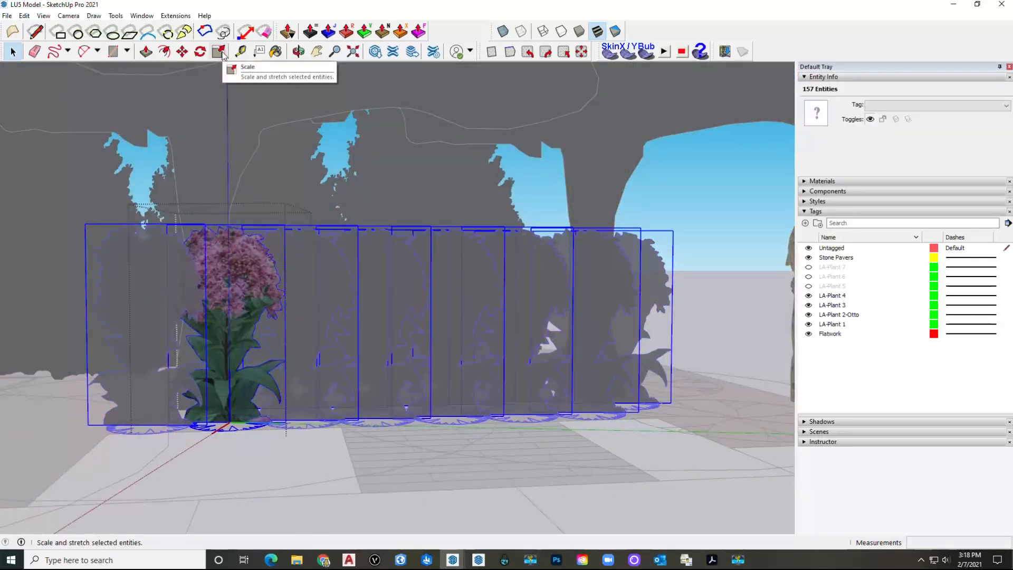
{"action": "left_click", "coordinate": [221, 53]}
{"action": "scroll", "coordinate": [226, 236], "scroll_direction": "up", "scroll_amount": 3}
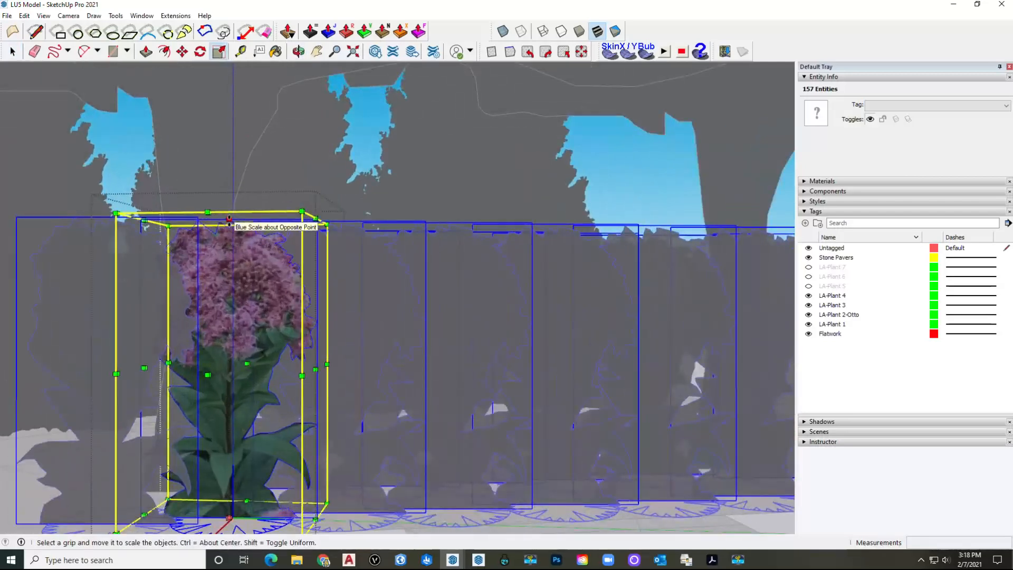
{"action": "left_click_drag", "start_coordinate": [229, 224], "coordinate": [230, 261], "text": "shift"}
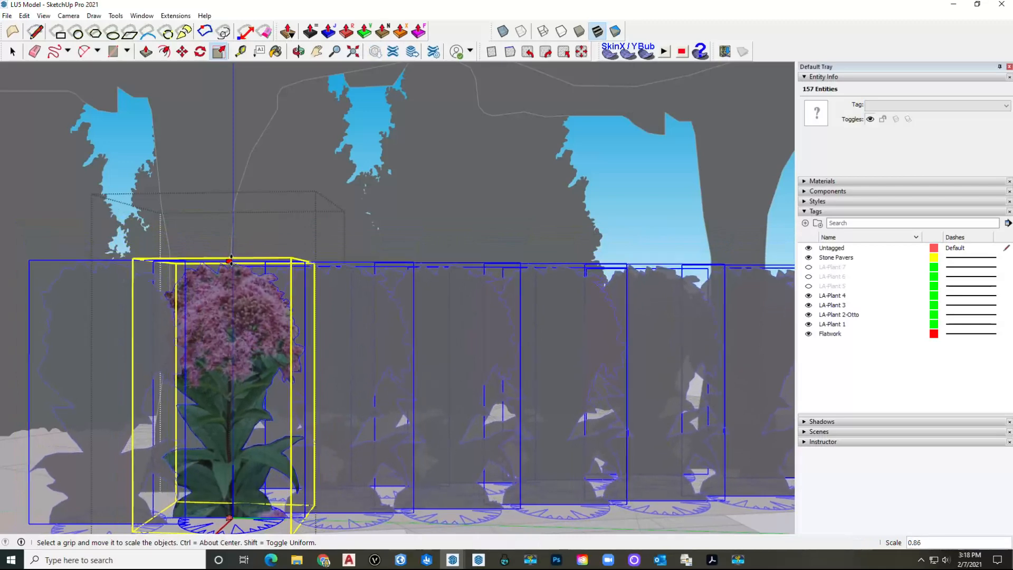
{"action": "key", "text": "Escape"}
{"action": "key", "text": "space"}
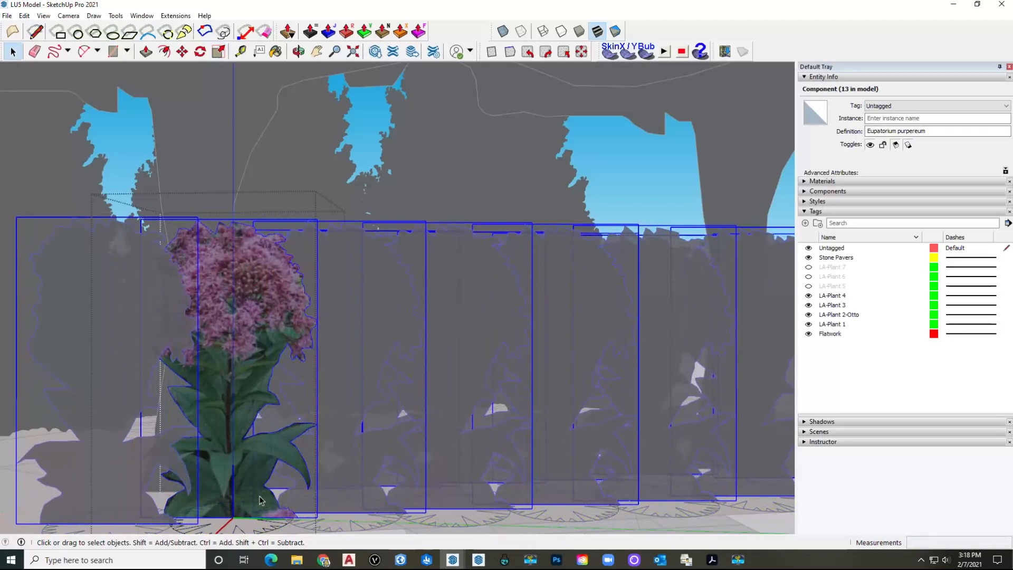
{"action": "left_click", "coordinate": [277, 531]}
Step: Scale only the Eupatorium purpureum plant uniformly down to 0.81
{"action": "left_click", "coordinate": [251, 334]}
{"action": "left_click", "coordinate": [219, 51]}
{"action": "middle_click_drag", "start_coordinate": [236, 237], "coordinate": [235, 199]}
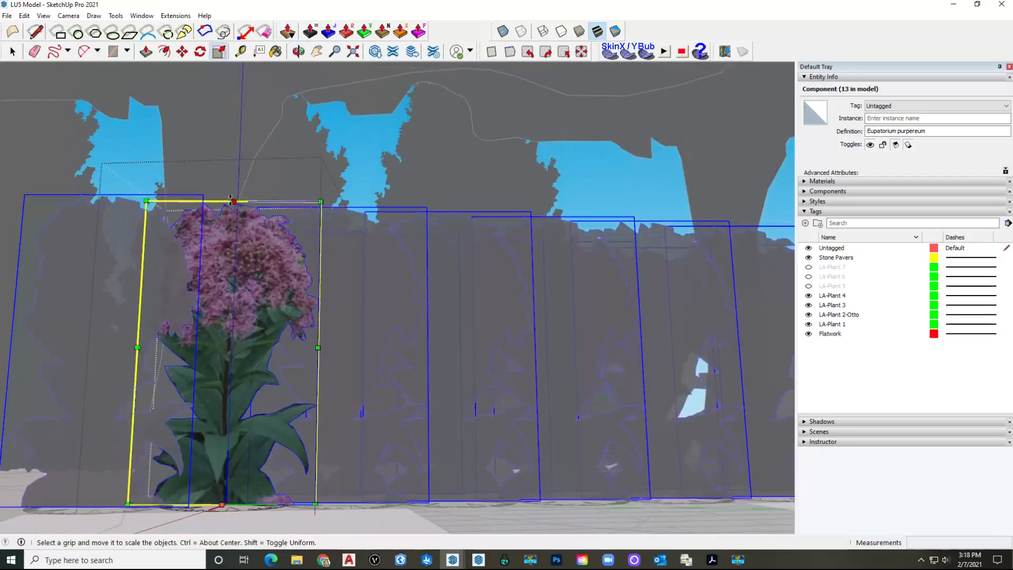
{"action": "left_click_drag", "start_coordinate": [235, 201], "coordinate": [239, 257], "text": "shift"}
{"action": "mouse_move", "coordinate": [239, 257]}
{"action": "middle_mouse_down"}
{"action": "mouse_move", "coordinate": [231, 267]}
{"action": "mouse_move", "coordinate": [278, 228]}
{"action": "mouse_move", "coordinate": [305, 226]}
{"action": "mouse_move", "coordinate": [595, 311]}
{"action": "middle_mouse_up"}
{"action": "key", "text": "space"}
Step: Exit the component and orbit up to an overview of the whole garden
{"action": "scroll", "coordinate": [595, 311], "scroll_direction": "down", "scroll_amount": 5}
{"action": "left_click", "coordinate": [595, 311]}
{"action": "middle_click_drag", "start_coordinate": [205, 400], "coordinate": [306, 391]}
{"action": "scroll", "coordinate": [198, 358], "scroll_direction": "up", "scroll_amount": 1}
{"action": "scroll", "coordinate": [198, 354], "scroll_direction": "down", "scroll_amount": 3}
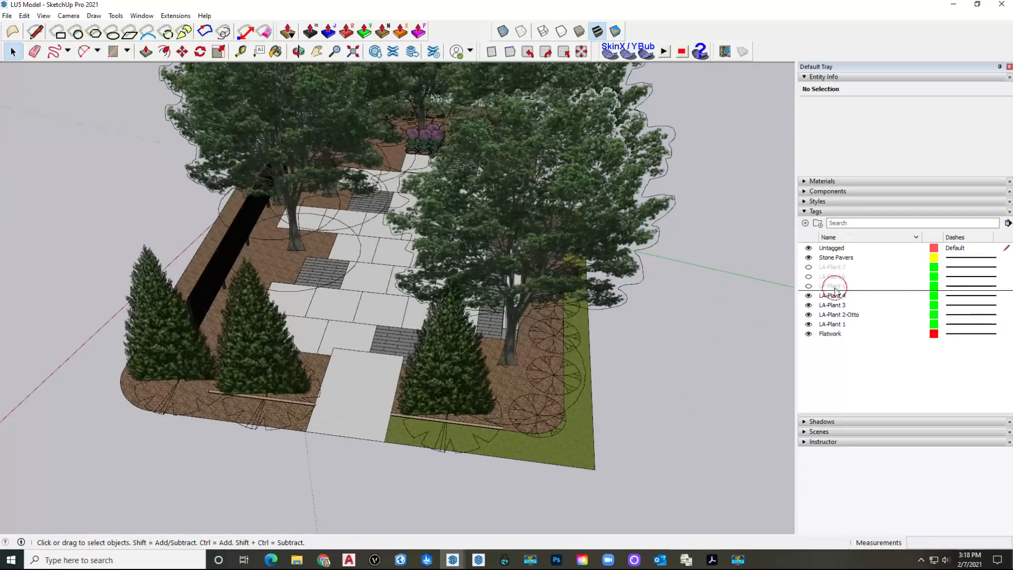
Step: Show the LA-Plant 5 tag along the left bed and return to the Eupatorium purpureum window
{"action": "left_click", "coordinate": [835, 288]}
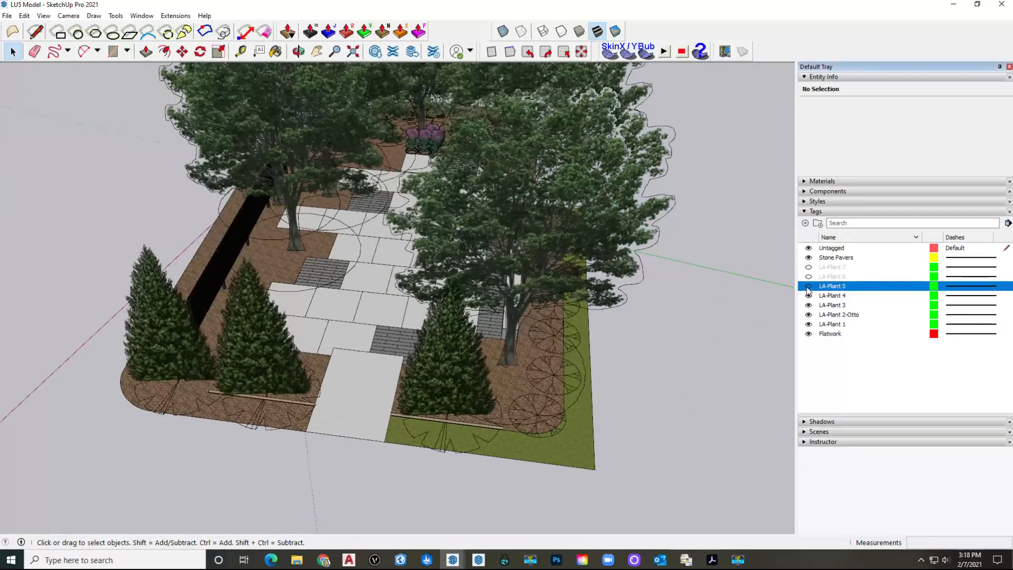
{"action": "left_click", "coordinate": [807, 287]}
{"action": "middle_click_drag", "start_coordinate": [195, 248], "coordinate": [223, 311]}
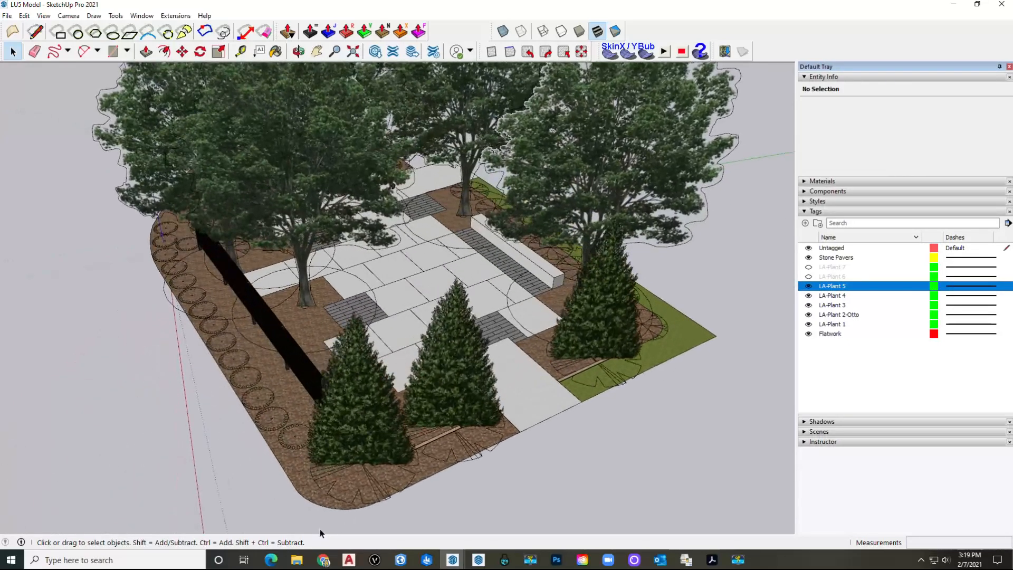
{"action": "mouse_move", "coordinate": [455, 556]}
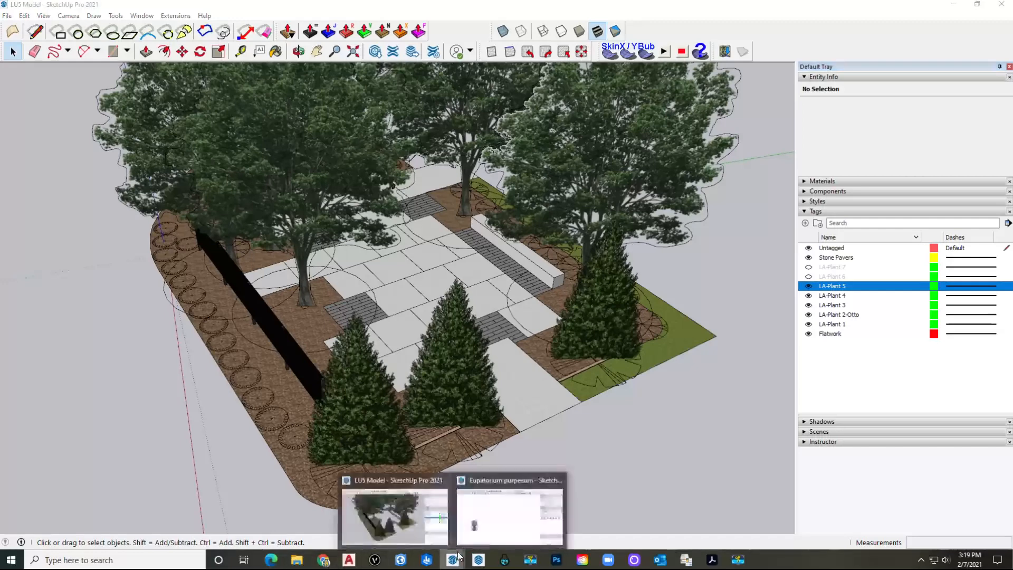
{"action": "left_click", "coordinate": [509, 511]}
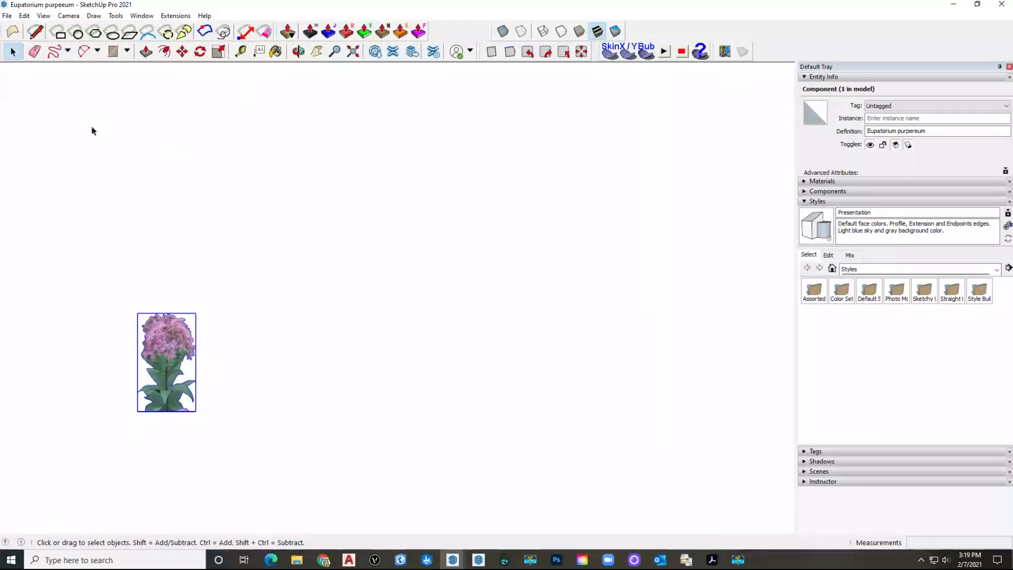
Step: Open the Ilex vomitoria model from LU5 Components without saving Eupatorium purpureum
{"action": "left_click", "coordinate": [7, 15]}
{"action": "left_click", "coordinate": [21, 48]}
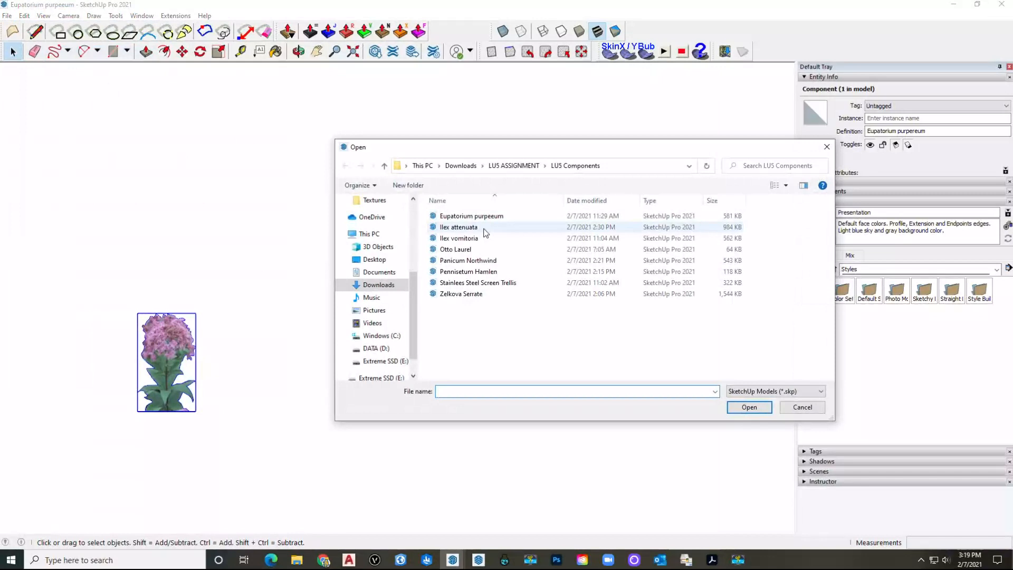
{"action": "left_click", "coordinate": [459, 238]}
{"action": "left_click", "coordinate": [744, 408]}
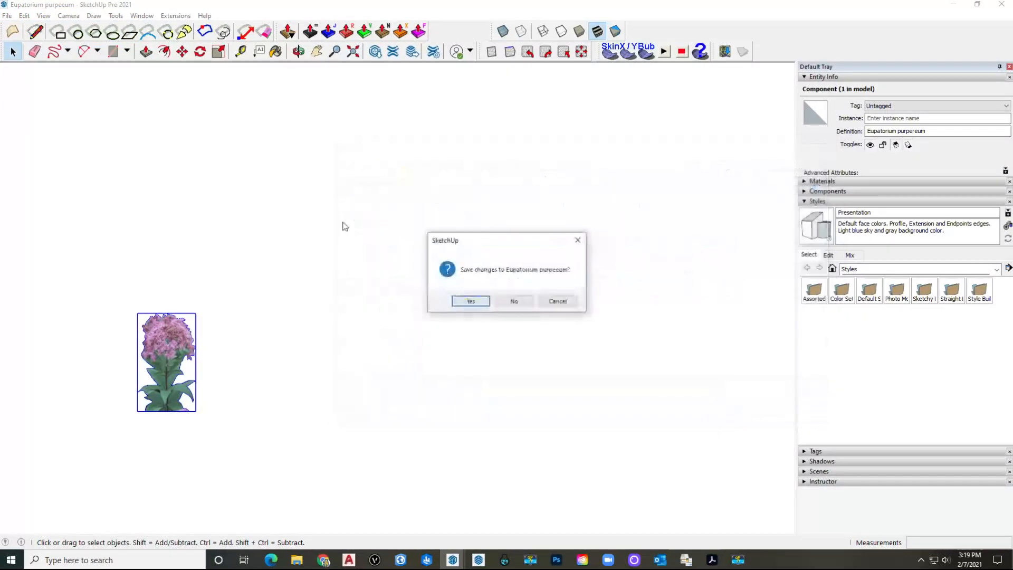
{"action": "left_click", "coordinate": [513, 305]}
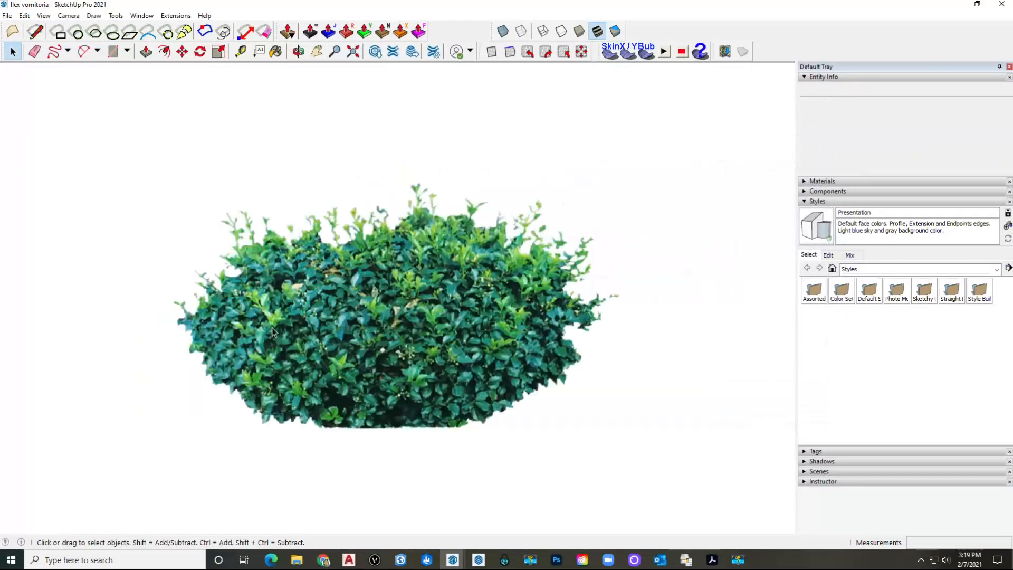
Step: Copy the Ilex vomitoria shrub component to the clipboard
{"action": "left_click", "coordinate": [350, 309]}
{"action": "middle_click_drag", "start_coordinate": [371, 331], "coordinate": [372, 309]}
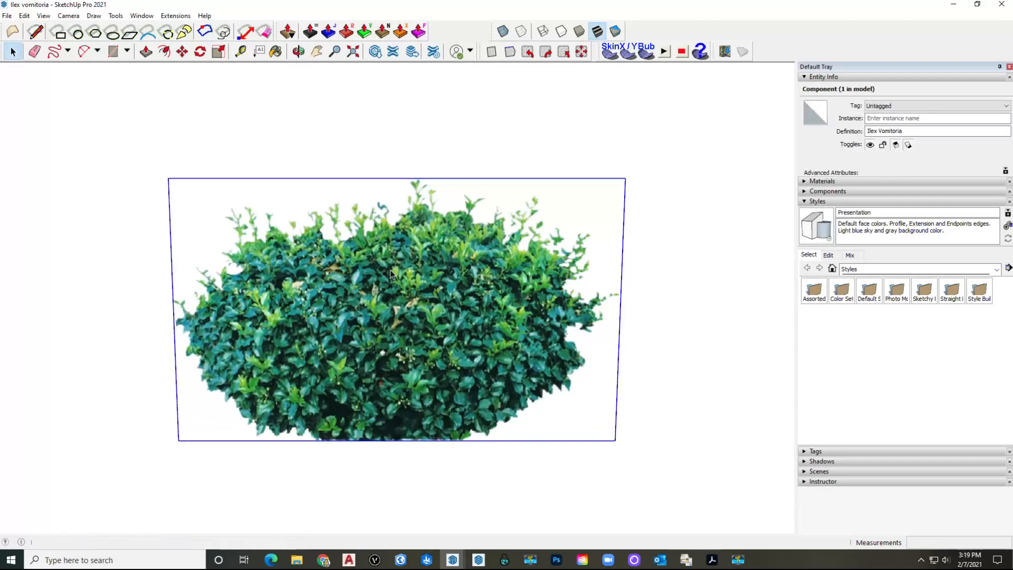
{"action": "key", "text": "ctrl+c"}
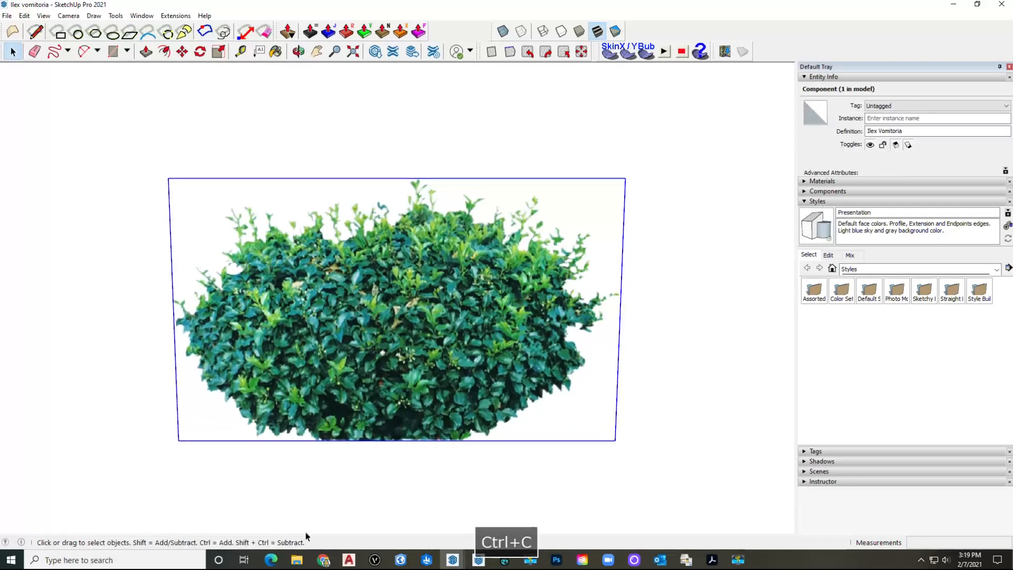
{"action": "scroll", "coordinate": [349, 318], "scroll_direction": "down", "scroll_amount": 2}
{"action": "middle_click_drag", "start_coordinate": [349, 318], "coordinate": [436, 427]}
{"action": "left_click", "coordinate": [460, 558]}
Step: In LU5 Model, open an LA-Plant 5 component beside the trellis for editing
{"action": "left_click", "coordinate": [409, 523]}
{"action": "mouse_move", "coordinate": [456, 560]}
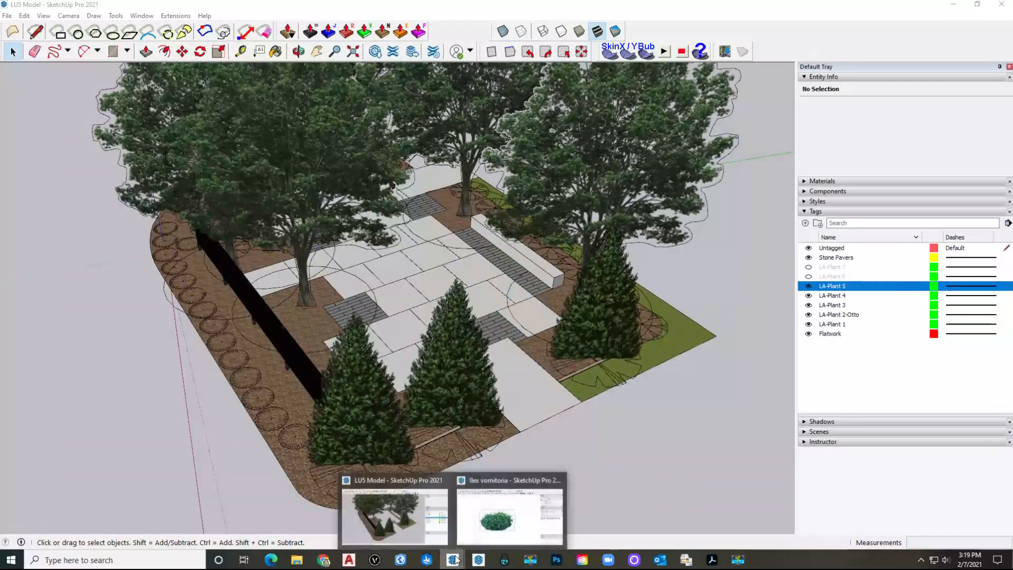
{"action": "left_click", "coordinate": [267, 376]}
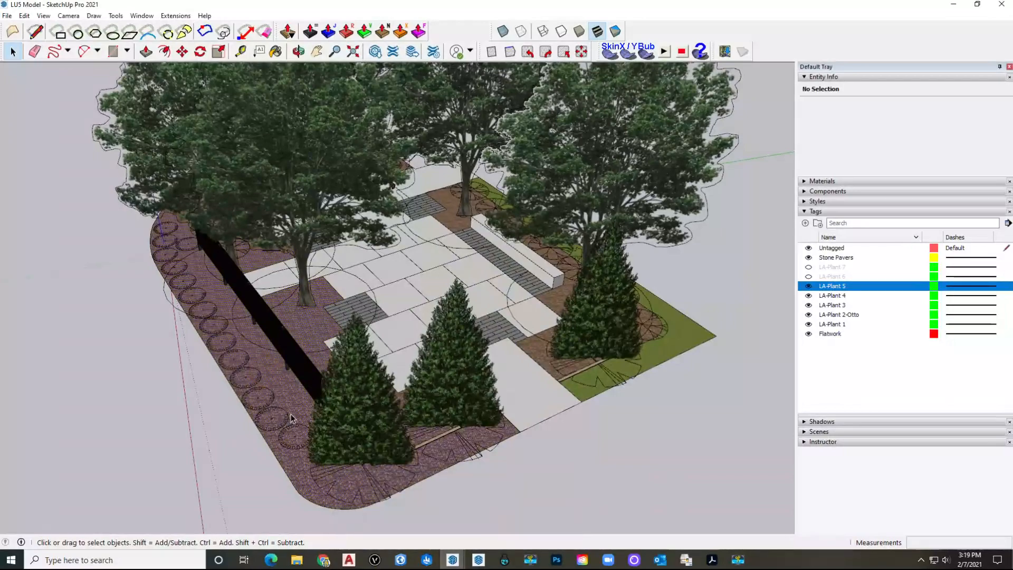
{"action": "middle_click_drag", "start_coordinate": [289, 418], "coordinate": [294, 437]}
{"action": "left_click", "coordinate": [304, 433]}
{"action": "scroll", "coordinate": [303, 434], "scroll_direction": "up", "scroll_amount": 10}
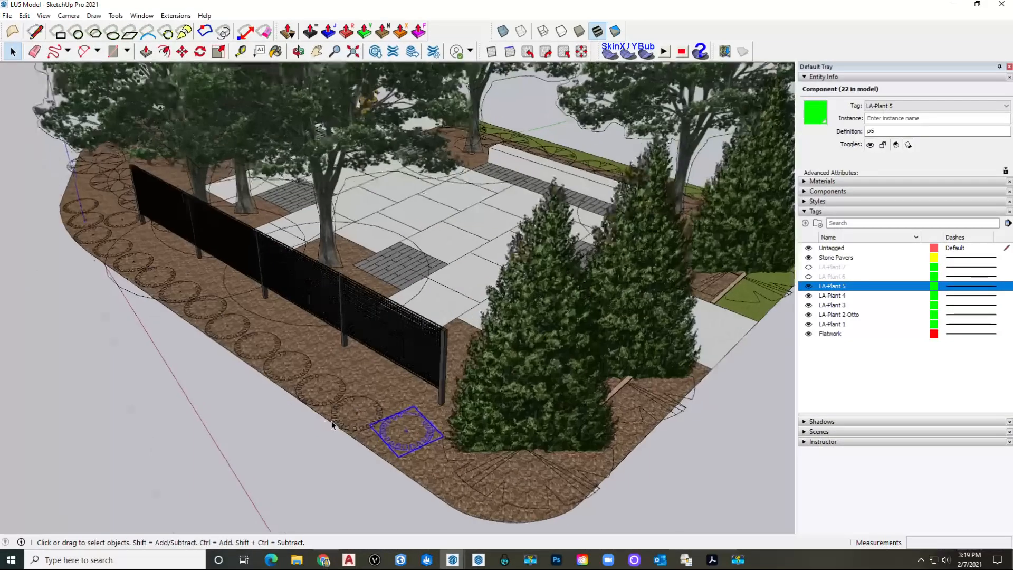
{"action": "middle_click_drag", "start_coordinate": [332, 416], "coordinate": [469, 393]}
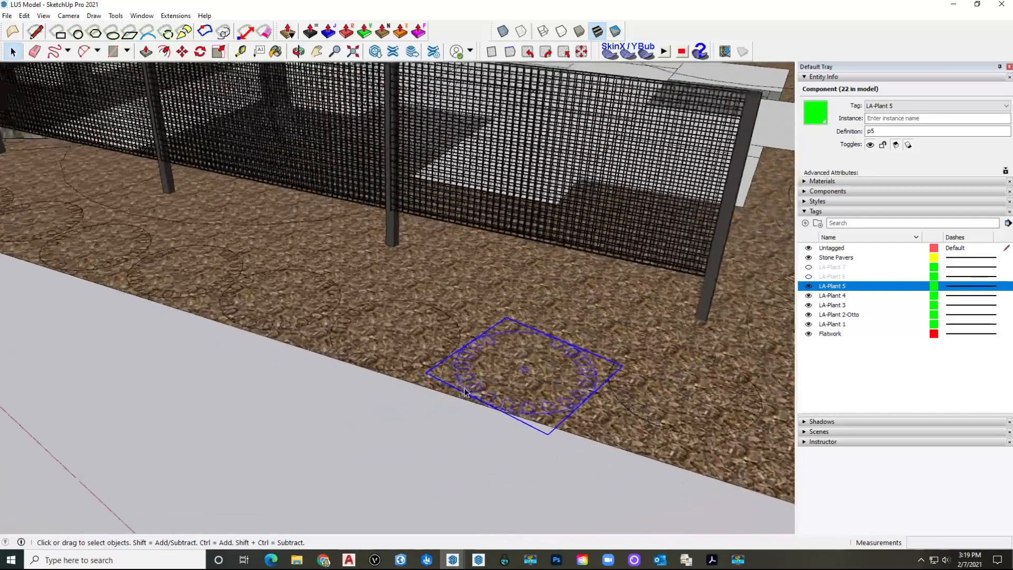
{"action": "scroll", "coordinate": [472, 390], "scroll_direction": "up", "scroll_amount": 5}
{"action": "double_click", "coordinate": [475, 387]}
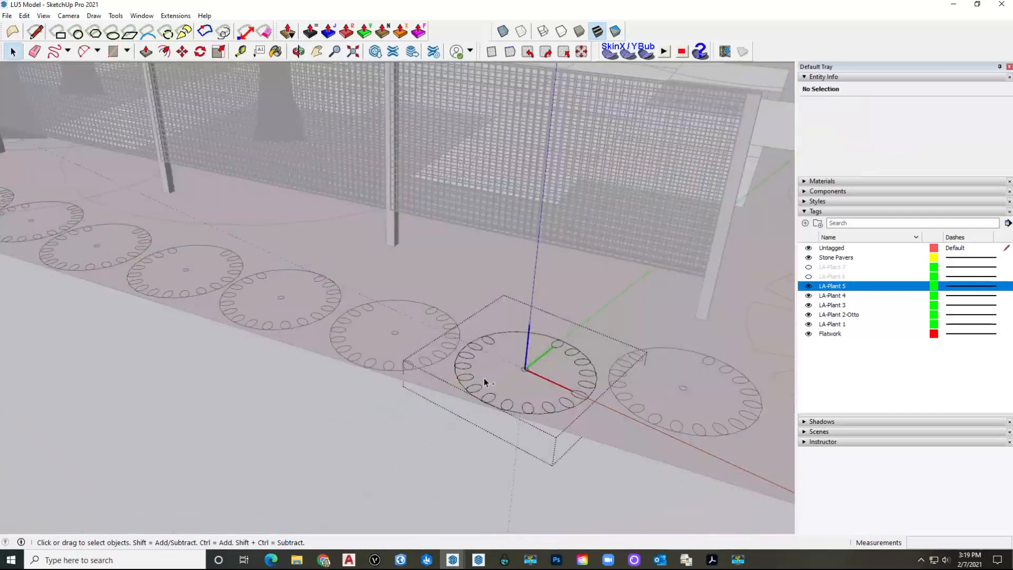
Step: Paste the Ilex vomitoria shrub onto the plant tag and scale it down to about 0.65
{"action": "key", "text": "ctrl+v"}
{"action": "left_click", "coordinate": [395, 357]}
{"action": "key", "text": "m"}
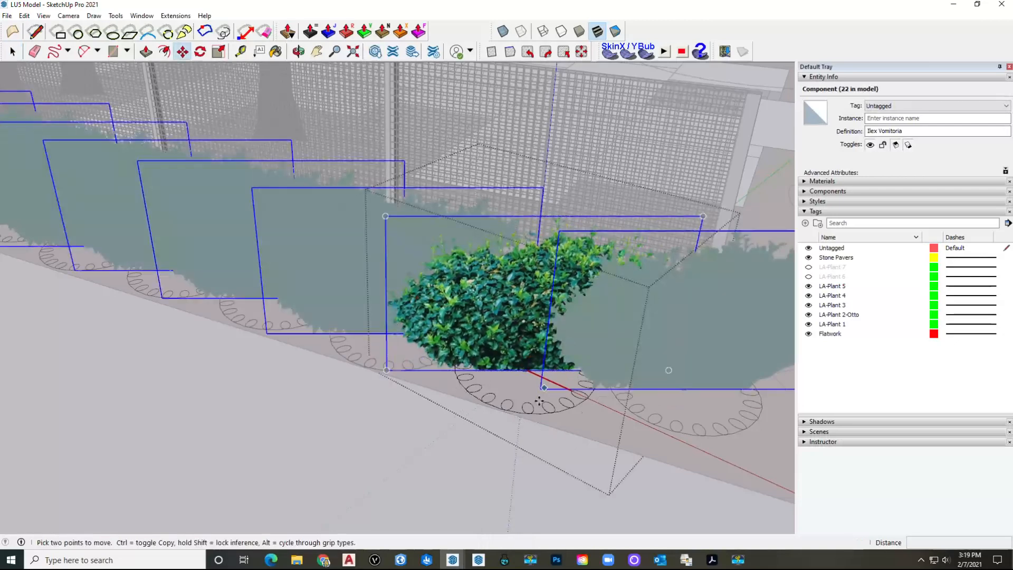
{"action": "middle_click_drag", "start_coordinate": [539, 402], "coordinate": [536, 366]}
{"action": "left_click", "coordinate": [219, 52]}
{"action": "left_click_drag", "start_coordinate": [547, 170], "coordinate": [546, 235], "text": "shift"}
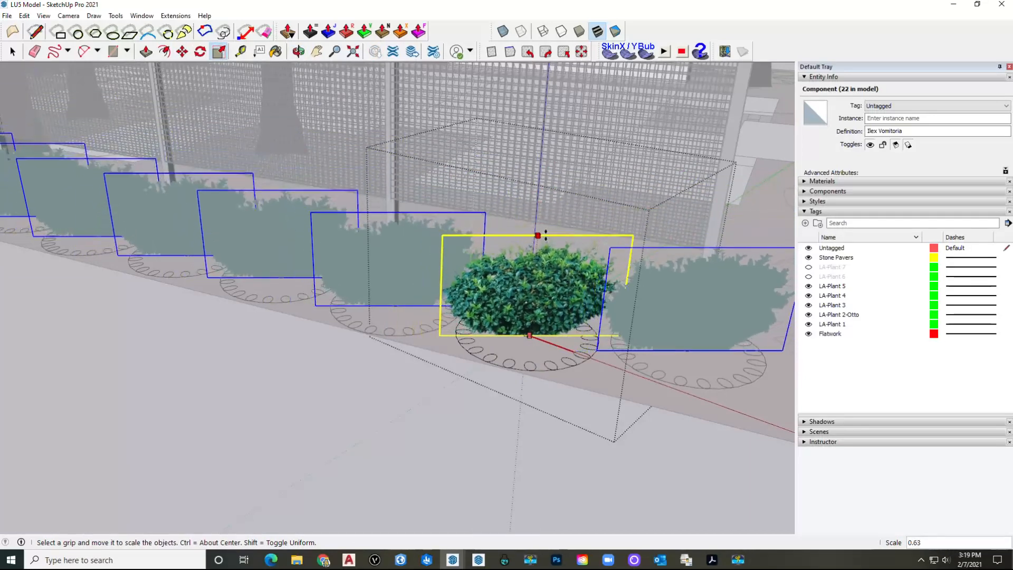
{"action": "key", "text": "space"}
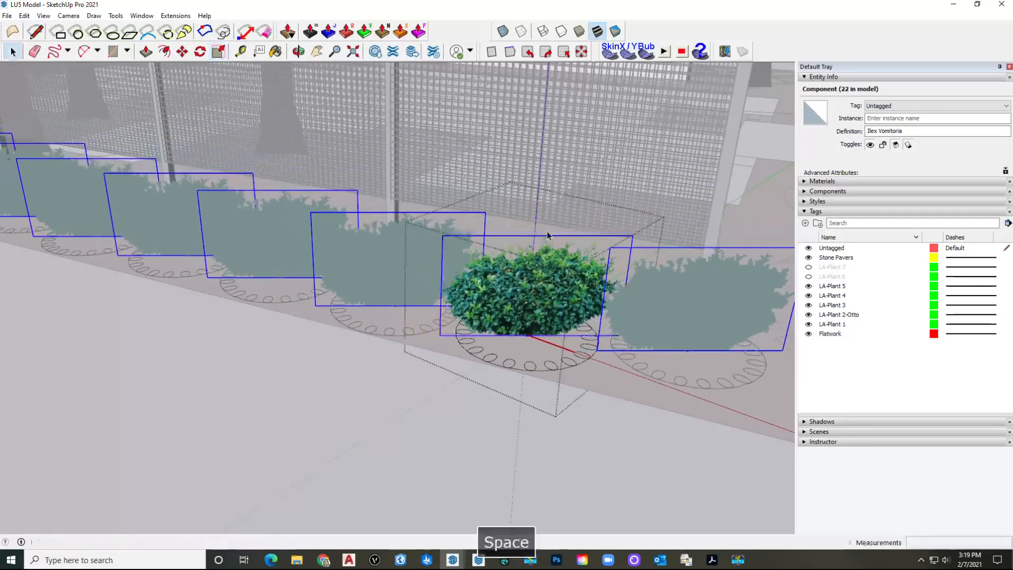
{"action": "key", "text": "Escape"}
{"action": "scroll", "coordinate": [548, 222], "scroll_direction": "down", "scroll_amount": 10}
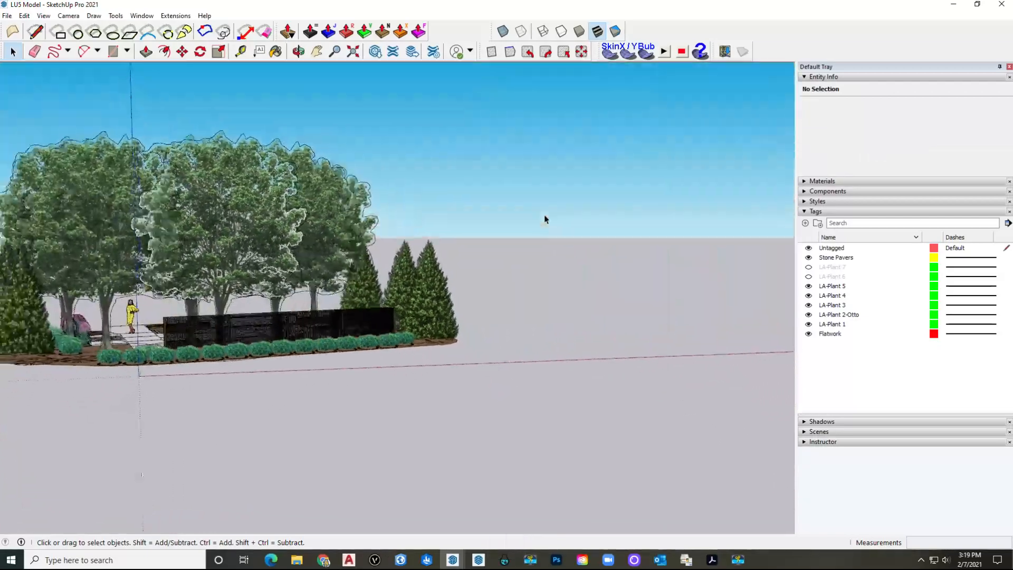
Step: Save LU5 Model from a front view, then select the LA-Plant 6 tag
{"action": "middle_click_drag", "start_coordinate": [545, 218], "coordinate": [520, 266]}
{"action": "key", "text": "ctrl+s"}
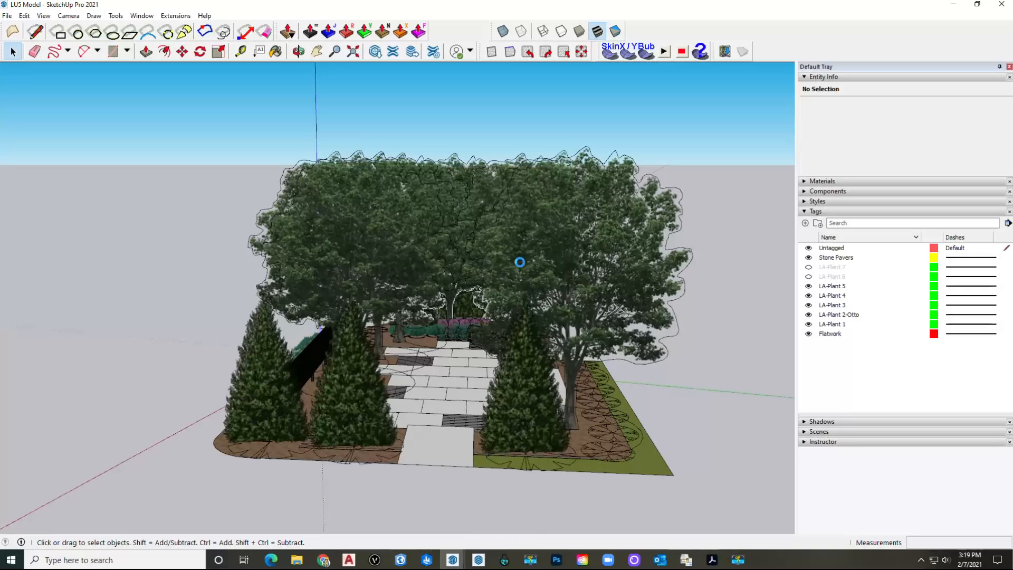
{"action": "left_click", "coordinate": [827, 280]}
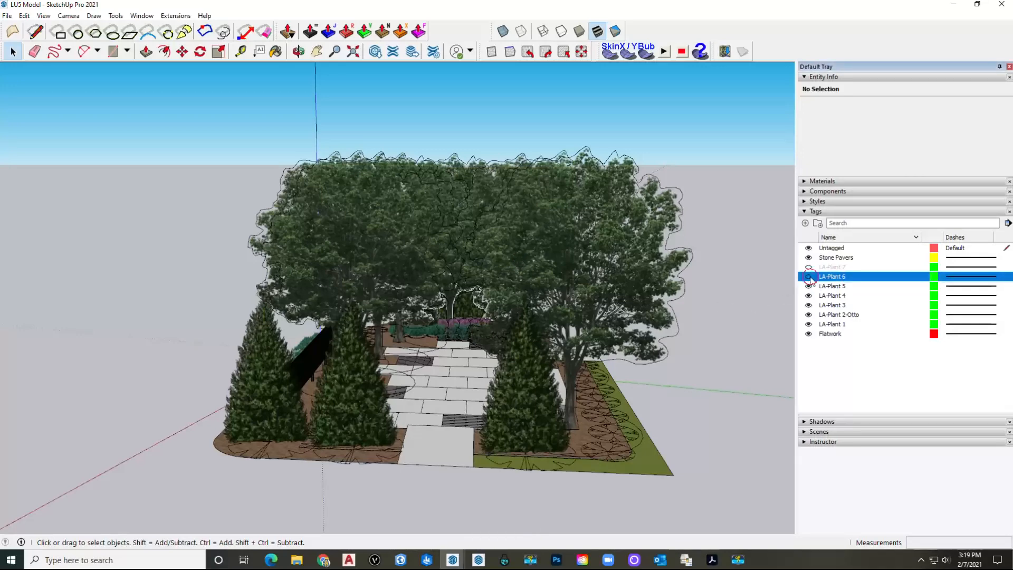
{"action": "scroll", "coordinate": [407, 405], "scroll_direction": "up", "scroll_amount": 3}
{"action": "scroll", "coordinate": [406, 405], "scroll_direction": "up", "scroll_amount": 2}
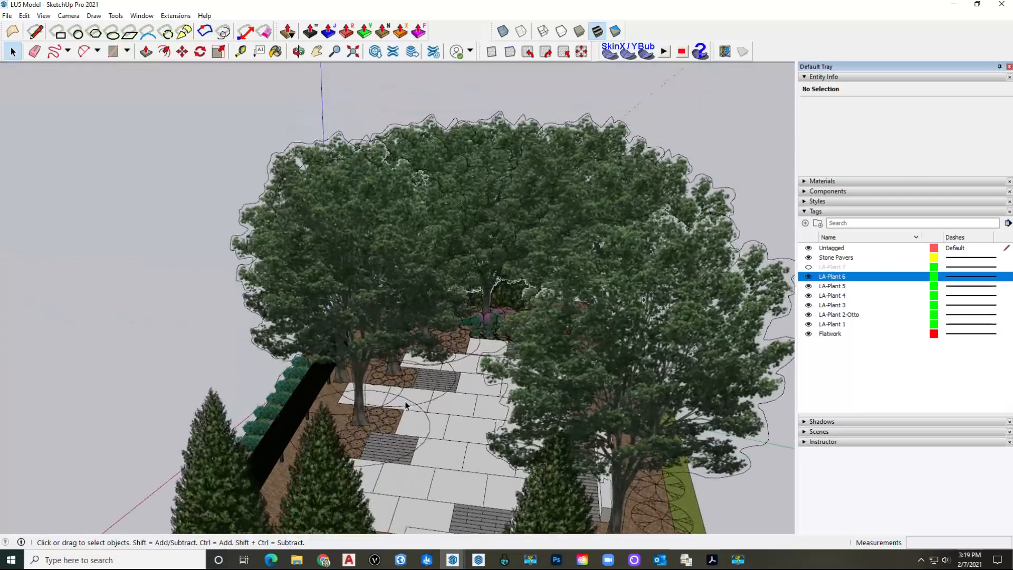
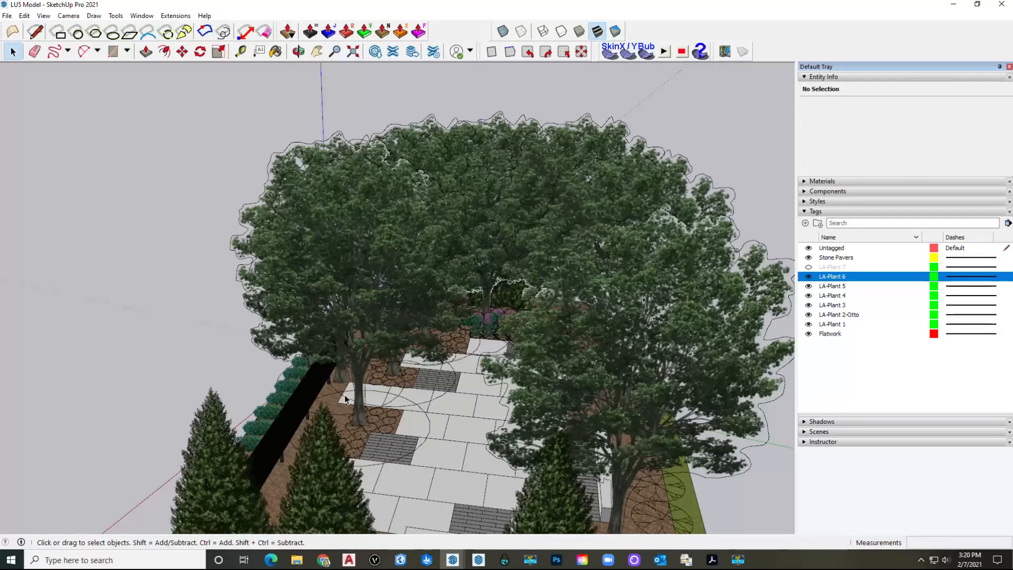
Step: Orbit to the LA-Plant 6 plant and check its context options without choosing any
{"action": "middle_click_drag", "start_coordinate": [370, 436], "coordinate": [375, 415]}
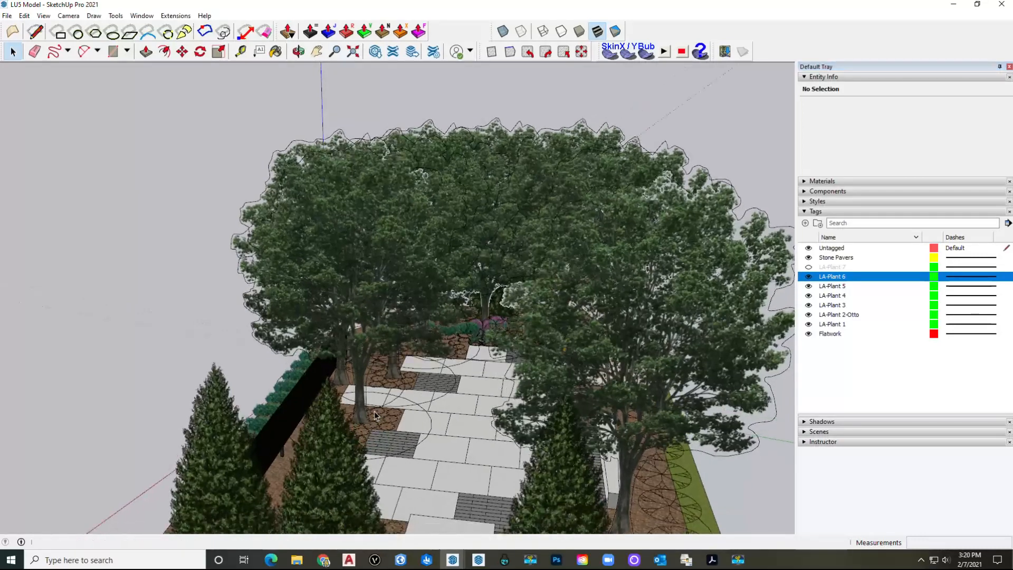
{"action": "scroll", "coordinate": [380, 418], "scroll_direction": "up", "scroll_amount": 5}
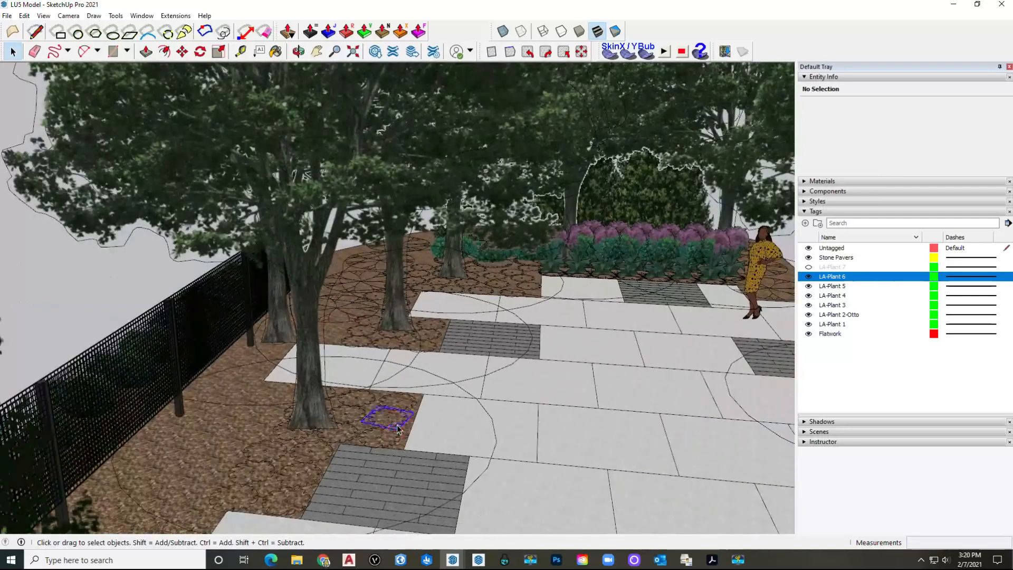
{"action": "right_click", "coordinate": [398, 427]}
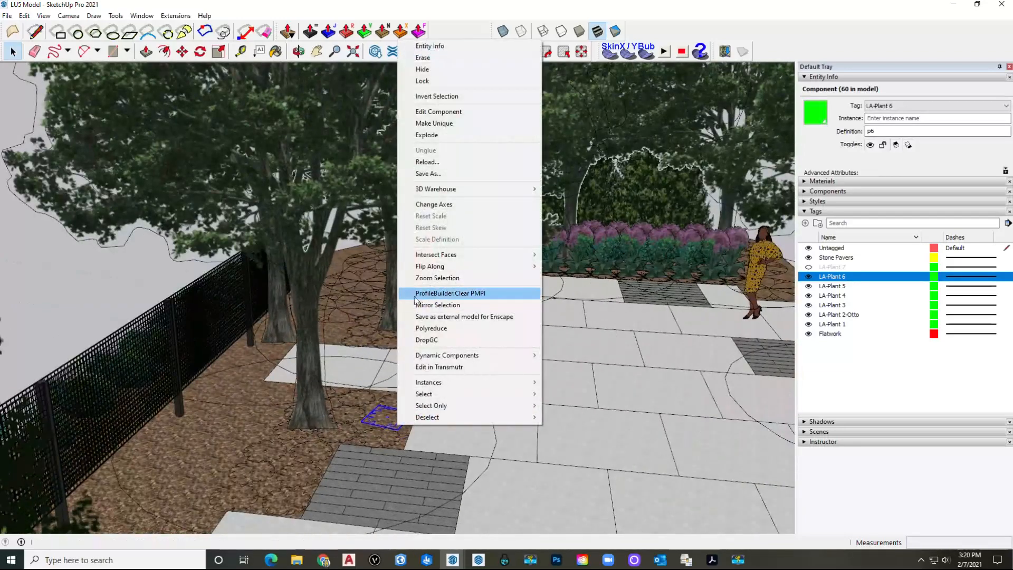
{"action": "key", "text": "Escape"}
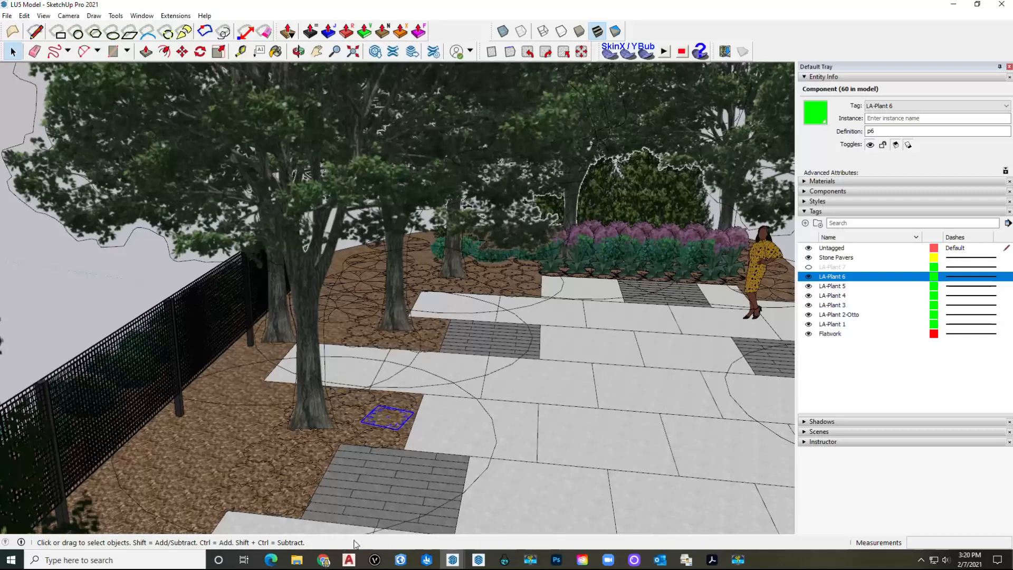
Step: From the Ilex vomitoria window, open Pennisetum Hamlen, copy the grass, and return to LU5 Model
{"action": "mouse_move", "coordinate": [453, 562]}
{"action": "left_click", "coordinate": [489, 521]}
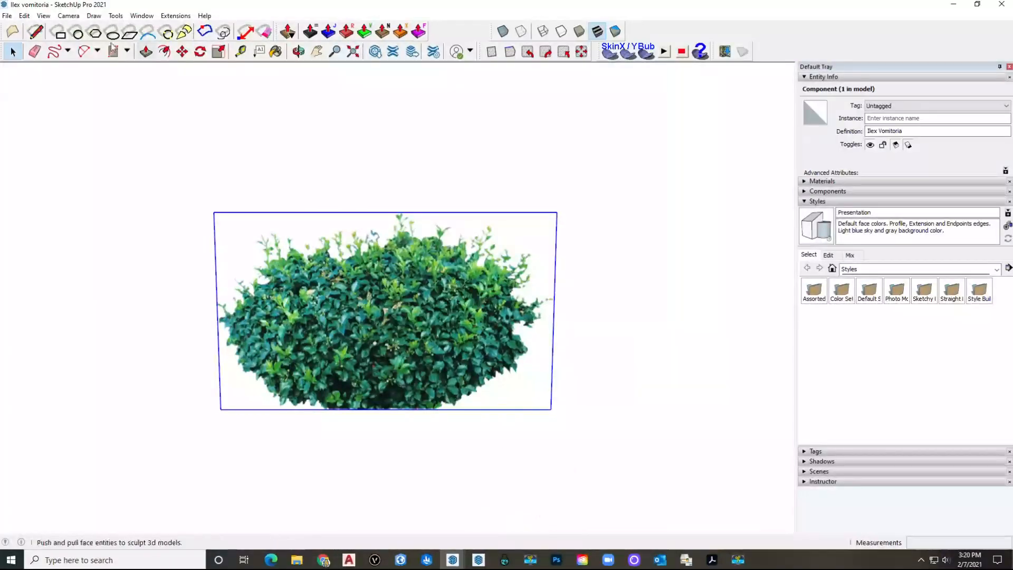
{"action": "left_click", "coordinate": [6, 16]}
{"action": "left_click", "coordinate": [11, 47]}
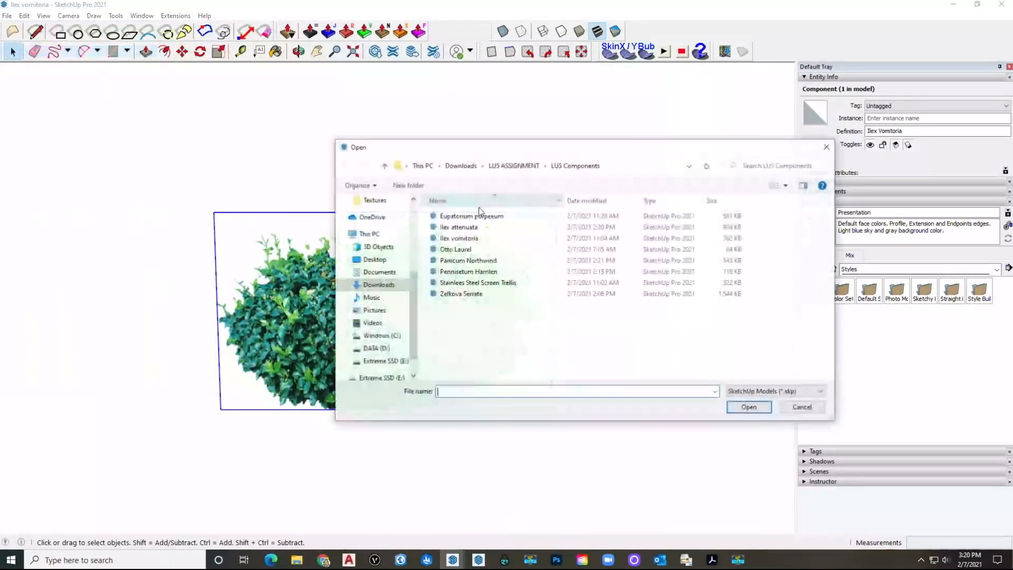
{"action": "left_click", "coordinate": [482, 272]}
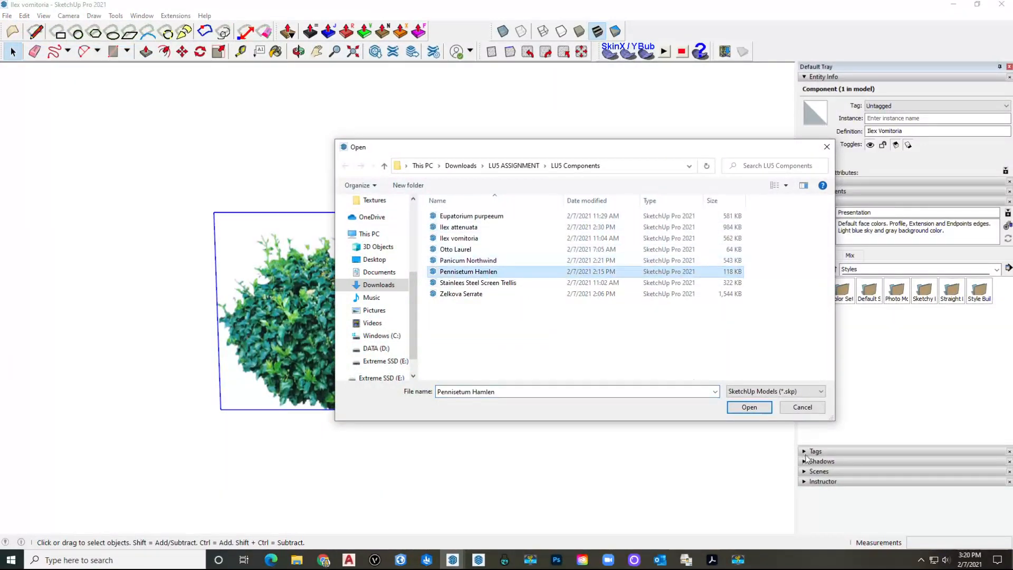
{"action": "left_click", "coordinate": [748, 407]}
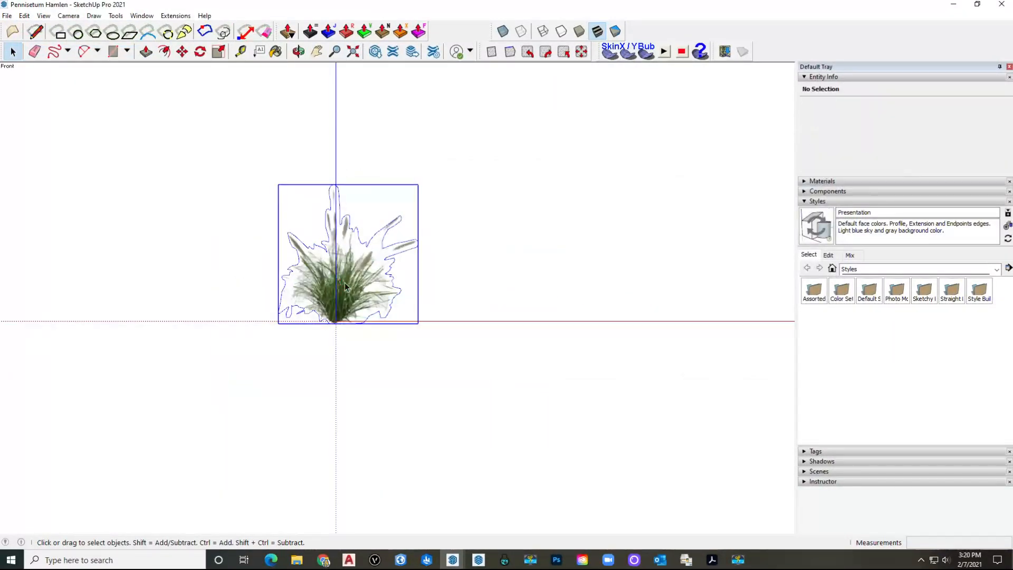
{"action": "key", "text": "ctrl+c"}
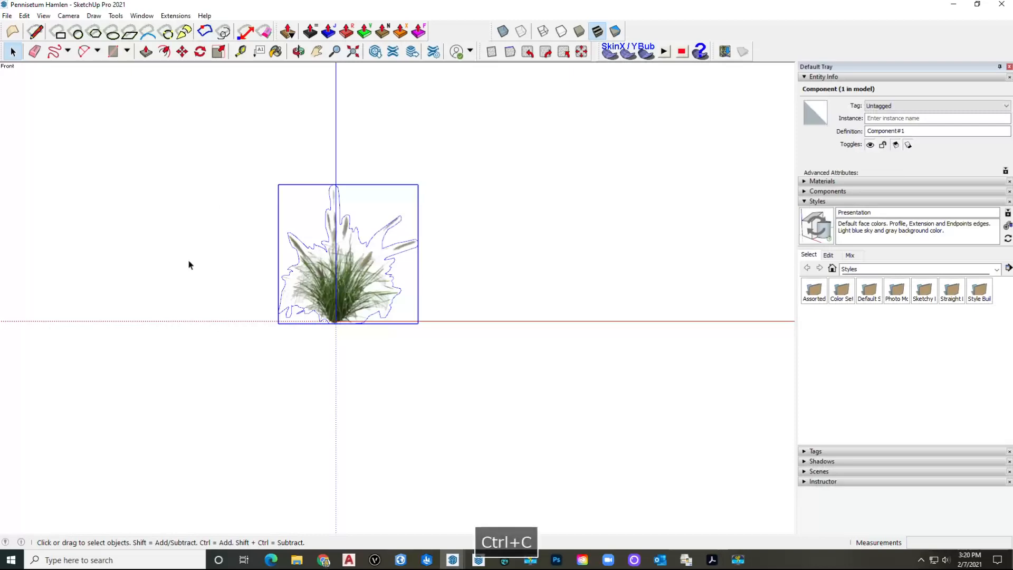
{"action": "mouse_move", "coordinate": [453, 560]}
{"action": "left_click", "coordinate": [409, 512]}
{"action": "scroll", "coordinate": [368, 415], "scroll_direction": "up", "scroll_amount": 3}
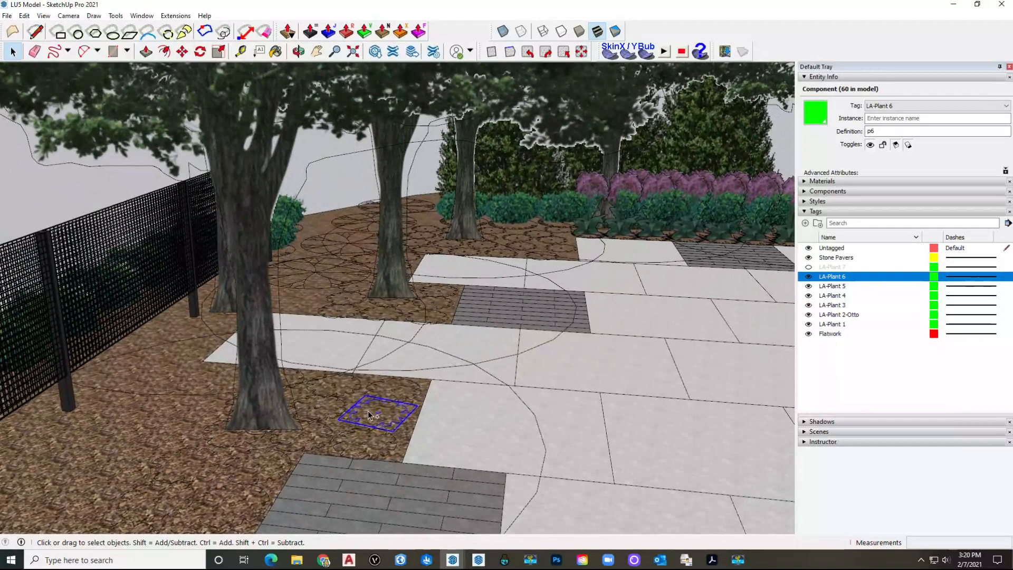
Step: Paste the Pennisetum grass onto the LA-Plant 6 symbol and reposition the copies
{"action": "scroll", "coordinate": [369, 416], "scroll_direction": "up", "scroll_amount": 1}
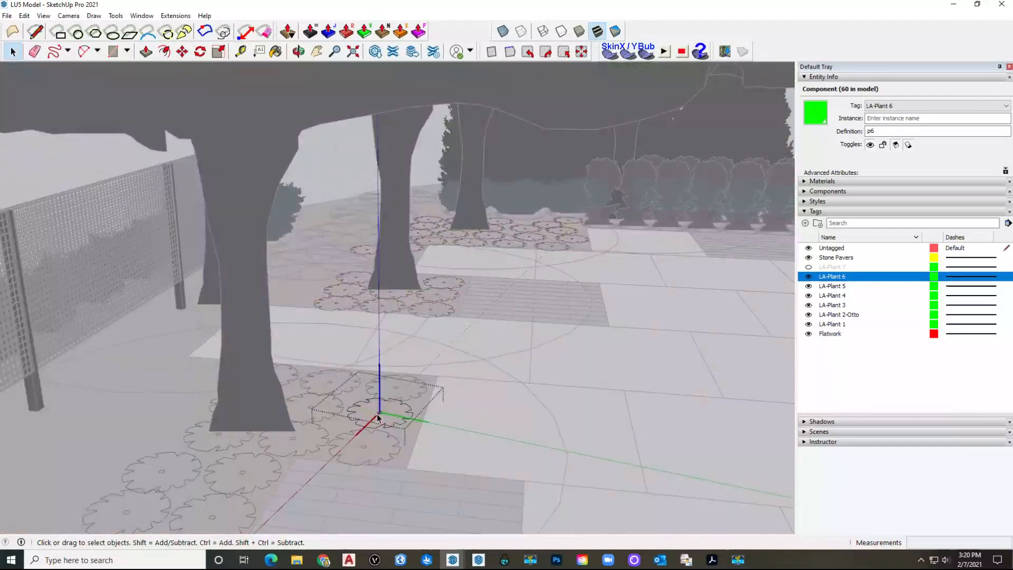
{"action": "key", "text": "ctrl+v"}
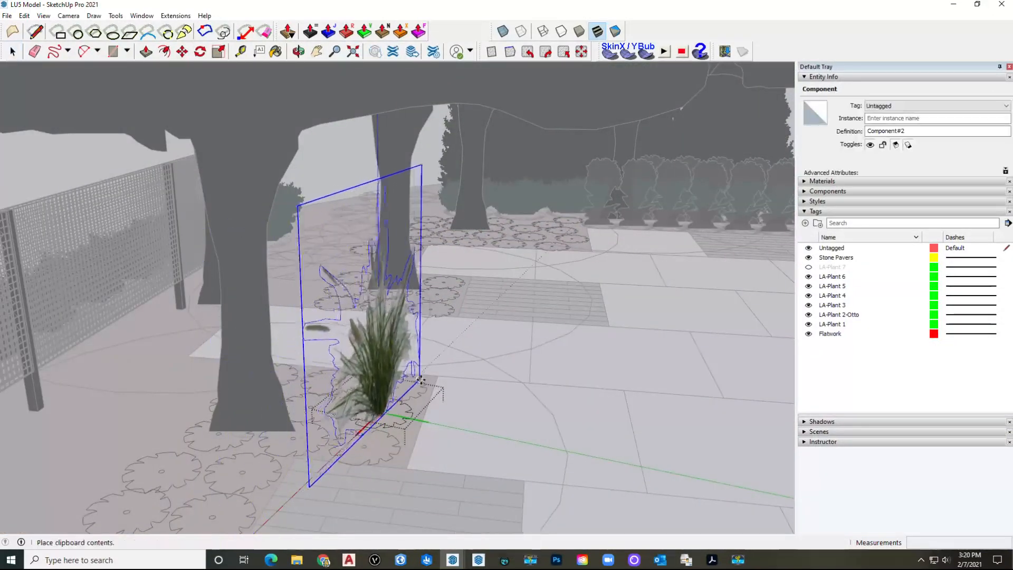
{"action": "left_click", "coordinate": [381, 417]}
{"action": "middle_click_drag", "start_coordinate": [358, 442], "coordinate": [287, 452]}
{"action": "left_click", "coordinate": [286, 452]}
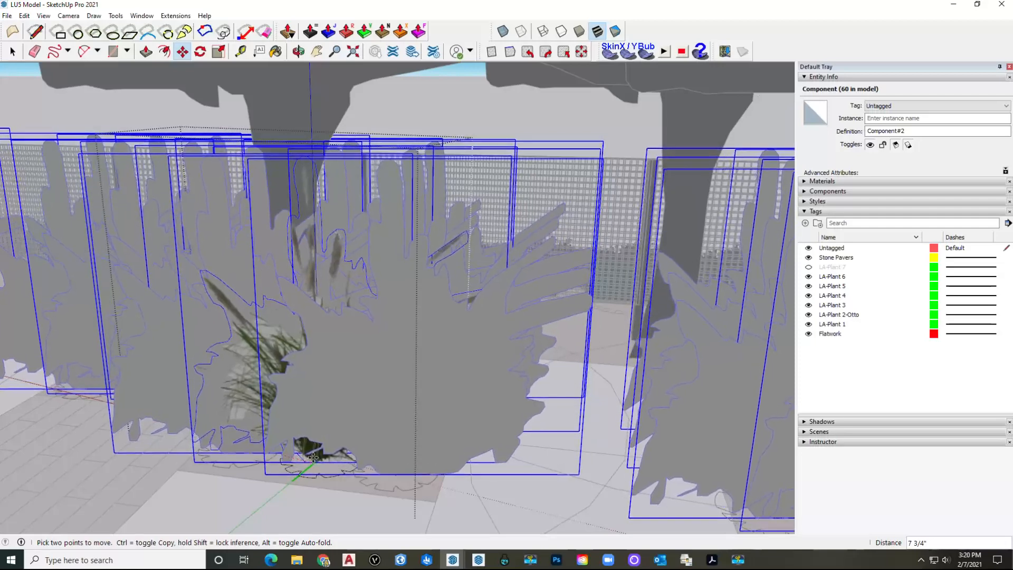
{"action": "left_click", "coordinate": [309, 443]}
{"action": "middle_click_drag", "start_coordinate": [308, 443], "coordinate": [217, 305]}
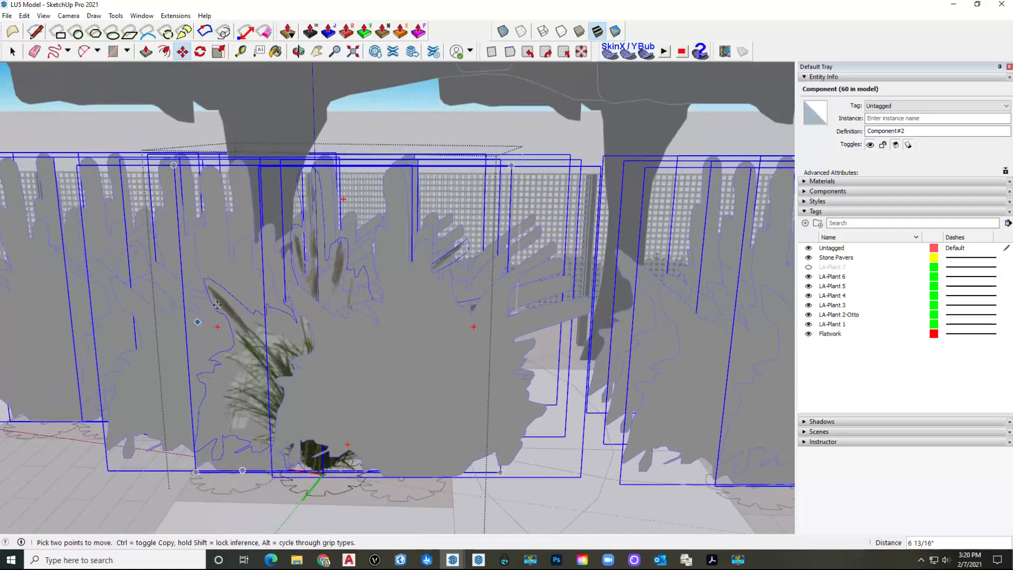
Step: Shrink the grass uniformly with Scale and centre it on the plant symbol circle
{"action": "left_click", "coordinate": [220, 55]}
{"action": "left_click_drag", "start_coordinate": [342, 166], "coordinate": [346, 327], "text": "shift"}
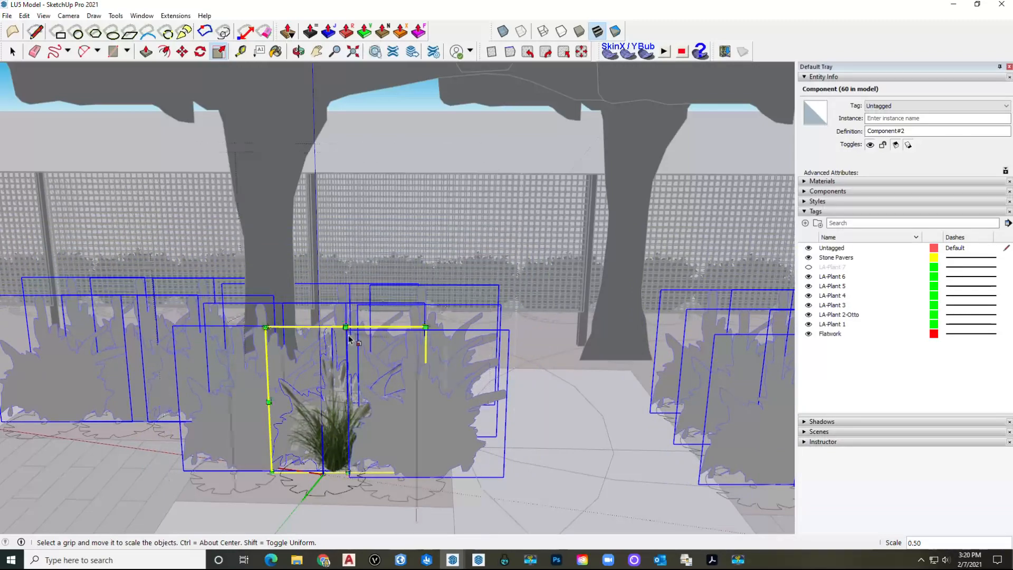
{"action": "scroll", "coordinate": [342, 442], "scroll_direction": "up", "scroll_amount": 6}
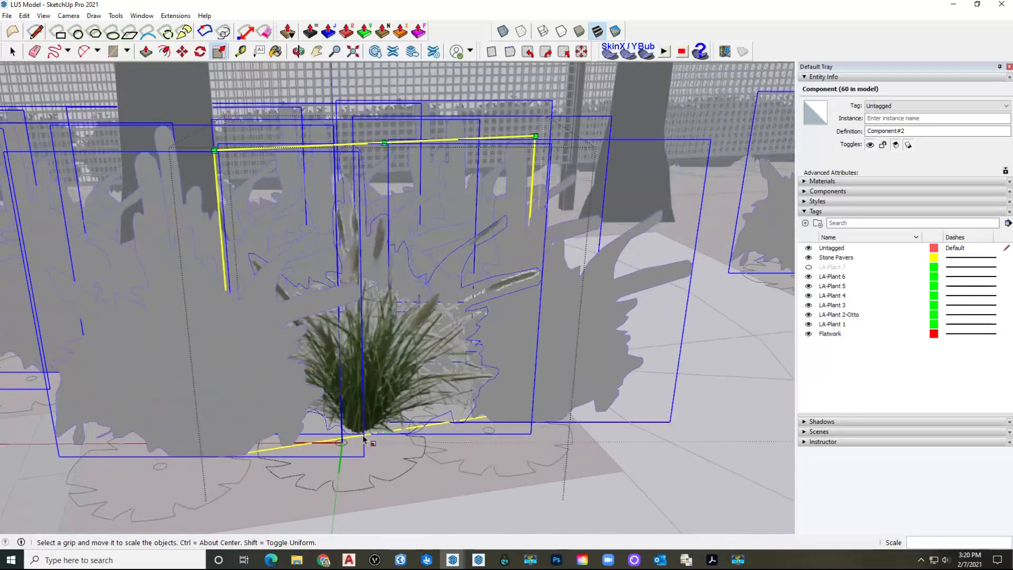
{"action": "key", "text": "m"}
{"action": "scroll", "coordinate": [364, 433], "scroll_direction": "up", "scroll_amount": 2}
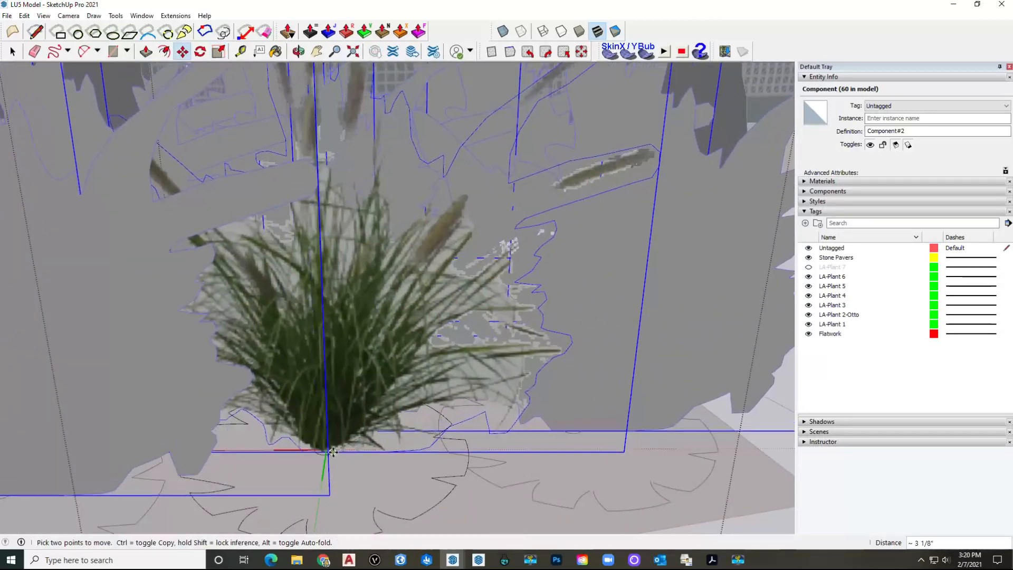
{"action": "left_click", "coordinate": [327, 449]}
{"action": "scroll", "coordinate": [327, 369], "scroll_direction": "down", "scroll_amount": 2}
{"action": "scroll", "coordinate": [327, 369], "scroll_direction": "down", "scroll_amount": 5}
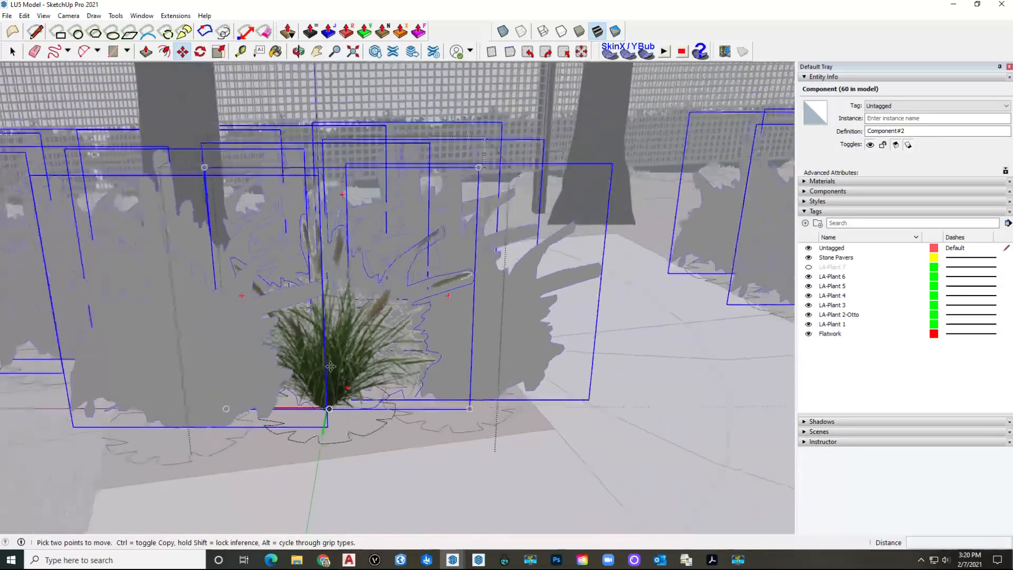
{"action": "key", "text": "space"}
{"action": "scroll", "coordinate": [372, 368], "scroll_direction": "down", "scroll_amount": 2}
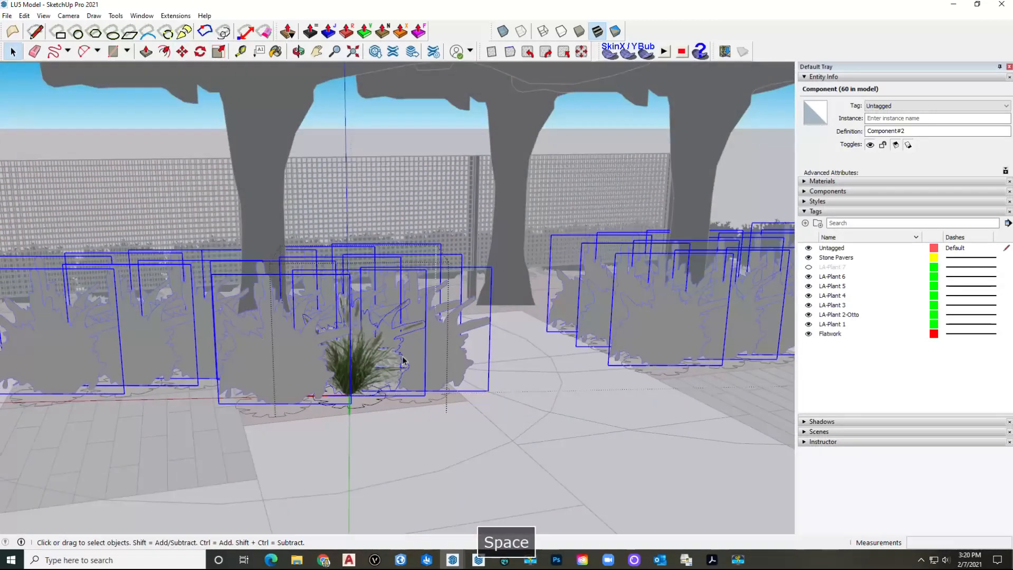
{"action": "key", "text": "Escape"}
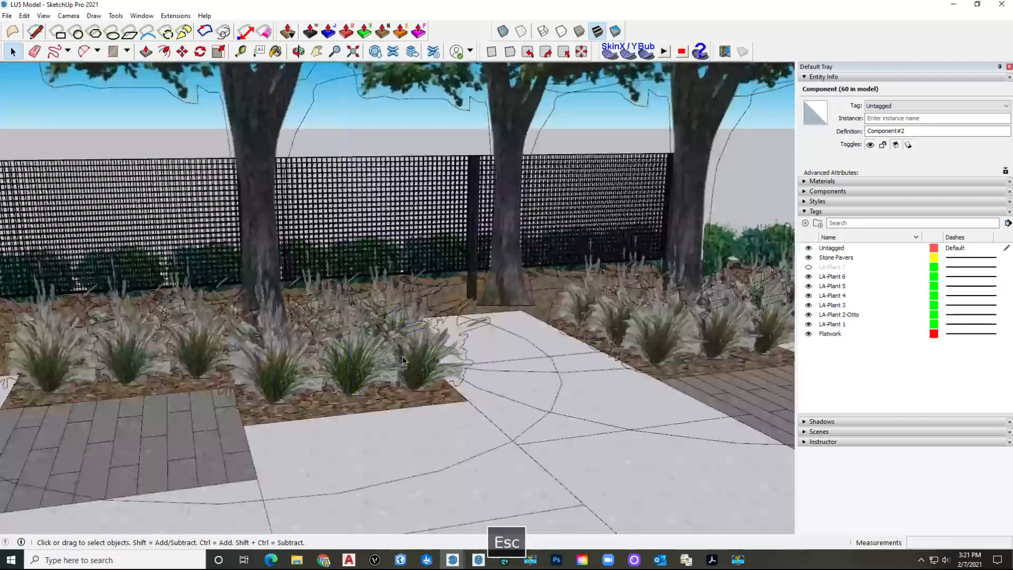
{"action": "scroll", "coordinate": [413, 375], "scroll_direction": "up", "scroll_amount": 4}
{"action": "scroll", "coordinate": [413, 374], "scroll_direction": "down", "scroll_amount": 3}
{"action": "middle_click_drag", "start_coordinate": [413, 375], "coordinate": [473, 399]}
Step: Select the LA-Plant 7 tag and inspect a p7 plant, the middle conifer and a groundcover symbol
{"action": "scroll", "coordinate": [474, 398], "scroll_direction": "up", "scroll_amount": 1}
{"action": "scroll", "coordinate": [473, 394], "scroll_direction": "down", "scroll_amount": 4}
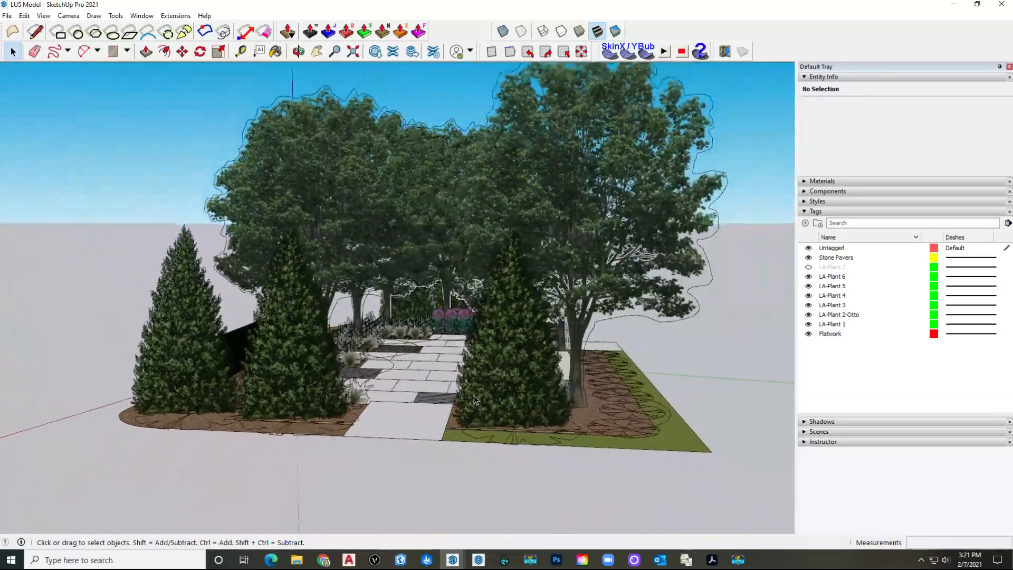
{"action": "left_click", "coordinate": [815, 269]}
{"action": "scroll", "coordinate": [567, 345], "scroll_direction": "up", "scroll_amount": 8}
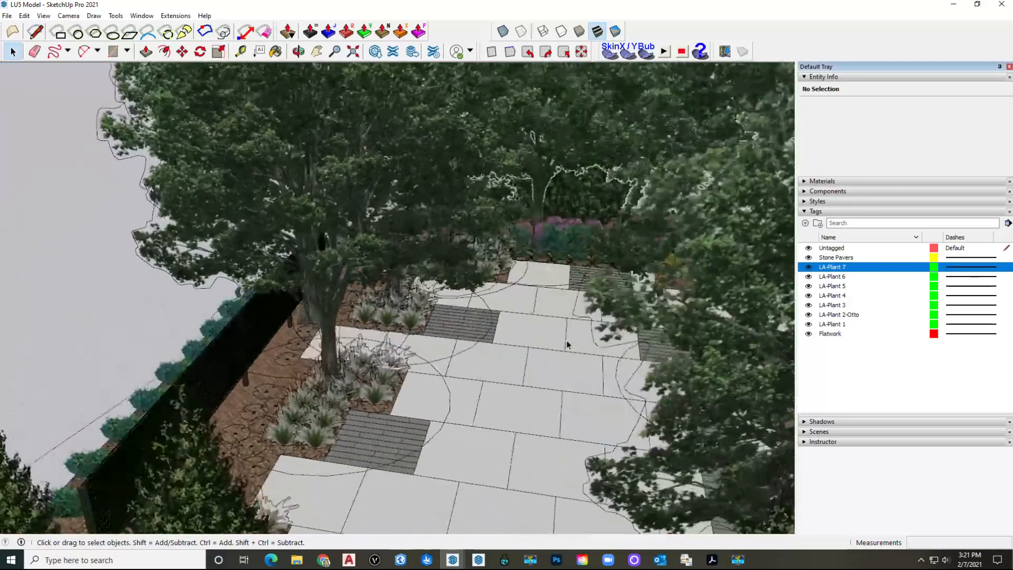
{"action": "scroll", "coordinate": [567, 345], "scroll_direction": "down", "scroll_amount": 3}
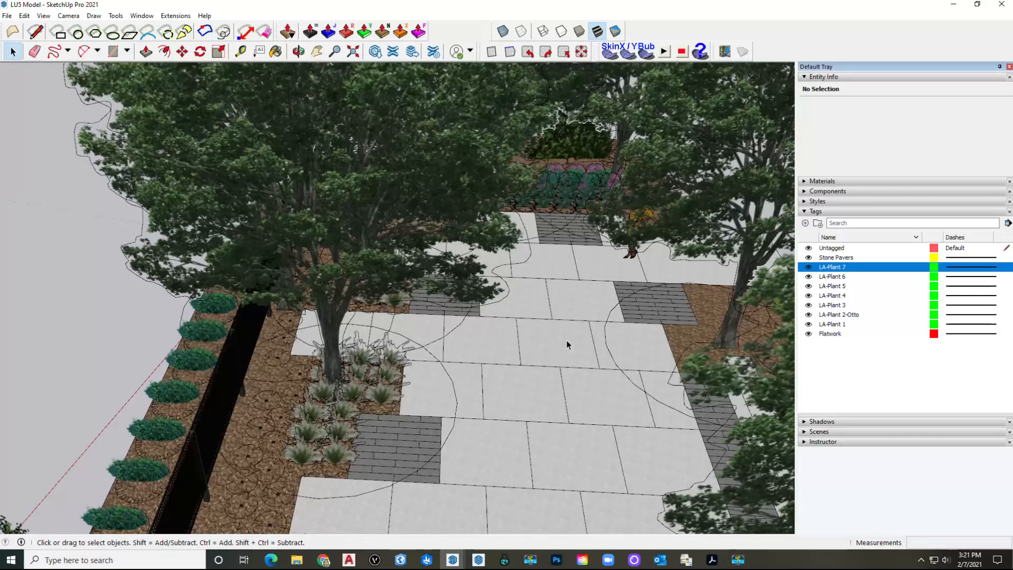
{"action": "middle_click_drag", "start_coordinate": [369, 403], "coordinate": [343, 402]}
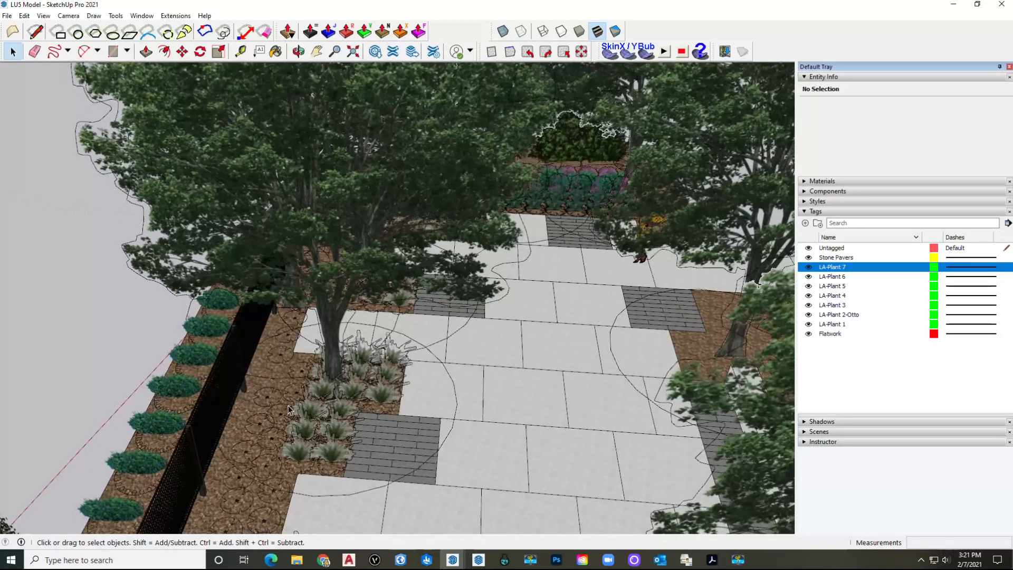
{"action": "left_click", "coordinate": [288, 408]}
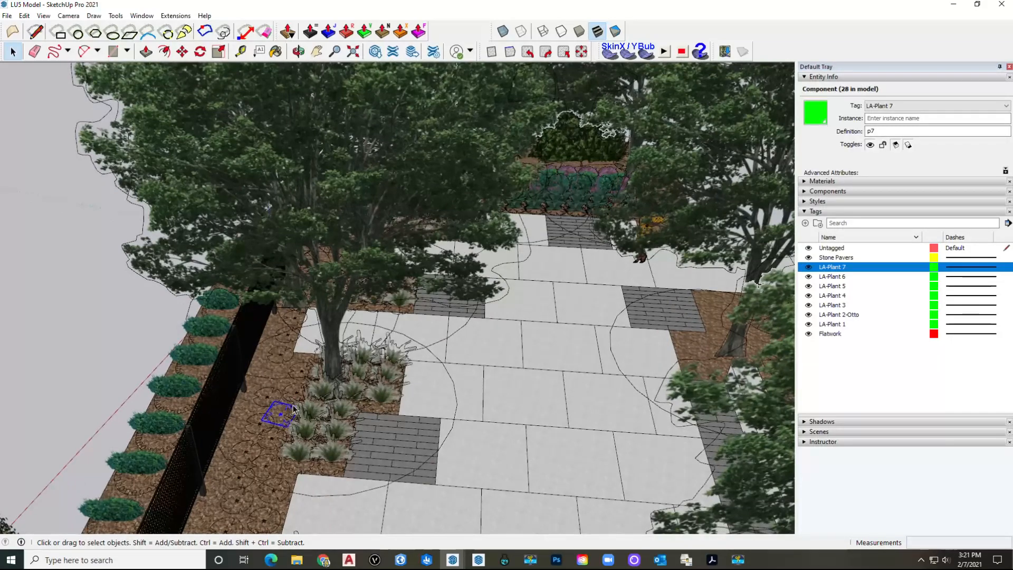
{"action": "scroll", "coordinate": [291, 407], "scroll_direction": "down", "scroll_amount": 3}
{"action": "middle_click_drag", "start_coordinate": [397, 392], "coordinate": [443, 274]}
{"action": "left_click", "coordinate": [393, 370]}
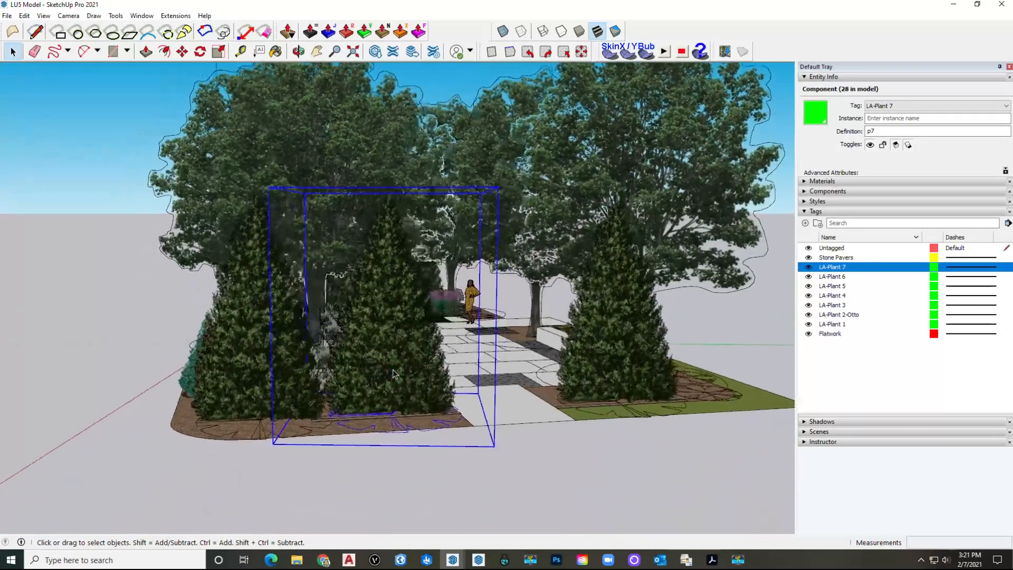
{"action": "scroll", "coordinate": [394, 373], "scroll_direction": "up", "scroll_amount": 6}
{"action": "scroll", "coordinate": [397, 375], "scroll_direction": "up", "scroll_amount": 6}
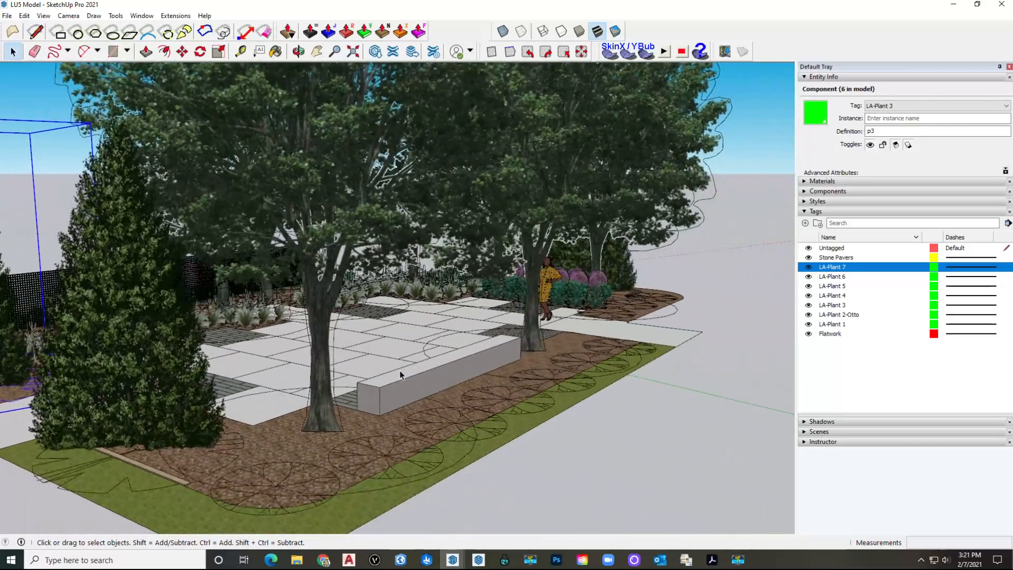
{"action": "scroll", "coordinate": [400, 375], "scroll_direction": "down", "scroll_amount": 6}
{"action": "left_click", "coordinate": [296, 372]}
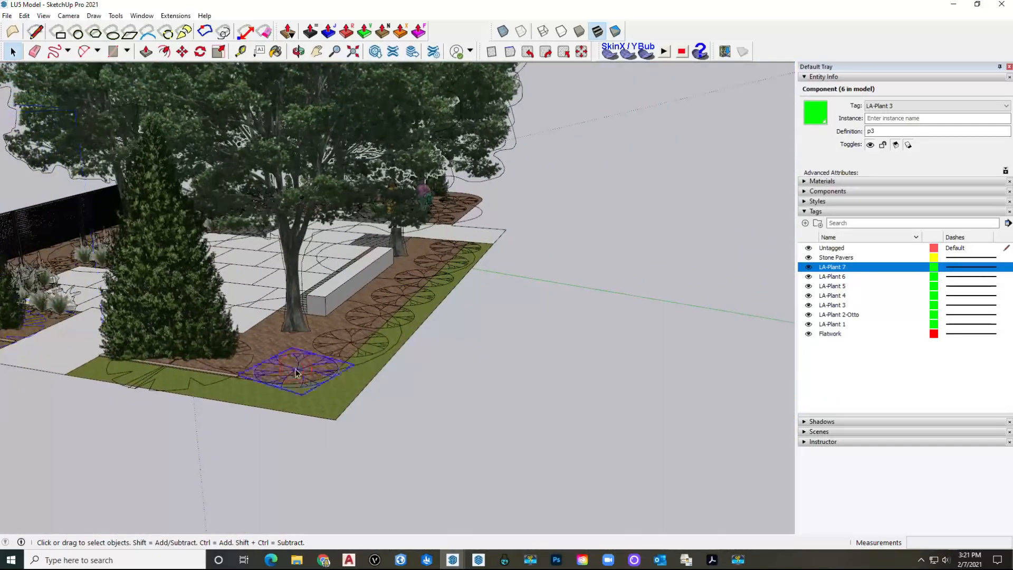
{"action": "scroll", "coordinate": [283, 360], "scroll_direction": "up", "scroll_amount": 6}
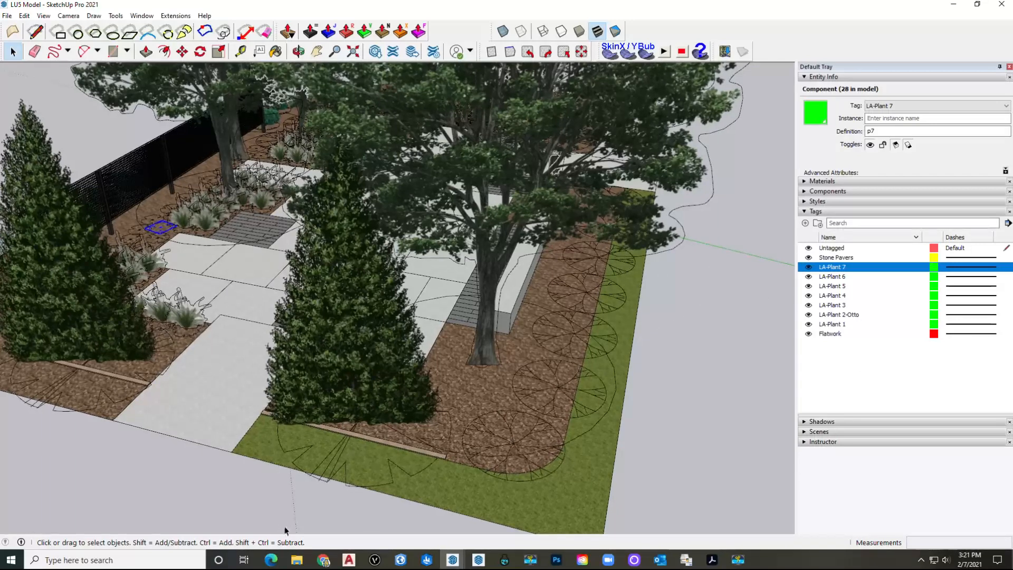
Step: Pick Panicum Northwind in the LU5 Components folder and bring Pennisetum Hamlen forward
{"action": "left_click", "coordinate": [297, 559]}
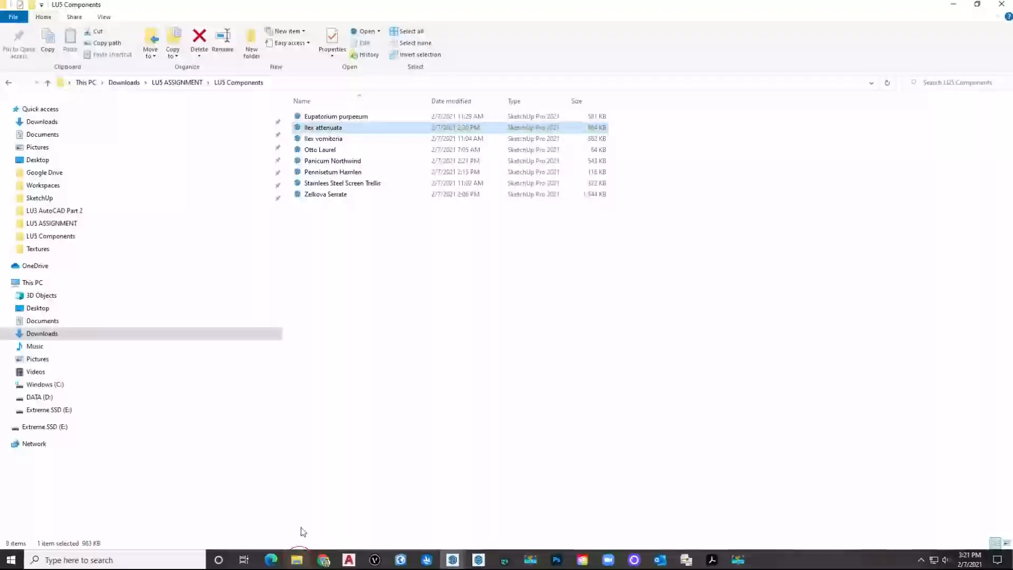
{"action": "left_click", "coordinate": [338, 160]}
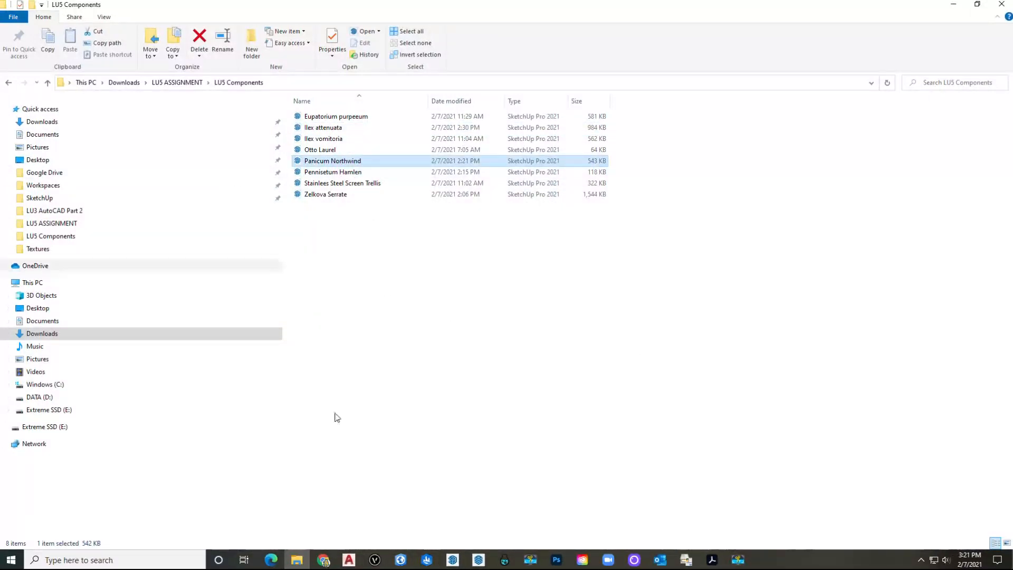
{"action": "mouse_move", "coordinate": [452, 562]}
{"action": "left_click", "coordinate": [475, 508]}
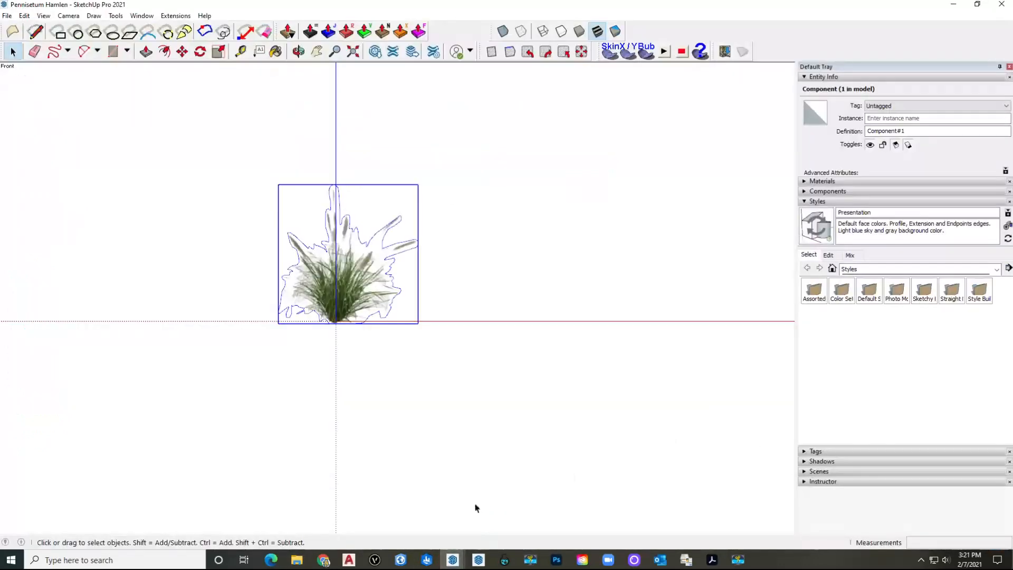
Step: Load Panicum Northwind from LU5 Components, select its Northwind grass component, then show LU5 Model
{"action": "left_click", "coordinate": [10, 16]}
{"action": "left_click", "coordinate": [24, 47]}
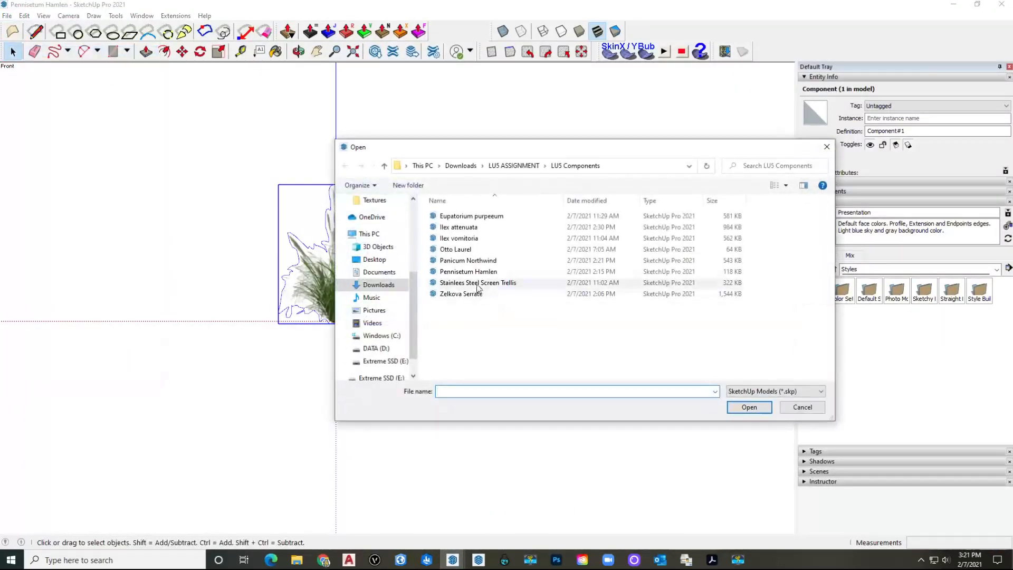
{"action": "left_click", "coordinate": [491, 263]}
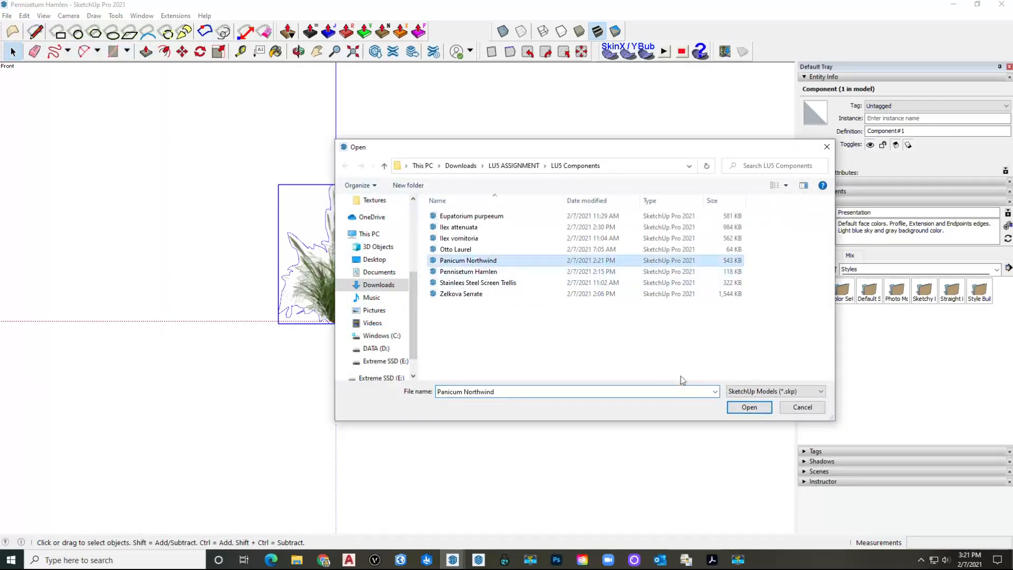
{"action": "left_click", "coordinate": [748, 407]}
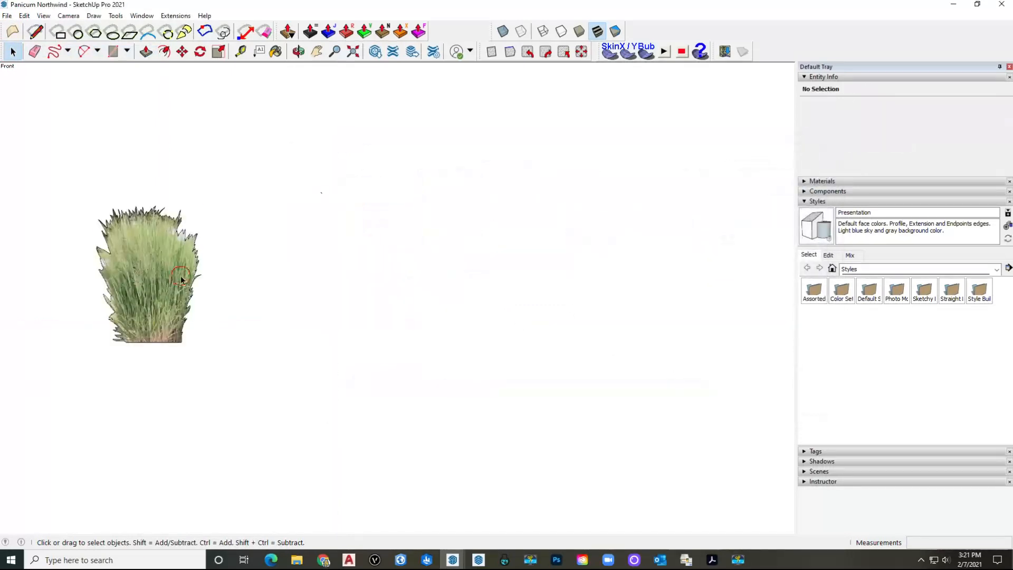
{"action": "left_click", "coordinate": [176, 275]}
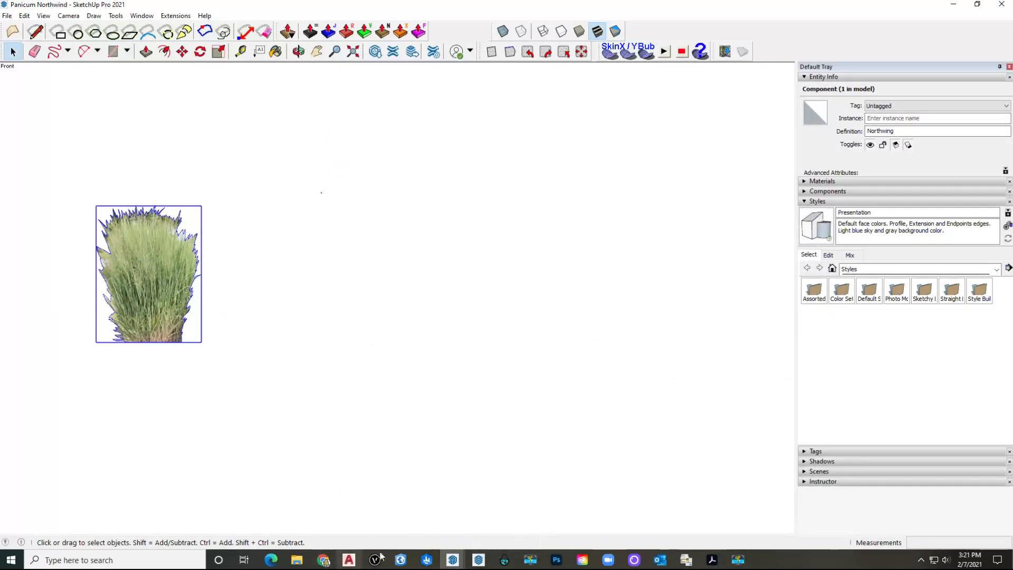
{"action": "mouse_move", "coordinate": [448, 559]}
{"action": "left_click", "coordinate": [413, 522]}
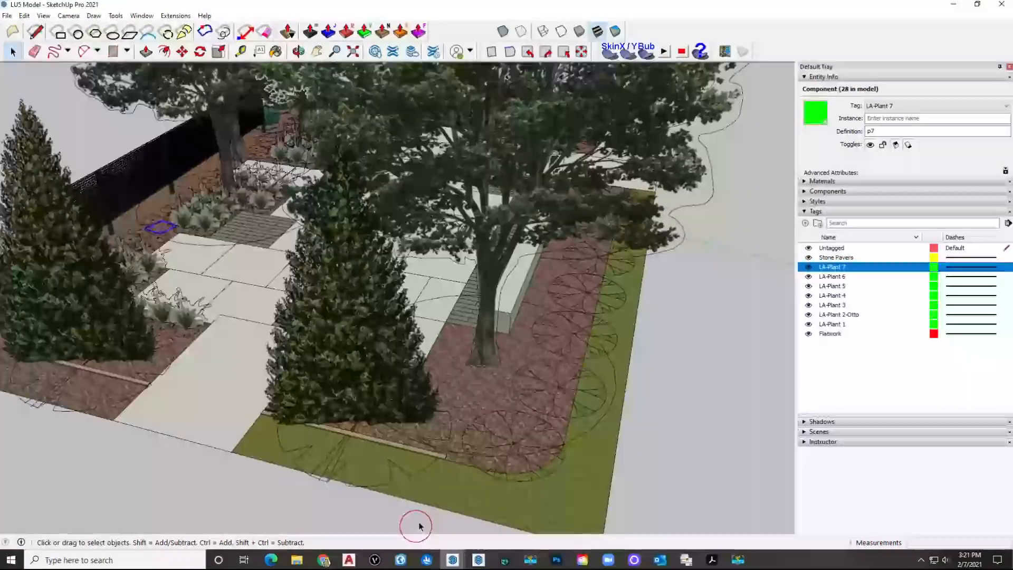
Step: Enter the plant component by the fence and paste the Northwind grass into its bed
{"action": "scroll", "coordinate": [511, 438], "scroll_direction": "down", "scroll_amount": 2}
{"action": "middle_click_drag", "start_coordinate": [511, 438], "coordinate": [243, 381]}
{"action": "scroll", "coordinate": [255, 345], "scroll_direction": "up", "scroll_amount": 5}
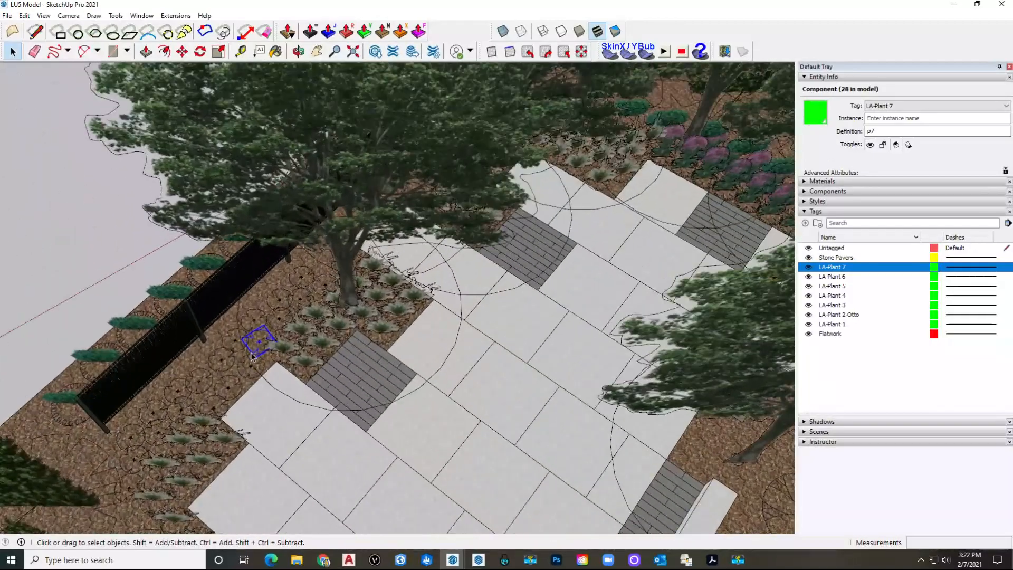
{"action": "scroll", "coordinate": [260, 348], "scroll_direction": "up", "scroll_amount": 5}
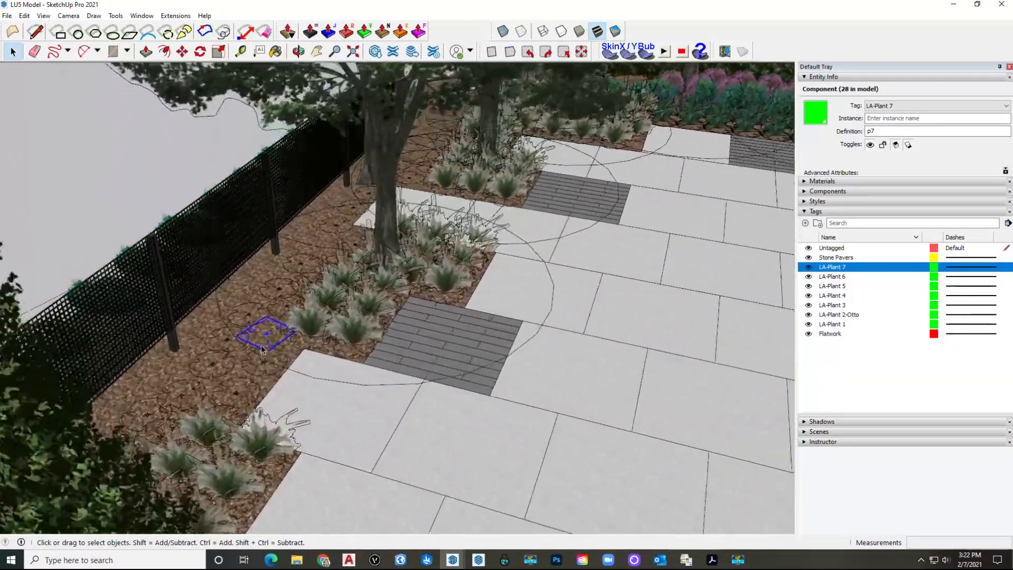
{"action": "scroll", "coordinate": [271, 348], "scroll_direction": "up", "scroll_amount": 2}
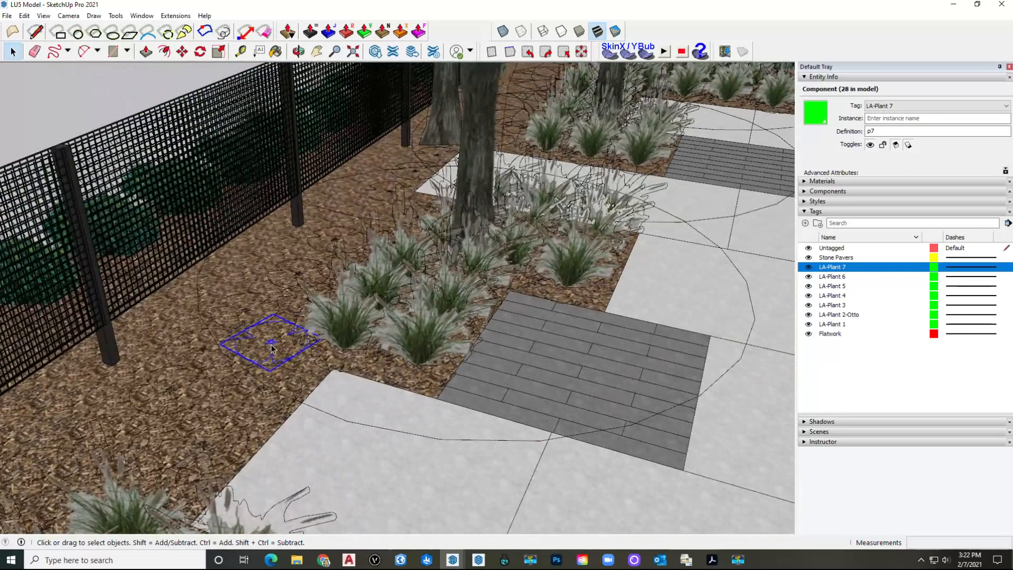
{"action": "double_click", "coordinate": [271, 348]}
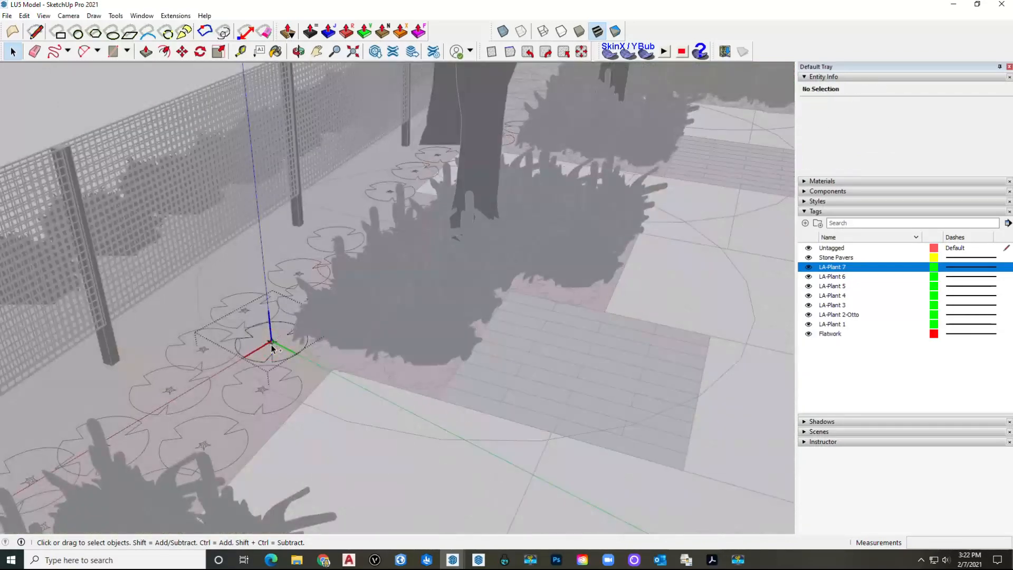
{"action": "key", "text": "ctrl+v"}
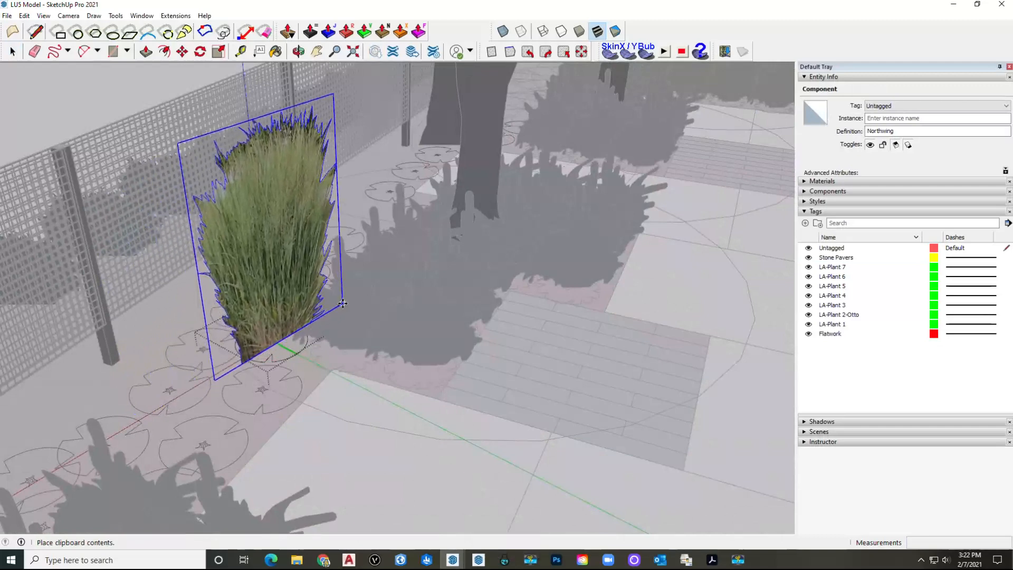
{"action": "left_click", "coordinate": [308, 325]}
Step: Move the grass onto its planting spot and scale it down to 0.70
{"action": "scroll", "coordinate": [306, 330], "scroll_direction": "up", "scroll_amount": 10}
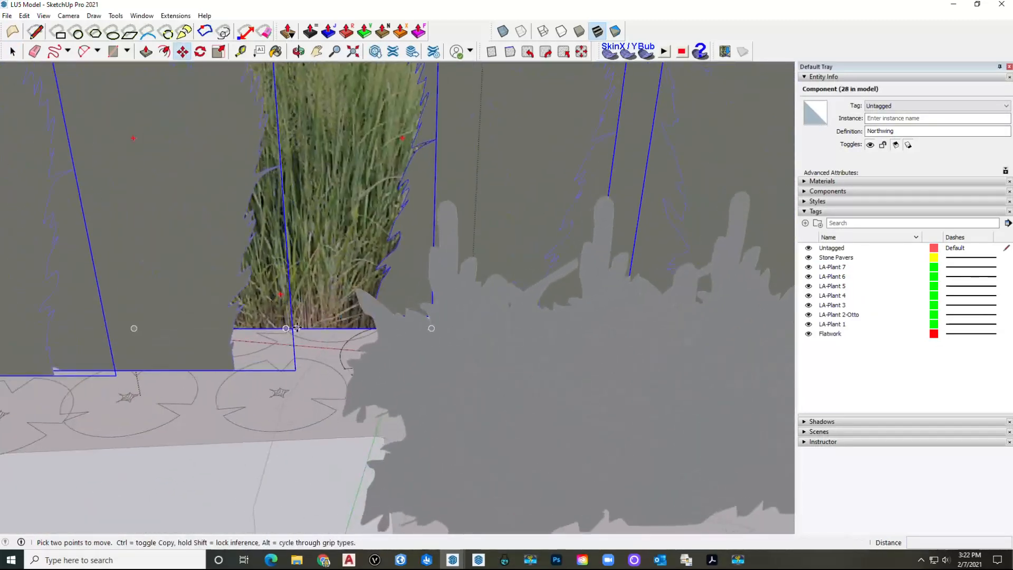
{"action": "left_click", "coordinate": [297, 327]}
{"action": "middle_click_drag", "start_coordinate": [291, 345], "coordinate": [385, 352]}
{"action": "scroll", "coordinate": [384, 343], "scroll_direction": "up", "scroll_amount": 1}
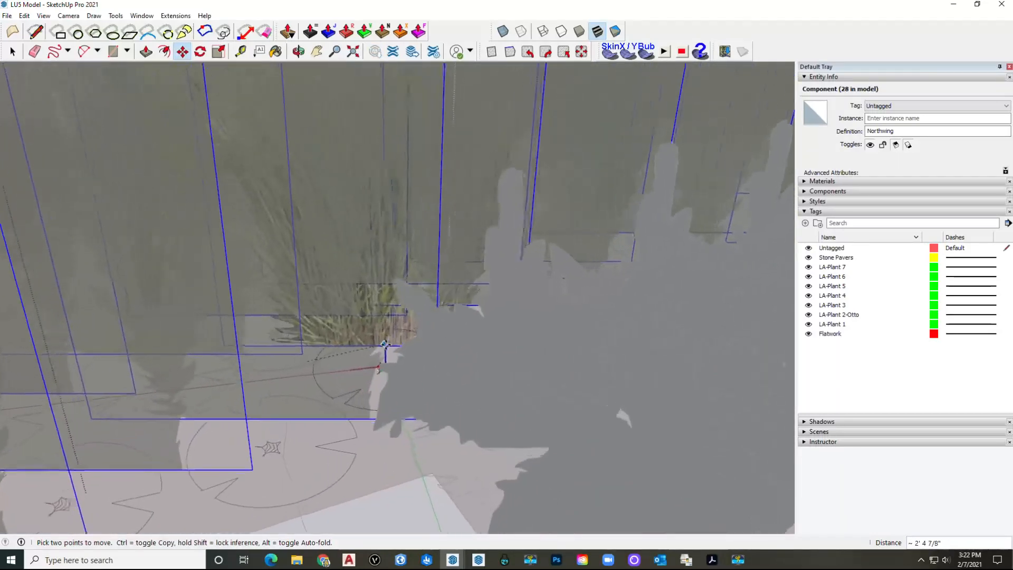
{"action": "scroll", "coordinate": [350, 417], "scroll_direction": "up", "scroll_amount": 6}
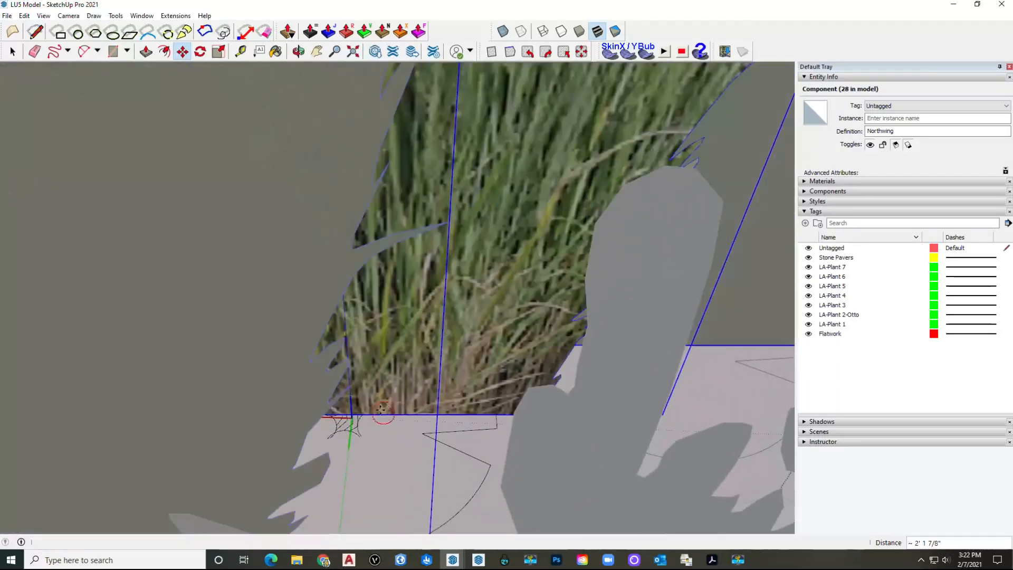
{"action": "scroll", "coordinate": [381, 409], "scroll_direction": "down", "scroll_amount": 10}
{"action": "middle_click_drag", "start_coordinate": [358, 397], "coordinate": [357, 403]}
{"action": "left_click", "coordinate": [218, 53]}
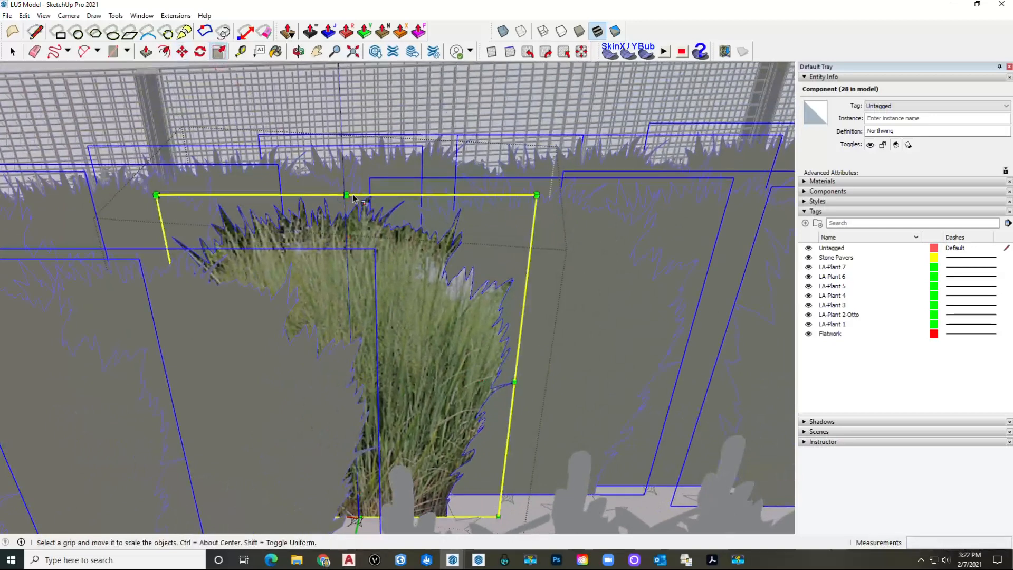
{"action": "left_click_drag", "start_coordinate": [346, 196], "coordinate": [343, 313], "text": "shift"}
Step: Exit the component and orbit over the paved path, patio and hedge to review the planting
{"action": "key", "text": "space"}
{"action": "scroll", "coordinate": [348, 310], "scroll_direction": "down", "scroll_amount": 6}
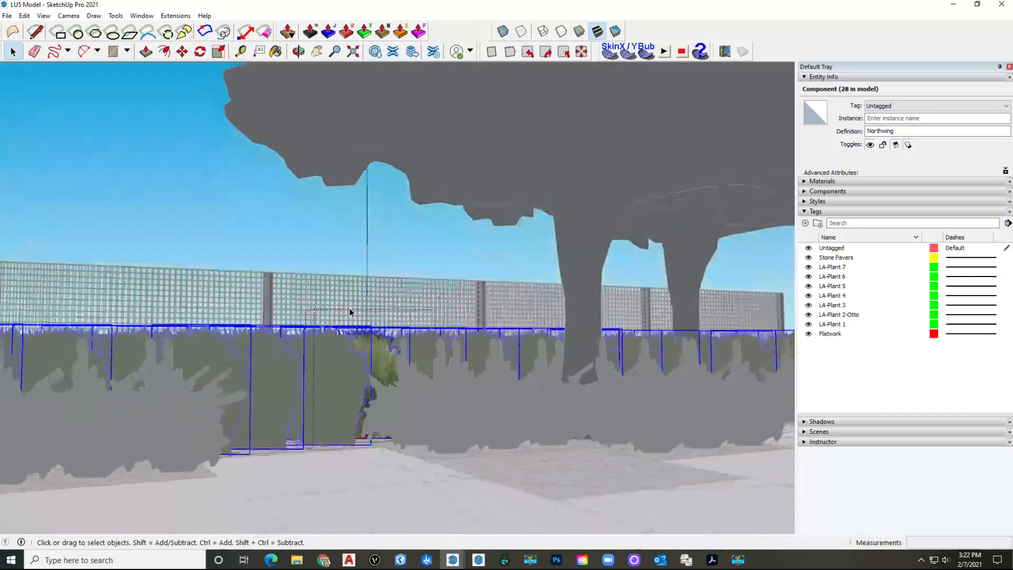
{"action": "key", "text": "space"}
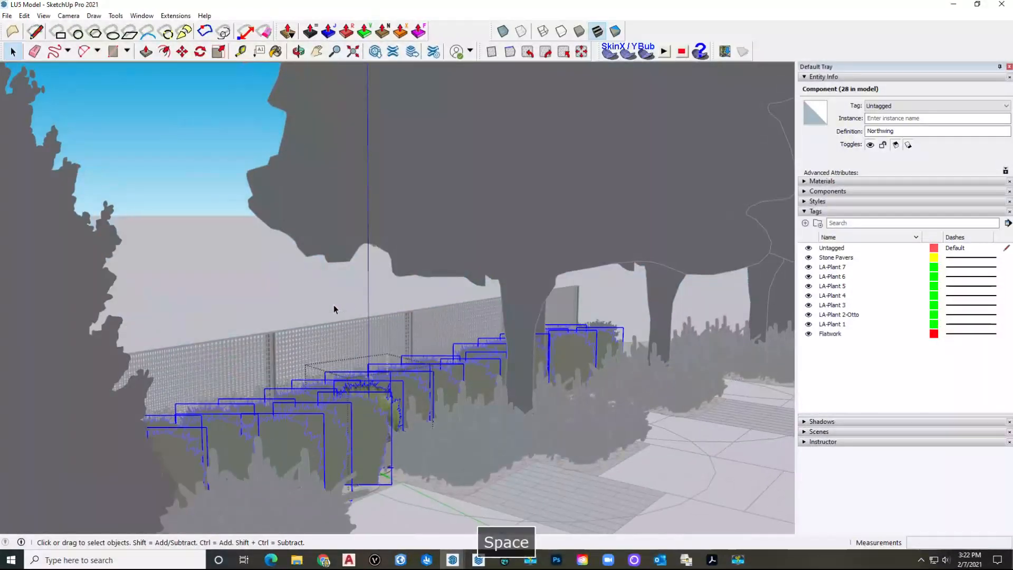
{"action": "key", "text": "Escape"}
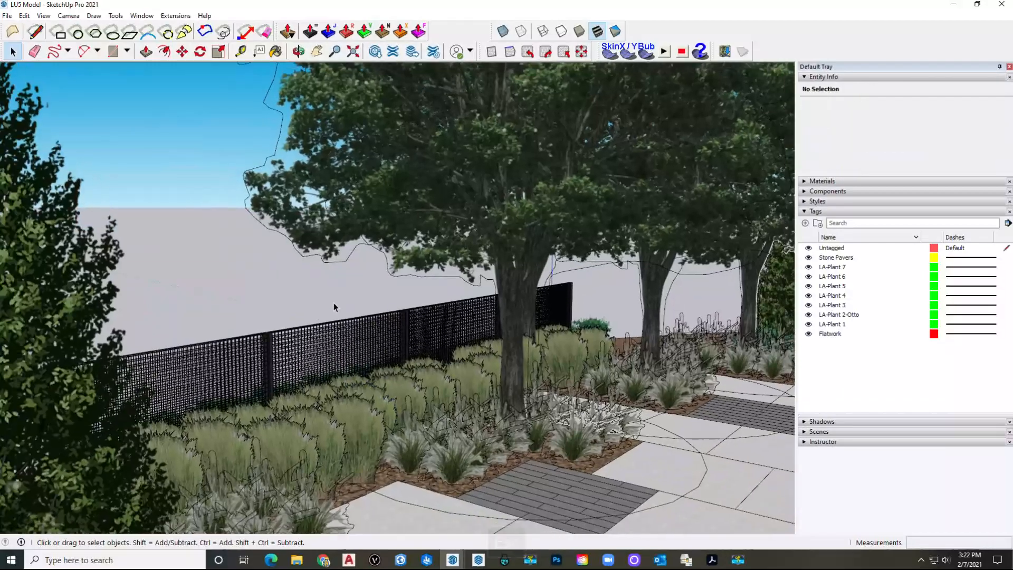
{"action": "scroll", "coordinate": [334, 305], "scroll_direction": "up", "scroll_amount": 3}
{"action": "scroll", "coordinate": [334, 302], "scroll_direction": "down", "scroll_amount": 5}
{"action": "middle_click_drag", "start_coordinate": [333, 303], "coordinate": [378, 319]}
{"action": "scroll", "coordinate": [356, 306], "scroll_direction": "up", "scroll_amount": 2}
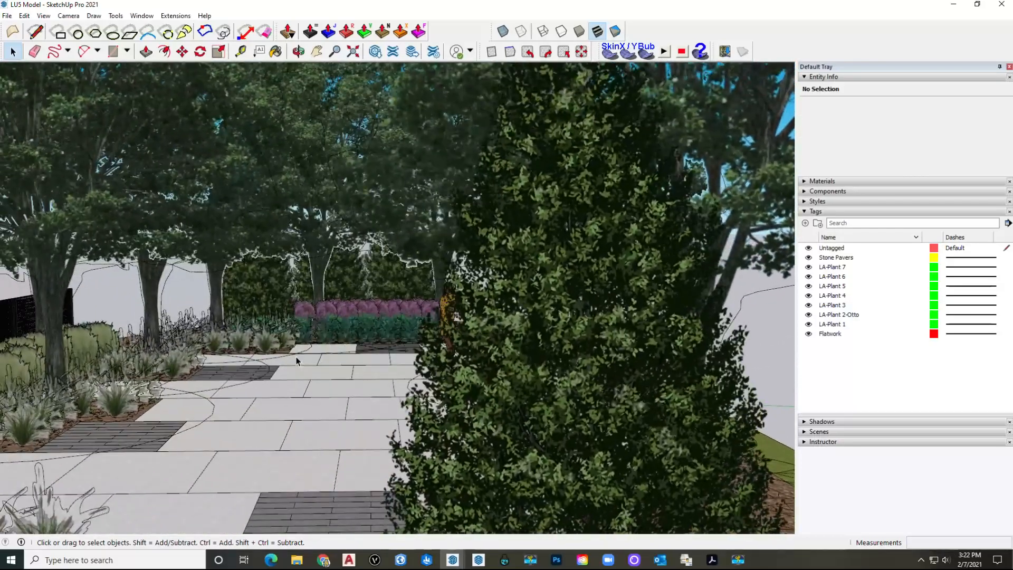
{"action": "middle_click_drag", "start_coordinate": [180, 349], "coordinate": [115, 384]}
{"action": "middle_click_drag", "start_coordinate": [404, 330], "coordinate": [285, 327]}
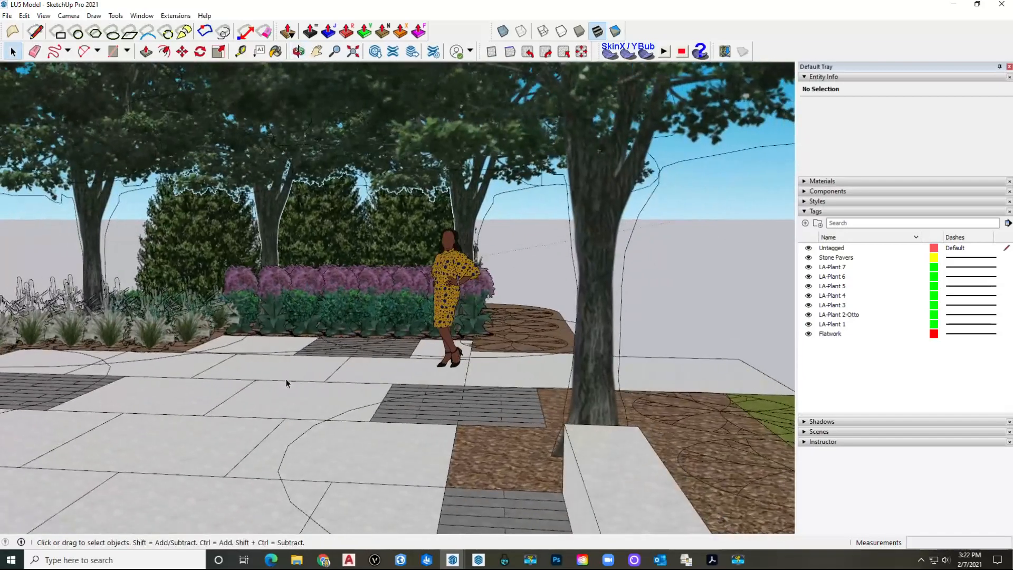
{"action": "left_click", "coordinate": [323, 558]}
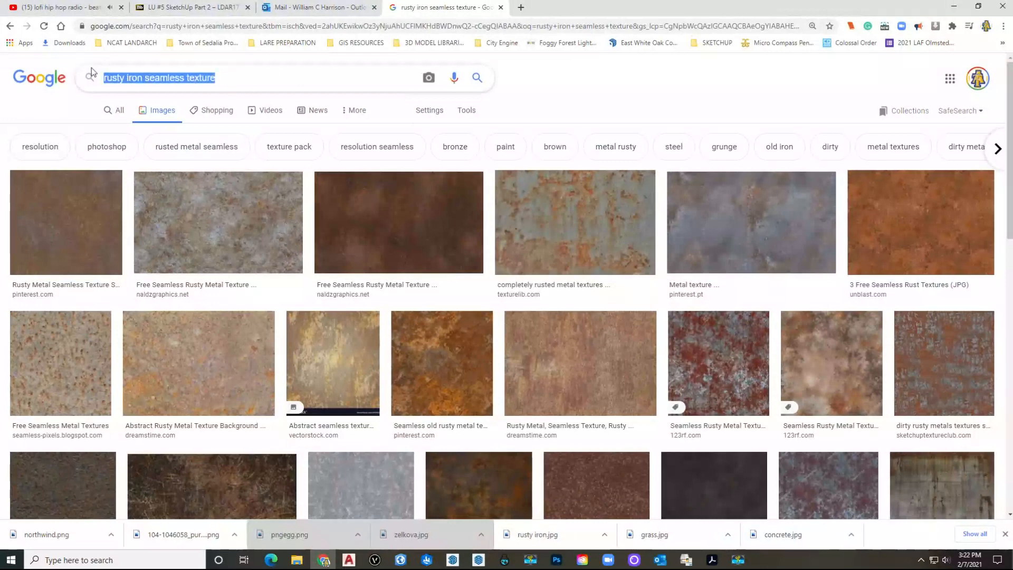
Step: Search Google Images for 'otto luyken laurel picture', filtered to large images
{"action": "type", "text": "ott"}
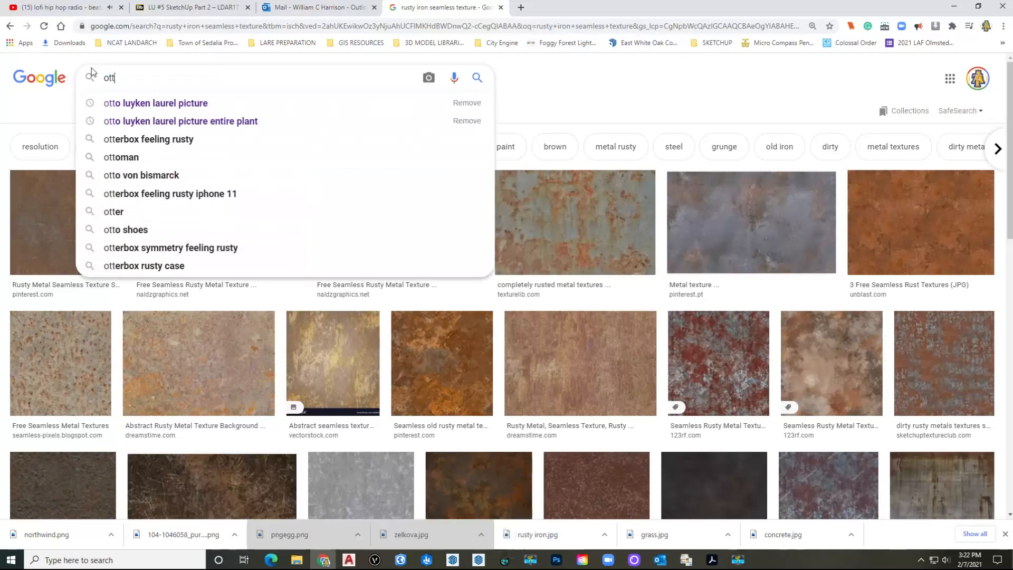
{"action": "left_click", "coordinate": [154, 102]}
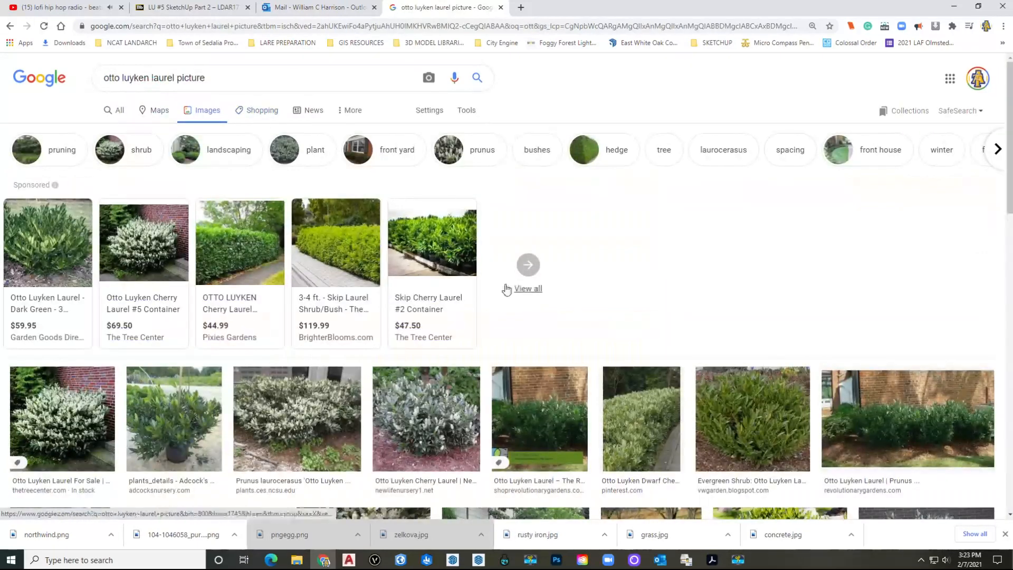
{"action": "scroll", "coordinate": [506, 291], "scroll_direction": "down", "scroll_amount": 2}
{"action": "scroll", "coordinate": [311, 159], "scroll_direction": "up", "scroll_amount": 2}
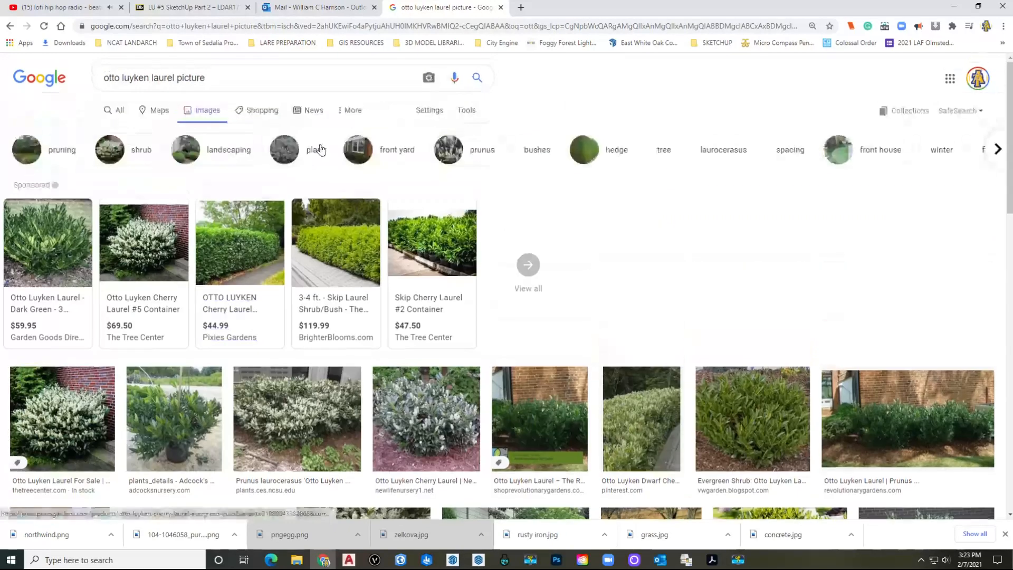
{"action": "left_click", "coordinate": [467, 109]}
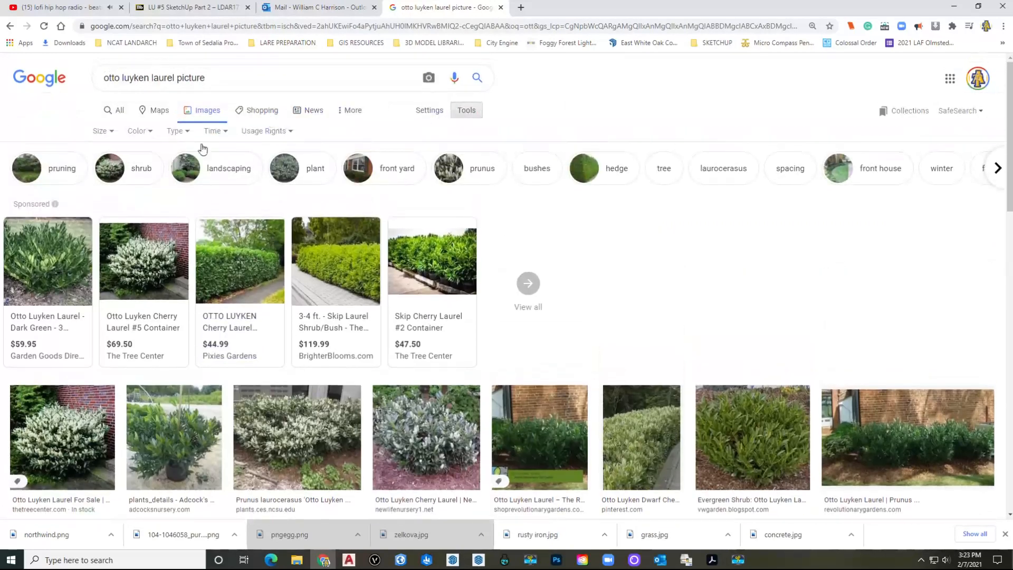
{"action": "left_click", "coordinate": [103, 131]}
{"action": "left_click", "coordinate": [109, 165]}
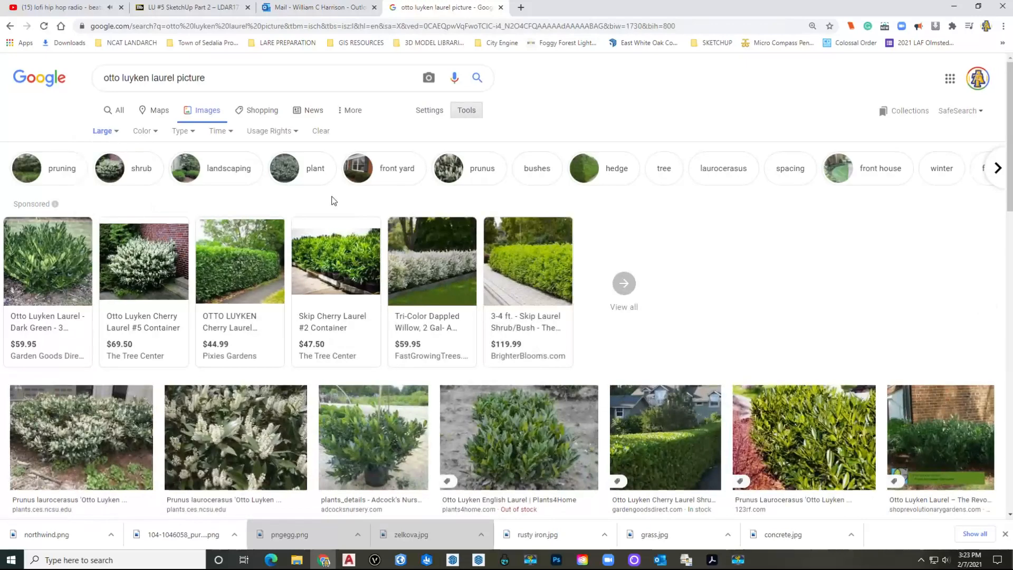
{"action": "scroll", "coordinate": [249, 285], "scroll_direction": "down", "scroll_amount": 1}
{"action": "scroll", "coordinate": [244, 278], "scroll_direction": "up", "scroll_amount": 1}
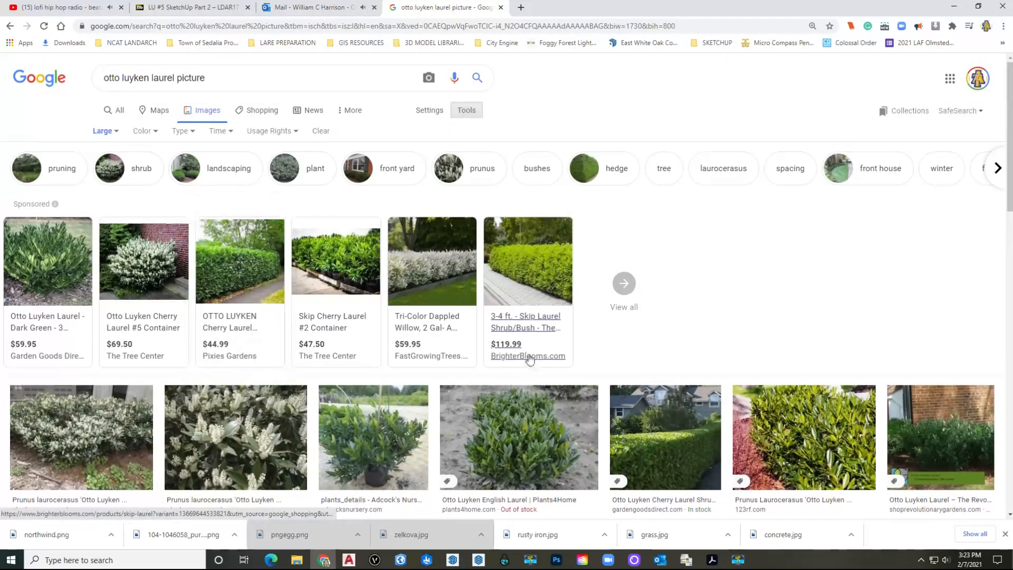
Step: Save the Tree Center laurel photo into the Textures folder, then return to SketchUp
{"action": "left_click", "coordinate": [144, 251]}
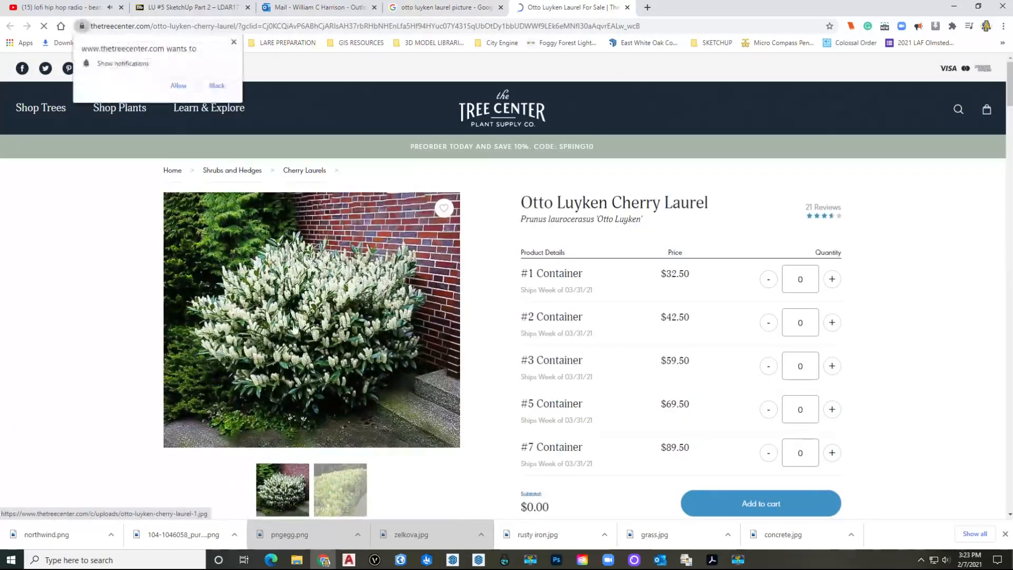
{"action": "right_click", "coordinate": [293, 323]}
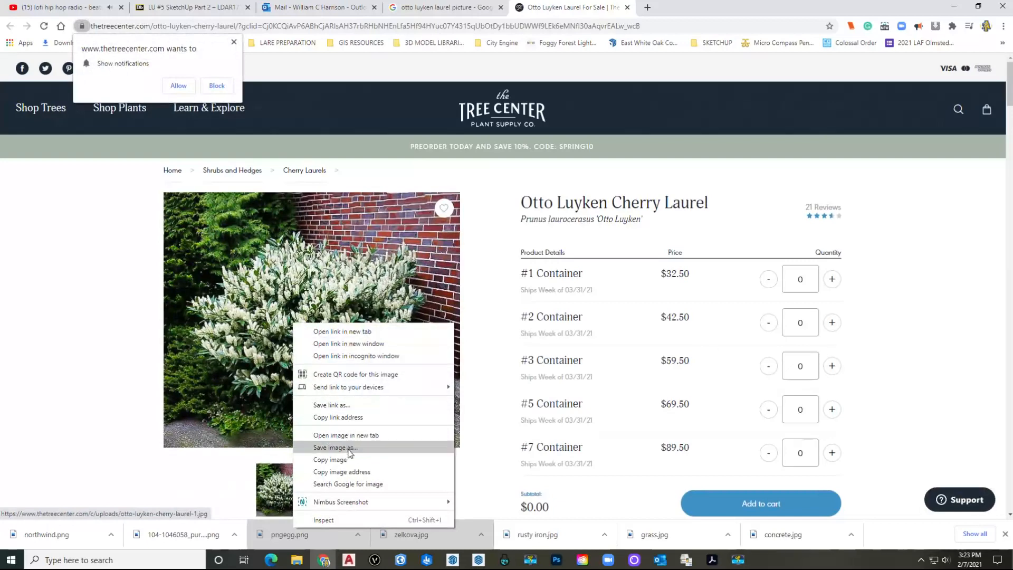
{"action": "left_click", "coordinate": [348, 453]}
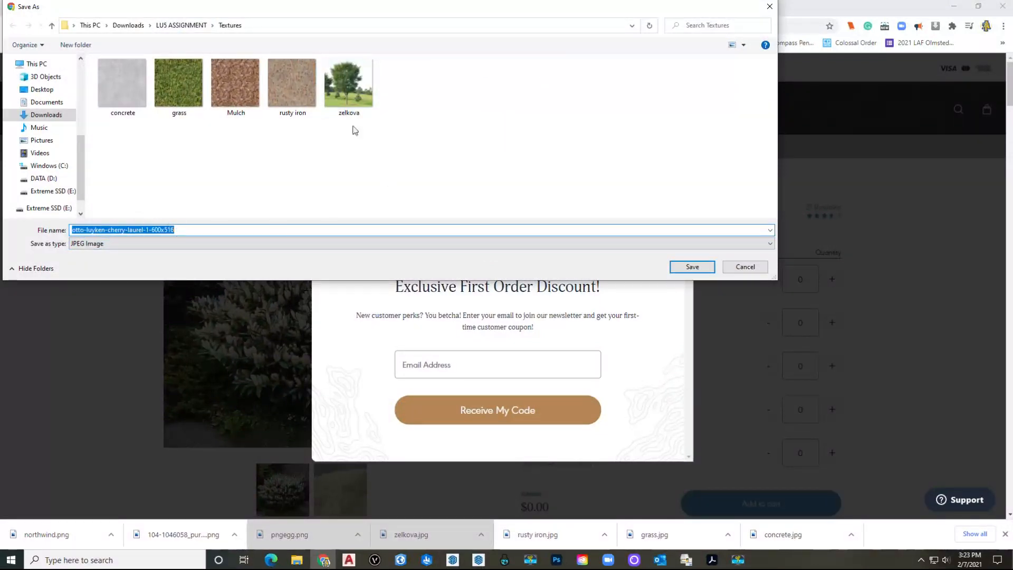
{"action": "left_click", "coordinate": [692, 267]}
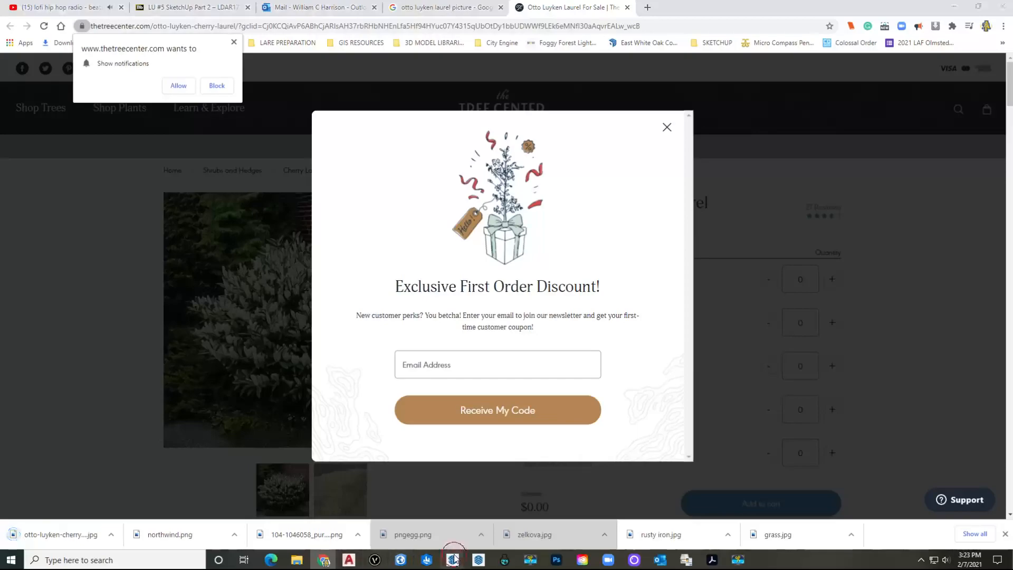
{"action": "mouse_move", "coordinate": [452, 559]}
{"action": "left_click", "coordinate": [508, 514]}
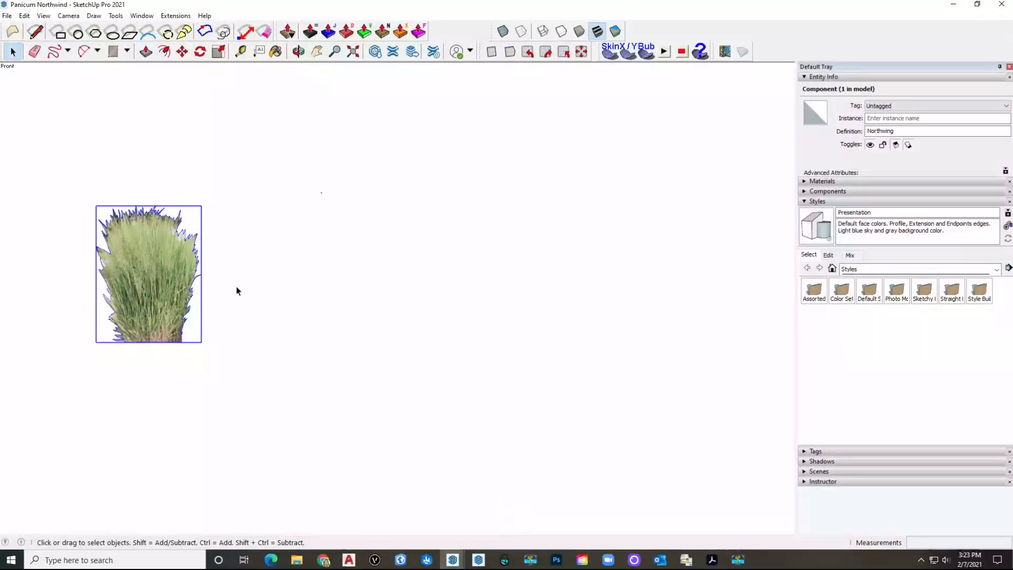
Step: Import the cherry laurel image from Downloads > LU5 ASSIGNMENT > Textures using All Supported Image Types
{"action": "left_click", "coordinate": [7, 15]}
{"action": "mouse_move", "coordinate": [24, 15]}
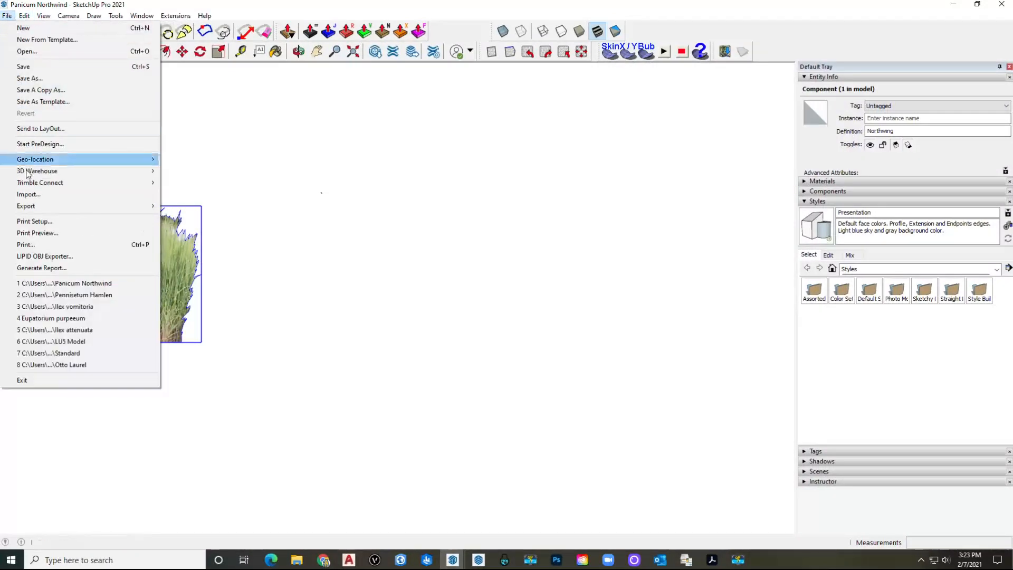
{"action": "left_click", "coordinate": [29, 193]}
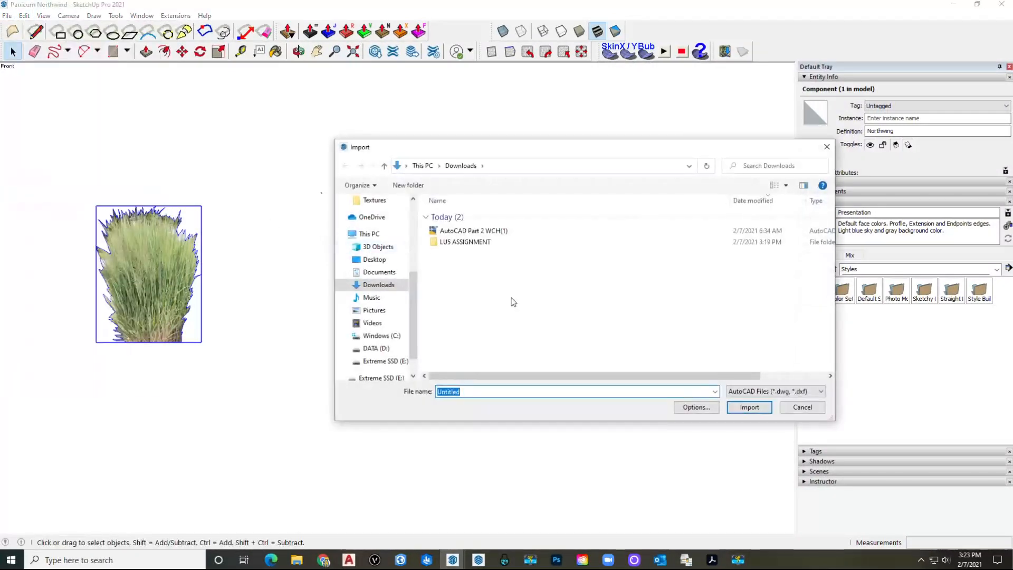
{"action": "left_click", "coordinate": [381, 289]}
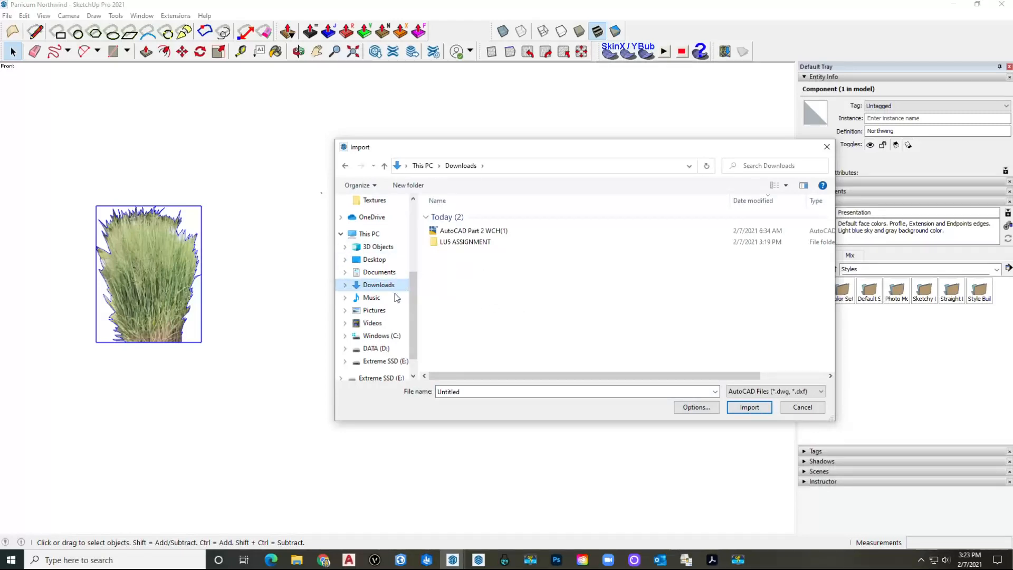
{"action": "double_click", "coordinate": [455, 242]}
{"action": "double_click", "coordinate": [463, 232]}
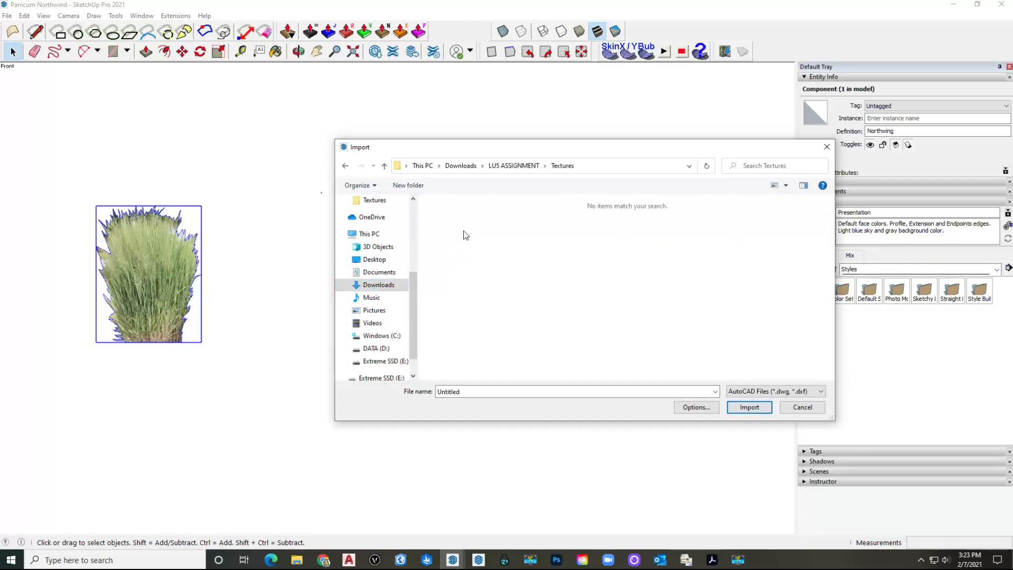
{"action": "left_click", "coordinate": [759, 391]}
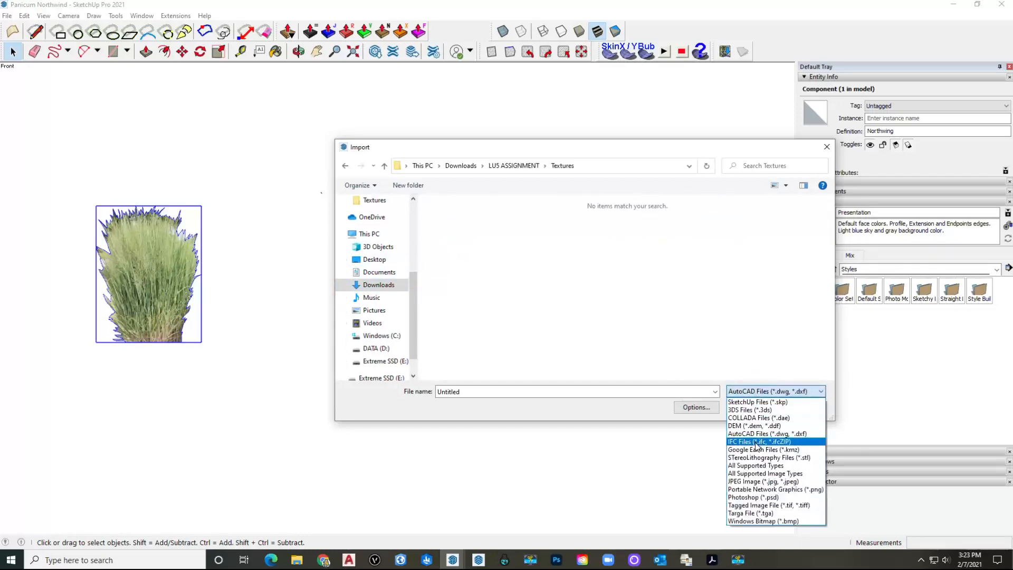
{"action": "left_click", "coordinate": [755, 472]}
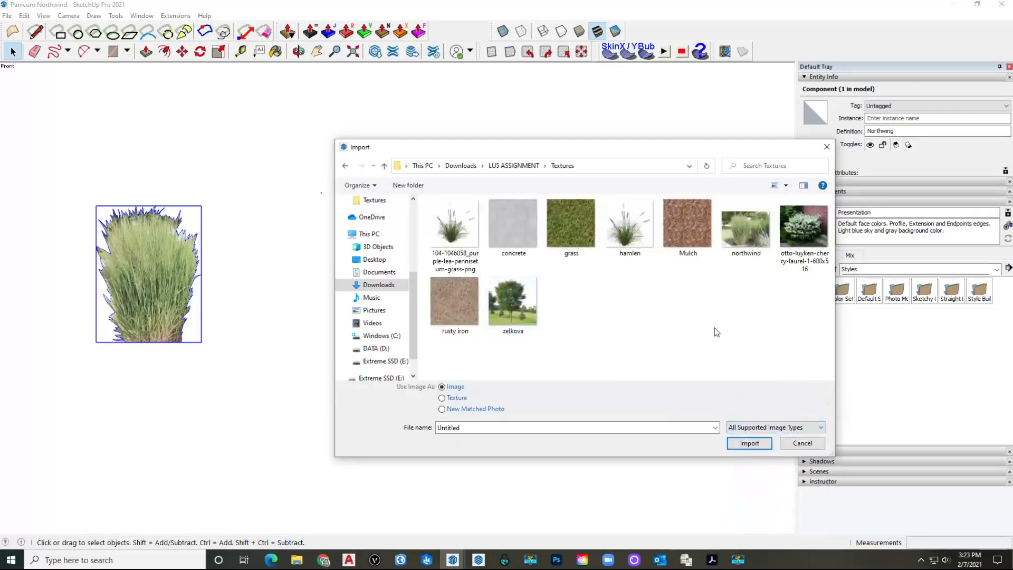
{"action": "left_click", "coordinate": [798, 246]}
{"action": "left_click", "coordinate": [744, 446]}
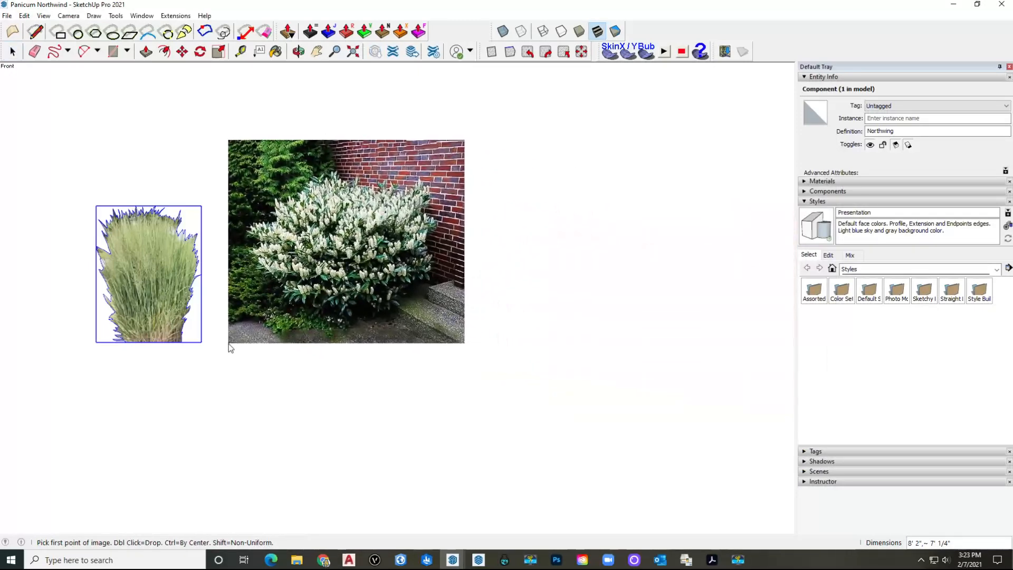
Step: Place the laurel photo beside the grass cut-out by two corners, then deselect
{"action": "left_click", "coordinate": [229, 343]}
{"action": "left_click", "coordinate": [488, 241]}
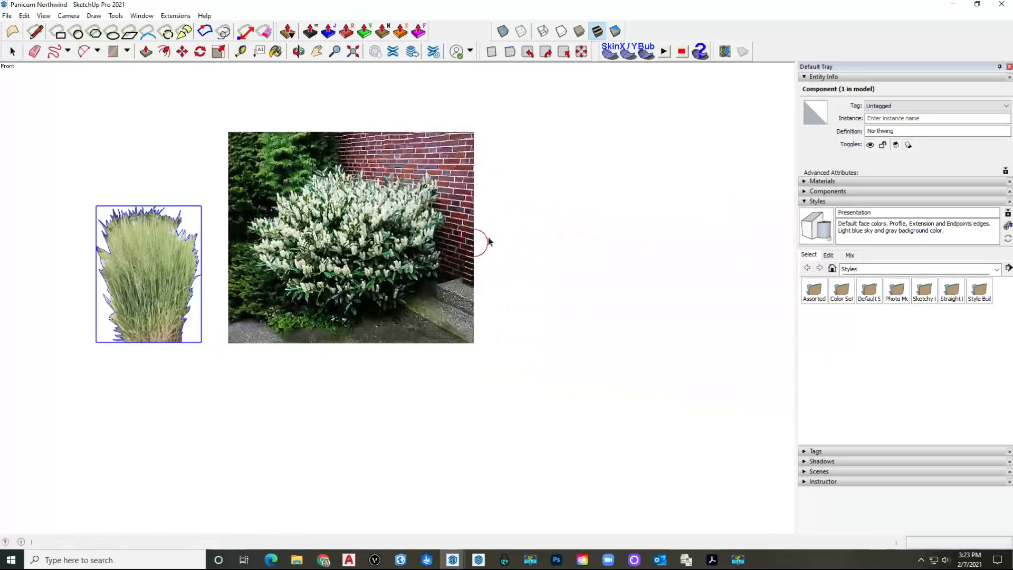
{"action": "key", "text": "space"}
{"action": "left_click", "coordinate": [567, 174]}
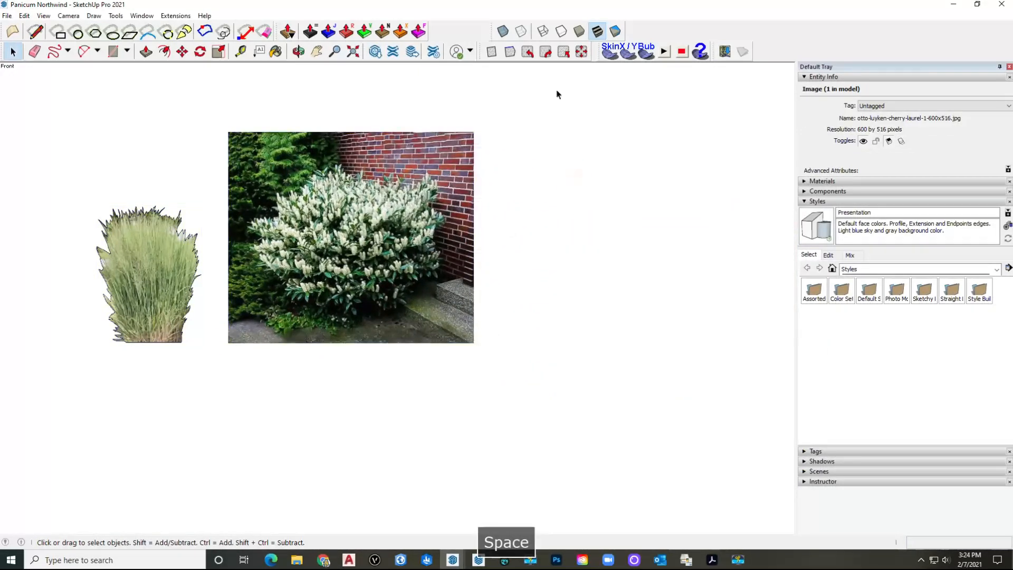
Step: Enable the Views toolbar and dock it with the other toolbars
{"action": "right_click", "coordinate": [732, 22]}
{"action": "scroll", "coordinate": [760, 348], "scroll_direction": "down", "scroll_amount": 5}
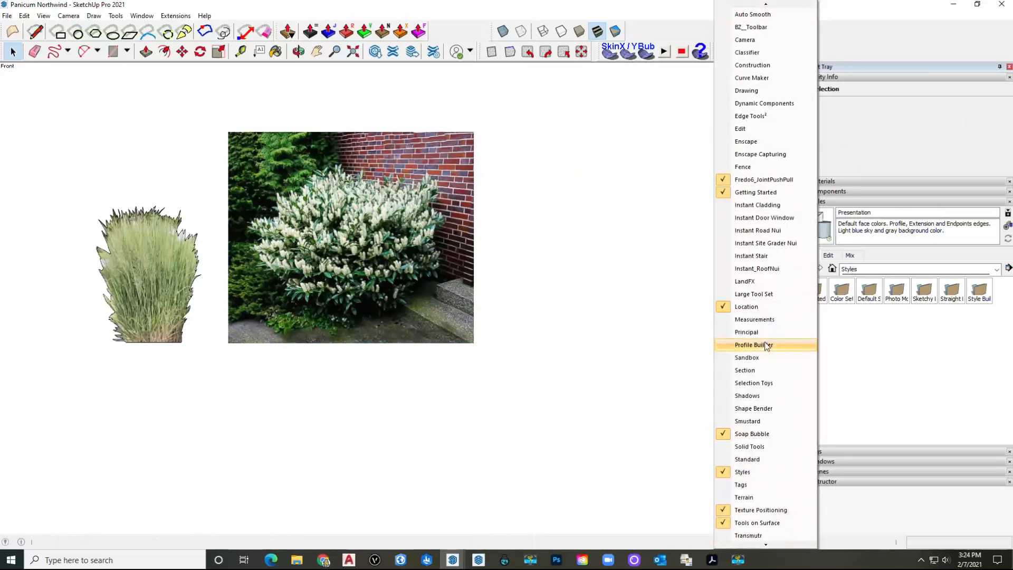
{"action": "left_click", "coordinate": [755, 522]}
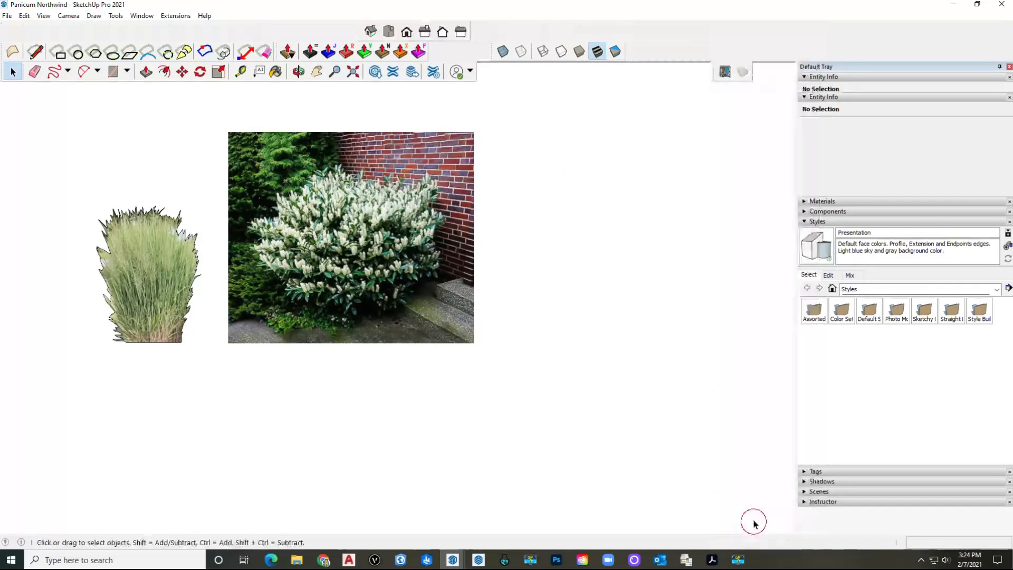
{"action": "left_click_drag", "start_coordinate": [358, 29], "coordinate": [535, 44]}
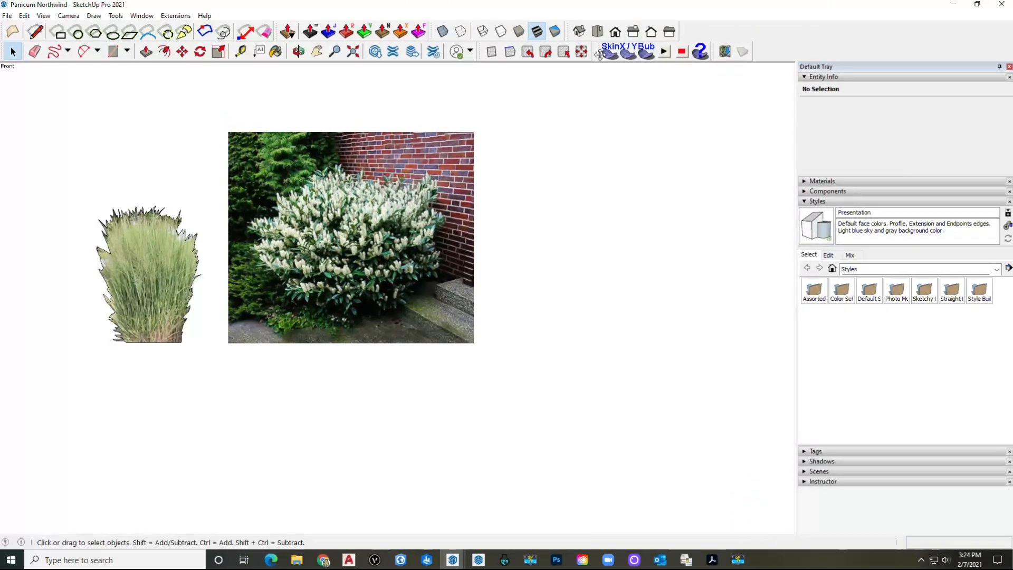
Step: Show the Front view in parallel projection, frame the images, and select the laurel photo
{"action": "left_click", "coordinate": [615, 33]}
{"action": "left_click", "coordinate": [68, 15]}
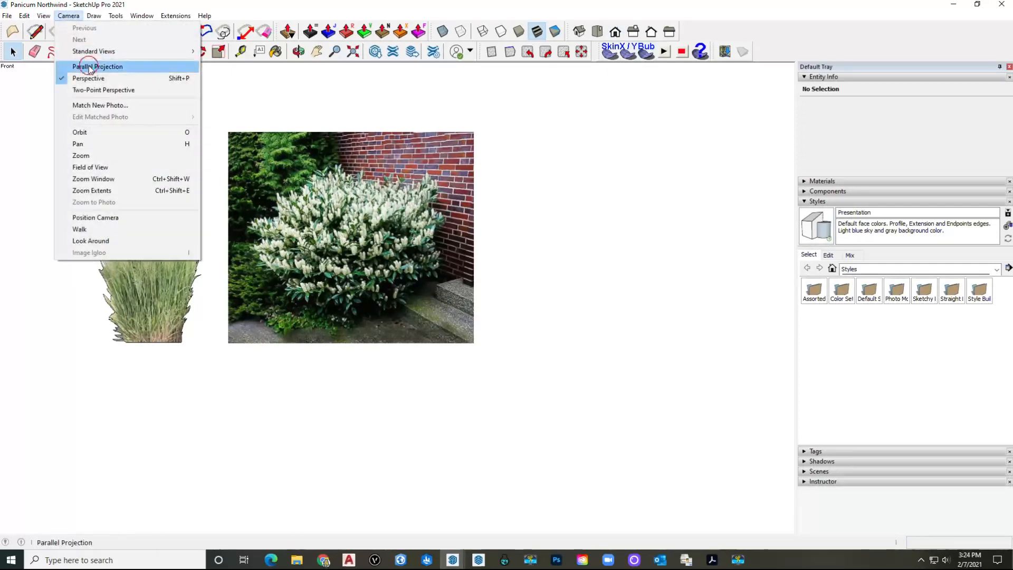
{"action": "left_click", "coordinate": [87, 67]}
{"action": "middle_click_drag", "start_coordinate": [326, 247], "coordinate": [299, 272], "text": "shift"}
{"action": "scroll", "coordinate": [227, 274], "scroll_direction": "up", "scroll_amount": 1}
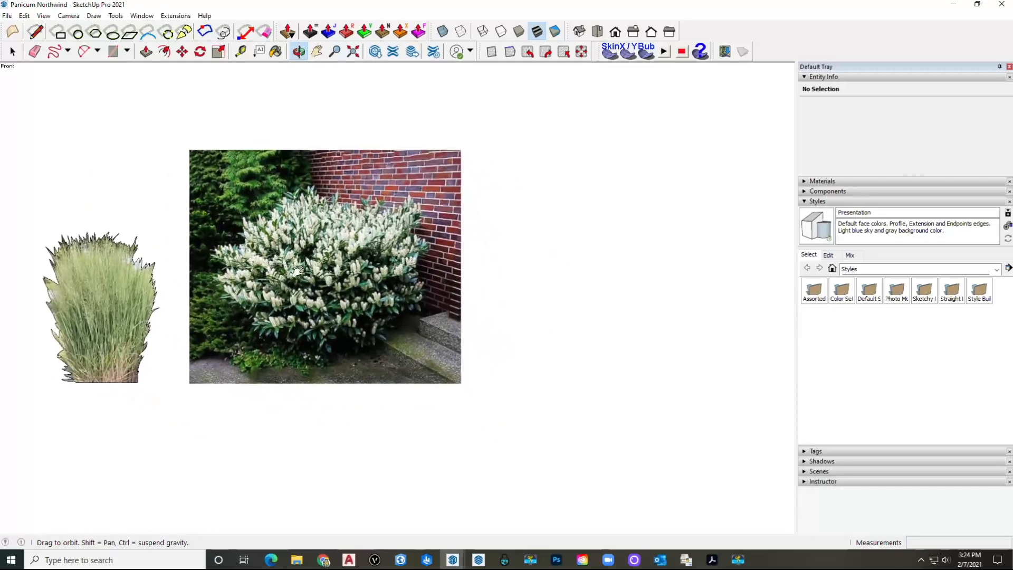
{"action": "scroll", "coordinate": [311, 275], "scroll_direction": "up", "scroll_amount": 1}
{"action": "scroll", "coordinate": [311, 275], "scroll_direction": "up", "scroll_amount": 6}
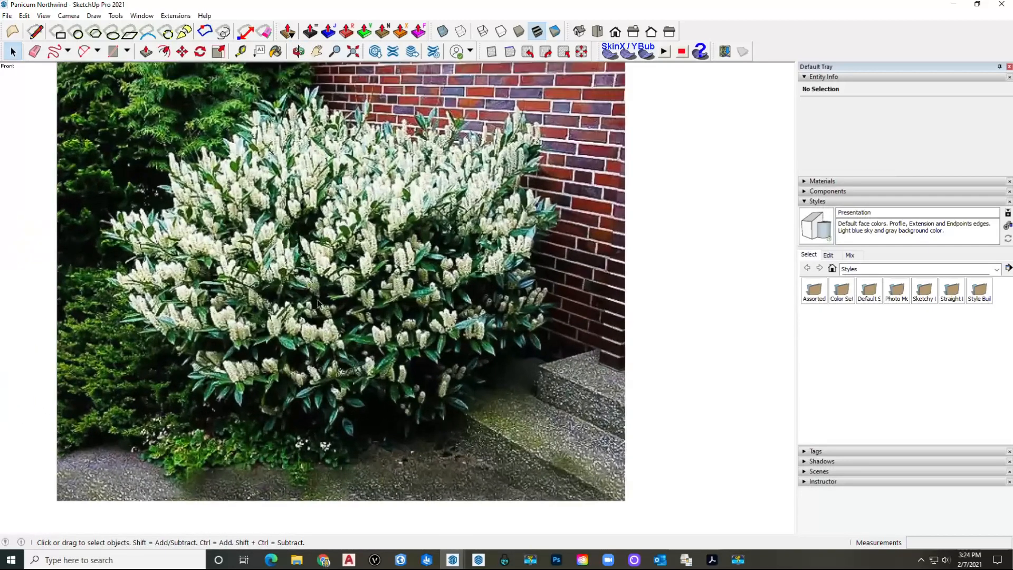
{"action": "middle_click_drag", "start_coordinate": [332, 307], "coordinate": [380, 312], "text": "shift"}
{"action": "scroll", "coordinate": [341, 277], "scroll_direction": "down", "scroll_amount": 4}
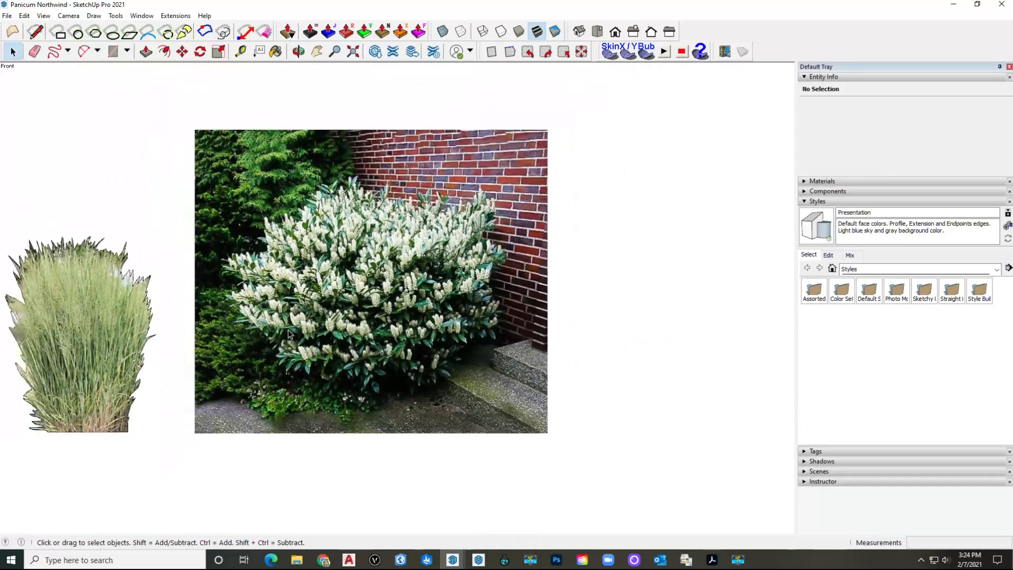
{"action": "mouse_move", "coordinate": [275, 271]}
{"action": "middle_mouse_down", "text": "shift"}
{"action": "mouse_move", "coordinate": [295, 276]}
{"action": "mouse_move", "coordinate": [266, 277]}
{"action": "middle_mouse_up", "text": "shift"}
{"action": "scroll", "coordinate": [309, 358], "scroll_direction": "up", "scroll_amount": 4}
{"action": "scroll", "coordinate": [317, 296], "scroll_direction": "down", "scroll_amount": 3}
{"action": "left_click", "coordinate": [349, 254]}
Step: Explode the photo into plain editable geometry and turn on X-ray transparency for tracing
{"action": "right_click", "coordinate": [351, 252]}
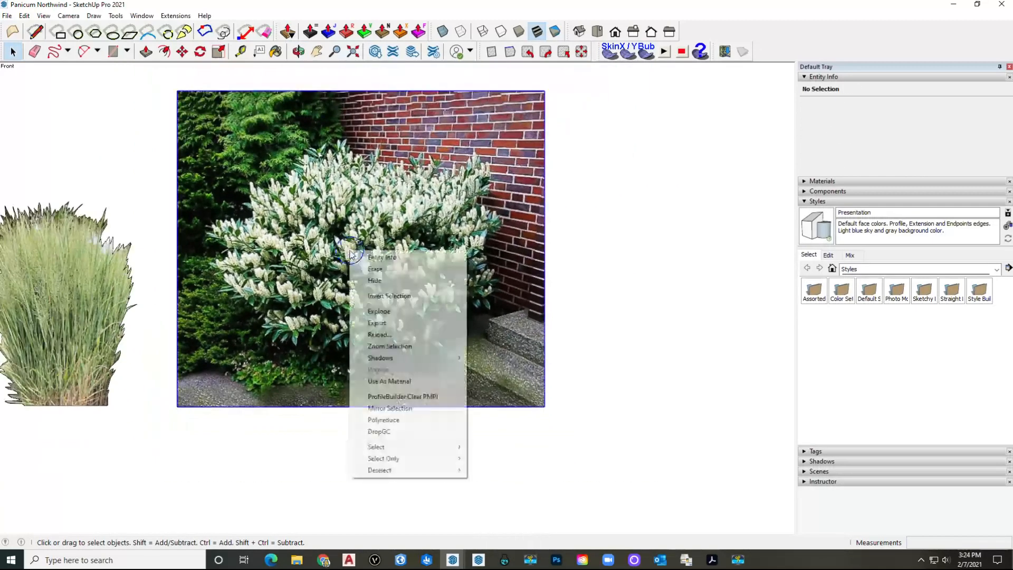
{"action": "left_click", "coordinate": [384, 310]}
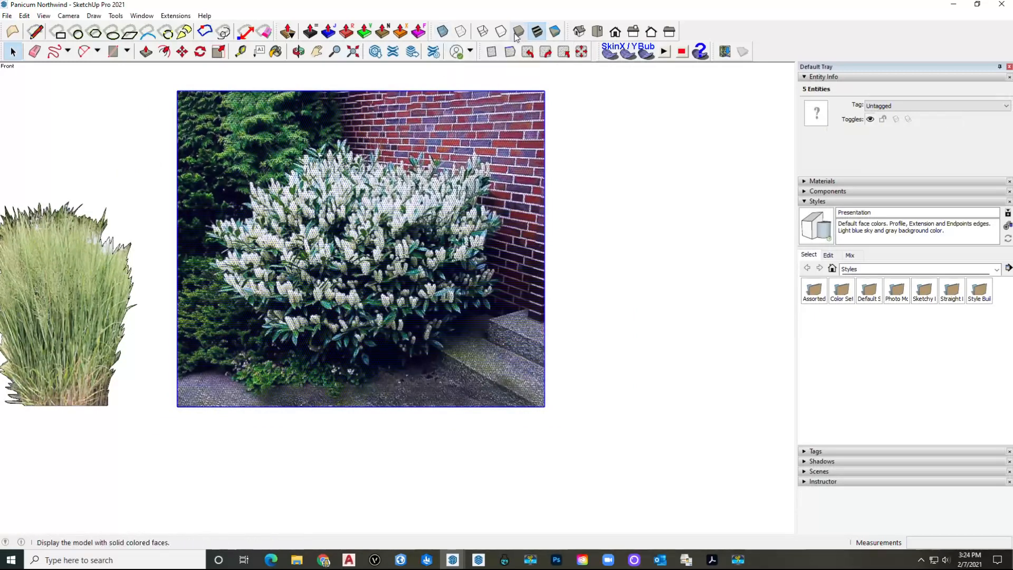
{"action": "right_click", "coordinate": [712, 32]}
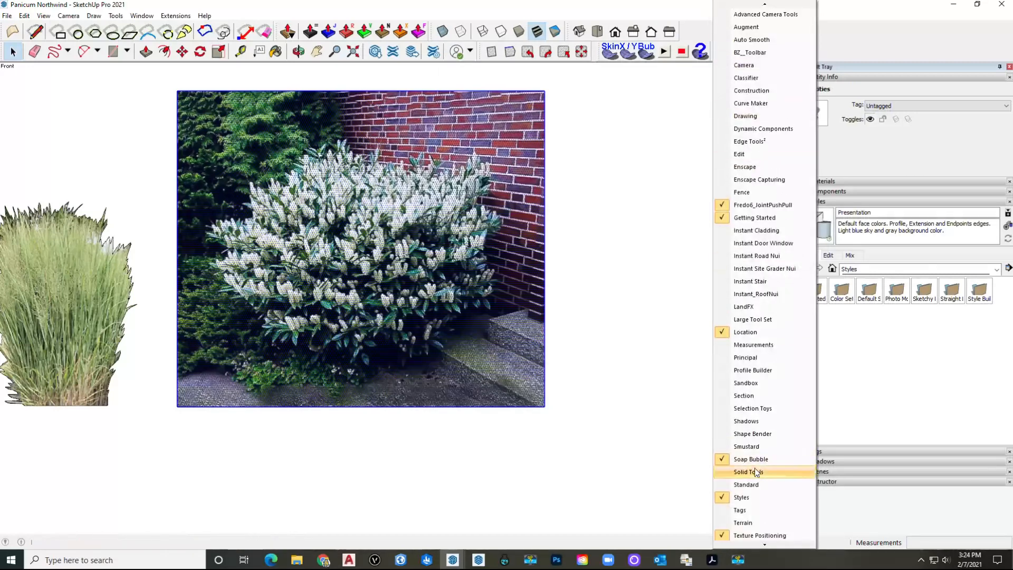
{"action": "left_click", "coordinate": [442, 31]}
{"action": "left_click", "coordinate": [628, 242]}
{"action": "scroll", "coordinate": [302, 316], "scroll_direction": "up", "scroll_amount": 2}
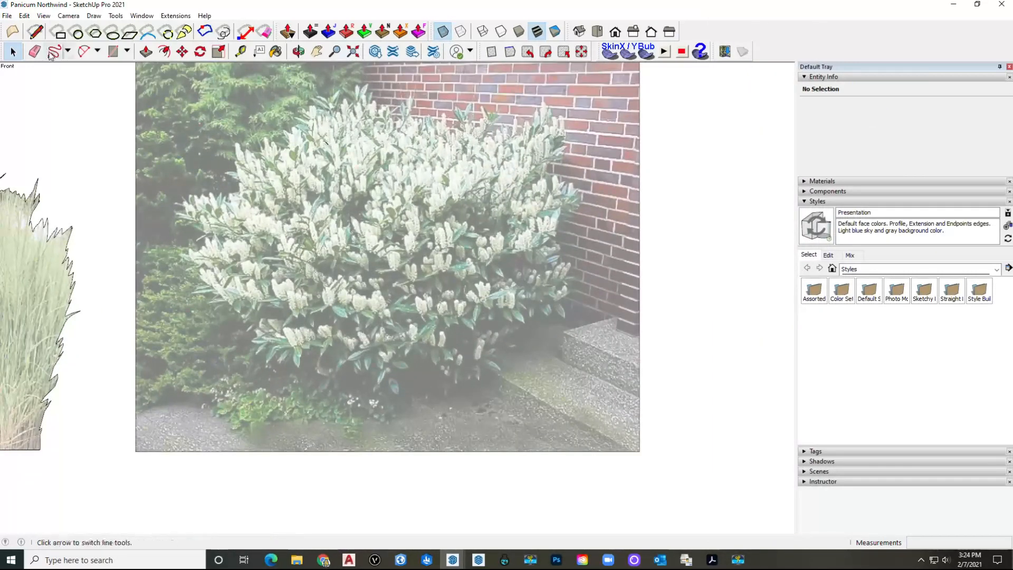
Step: With the Freehand tool, trace the bush's lower-left edge upward in short strokes
{"action": "left_click", "coordinate": [67, 53]}
{"action": "left_click", "coordinate": [78, 81]}
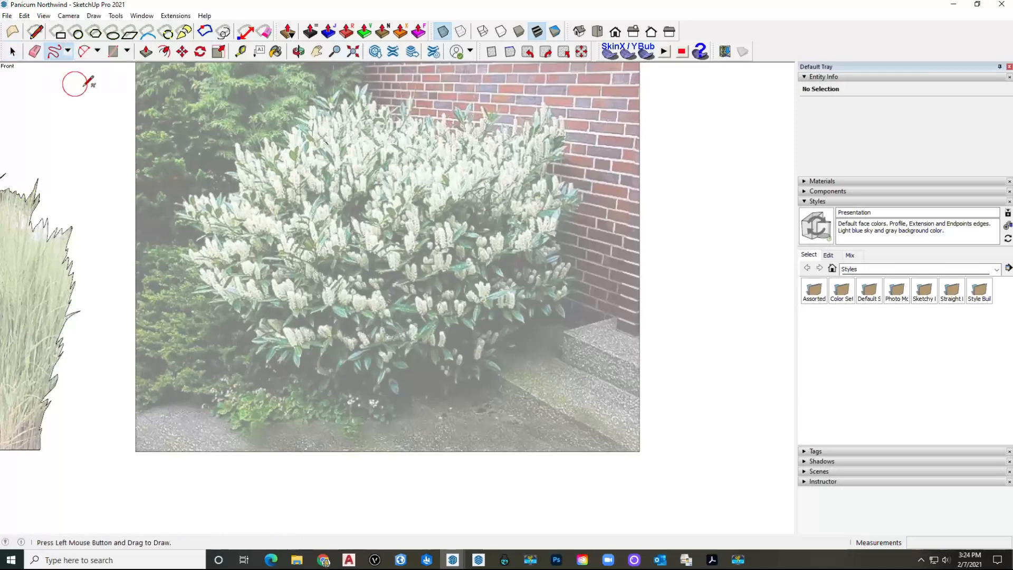
{"action": "scroll", "coordinate": [306, 364], "scroll_direction": "up", "scroll_amount": 4}
{"action": "scroll", "coordinate": [317, 382], "scroll_direction": "up", "scroll_amount": 2}
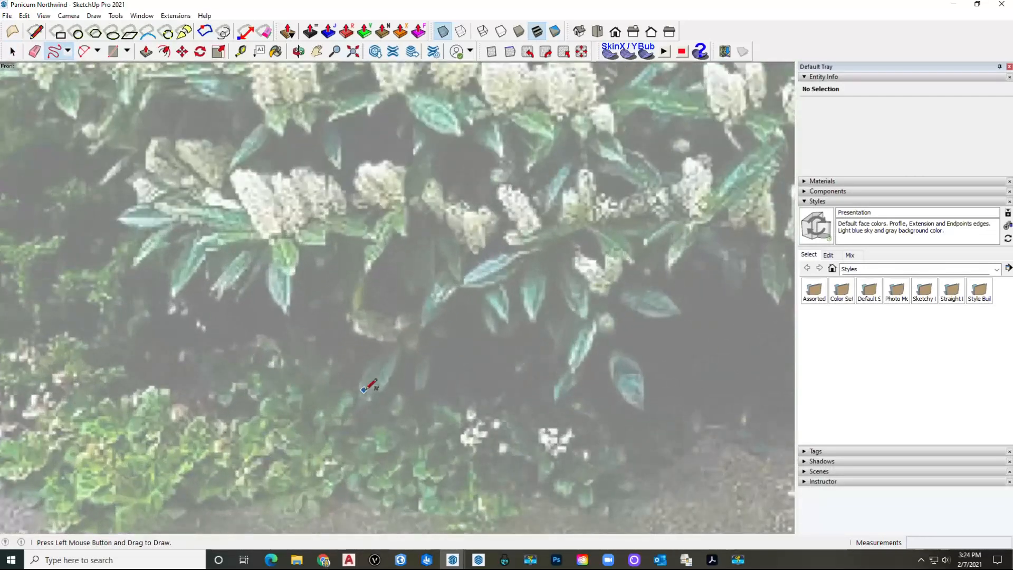
{"action": "left_click_drag", "start_coordinate": [368, 393], "coordinate": [353, 374]}
{"action": "left_click_drag", "start_coordinate": [136, 241], "coordinate": [135, 243]}
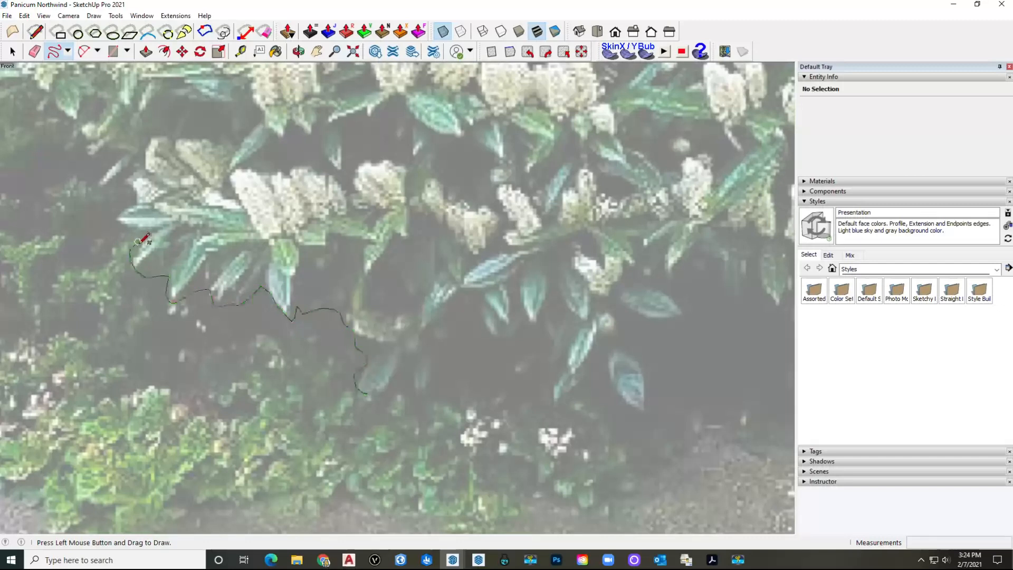
{"action": "middle_click_drag", "start_coordinate": [137, 242], "coordinate": [302, 291], "text": "shift"}
{"action": "left_click_drag", "start_coordinate": [301, 293], "coordinate": [300, 256]}
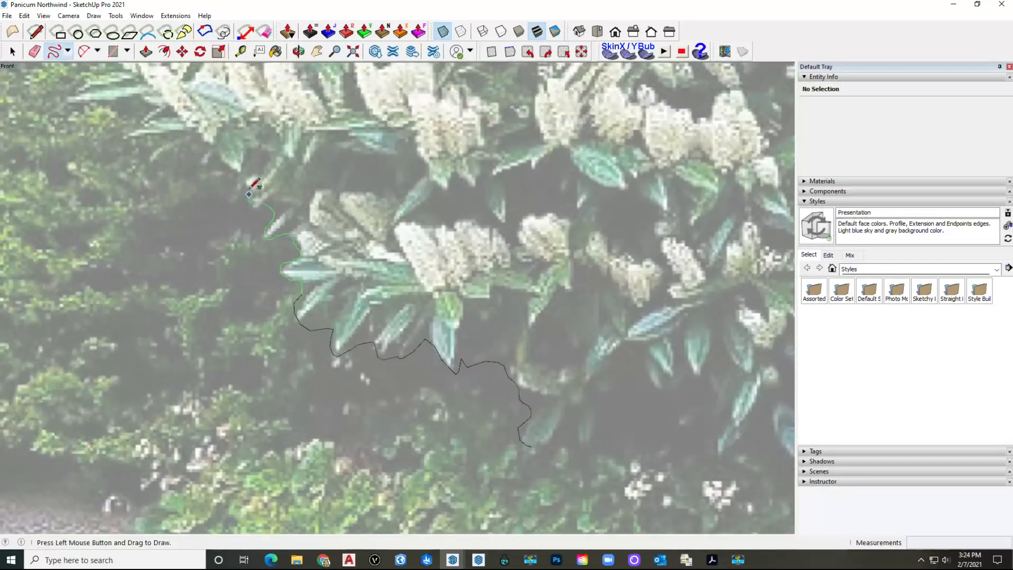
{"action": "left_click_drag", "start_coordinate": [254, 183], "coordinate": [253, 186]}
{"action": "middle_click_drag", "start_coordinate": [253, 185], "coordinate": [339, 320], "text": "shift"}
{"action": "left_click_drag", "start_coordinate": [315, 346], "coordinate": [274, 329]}
{"action": "left_click_drag", "start_coordinate": [214, 285], "coordinate": [174, 232]}
{"action": "middle_click_drag", "start_coordinate": [174, 232], "coordinate": [300, 420], "text": "shift"}
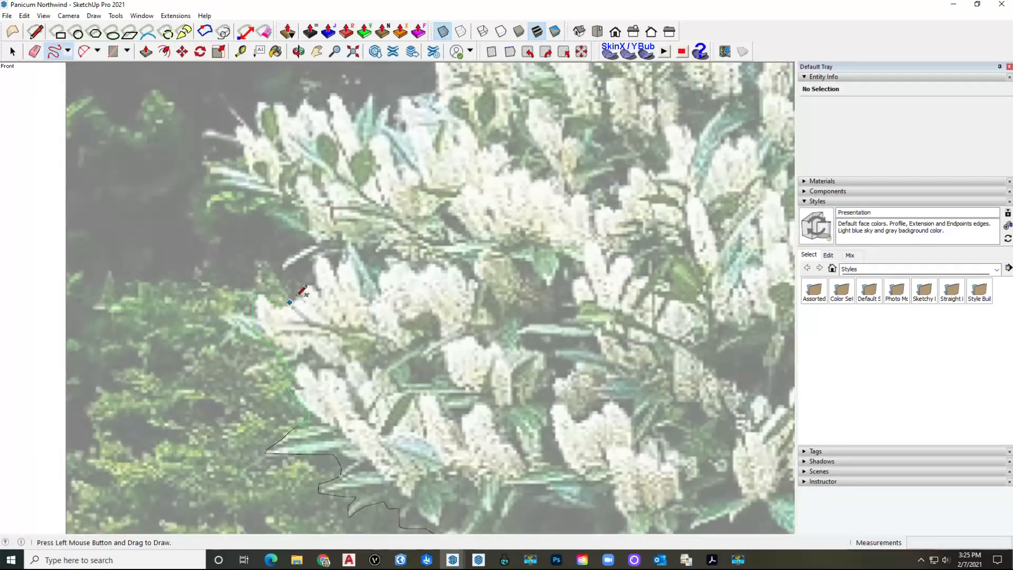
{"action": "left_click_drag", "start_coordinate": [309, 292], "coordinate": [310, 287]}
{"action": "middle_click_drag", "start_coordinate": [310, 287], "coordinate": [361, 352], "text": "shift"}
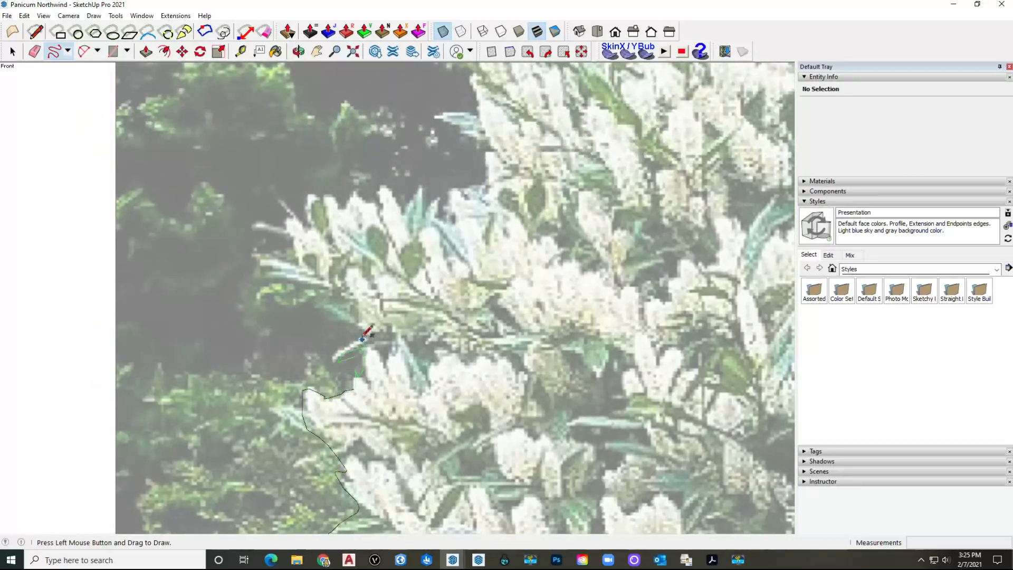
{"action": "left_click_drag", "start_coordinate": [356, 323], "coordinate": [327, 300]}
{"action": "left_click_drag", "start_coordinate": [268, 252], "coordinate": [269, 251]}
{"action": "middle_click_drag", "start_coordinate": [268, 252], "coordinate": [344, 381], "text": "shift"}
Step: Continue the freehand outline up the bush's left side and across its top edge
{"action": "left_click_drag", "start_coordinate": [360, 349], "coordinate": [384, 326]}
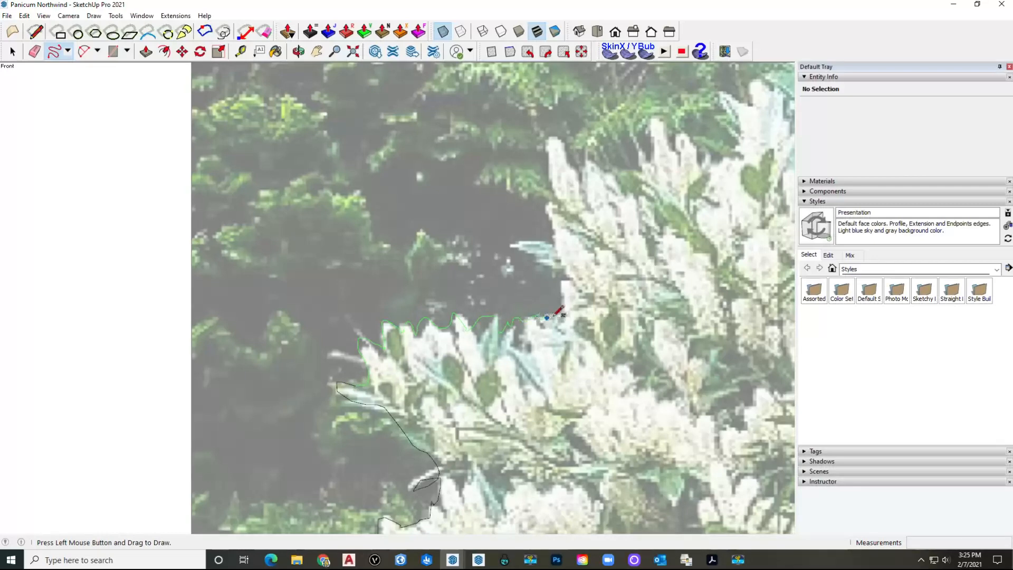
{"action": "left_click_drag", "start_coordinate": [568, 281], "coordinate": [570, 280]}
{"action": "middle_click_drag", "start_coordinate": [569, 280], "coordinate": [601, 389], "text": "shift"}
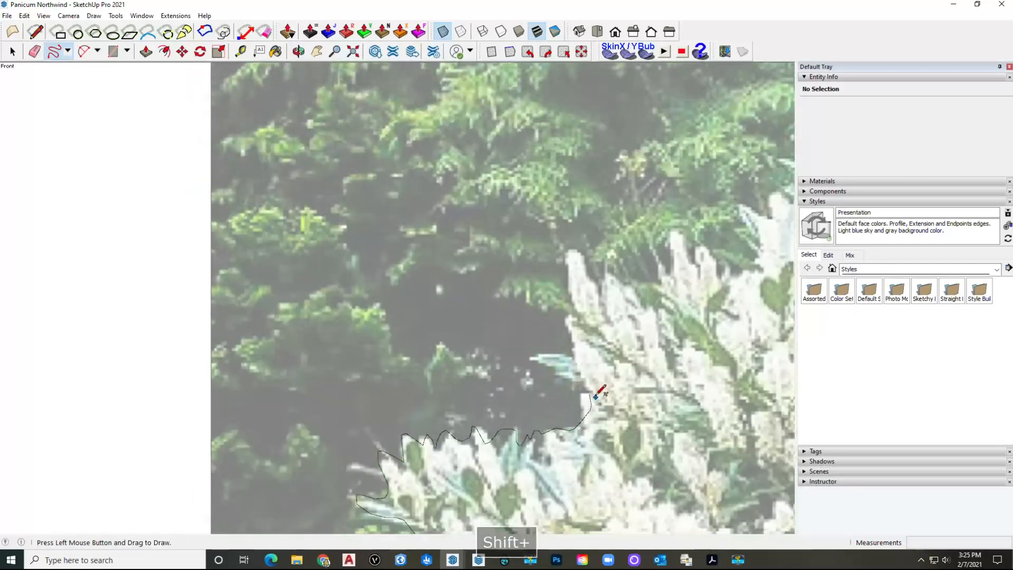
{"action": "left_click_drag", "start_coordinate": [588, 394], "coordinate": [567, 327]}
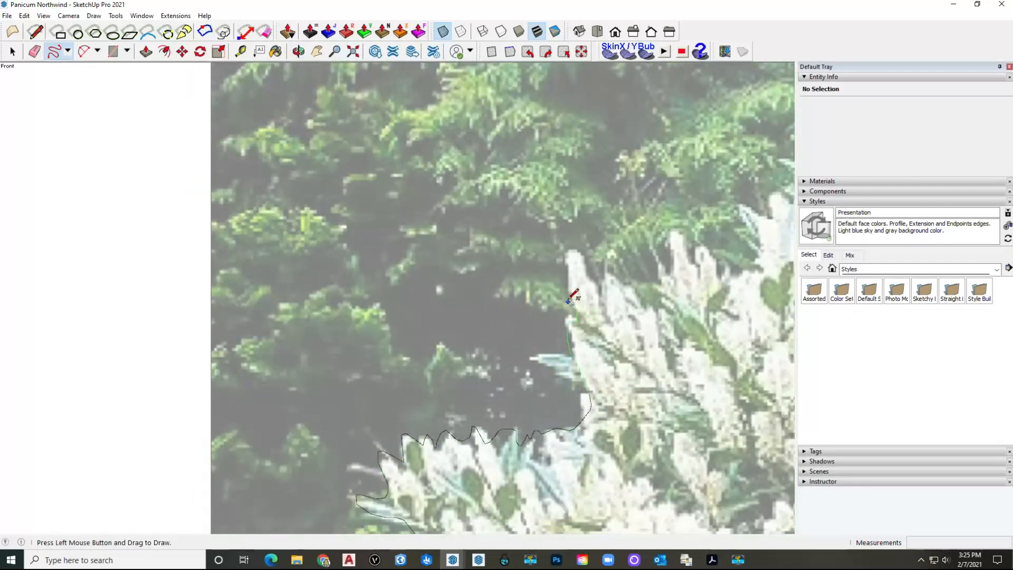
{"action": "left_click_drag", "start_coordinate": [563, 286], "coordinate": [561, 283]}
{"action": "middle_click_drag", "start_coordinate": [561, 284], "coordinate": [451, 354], "text": "shift"}
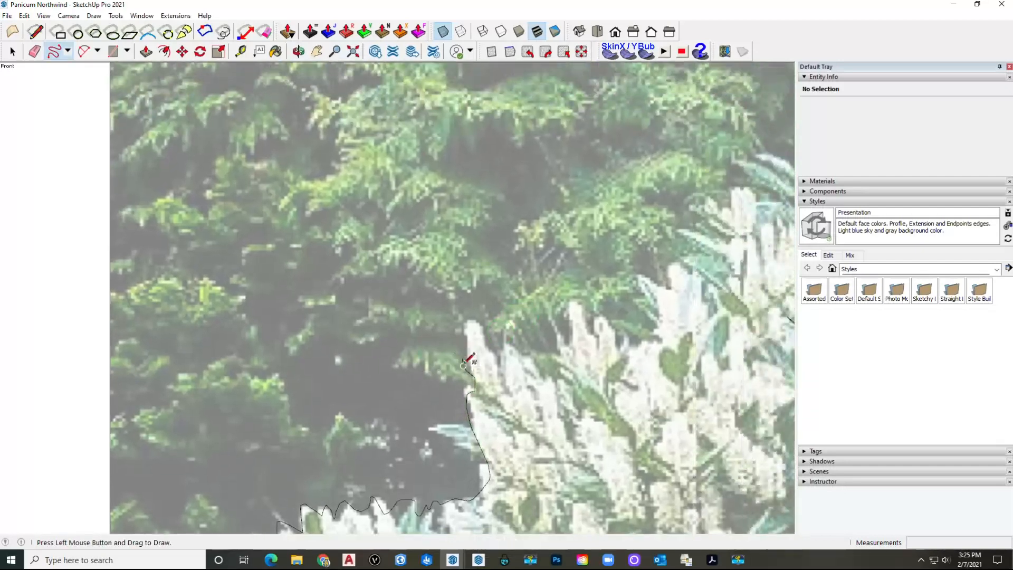
{"action": "left_click_drag", "start_coordinate": [466, 357], "coordinate": [474, 321]}
{"action": "left_click_drag", "start_coordinate": [654, 325], "coordinate": [655, 323]}
{"action": "middle_click_drag", "start_coordinate": [655, 323], "coordinate": [391, 330], "text": "shift"}
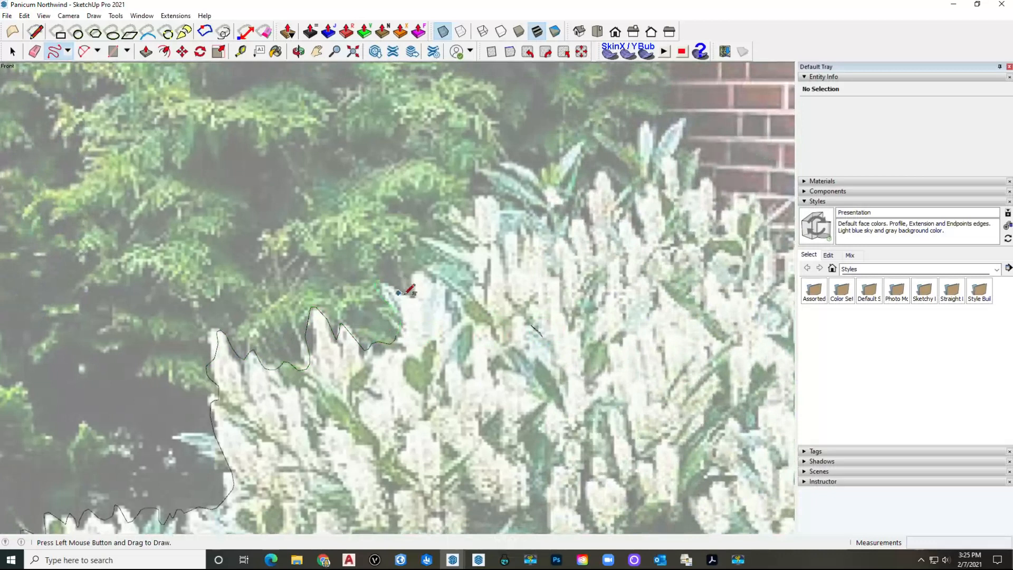
{"action": "mouse_move", "coordinate": [484, 197]}
{"action": "left_mouse_down"}
{"action": "mouse_move", "coordinate": [509, 164]}
{"action": "mouse_move", "coordinate": [573, 147]}
{"action": "left_mouse_up"}
{"action": "left_click_drag", "start_coordinate": [717, 204], "coordinate": [729, 189]}
{"action": "middle_click_drag", "start_coordinate": [728, 189], "coordinate": [377, 182], "text": "shift"}
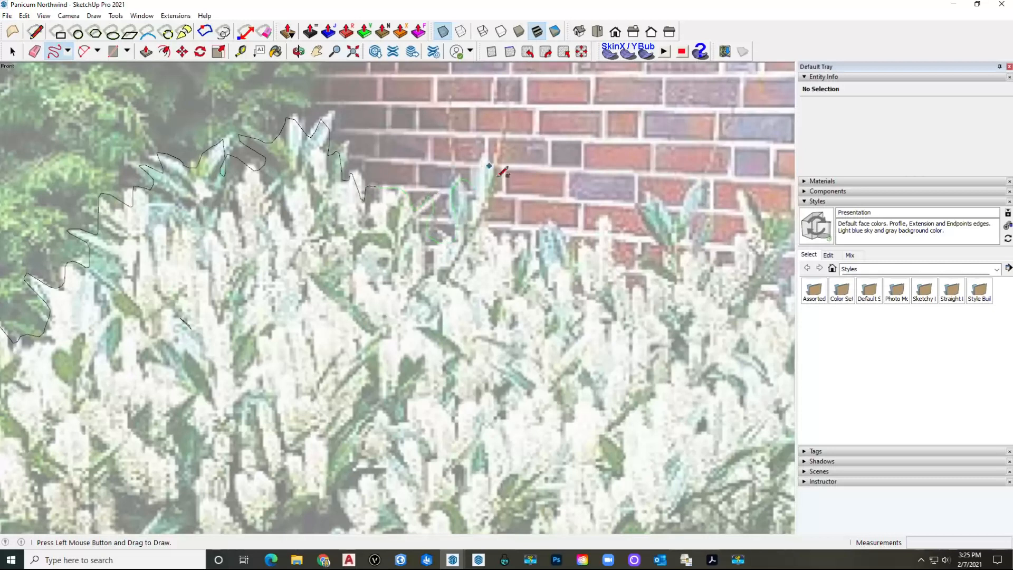
{"action": "mouse_move", "coordinate": [595, 214]}
{"action": "left_mouse_down"}
{"action": "mouse_move", "coordinate": [633, 261]}
{"action": "mouse_move", "coordinate": [677, 217]}
{"action": "mouse_move", "coordinate": [720, 231]}
{"action": "left_mouse_up"}
{"action": "middle_click_drag", "start_coordinate": [720, 231], "coordinate": [322, 278], "text": "shift"}
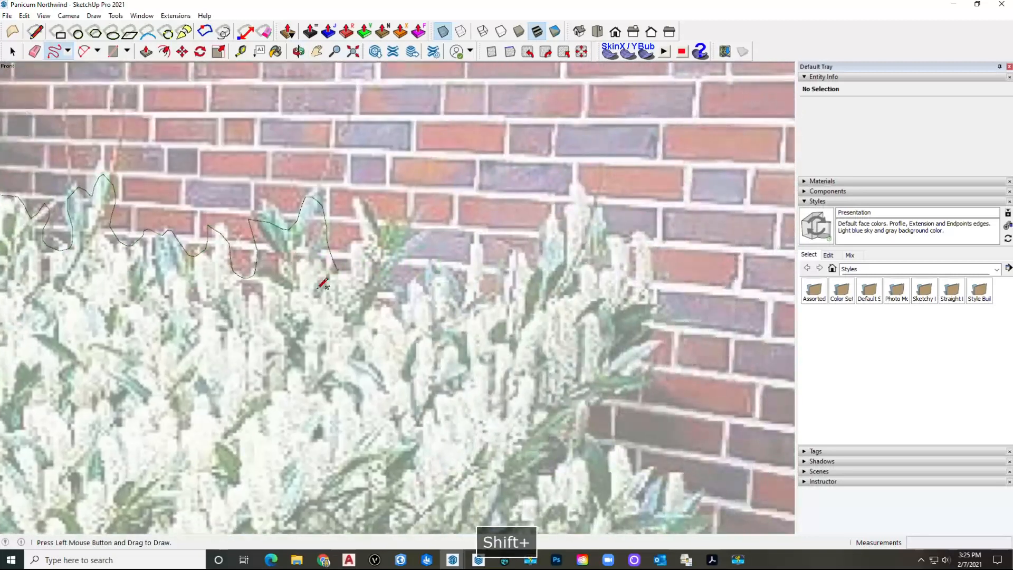
{"action": "left_click_drag", "start_coordinate": [340, 269], "coordinate": [413, 227]}
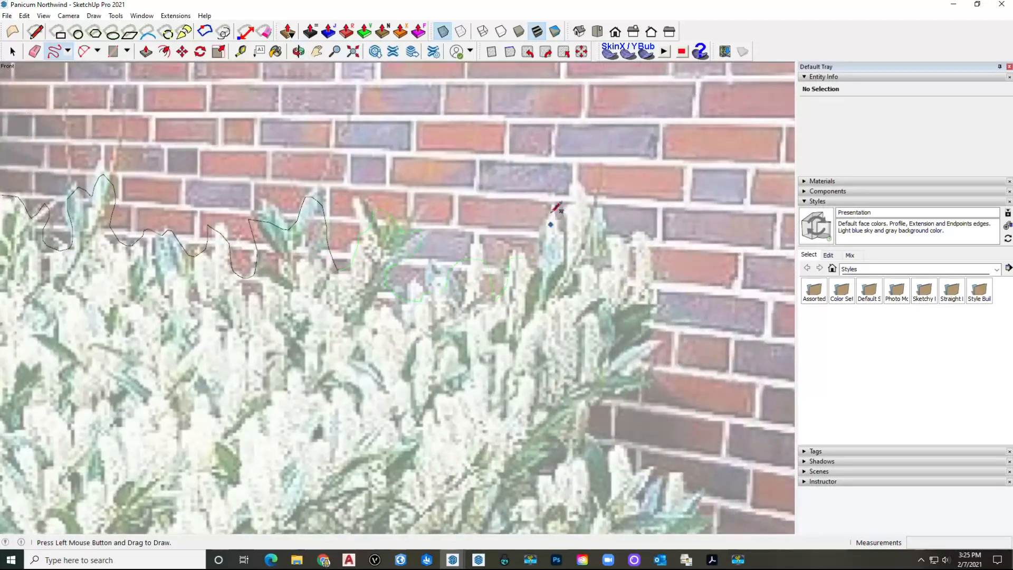
{"action": "mouse_move", "coordinate": [604, 219]}
{"action": "left_mouse_down"}
{"action": "mouse_move", "coordinate": [644, 324]}
{"action": "mouse_move", "coordinate": [584, 420]}
{"action": "left_mouse_up"}
{"action": "mouse_move", "coordinate": [583, 420]}
{"action": "middle_mouse_down", "text": "shift"}
{"action": "mouse_move", "coordinate": [557, 387]}
{"action": "mouse_move", "coordinate": [419, 289]}
{"action": "middle_mouse_up", "text": "shift"}
{"action": "left_click_drag", "start_coordinate": [434, 256], "coordinate": [528, 303]}
{"action": "left_click_drag", "start_coordinate": [555, 334], "coordinate": [509, 394]}
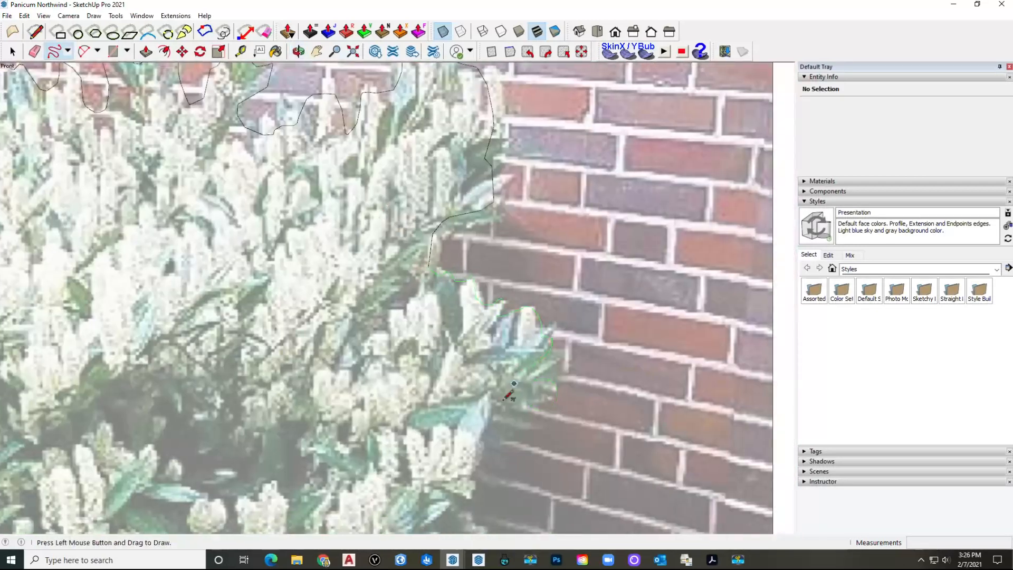
Step: Trace down the bush's right side and along its base, closing the loop at the start
{"action": "left_click_drag", "start_coordinate": [478, 434], "coordinate": [479, 434]}
{"action": "middle_click_drag", "start_coordinate": [479, 434], "coordinate": [495, 238], "text": "shift"}
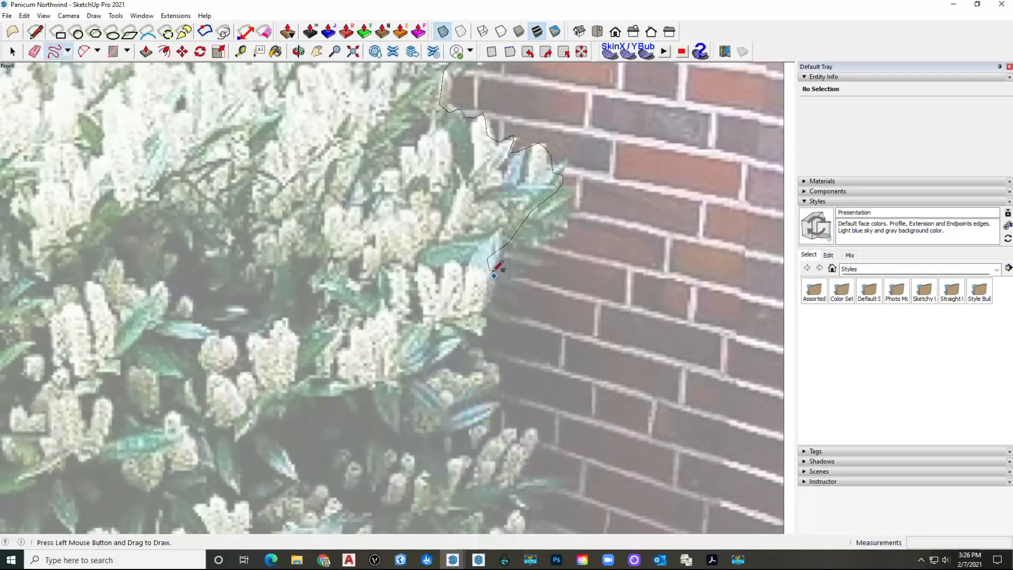
{"action": "left_click_drag", "start_coordinate": [494, 280], "coordinate": [465, 357]}
{"action": "left_click_drag", "start_coordinate": [542, 428], "coordinate": [539, 430]}
{"action": "middle_click_drag", "start_coordinate": [539, 430], "coordinate": [476, 211], "text": "shift"}
{"action": "left_click_drag", "start_coordinate": [480, 161], "coordinate": [463, 185]}
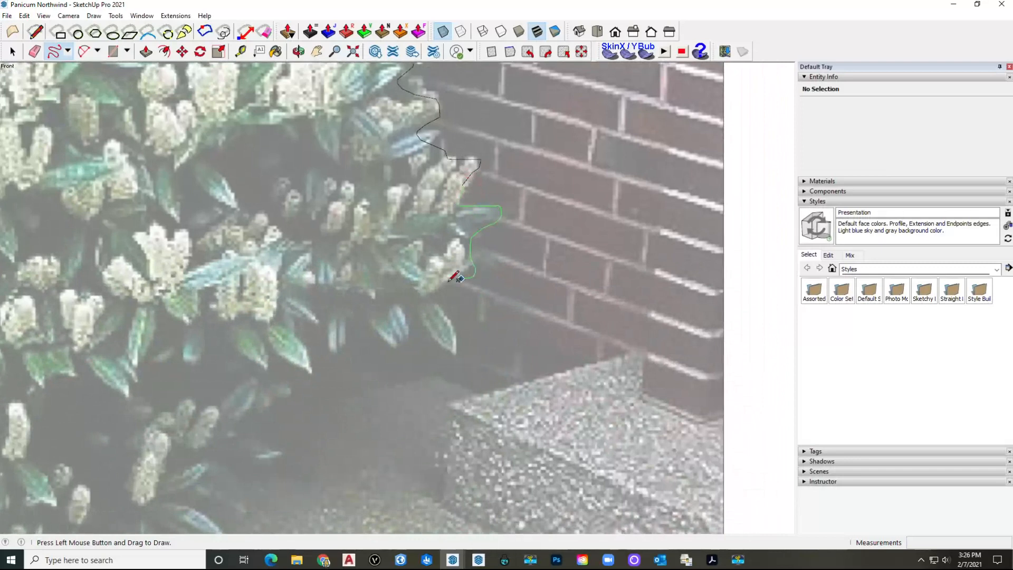
{"action": "mouse_move", "coordinate": [463, 343]}
{"action": "left_mouse_down"}
{"action": "mouse_move", "coordinate": [403, 318]}
{"action": "mouse_move", "coordinate": [346, 327]}
{"action": "left_mouse_up"}
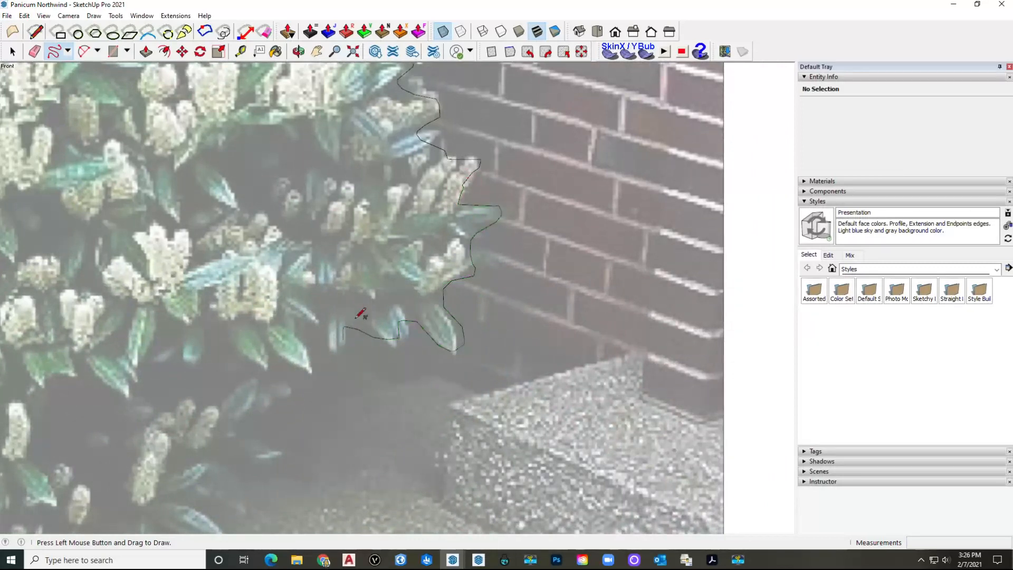
{"action": "middle_click_drag", "start_coordinate": [362, 311], "coordinate": [464, 203], "text": "shift"}
{"action": "scroll", "coordinate": [447, 256], "scroll_direction": "down", "scroll_amount": 1}
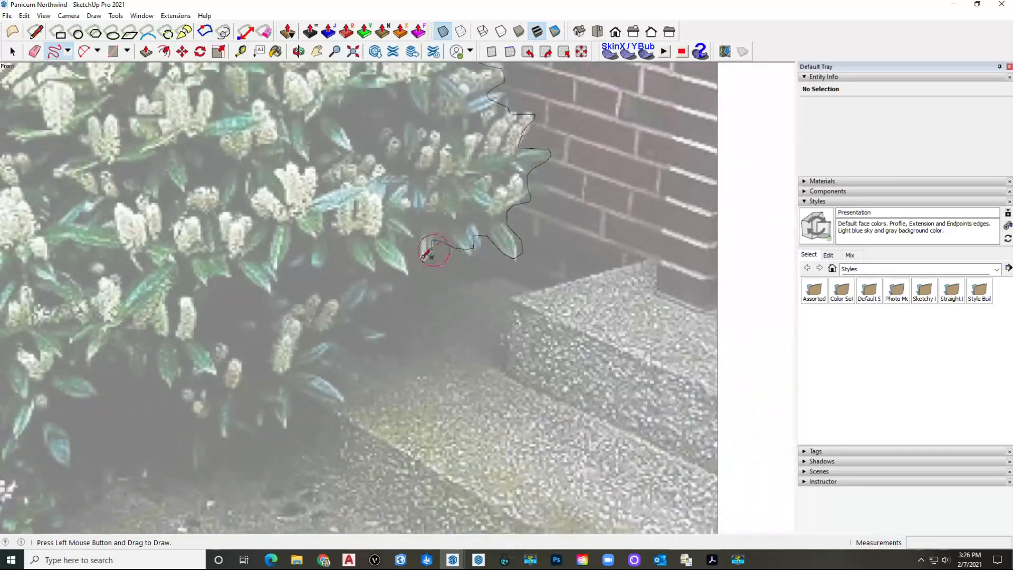
{"action": "left_click_drag", "start_coordinate": [348, 317], "coordinate": [380, 339]}
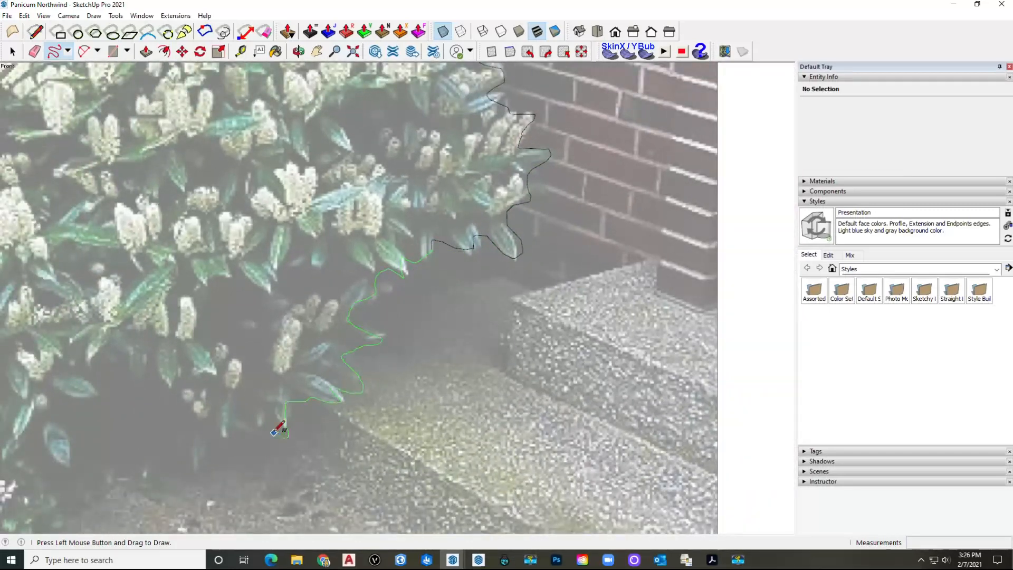
{"action": "left_click_drag", "start_coordinate": [274, 431], "coordinate": [265, 426]}
{"action": "middle_click_drag", "start_coordinate": [339, 389], "coordinate": [548, 300], "text": "shift"}
{"action": "left_click_drag", "start_coordinate": [473, 338], "coordinate": [372, 349]}
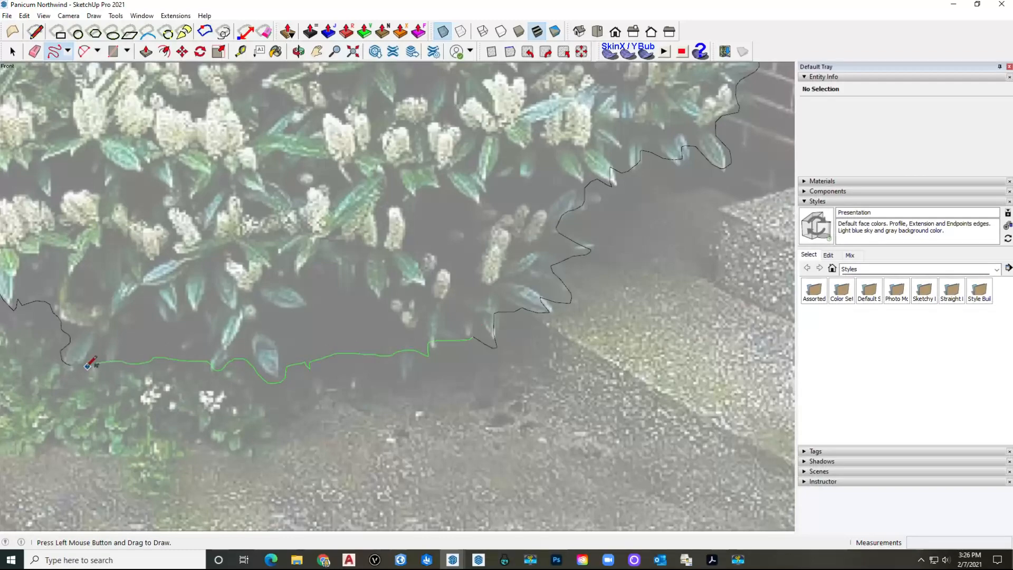
{"action": "left_click_drag", "start_coordinate": [79, 364], "coordinate": [75, 357]}
{"action": "scroll", "coordinate": [262, 364], "scroll_direction": "down", "scroll_amount": 4}
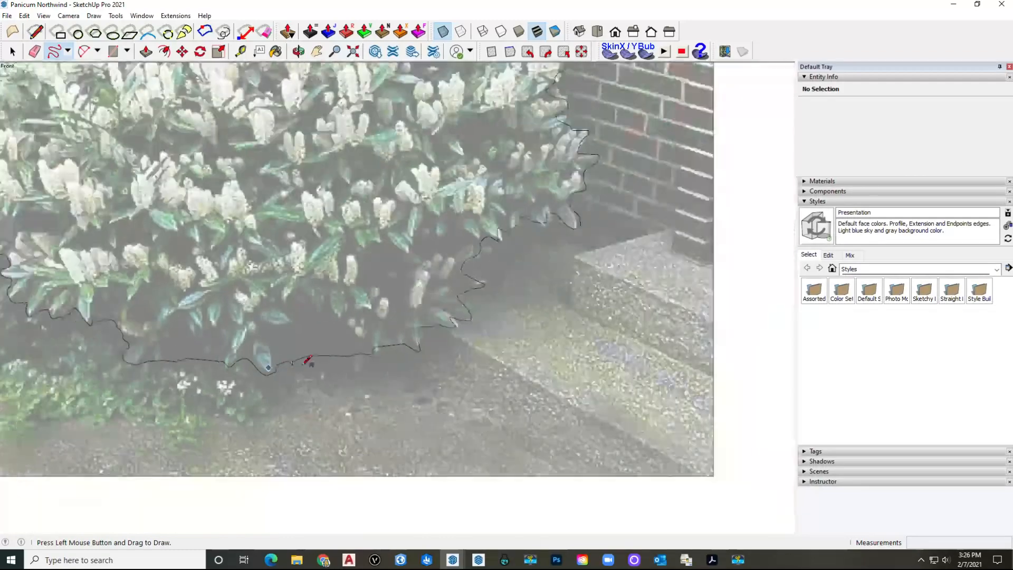
Step: Select the new bush face and zoom in to inspect its outline for stray edges
{"action": "scroll", "coordinate": [388, 365], "scroll_direction": "down", "scroll_amount": 2}
{"action": "key", "text": "space"}
{"action": "left_click", "coordinate": [314, 293]}
{"action": "scroll", "coordinate": [299, 226], "scroll_direction": "up", "scroll_amount": 4}
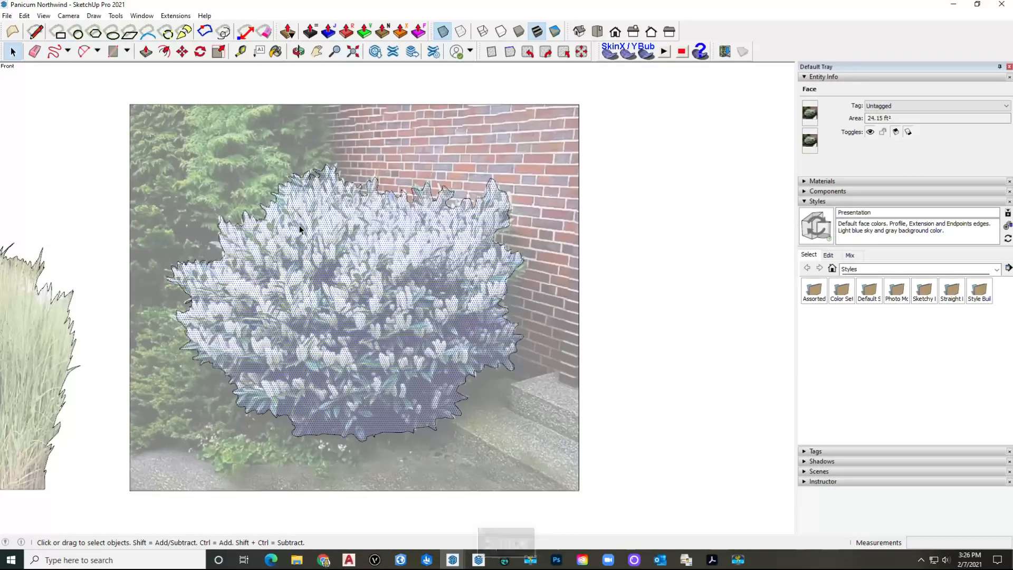
{"action": "scroll", "coordinate": [303, 223], "scroll_direction": "up", "scroll_amount": 6}
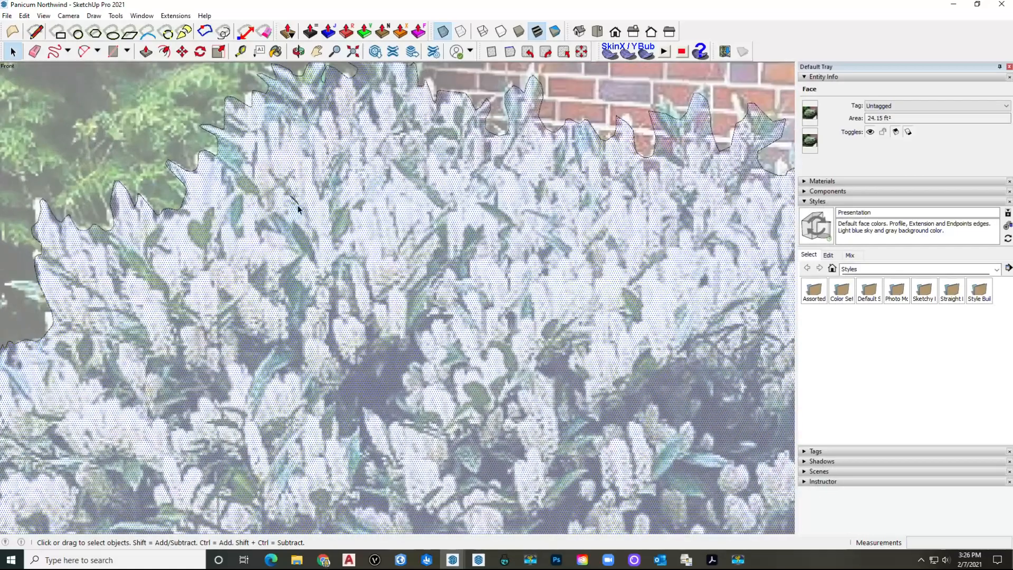
{"action": "scroll", "coordinate": [298, 199], "scroll_direction": "up", "scroll_amount": 4}
{"action": "key", "text": "e"}
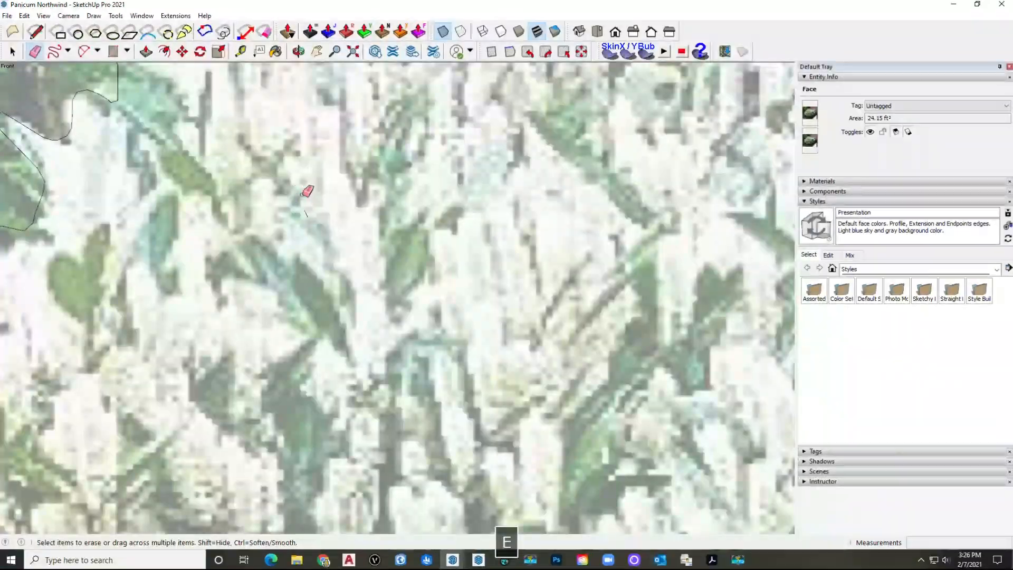
{"action": "scroll", "coordinate": [306, 211], "scroll_direction": "down", "scroll_amount": 10}
{"action": "key", "text": "space"}
{"action": "left_click", "coordinate": [267, 289]}
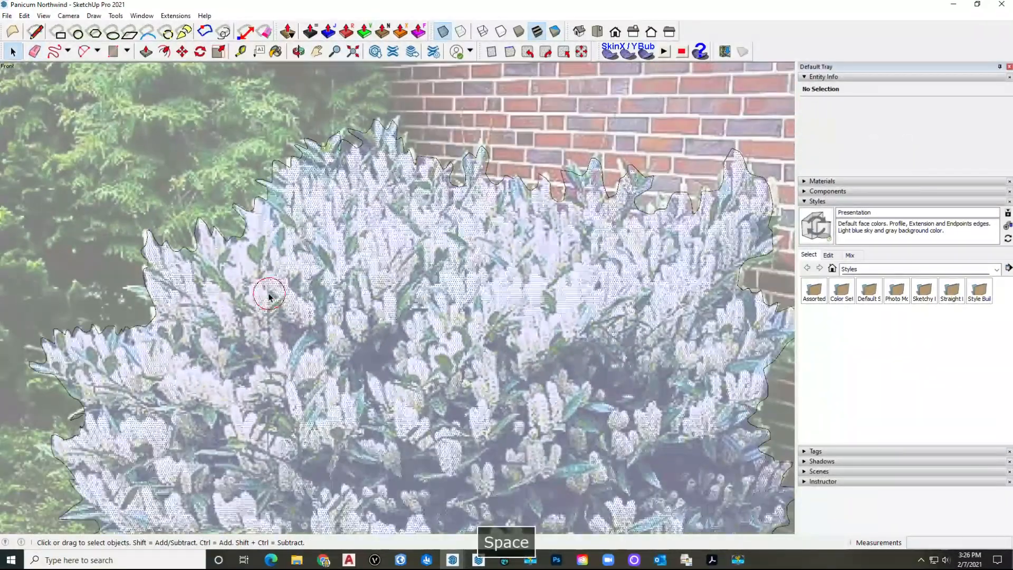
Step: Erase the small stray edge beside the outline and reselect the bush face to confirm it
{"action": "scroll", "coordinate": [141, 379], "scroll_direction": "up", "scroll_amount": 10}
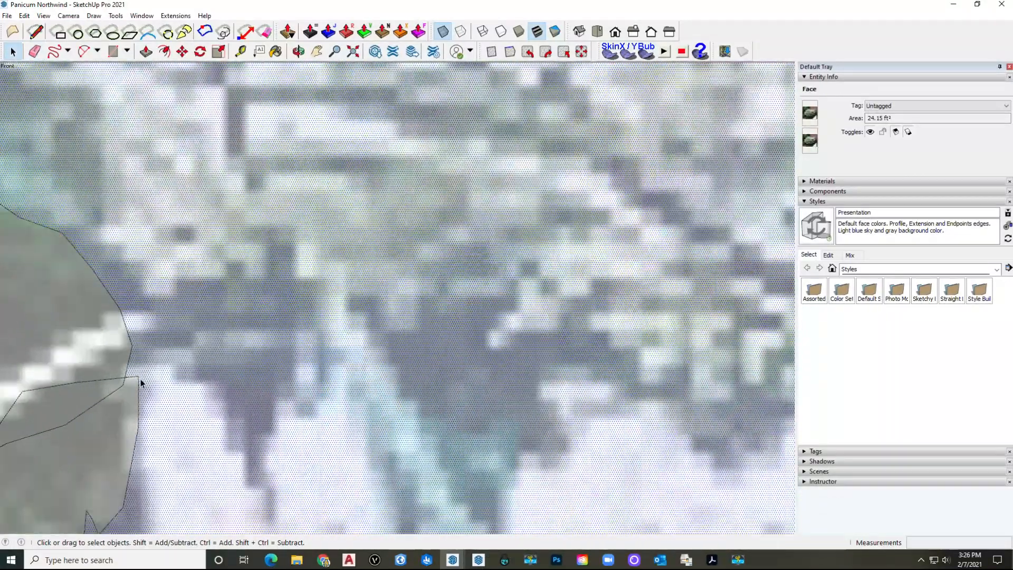
{"action": "middle_click_drag", "start_coordinate": [140, 378], "coordinate": [306, 317], "text": "shift"}
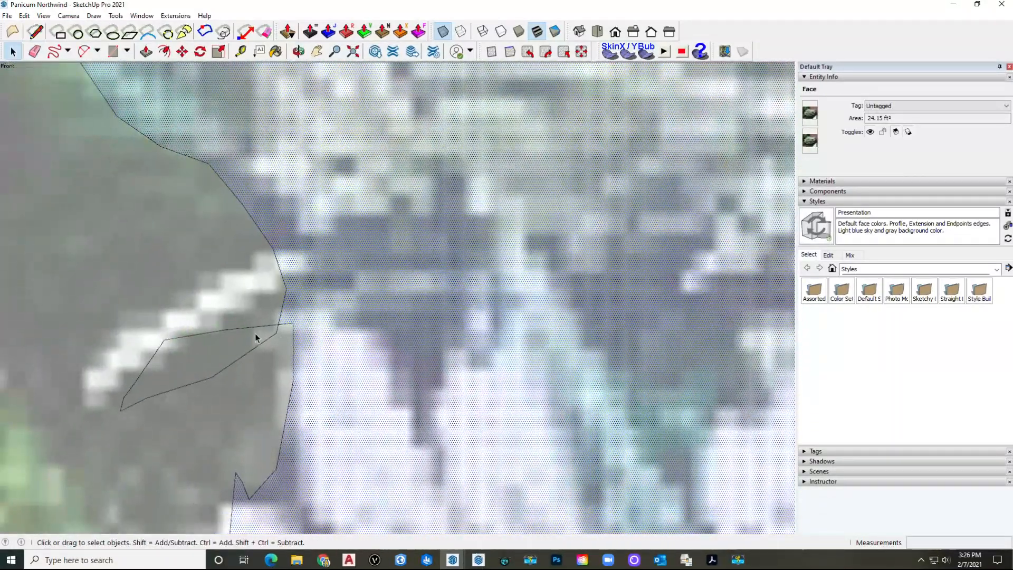
{"action": "key", "text": "e"}
{"action": "left_click_drag", "start_coordinate": [214, 301], "coordinate": [225, 380]}
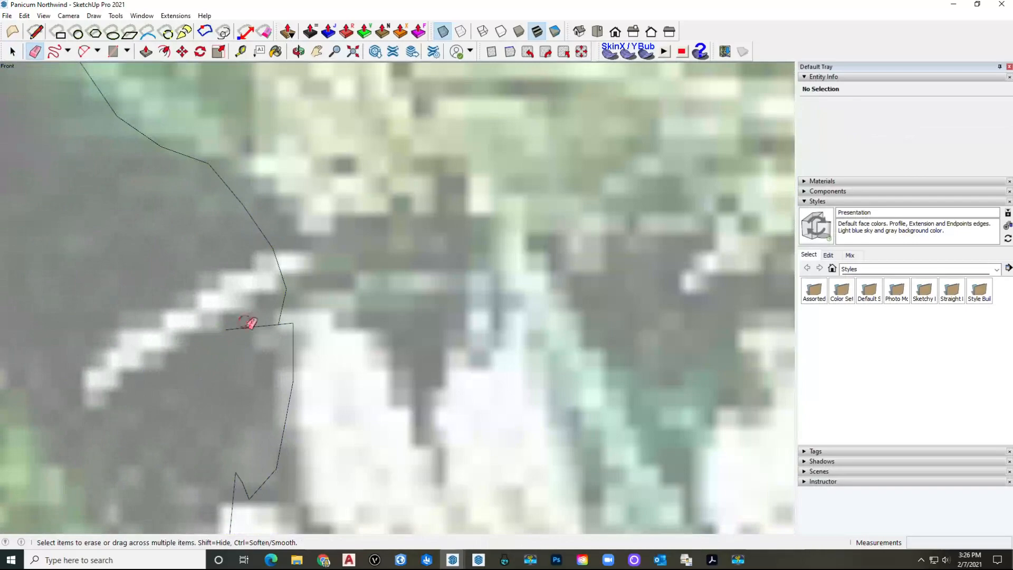
{"action": "key", "text": "space"}
{"action": "scroll", "coordinate": [346, 319], "scroll_direction": "down", "scroll_amount": 6}
{"action": "left_click", "coordinate": [345, 321]}
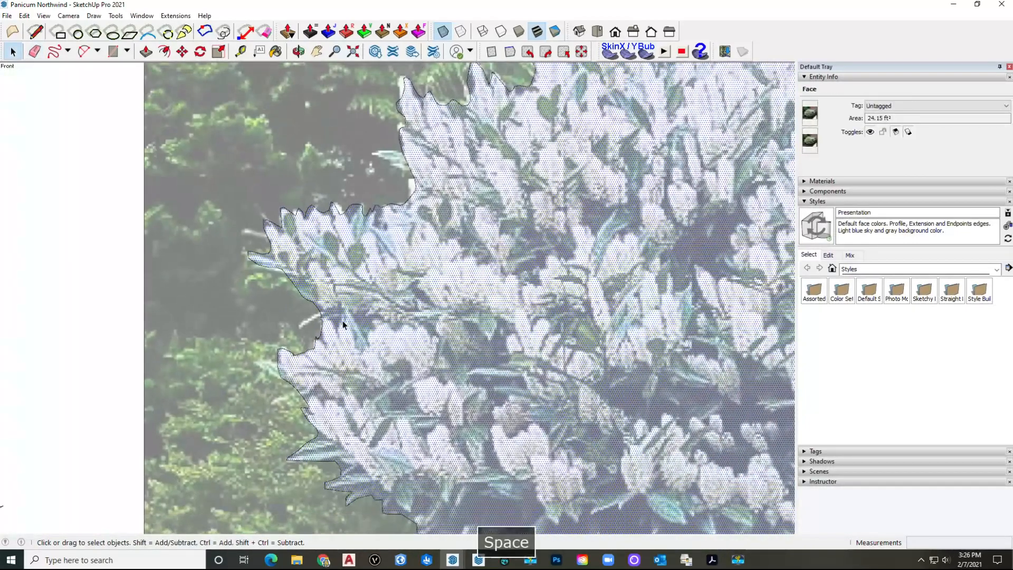
{"action": "scroll", "coordinate": [328, 317], "scroll_direction": "down", "scroll_amount": 2}
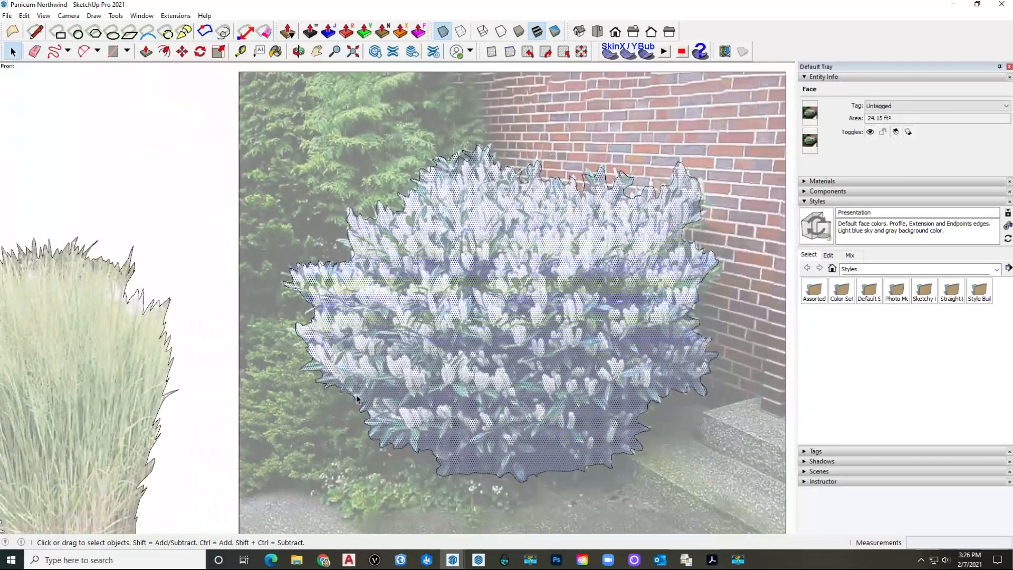
{"action": "middle_click_drag", "start_coordinate": [405, 393], "coordinate": [338, 349], "text": "shift"}
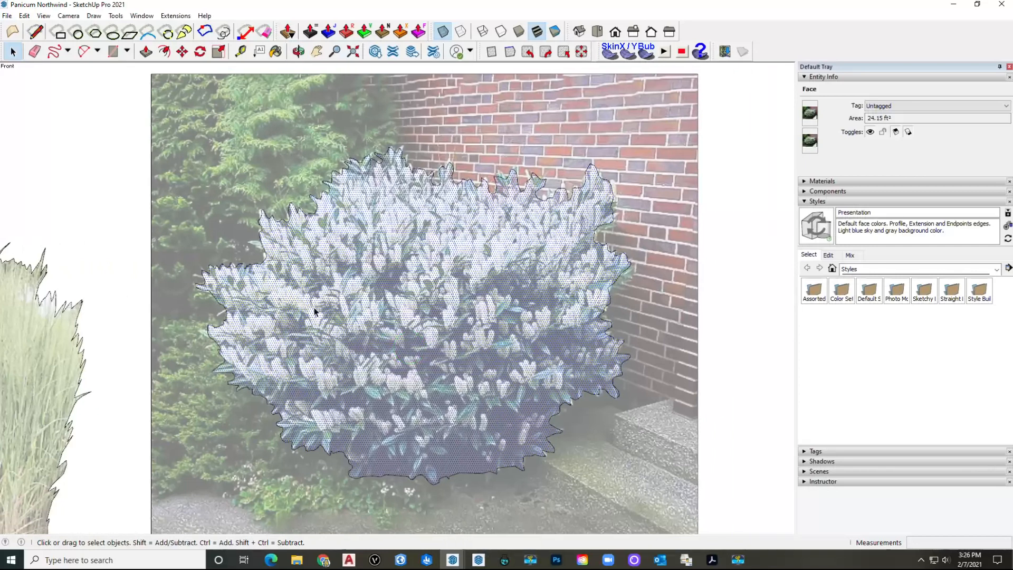
Step: Run Tools > Edge Tools² > Find Edge Gaps on the bush outline
{"action": "left_click", "coordinate": [169, 17]}
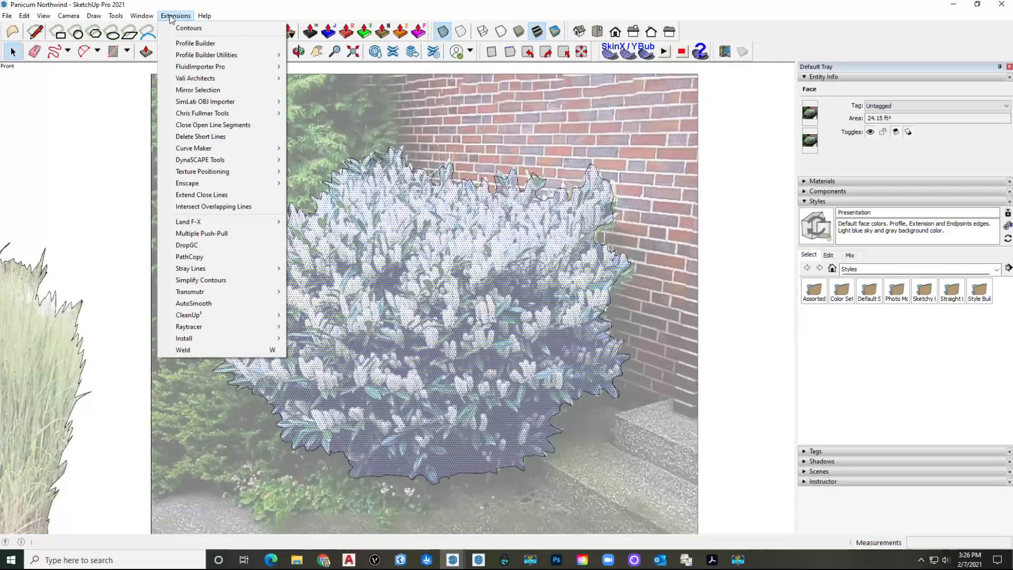
{"action": "mouse_move", "coordinate": [115, 17]}
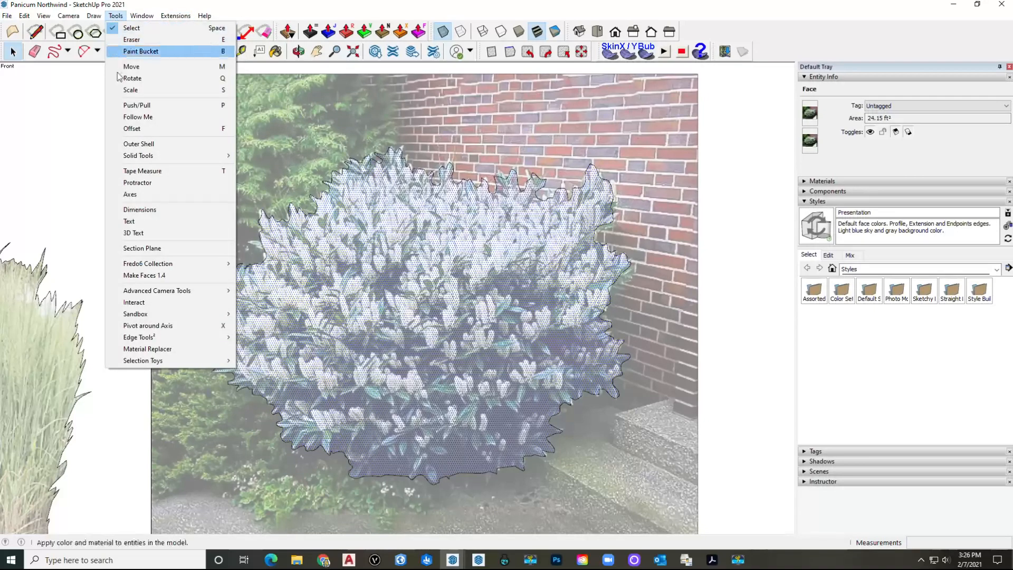
{"action": "mouse_move", "coordinate": [187, 339]}
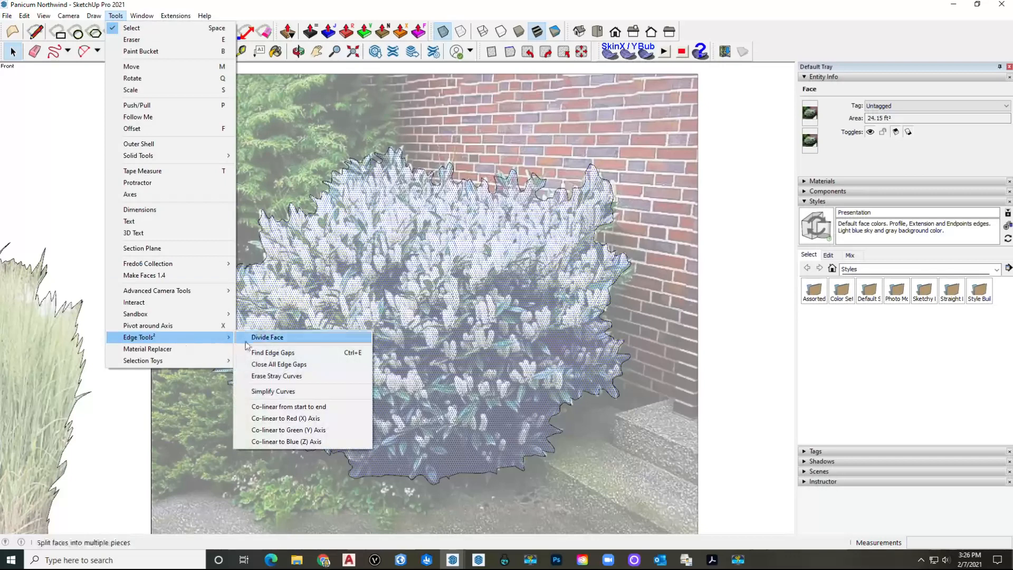
{"action": "left_click", "coordinate": [298, 353]}
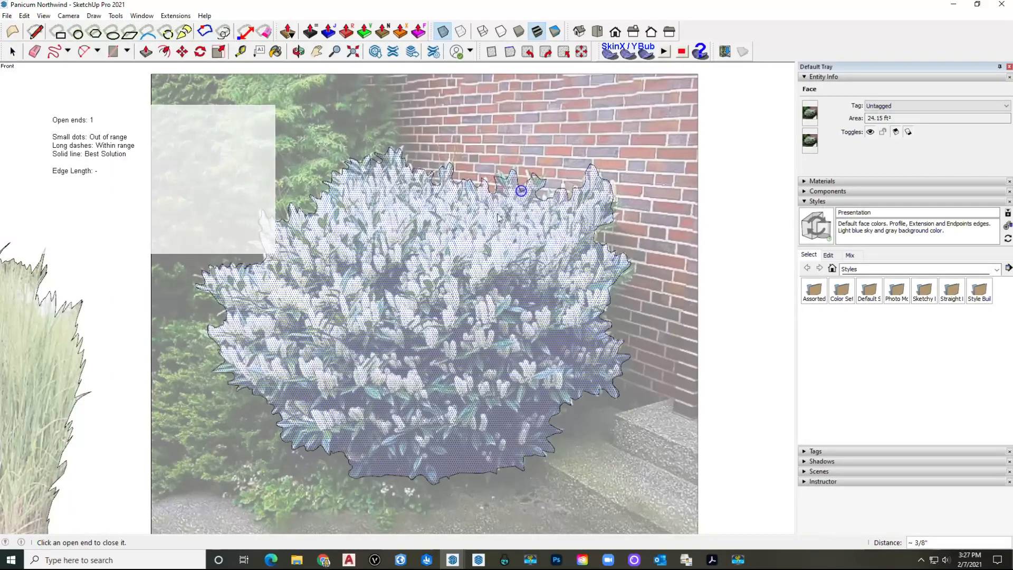
Step: Zoom to the open end and delete the tiny dangling edge at the outline's top
{"action": "scroll", "coordinate": [512, 190], "scroll_direction": "up", "scroll_amount": 10}
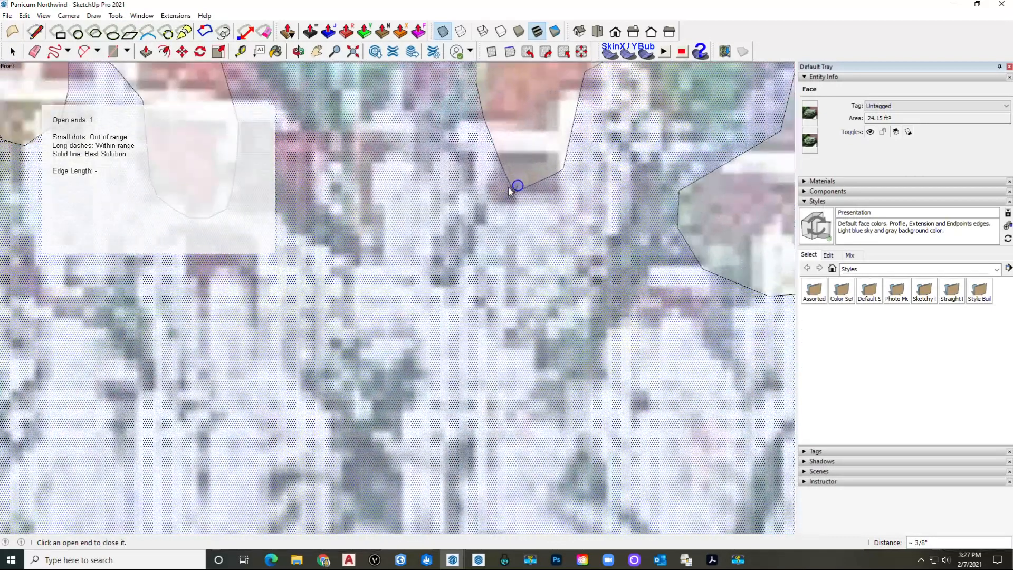
{"action": "scroll", "coordinate": [517, 186], "scroll_direction": "up", "scroll_amount": 3}
{"action": "key", "text": "space"}
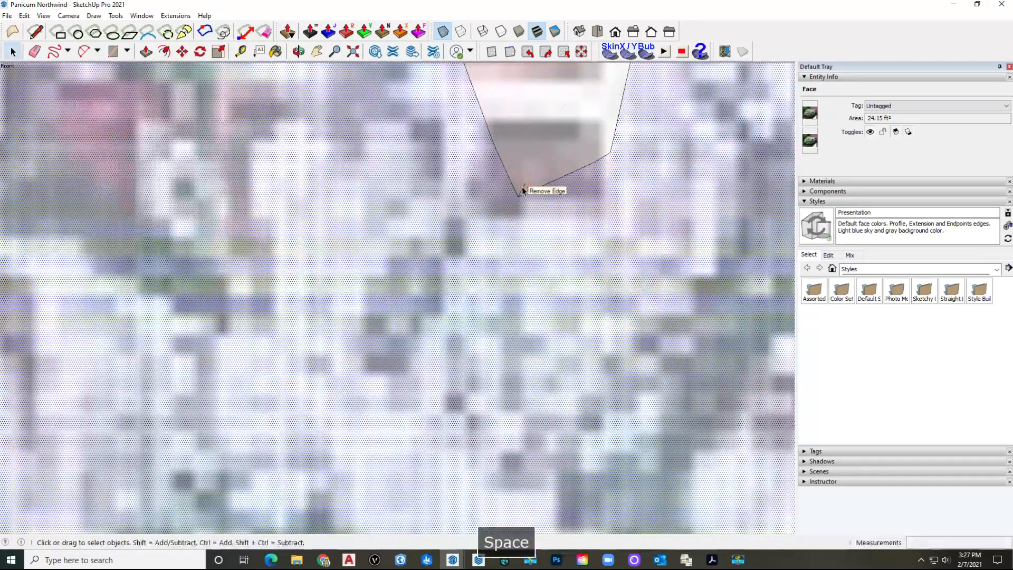
{"action": "left_click", "coordinate": [523, 191]}
{"action": "scroll", "coordinate": [524, 195], "scroll_direction": "down", "scroll_amount": 5}
{"action": "key", "text": "Delete"}
{"action": "scroll", "coordinate": [384, 182], "scroll_direction": "down", "scroll_amount": 8}
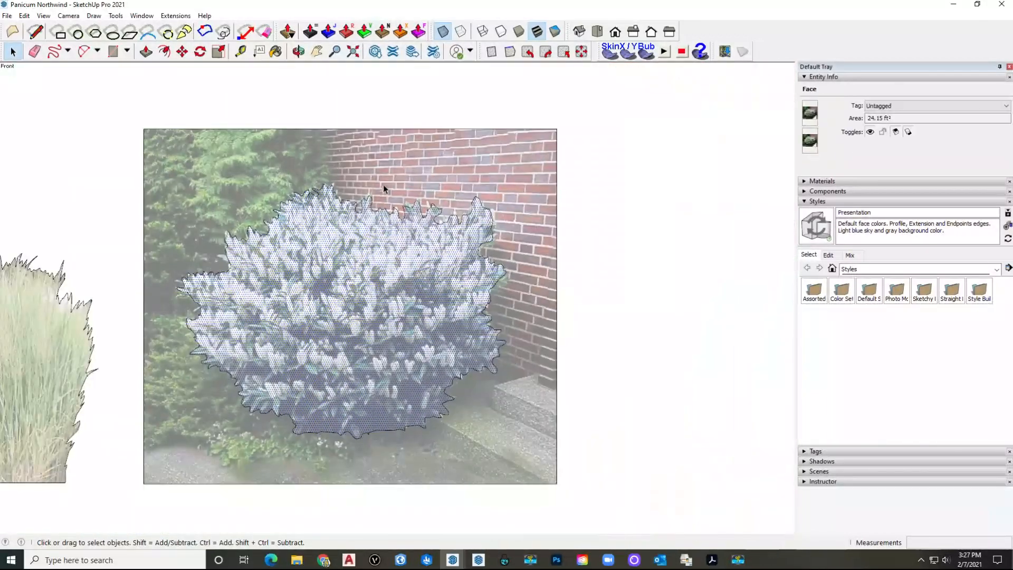
Step: Select and delete the photo background surrounding the bush, keeping only the cut-out
{"action": "left_click", "coordinate": [384, 182]}
{"action": "double_click", "coordinate": [384, 182]}
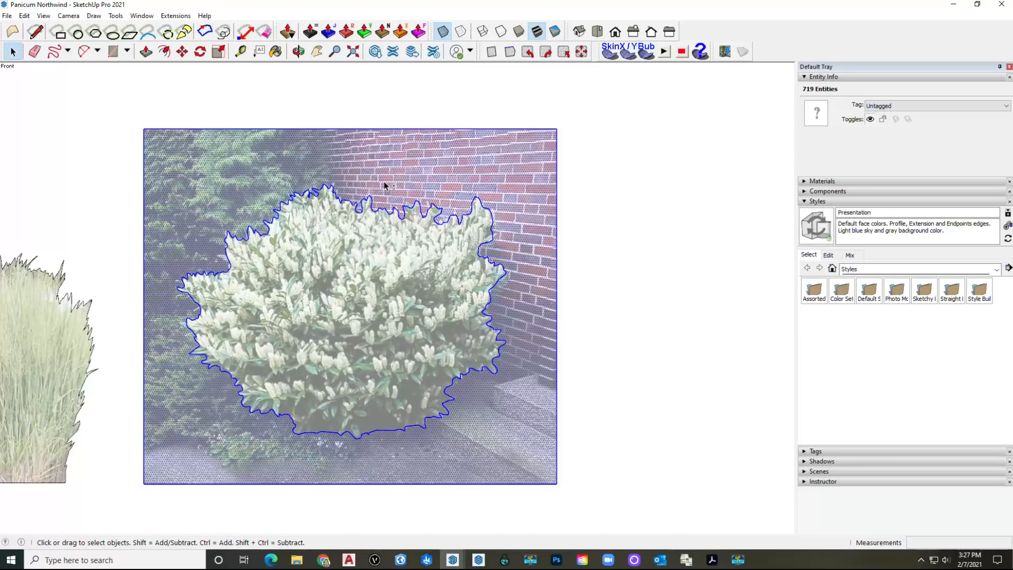
{"action": "key", "text": "shift+g"}
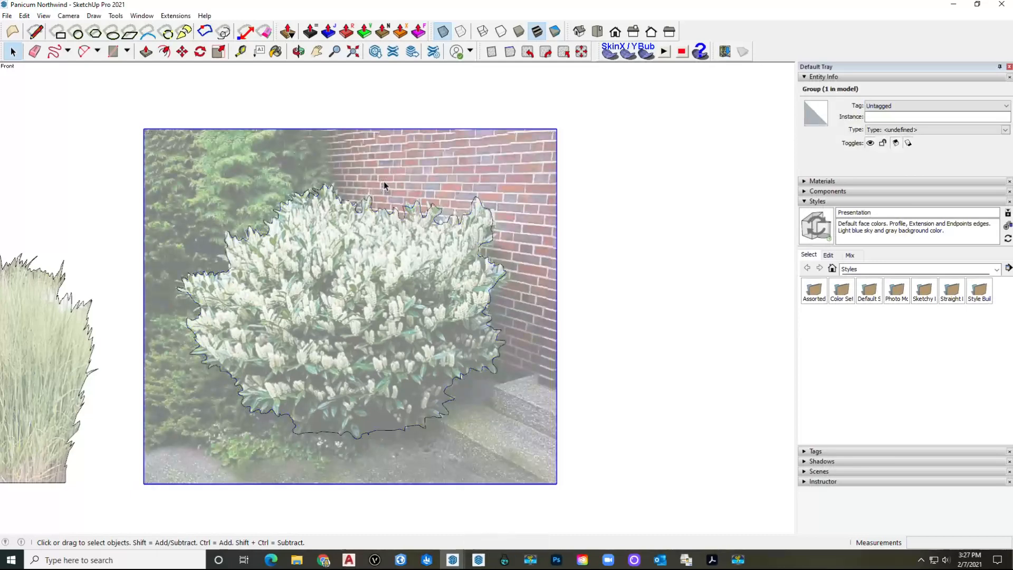
{"action": "key", "text": "Delete"}
Step: Select the bush cut-out's face and edges and bring up its context menu
{"action": "scroll", "coordinate": [384, 182], "scroll_direction": "down", "scroll_amount": 2}
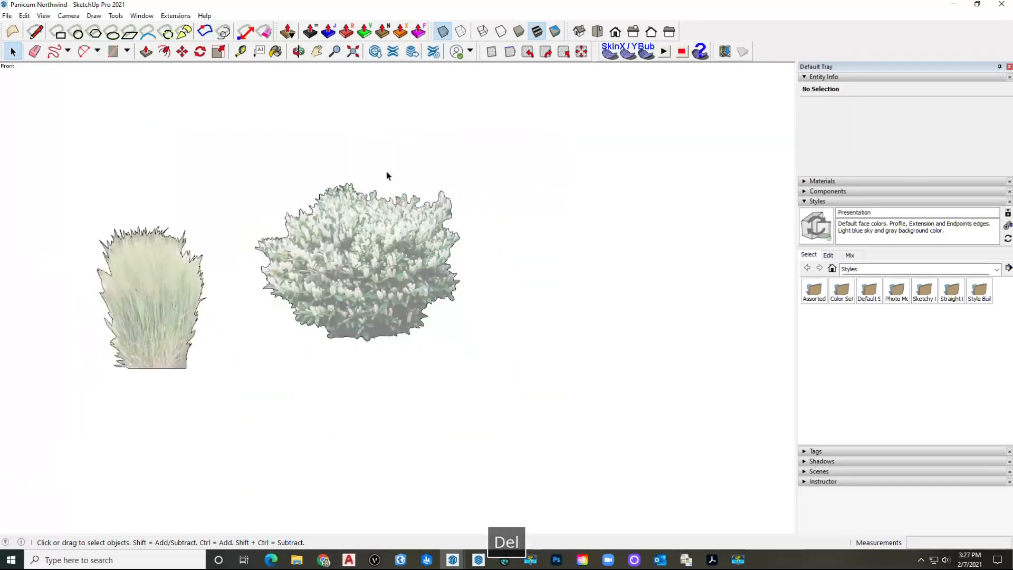
{"action": "double_click", "coordinate": [350, 268]}
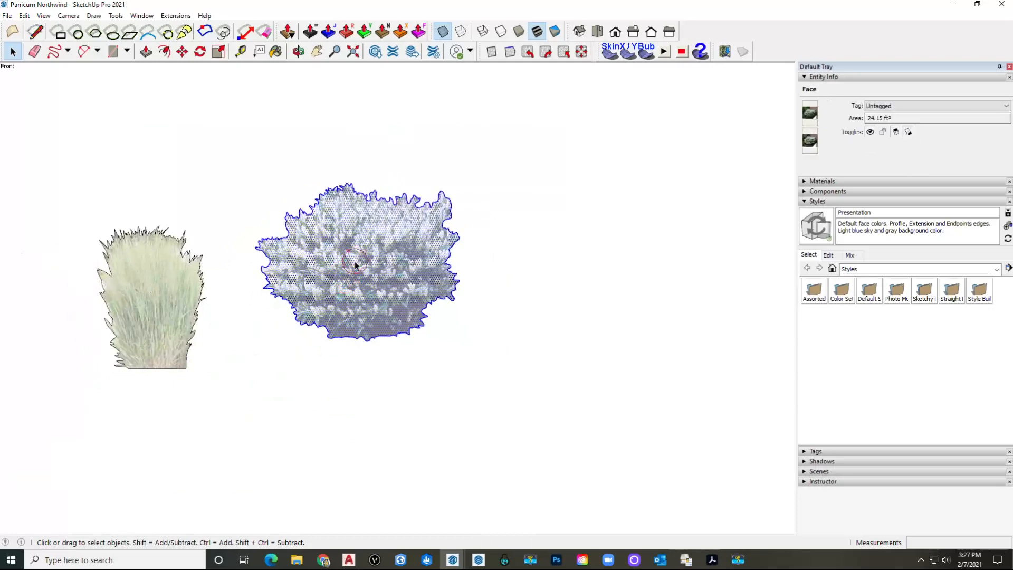
{"action": "right_click", "coordinate": [351, 270]}
Step: Make the bush an always-face-camera component, Component#1, with its axis origin at the bush's base
{"action": "left_click", "coordinate": [389, 322]}
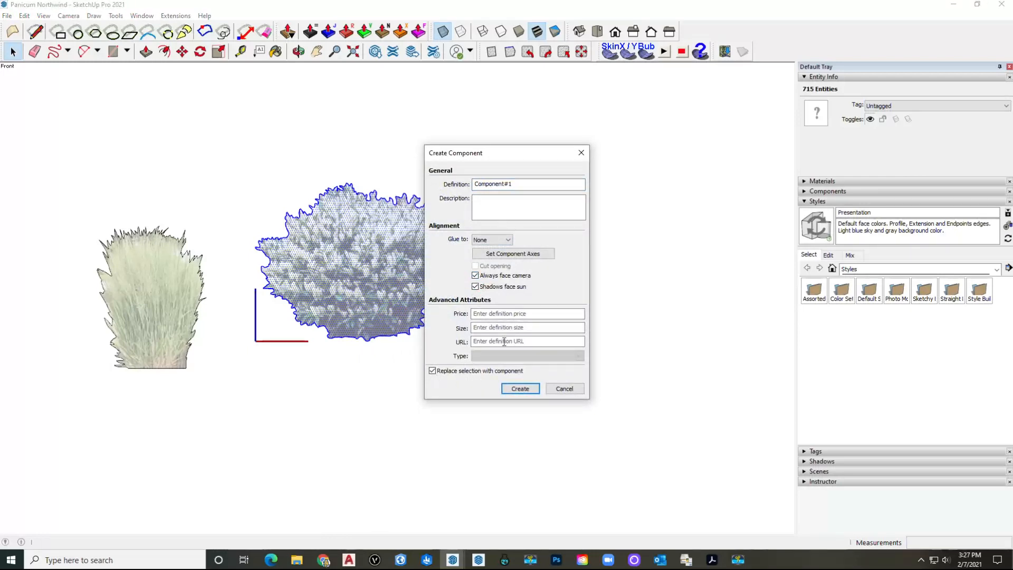
{"action": "left_click", "coordinate": [510, 255]}
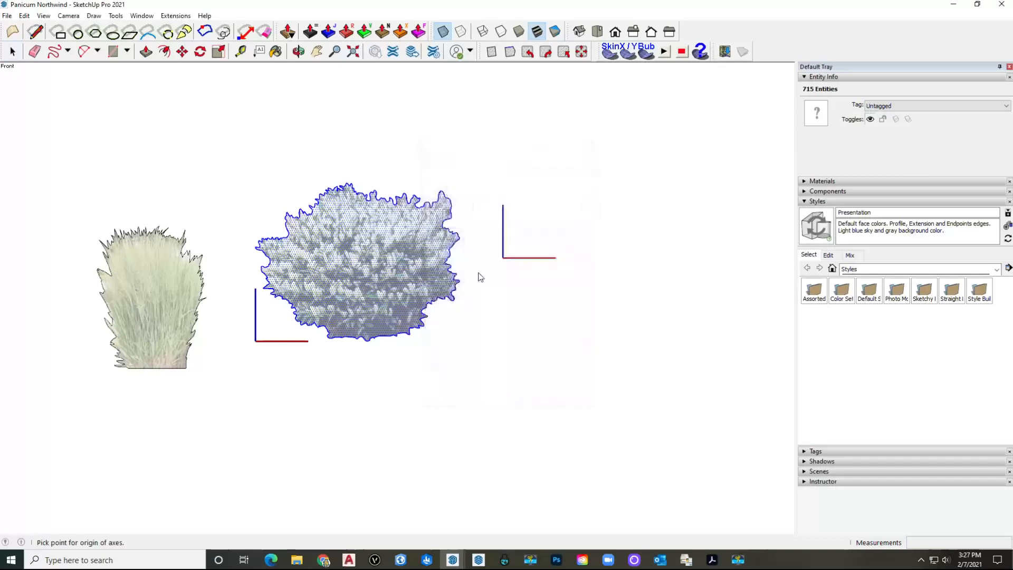
{"action": "left_click", "coordinate": [366, 341]}
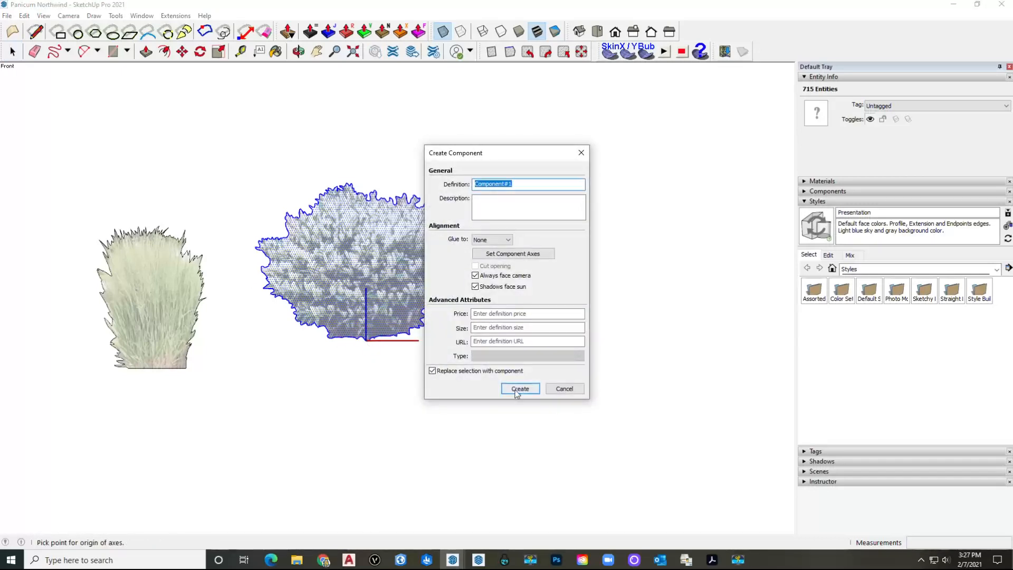
{"action": "left_click", "coordinate": [517, 389]}
{"action": "left_click", "coordinate": [419, 366]}
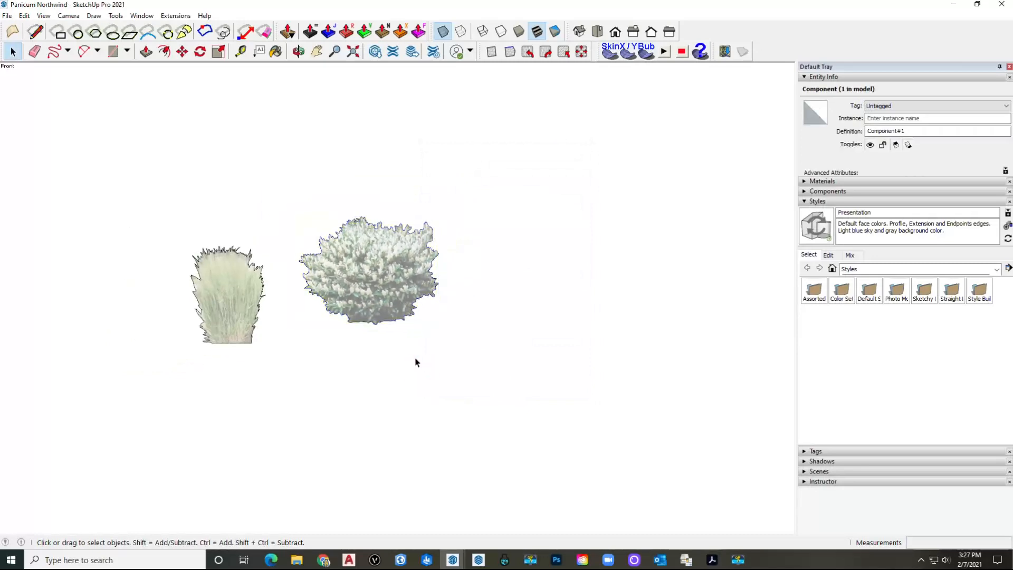
{"action": "left_click", "coordinate": [385, 305]}
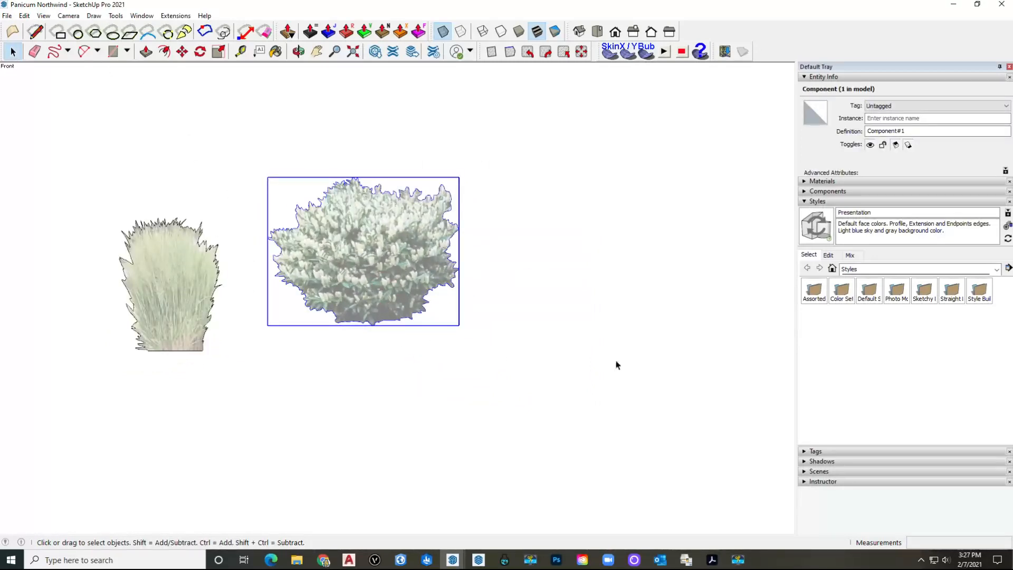
Step: Reselect the bush component and copy it to the clipboard
{"action": "left_click", "coordinate": [836, 202]}
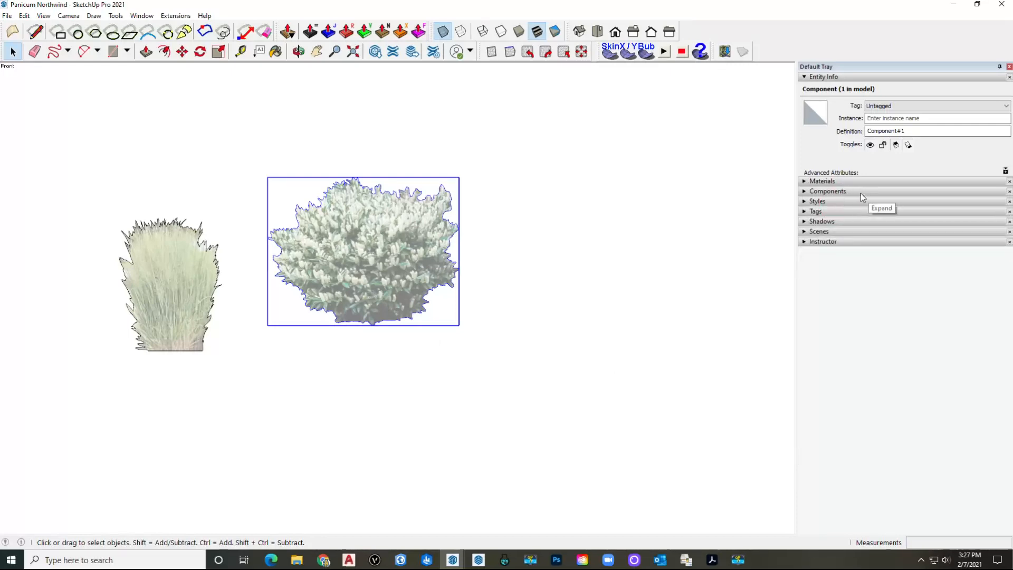
{"action": "left_click", "coordinate": [834, 204]}
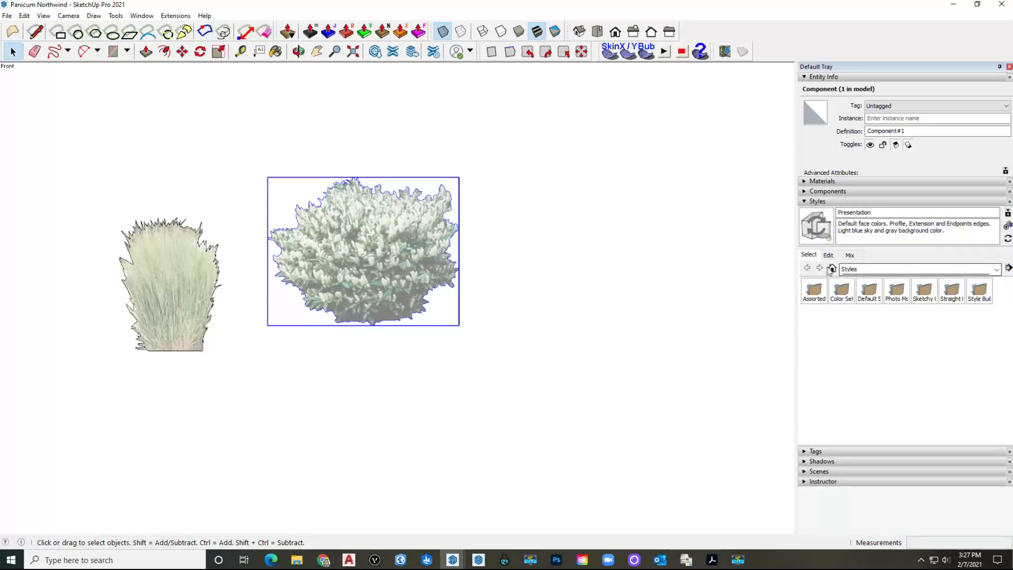
{"action": "left_click", "coordinate": [380, 376]}
{"action": "left_click", "coordinate": [362, 255]}
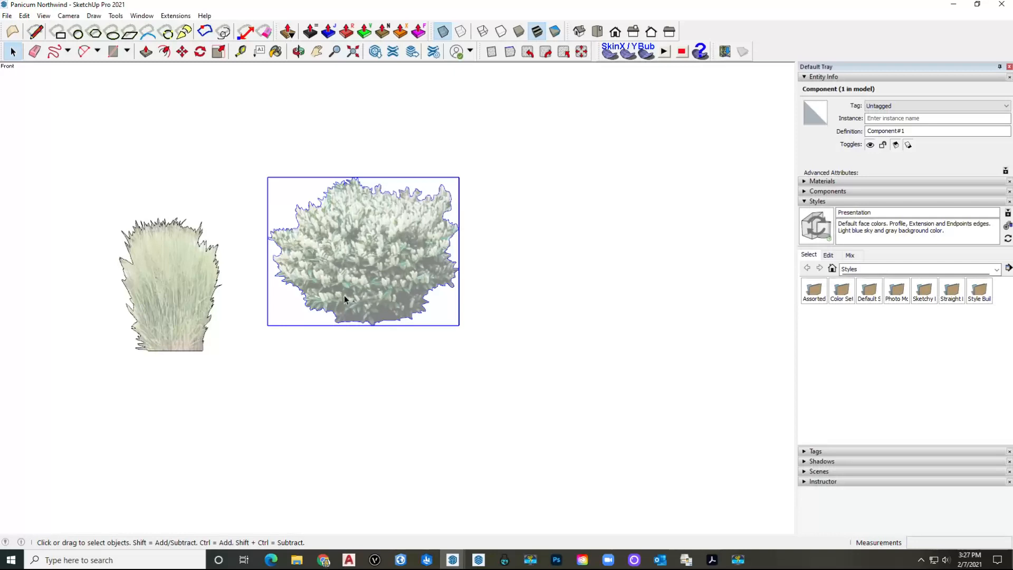
{"action": "key", "text": "ctrl+c"}
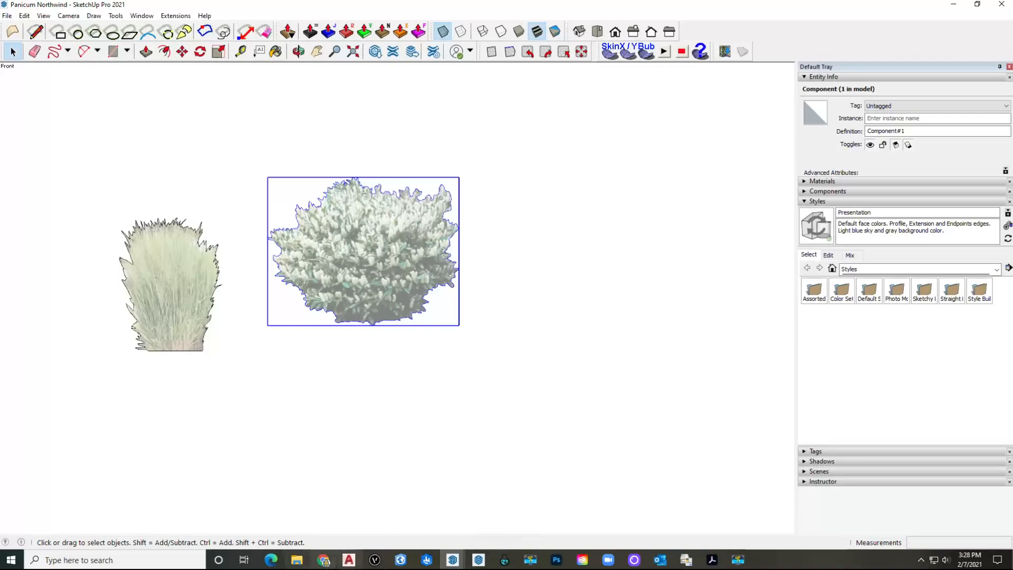
Step: Switch to the LU5 Model window and orbit to the plant in the planting bed
{"action": "left_click", "coordinate": [452, 559]}
{"action": "left_click", "coordinate": [404, 510]}
{"action": "scroll", "coordinate": [337, 353], "scroll_direction": "up", "scroll_amount": 6}
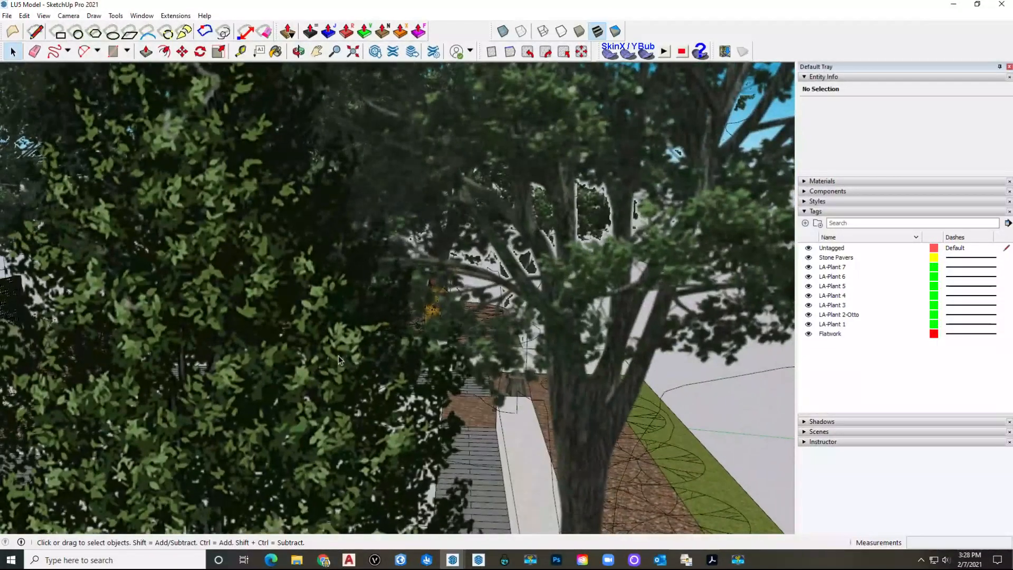
{"action": "scroll", "coordinate": [337, 356], "scroll_direction": "down", "scroll_amount": 5}
{"action": "middle_click_drag", "start_coordinate": [337, 356], "coordinate": [294, 406]}
{"action": "scroll", "coordinate": [276, 413], "scroll_direction": "up", "scroll_amount": 2}
{"action": "scroll", "coordinate": [277, 413], "scroll_direction": "up", "scroll_amount": 1}
{"action": "left_click", "coordinate": [277, 413]}
Step: Paste the bush into the planting bed and nudge it slightly right and down
{"action": "key", "text": "ctrl+v"}
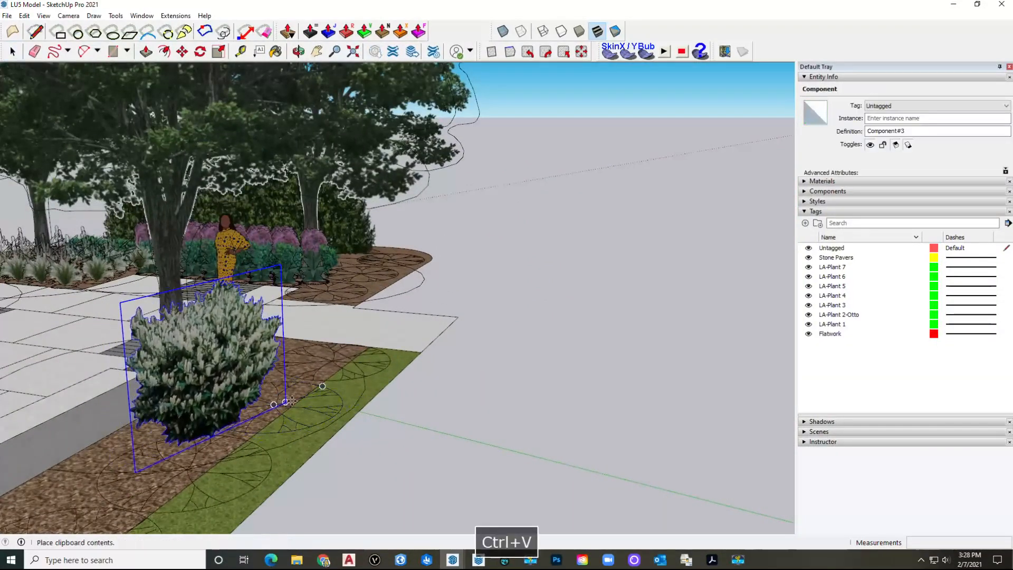
{"action": "left_click", "coordinate": [267, 405]}
{"action": "scroll", "coordinate": [265, 408], "scroll_direction": "up", "scroll_amount": 1}
{"action": "scroll", "coordinate": [264, 407], "scroll_direction": "up", "scroll_amount": 2}
{"action": "middle_click_drag", "start_coordinate": [265, 407], "coordinate": [303, 376]}
{"action": "left_click", "coordinate": [304, 376]}
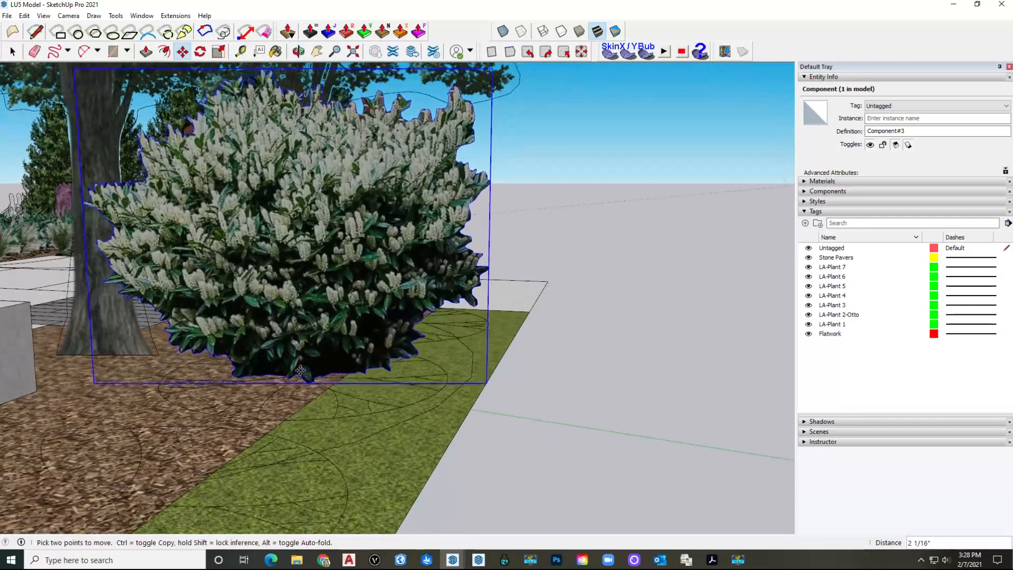
{"action": "left_click", "coordinate": [302, 366]}
Step: Reposition the bush again near the tree trunk, then cut it to the clipboard
{"action": "middle_click_drag", "start_coordinate": [321, 372], "coordinate": [246, 298]}
{"action": "left_click", "coordinate": [246, 298]}
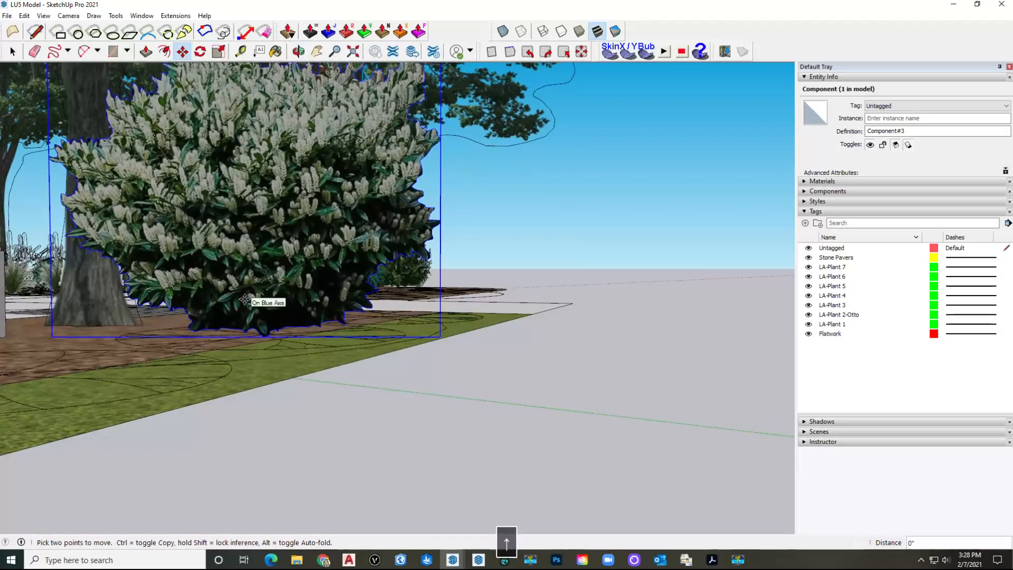
{"action": "middle_click_drag", "start_coordinate": [244, 308], "coordinate": [216, 338]}
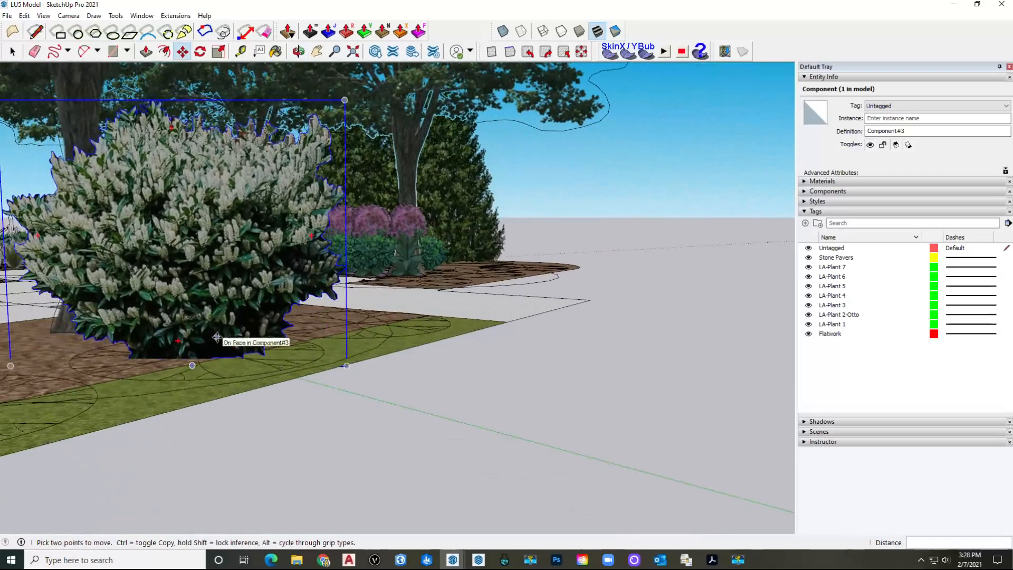
{"action": "middle_click_drag", "start_coordinate": [213, 292], "coordinate": [268, 323]}
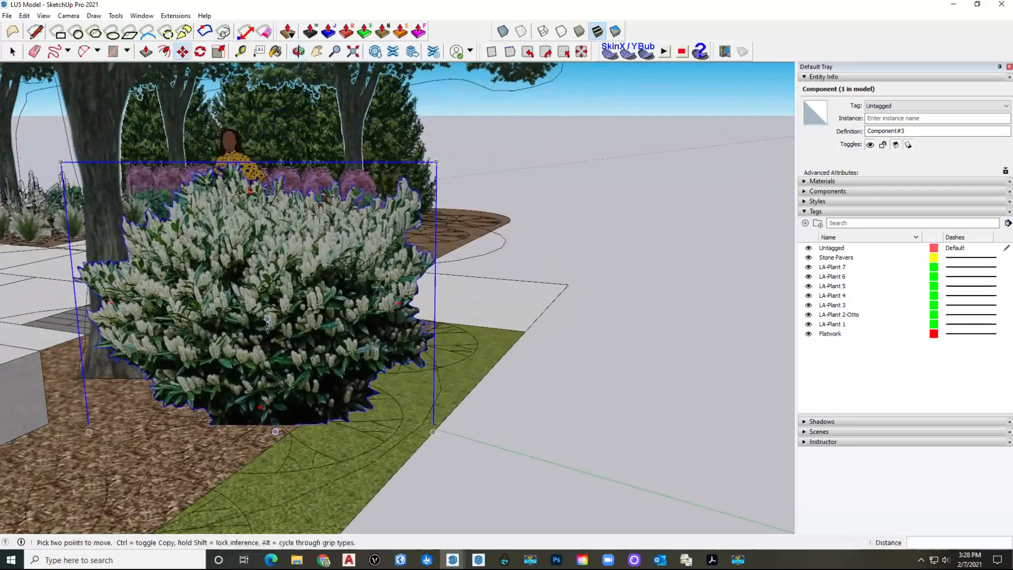
{"action": "middle_click_drag", "start_coordinate": [251, 380], "coordinate": [336, 361]}
{"action": "key", "text": "ctrl+x"}
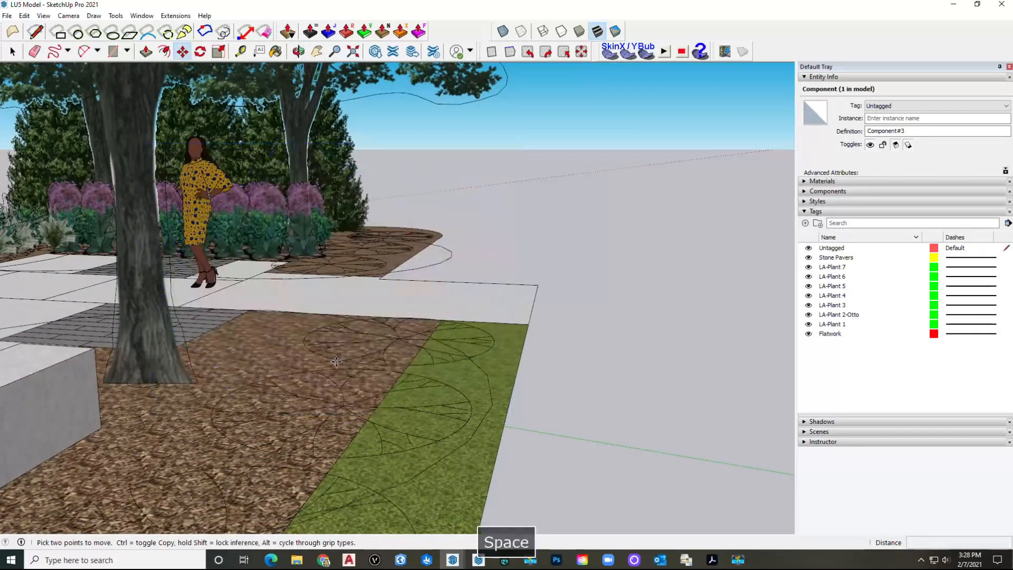
{"action": "key", "text": "space"}
Step: Paste the bush in place inside the plant symbol component, filling all 14 shrub instances, then exit
{"action": "double_click", "coordinate": [343, 417]}
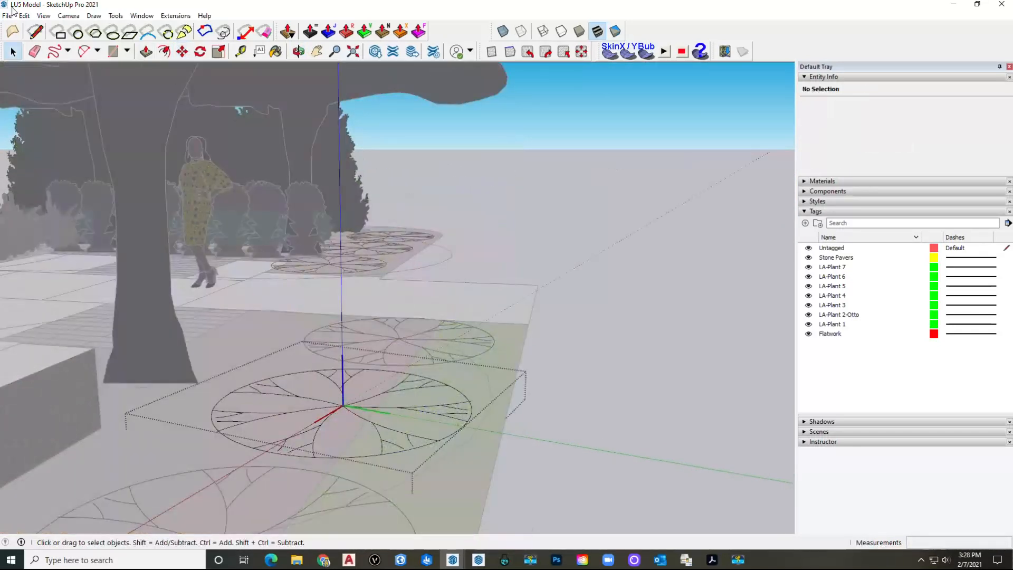
{"action": "left_click", "coordinate": [25, 15]}
{"action": "left_click", "coordinate": [48, 88]}
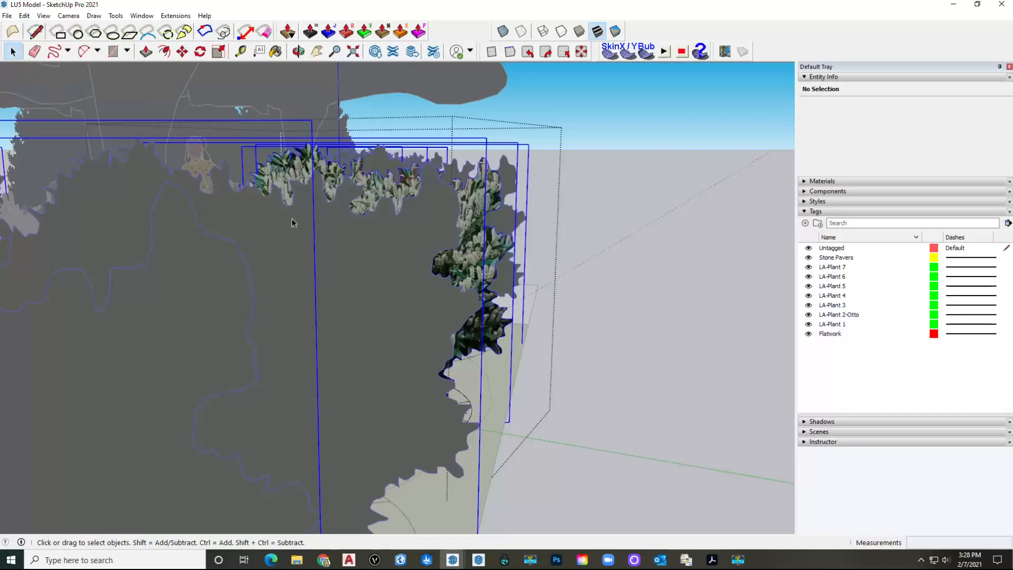
{"action": "middle_click_drag", "start_coordinate": [458, 289], "coordinate": [468, 285]}
{"action": "middle_click_drag", "start_coordinate": [404, 284], "coordinate": [212, 259]}
{"action": "key", "text": "space"}
{"action": "left_click", "coordinate": [525, 360]}
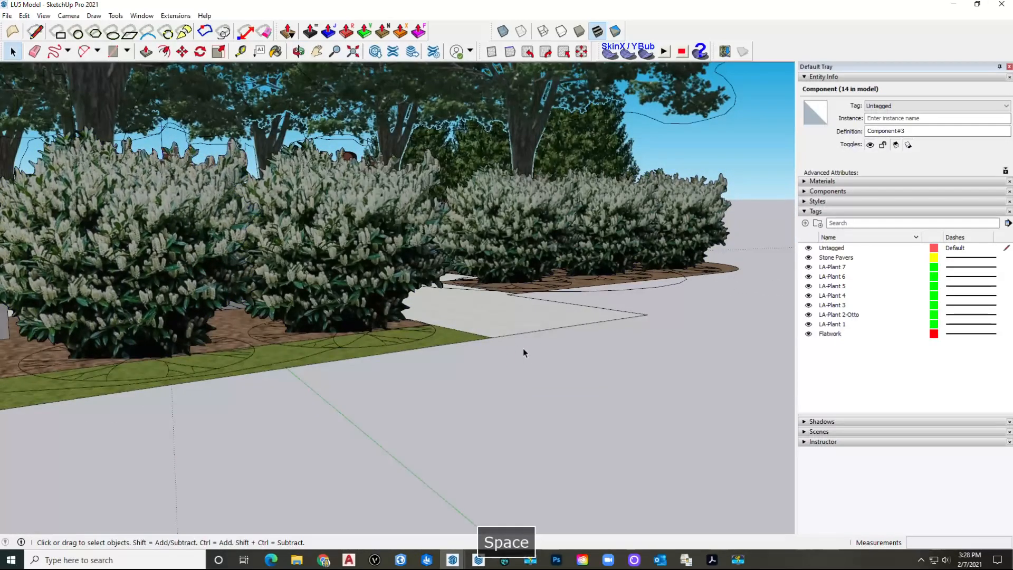
{"action": "left_click", "coordinate": [525, 356]}
{"action": "scroll", "coordinate": [520, 350], "scroll_direction": "down", "scroll_amount": 3}
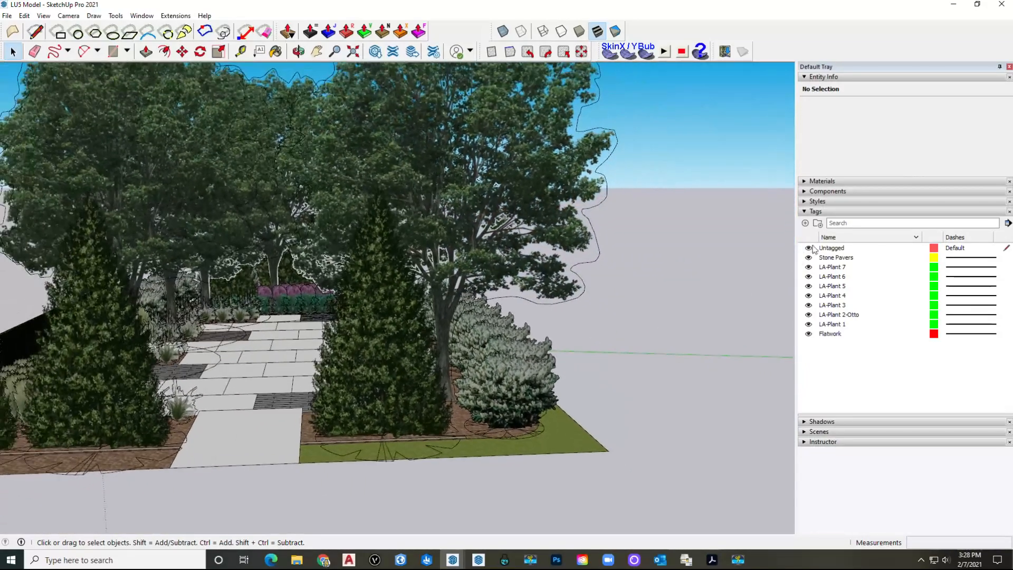
Step: Enable shadows with Dark at 66 and time 11:05 AM, then page through saved garden scenes
{"action": "left_click", "coordinate": [815, 211]}
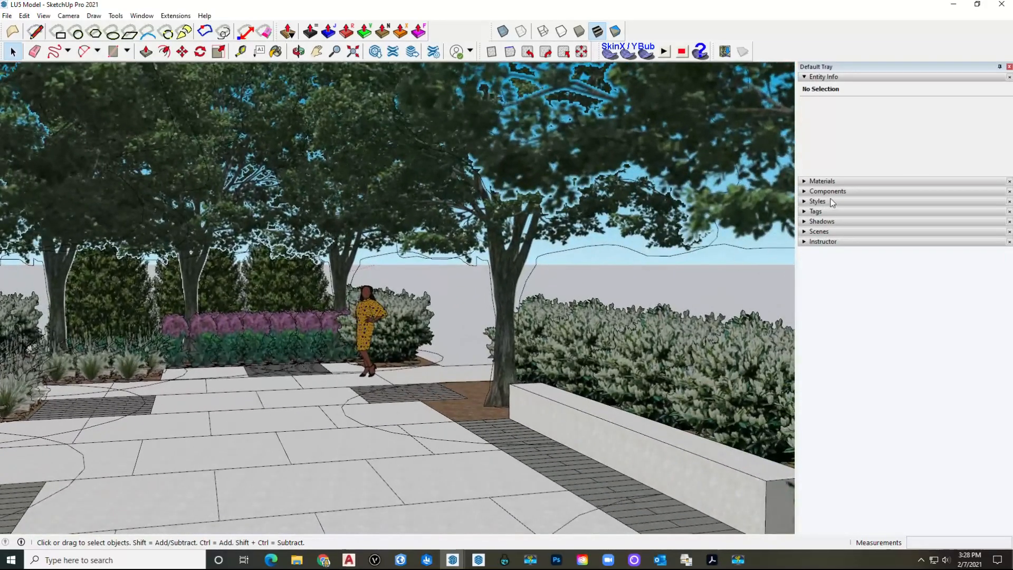
{"action": "left_click", "coordinate": [831, 221]}
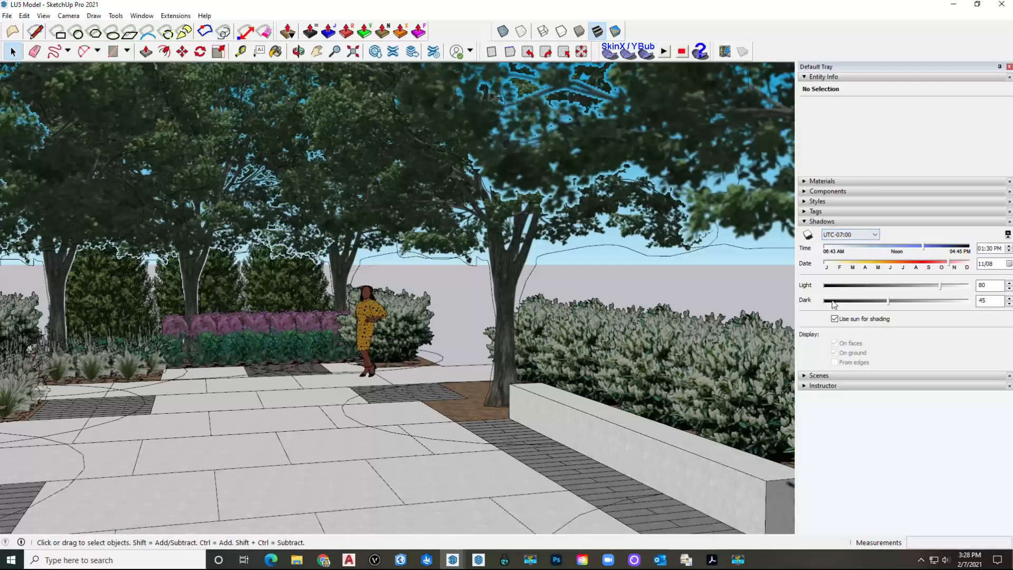
{"action": "left_click", "coordinate": [809, 235]}
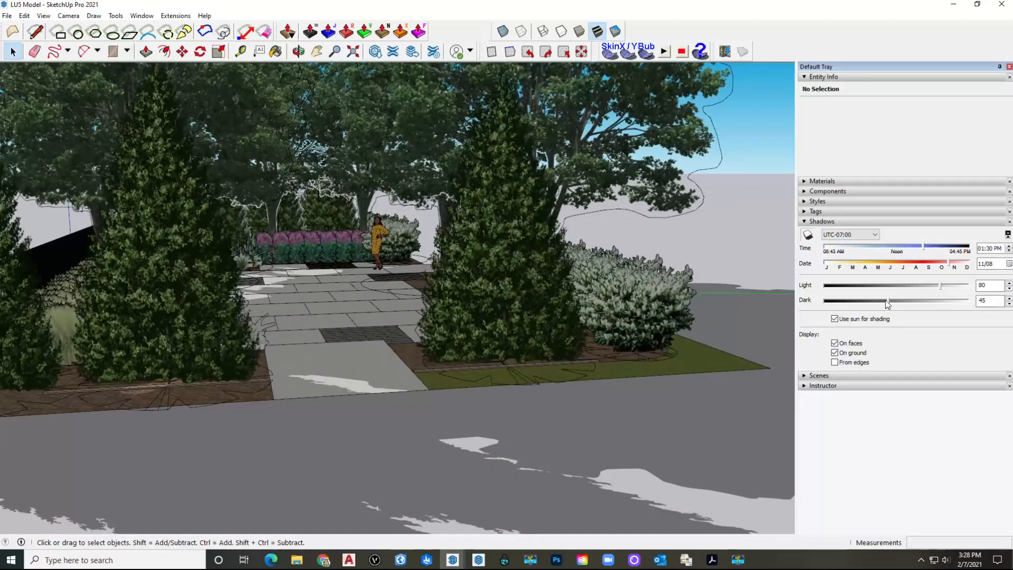
{"action": "left_click_drag", "start_coordinate": [895, 301], "coordinate": [920, 306]}
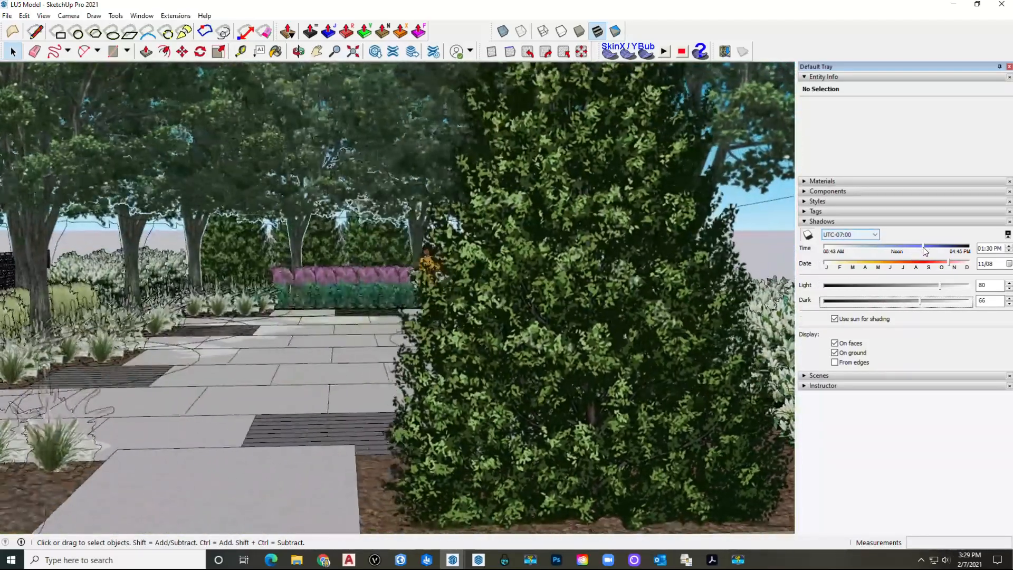
{"action": "left_click", "coordinate": [923, 246]}
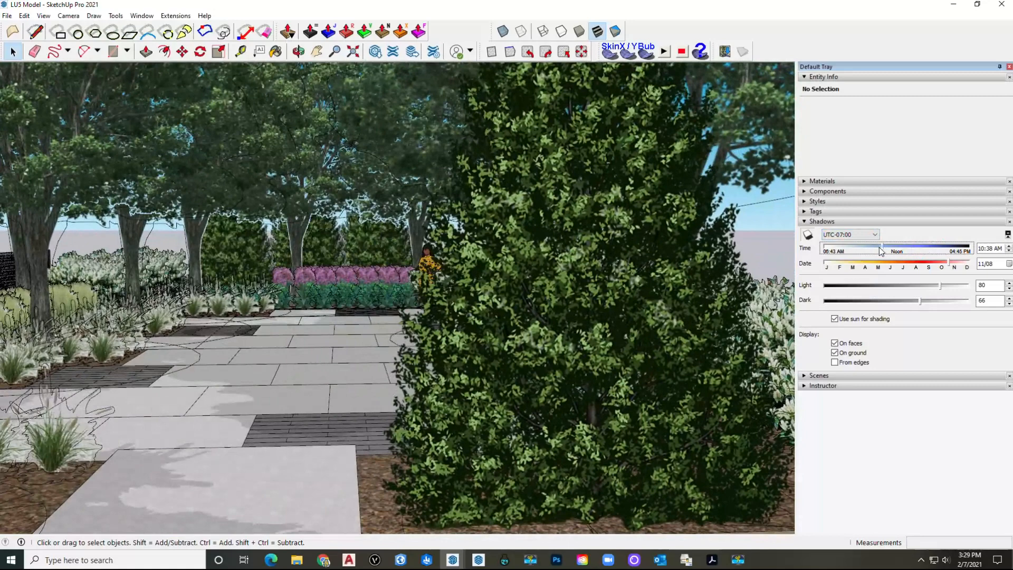
{"action": "left_click", "coordinate": [889, 252]}
{"action": "left_click", "coordinate": [896, 251]}
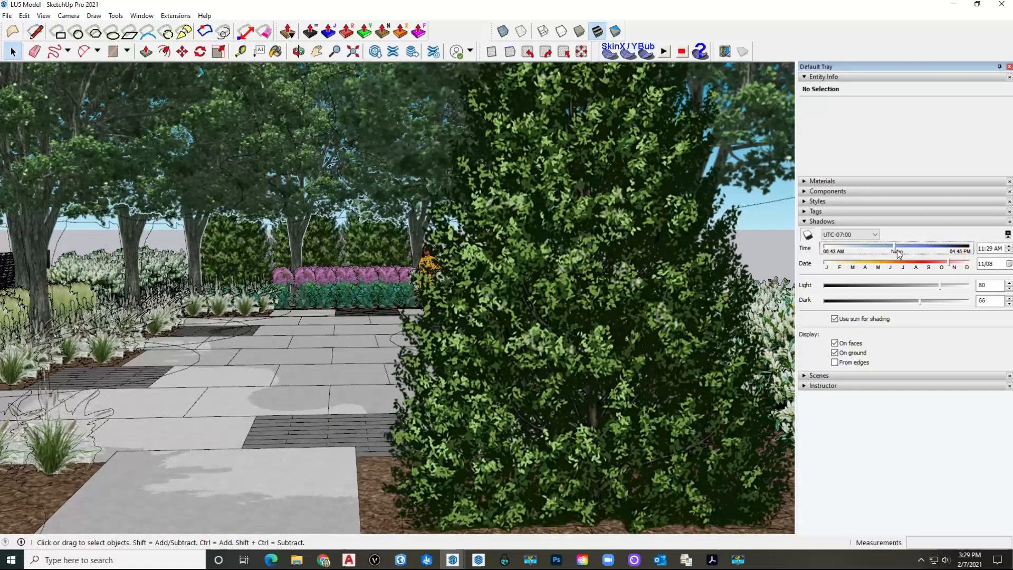
{"action": "left_click", "coordinate": [888, 251]}
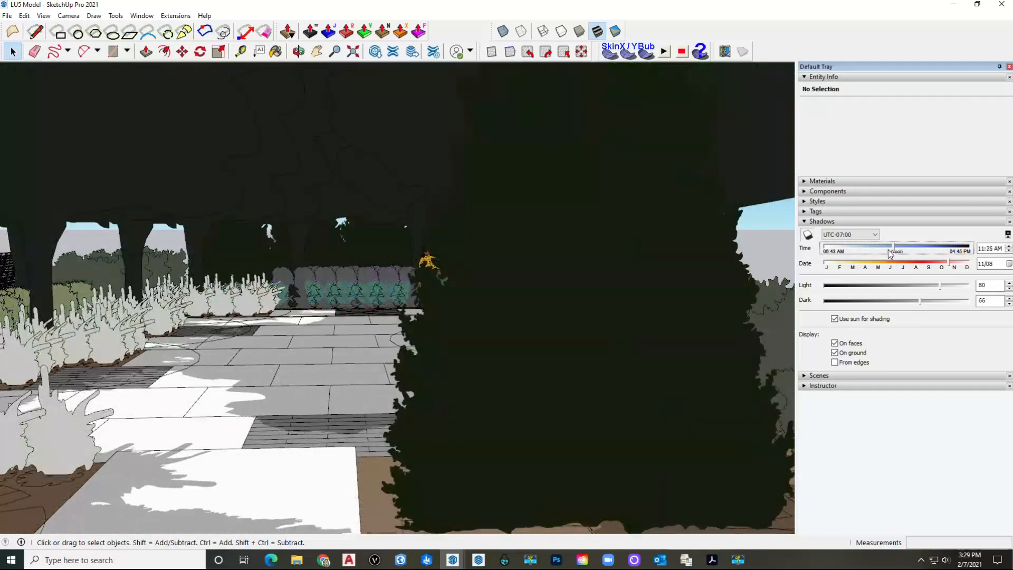
{"action": "key", "text": "Page_Down"}
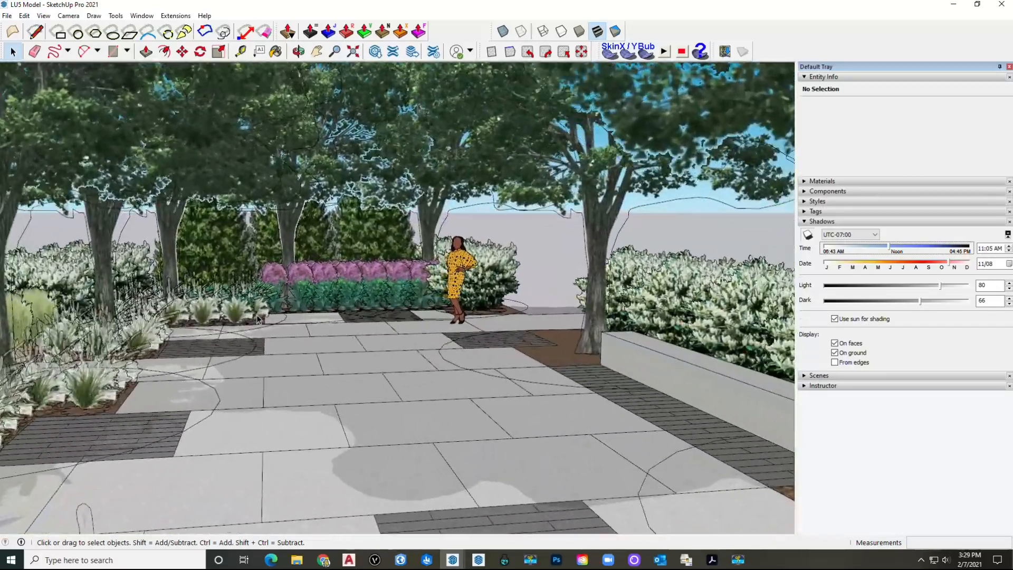
{"action": "key", "text": "Page_Down"}
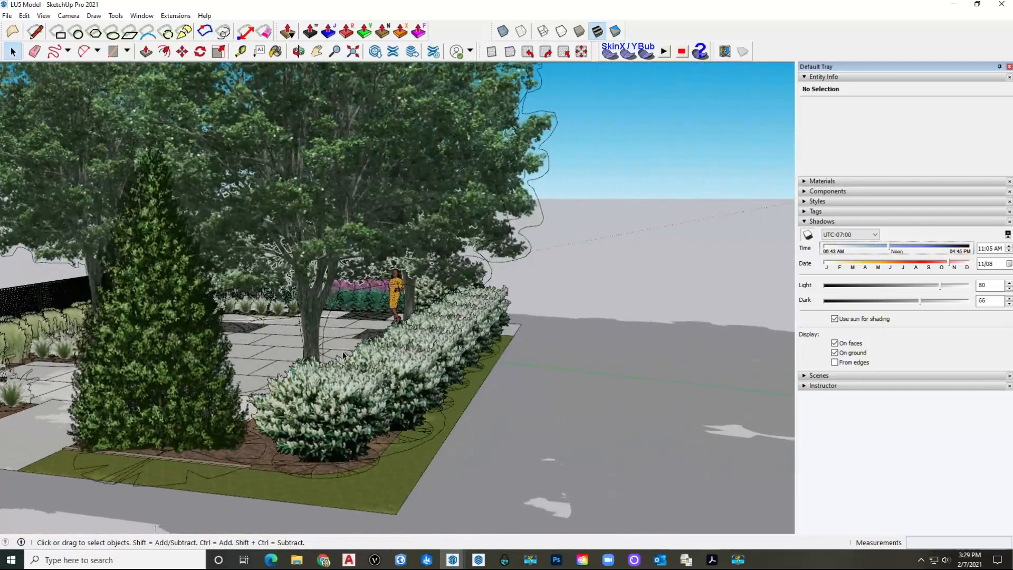
Step: Select all 28 instances of the white-flowering cherry laurel hedge shrub
{"action": "left_click", "coordinate": [388, 416]}
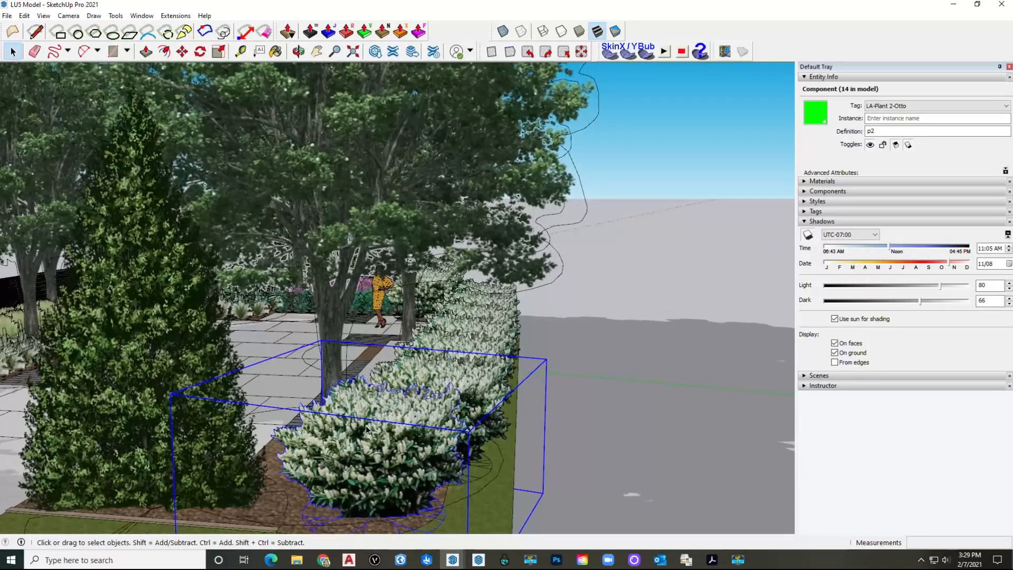
{"action": "right_click", "coordinate": [374, 427]}
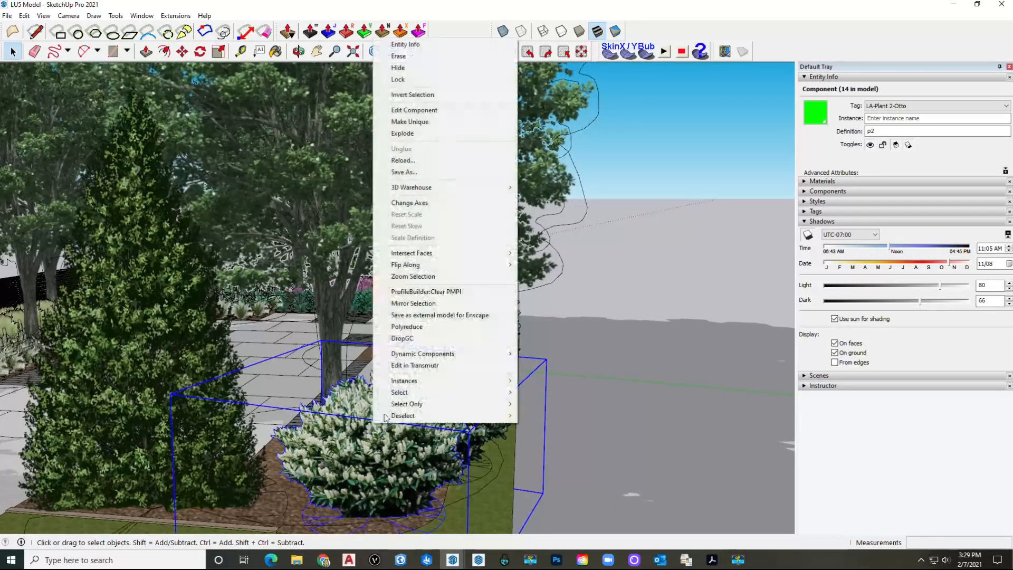
{"action": "mouse_move", "coordinate": [412, 382]}
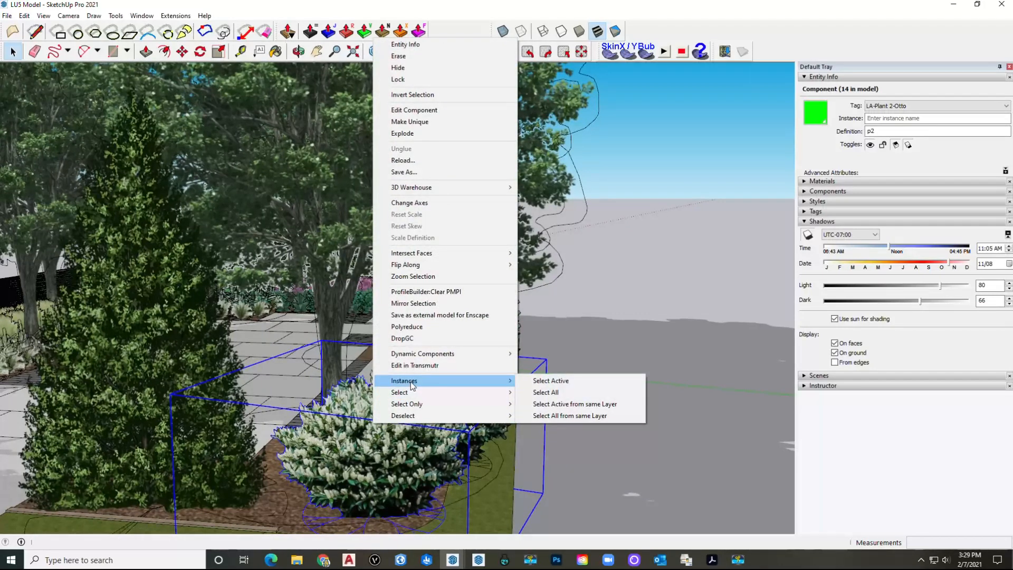
{"action": "left_click", "coordinate": [558, 392]}
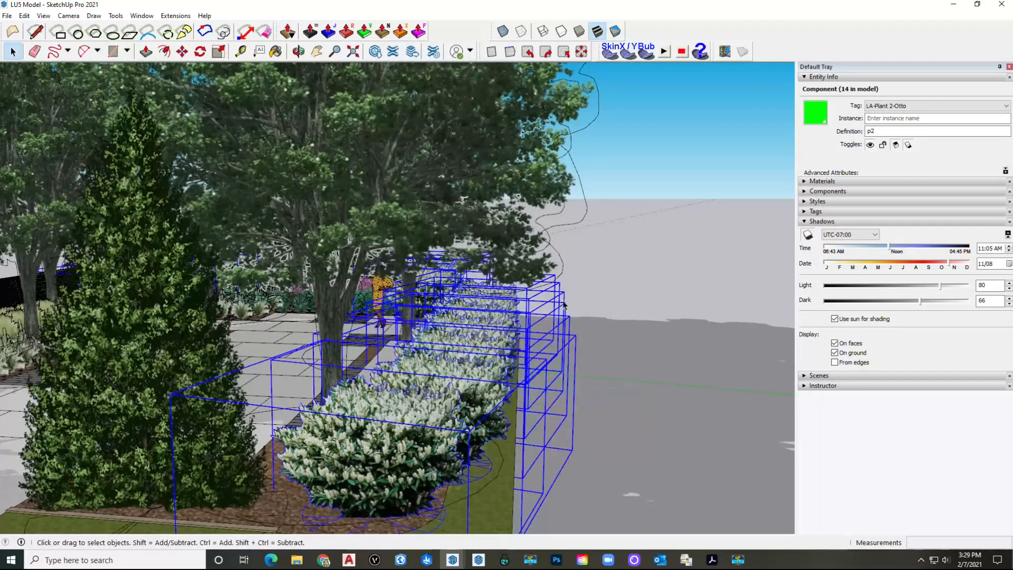
Step: Randomly scale the selected shrubs between 0.98 and 1.3 with Scale and Rotate Randomly
{"action": "left_click", "coordinate": [176, 15]}
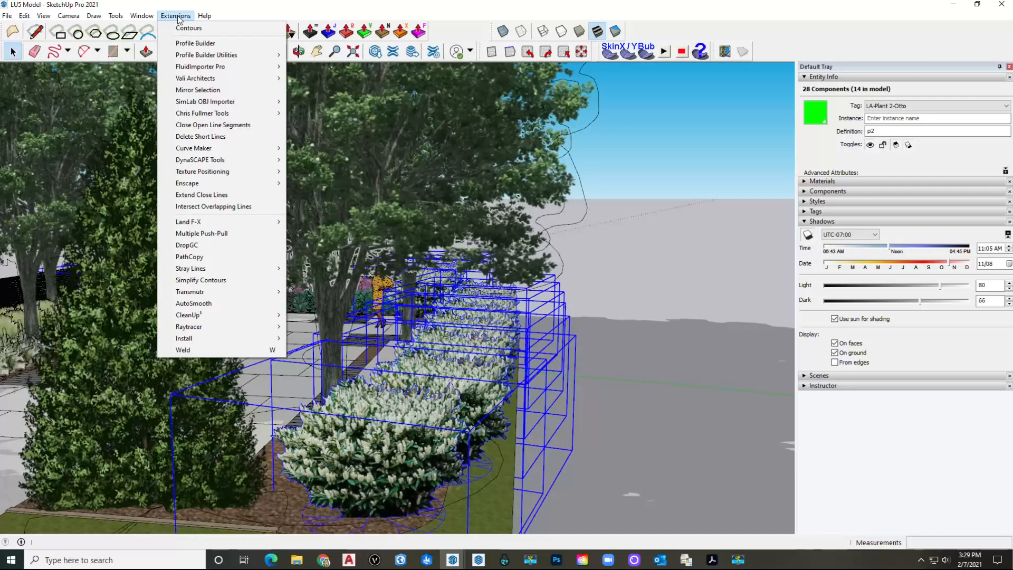
{"action": "mouse_move", "coordinate": [235, 115]}
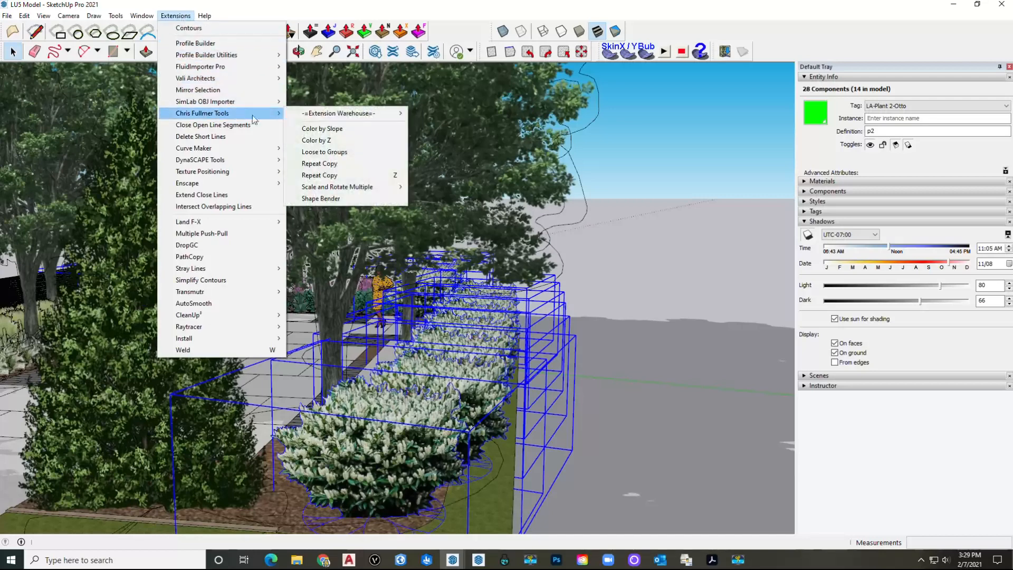
{"action": "mouse_move", "coordinate": [347, 189]}
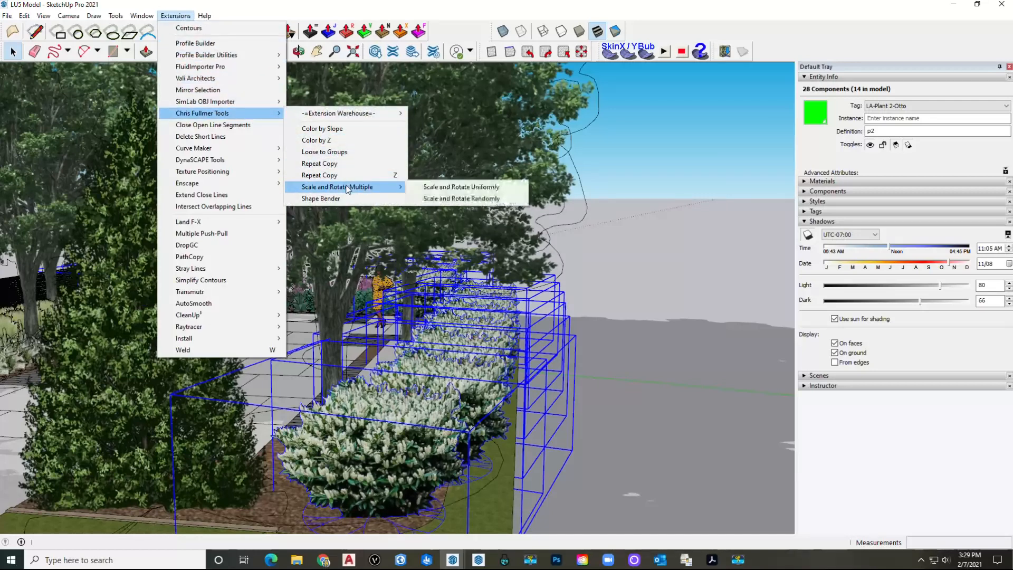
{"action": "left_click", "coordinate": [458, 200]}
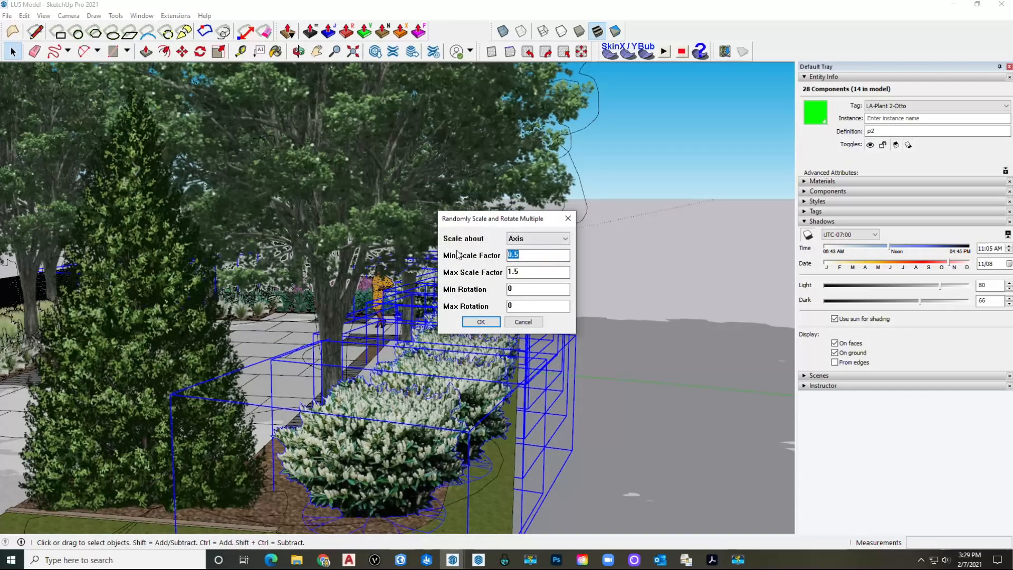
{"action": "type", "text": "."}
{"action": "type", "text": "1"}
{"action": "left_click", "coordinate": [492, 322]}
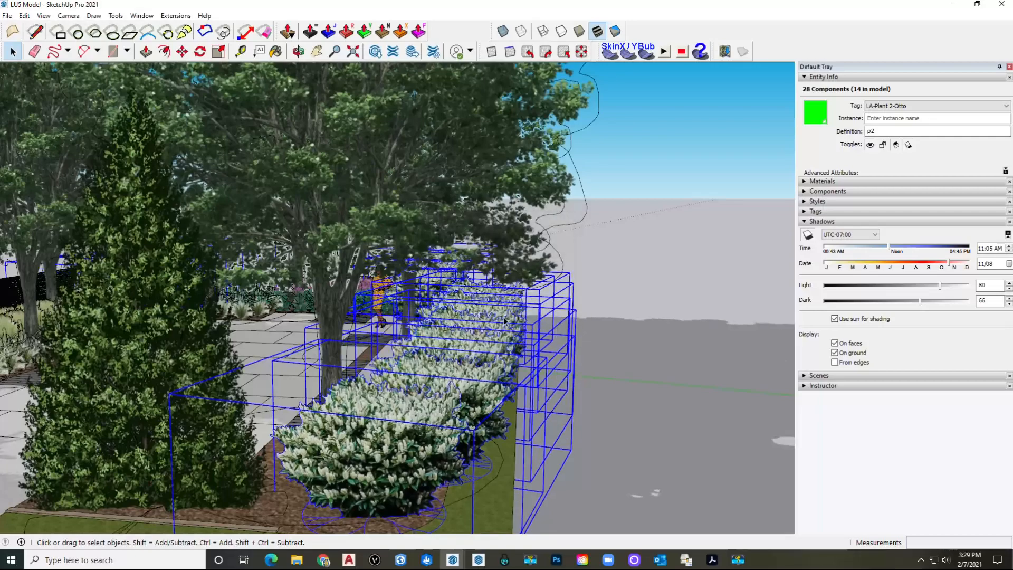
Step: Deselect the shrubs and orbit around the planting bed toward the tall evergreens
{"action": "left_click", "coordinate": [639, 238]}
{"action": "middle_click_drag", "start_coordinate": [493, 358], "coordinate": [355, 339]}
{"action": "scroll", "coordinate": [357, 339], "scroll_direction": "up", "scroll_amount": 5}
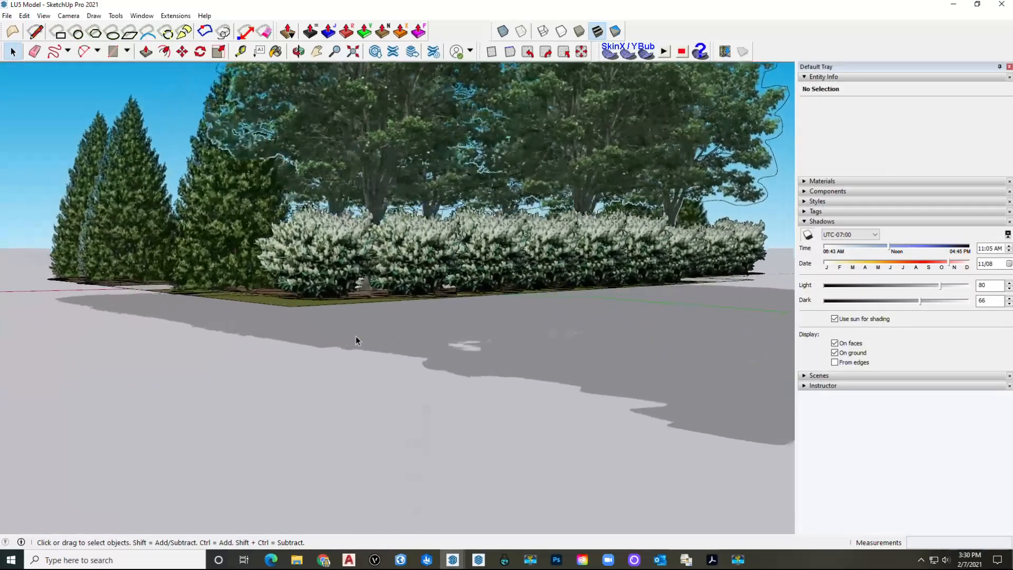
{"action": "scroll", "coordinate": [357, 340], "scroll_direction": "down", "scroll_amount": 10}
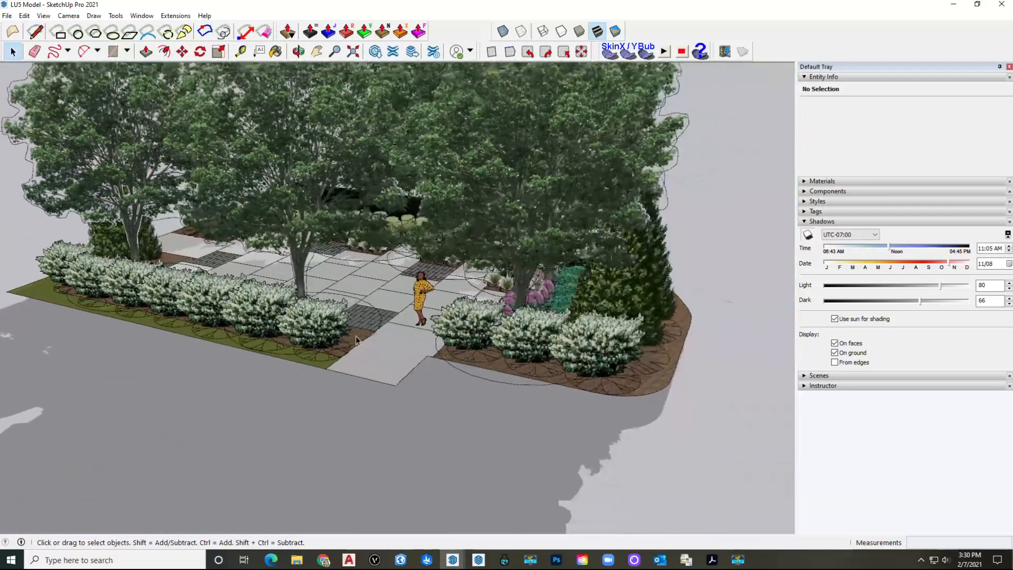
{"action": "middle_click_drag", "start_coordinate": [356, 340], "coordinate": [376, 343]}
{"action": "middle_click_drag", "start_coordinate": [377, 343], "coordinate": [372, 307]}
Step: Select all 12 evergreen instances and apply a first random scaling
{"action": "right_click", "coordinate": [359, 304]}
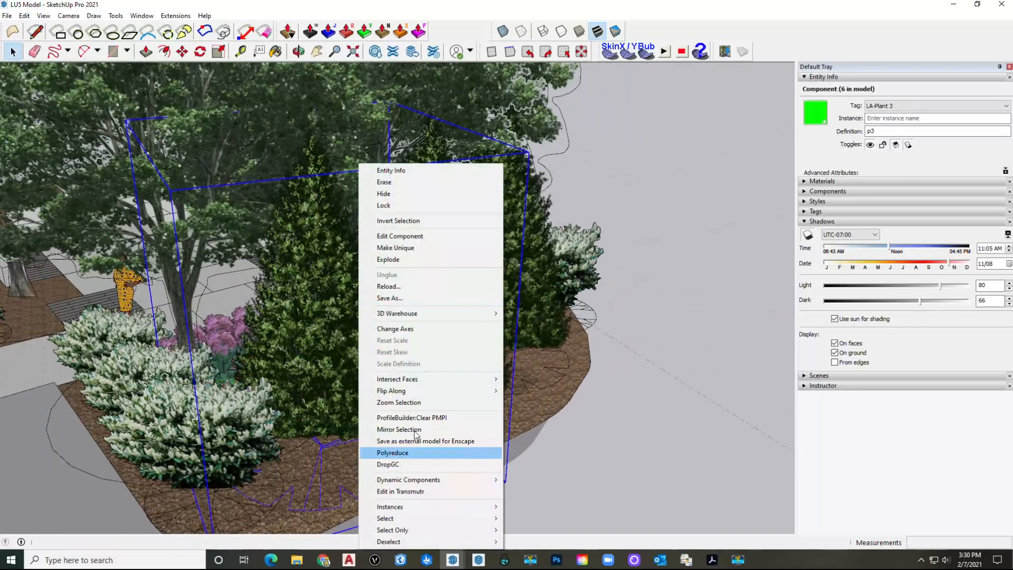
{"action": "mouse_move", "coordinate": [483, 508]}
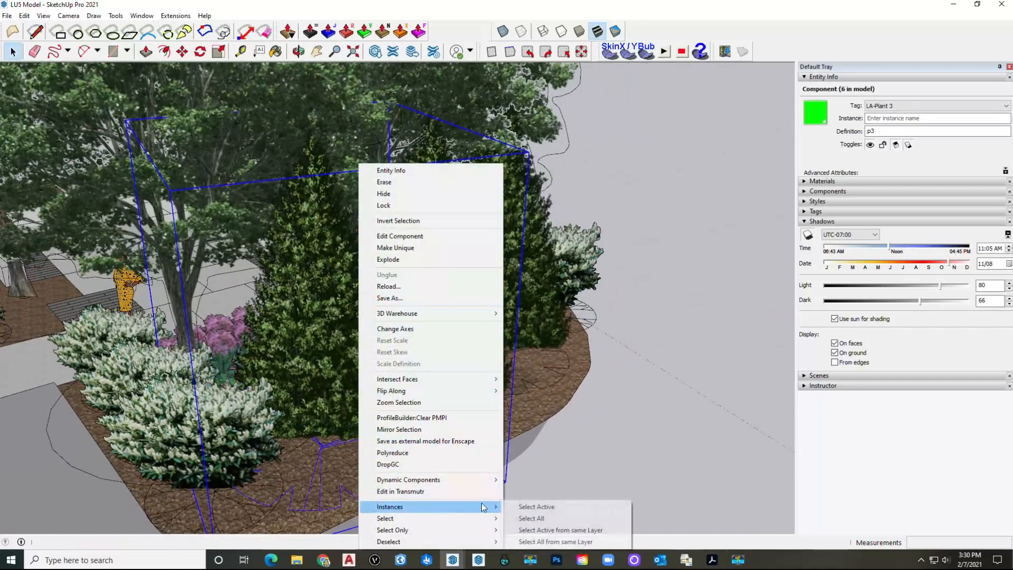
{"action": "left_click", "coordinate": [532, 518]}
{"action": "left_click", "coordinate": [176, 16]}
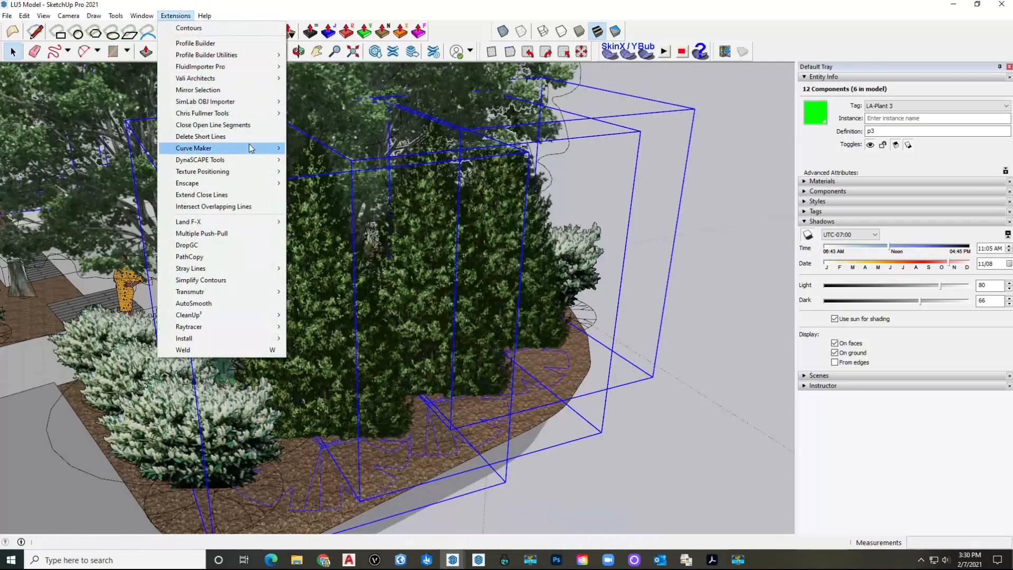
{"action": "mouse_move", "coordinate": [260, 114]}
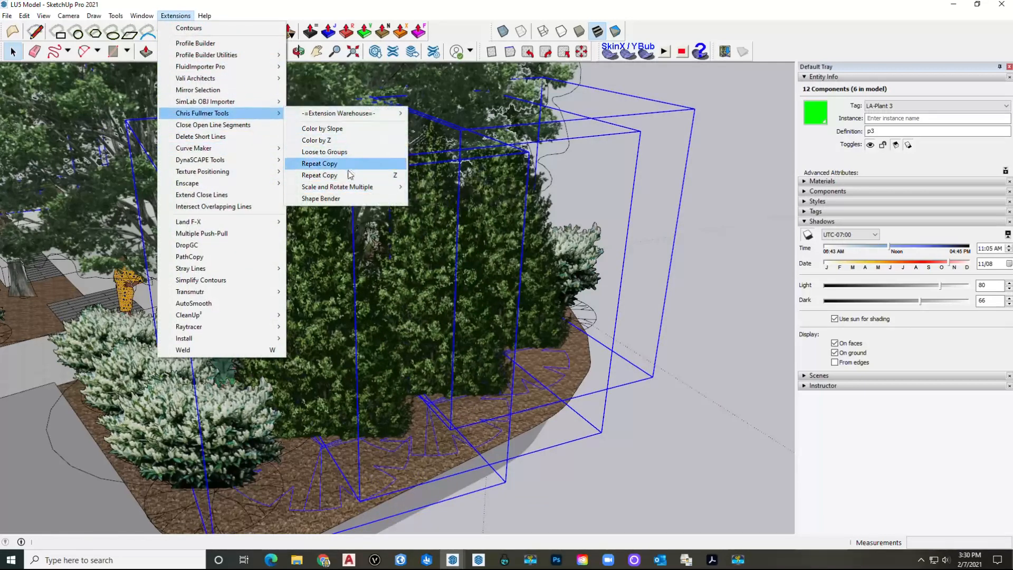
{"action": "mouse_move", "coordinate": [347, 192]}
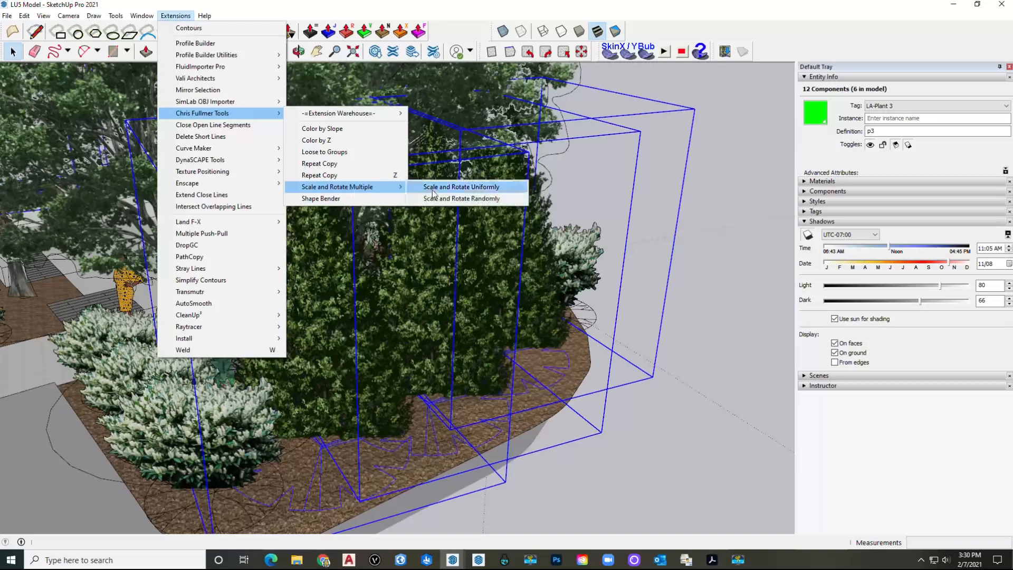
{"action": "left_click", "coordinate": [460, 200]}
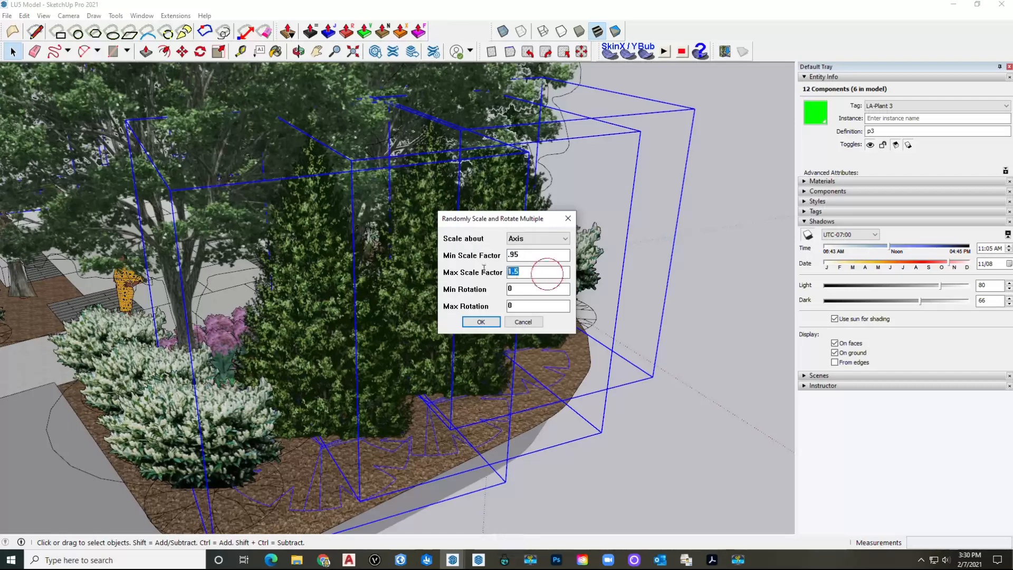
{"action": "type", "text": "1"}
{"action": "key", "text": "Return"}
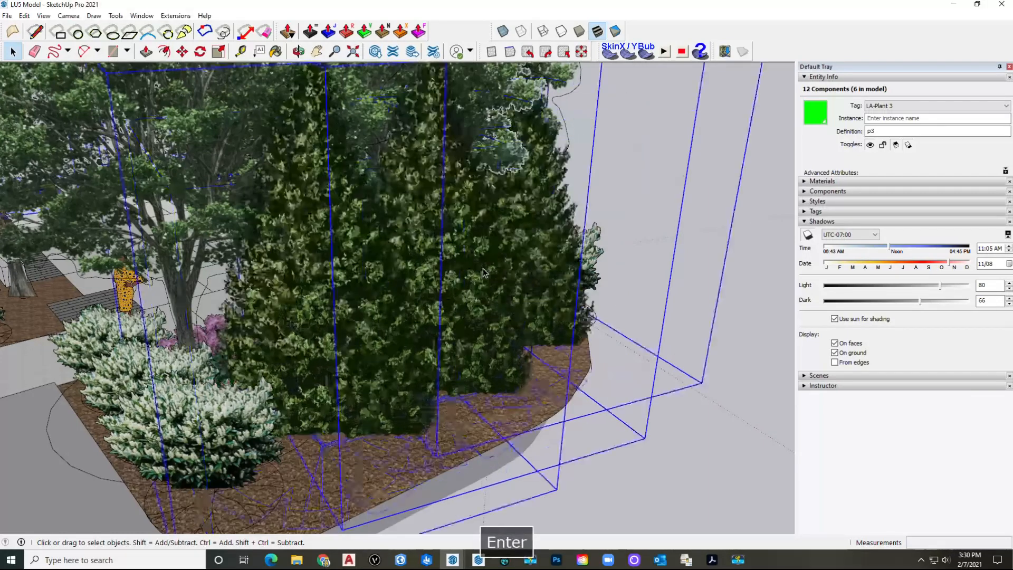
{"action": "middle_click_drag", "start_coordinate": [510, 290], "coordinate": [510, 284]}
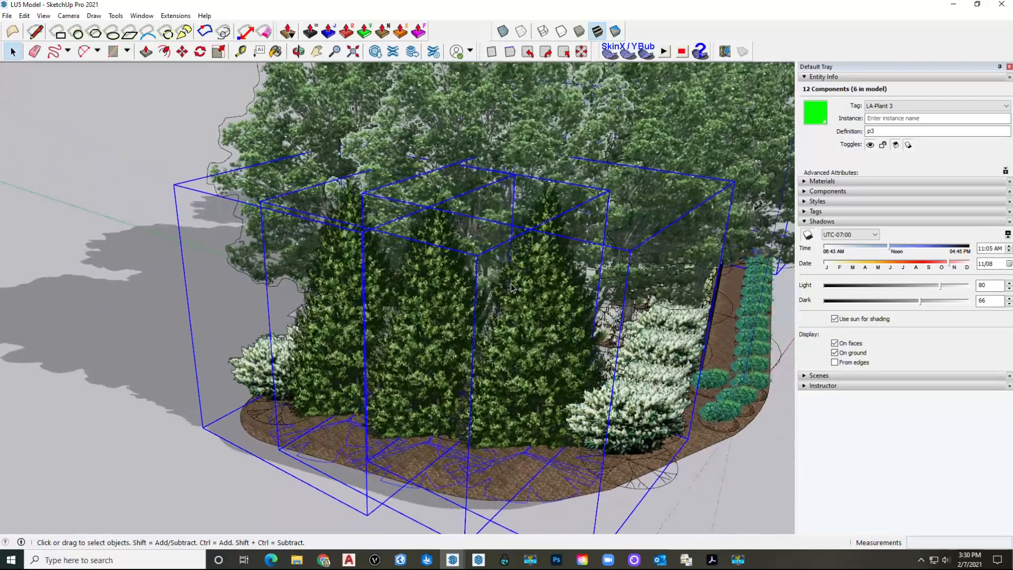
Step: Undo that attempt and rescale the evergreens randomly between 0.98 and 1.2
{"action": "key", "text": "ctrl+z"}
{"action": "right_click", "coordinate": [449, 331]}
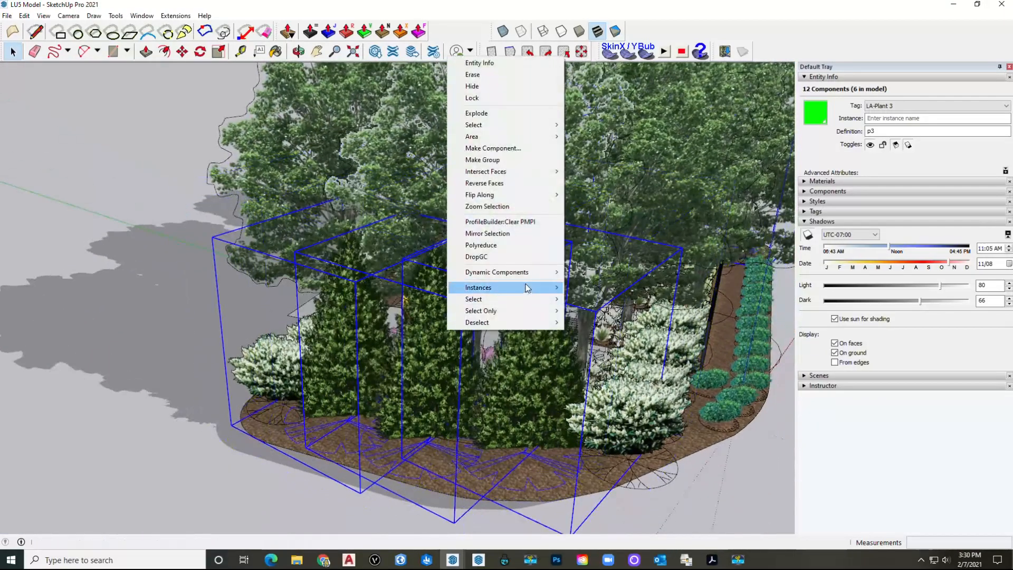
{"action": "mouse_move", "coordinate": [527, 288]}
{"action": "left_click", "coordinate": [176, 15]}
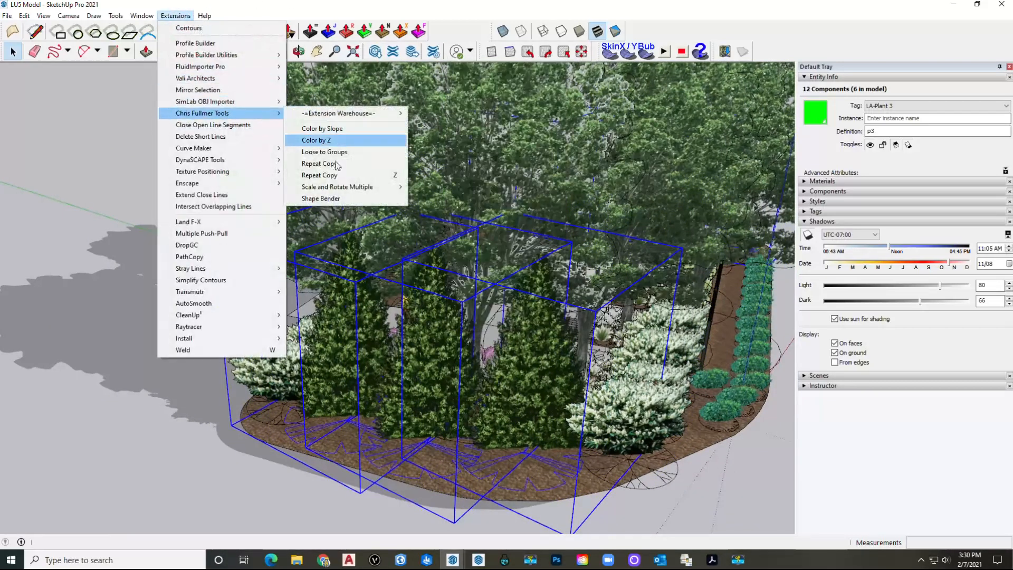
{"action": "mouse_move", "coordinate": [369, 188]}
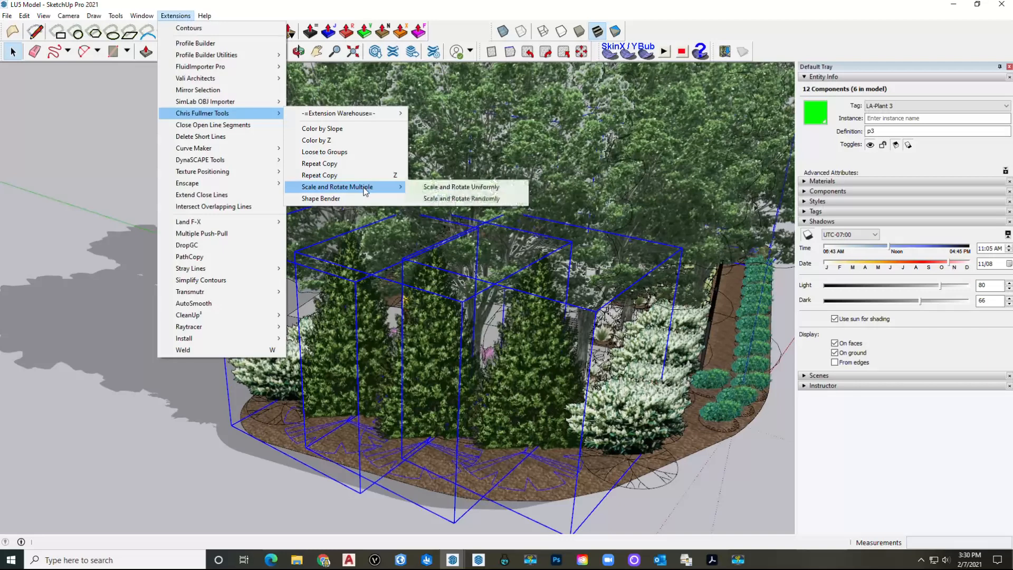
{"action": "left_click", "coordinate": [428, 198]}
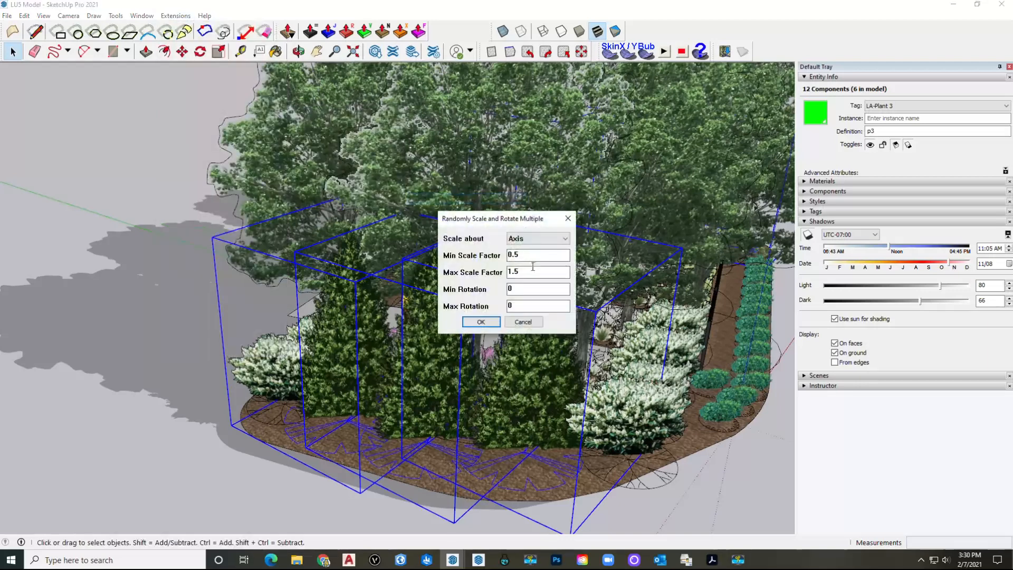
{"action": "type", "text": "."}
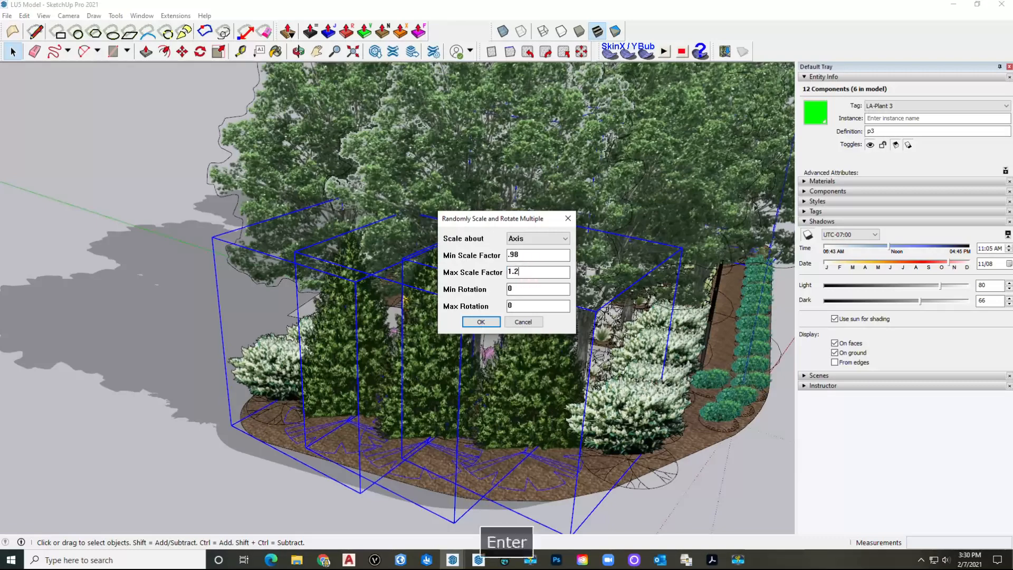
{"action": "key", "text": "Return"}
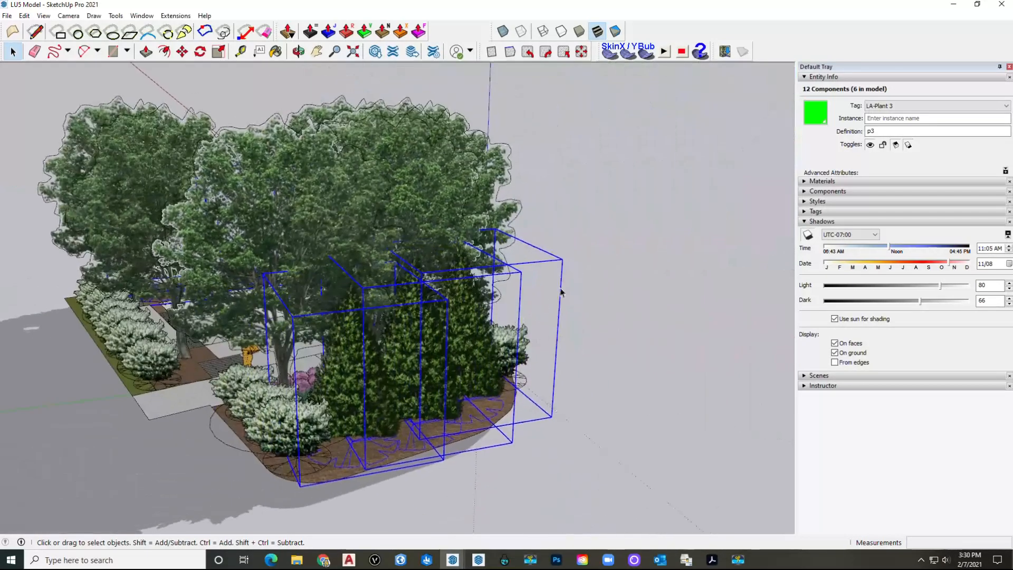
{"action": "left_click", "coordinate": [594, 288]}
{"action": "scroll", "coordinate": [594, 287], "scroll_direction": "up", "scroll_amount": 12}
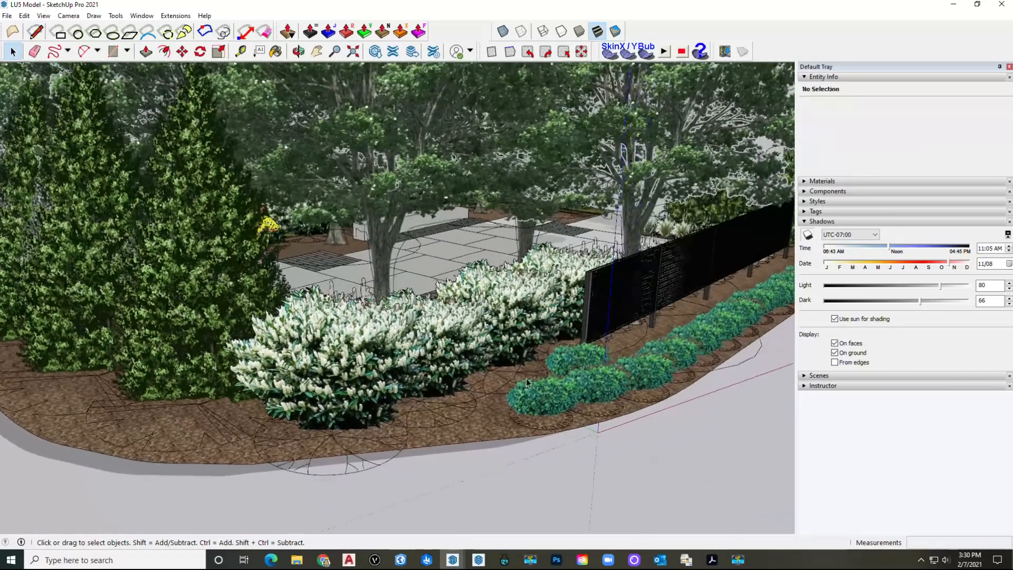
Step: Select all 44 LA-Plant 5 fence shrubs and randomly scale them between 0.98 and 1.5
{"action": "right_click", "coordinate": [527, 382]}
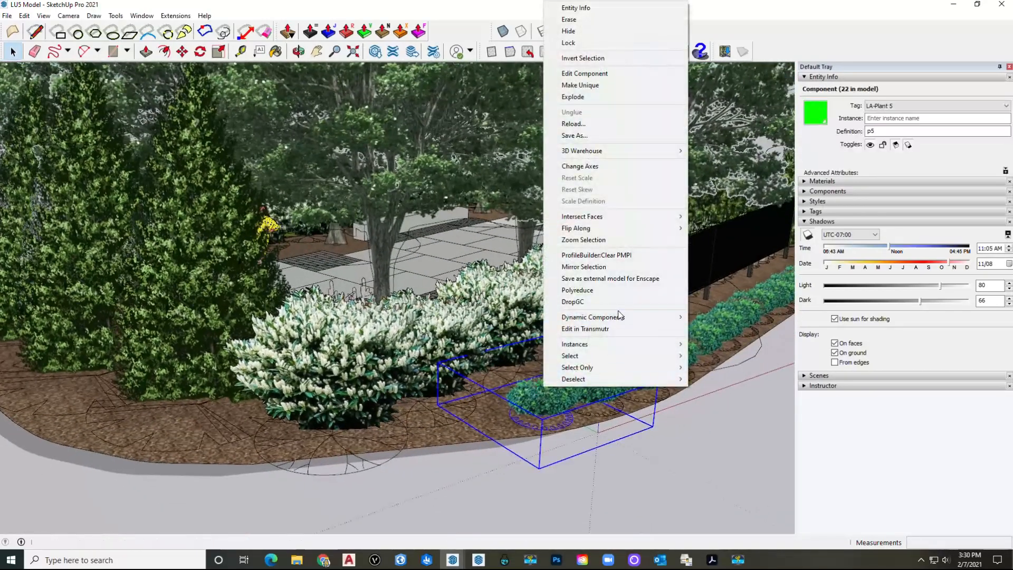
{"action": "mouse_move", "coordinate": [671, 350]}
{"action": "left_click", "coordinate": [716, 355]}
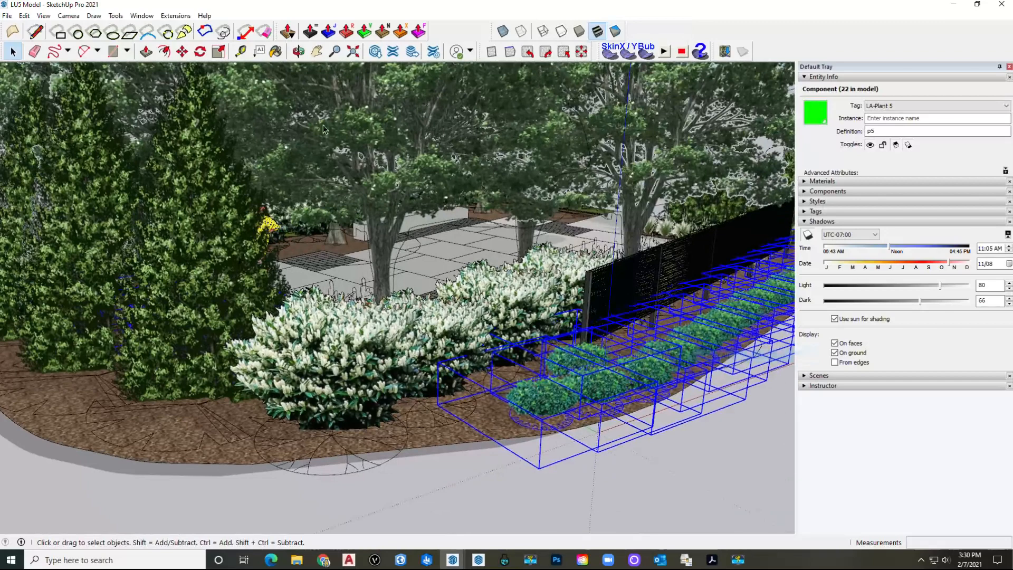
{"action": "left_click", "coordinate": [175, 16]}
{"action": "mouse_move", "coordinate": [266, 69]}
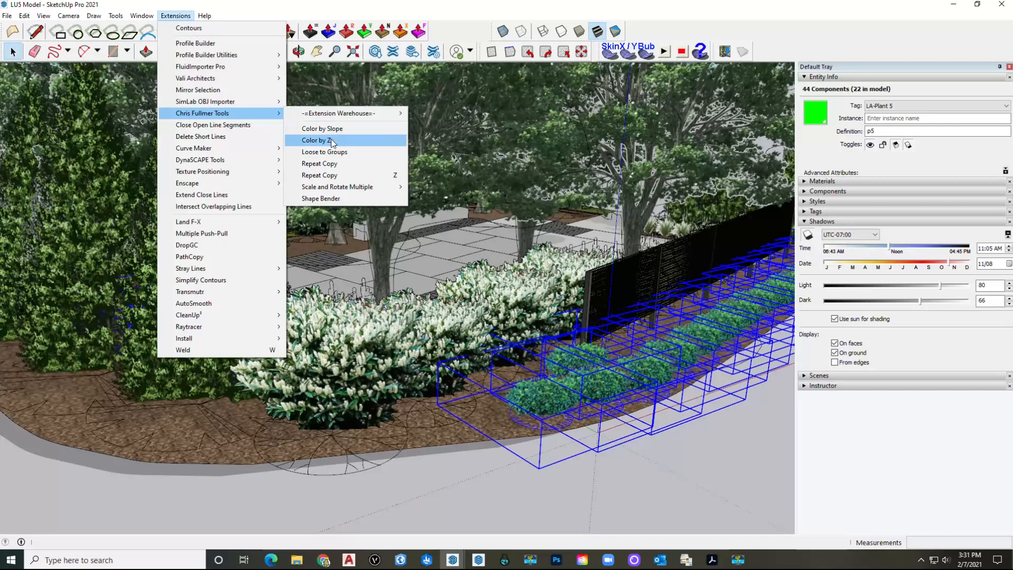
{"action": "mouse_move", "coordinate": [347, 187]}
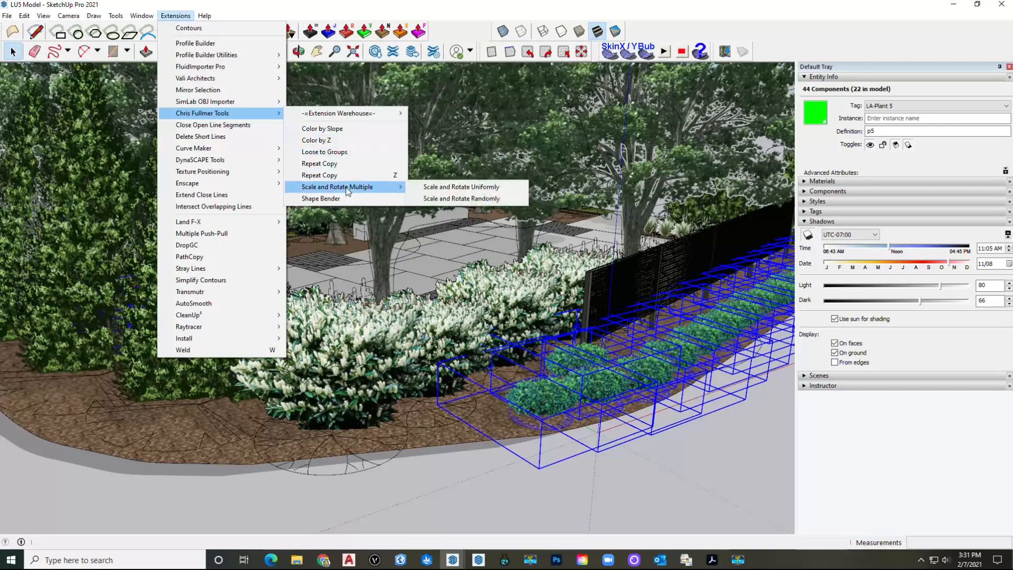
{"action": "left_click", "coordinate": [488, 198]}
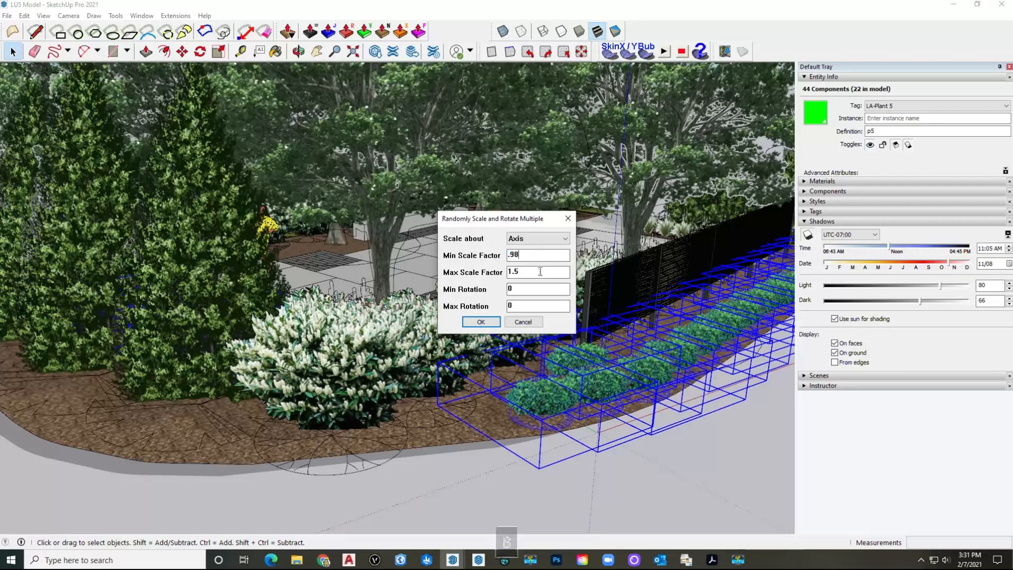
{"action": "type", "text": "3"}
{"action": "key", "text": "Return"}
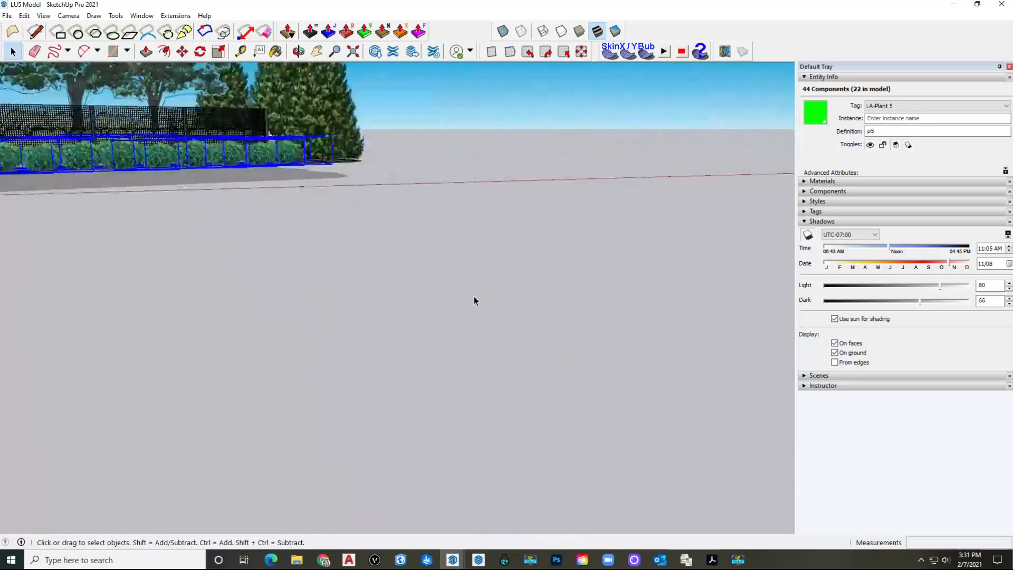
{"action": "left_click", "coordinate": [481, 264]}
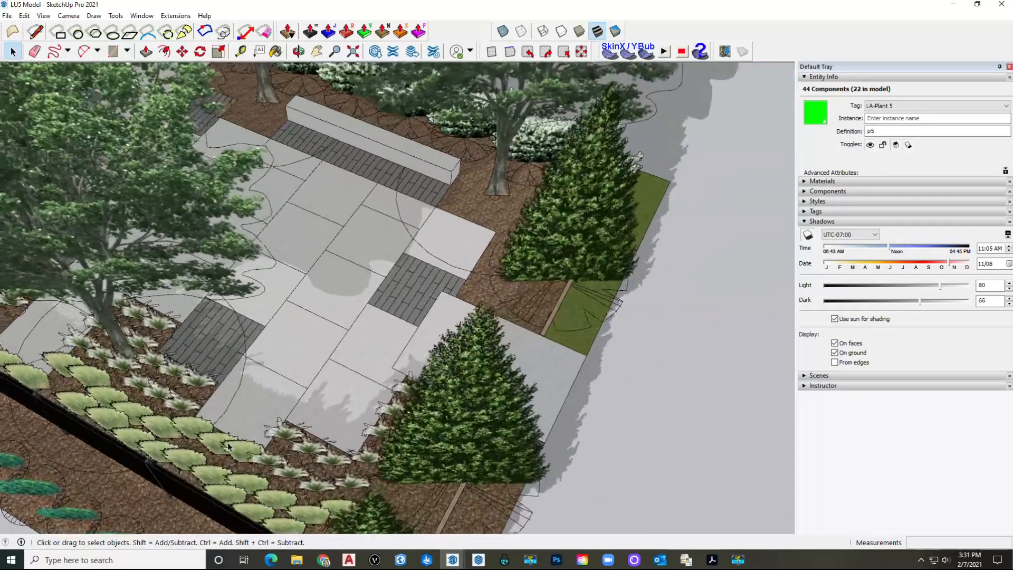
Step: Select all 56 LA-Plant 7 grass instances and randomly scale them between 0.98 and 1.25
{"action": "right_click", "coordinate": [233, 444]}
{"action": "mouse_move", "coordinate": [334, 405]}
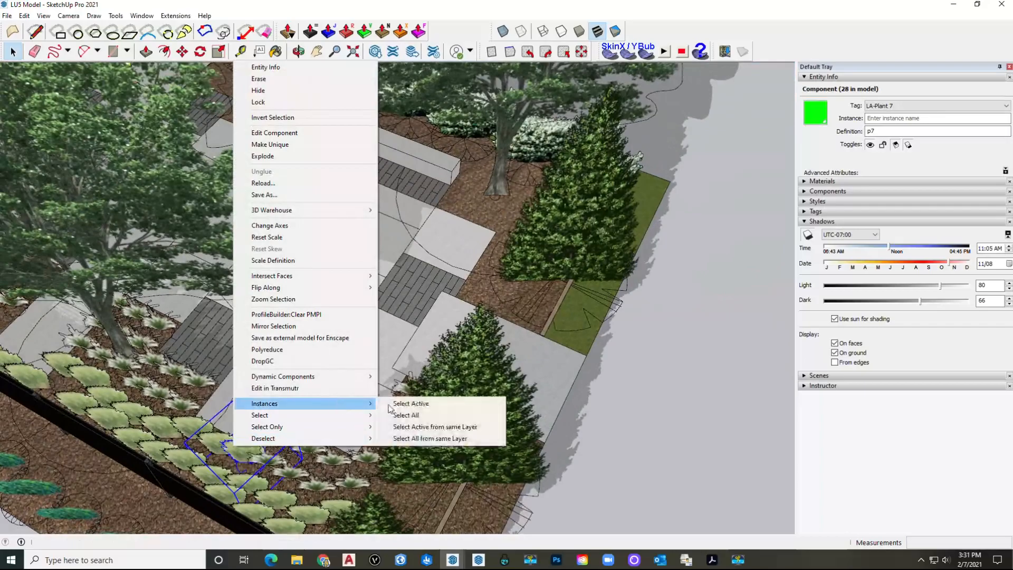
{"action": "left_click", "coordinate": [422, 414]}
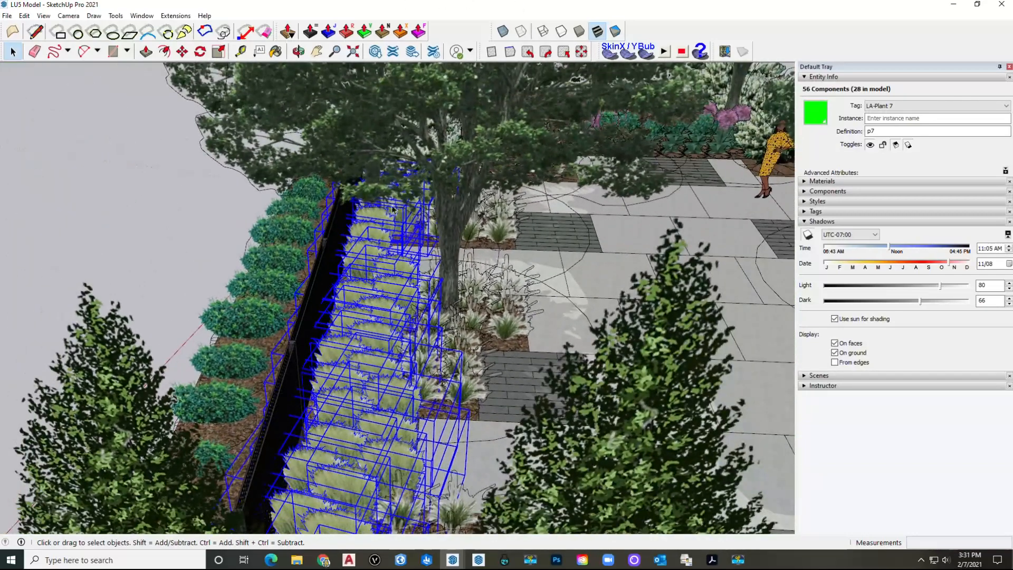
{"action": "left_click", "coordinate": [176, 15]}
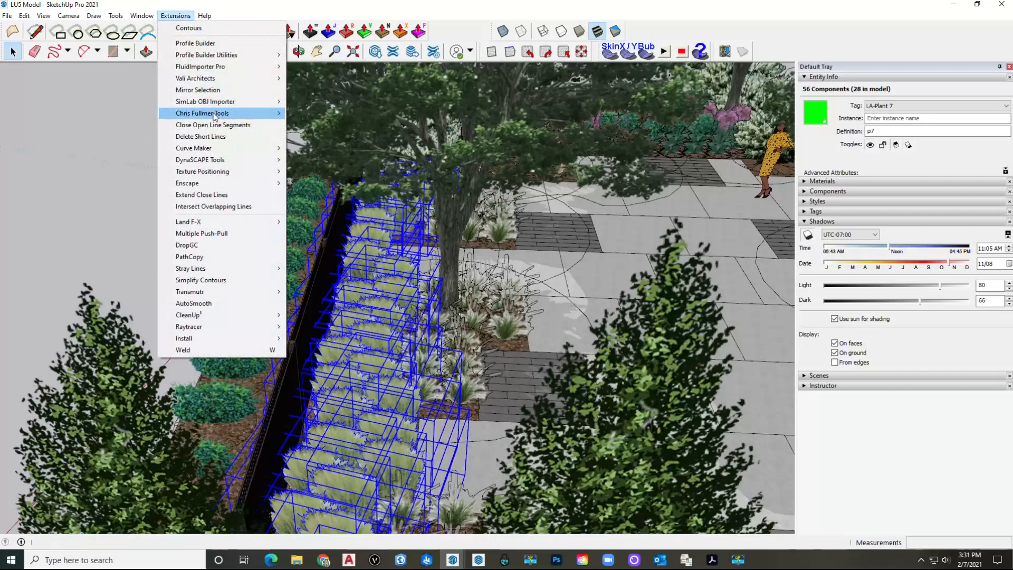
{"action": "mouse_move", "coordinate": [219, 115]}
{"action": "mouse_move", "coordinate": [393, 188]}
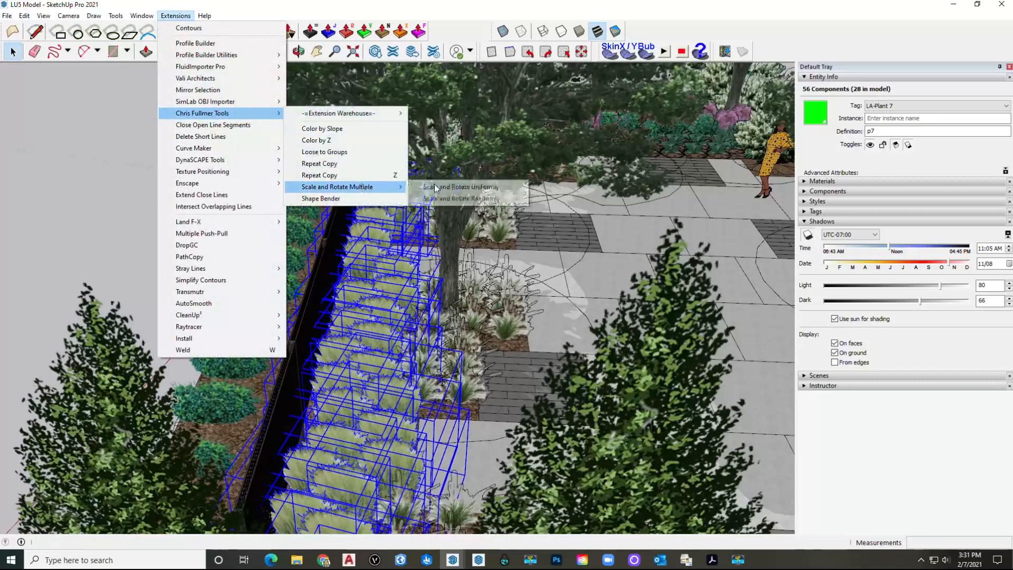
{"action": "left_click", "coordinate": [481, 199]}
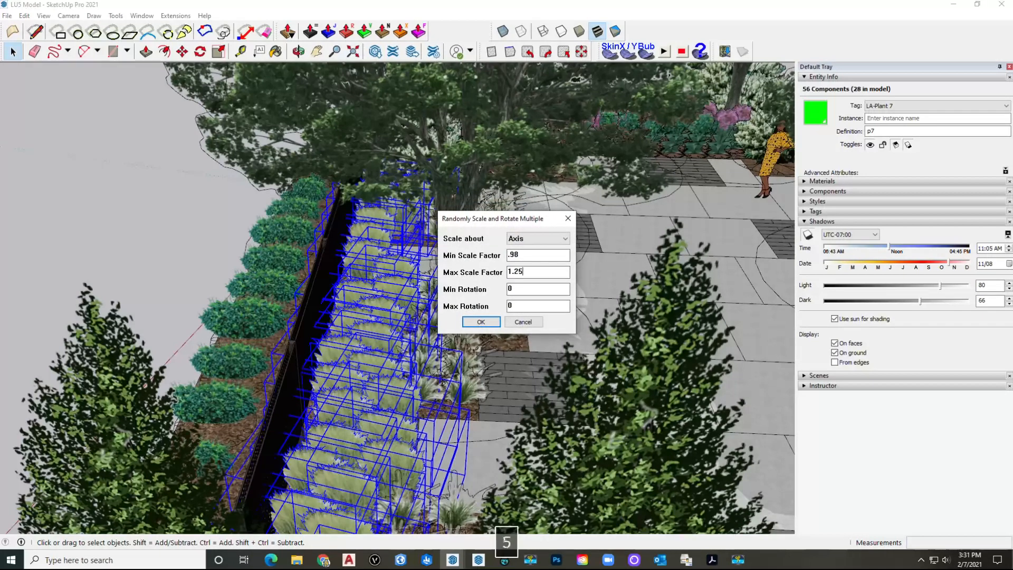
{"action": "left_click", "coordinate": [489, 325]}
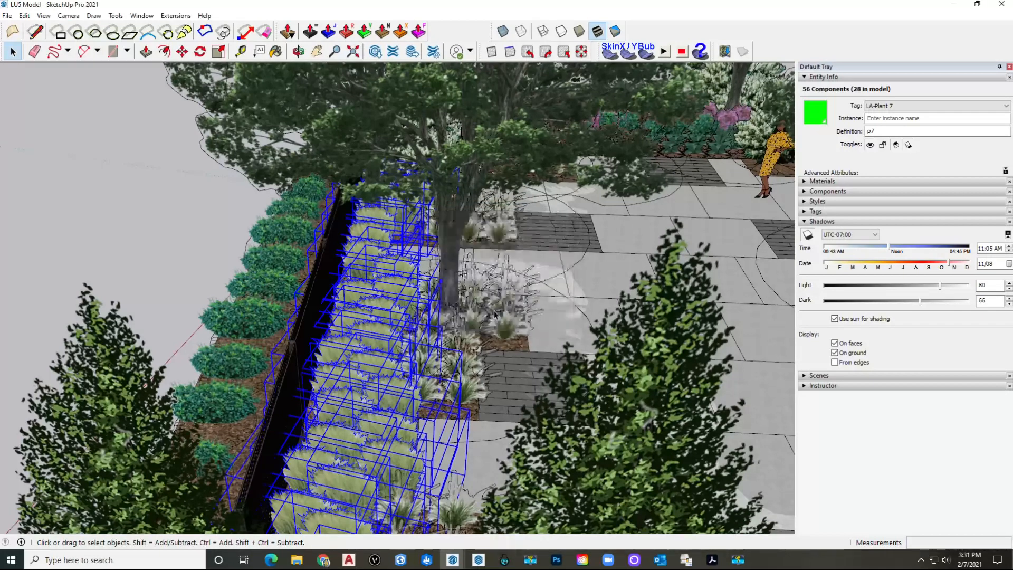
{"action": "scroll", "coordinate": [489, 257], "scroll_direction": "up", "scroll_amount": 2}
{"action": "scroll", "coordinate": [490, 257], "scroll_direction": "up", "scroll_amount": 2}
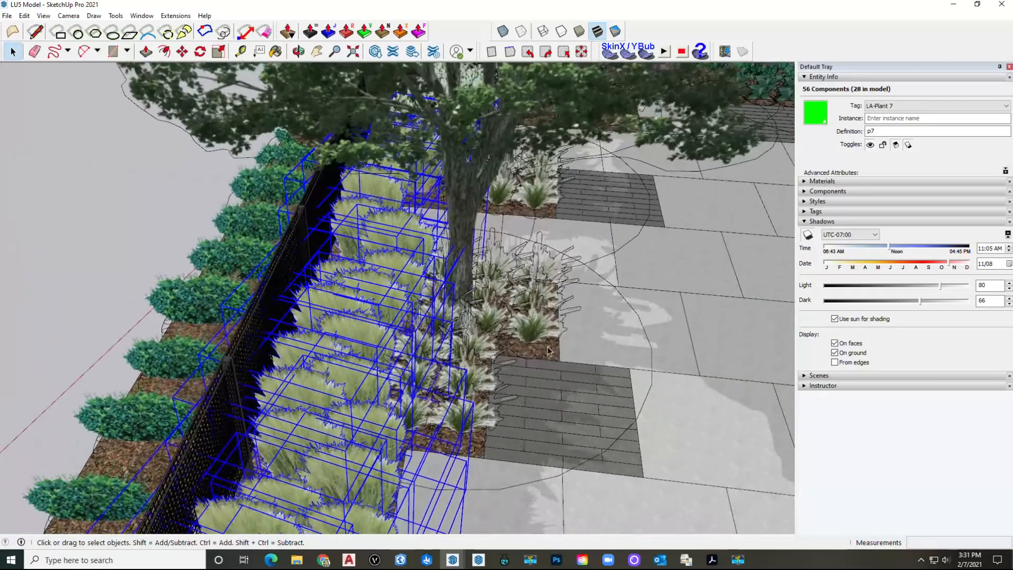
Step: Select all 120 LA-Plant 6 grass instances and randomly scale them between 0.98 and 1.3
{"action": "right_click", "coordinate": [530, 338]}
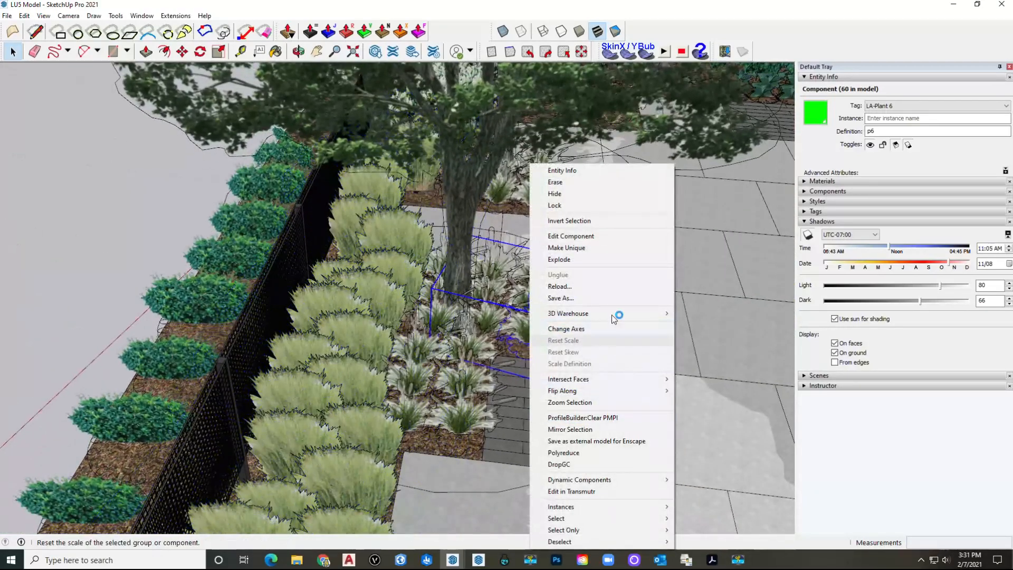
{"action": "mouse_move", "coordinate": [639, 507]}
{"action": "left_click", "coordinate": [702, 518]}
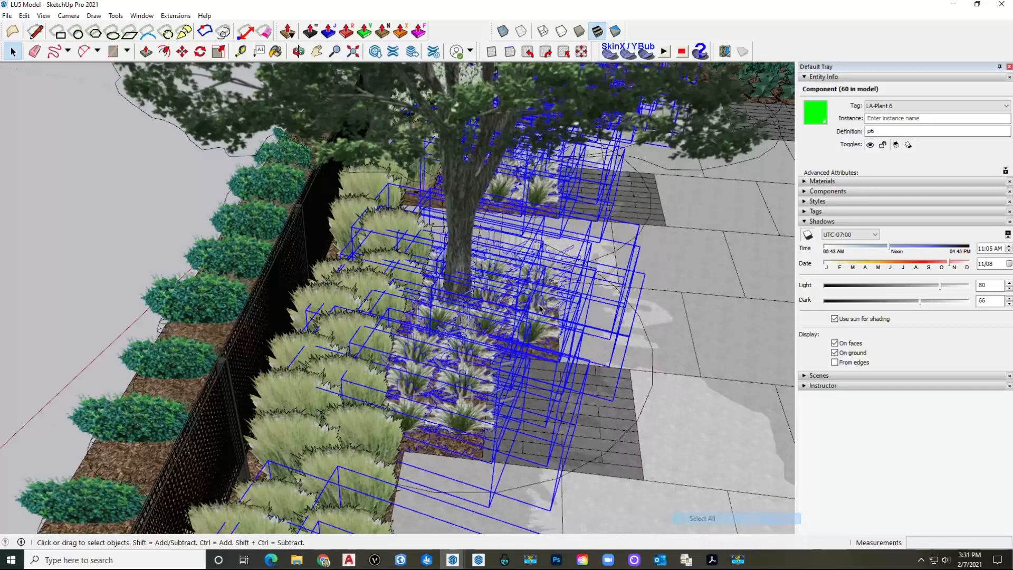
{"action": "left_click", "coordinate": [175, 15]}
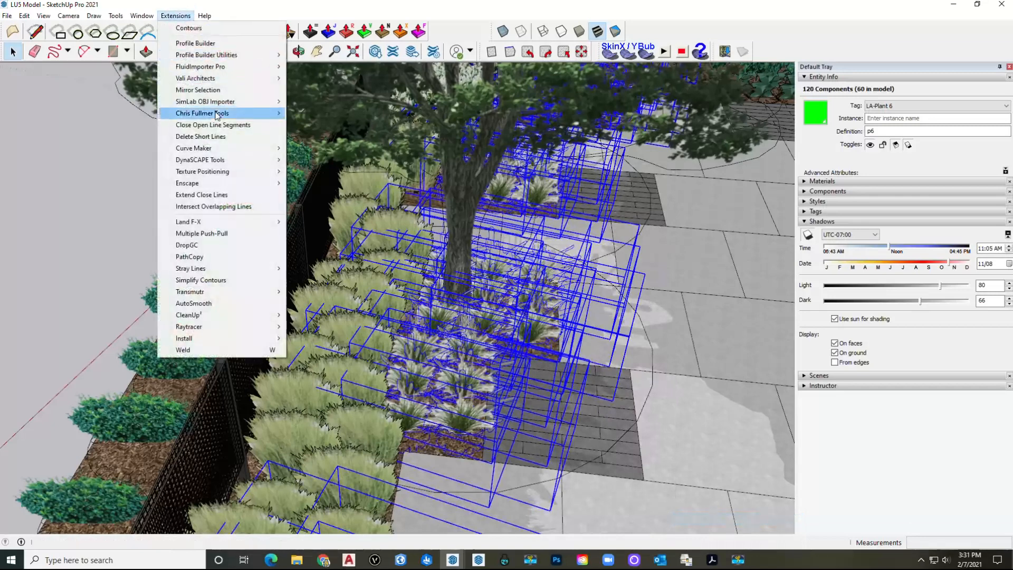
{"action": "mouse_move", "coordinate": [238, 116]}
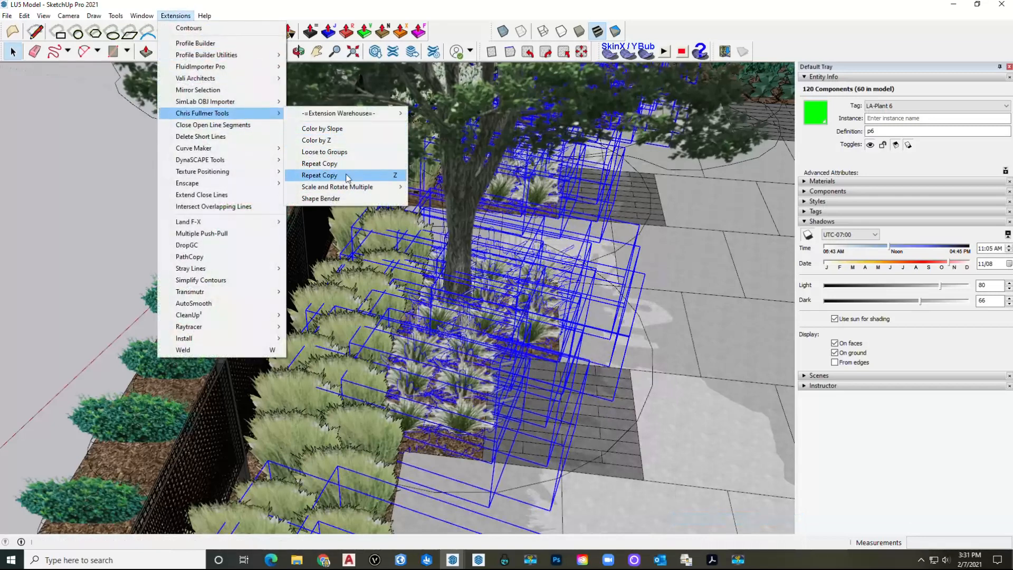
{"action": "mouse_move", "coordinate": [348, 191]}
{"action": "left_click", "coordinate": [445, 199]}
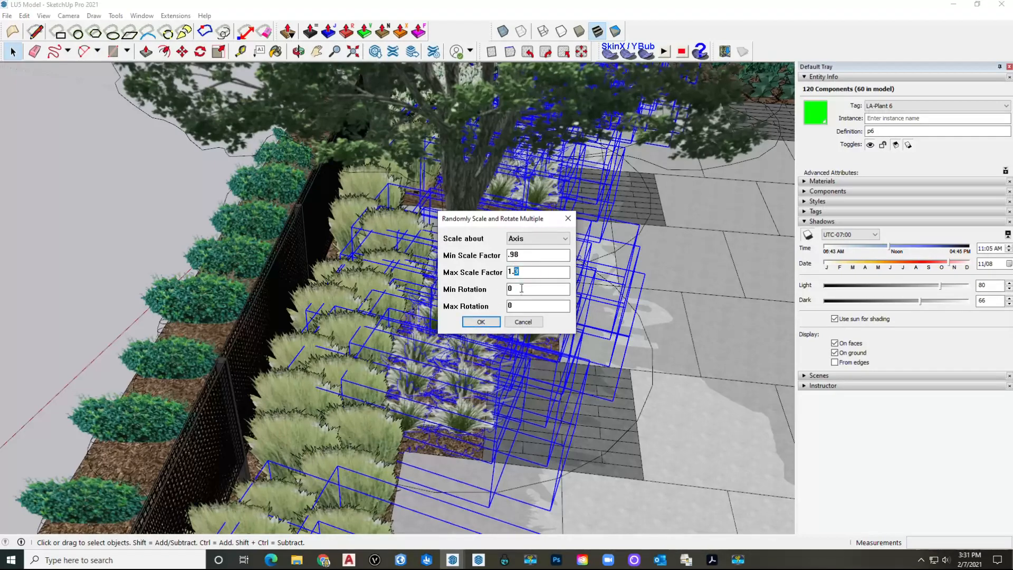
{"action": "left_click", "coordinate": [487, 321]}
{"action": "scroll", "coordinate": [489, 322], "scroll_direction": "up", "scroll_amount": 5}
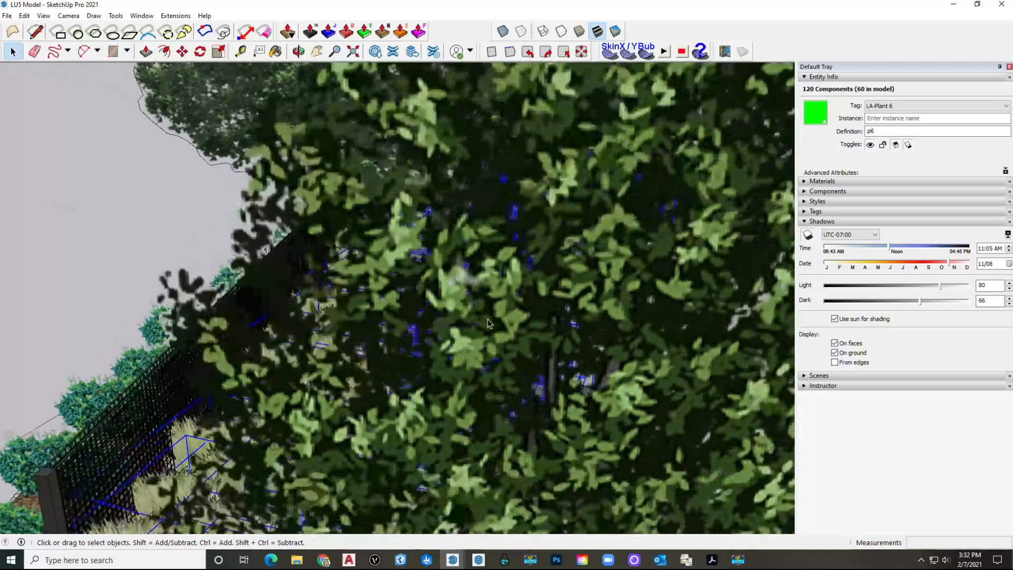
{"action": "scroll", "coordinate": [489, 321], "scroll_direction": "down", "scroll_amount": 8}
{"action": "left_click", "coordinate": [599, 265]}
{"action": "scroll", "coordinate": [538, 253], "scroll_direction": "up", "scroll_amount": 1}
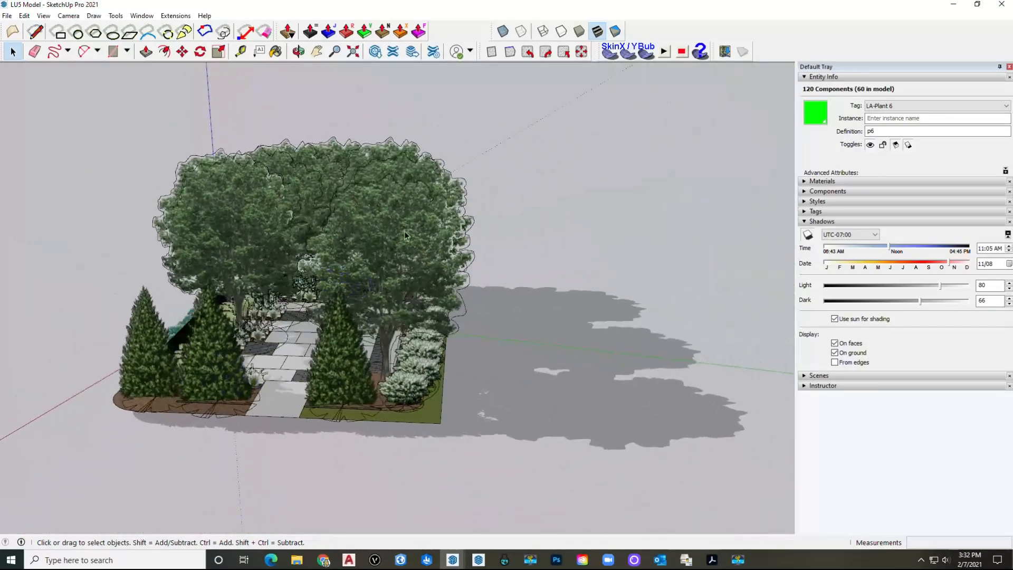
Step: Select every LA-Plant 1 shade tree and randomly scale them between 0.98 and 1
{"action": "right_click", "coordinate": [403, 231]}
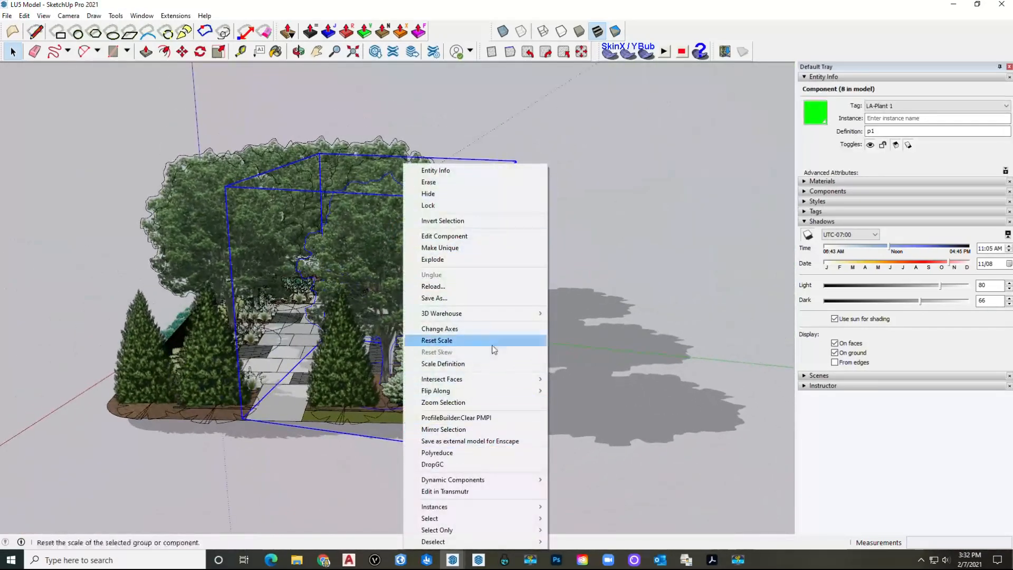
{"action": "mouse_move", "coordinate": [530, 518]}
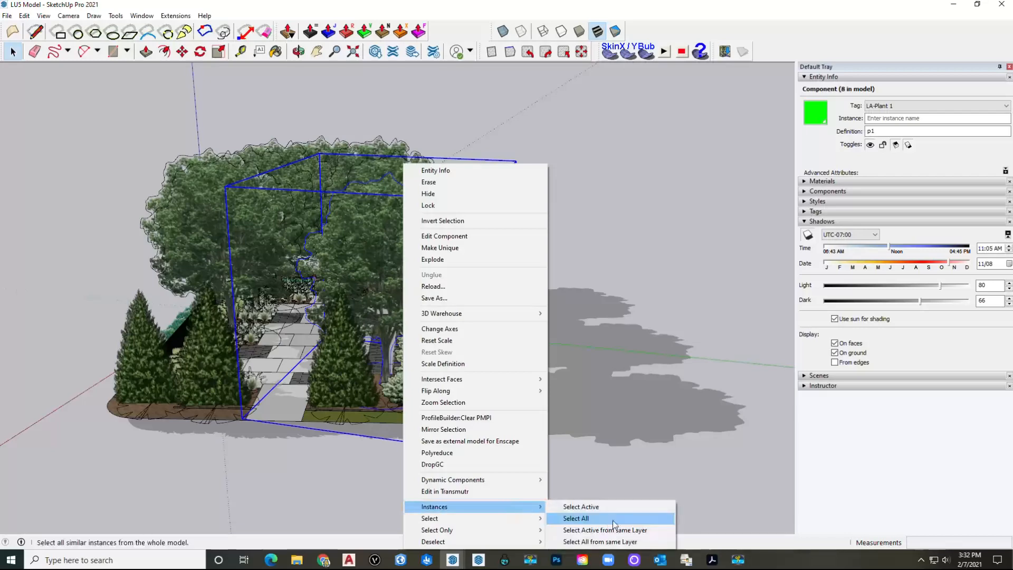
{"action": "left_click", "coordinate": [575, 518]}
{"action": "left_click", "coordinate": [176, 16]}
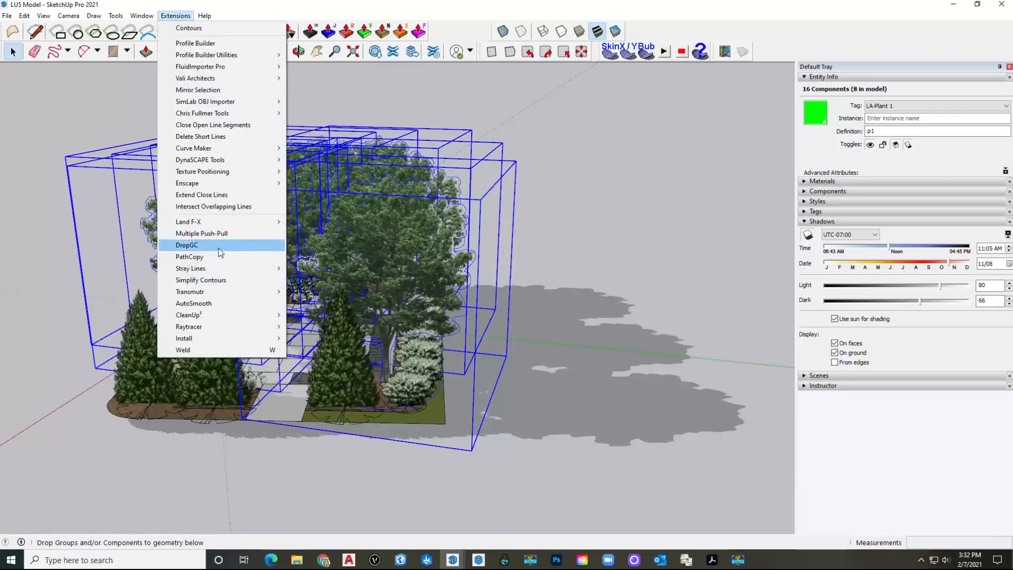
{"action": "mouse_move", "coordinate": [232, 113]}
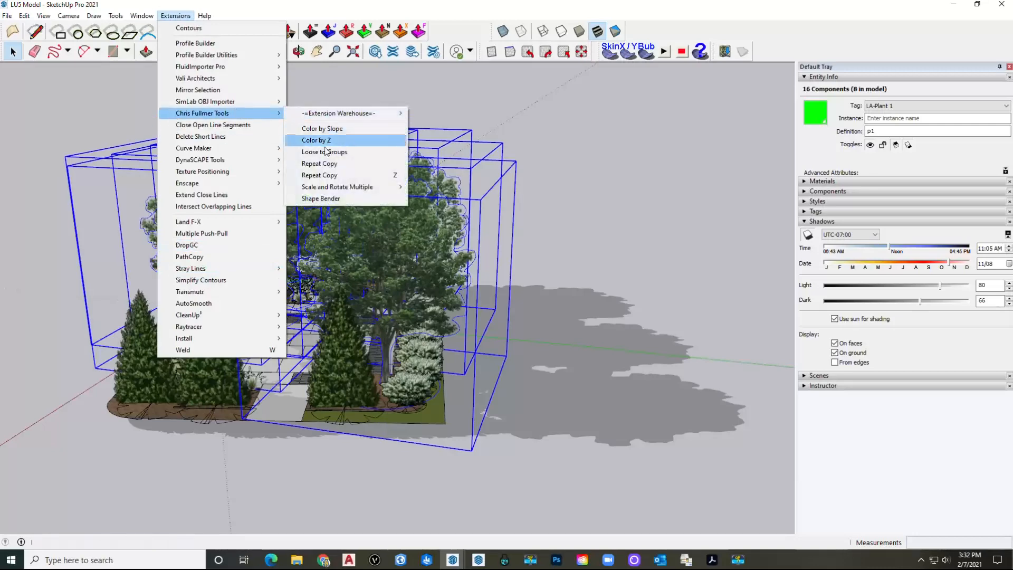
{"action": "mouse_move", "coordinate": [372, 188]}
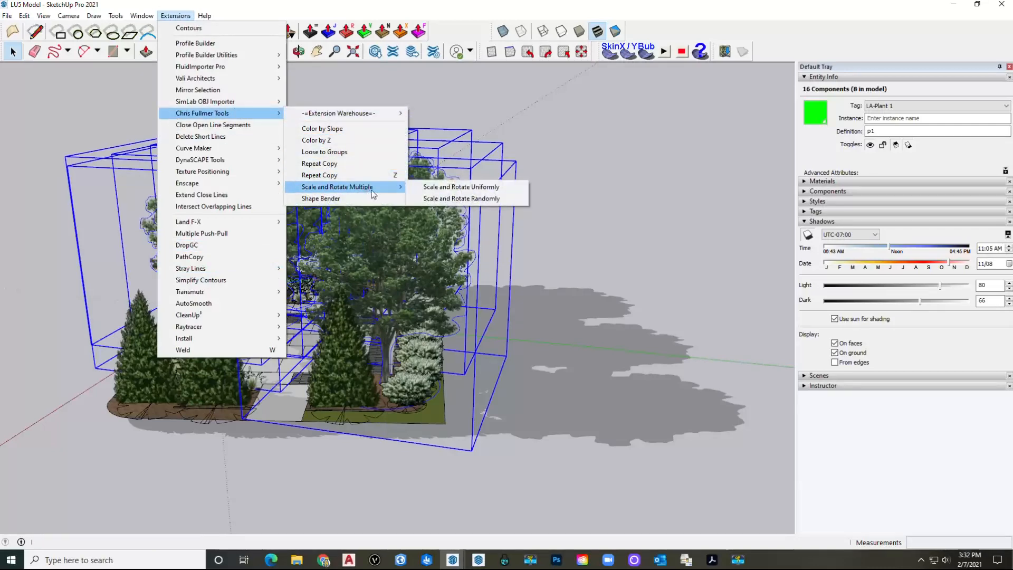
{"action": "left_click", "coordinate": [476, 199]}
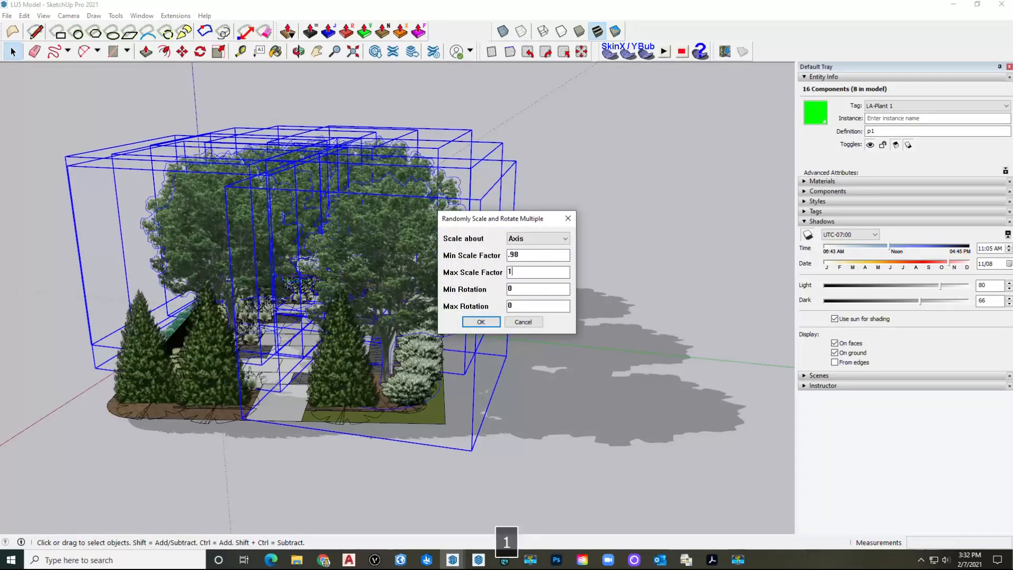
{"action": "type", "text": "1"}
{"action": "key", "text": "Return"}
{"action": "left_click", "coordinate": [669, 348]}
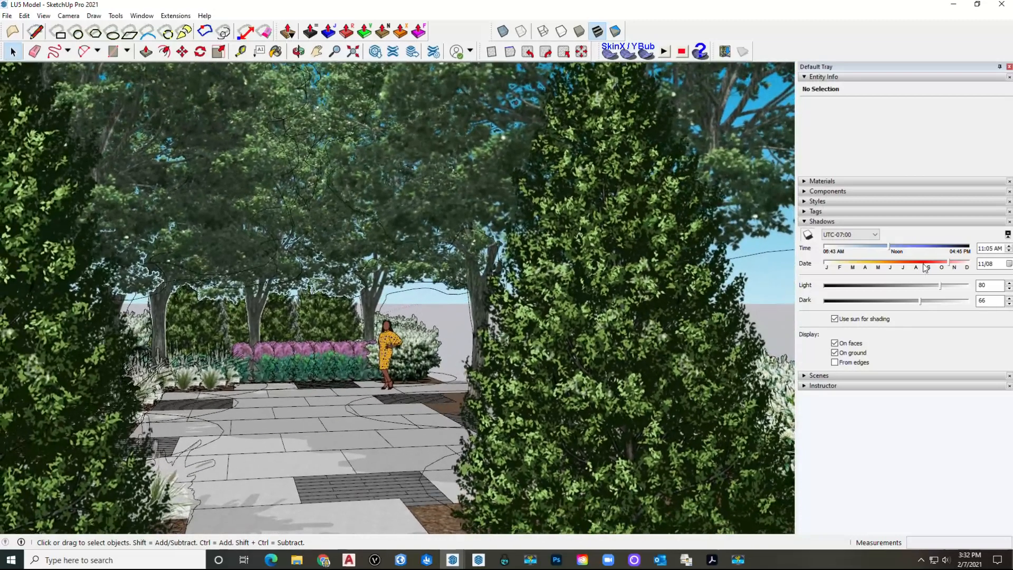
Step: Replace the Shadows panel with Styles, toggle edges off and back on, and show the style library
{"action": "left_click", "coordinate": [831, 222]}
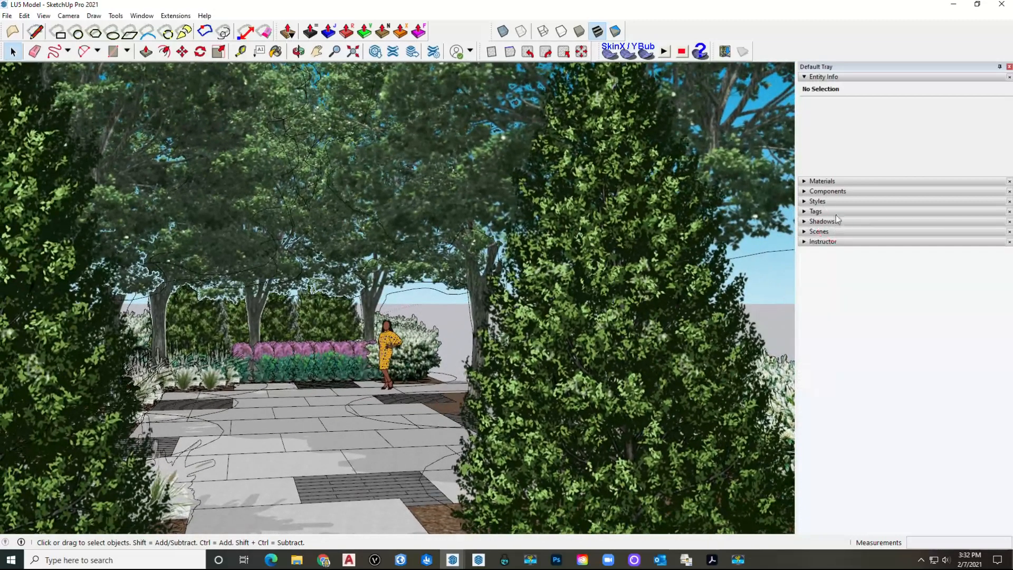
{"action": "left_click", "coordinate": [839, 202]}
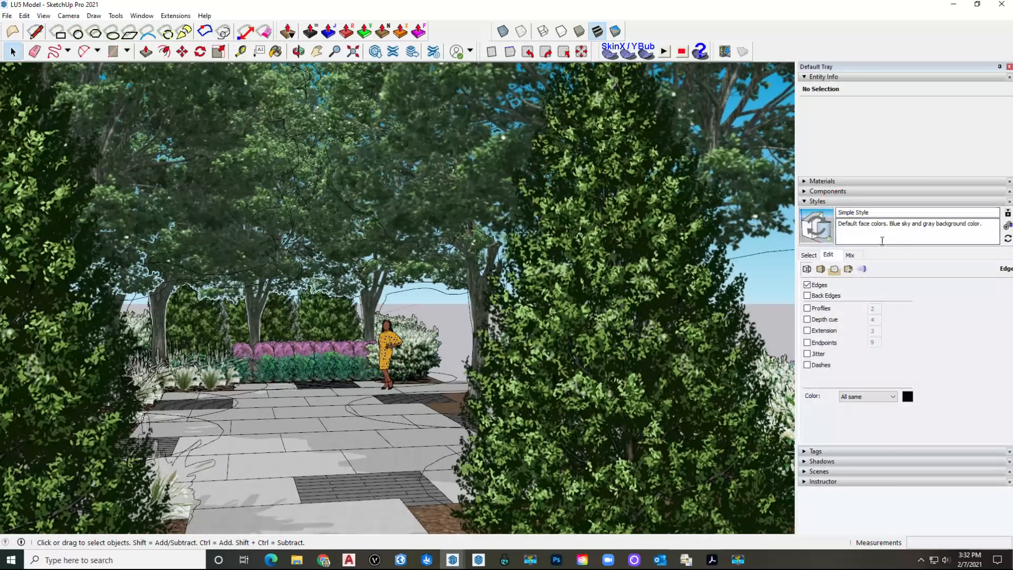
{"action": "left_click", "coordinate": [827, 257]}
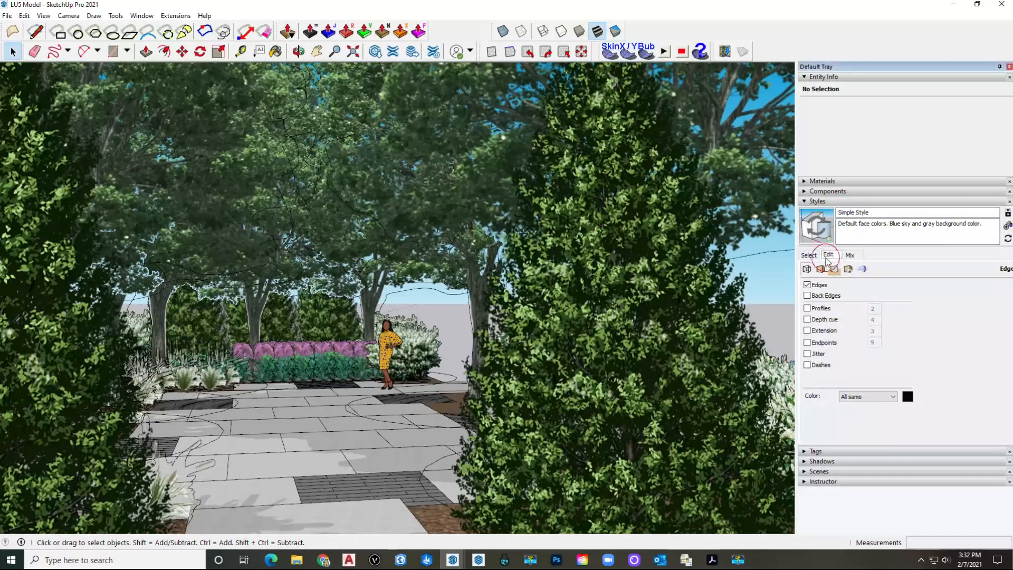
{"action": "left_click", "coordinate": [810, 255]}
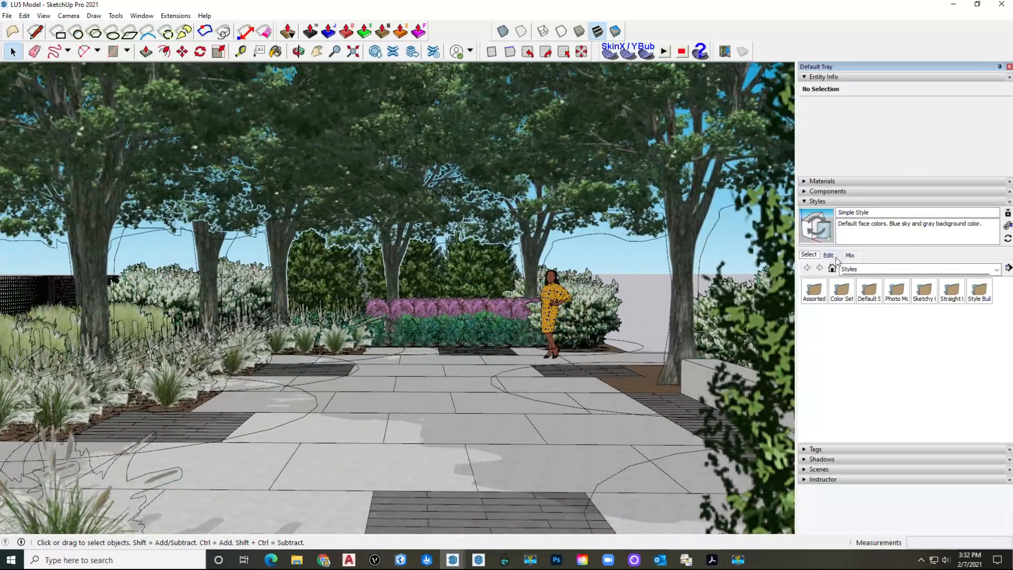
{"action": "left_click", "coordinate": [828, 256]}
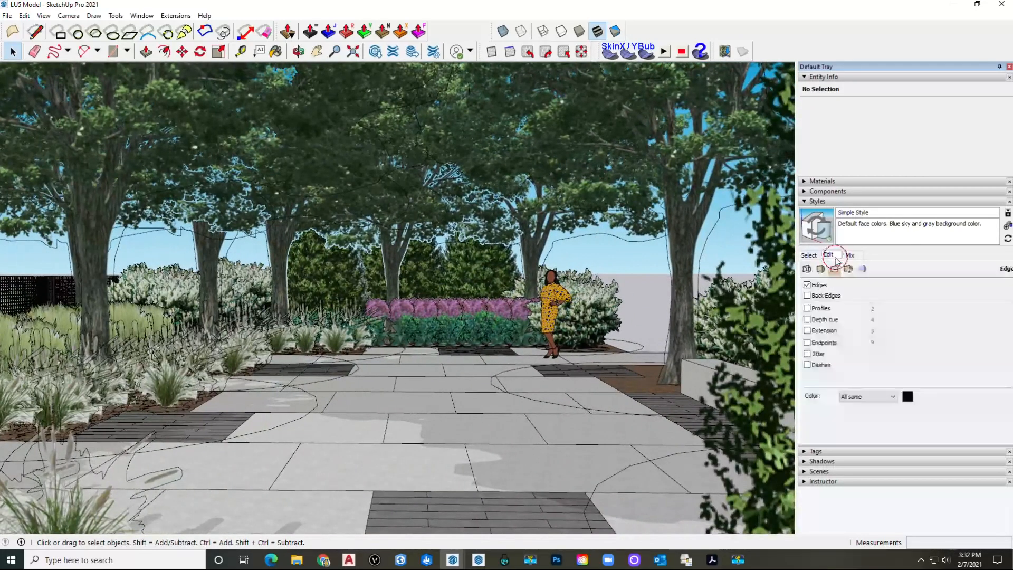
{"action": "left_click", "coordinate": [807, 286]}
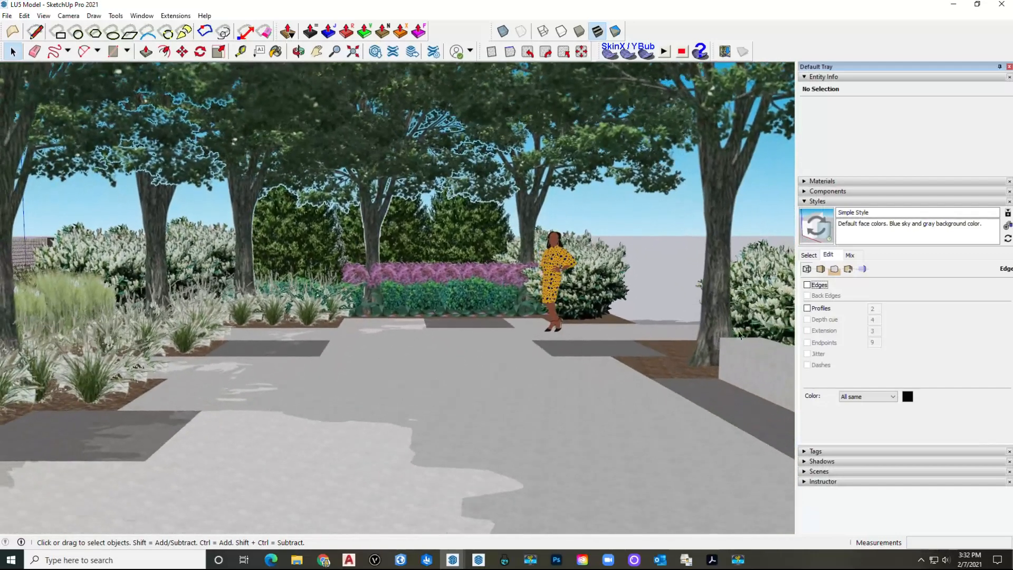
{"action": "left_click", "coordinate": [806, 285]}
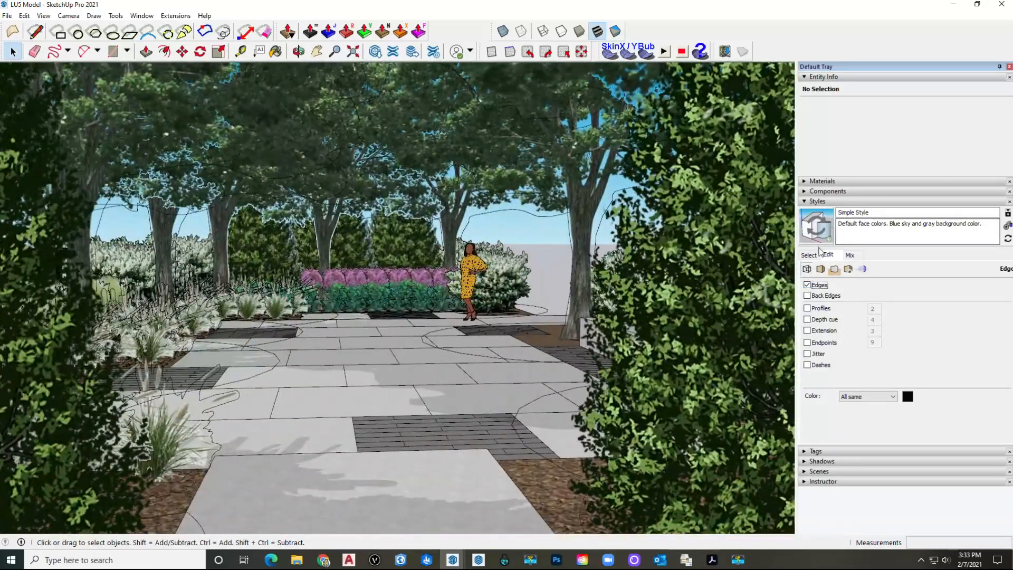
{"action": "left_click", "coordinate": [808, 255]}
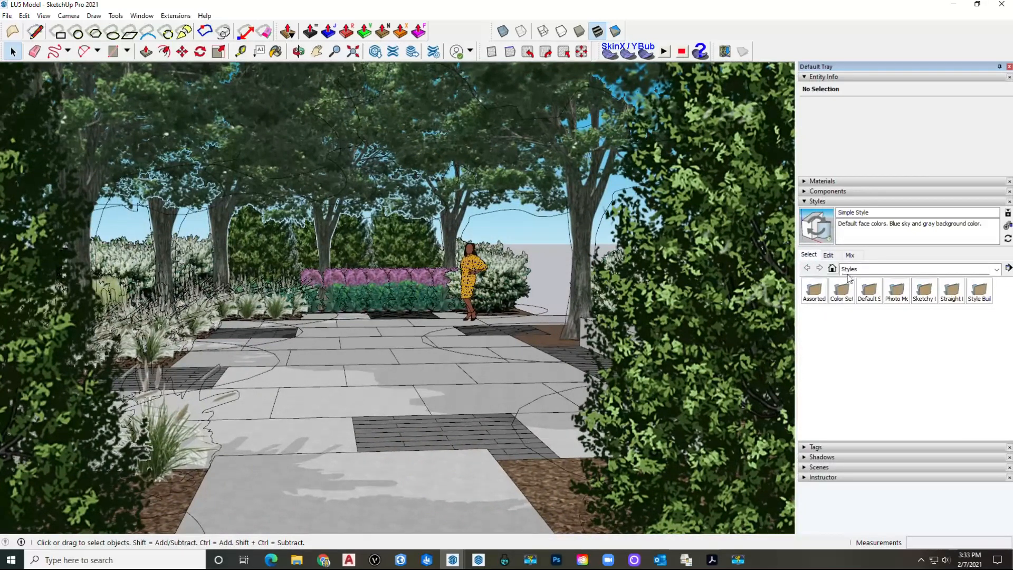
Step: Preview Competition Winners styles like Light Grey Freestyle and Stain Edges, ending on Pencil Sketch with Darker Traced lines
{"action": "left_click", "coordinate": [917, 296]}
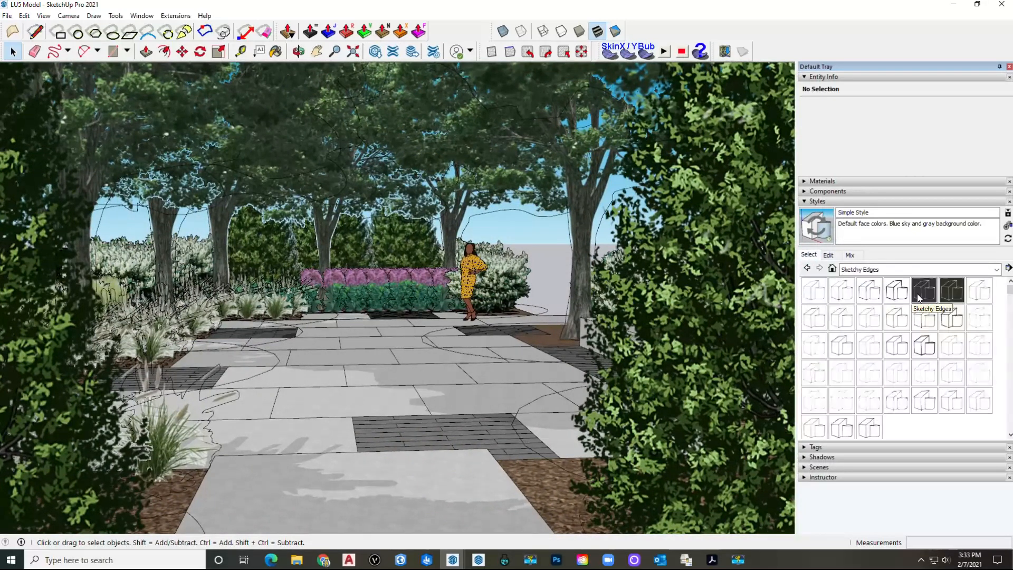
{"action": "left_click", "coordinate": [995, 271]}
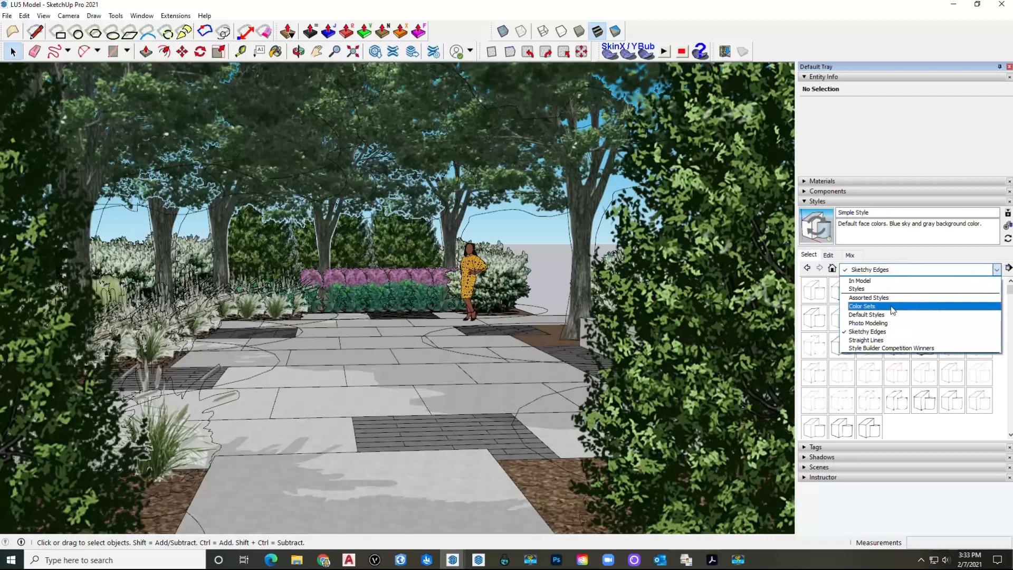
{"action": "left_click", "coordinate": [902, 348]}
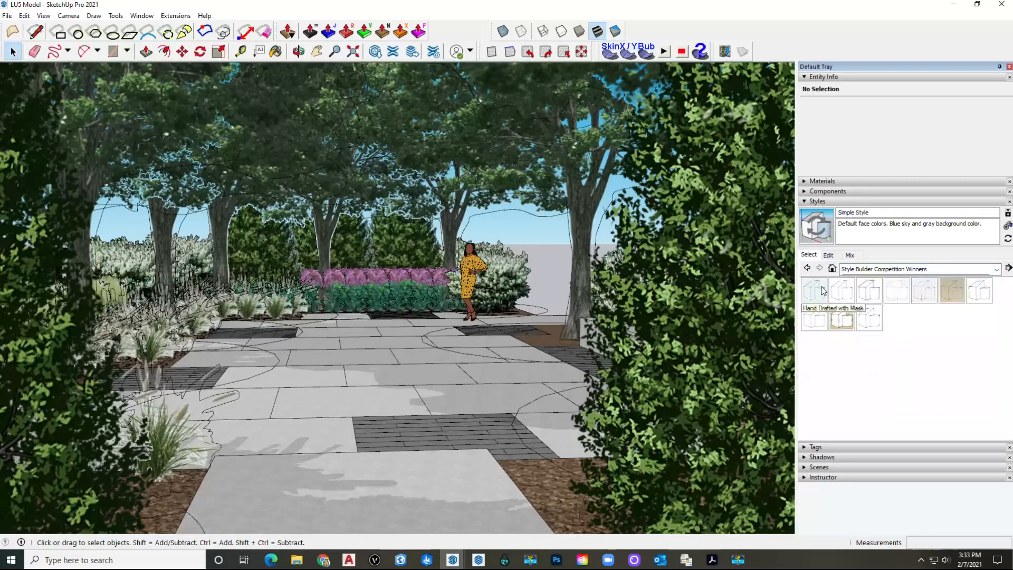
{"action": "left_click", "coordinate": [814, 290]}
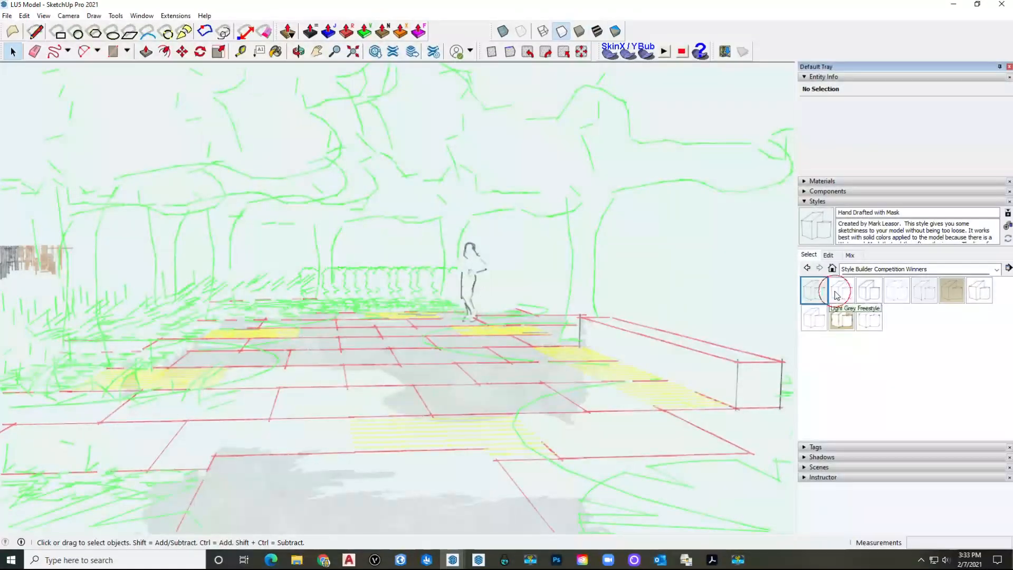
{"action": "left_click", "coordinate": [835, 291]}
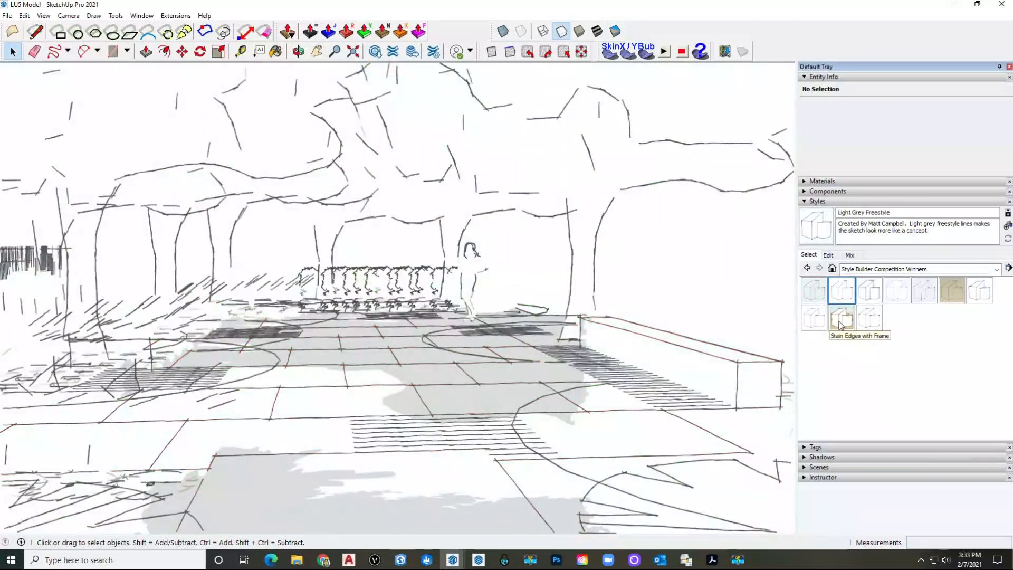
{"action": "left_click", "coordinate": [839, 321]}
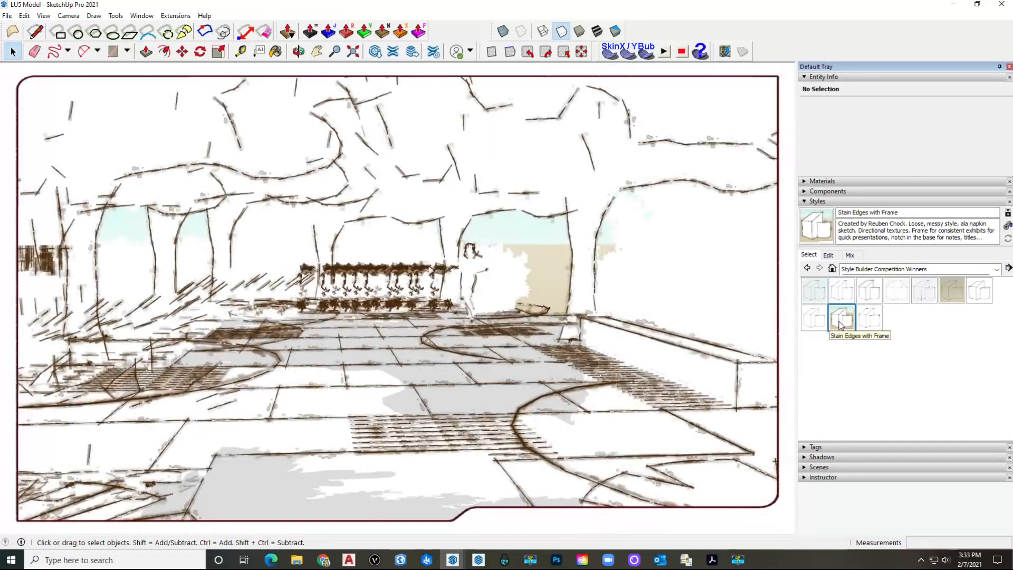
{"action": "left_click", "coordinate": [896, 296]}
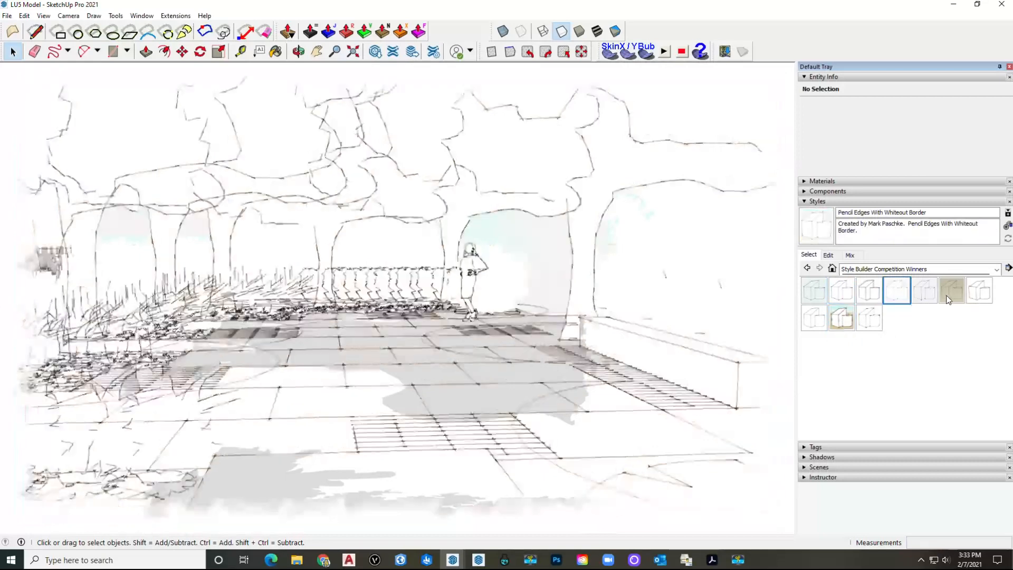
{"action": "left_click", "coordinate": [957, 296]}
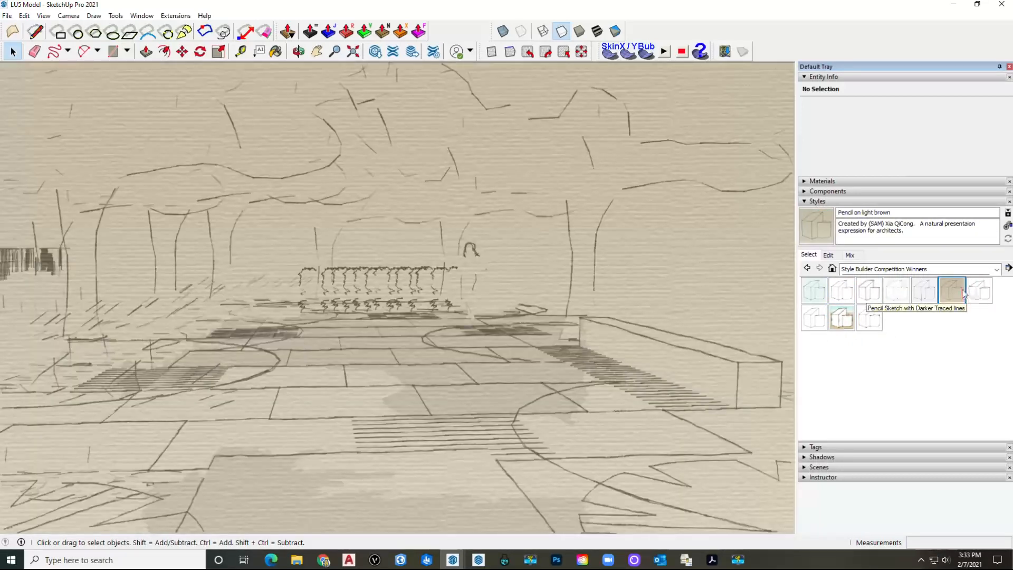
{"action": "left_click", "coordinate": [976, 295]}
{"action": "left_click", "coordinate": [918, 269]}
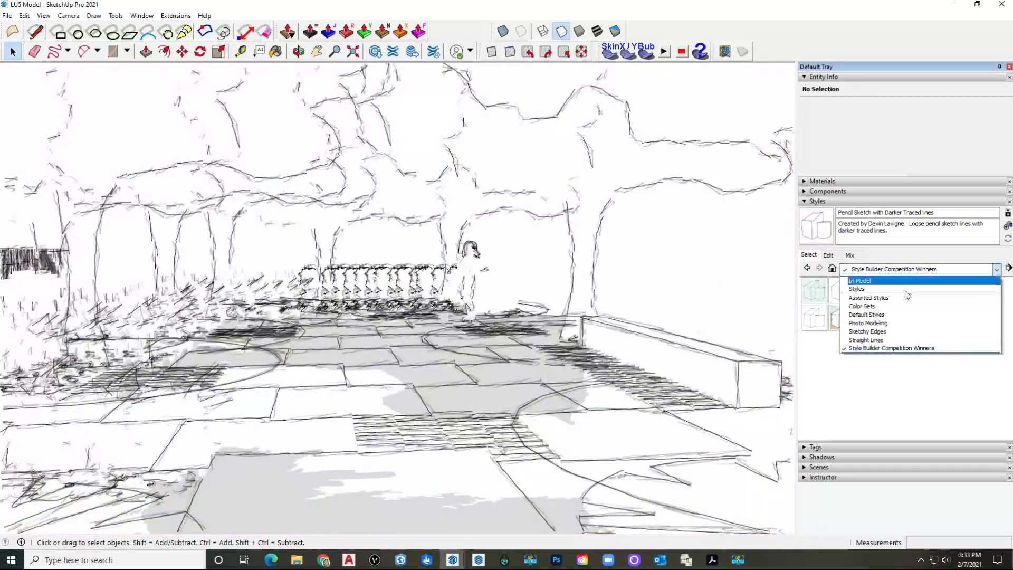
Step: Browse to the Sketchy Edges collection and try Pen Red, Pen Sepia and Permanent Marker Heavy
{"action": "left_click", "coordinate": [891, 315]}
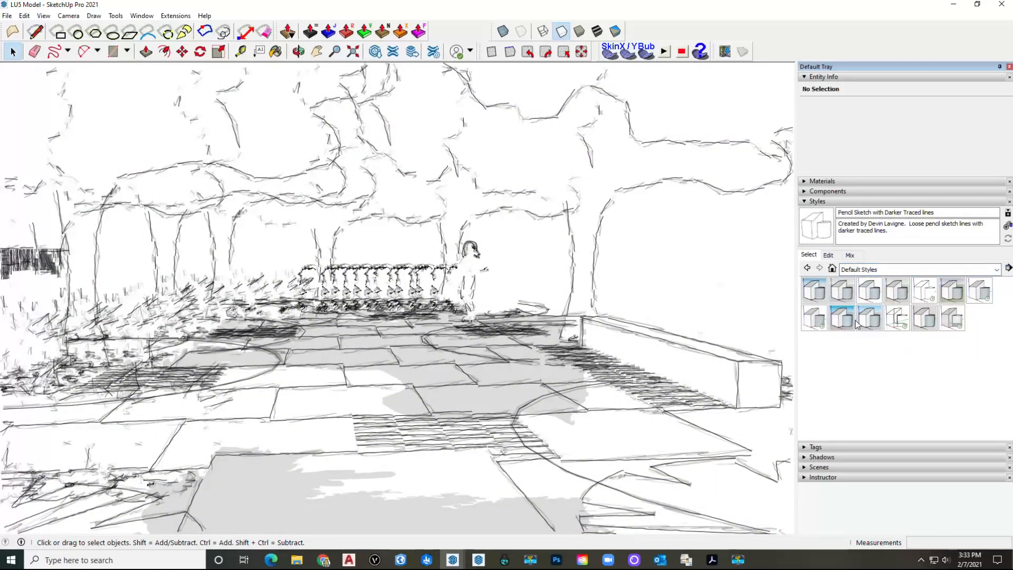
{"action": "left_click", "coordinate": [996, 270]}
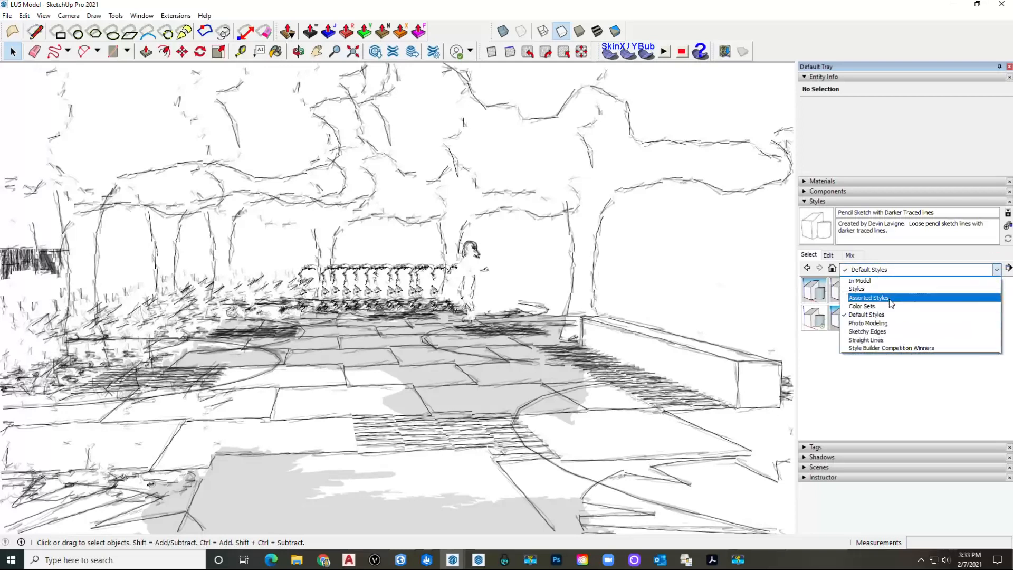
{"action": "left_click", "coordinate": [889, 323]}
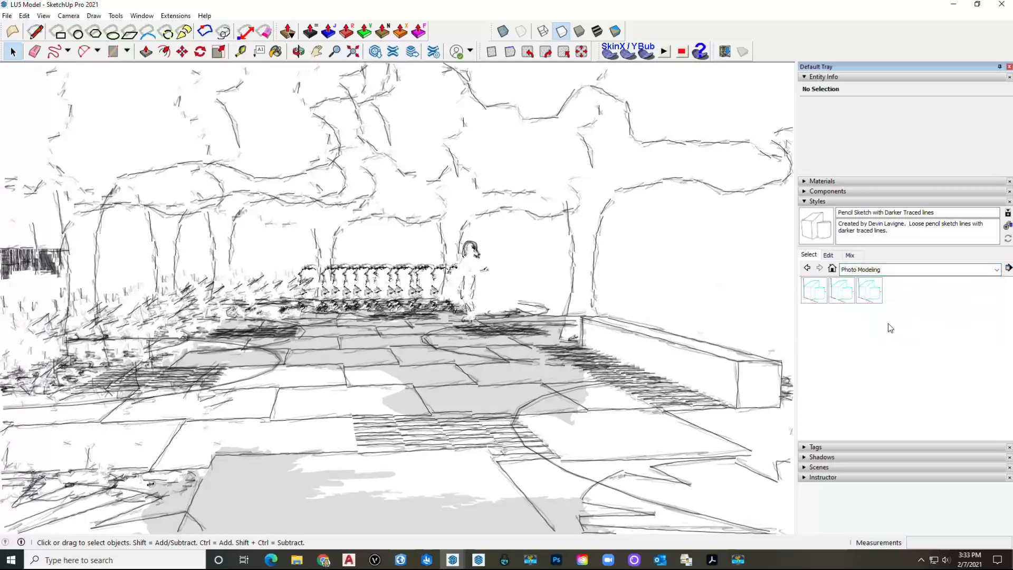
{"action": "left_click", "coordinate": [973, 270]}
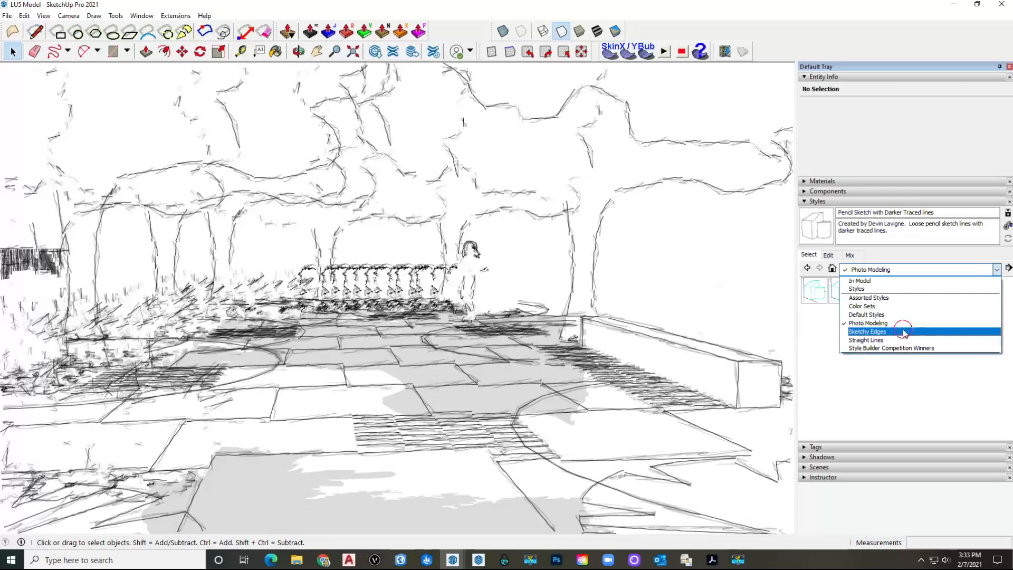
{"action": "left_click", "coordinate": [903, 331]}
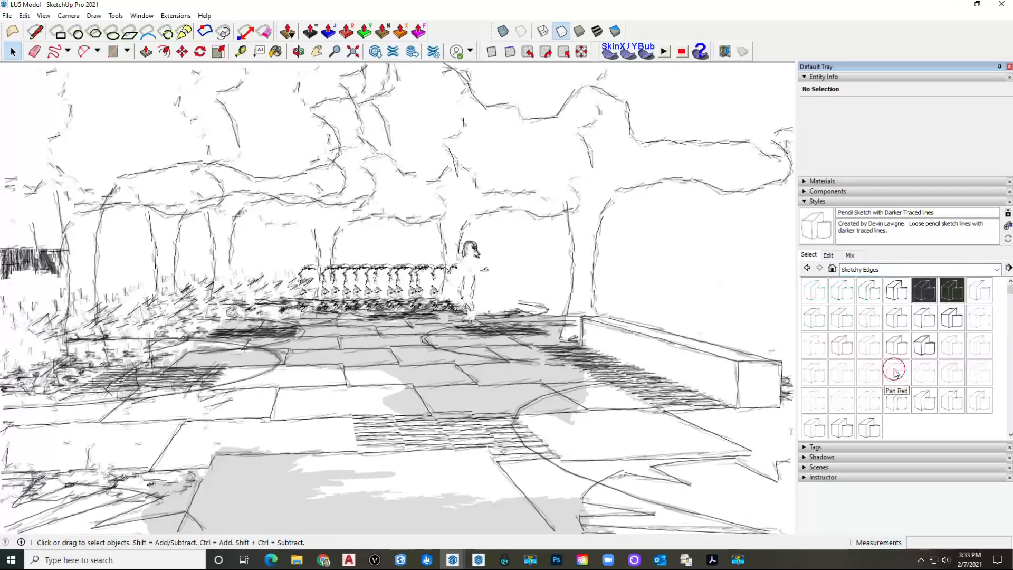
{"action": "left_click", "coordinate": [895, 371]}
{"action": "left_click", "coordinate": [921, 375]}
{"action": "left_click", "coordinate": [903, 410]}
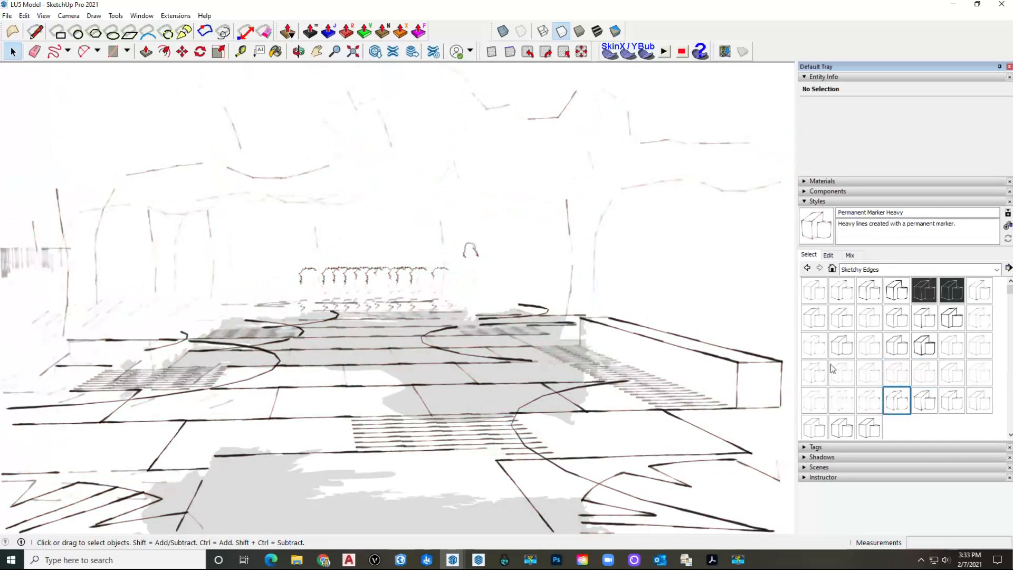
Step: Try Pen Curved, Marker Broken Line and Jitter styles, keep Airbrush, and list Default Styles
{"action": "left_click", "coordinate": [815, 374]}
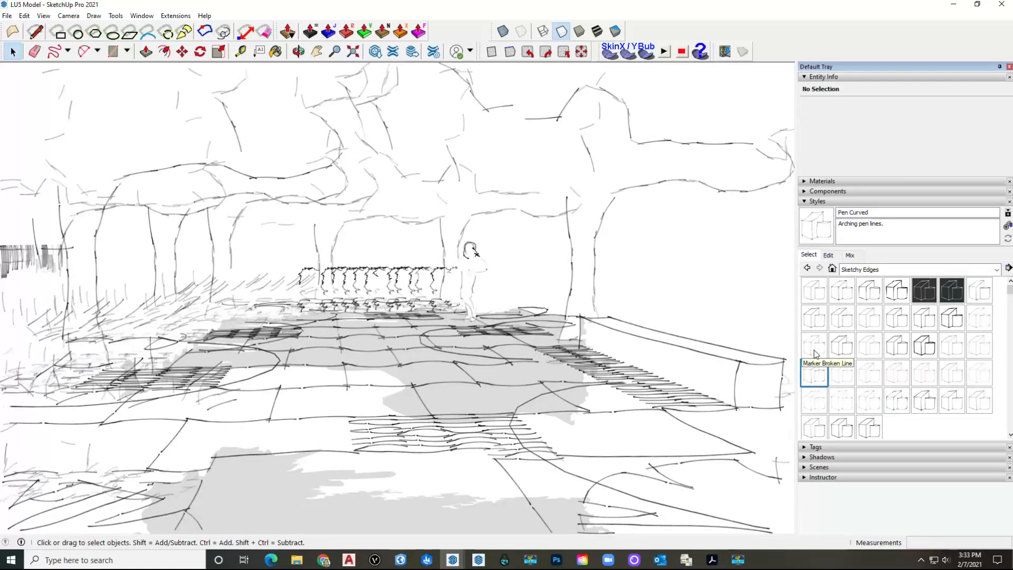
{"action": "left_click", "coordinate": [815, 352]}
{"action": "left_click", "coordinate": [815, 327]}
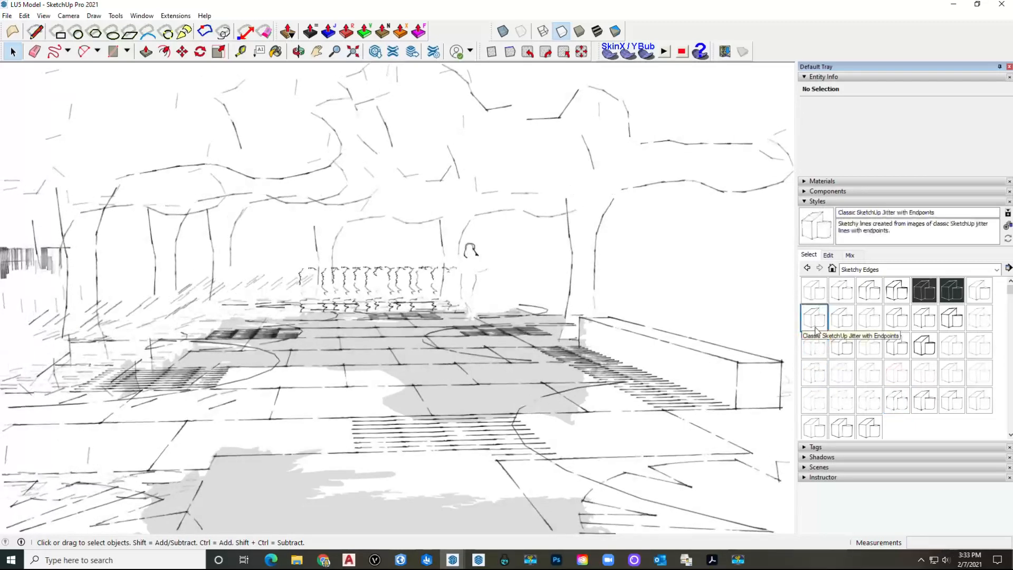
{"action": "left_click", "coordinate": [814, 290]}
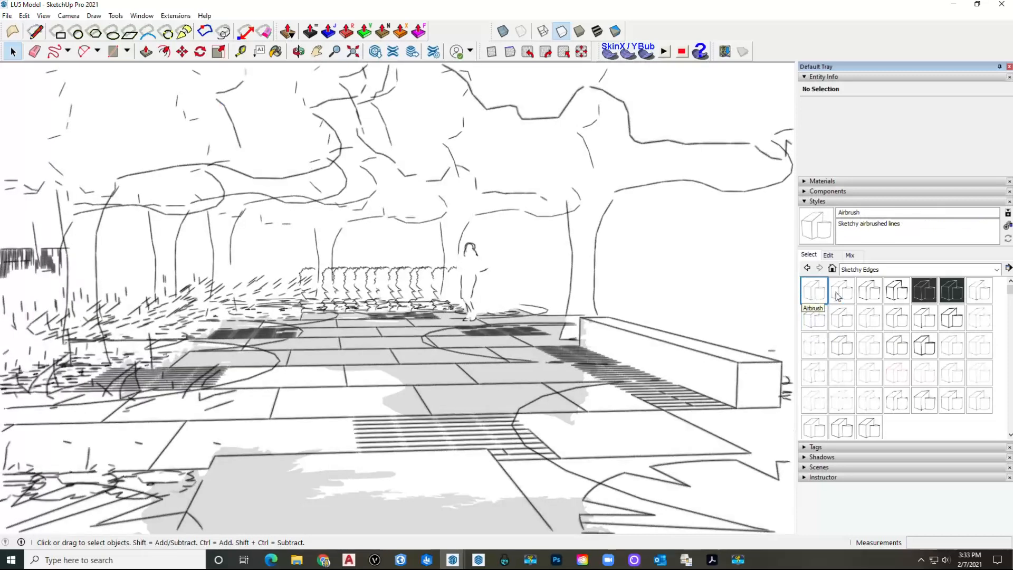
{"action": "left_click", "coordinate": [996, 270]}
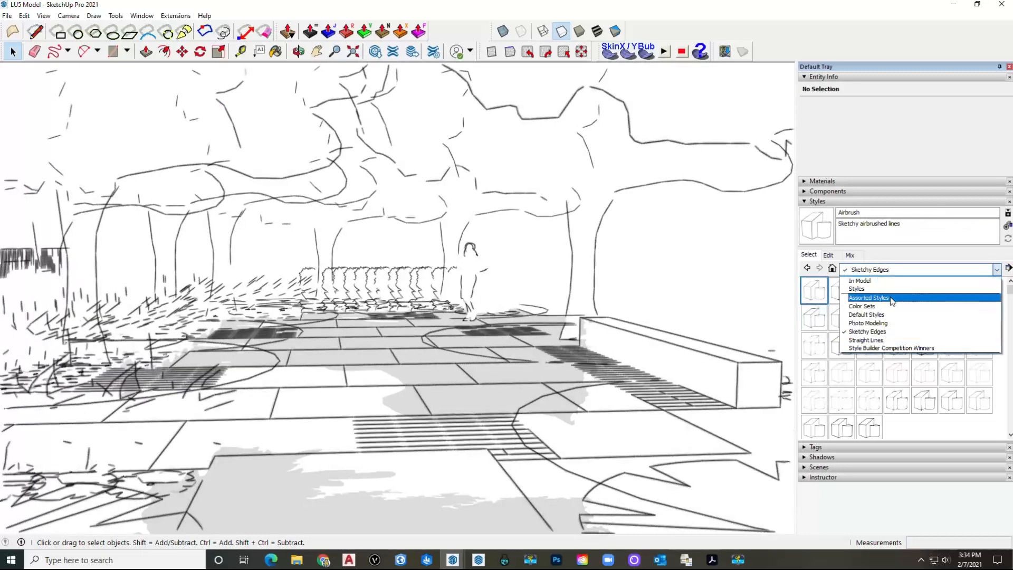
{"action": "left_click", "coordinate": [866, 314]}
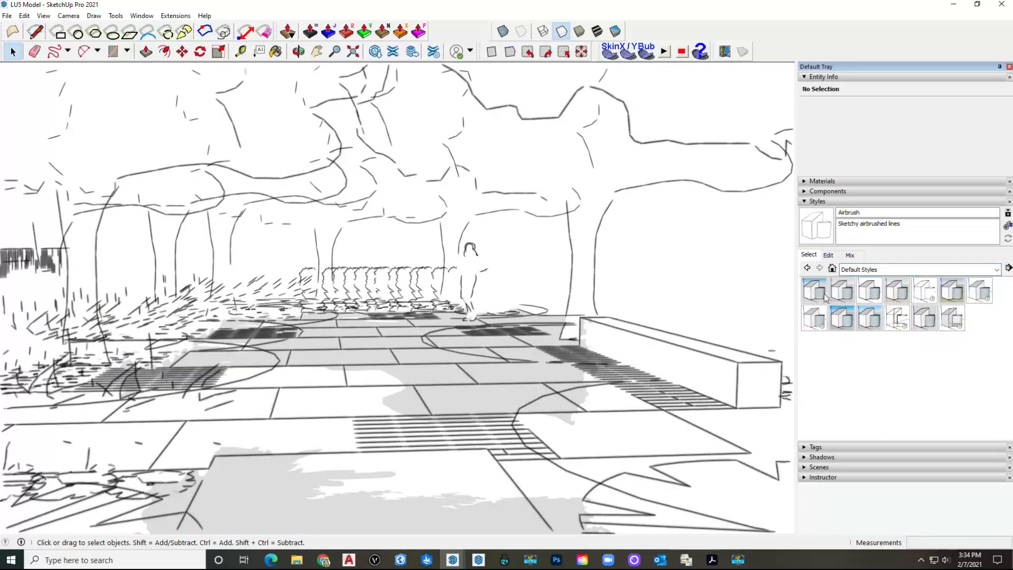
Step: Try the 3D Printing, Architectural Design, Construction Documentation and Landscape Architecture styles, then apply Shaded with textures
{"action": "left_click", "coordinate": [825, 297]}
{"action": "left_click", "coordinate": [843, 295]}
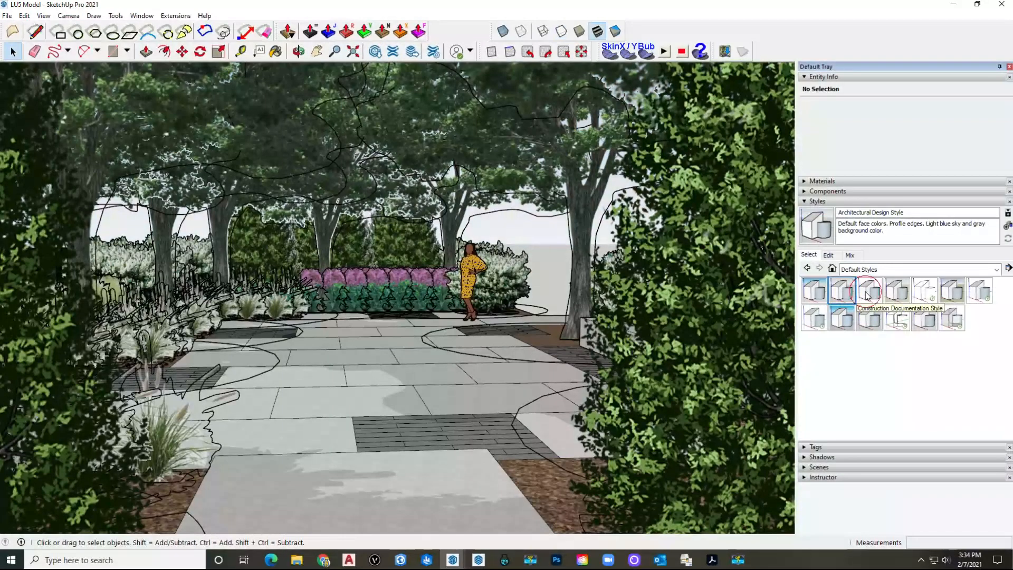
{"action": "left_click", "coordinate": [866, 295]}
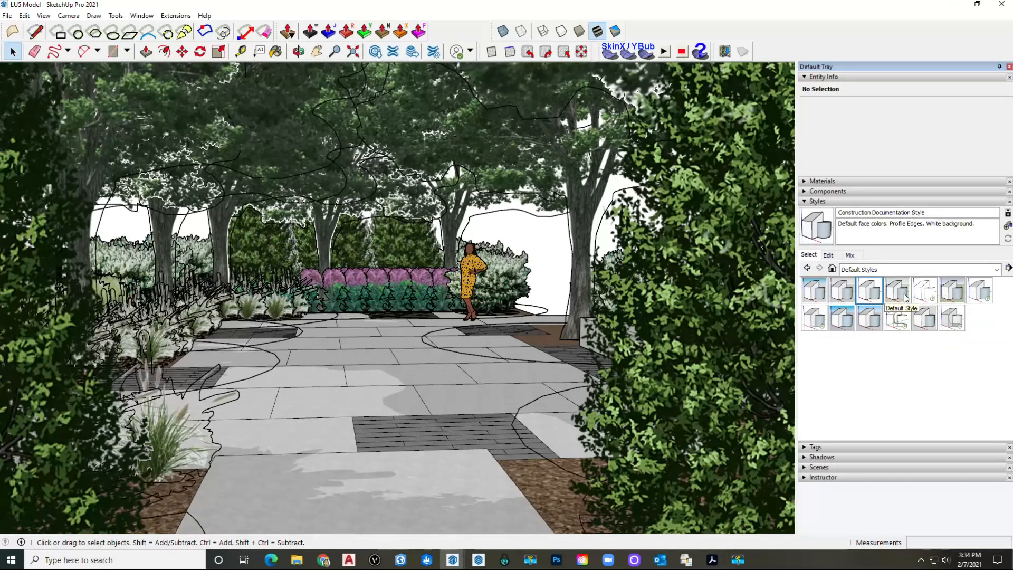
{"action": "left_click", "coordinate": [949, 294]}
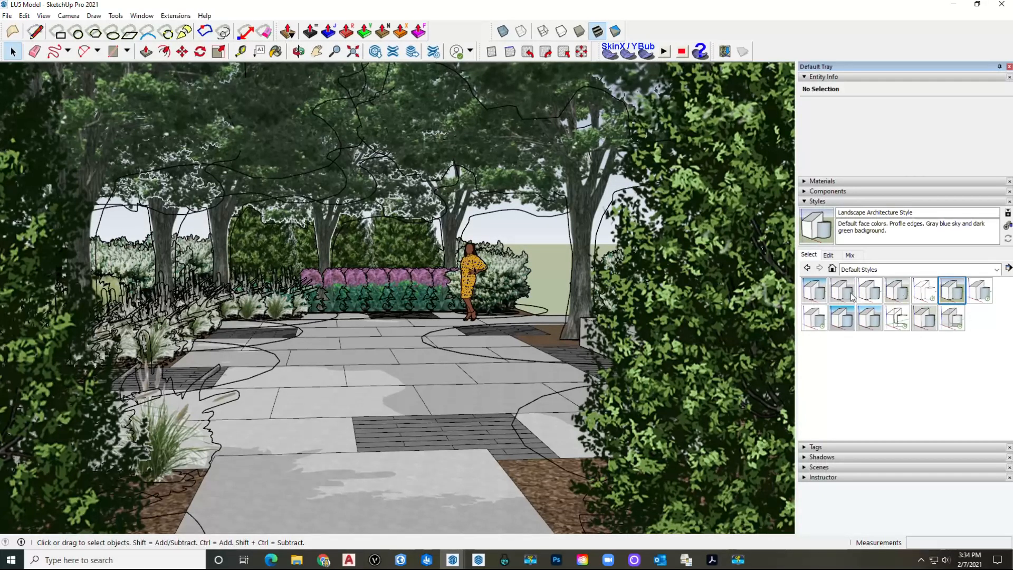
{"action": "left_click", "coordinate": [816, 319]}
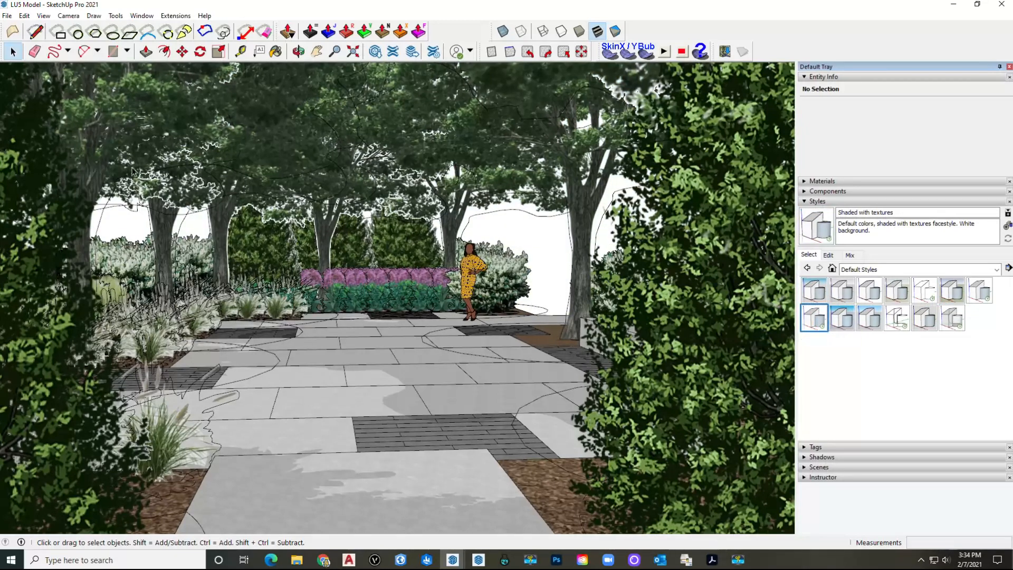
Step: Start a 2D Graphic export and accept the JPEG size and quality options unchanged
{"action": "left_click", "coordinate": [7, 17]}
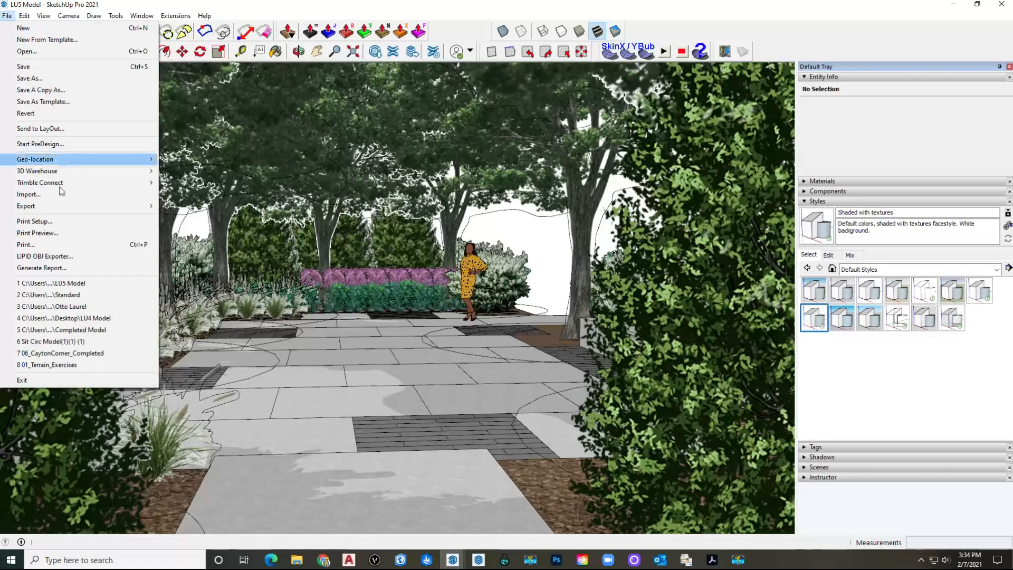
{"action": "mouse_move", "coordinate": [78, 207]}
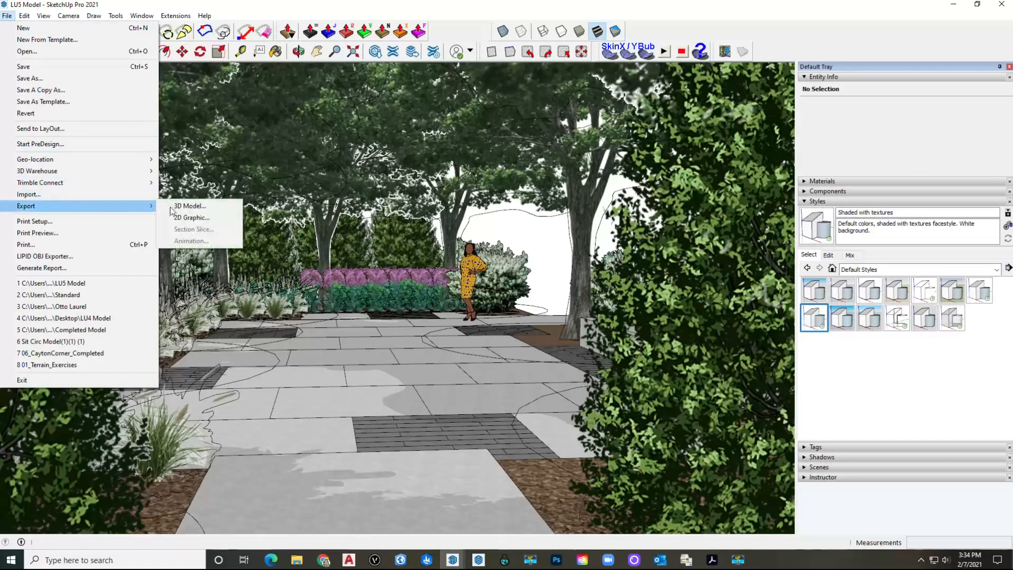
{"action": "left_click", "coordinate": [208, 218]}
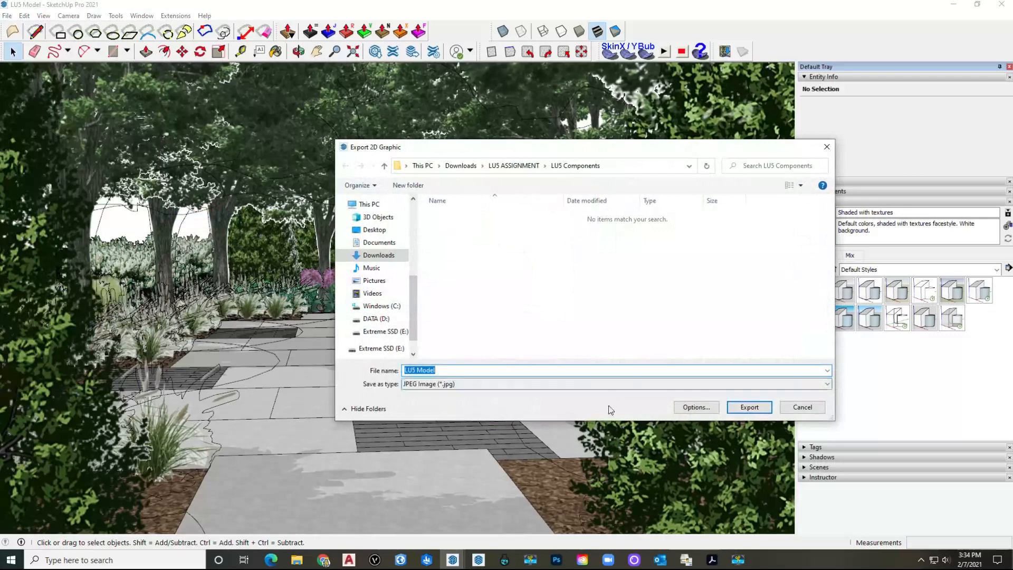
{"action": "left_click", "coordinate": [696, 407]}
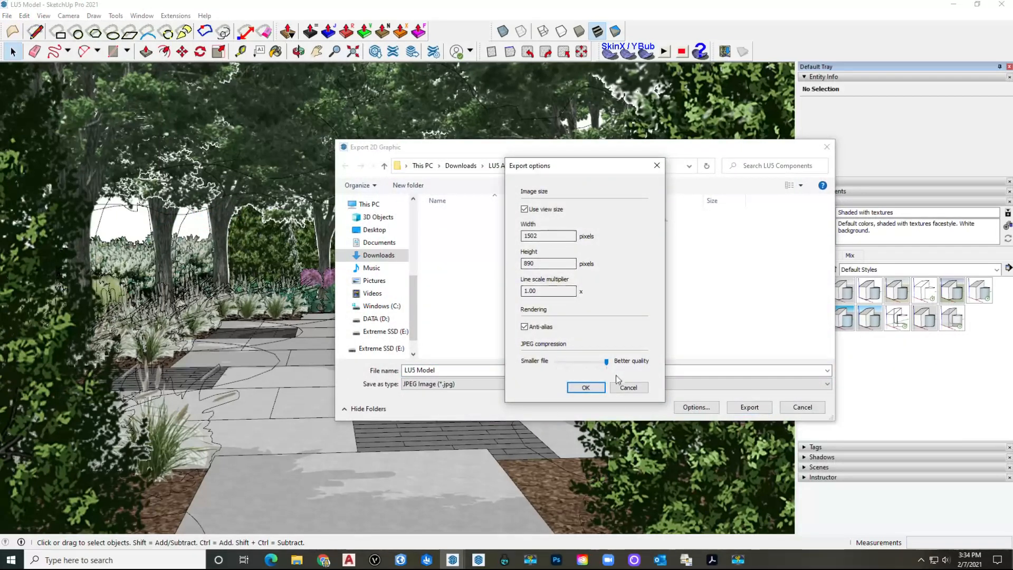
{"action": "left_click", "coordinate": [587, 387]}
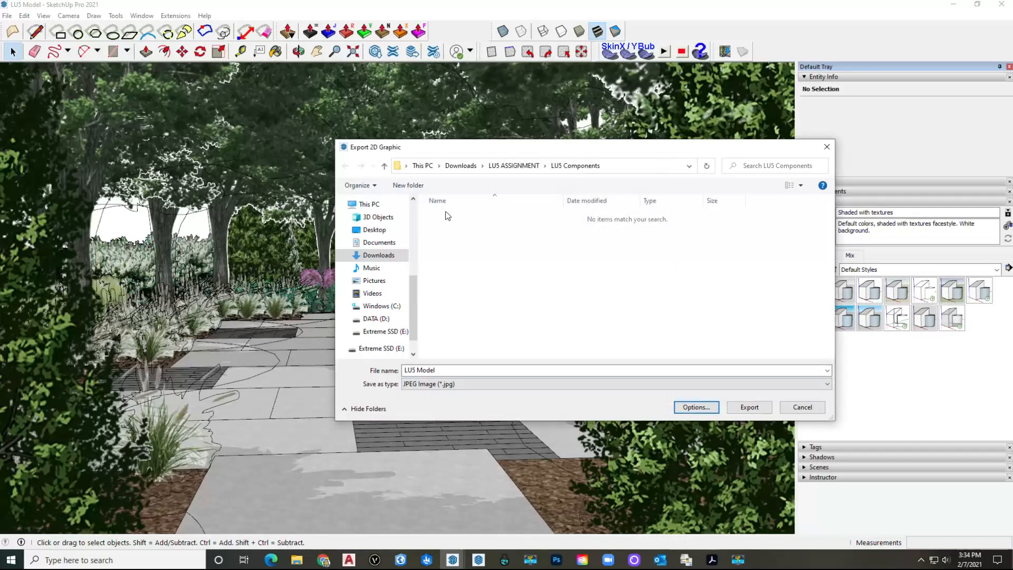
Step: Name the JPEG 'Image 1' and export it to the LU5 Components folder
{"action": "left_click", "coordinate": [450, 370]}
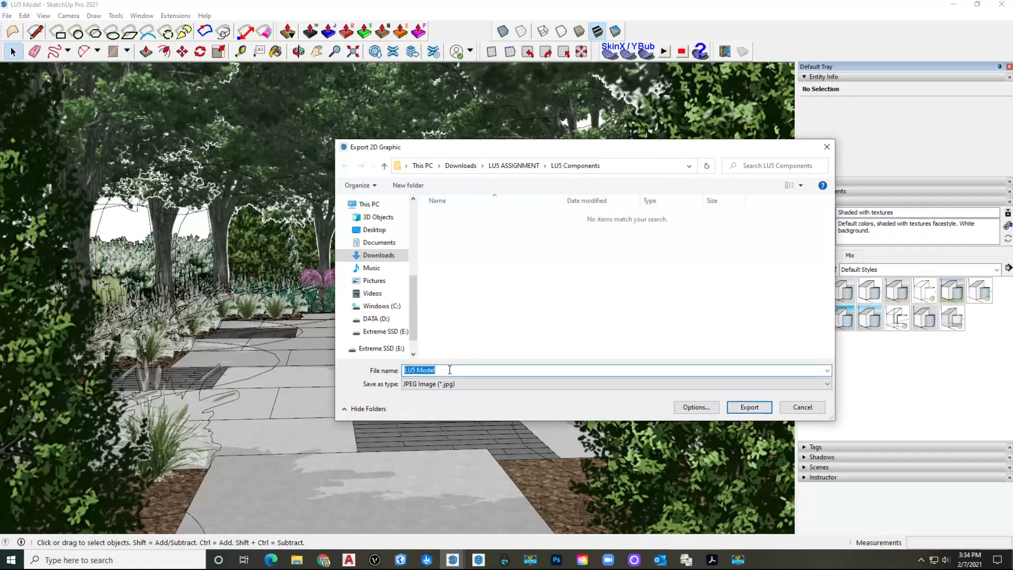
{"action": "type", "text": "I"}
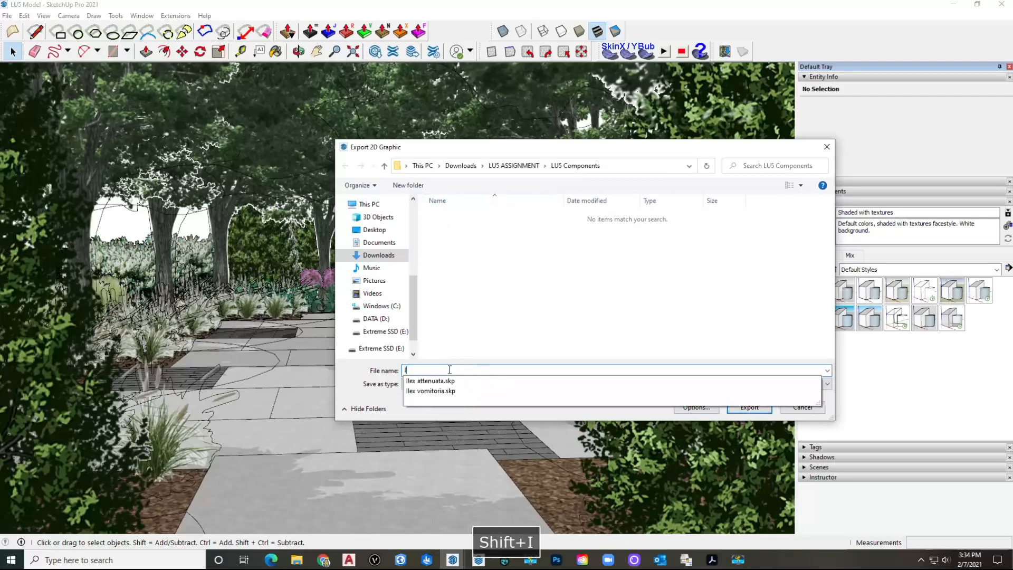
{"action": "type", "text": "mage 1"}
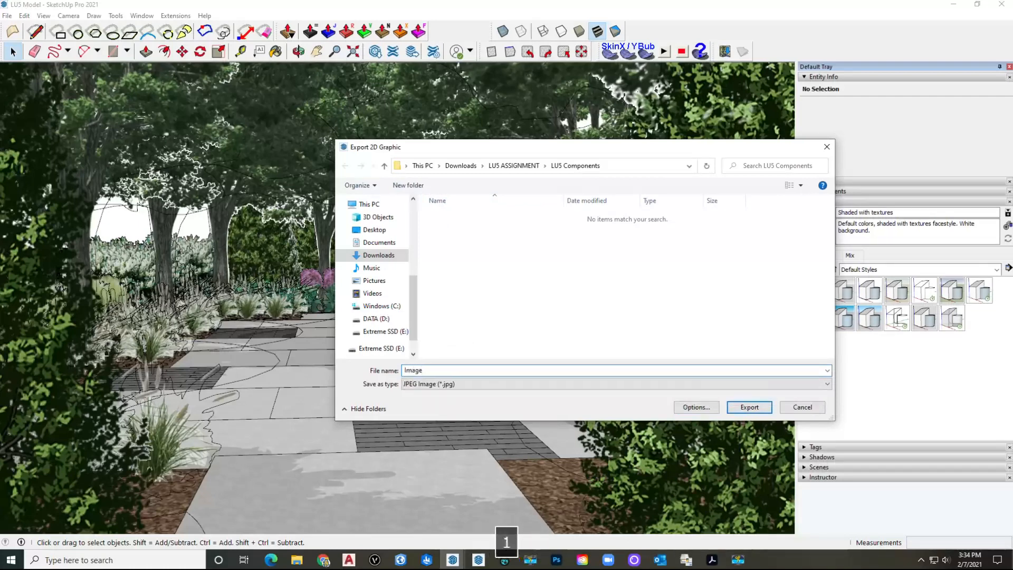
{"action": "key", "text": "Return"}
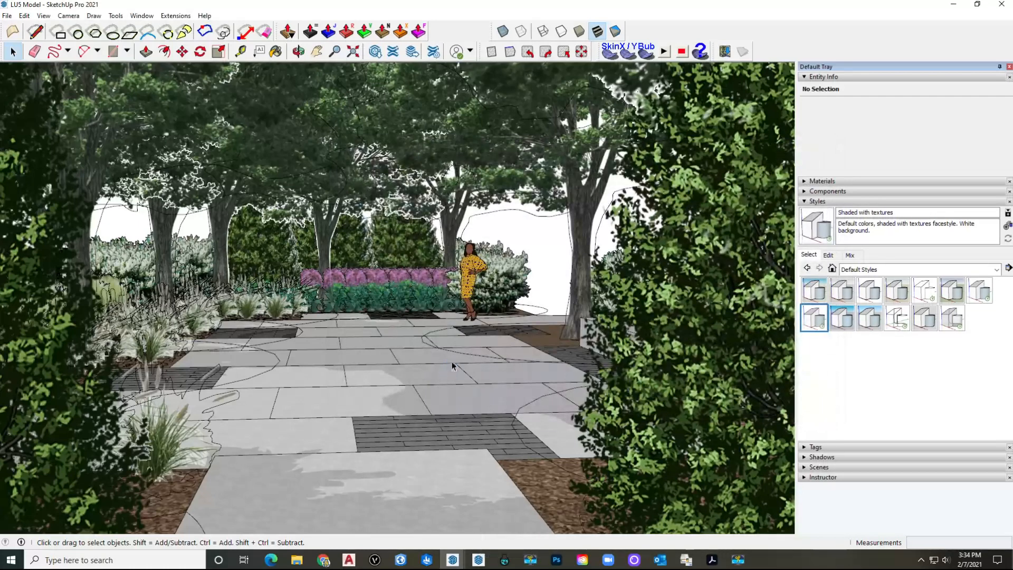
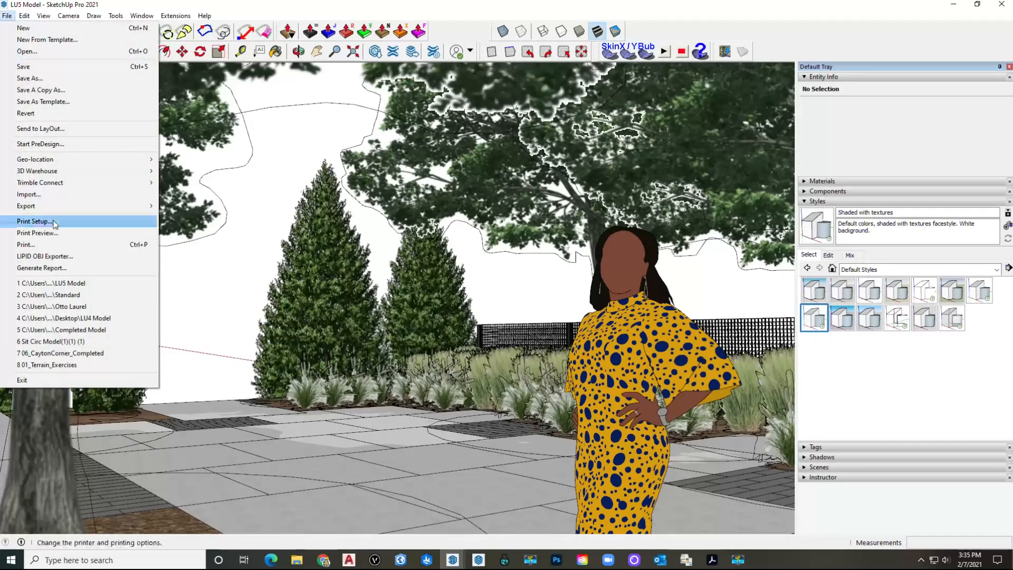
Step: Export the current garden view as a 2D graphic JPEG named 'Image 2'
{"action": "left_click", "coordinate": [209, 217]}
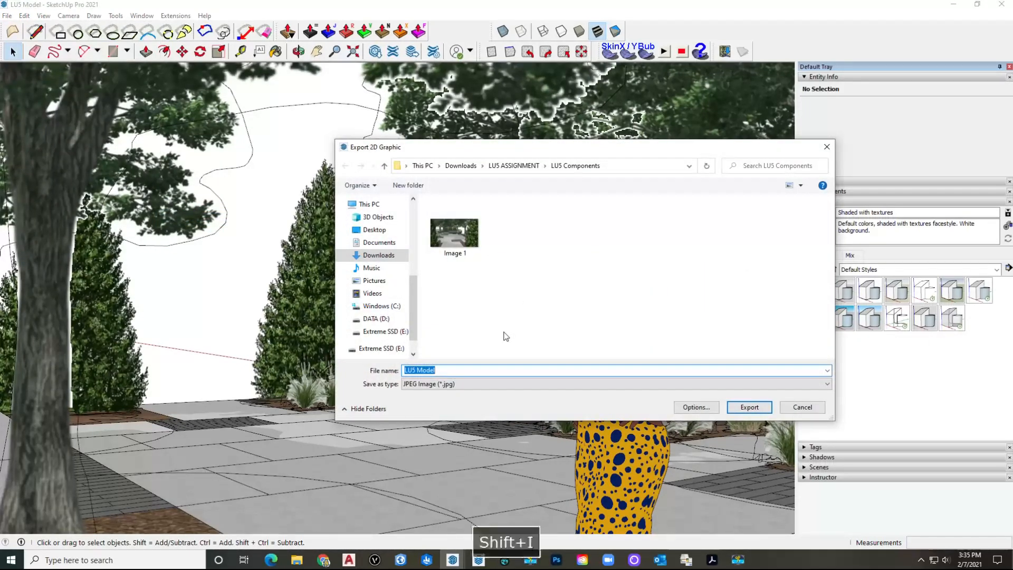
{"action": "type", "text": "Image 2"}
{"action": "key", "text": "Return"}
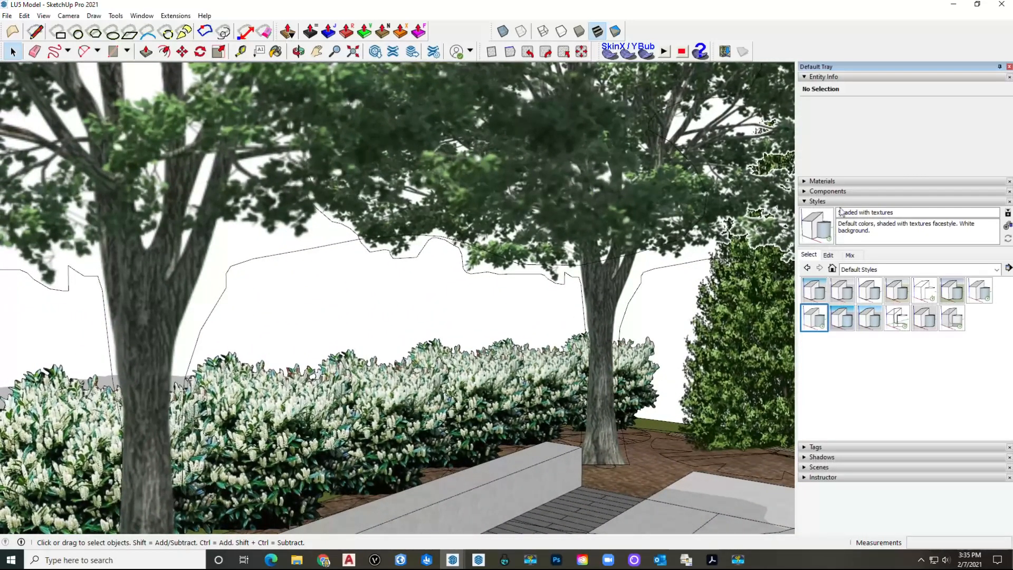
Step: Collapse the Styles tray, expand the Components tray, and switch to the Chrome browser
{"action": "left_click", "coordinate": [842, 202]}
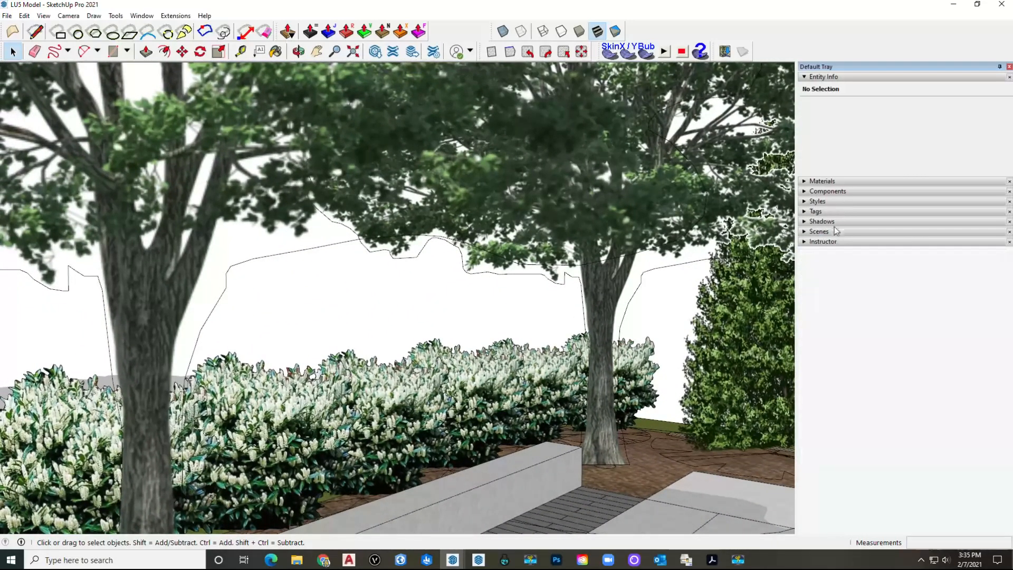
{"action": "left_click", "coordinate": [841, 191]}
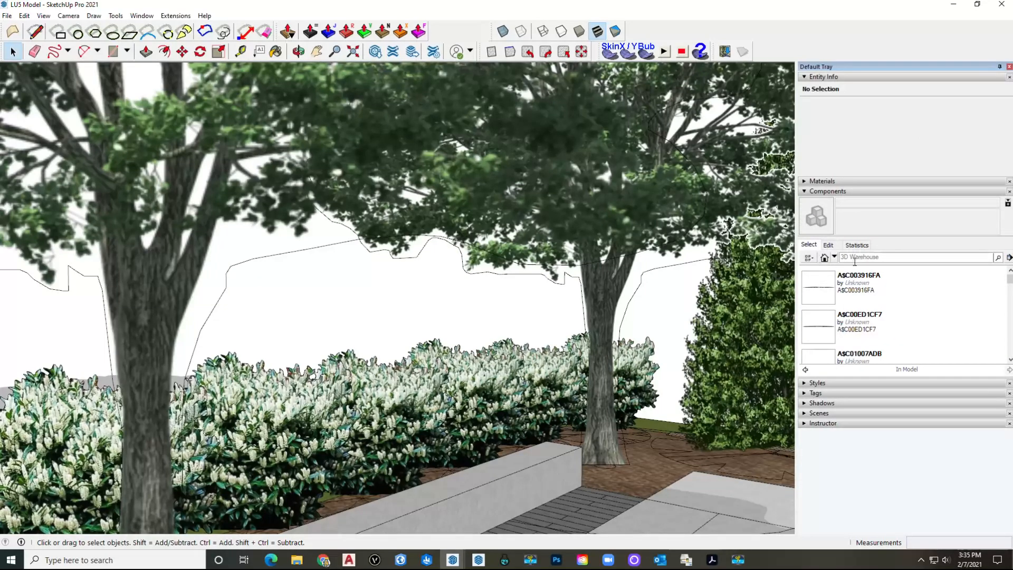
{"action": "left_click", "coordinate": [323, 560]}
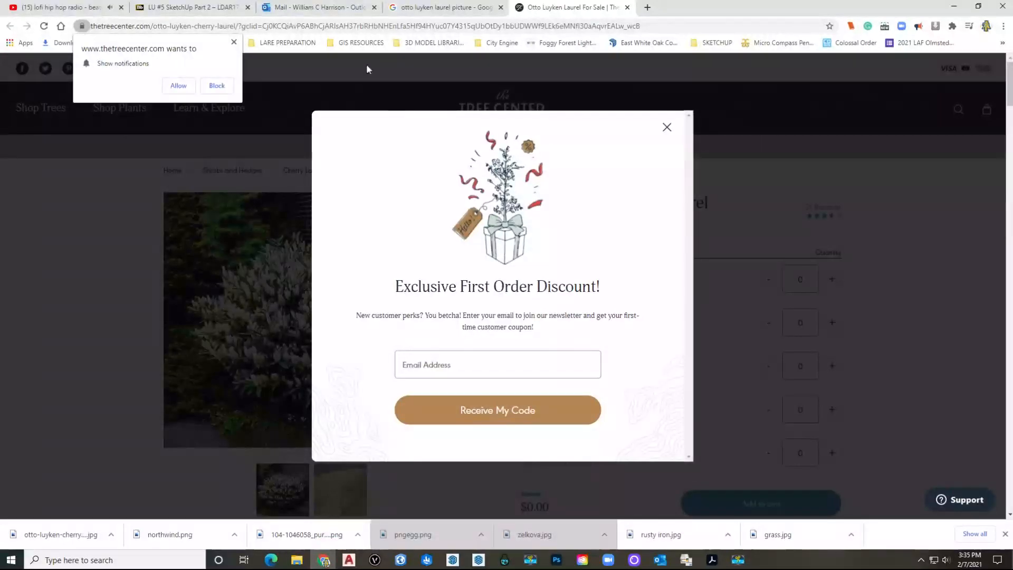
Step: In a new browser tab, search Google for '3d warehouse' and open the 3D Warehouse site
{"action": "left_click", "coordinate": [647, 7]}
{"action": "type", "text": "3d "}
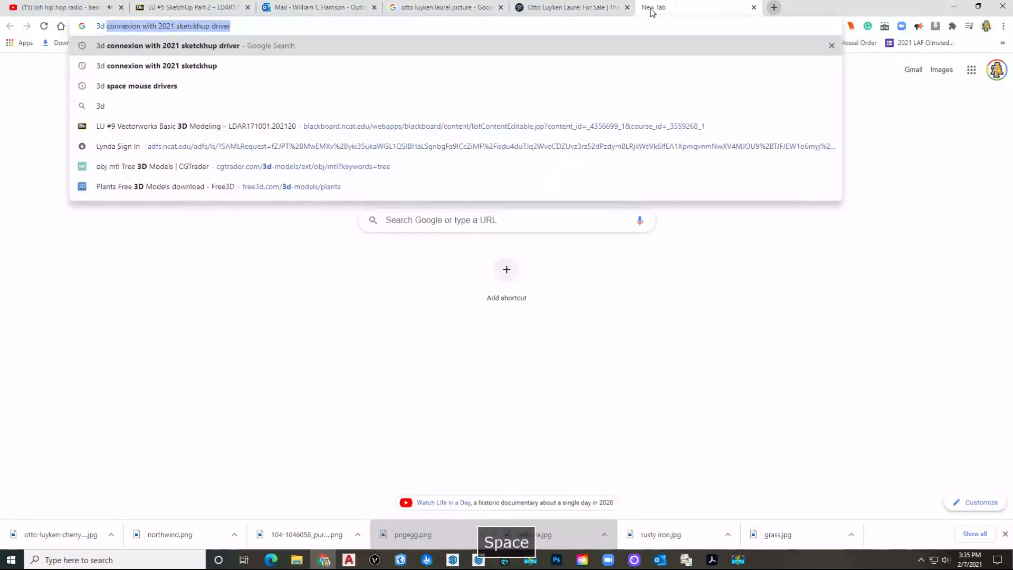
{"action": "type", "text": "waer"}
{"action": "key", "text": "BackSpace"}
{"action": "key", "text": "BackSpace"}
{"action": "type", "text": "reh"}
{"action": "key", "text": "Return"}
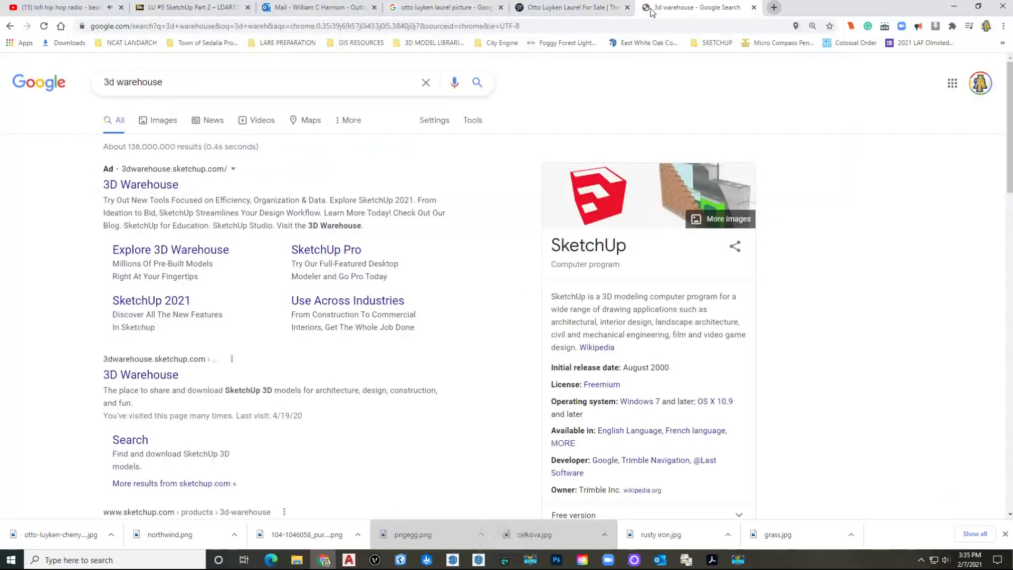
{"action": "left_click", "coordinate": [150, 183]}
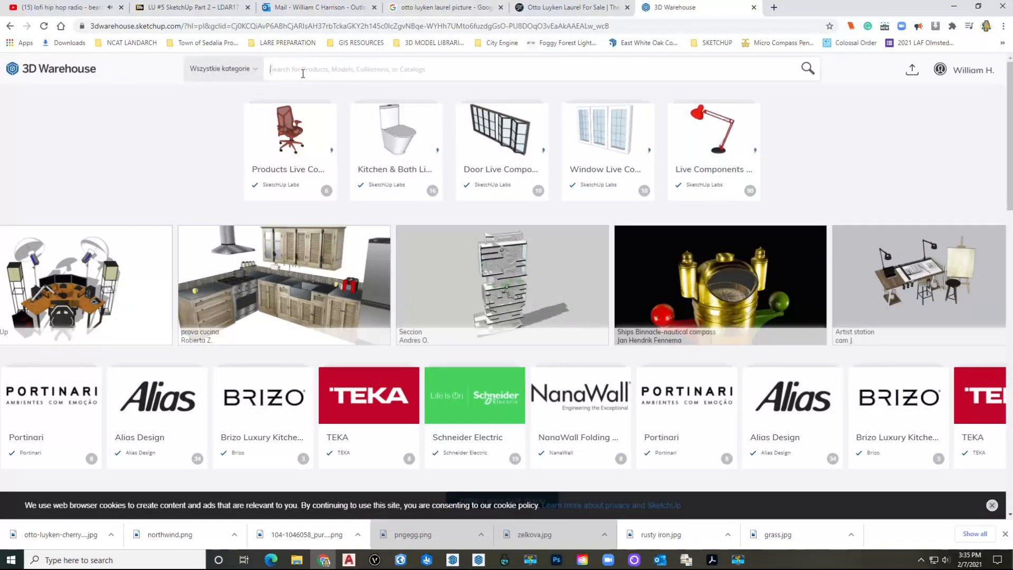
Step: Search 'person sitting', download People 0028 as a SketchUp 2019 model, and open it
{"action": "type", "text": "person sitting"}
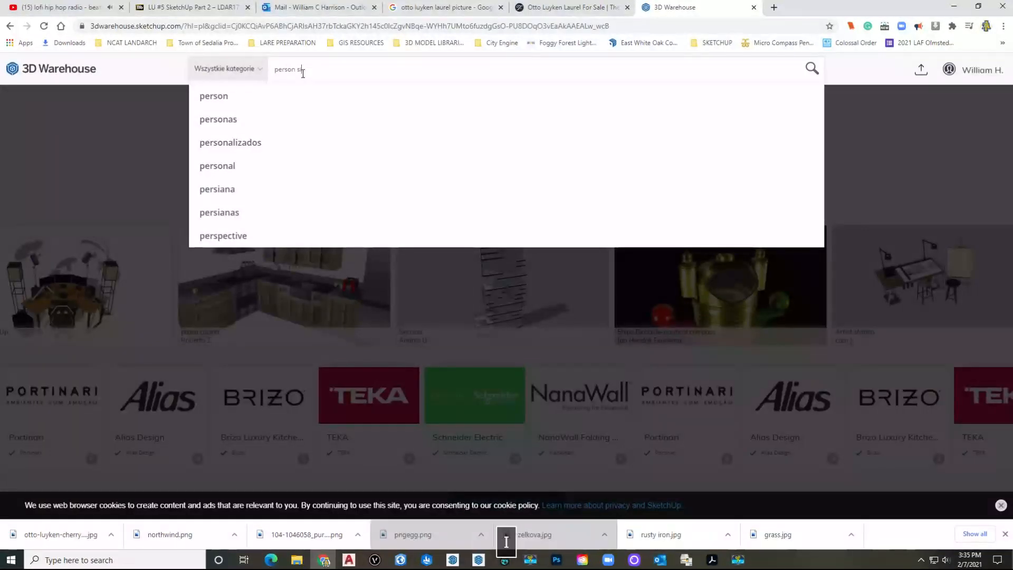
{"action": "key", "text": "Return"}
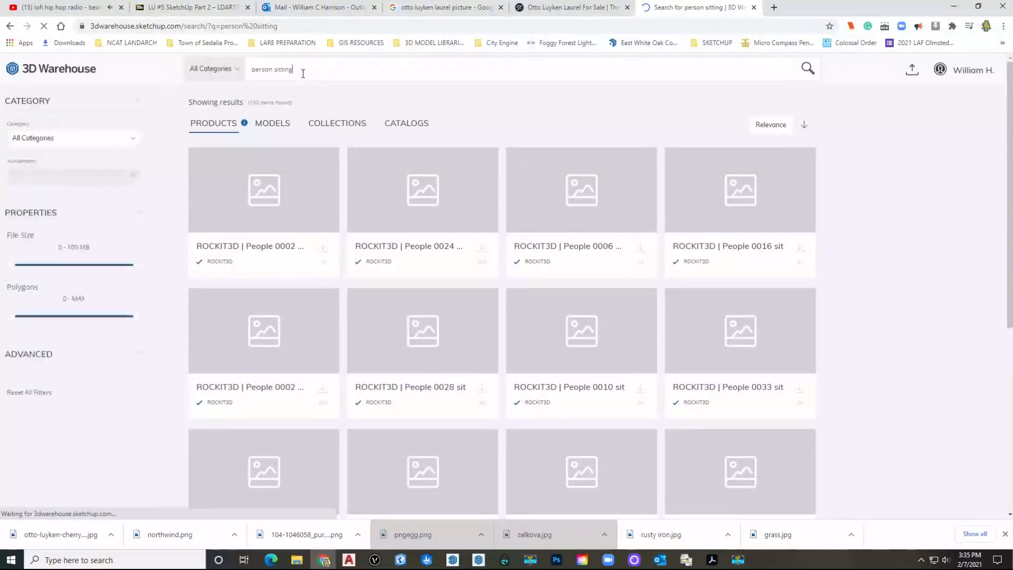
{"action": "scroll", "coordinate": [583, 228], "scroll_direction": "down", "scroll_amount": 10}
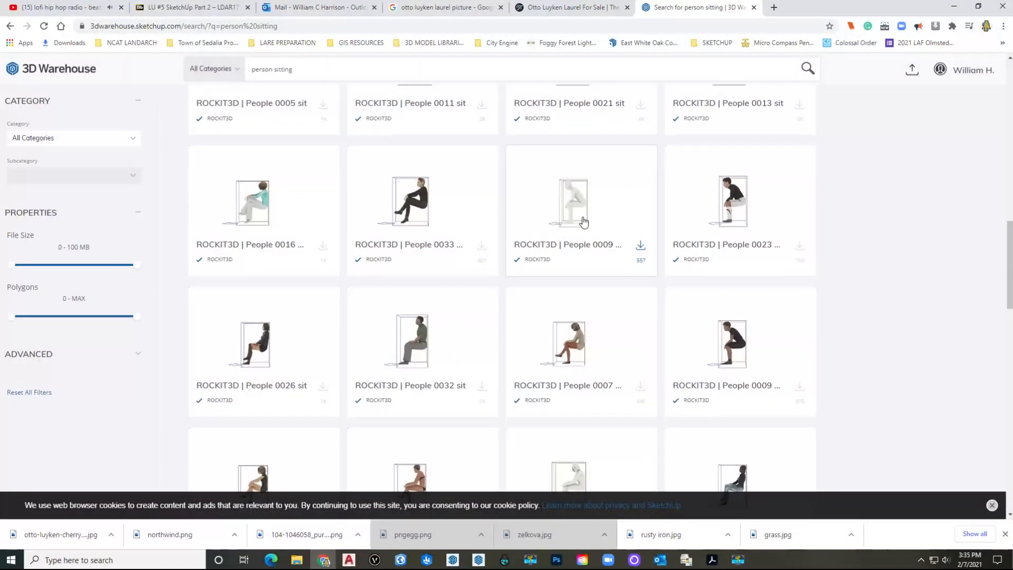
{"action": "scroll", "coordinate": [582, 218], "scroll_direction": "down", "scroll_amount": 5}
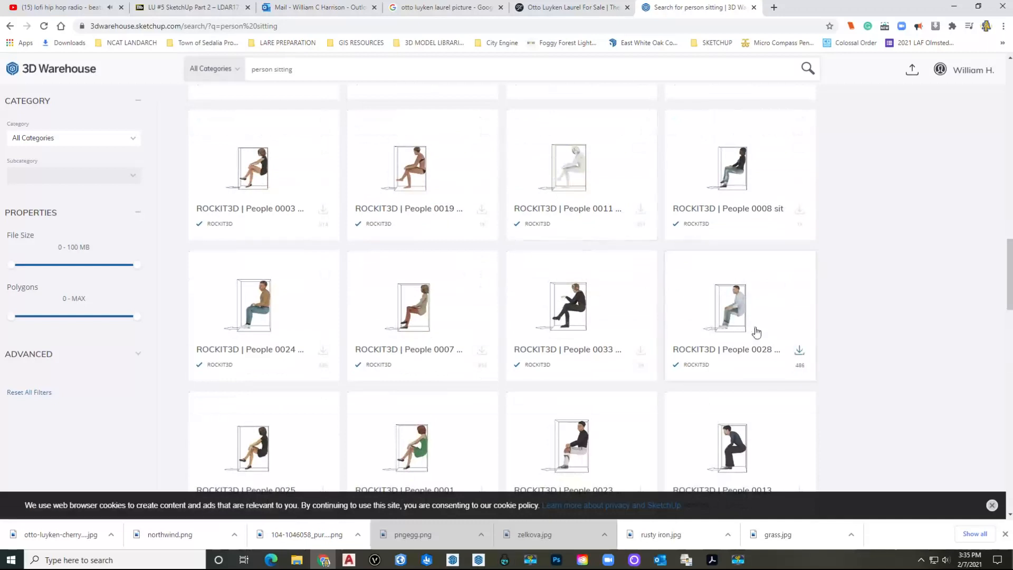
{"action": "left_click", "coordinate": [804, 350]}
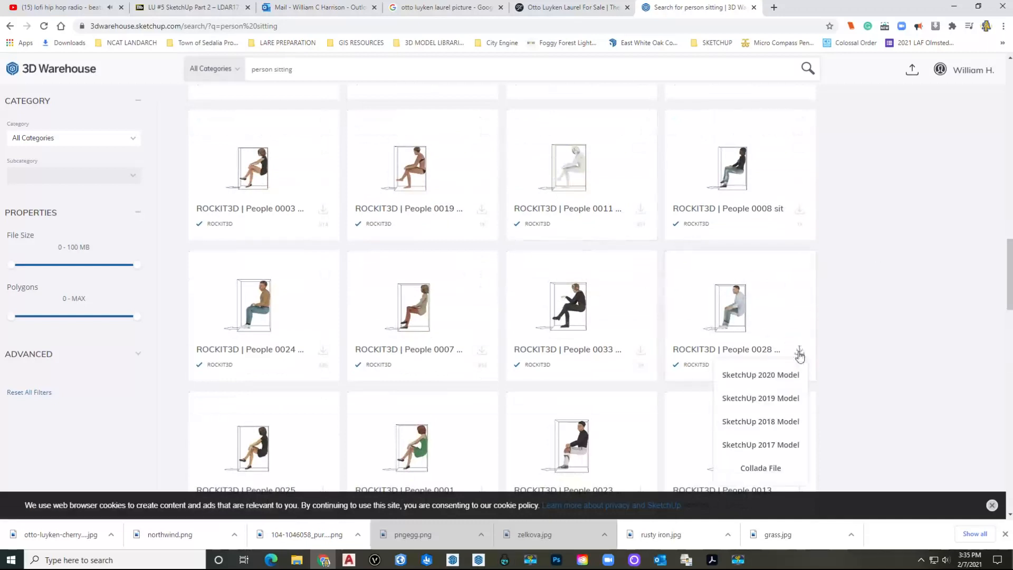
{"action": "left_click", "coordinate": [778, 398]}
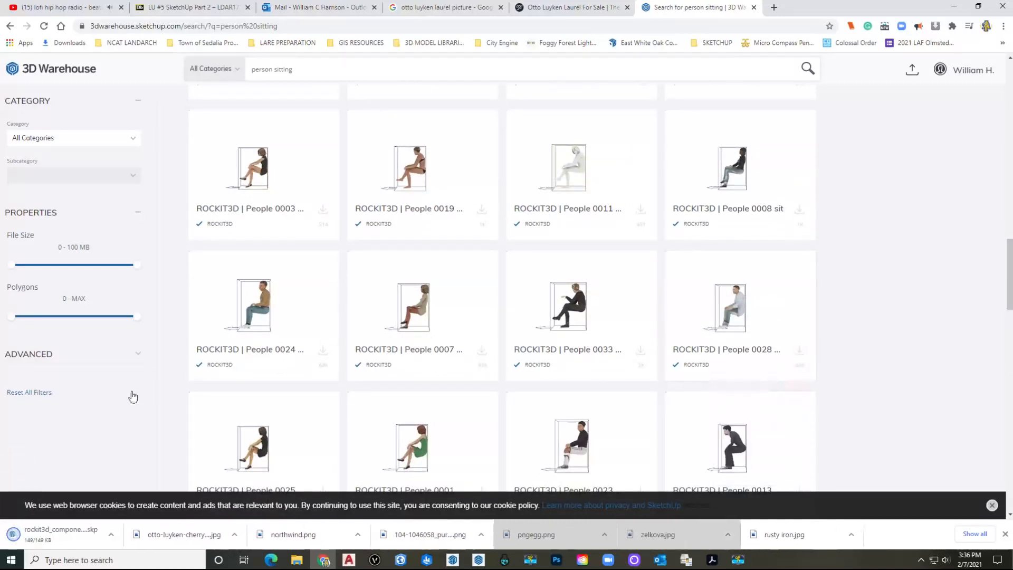
{"action": "left_click", "coordinate": [50, 533]}
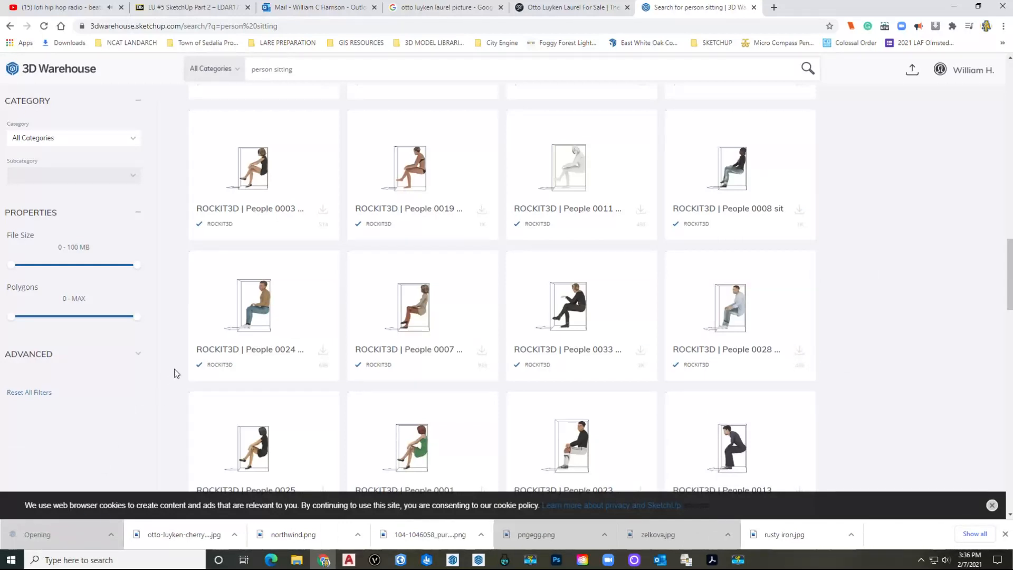
{"action": "scroll", "coordinate": [517, 319], "scroll_direction": "down", "scroll_amount": 10}
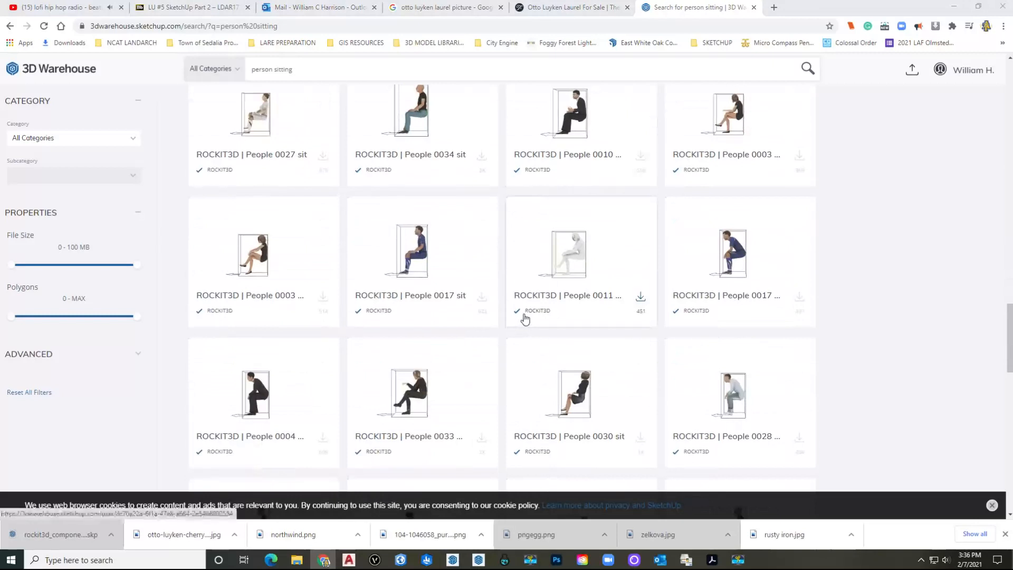
{"action": "scroll", "coordinate": [524, 319], "scroll_direction": "down", "scroll_amount": 3}
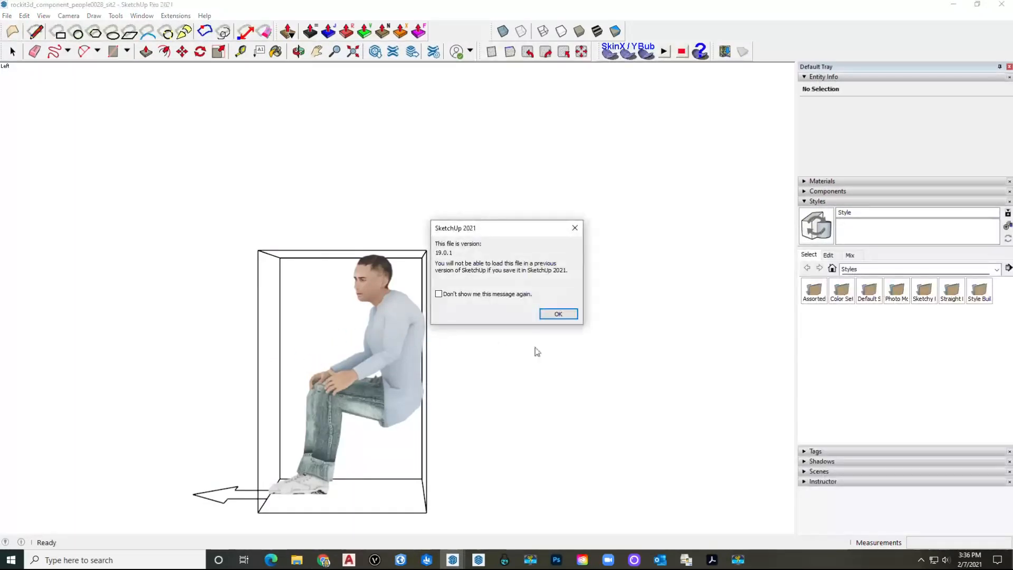
Step: Dismiss the version notice, copy the seated People 0028 component, and return to the LU5 Model window
{"action": "left_click", "coordinate": [558, 315]}
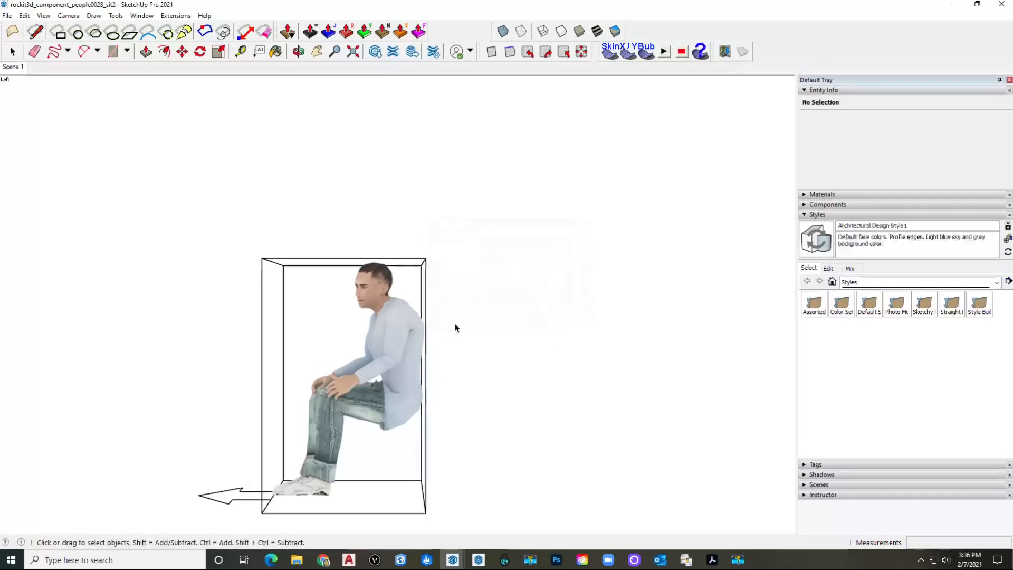
{"action": "left_click", "coordinate": [386, 337]}
{"action": "middle_click_drag", "start_coordinate": [479, 347], "coordinate": [372, 289]}
{"action": "key", "text": "ctrl+c"}
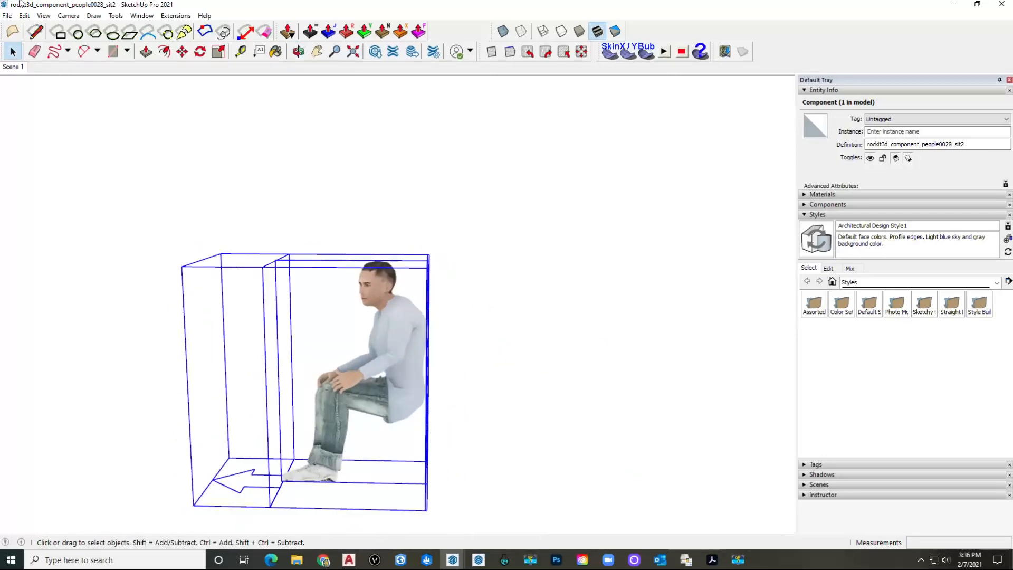
{"action": "middle_click_drag", "start_coordinate": [345, 303], "coordinate": [428, 432]}
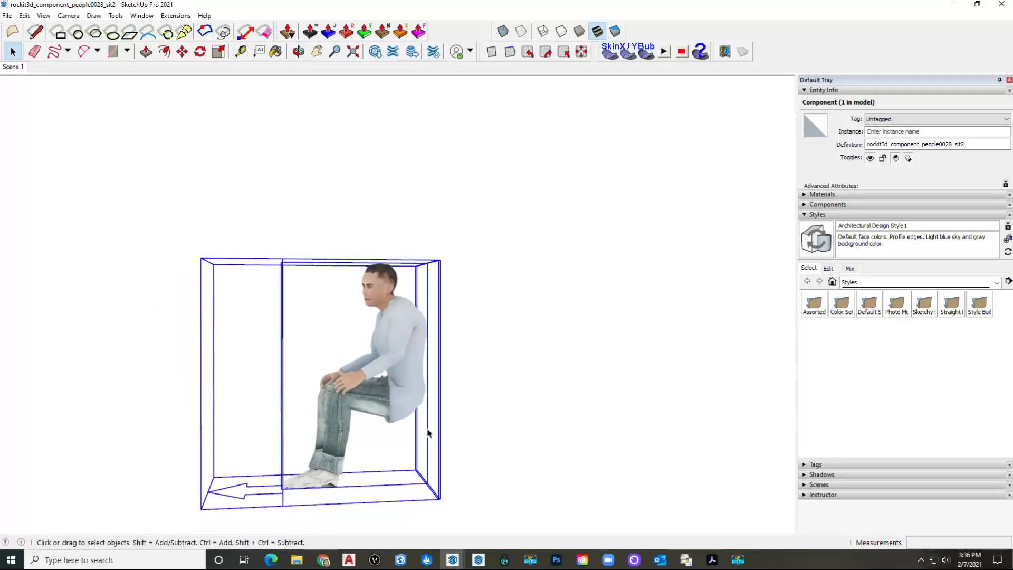
{"action": "mouse_move", "coordinate": [453, 562]}
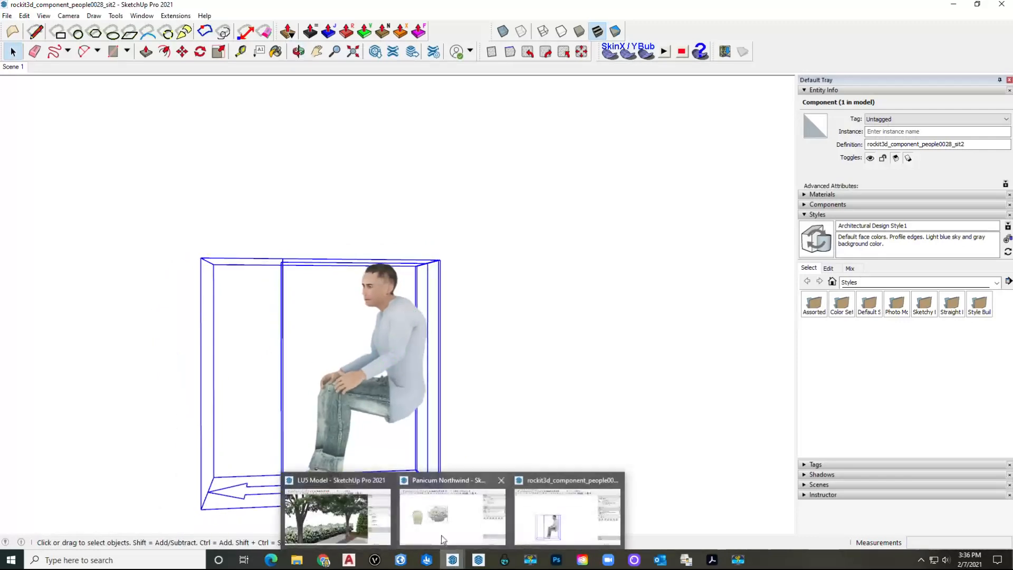
{"action": "left_click", "coordinate": [340, 517]}
Step: Paste the seated person into the garden and move it along the concrete bench
{"action": "scroll", "coordinate": [393, 398], "scroll_direction": "up", "scroll_amount": 10}
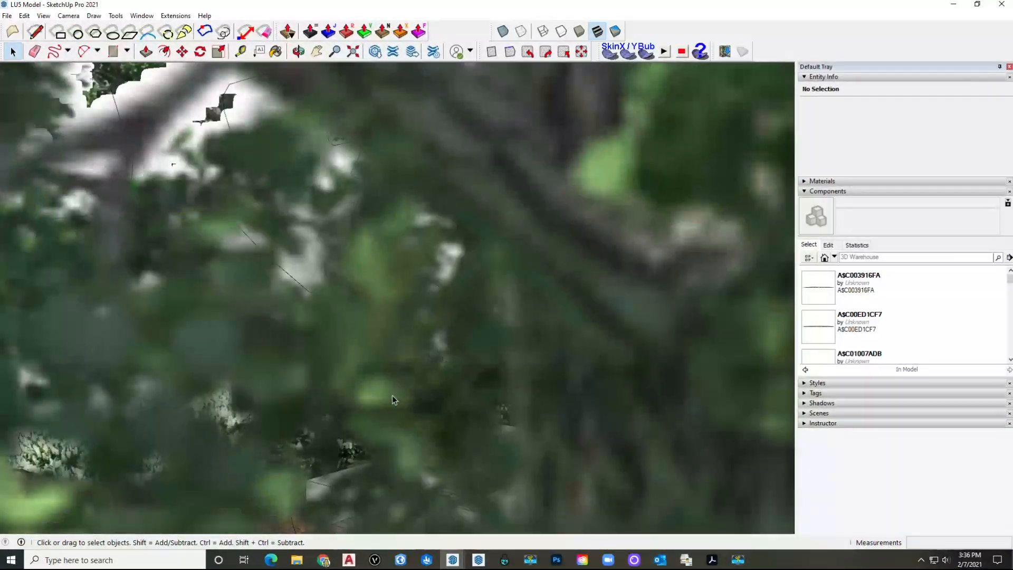
{"action": "scroll", "coordinate": [394, 402], "scroll_direction": "up", "scroll_amount": 3}
{"action": "scroll", "coordinate": [407, 389], "scroll_direction": "down", "scroll_amount": 15}
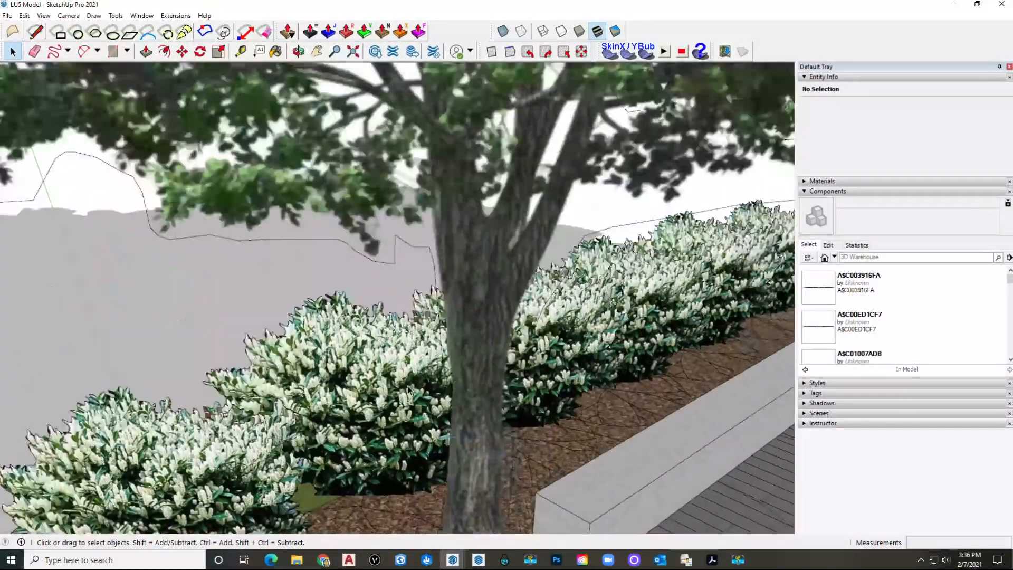
{"action": "scroll", "coordinate": [392, 446], "scroll_direction": "up", "scroll_amount": 2}
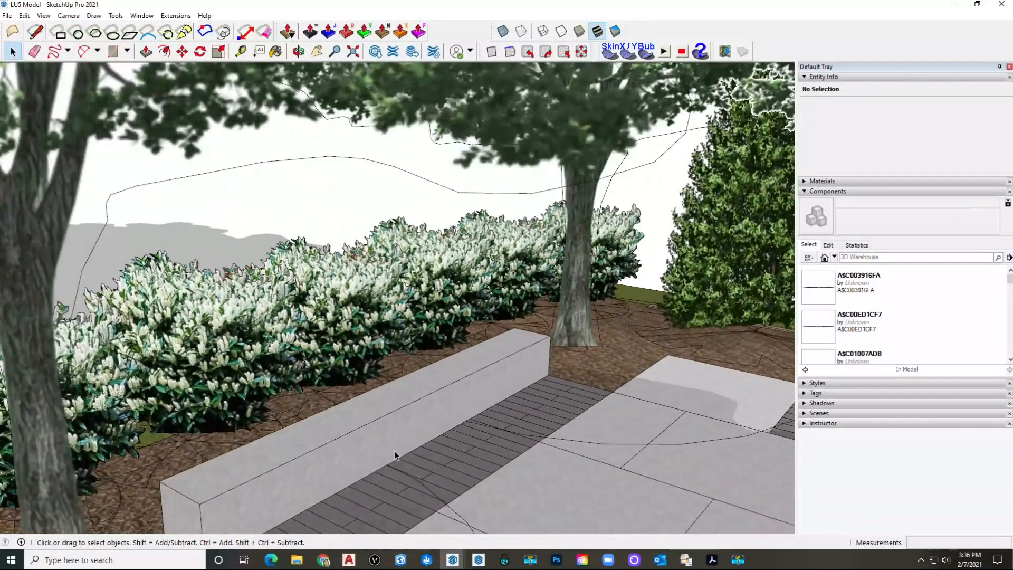
{"action": "key", "text": "ctrl+v"}
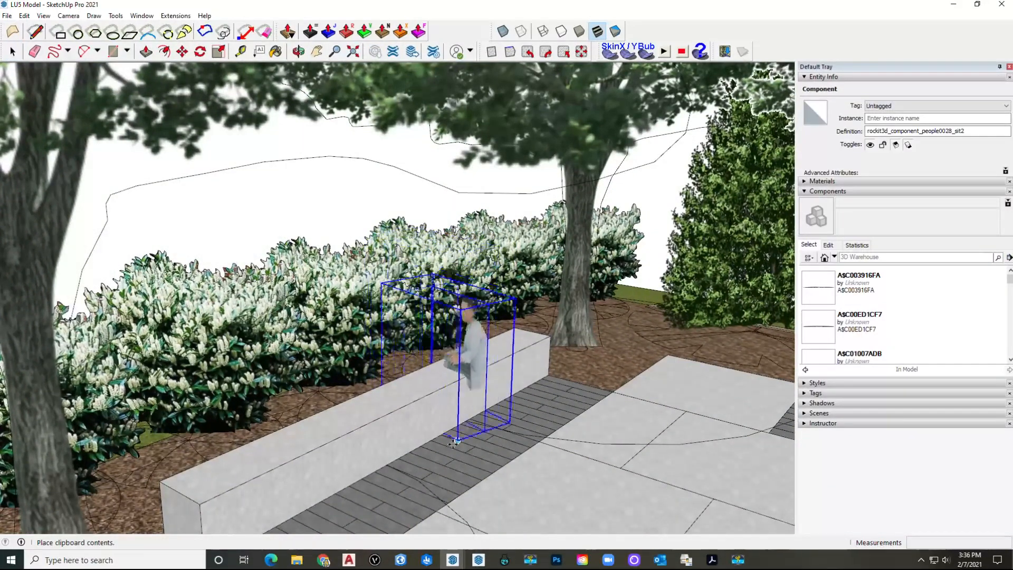
{"action": "left_click", "coordinate": [452, 436]}
{"action": "scroll", "coordinate": [476, 377], "scroll_direction": "up", "scroll_amount": 3}
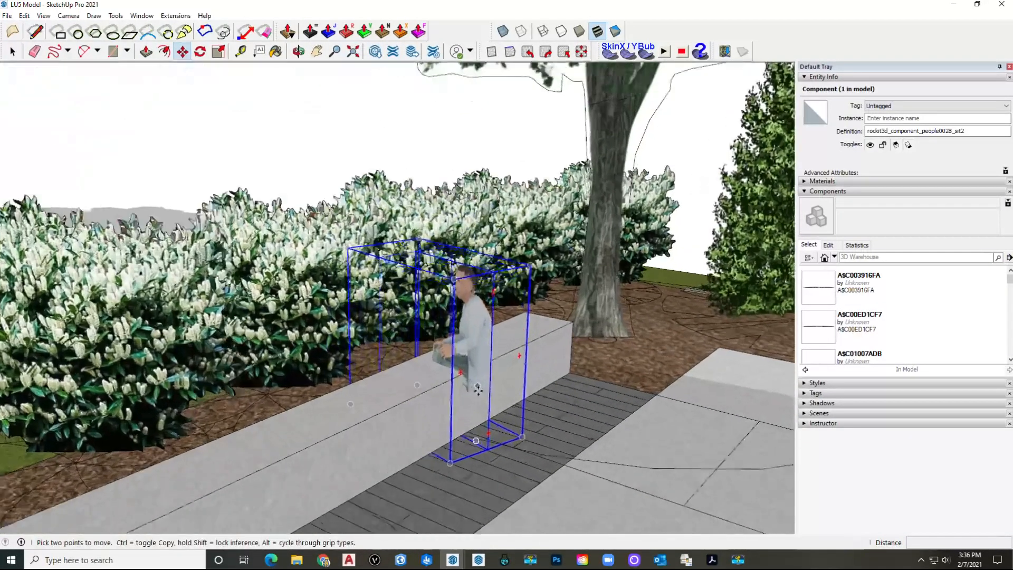
{"action": "left_click", "coordinate": [467, 394]}
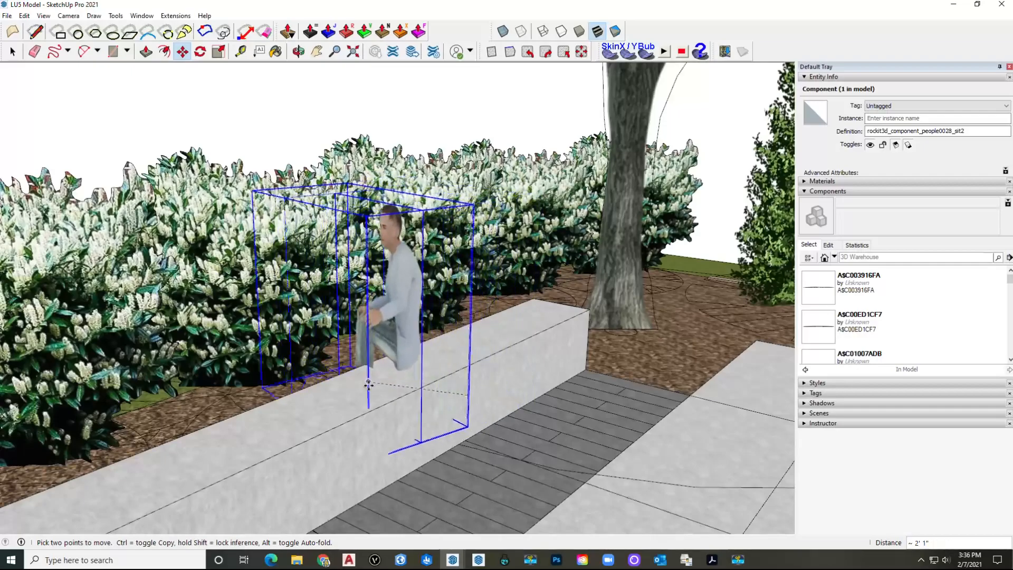
{"action": "left_click", "coordinate": [300, 420]}
{"action": "middle_click_drag", "start_coordinate": [300, 420], "coordinate": [443, 369]}
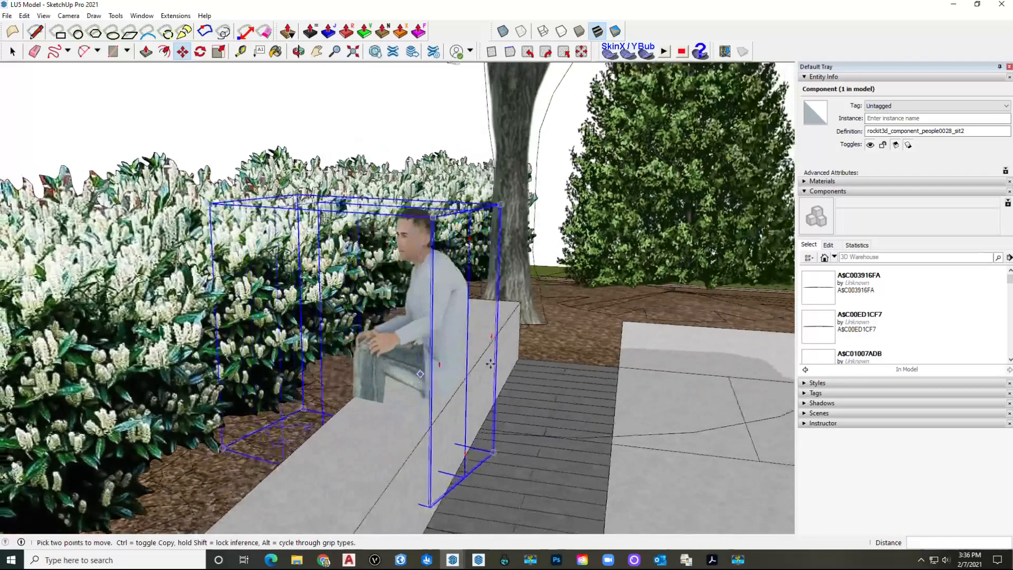
{"action": "middle_click_drag", "start_coordinate": [123, 454], "coordinate": [444, 369]}
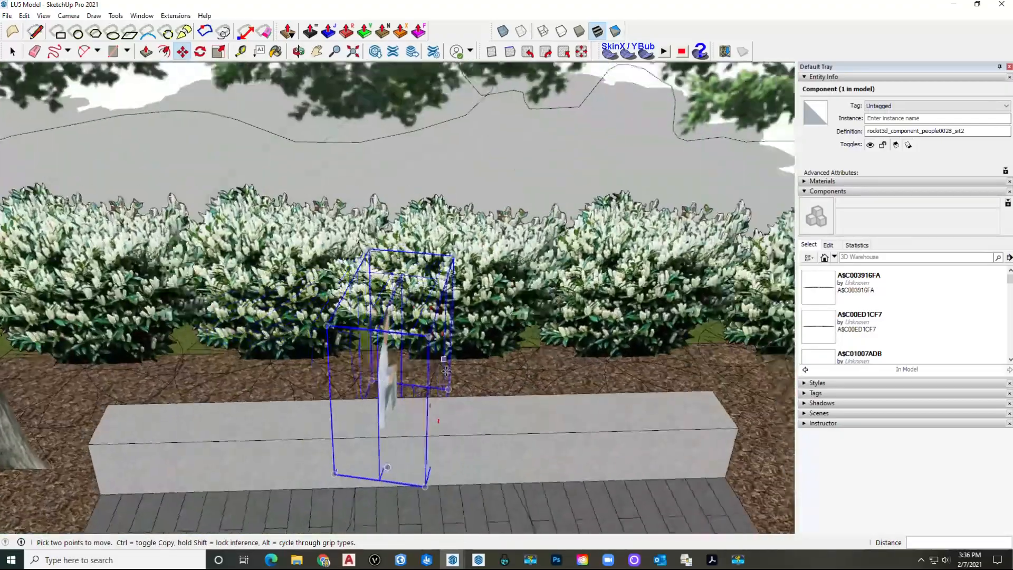
Step: Undo twice to remove the seated person, then return to the 3D Warehouse results
{"action": "key", "text": "ctrl+z"}
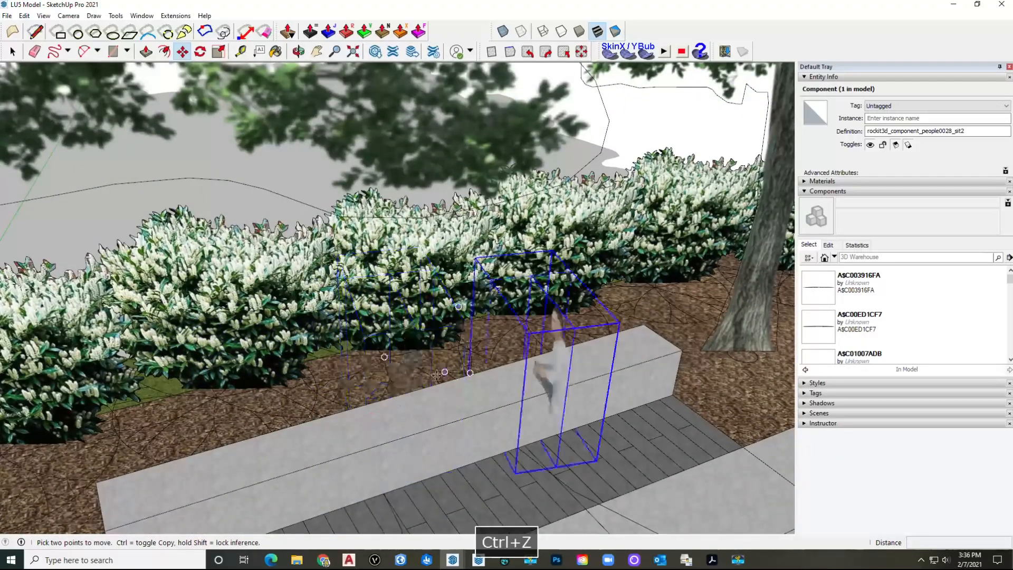
{"action": "key", "text": "ctrl+z"}
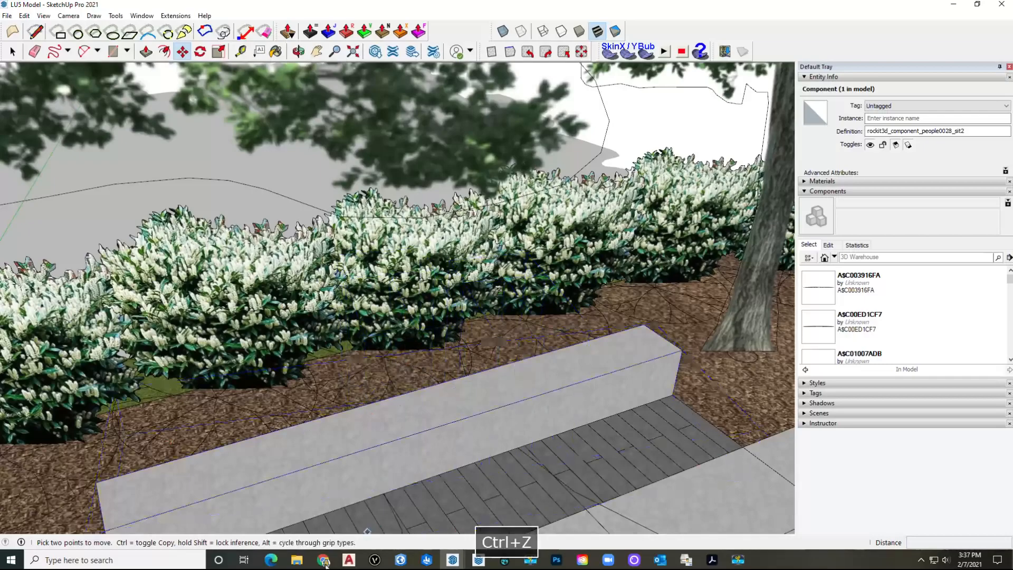
{"action": "left_click", "coordinate": [329, 563]}
Step: Run a new 3D Warehouse search for 'sitting'
{"action": "scroll", "coordinate": [457, 294], "scroll_direction": "down", "scroll_amount": 15}
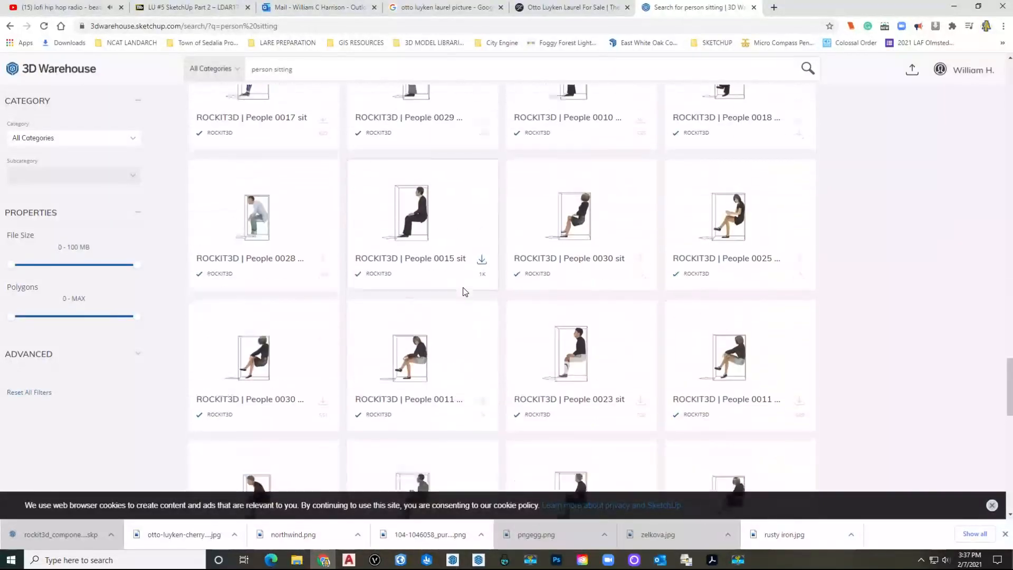
{"action": "scroll", "coordinate": [455, 262], "scroll_direction": "down", "scroll_amount": 3}
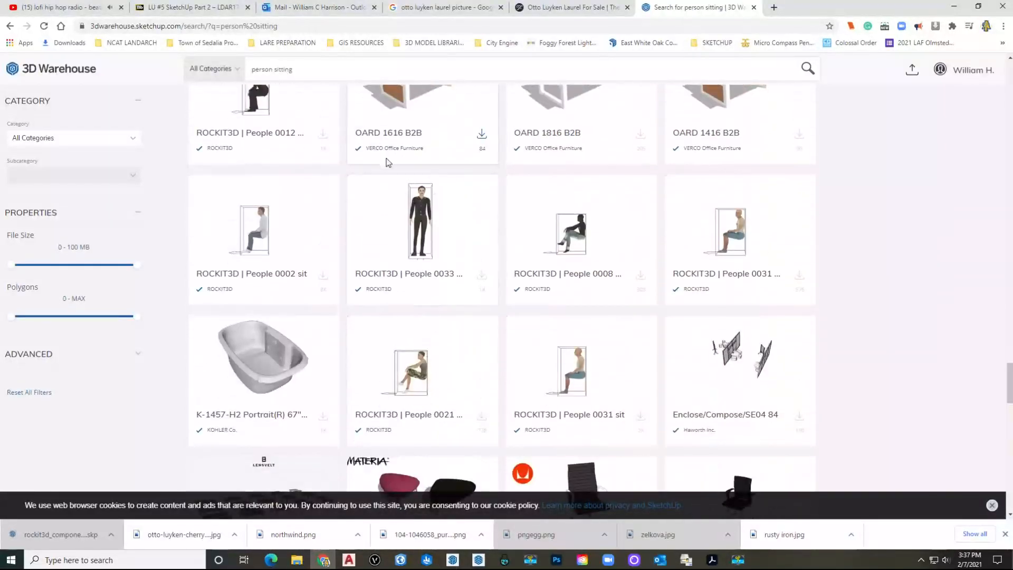
{"action": "scroll", "coordinate": [388, 162], "scroll_direction": "down", "scroll_amount": 17}
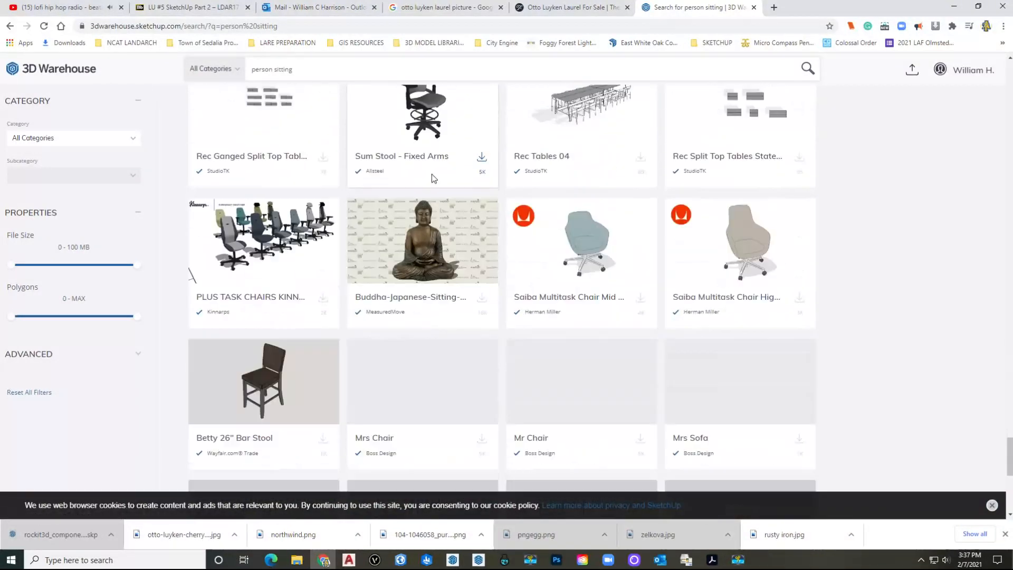
{"action": "scroll", "coordinate": [434, 178], "scroll_direction": "down", "scroll_amount": 2}
{"action": "scroll", "coordinate": [723, 255], "scroll_direction": "up", "scroll_amount": 2}
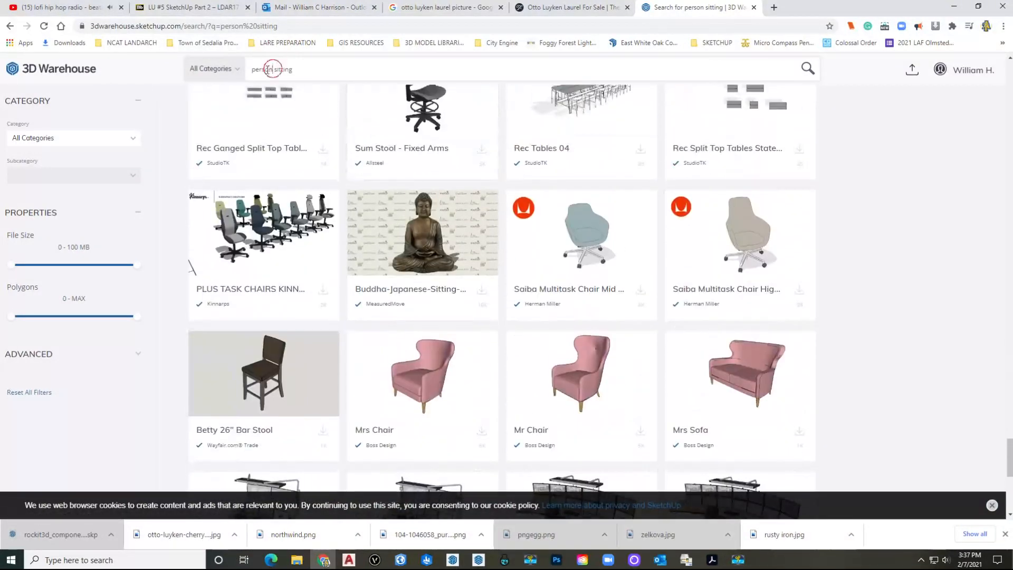
{"action": "key", "text": "Return"}
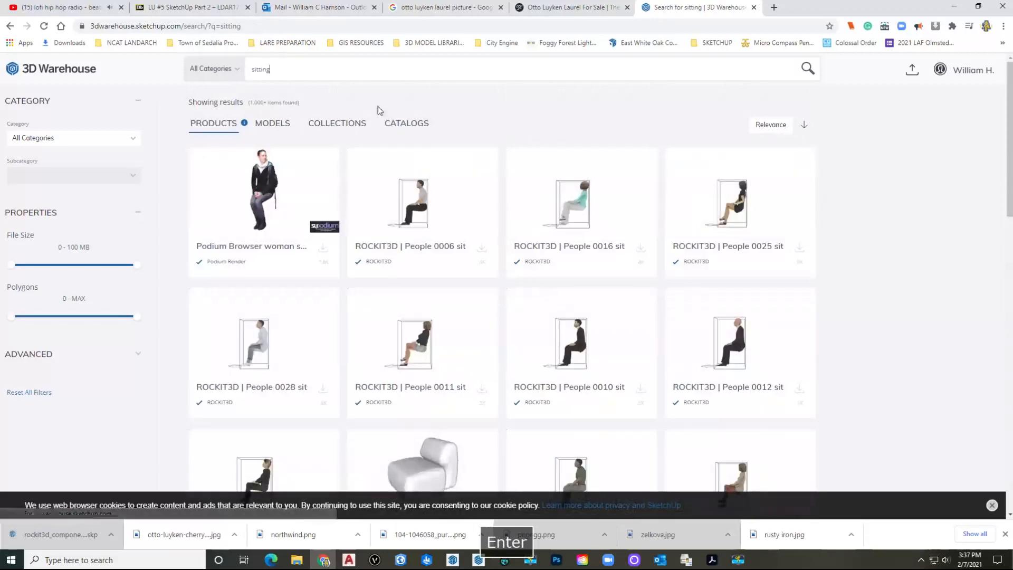
Step: Browse the results and open the Podium Browser group sitting 07 model details
{"action": "scroll", "coordinate": [317, 232], "scroll_direction": "down", "scroll_amount": 10}
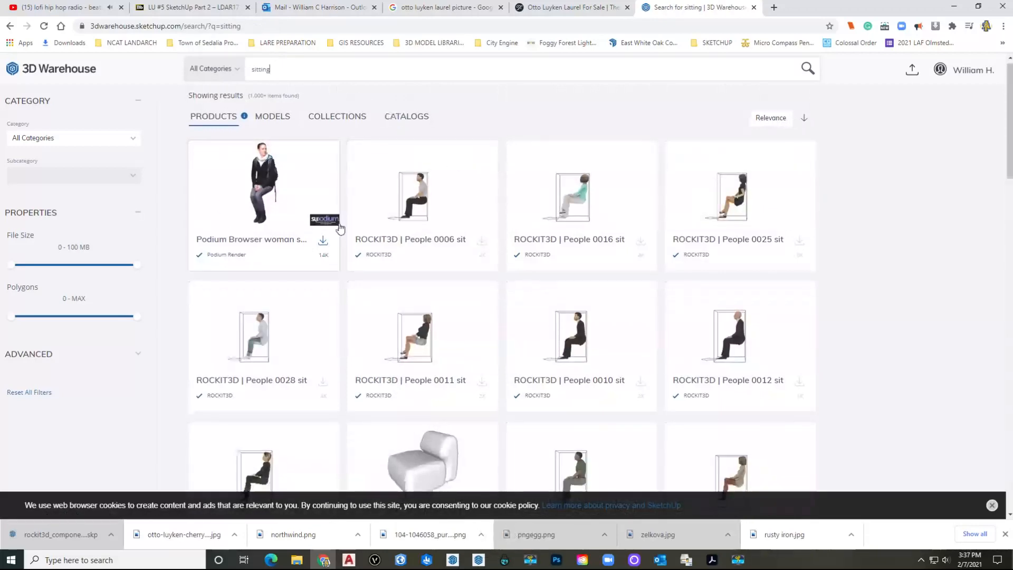
{"action": "scroll", "coordinate": [344, 224], "scroll_direction": "down", "scroll_amount": 5}
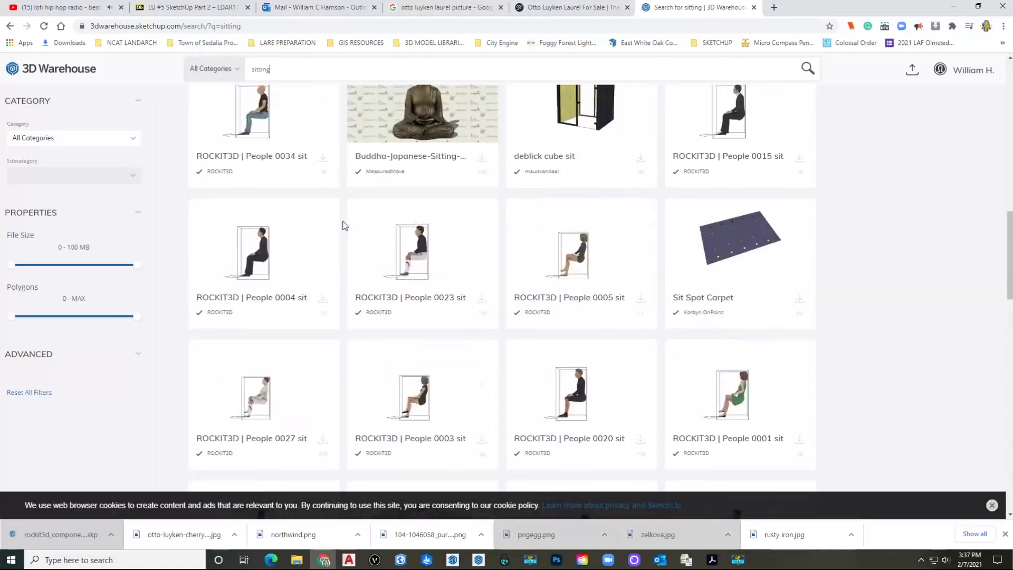
{"action": "scroll", "coordinate": [348, 218], "scroll_direction": "down", "scroll_amount": 7}
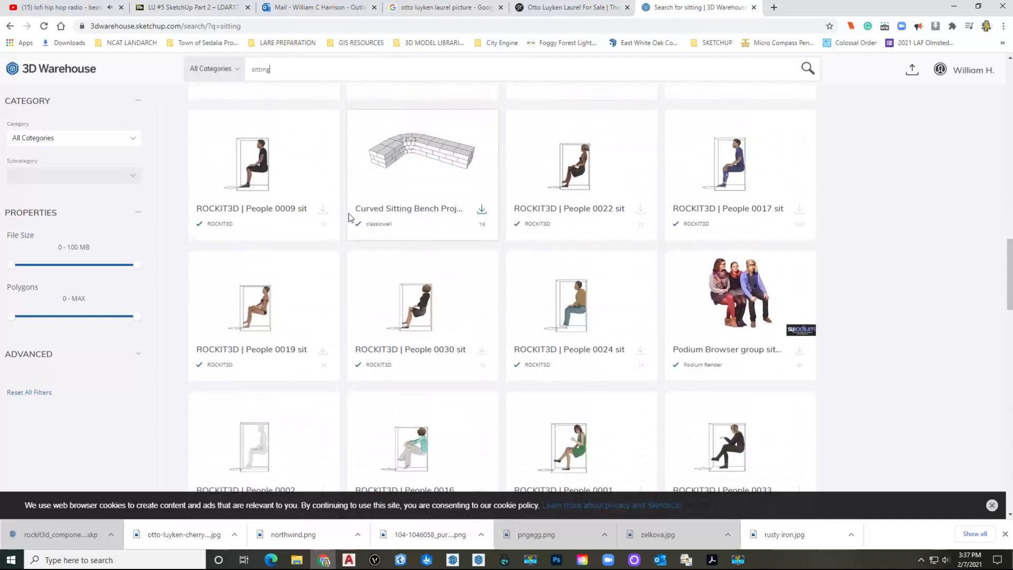
{"action": "scroll", "coordinate": [498, 224], "scroll_direction": "down", "scroll_amount": 15}
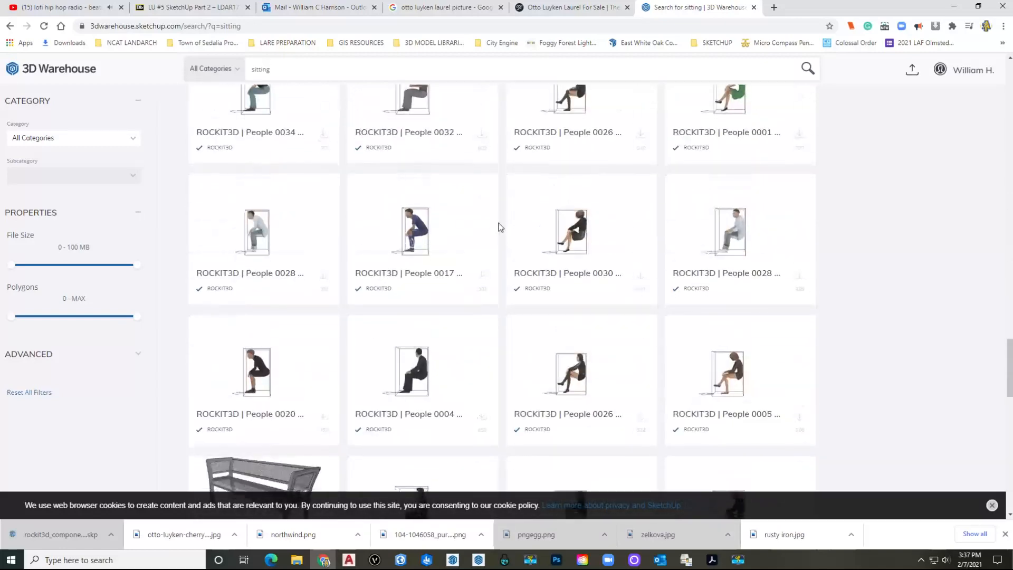
{"action": "scroll", "coordinate": [498, 224], "scroll_direction": "down", "scroll_amount": 15}
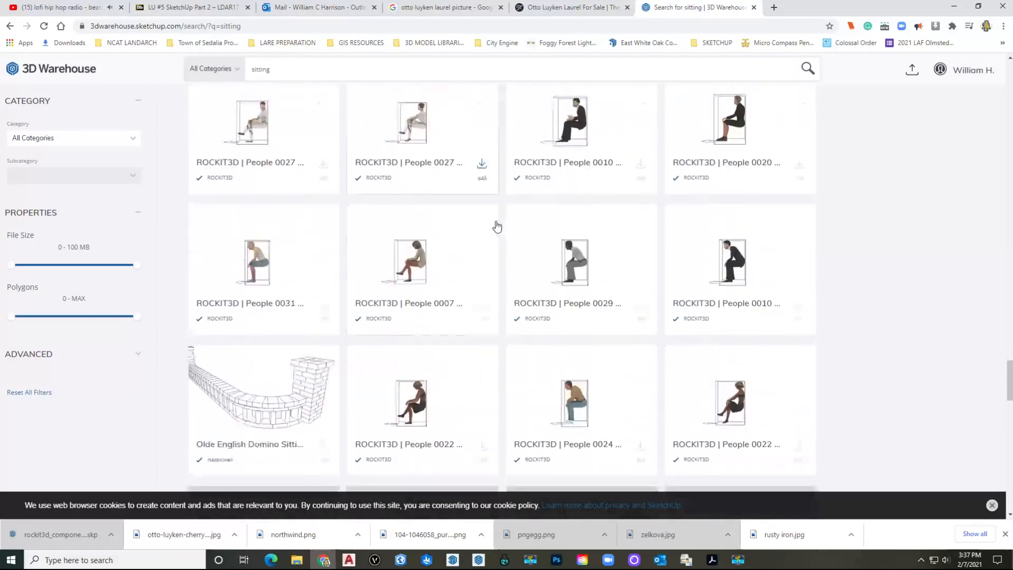
{"action": "scroll", "coordinate": [491, 218], "scroll_direction": "down", "scroll_amount": 7}
{"action": "scroll", "coordinate": [431, 206], "scroll_direction": "down", "scroll_amount": 15}
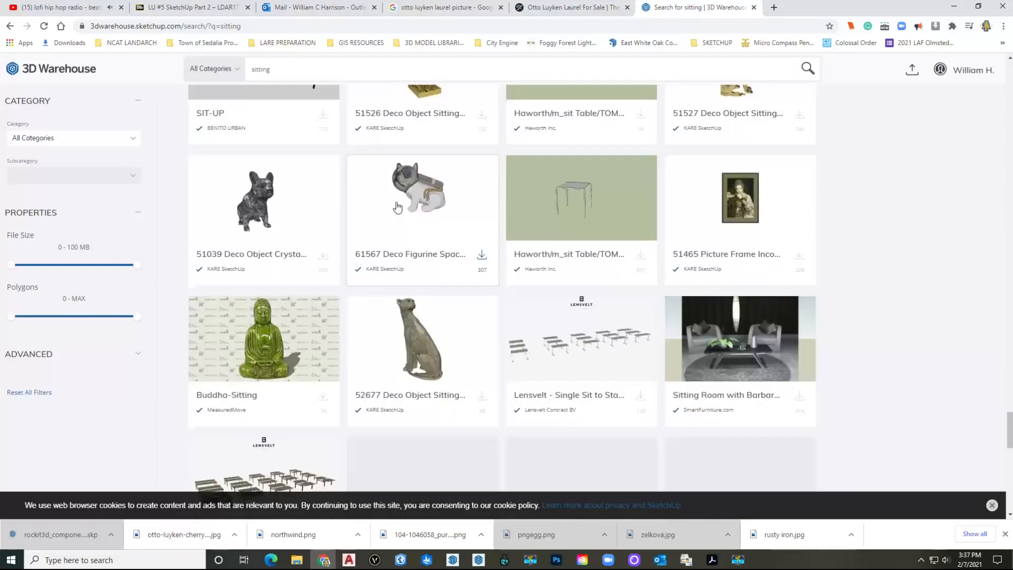
{"action": "scroll", "coordinate": [403, 203], "scroll_direction": "up", "scroll_amount": 20}
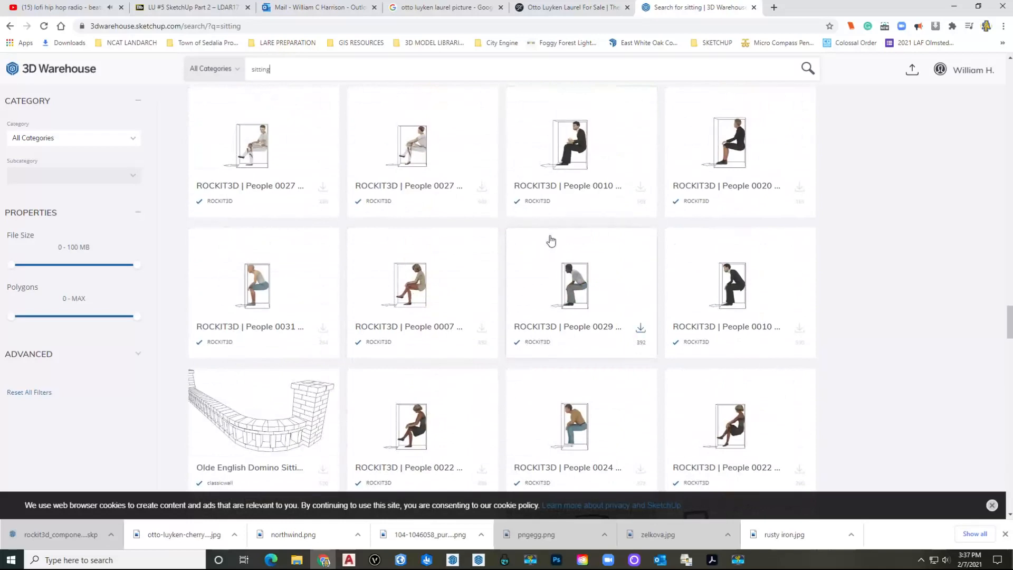
{"action": "scroll", "coordinate": [488, 246], "scroll_direction": "up", "scroll_amount": 10}
{"action": "scroll", "coordinate": [496, 245], "scroll_direction": "up", "scroll_amount": 10}
{"action": "scroll", "coordinate": [508, 246], "scroll_direction": "up", "scroll_amount": 5}
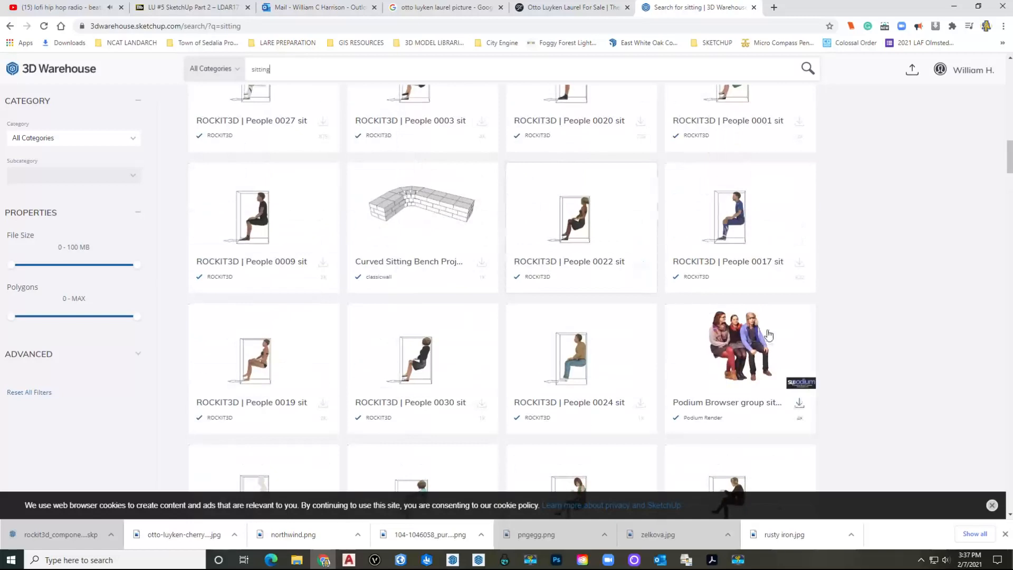
{"action": "left_click", "coordinate": [745, 347]}
Step: Download the group sitting 07 model as a SketchUp file and open group_sitting_07.skp
{"action": "left_click", "coordinate": [599, 288]}
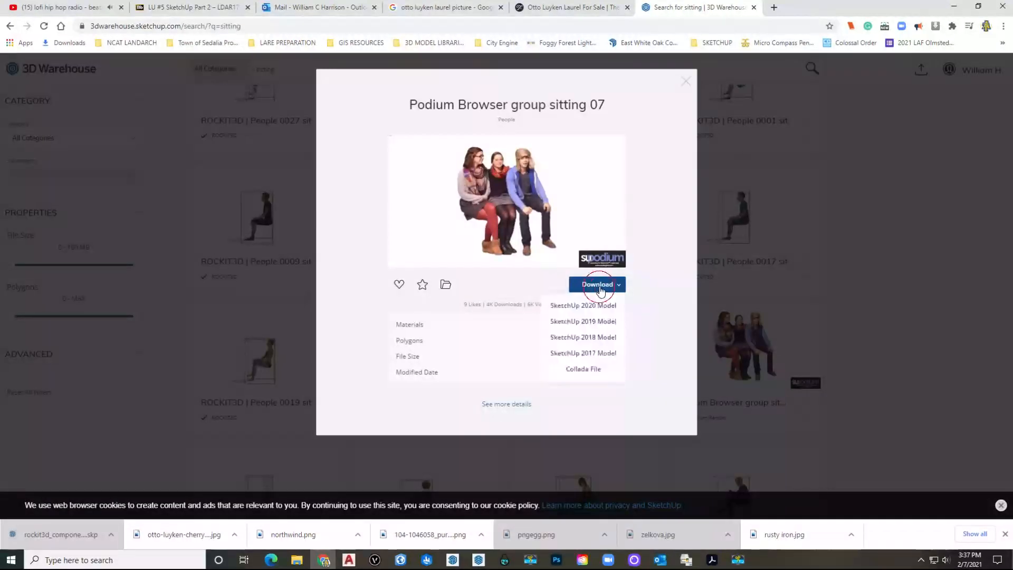
{"action": "left_click", "coordinate": [616, 323]}
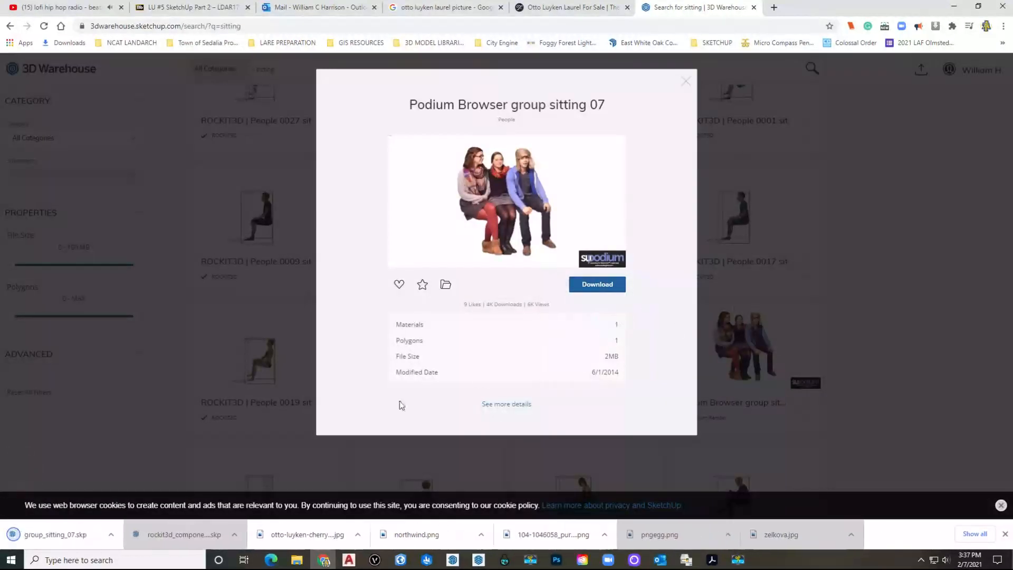
{"action": "left_click", "coordinate": [79, 537]}
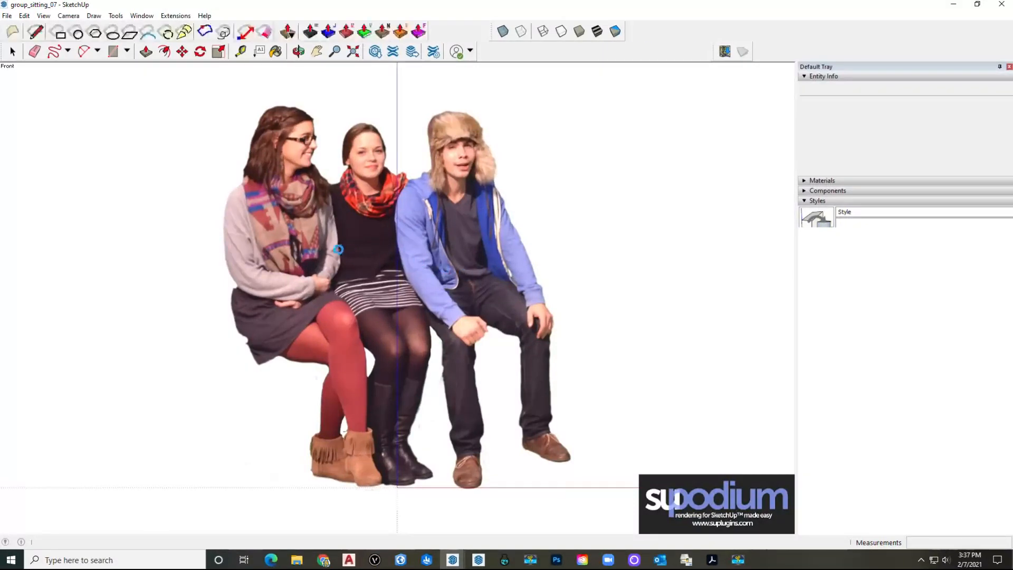
Step: Turn the seated-group image into Component#1 with its origin at the people's feet
{"action": "left_click", "coordinate": [560, 317]}
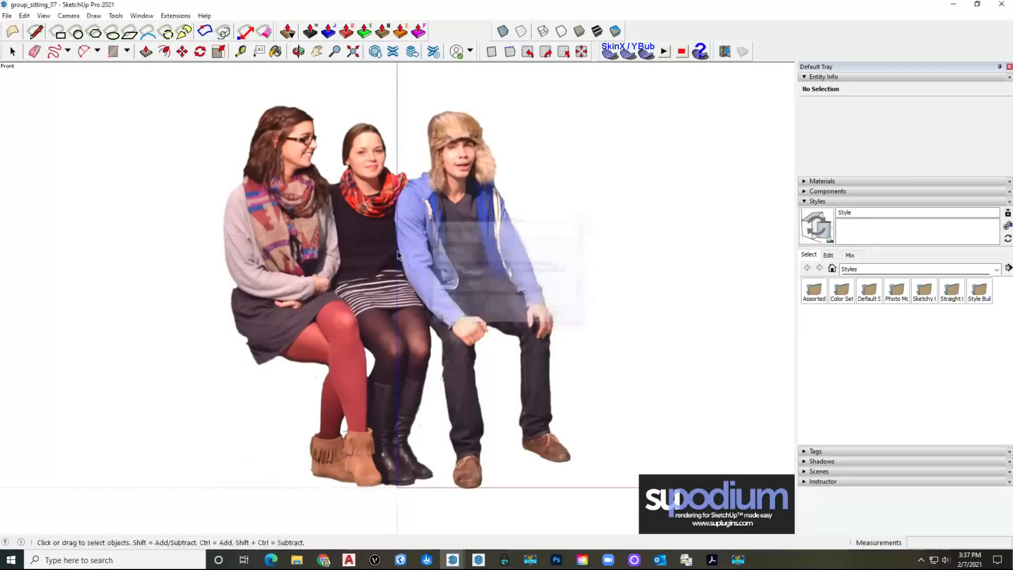
{"action": "left_click", "coordinate": [356, 231]}
{"action": "double_click", "coordinate": [356, 235]}
{"action": "right_click", "coordinate": [356, 235]}
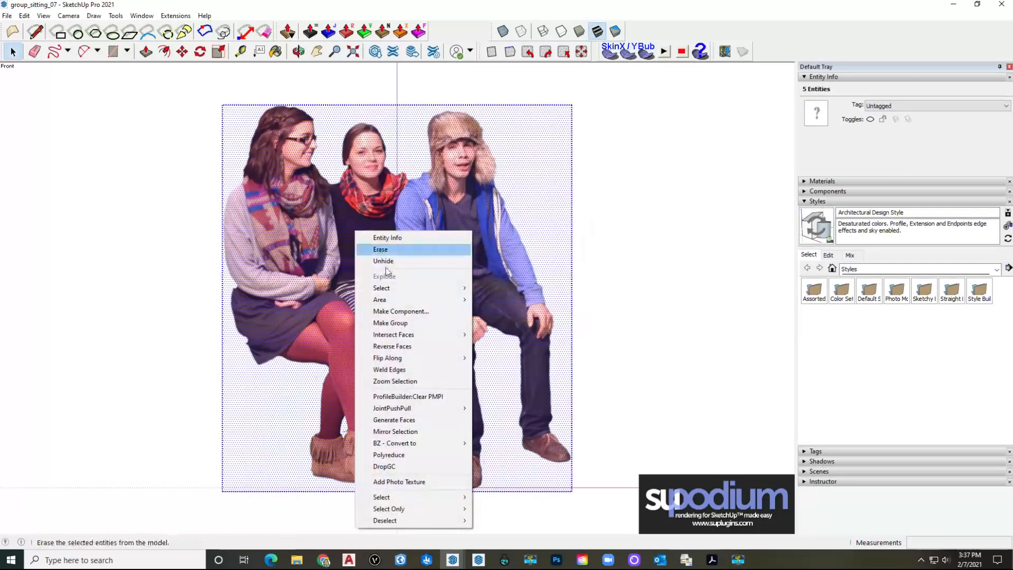
{"action": "left_click", "coordinate": [401, 311]}
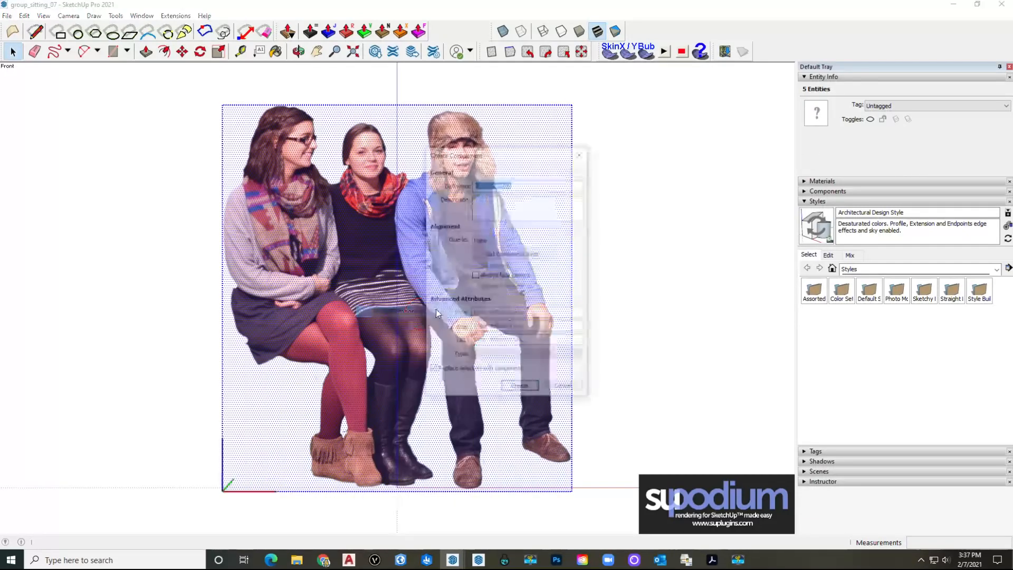
{"action": "left_click", "coordinate": [496, 256]}
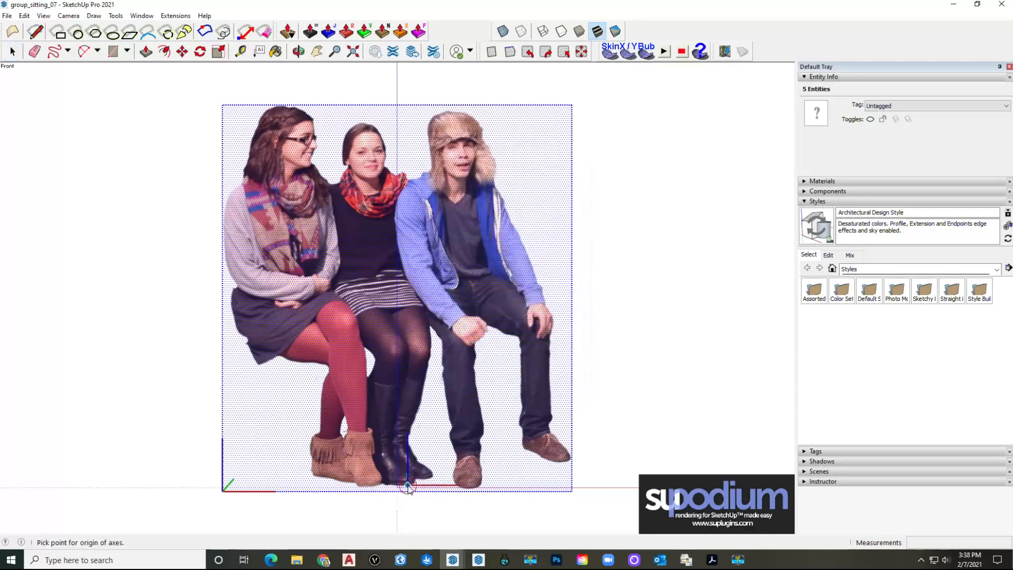
{"action": "left_click", "coordinate": [409, 487]}
{"action": "left_click", "coordinate": [520, 389]}
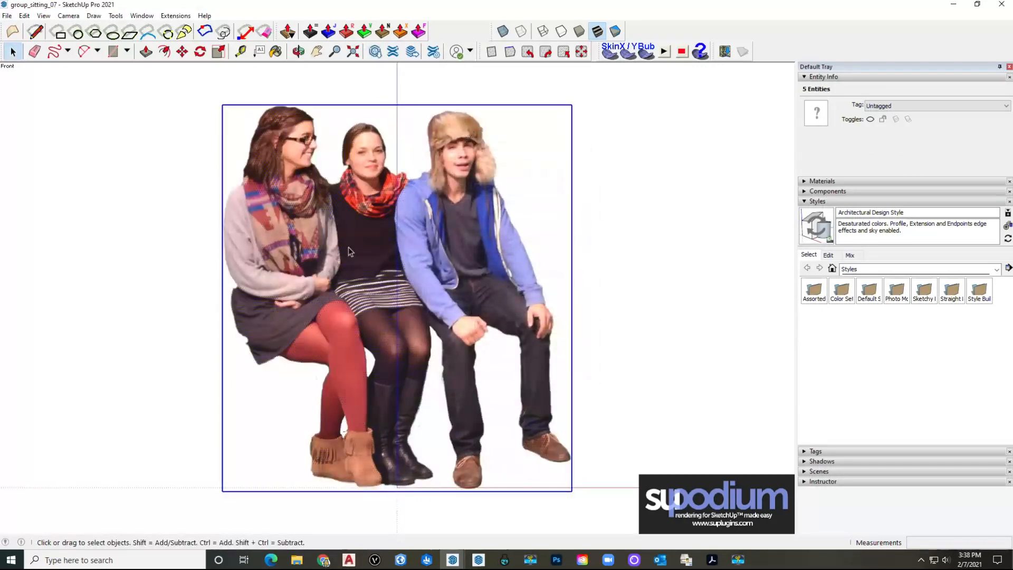
Step: Copy Component#1 and switch to the LU5 Model window
{"action": "key", "text": "ctrl+c"}
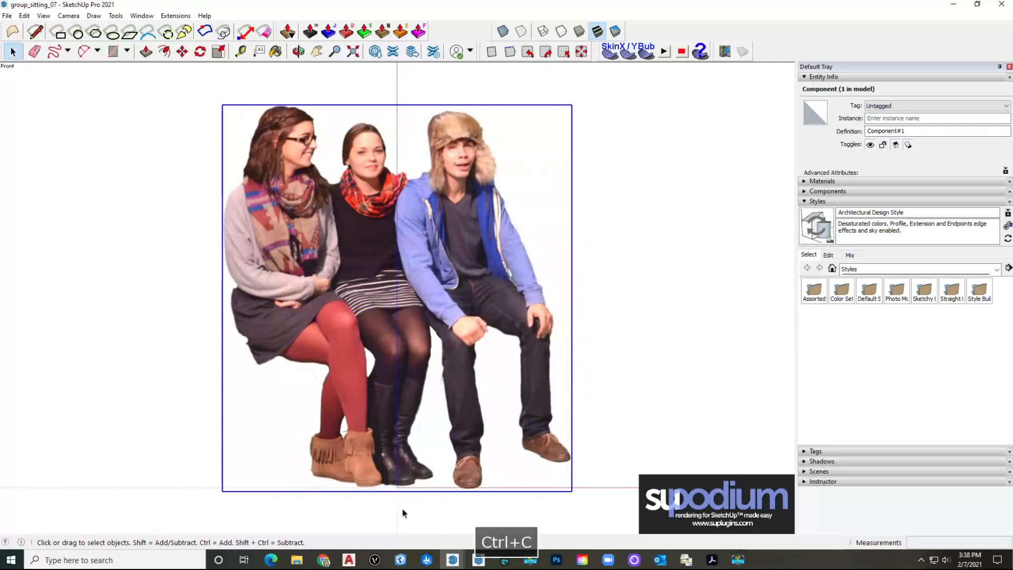
{"action": "mouse_move", "coordinate": [452, 559]}
{"action": "left_click", "coordinate": [279, 508]}
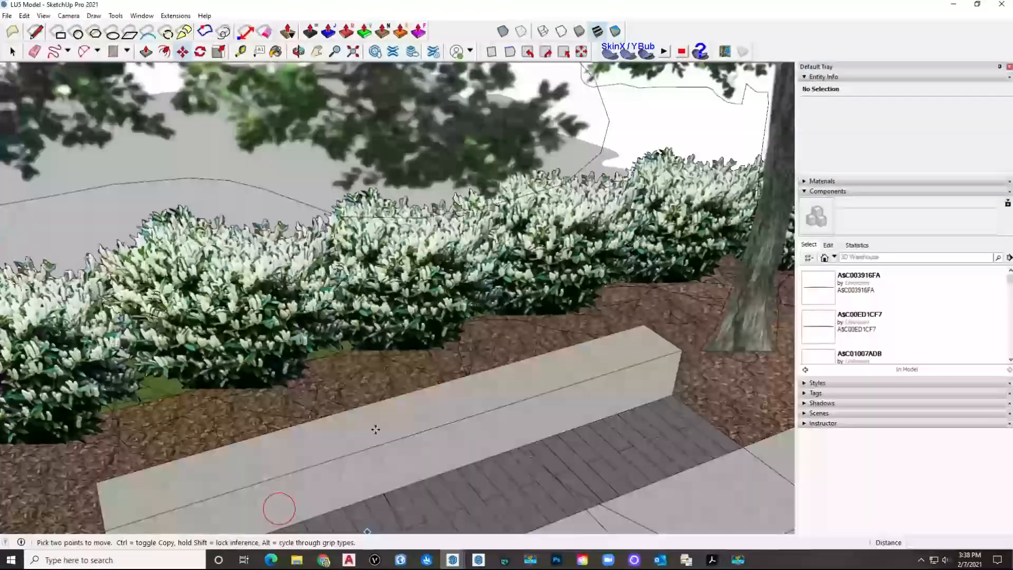
Step: Paste the seated group onto the paving beside the bench
{"action": "key", "text": "space"}
{"action": "middle_click_drag", "start_coordinate": [389, 430], "coordinate": [388, 394]}
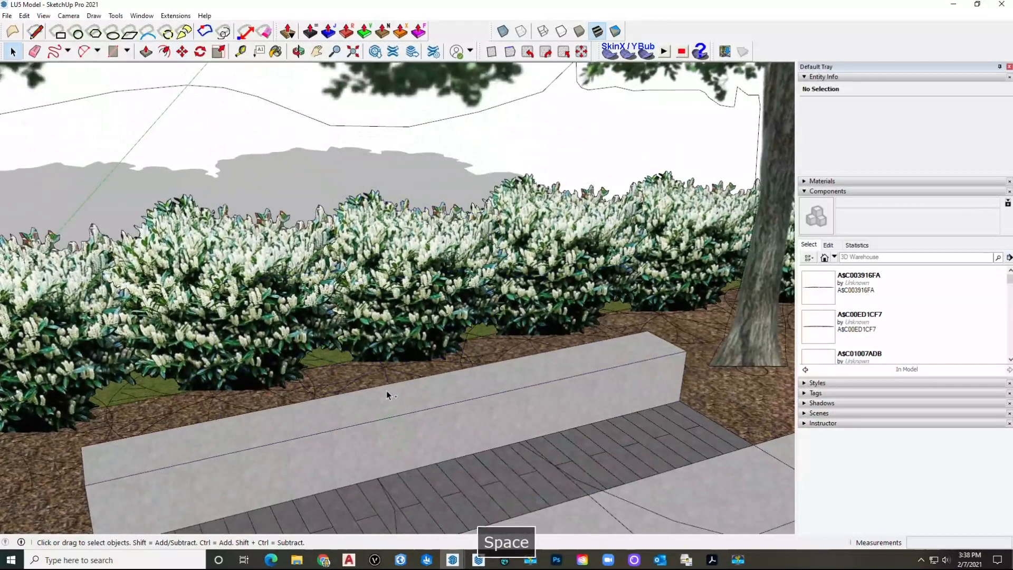
{"action": "key", "text": "ctrl+v"}
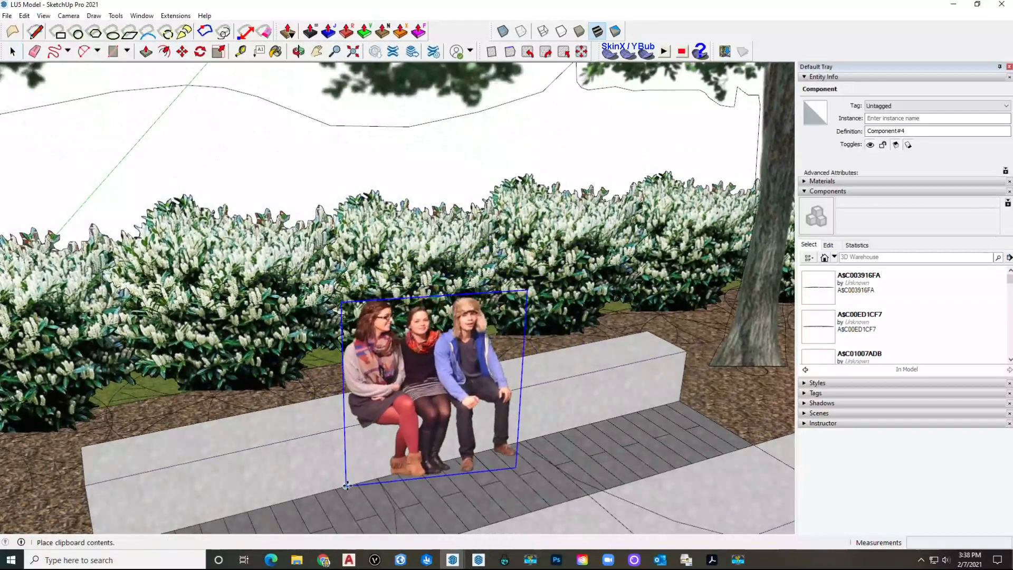
{"action": "left_click", "coordinate": [346, 485]}
{"action": "middle_click_drag", "start_coordinate": [389, 457], "coordinate": [430, 362]}
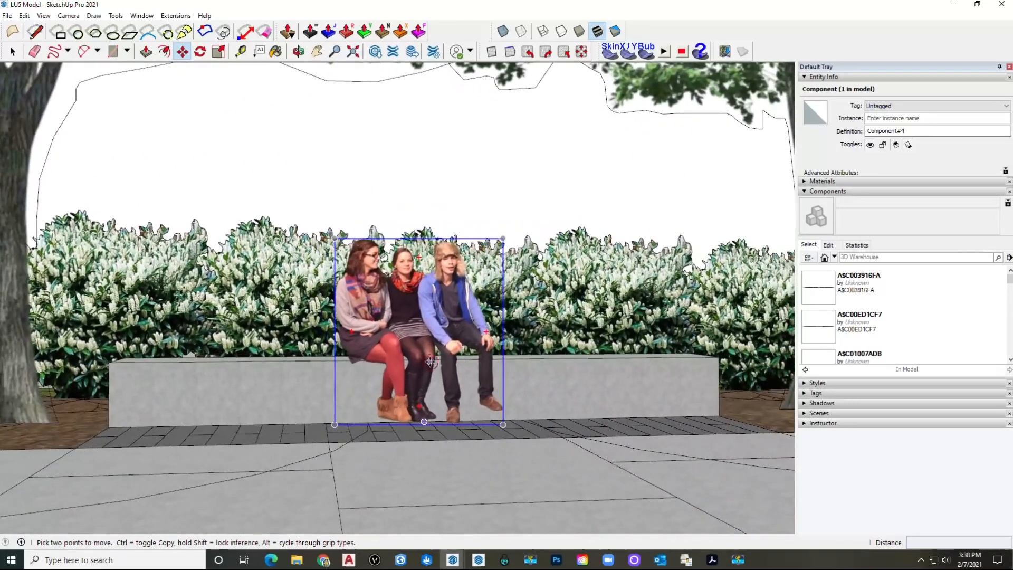
Step: Move the group in two passes until the three people sit on the concrete bench
{"action": "left_click", "coordinate": [399, 372]}
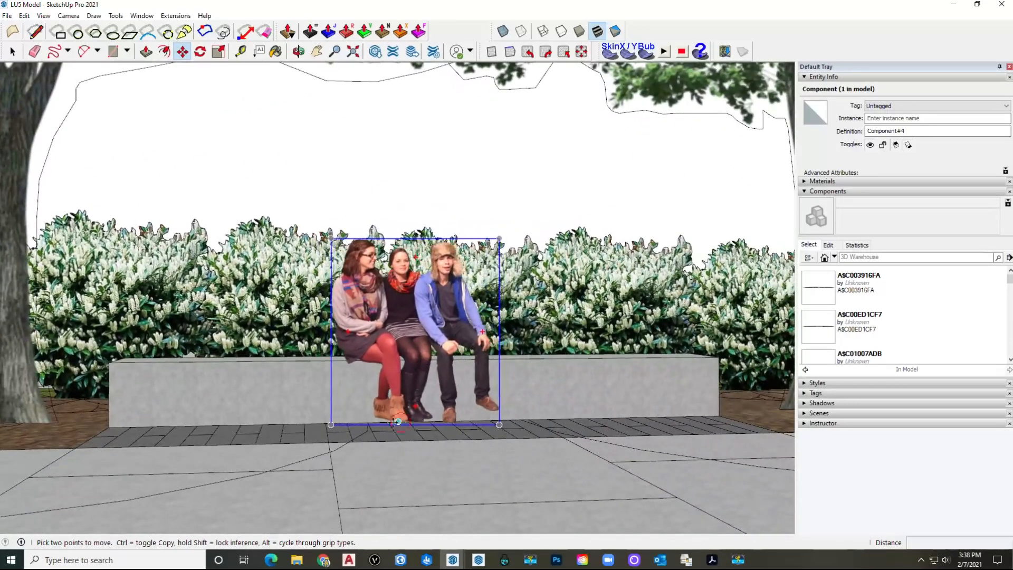
{"action": "left_click", "coordinate": [388, 428]}
{"action": "left_click", "coordinate": [382, 425]}
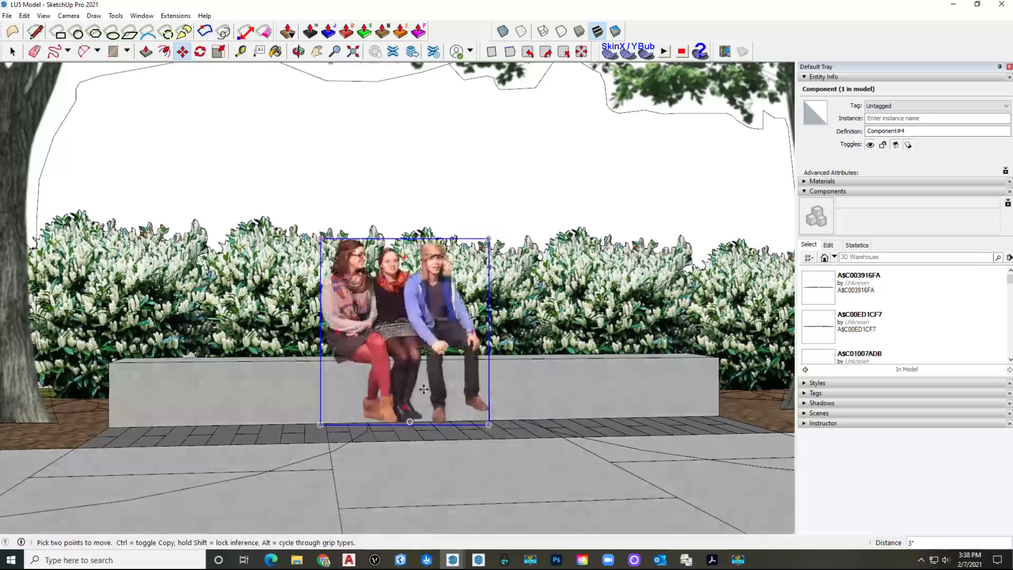
{"action": "scroll", "coordinate": [408, 385], "scroll_direction": "up", "scroll_amount": 2}
{"action": "middle_click_drag", "start_coordinate": [407, 385], "coordinate": [450, 360]}
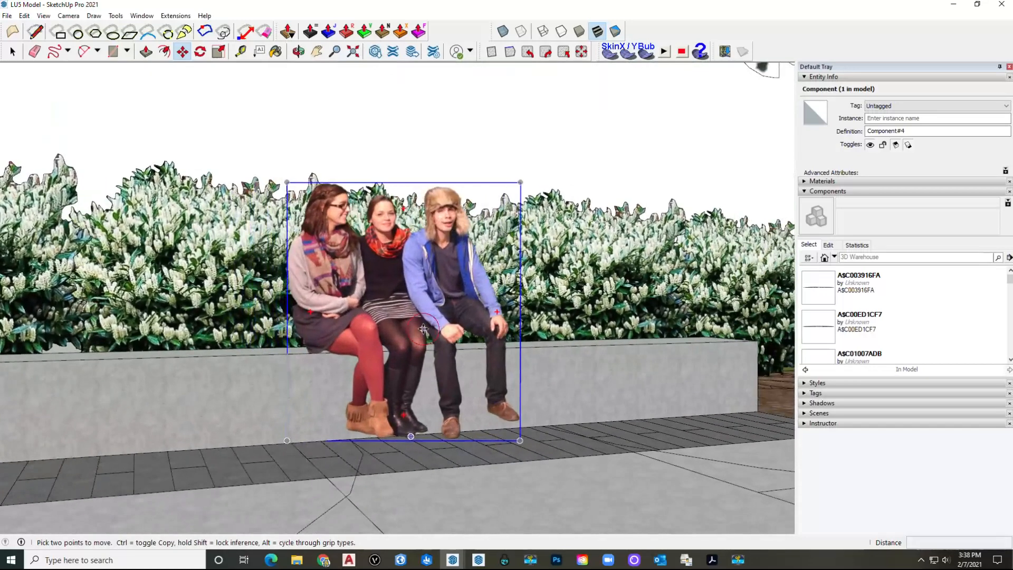
{"action": "left_click", "coordinate": [423, 329]}
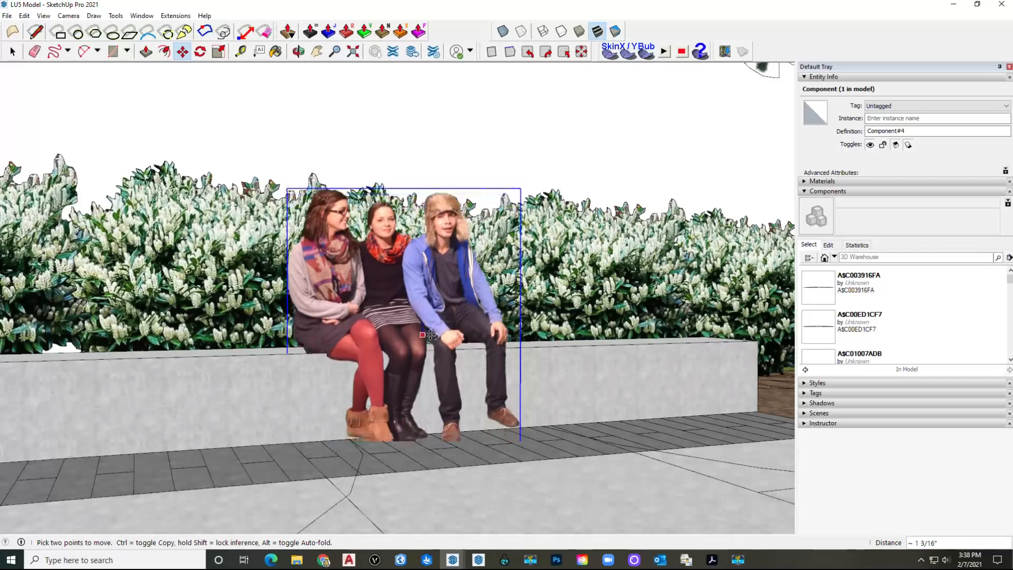
{"action": "left_click", "coordinate": [430, 332]}
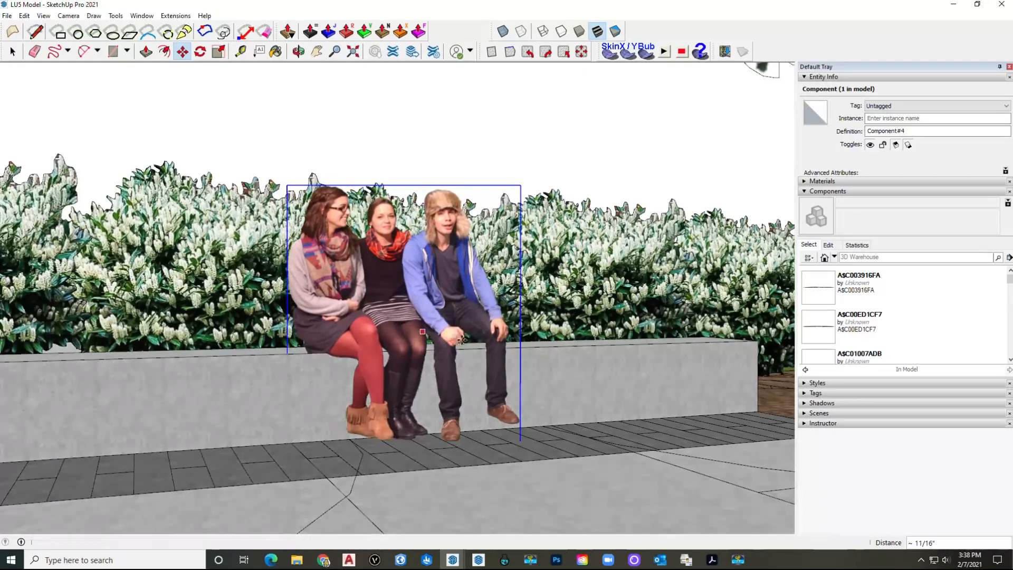
{"action": "middle_click_drag", "start_coordinate": [430, 331], "coordinate": [426, 369]}
{"action": "scroll", "coordinate": [426, 369], "scroll_direction": "down", "scroll_amount": 6}
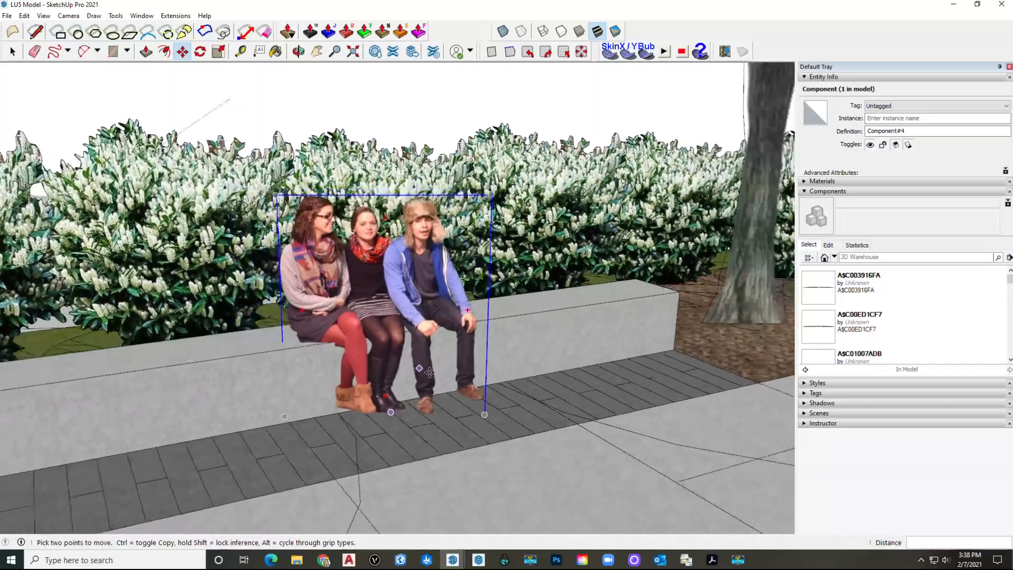
{"action": "scroll", "coordinate": [440, 378], "scroll_direction": "up", "scroll_amount": 10}
{"action": "scroll", "coordinate": [442, 379], "scroll_direction": "down", "scroll_amount": 8}
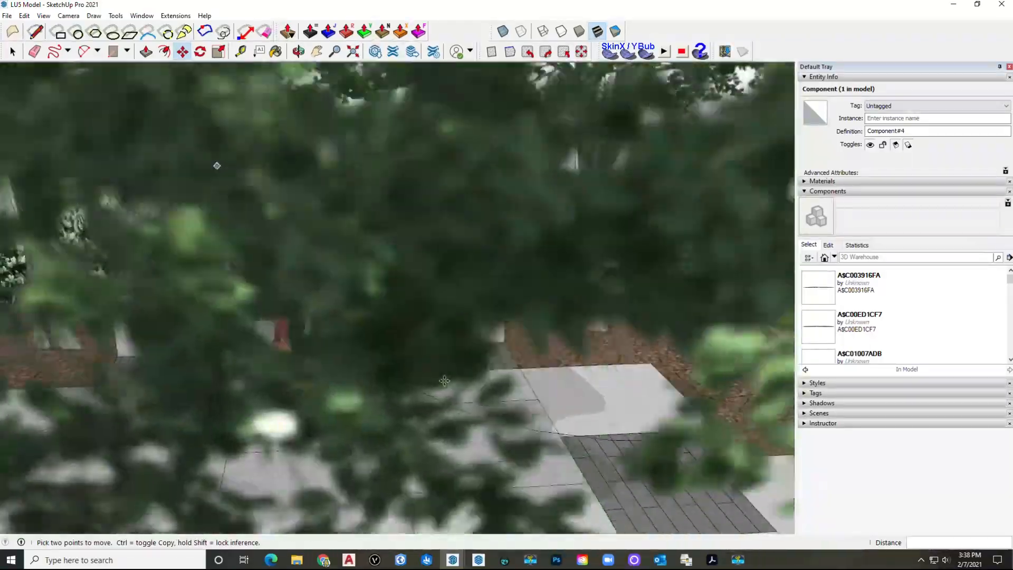
{"action": "scroll", "coordinate": [444, 380], "scroll_direction": "up", "scroll_amount": 6}
{"action": "scroll", "coordinate": [444, 380], "scroll_direction": "down", "scroll_amount": 7}
{"action": "scroll", "coordinate": [444, 379], "scroll_direction": "up", "scroll_amount": 8}
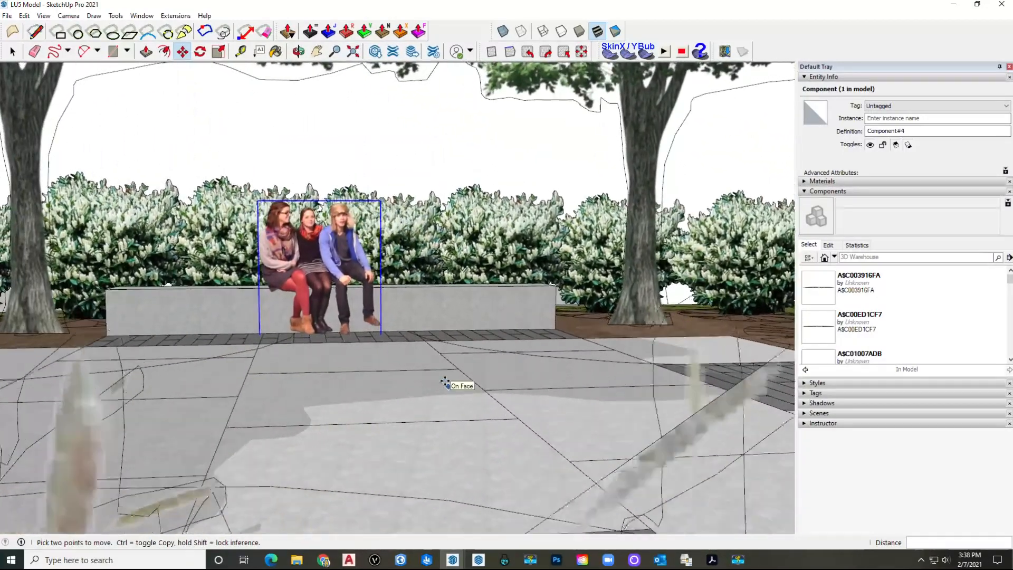
{"action": "key", "text": "space"}
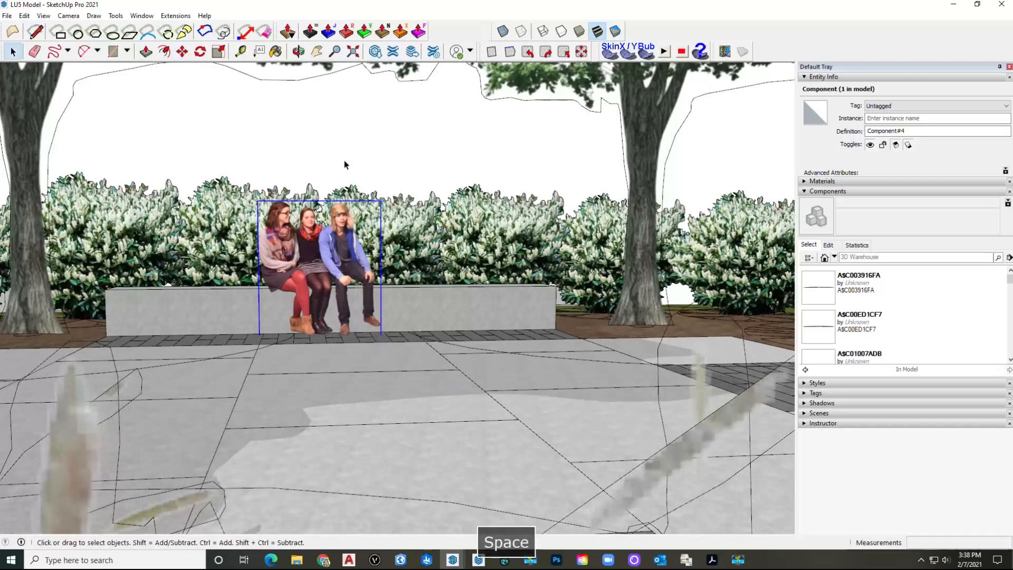
Step: Scale the seated group component up by a factor of about 1.06 from a corner
{"action": "left_click", "coordinate": [346, 164]}
{"action": "left_click", "coordinate": [8, 15]}
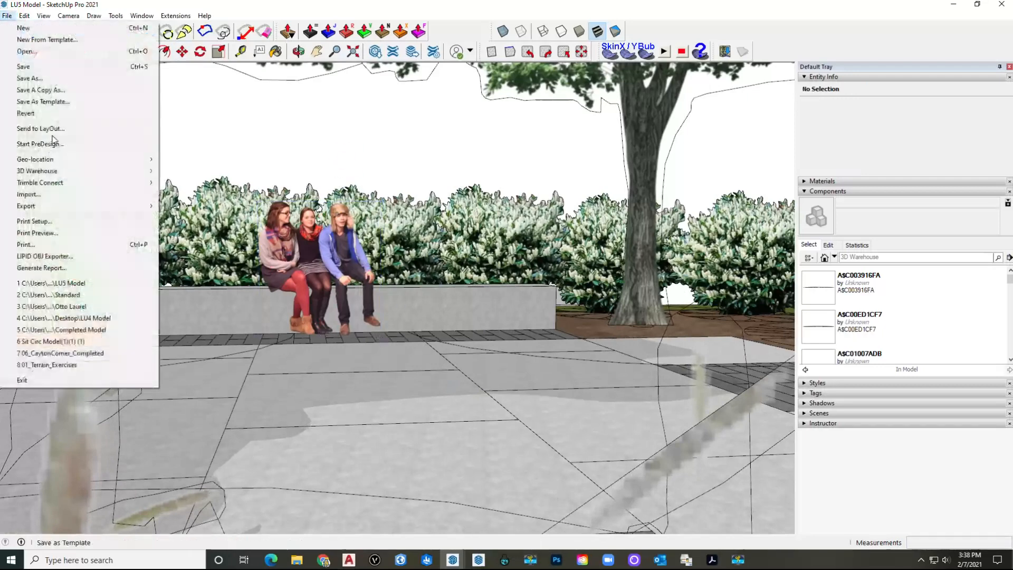
{"action": "key", "text": "space"}
{"action": "left_click", "coordinate": [324, 245]}
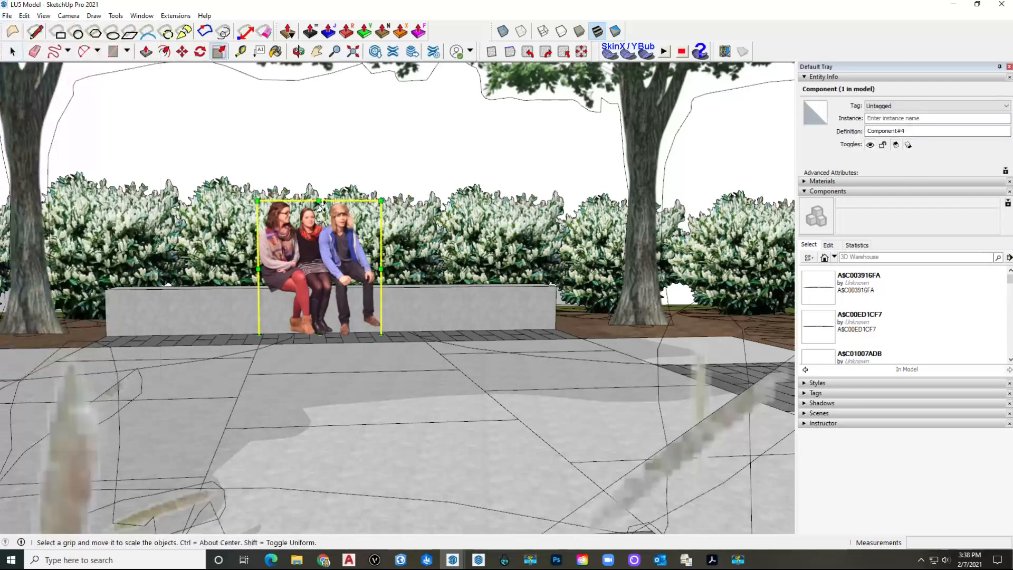
{"action": "left_click_drag", "start_coordinate": [381, 201], "coordinate": [389, 193]}
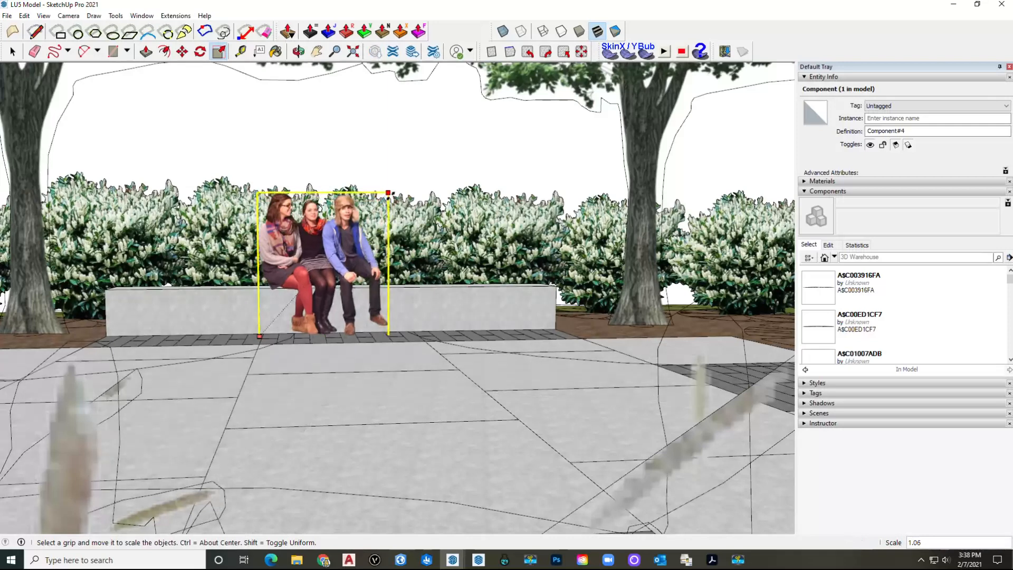
{"action": "key", "text": "space"}
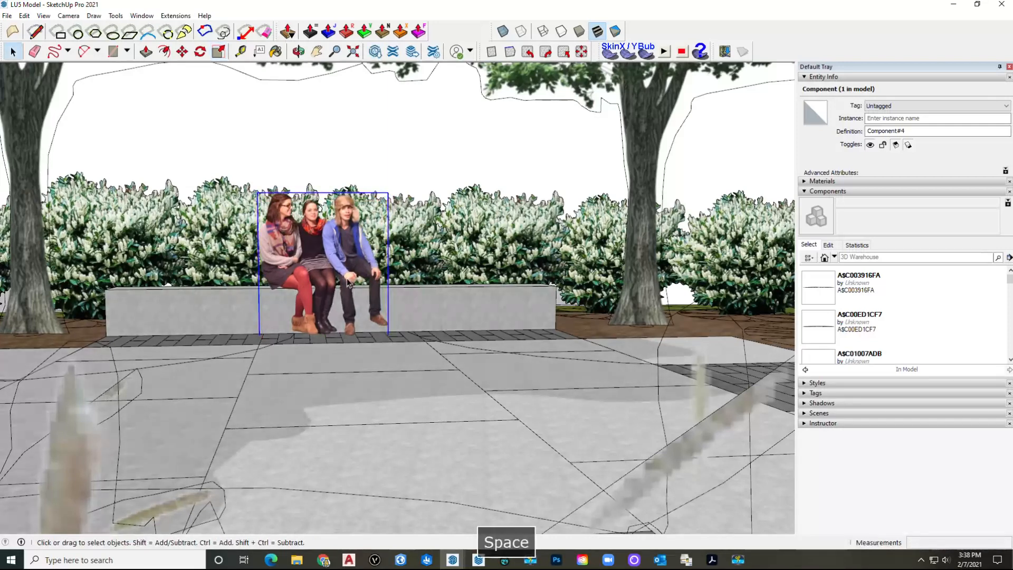
{"action": "left_click", "coordinate": [347, 116]}
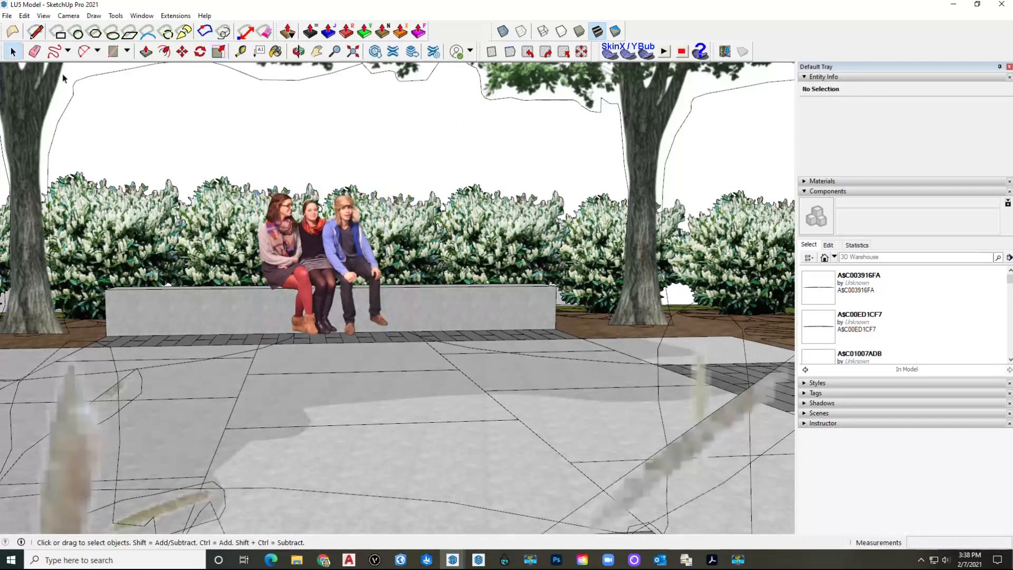
{"action": "left_click", "coordinate": [7, 16]}
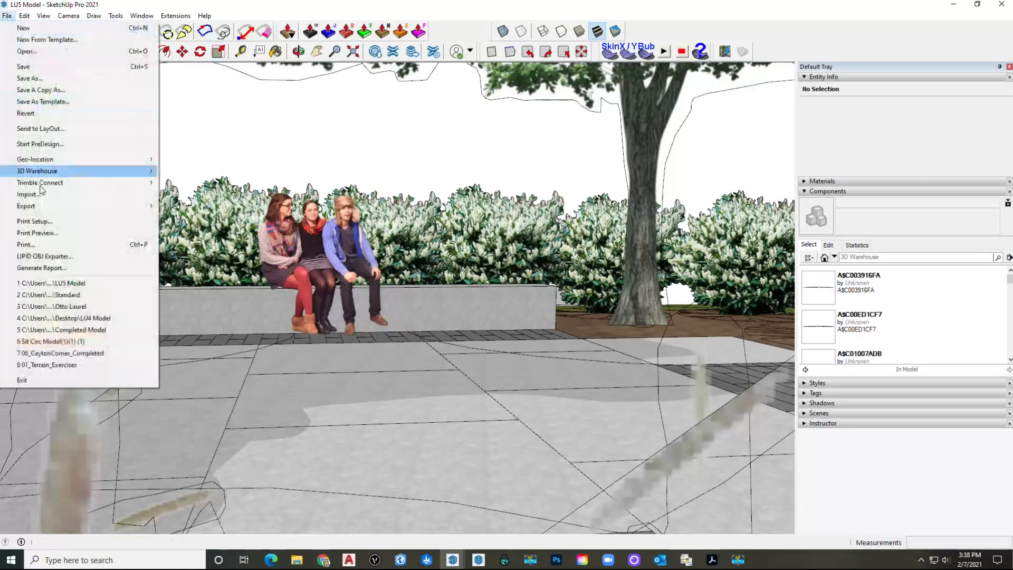
Step: Export the view as a 2D graphic JPEG named 'Image' into the LU5 Components folder
{"action": "mouse_move", "coordinate": [65, 207]}
{"action": "left_click", "coordinate": [160, 217]}
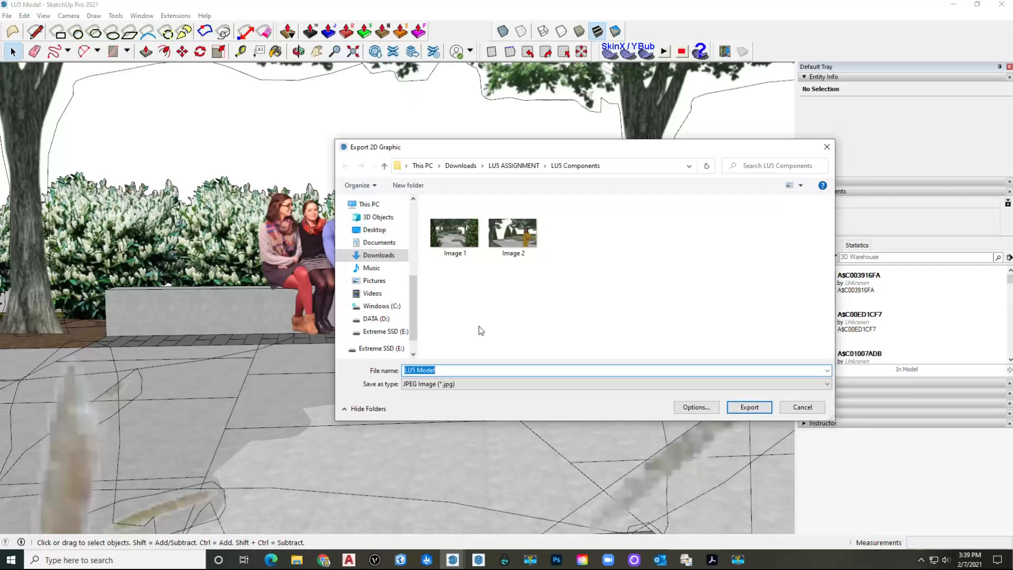
{"action": "type", "text": "Image"}
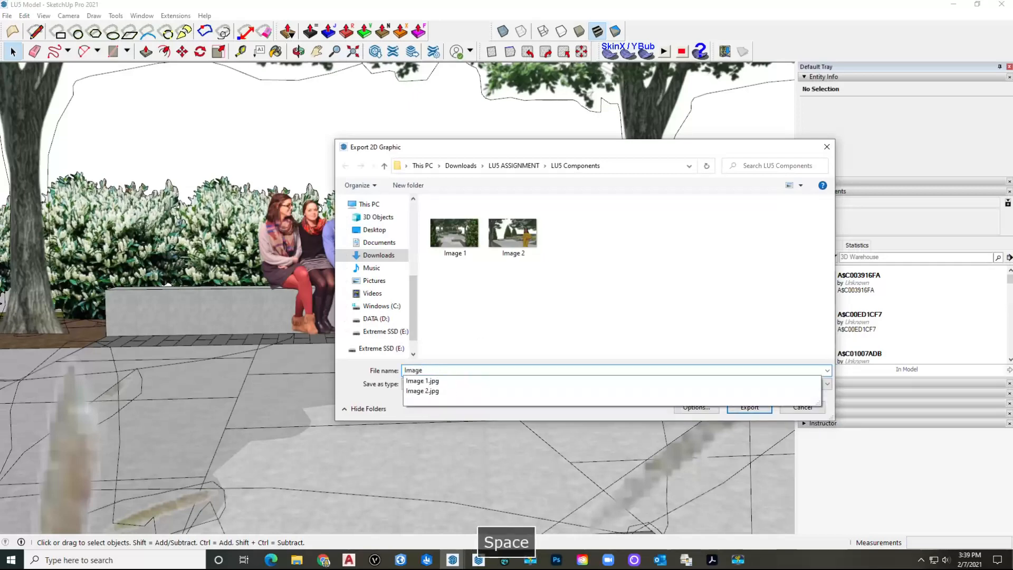
{"action": "key", "text": "Return"}
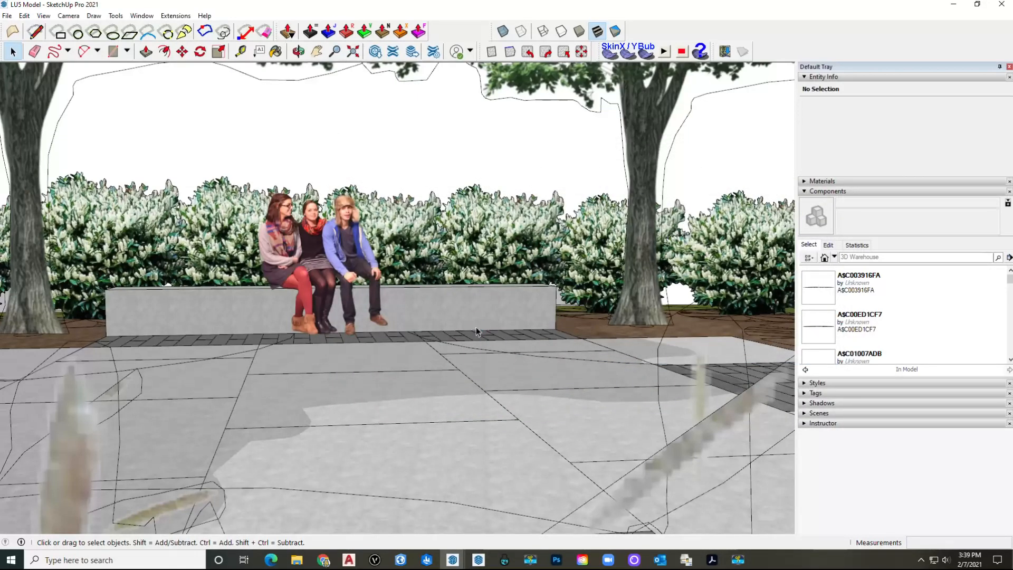